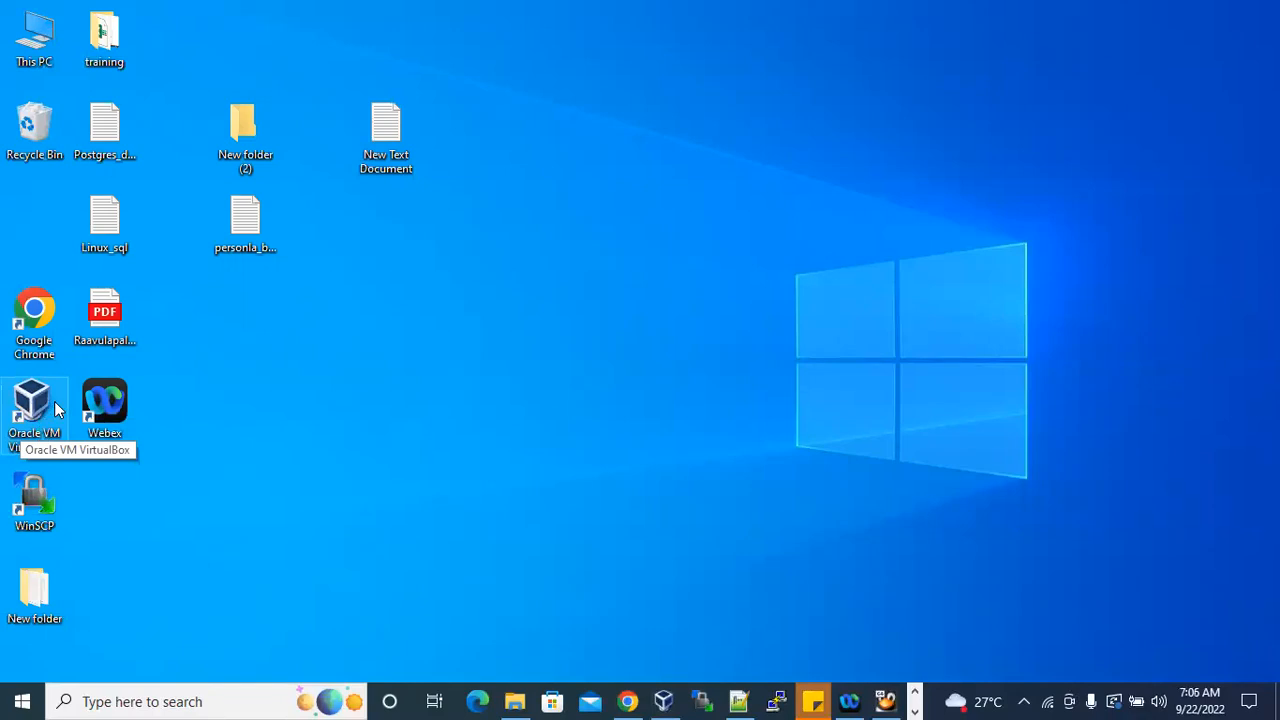
Open Oracle VM VirtualBox and dismiss the new-version notice.
left_click(180, 700)
type("oracle")
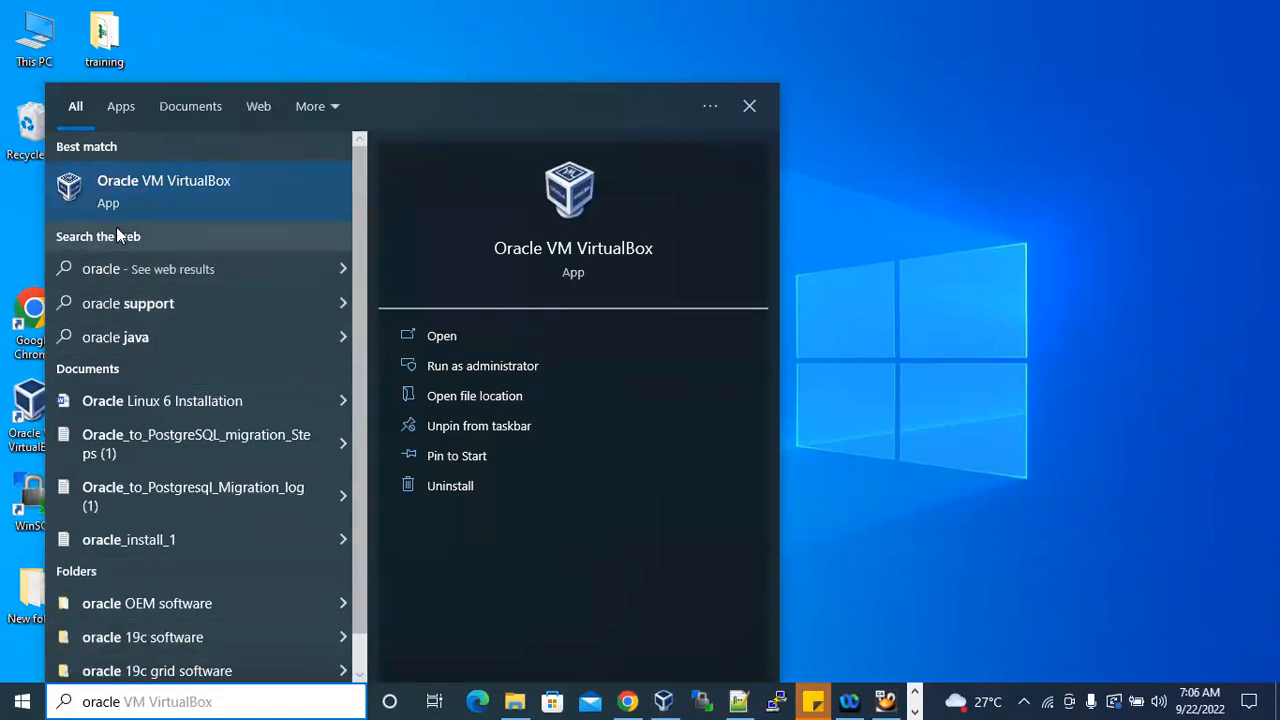
left_click(216, 190)
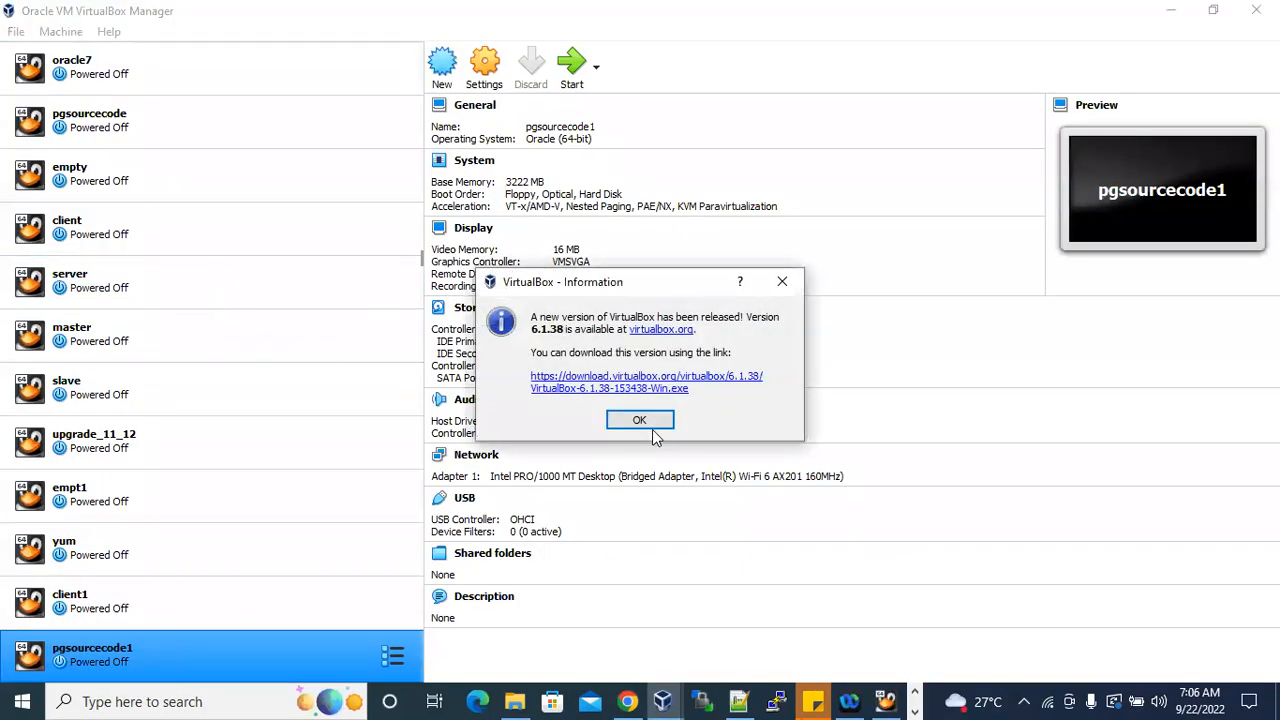
left_click(648, 424)
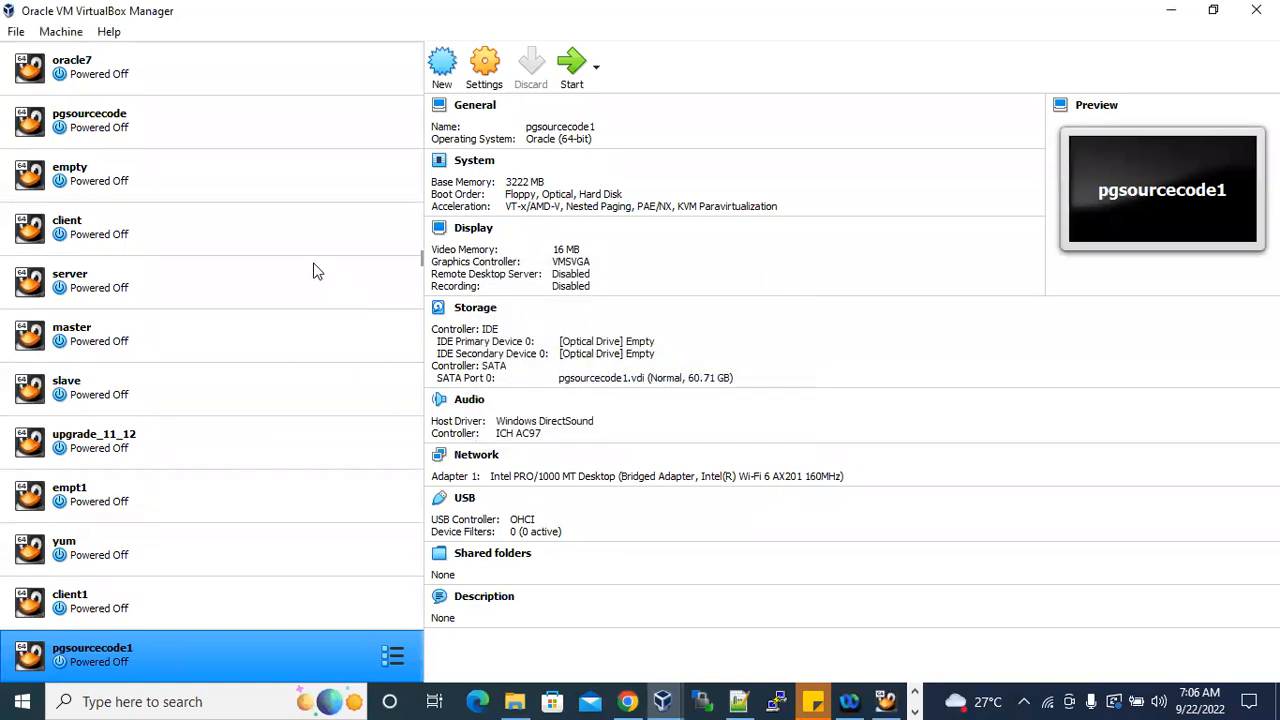
Start creating a new virtual machine and name it postgres3.
scroll(314, 271, "up", 2)
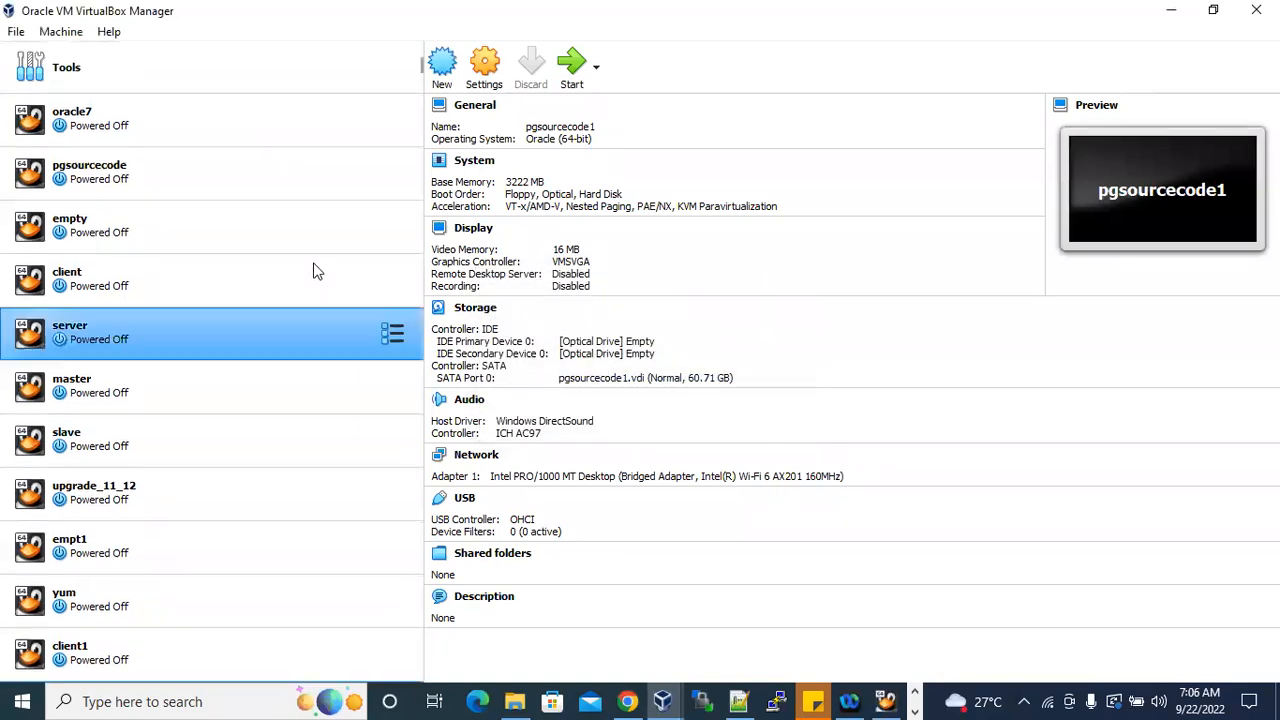
left_click(444, 68)
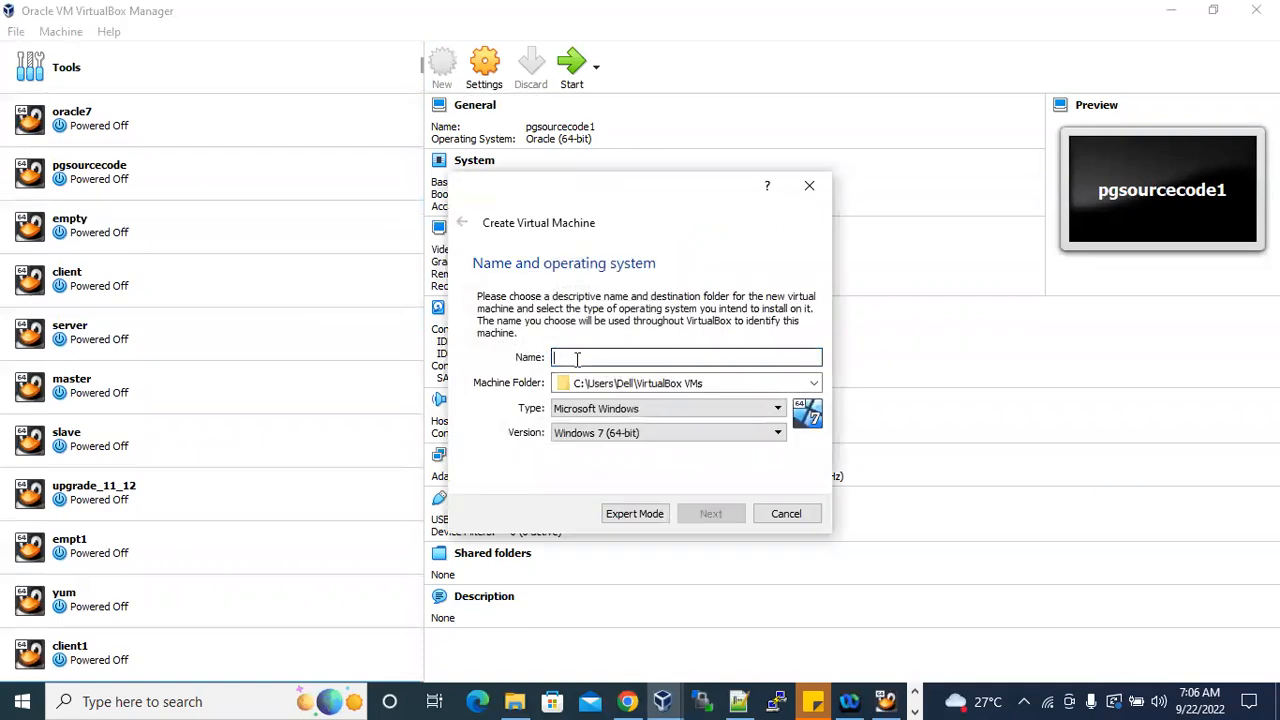
type("postgr")
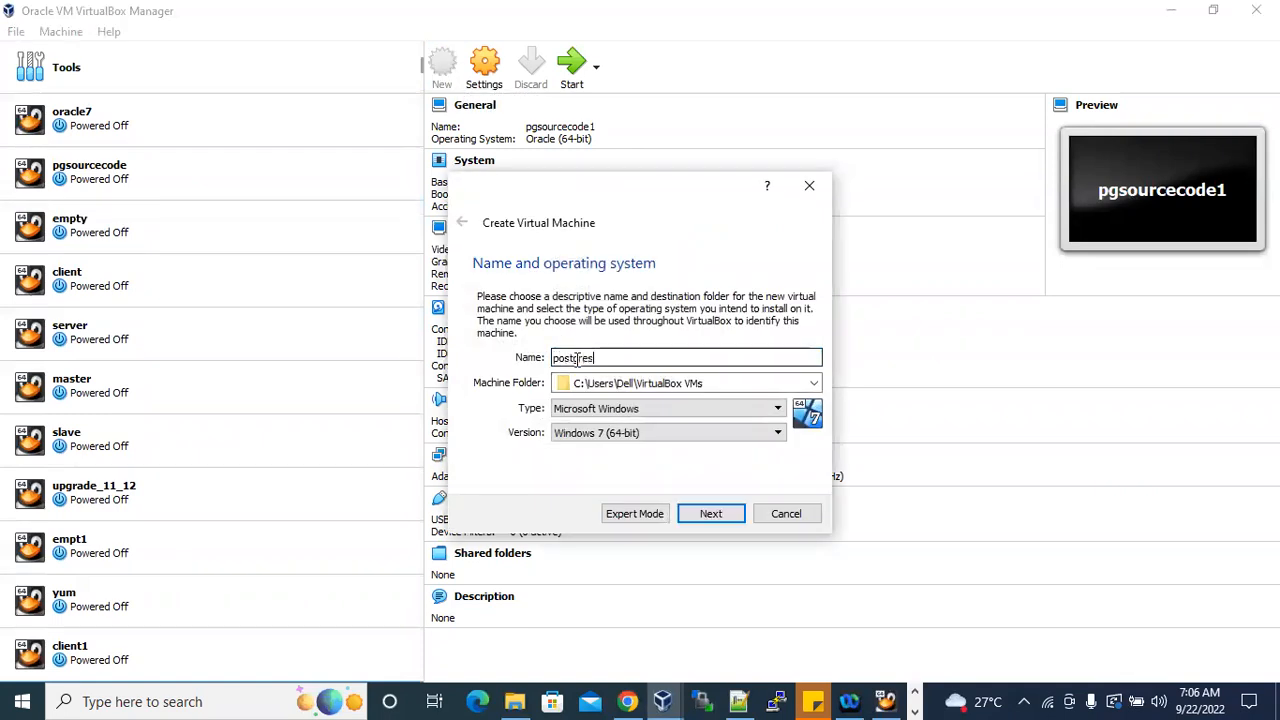
type("es3")
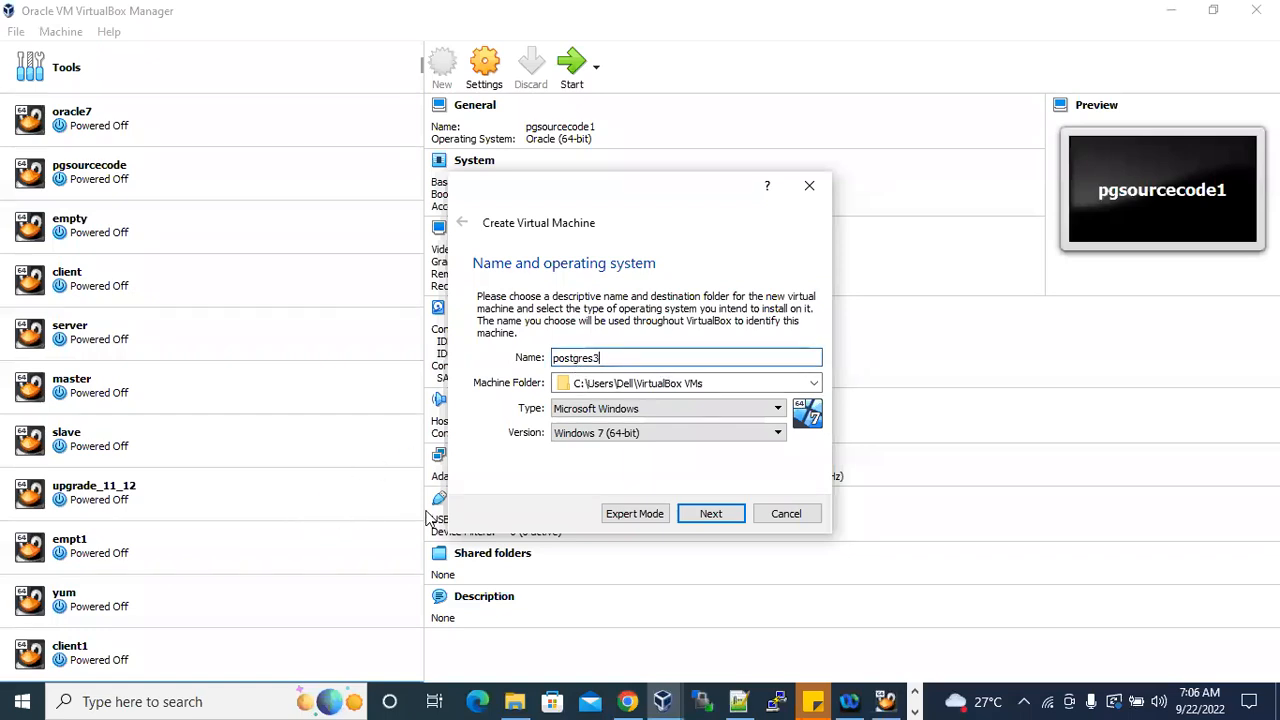
Set the machine folder of the new virtual machine to D:\VB.
left_click(813, 383)
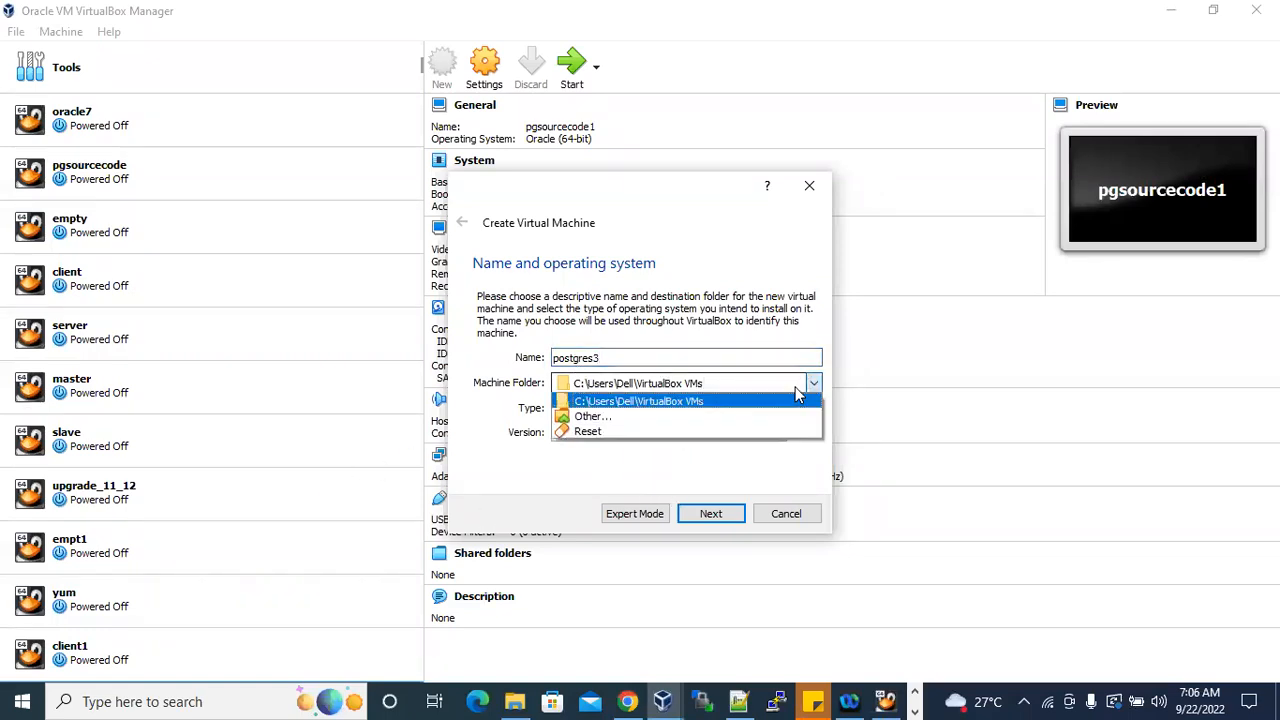
left_click(596, 413)
scroll(548, 440, "down", 5)
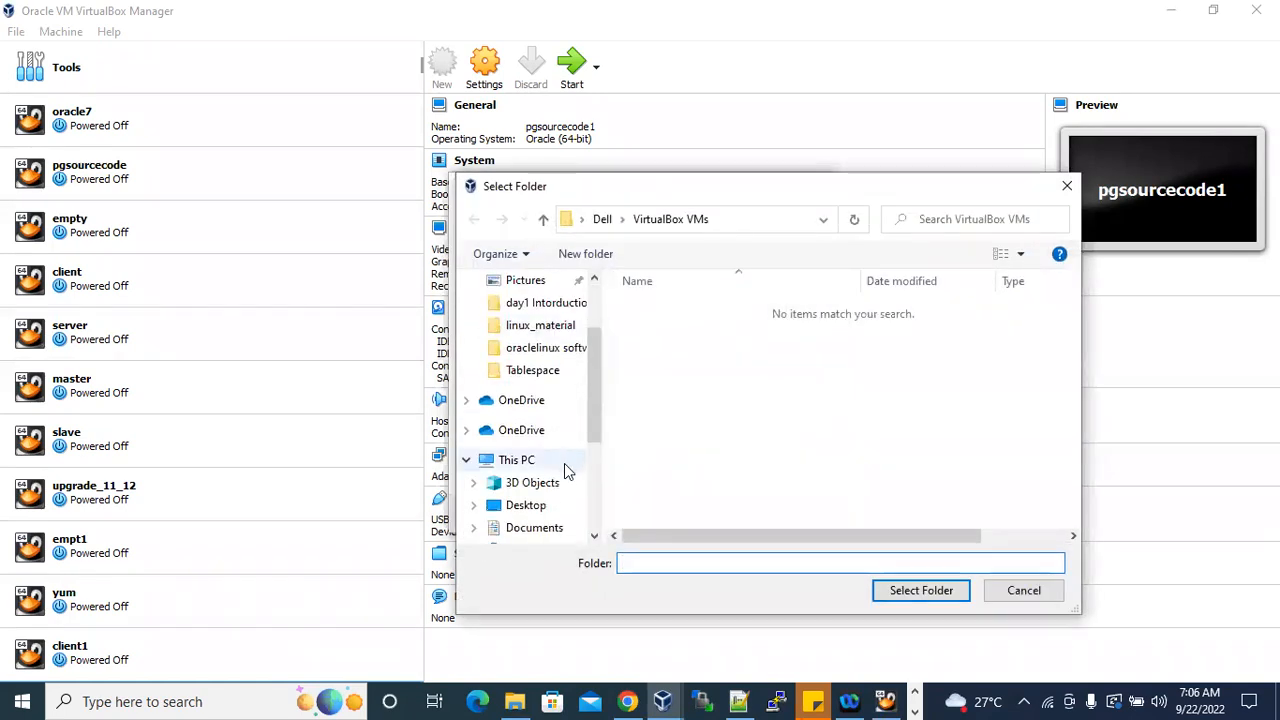
left_click(548, 460)
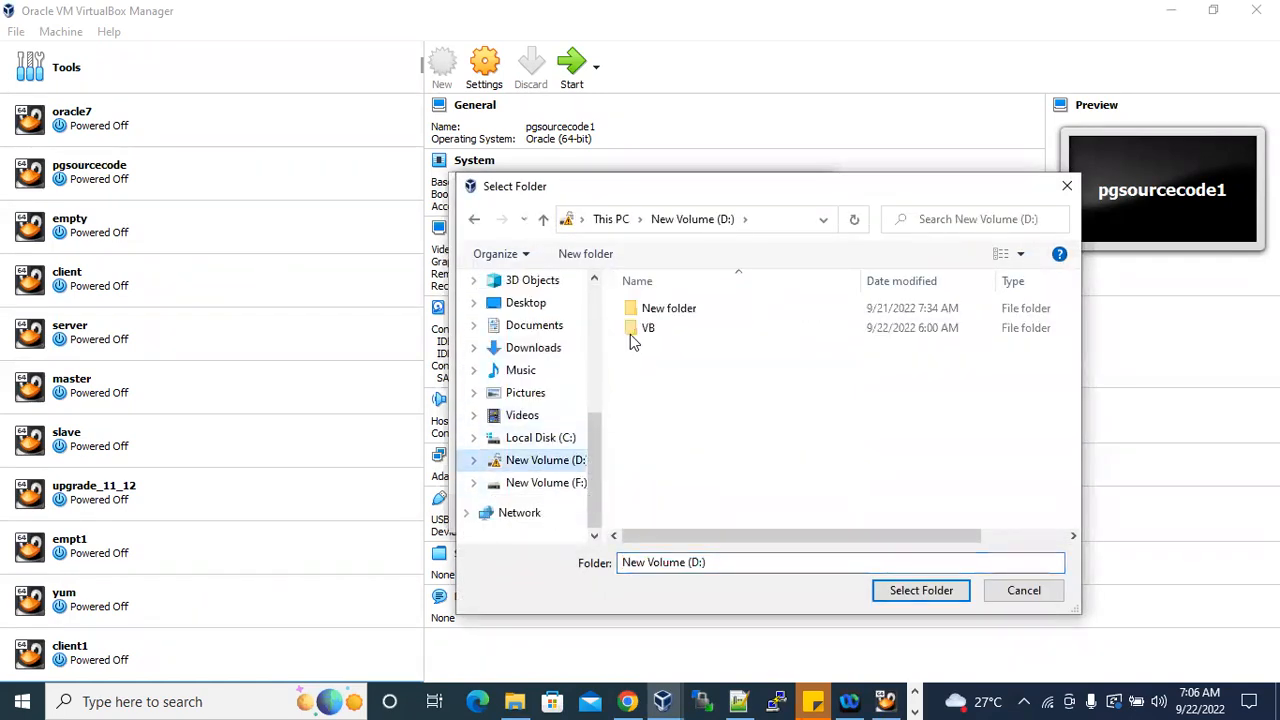
left_click(647, 330)
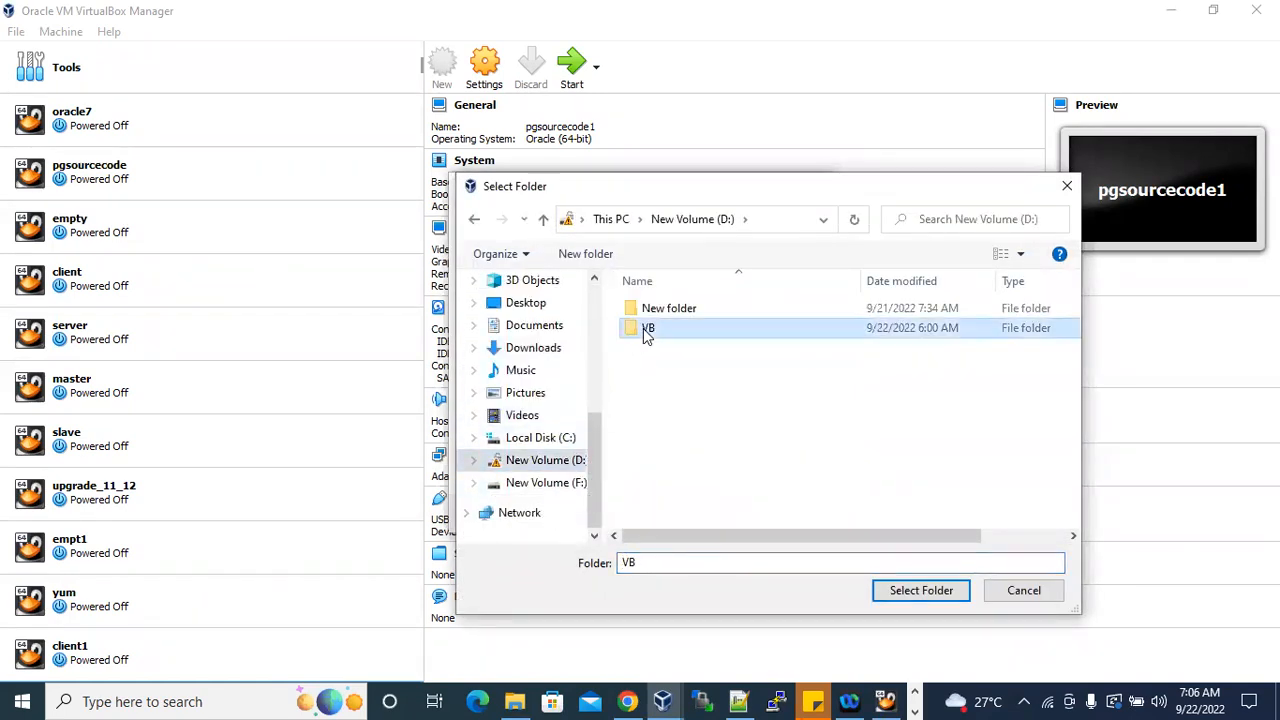
left_click(926, 591)
Set the operating system type to Linux with version Oracle (64-bit) and submit the name and system settings.
left_click(620, 410)
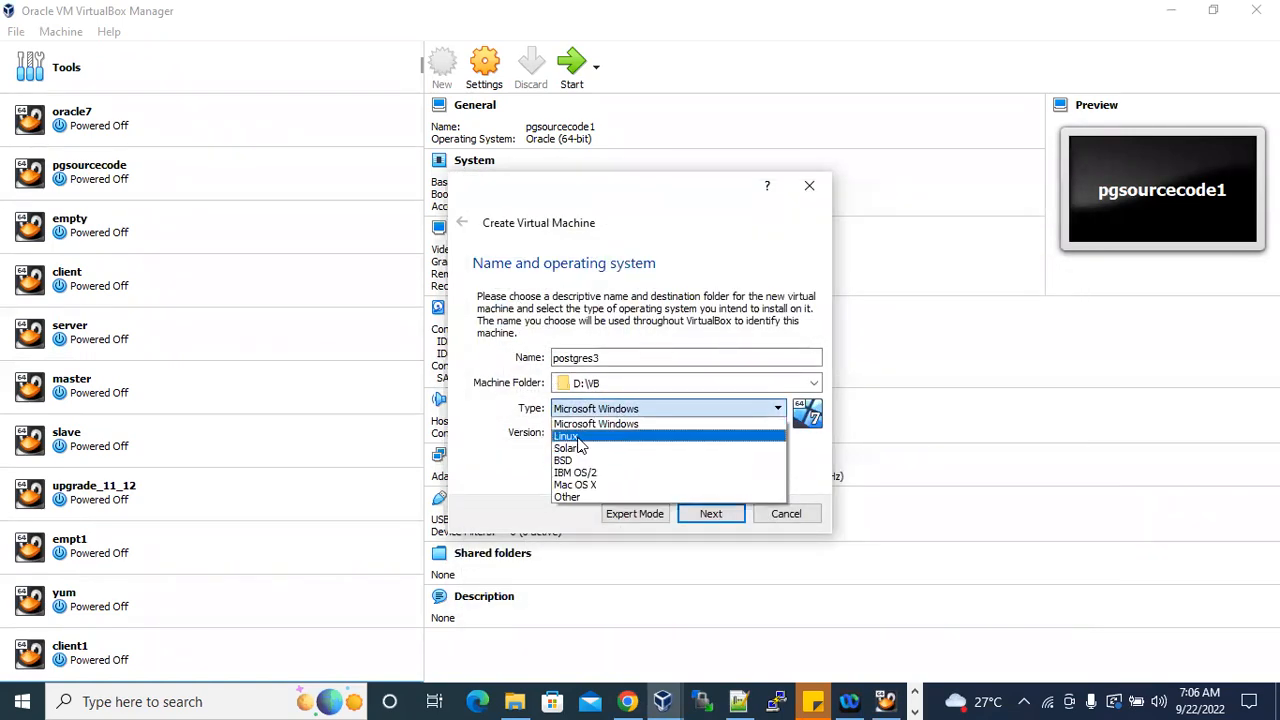
left_click(605, 436)
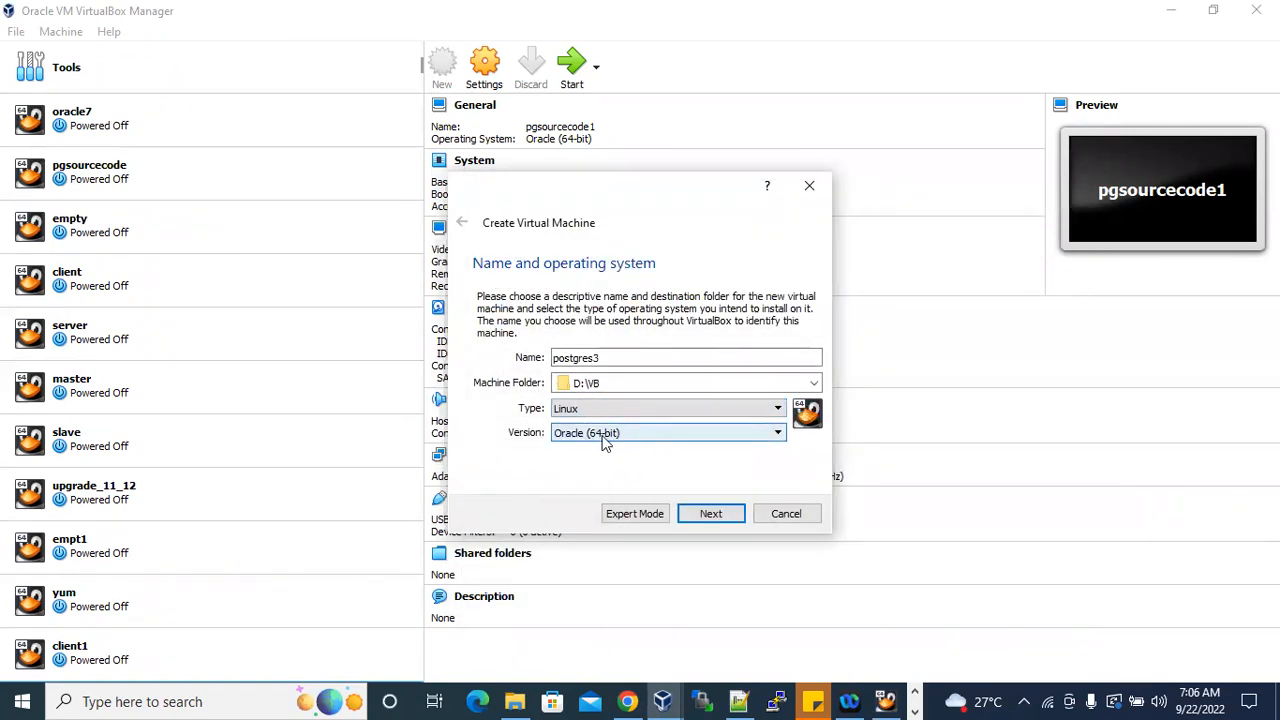
left_click(705, 513)
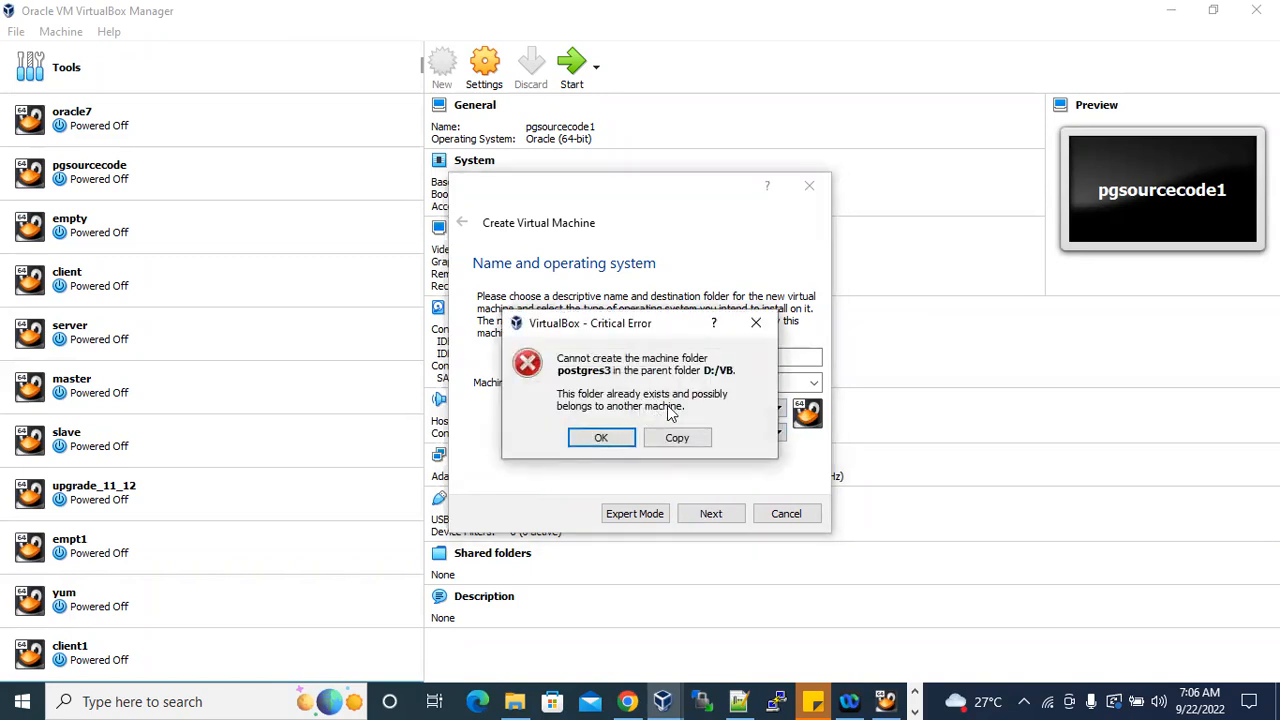
Change the virtual machine's name to postgres4 and set its memory size to 3024 MB.
left_click(612, 437)
left_click(617, 357)
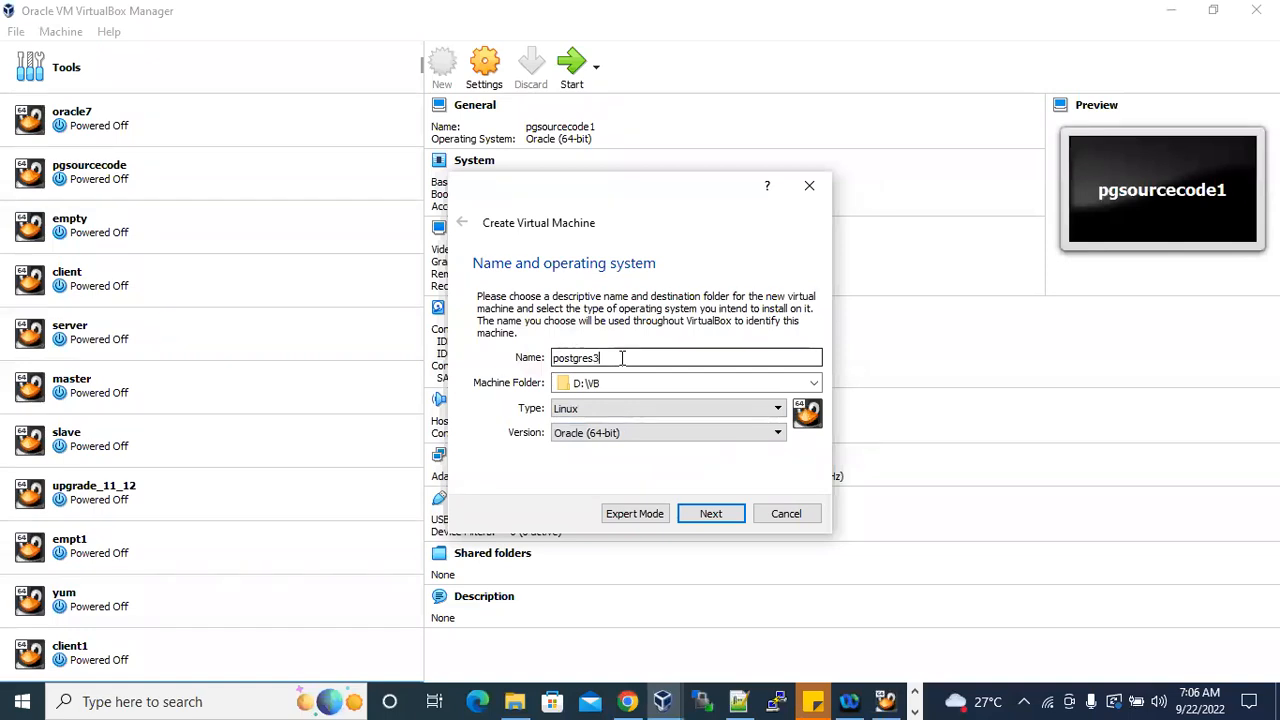
type("4")
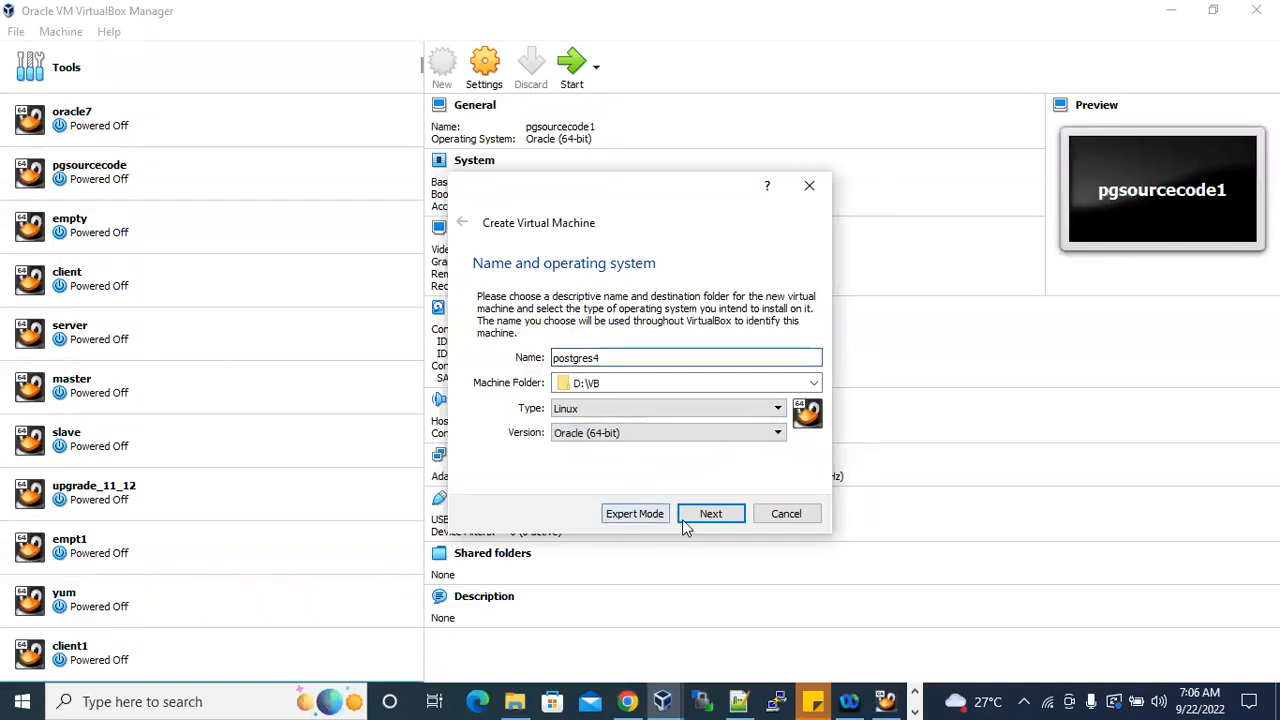
left_click(711, 514)
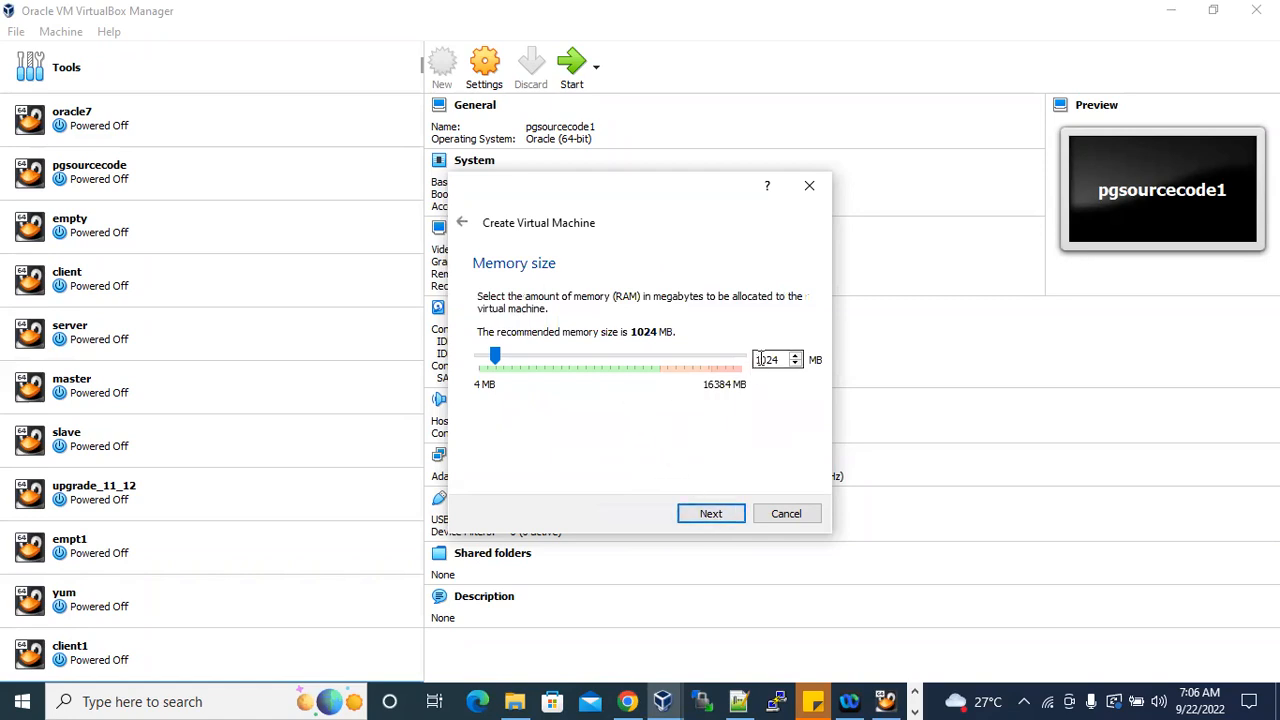
type("3")
left_click(733, 515)
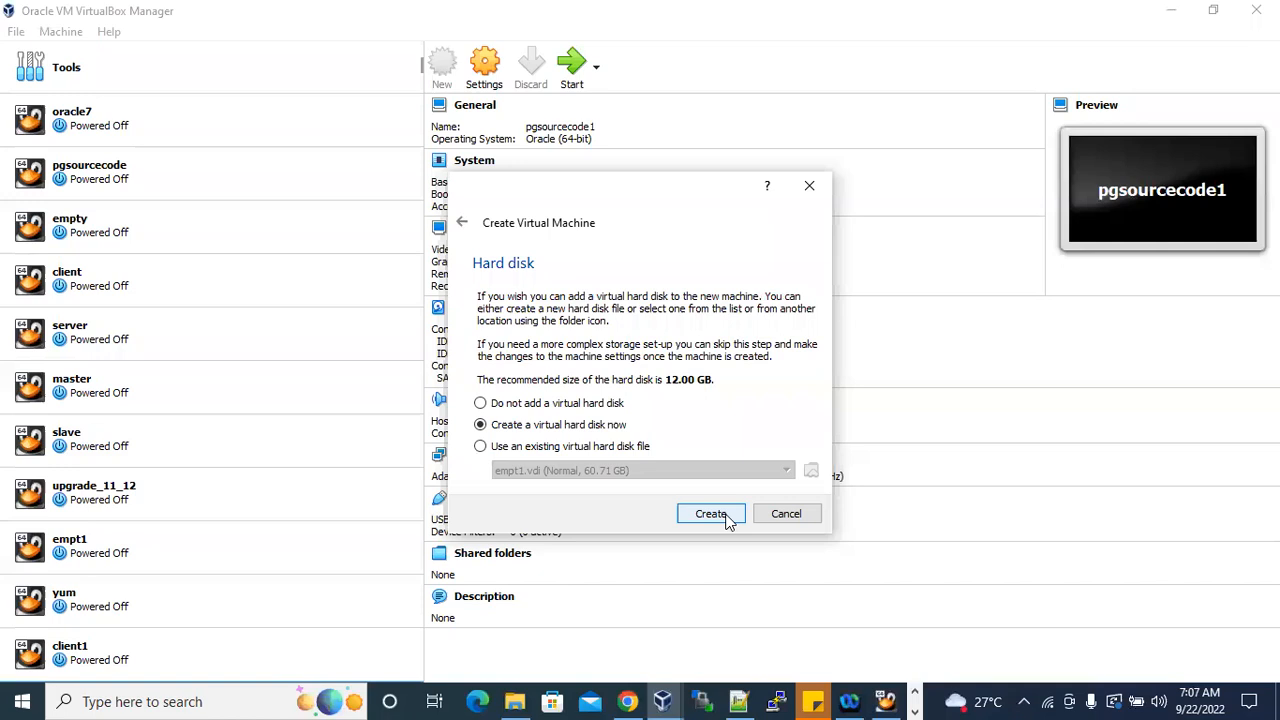
Create a dynamically allocated 100 GB virtual hard disk at D:\VB\postgres4\postgres4.vdi for the new machine.
left_click(720, 516)
left_click(720, 543)
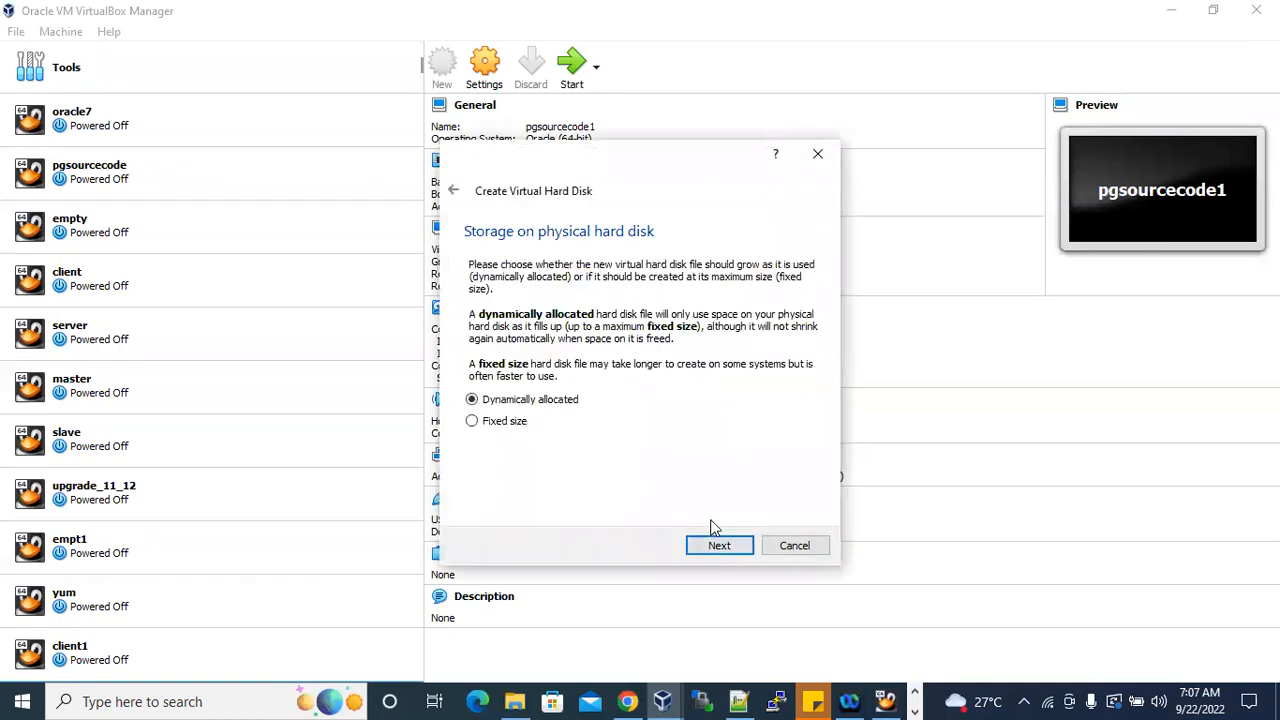
left_click(715, 545)
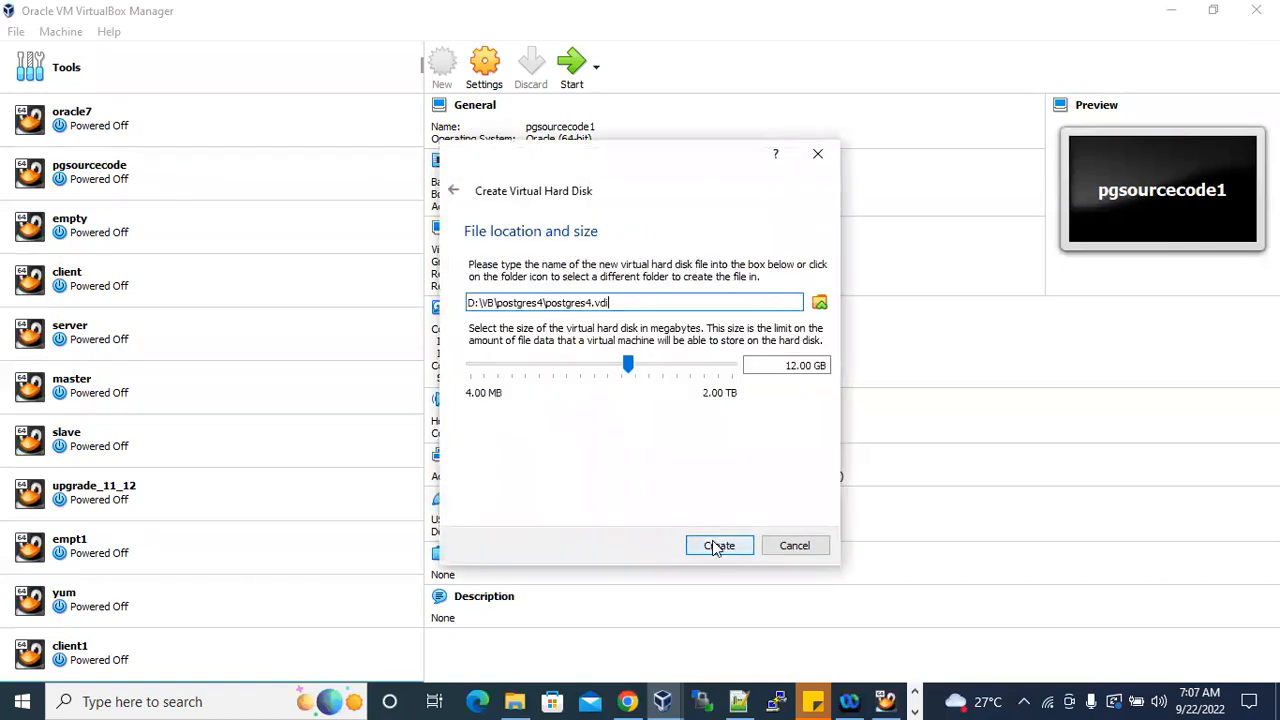
double_click(796, 365)
type("100")
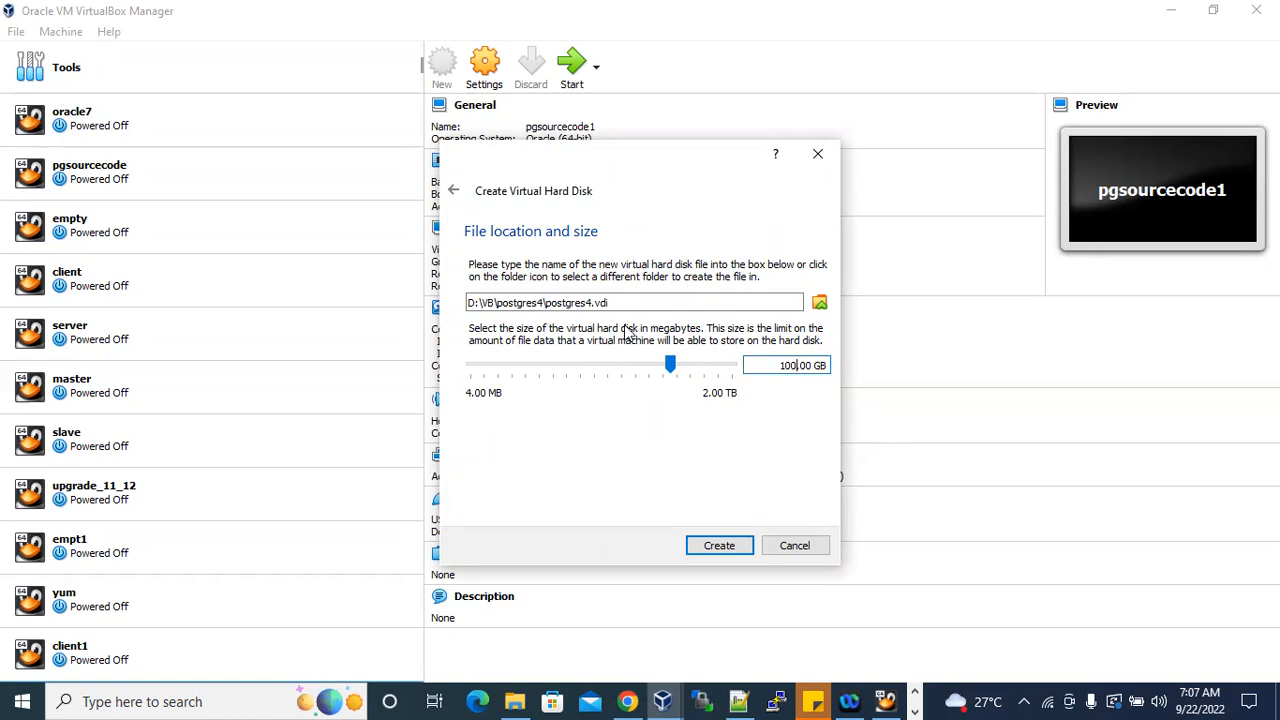
left_click_drag(610, 303, 460, 303)
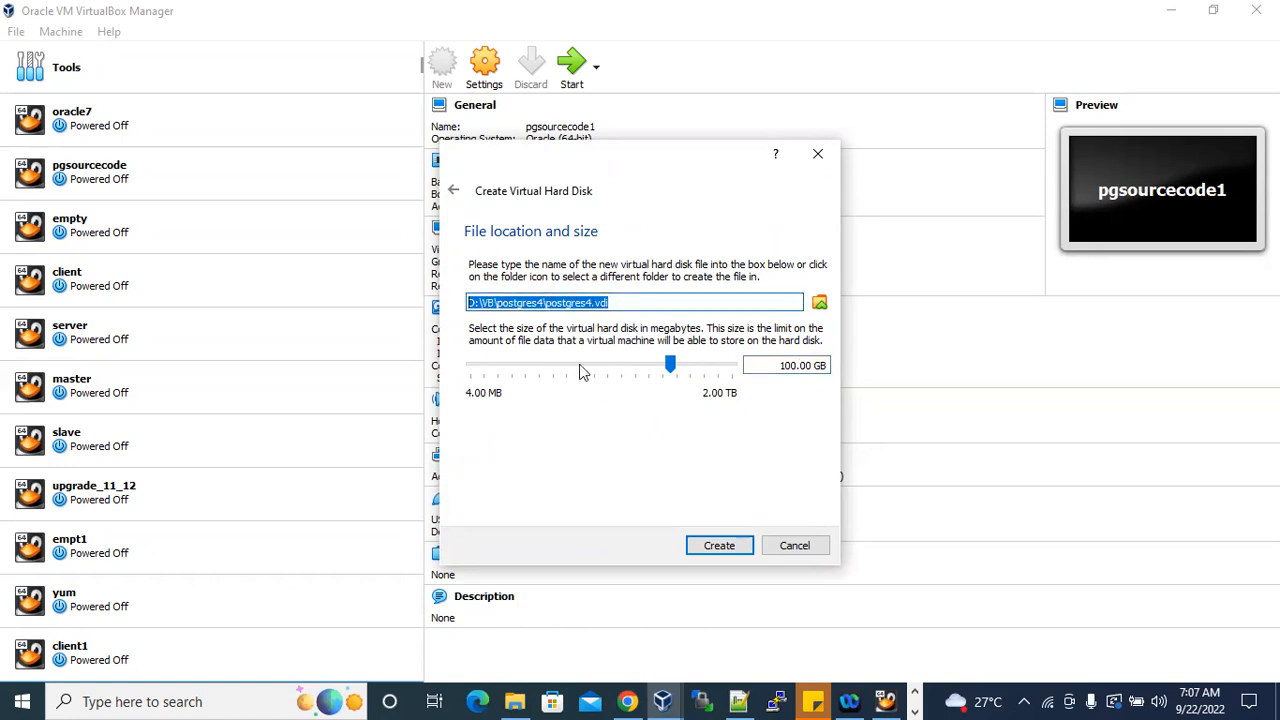
left_click(719, 546)
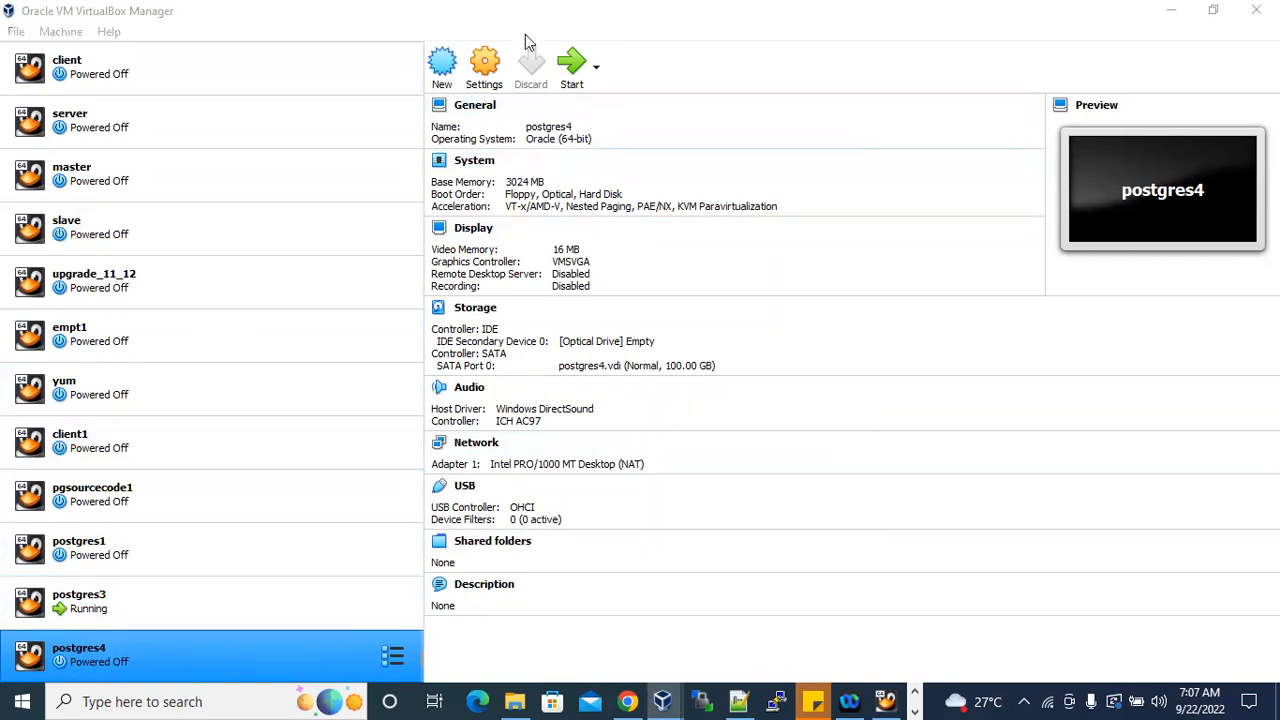
Set the pointing device in the system settings of postgres4 to USB Multi-Touch Tablet.
left_click(484, 70)
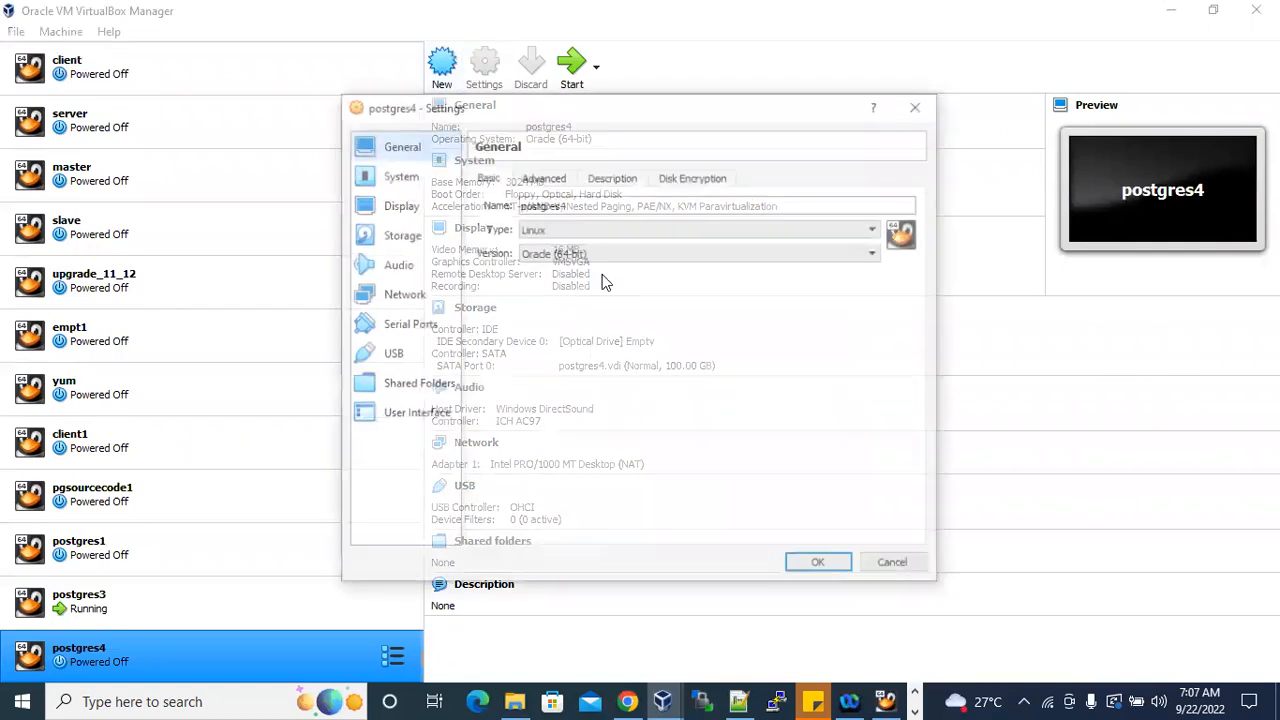
left_click(400, 176)
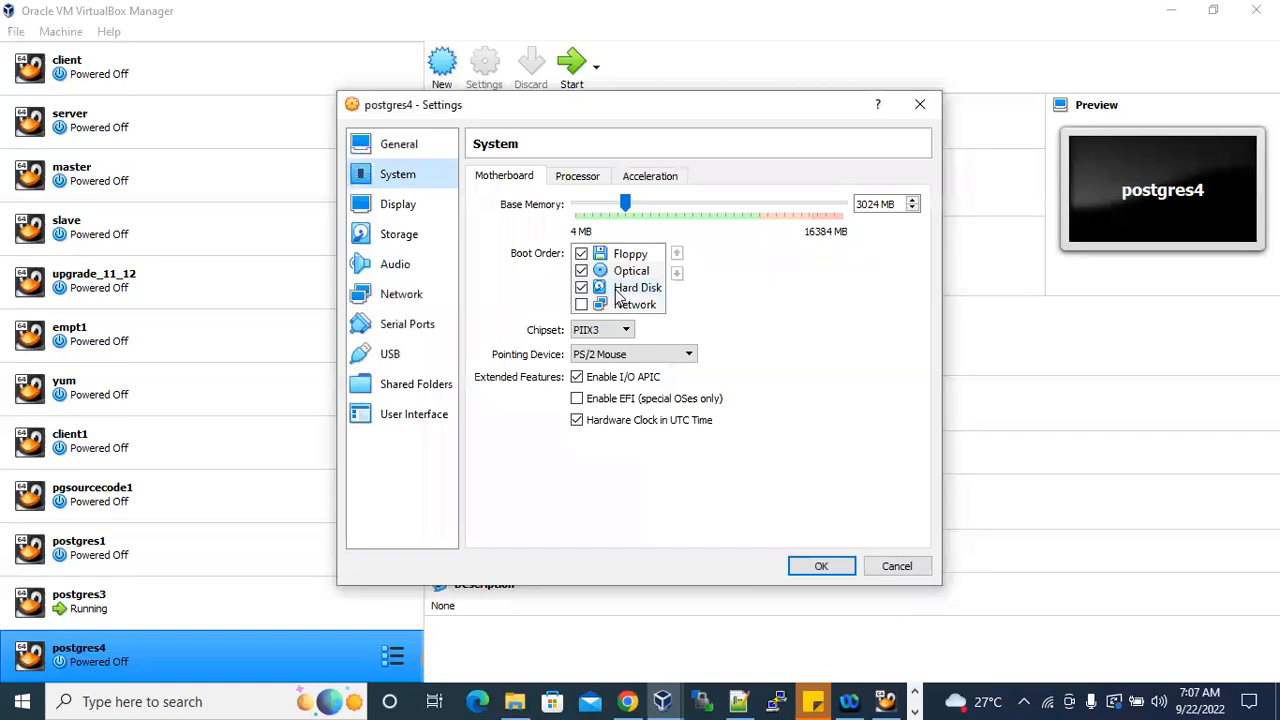
left_click(652, 358)
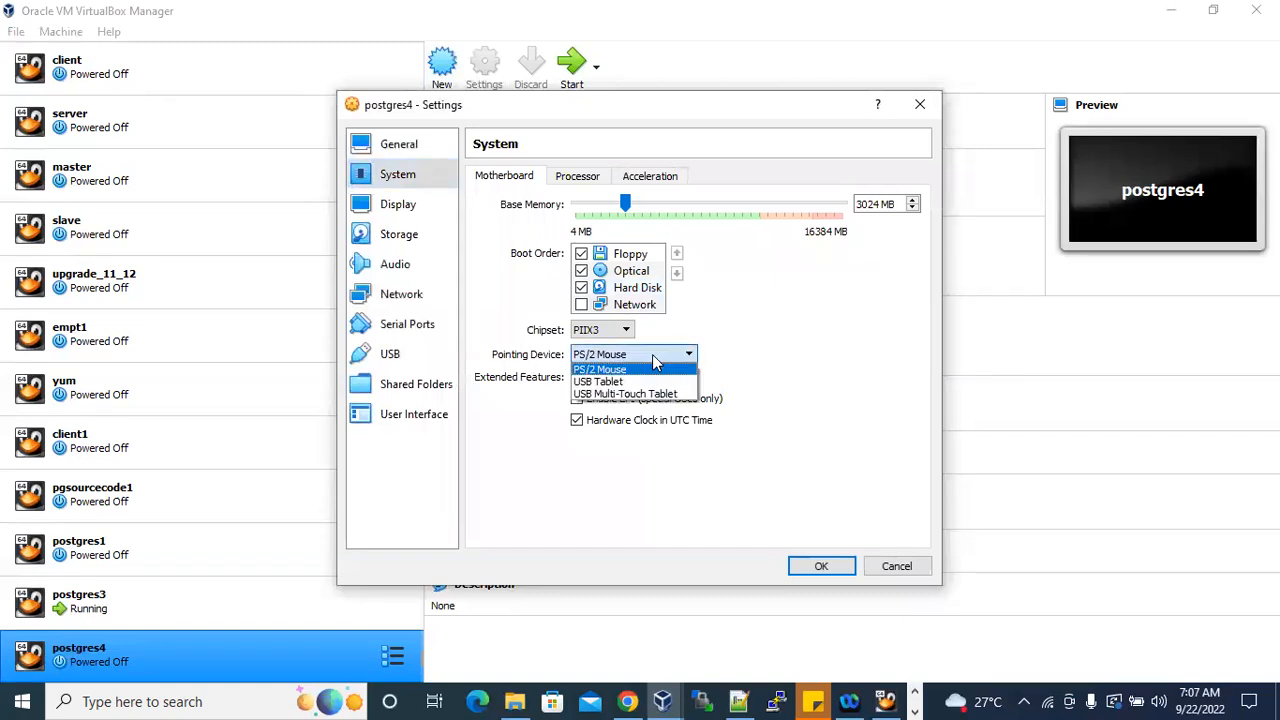
left_click(624, 395)
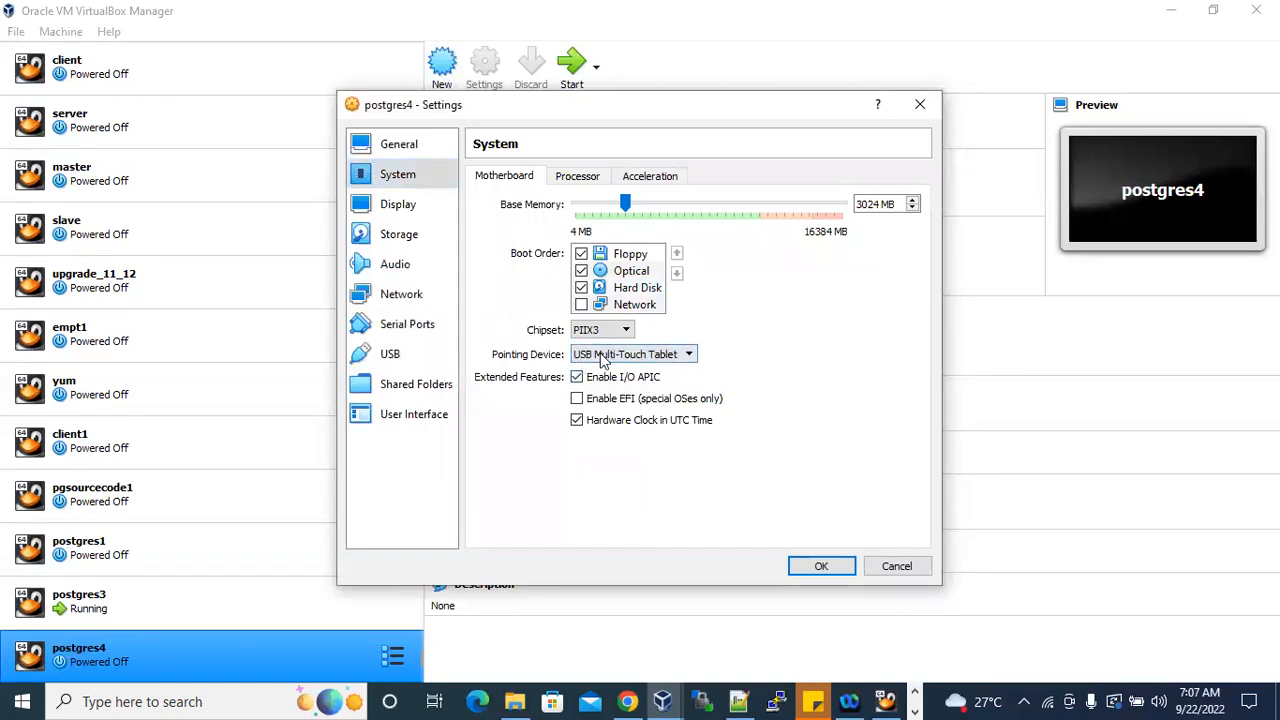
Add an optical drive to the IDE controller of postgres4 with OracleLinux-R6-U9-Server-x86_64-dvd.iso from F:\oraclelinux softwares.
left_click(400, 205)
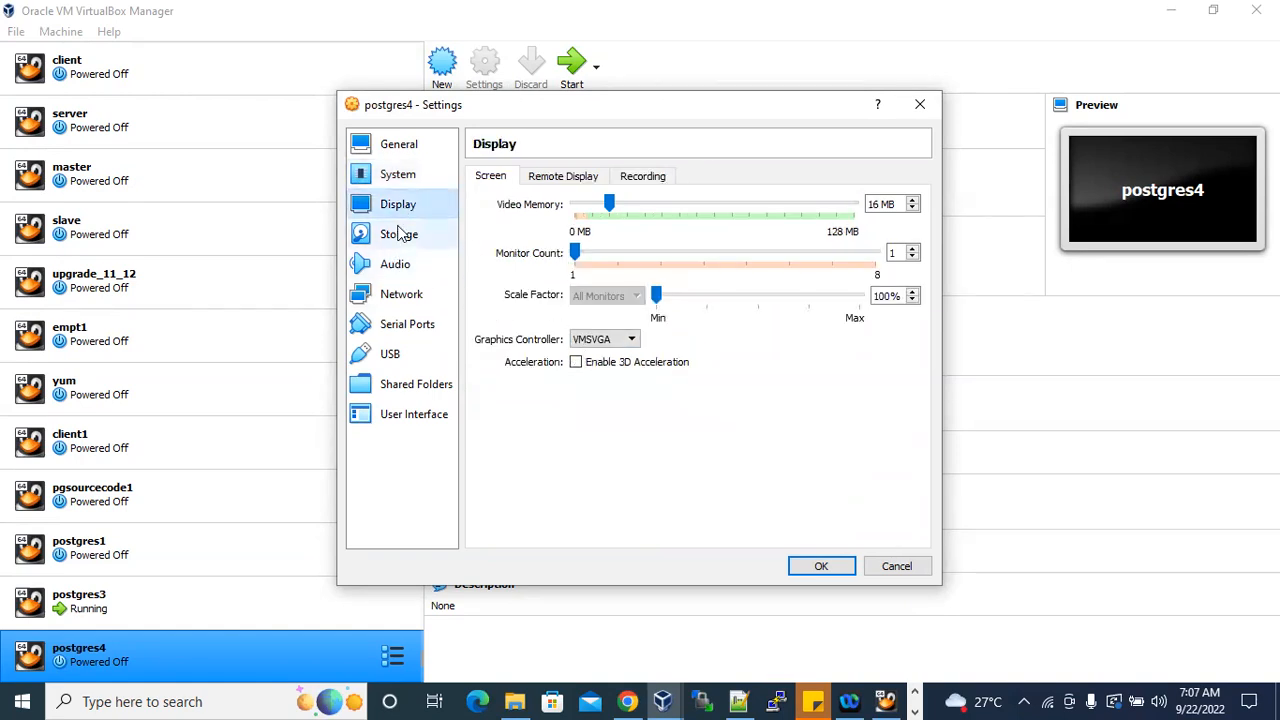
left_click(396, 234)
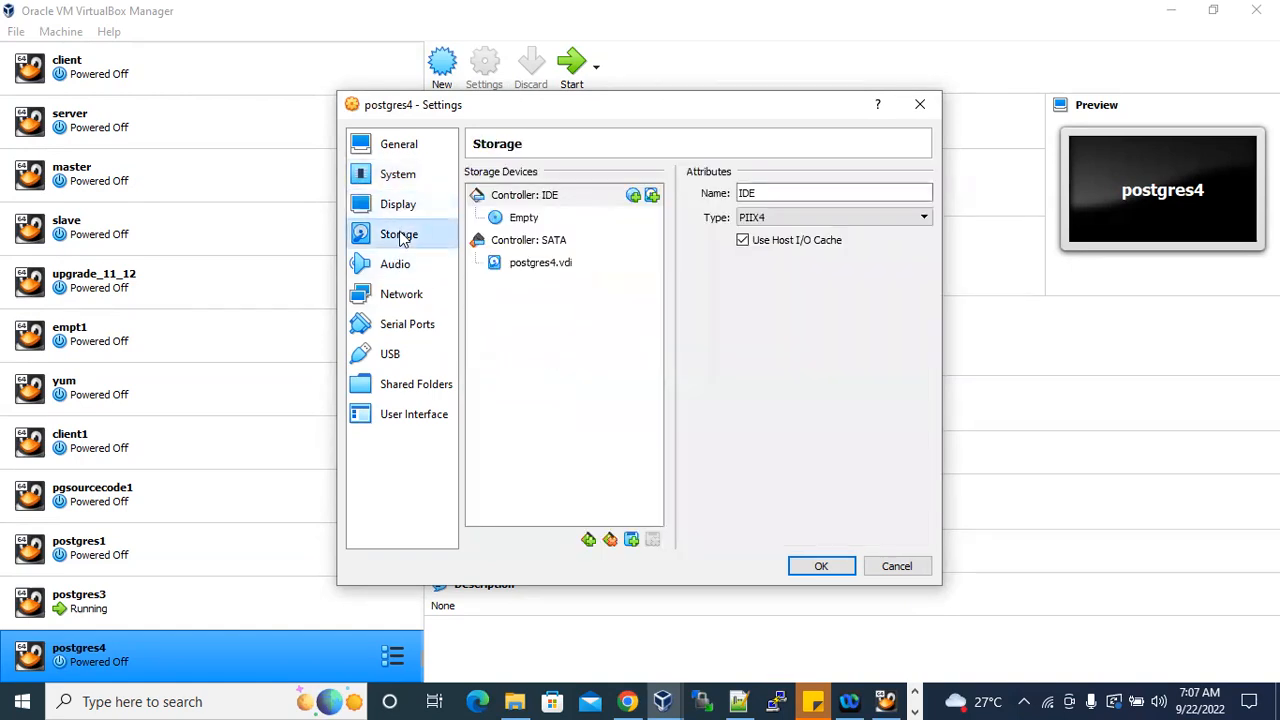
left_click(634, 196)
left_click(452, 278)
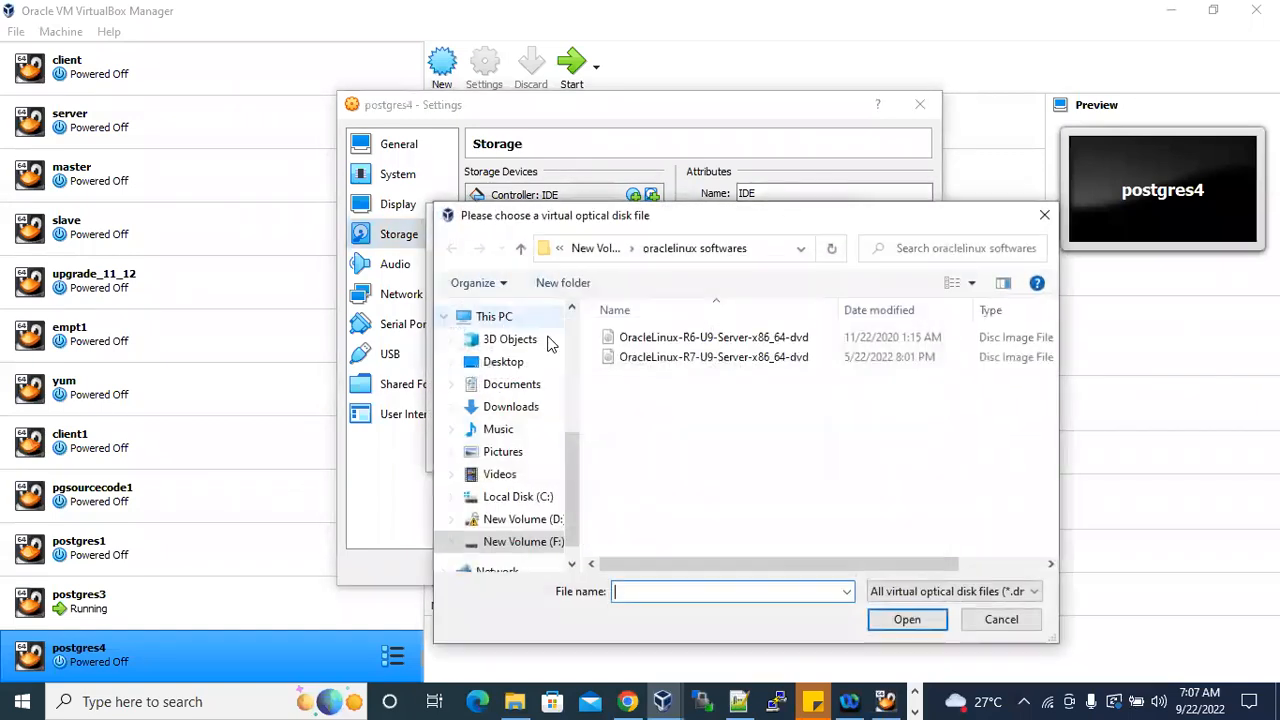
left_click(770, 250)
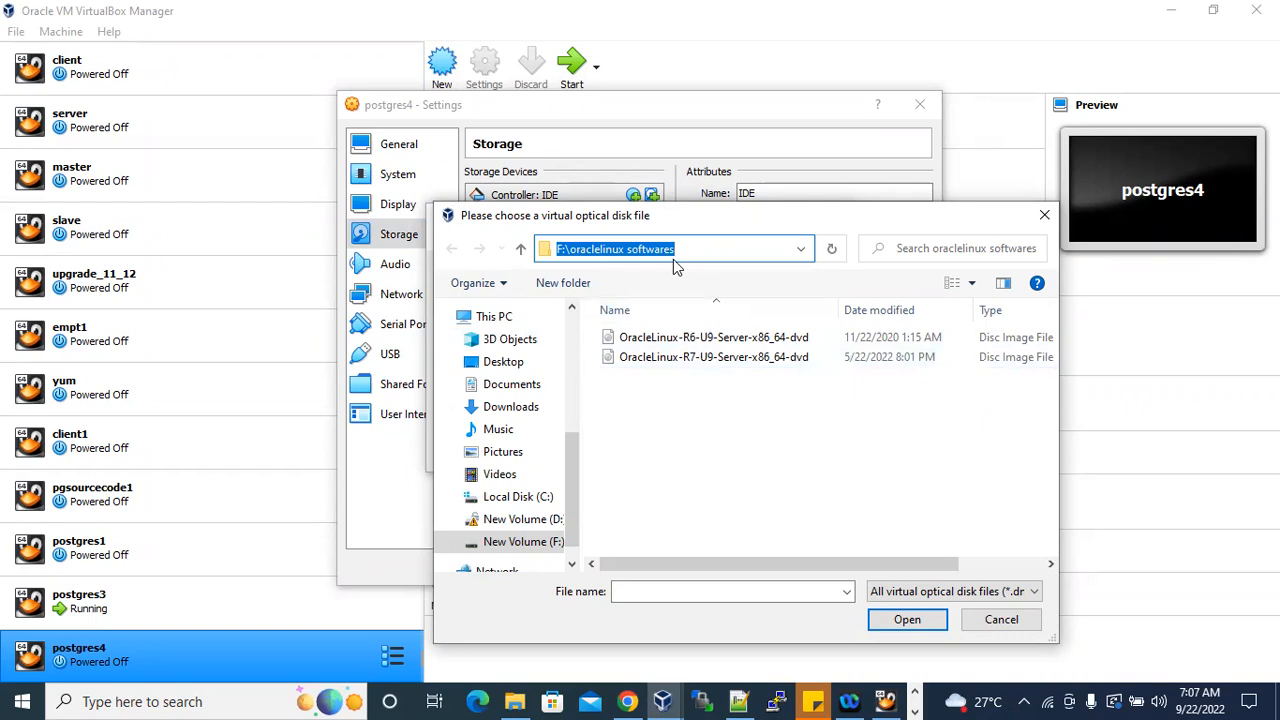
left_click(725, 341)
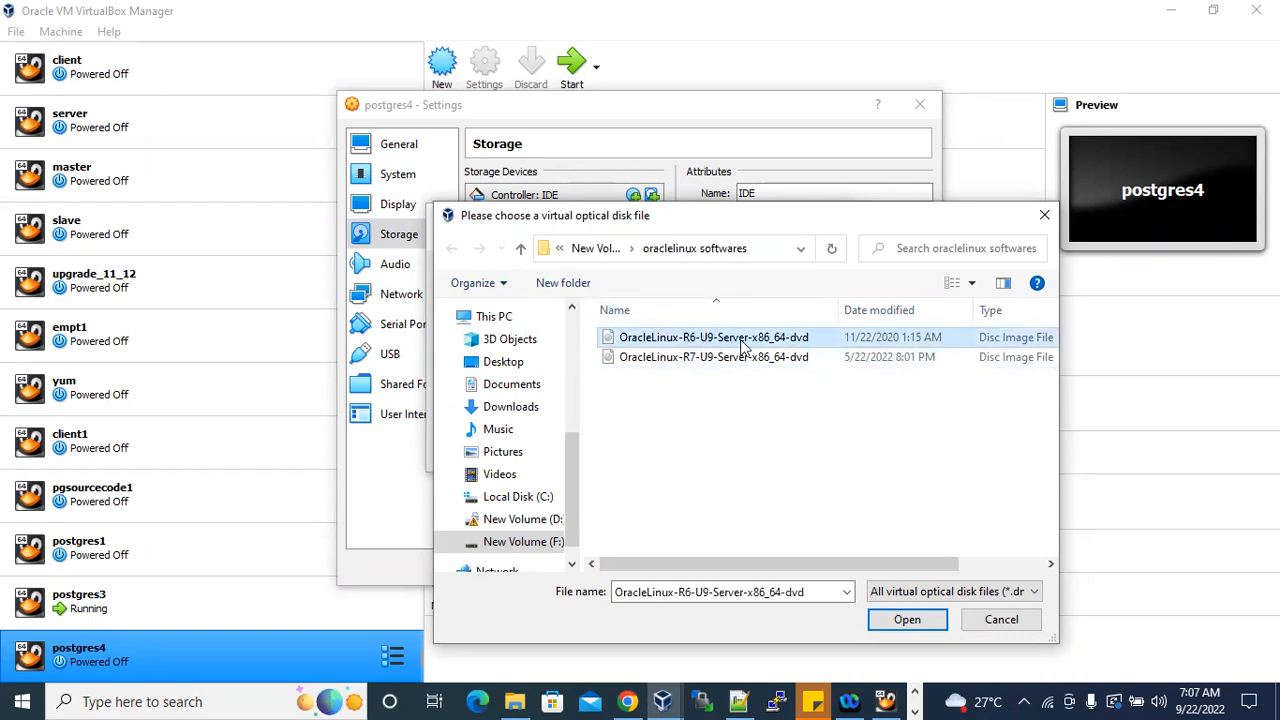
left_click(907, 619)
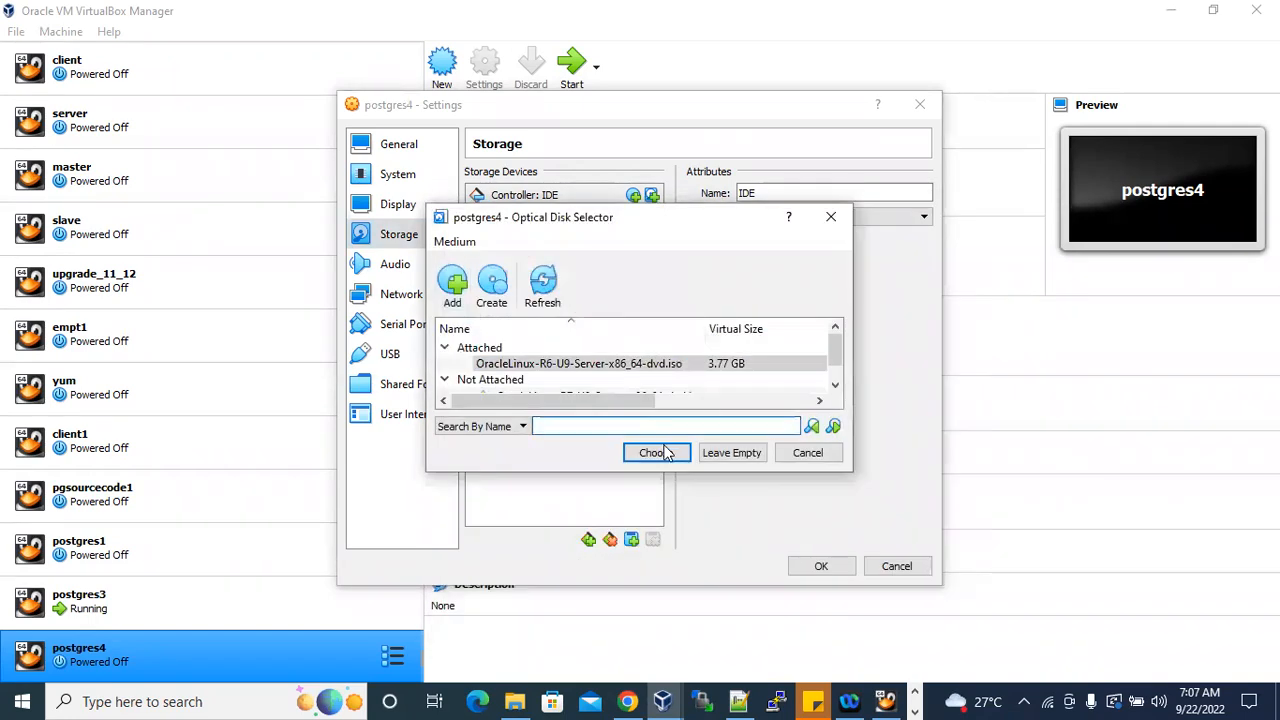
left_click(654, 453)
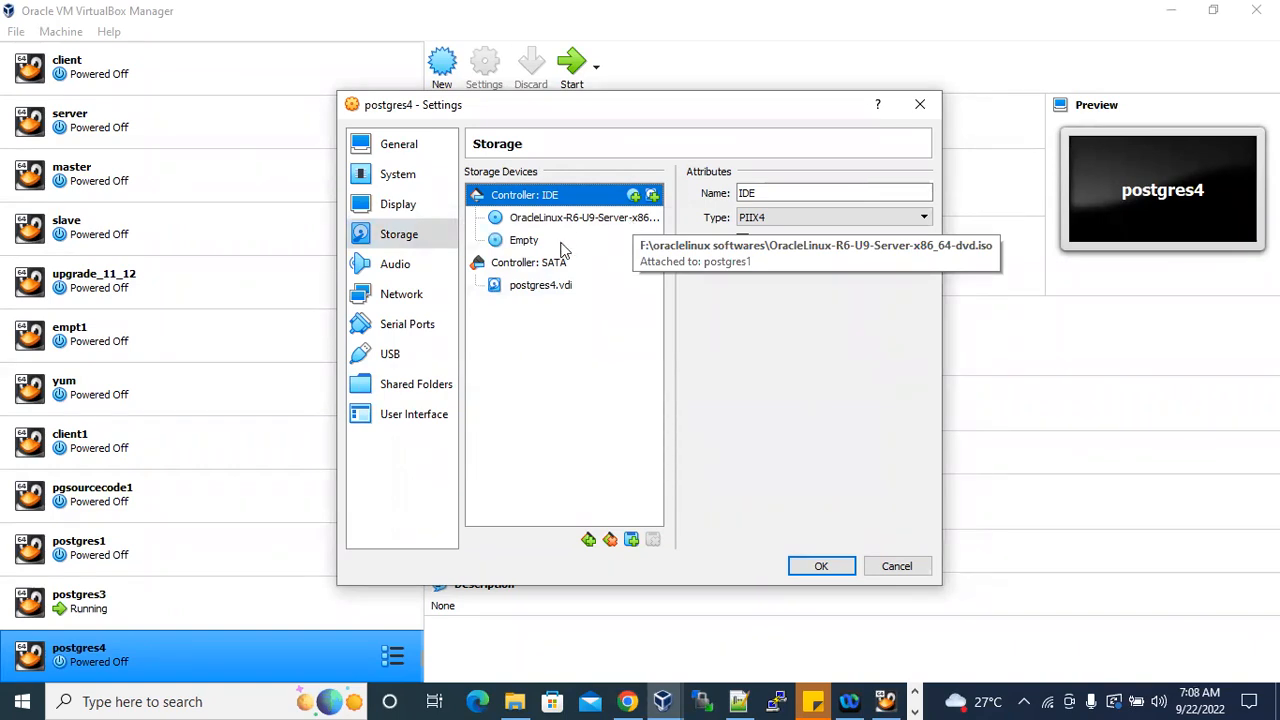
Attach network adapter 1 of postgres4 to Bridged Adapter and save the machine's settings.
left_click(401, 294)
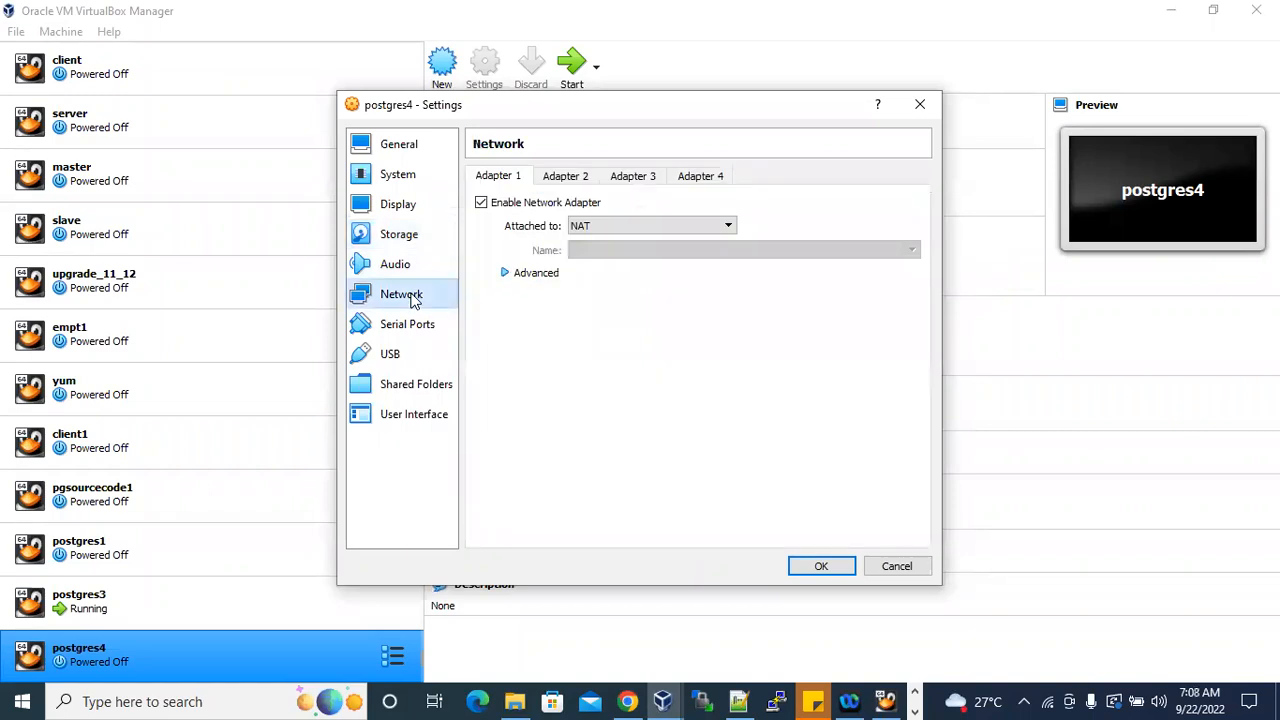
left_click(615, 226)
left_click(613, 251)
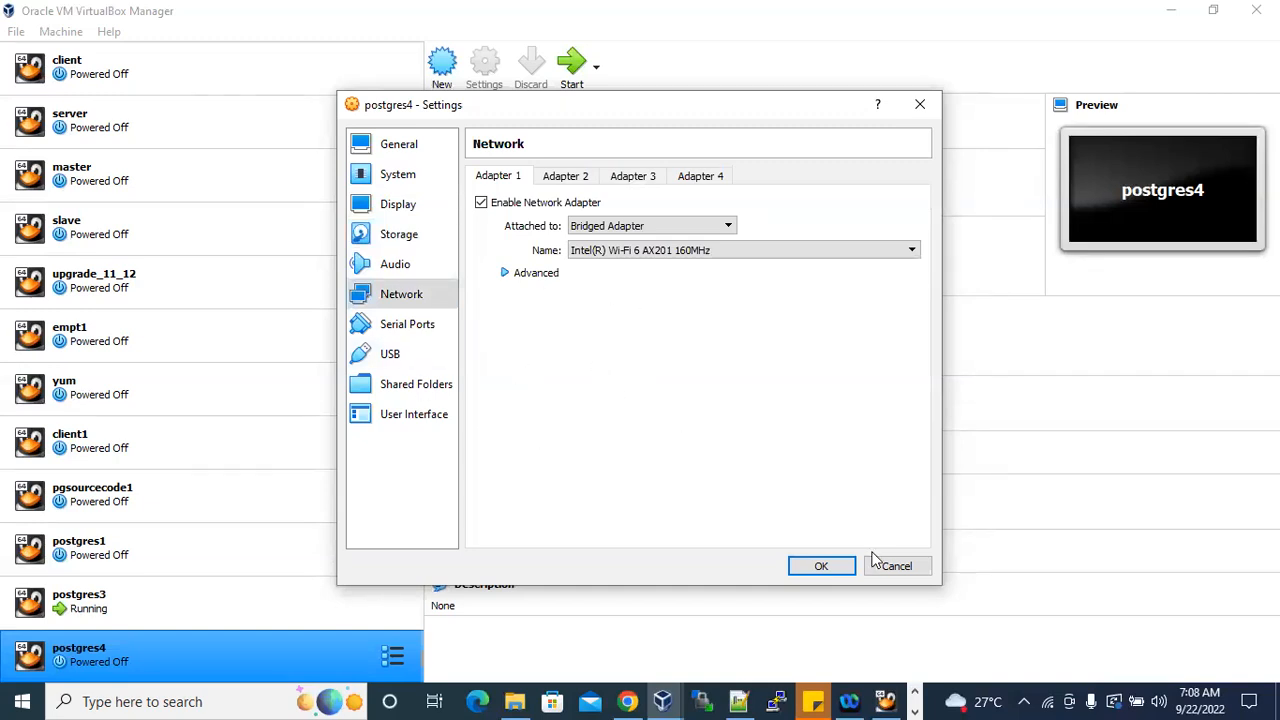
left_click(825, 566)
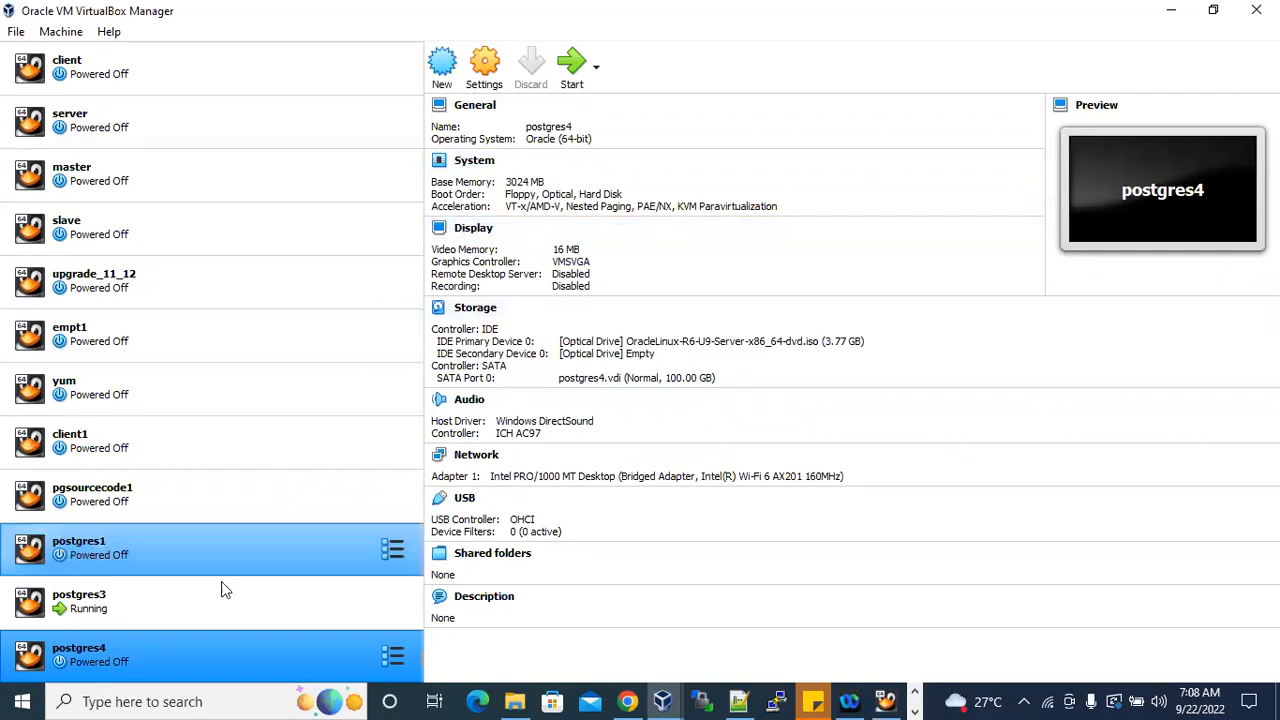
left_click(152, 617)
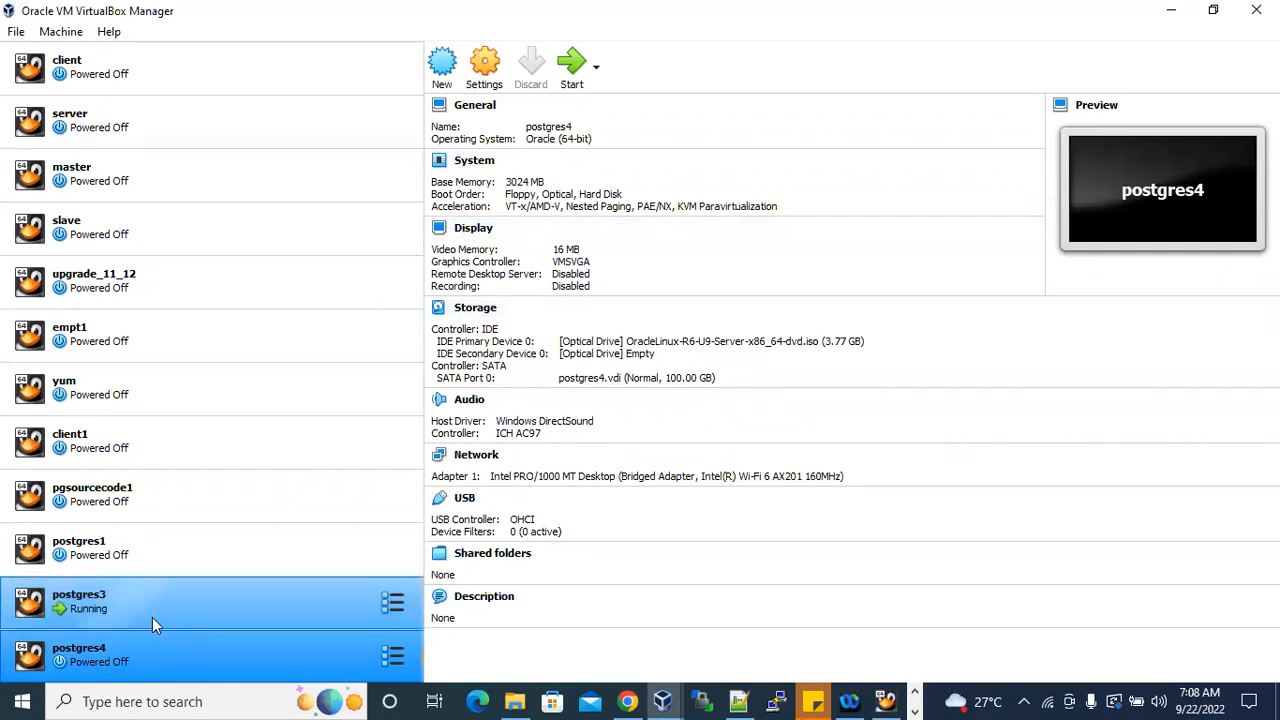
left_click(150, 655)
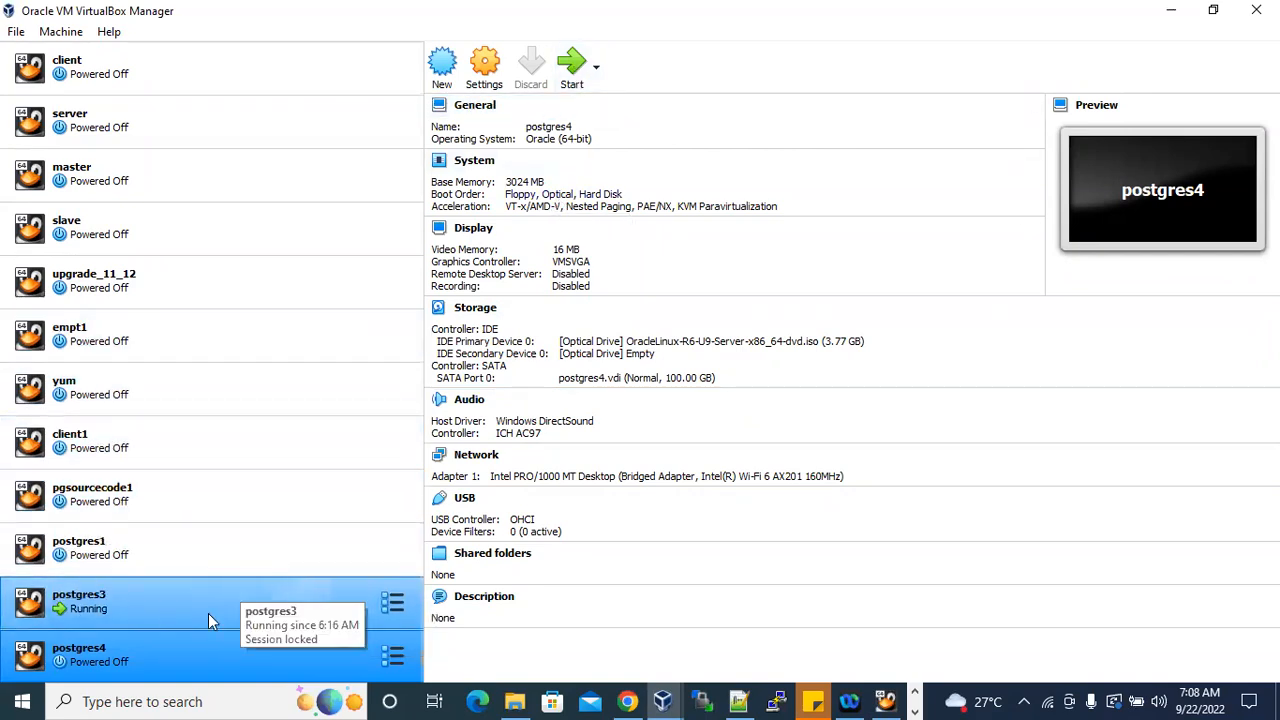
left_click(107, 612)
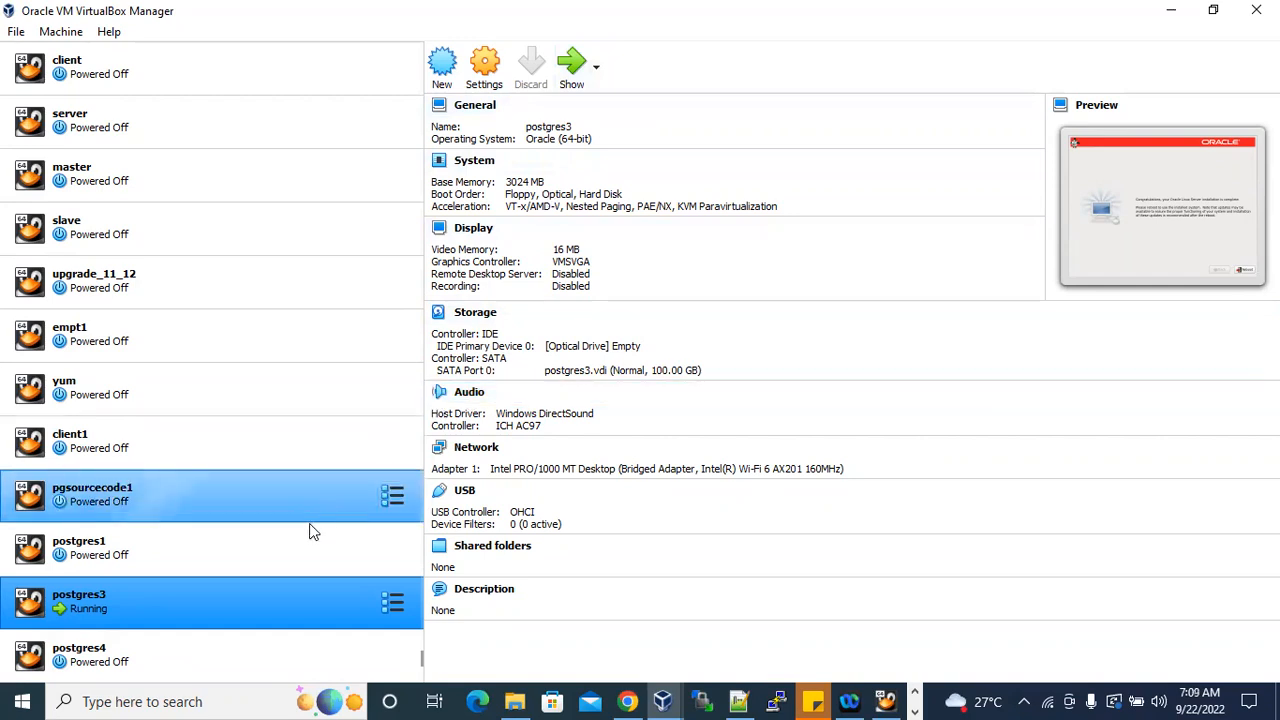
Start postgres4 with OracleLinux-R6-U9-Server-x86_64-dvd.iso as the start-up disk and dismiss the keyboard capture notice.
left_click(148, 654)
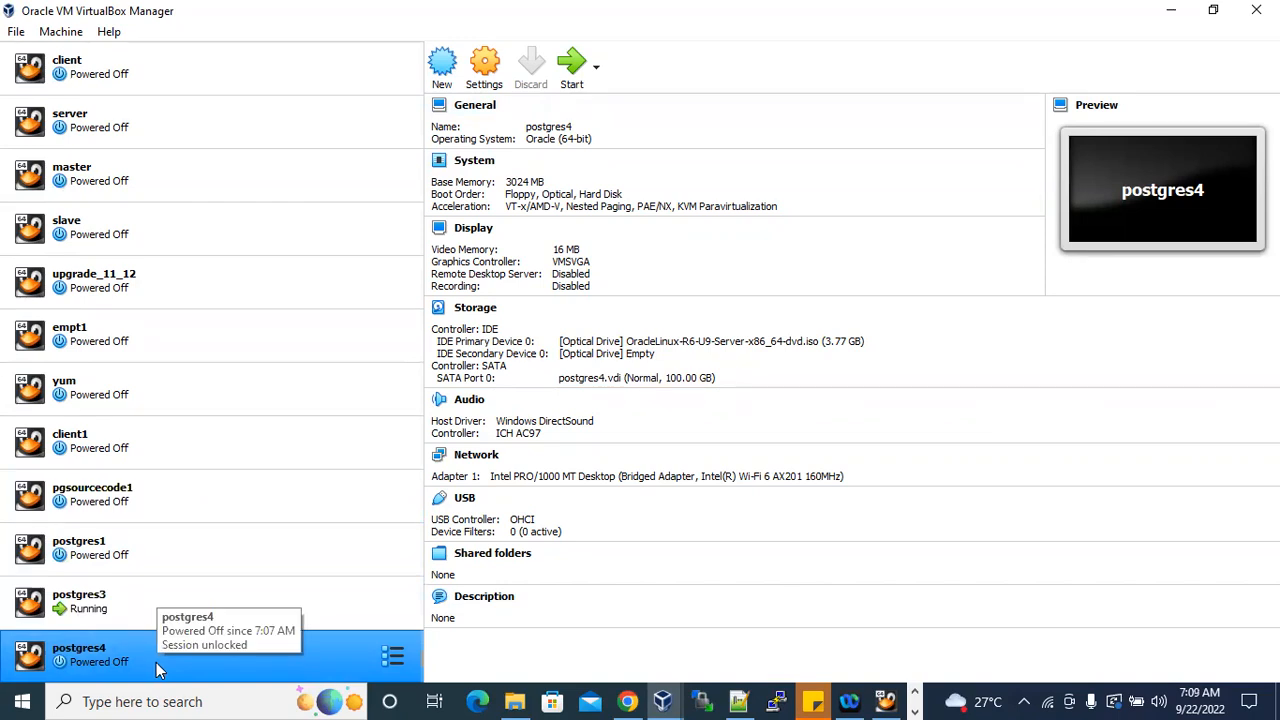
left_click(573, 70)
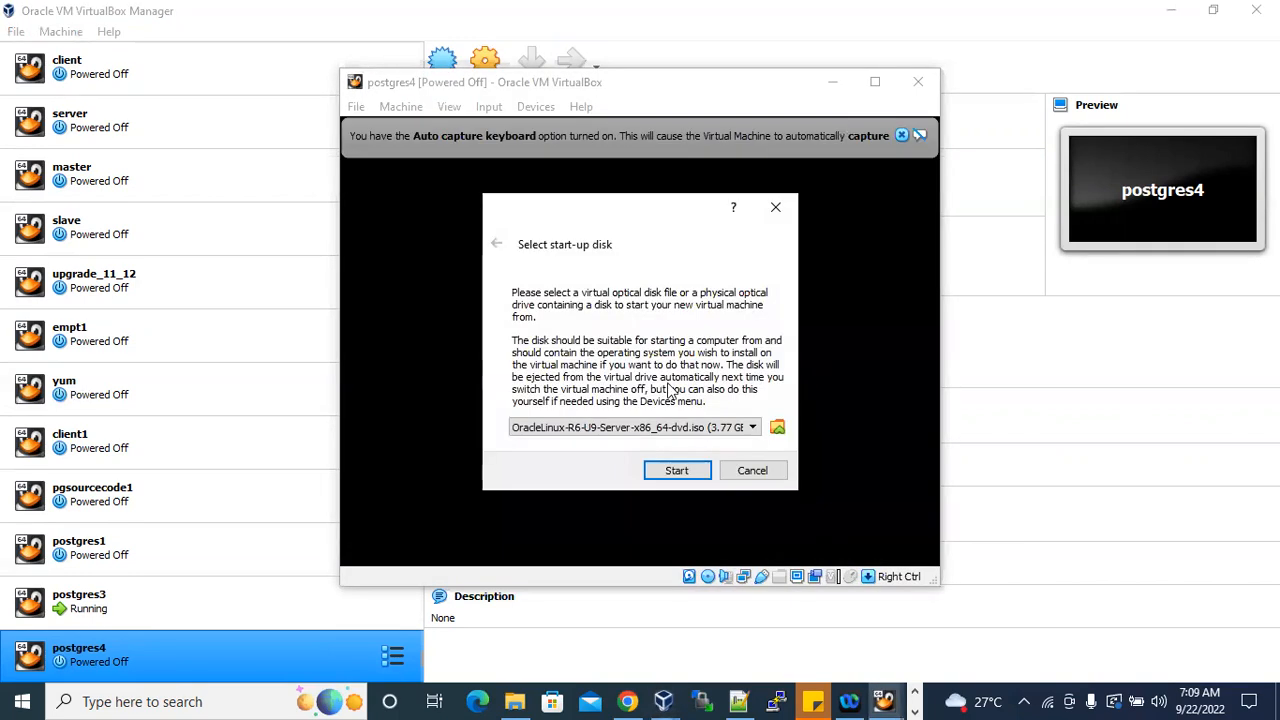
left_click(688, 474)
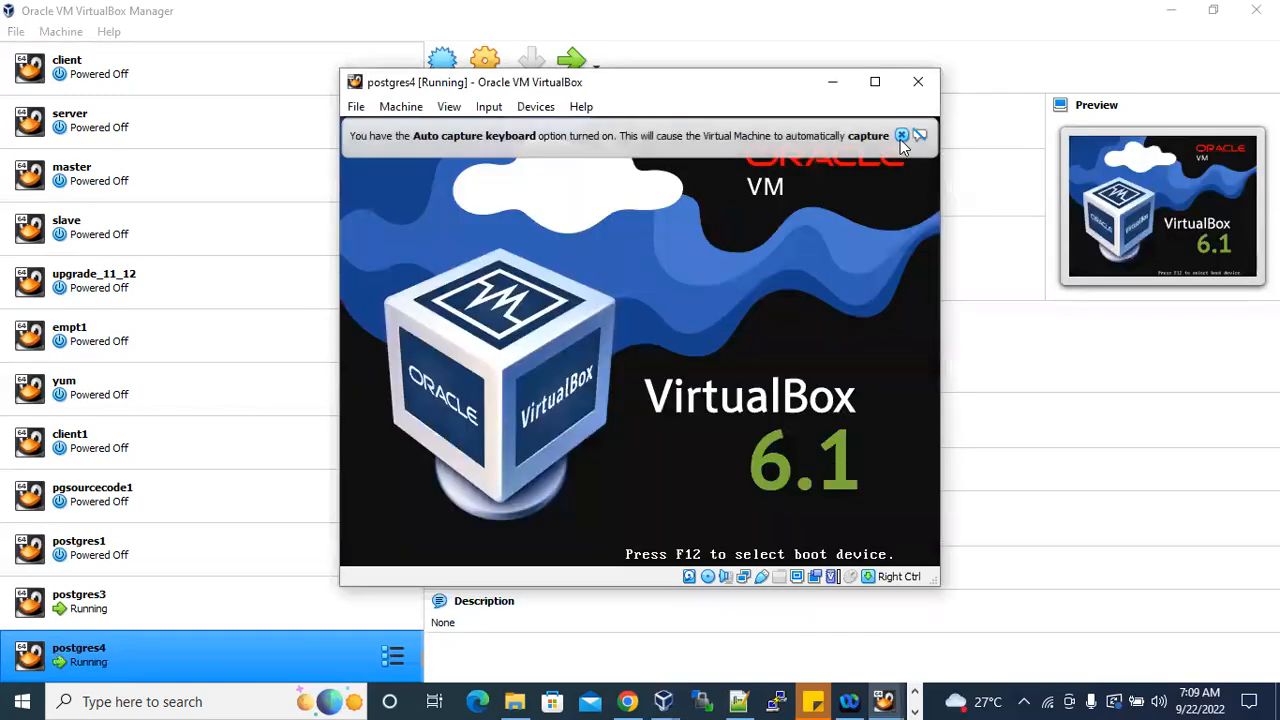
left_click(901, 135)
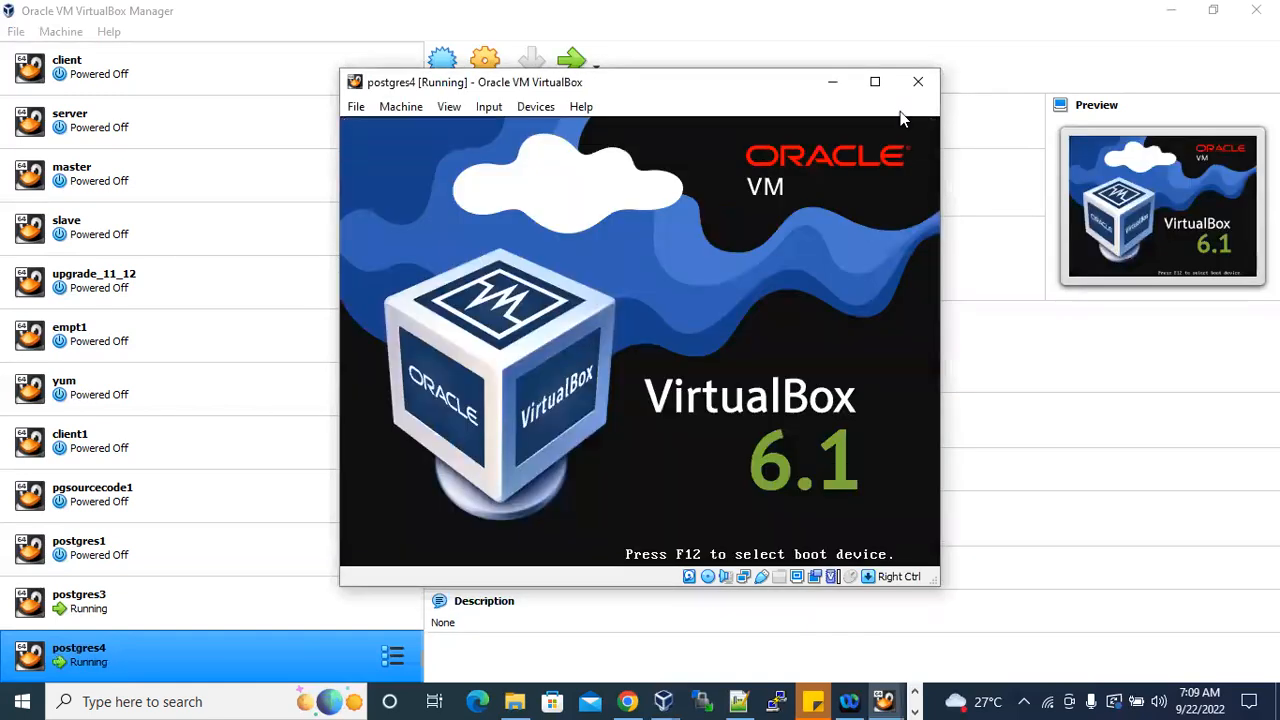
Maximize the postgres4 window and boot the installer with Install or upgrade an existing system, dismissing the mouse integration notice.
left_click(875, 83)
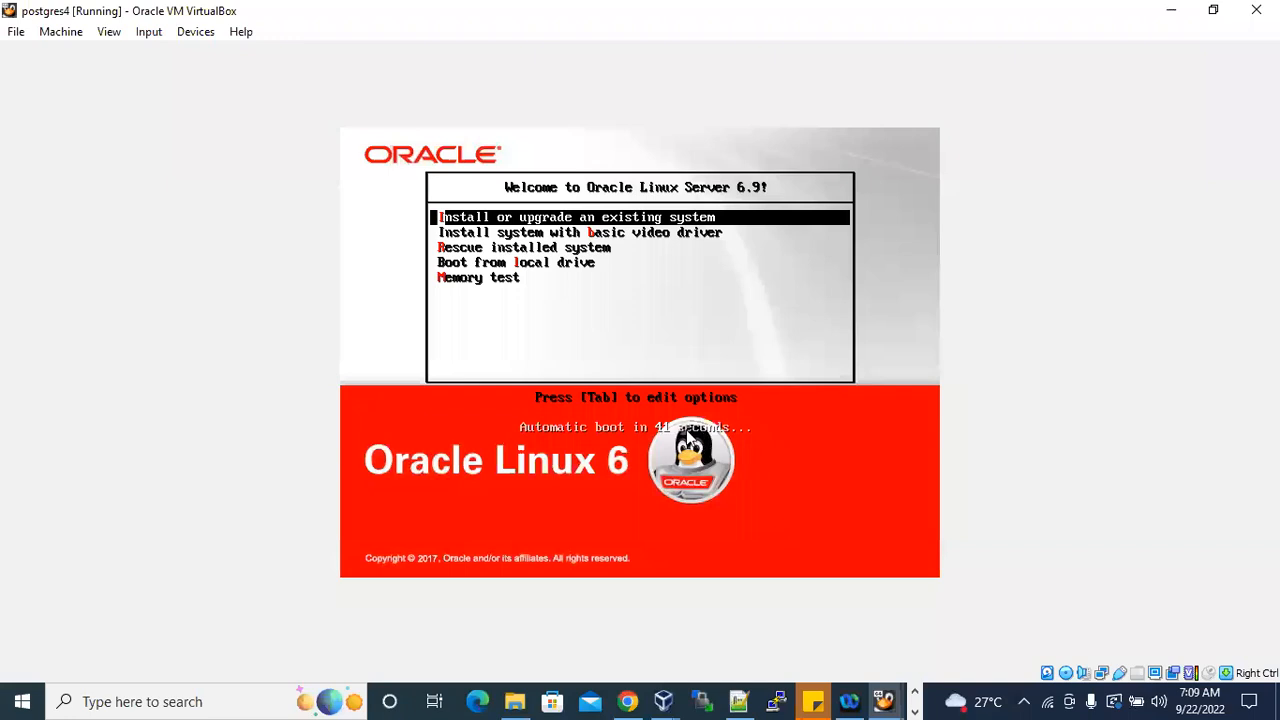
key("Return")
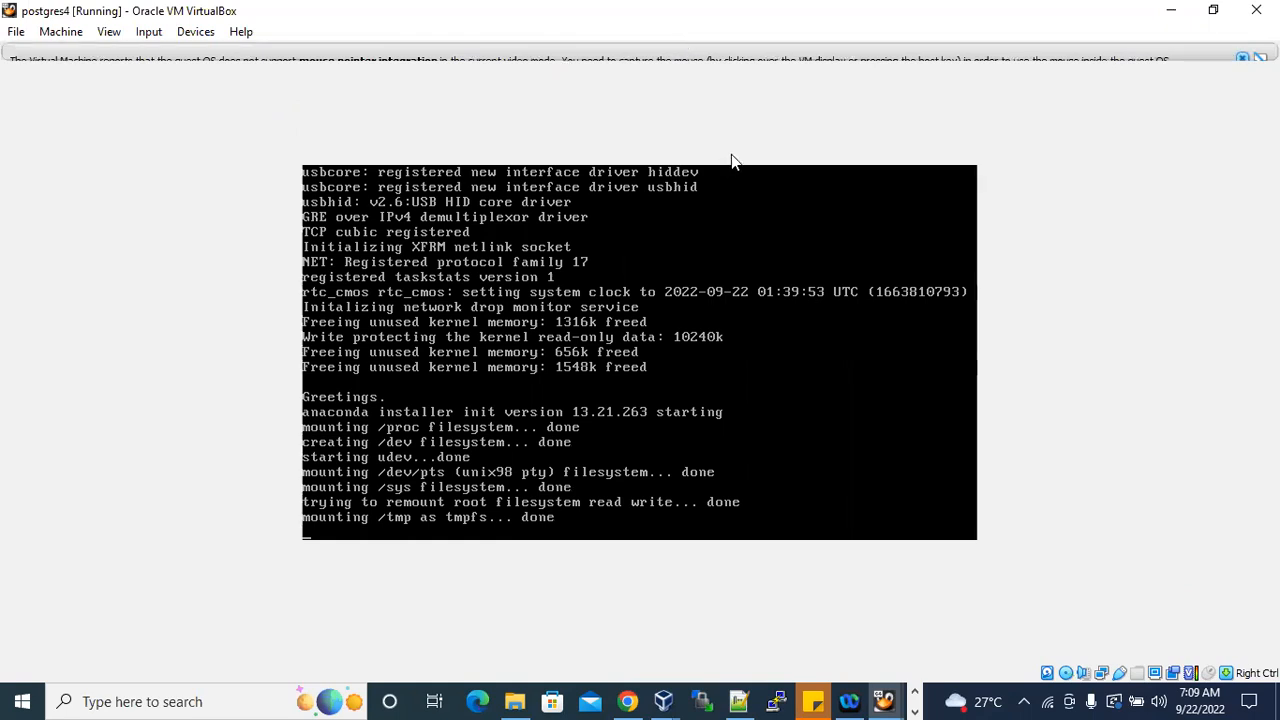
left_click(1243, 58)
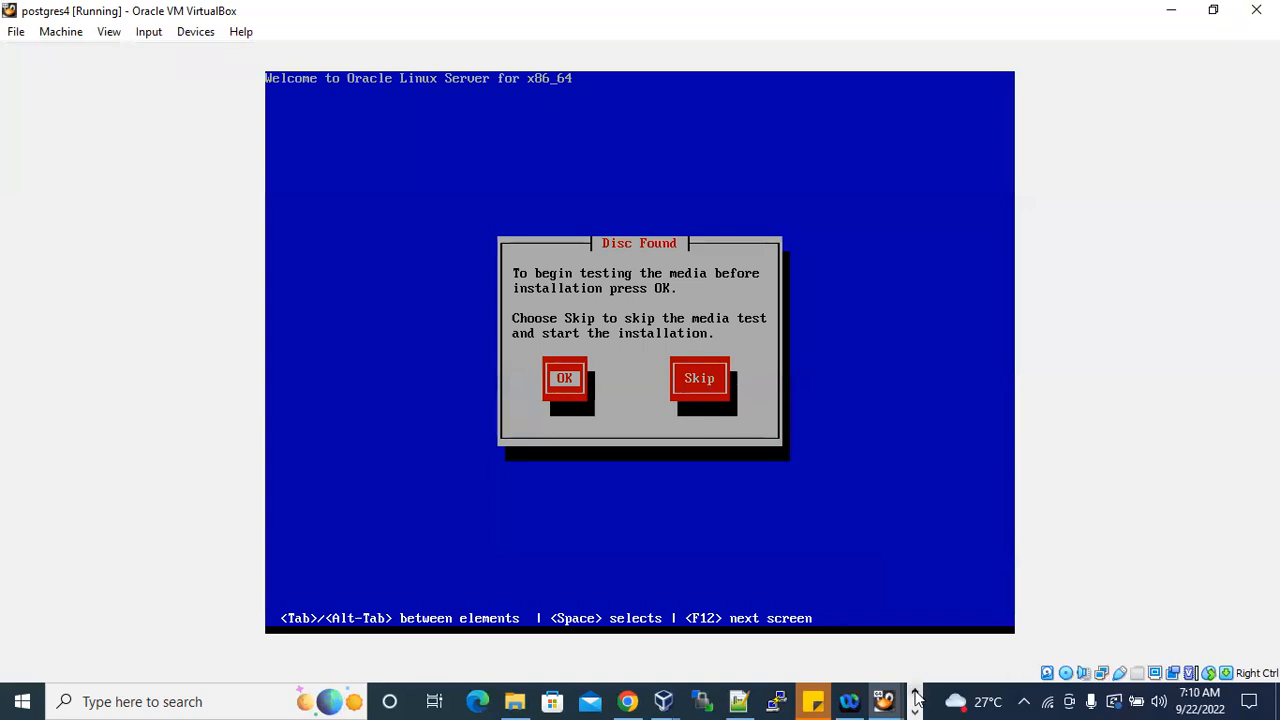
Switch to the Oracle Linux 6 Installation document in Word and read the steps on booting from the DVD and skipping the media test.
left_click(480, 701)
scroll(734, 407, "down", 1)
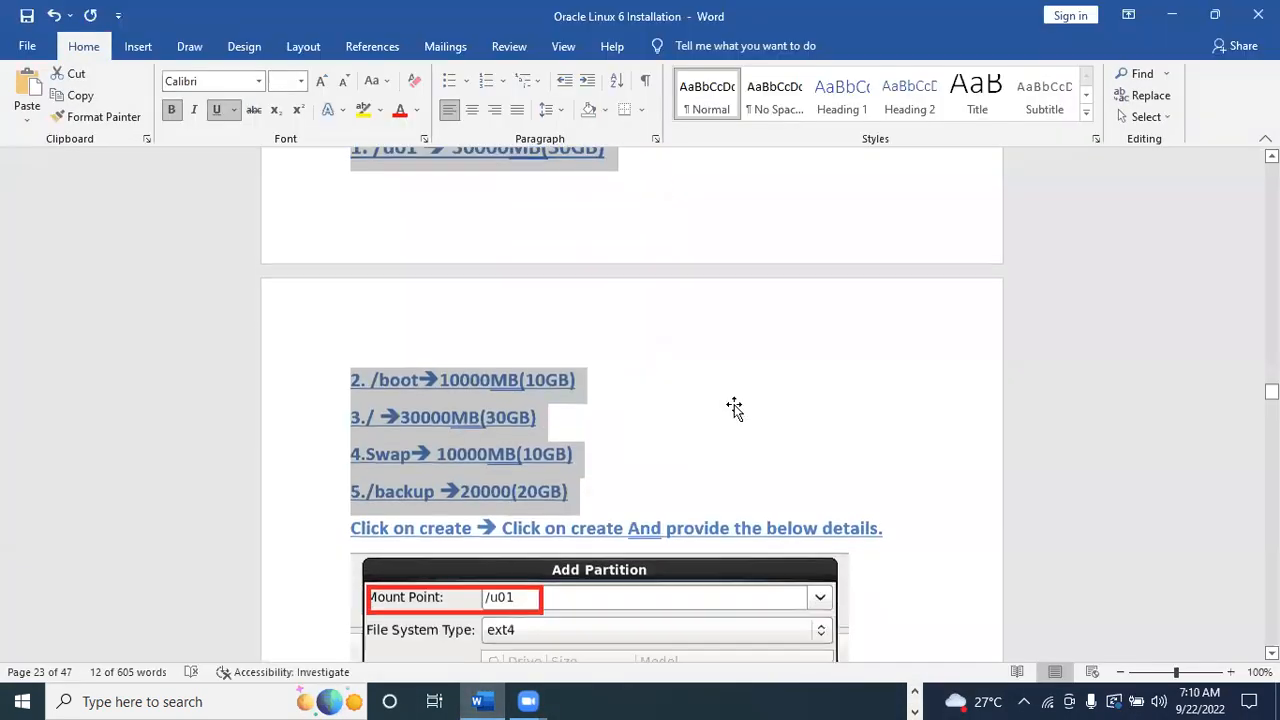
scroll(937, 366, "up", 10)
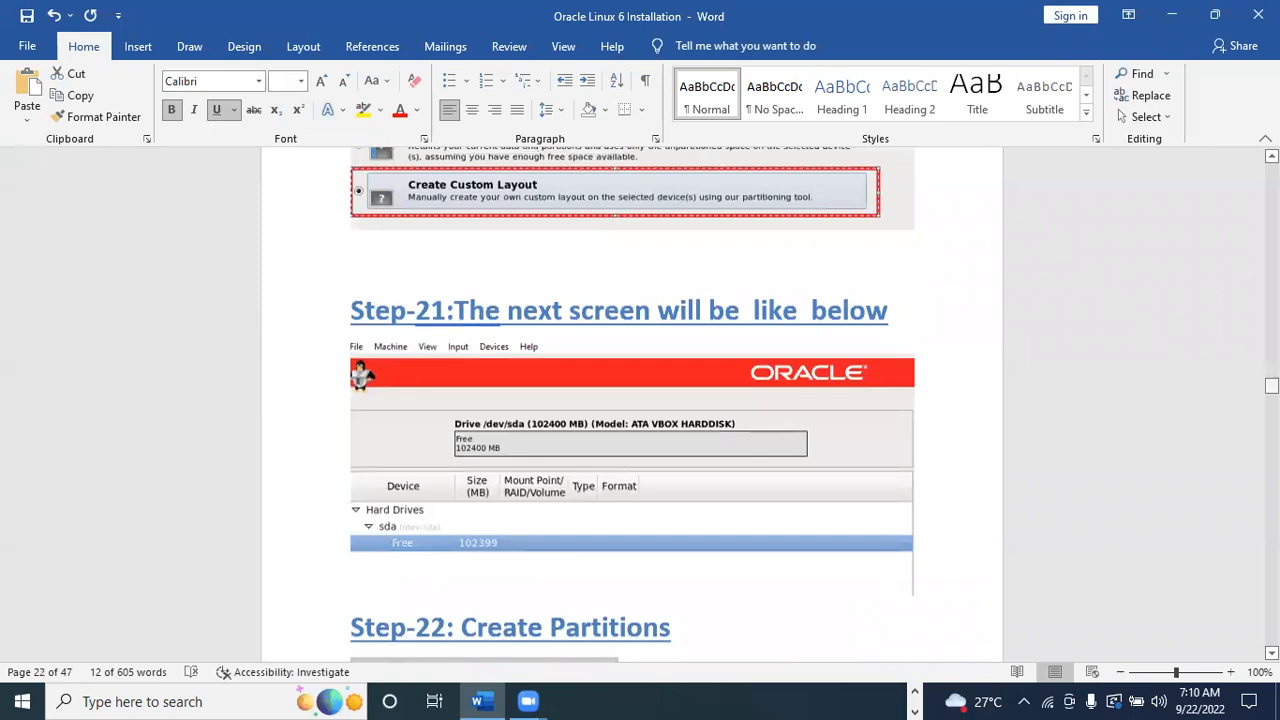
scroll(855, 408, "up", 15)
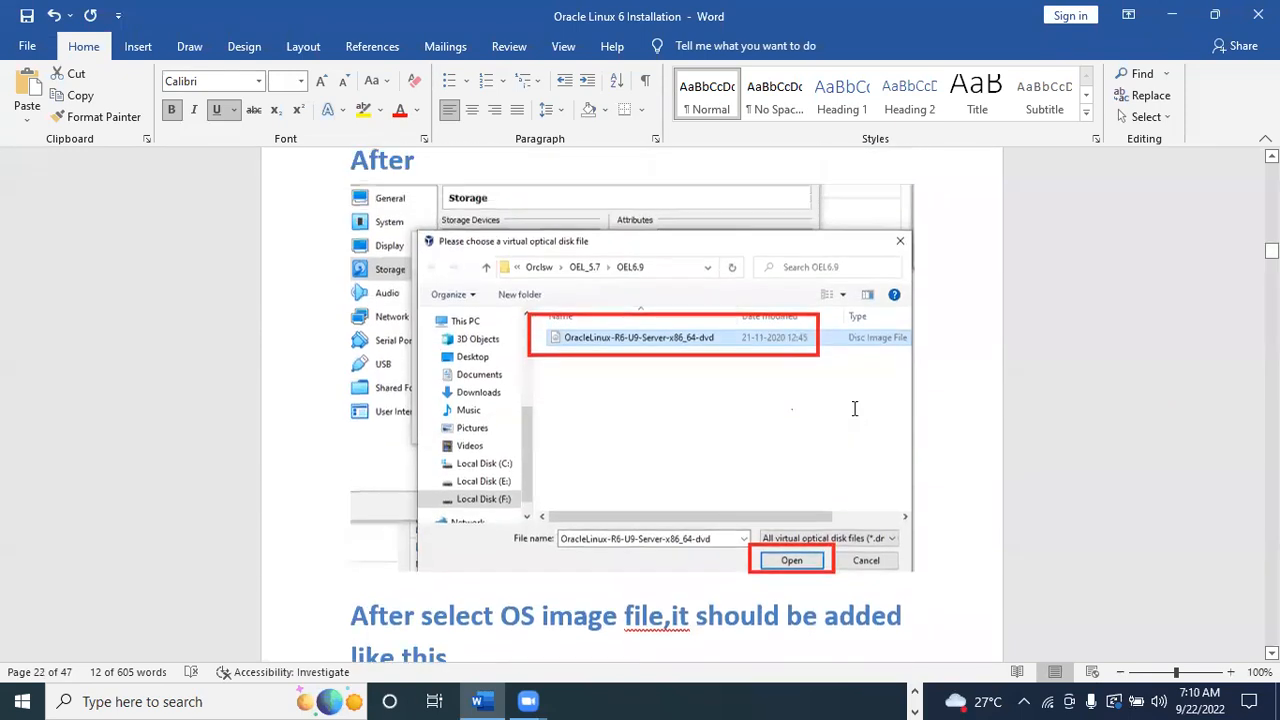
scroll(854, 408, "up", 6)
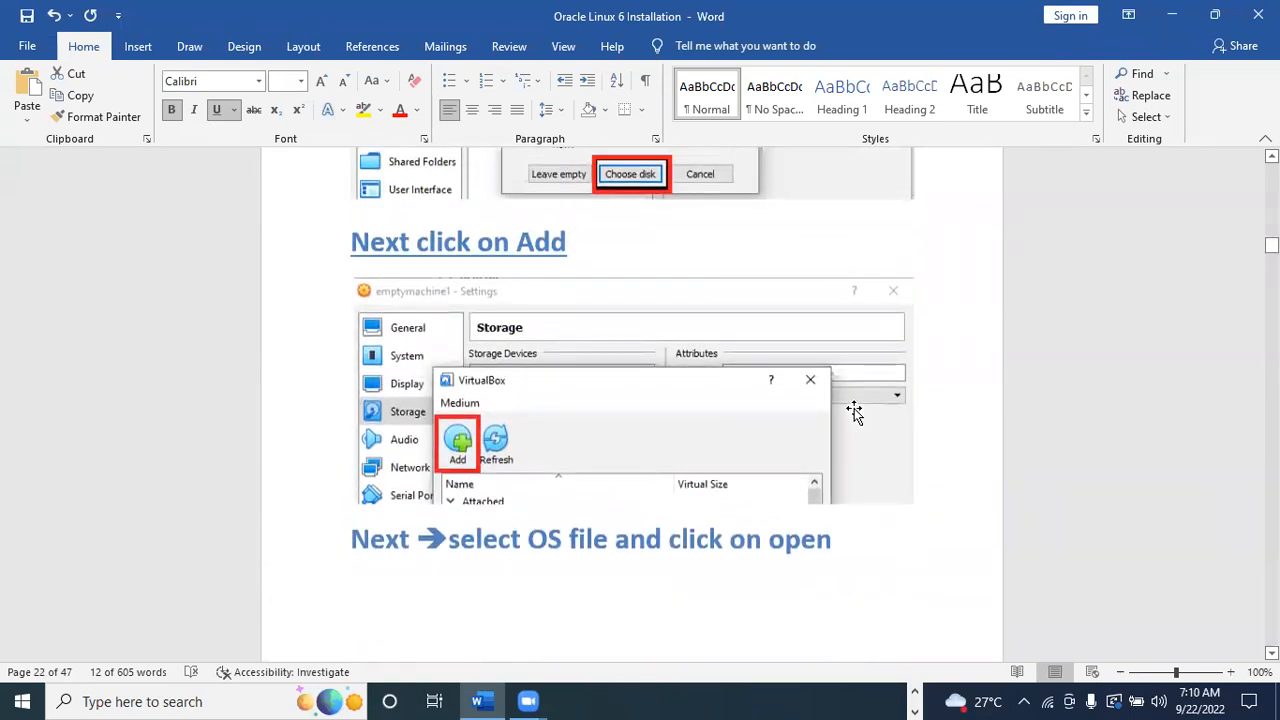
scroll(854, 408, "down", 12)
scroll(683, 444, "down", 8)
scroll(660, 300, "up", 2)
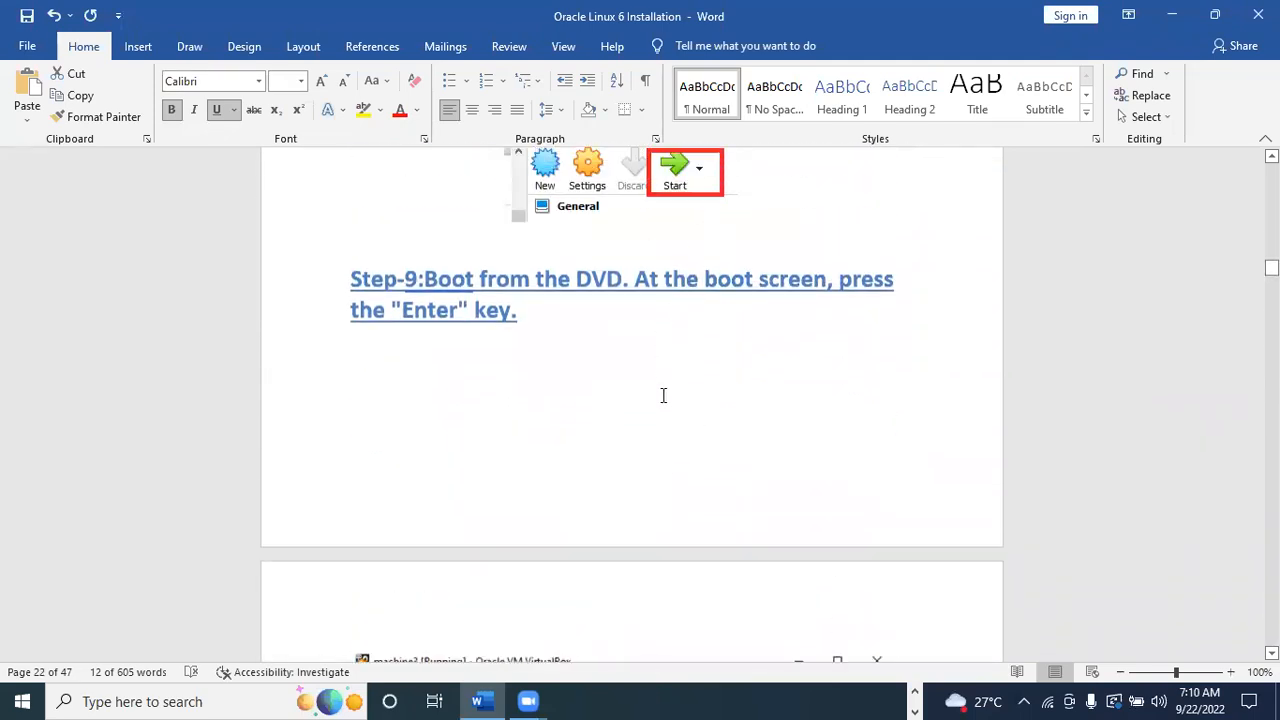
scroll(663, 395, "down", 10)
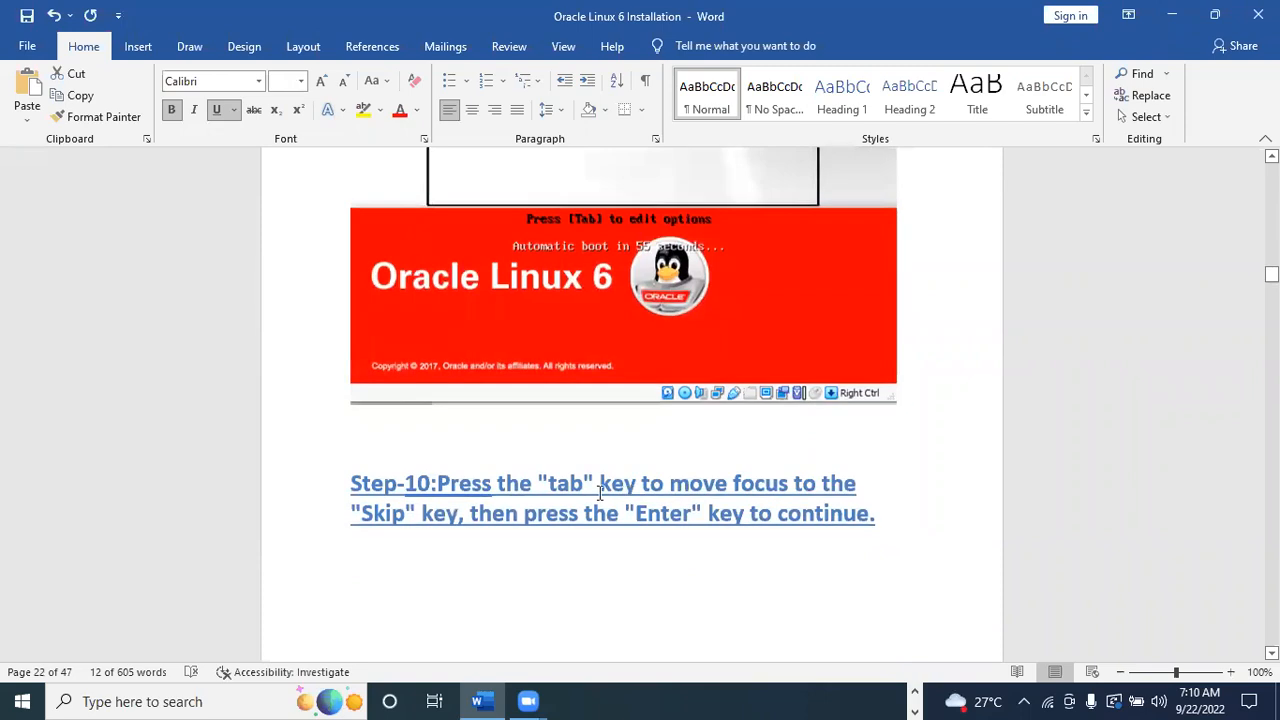
scroll(665, 495, "down", 5)
scroll(663, 487, "up", 10)
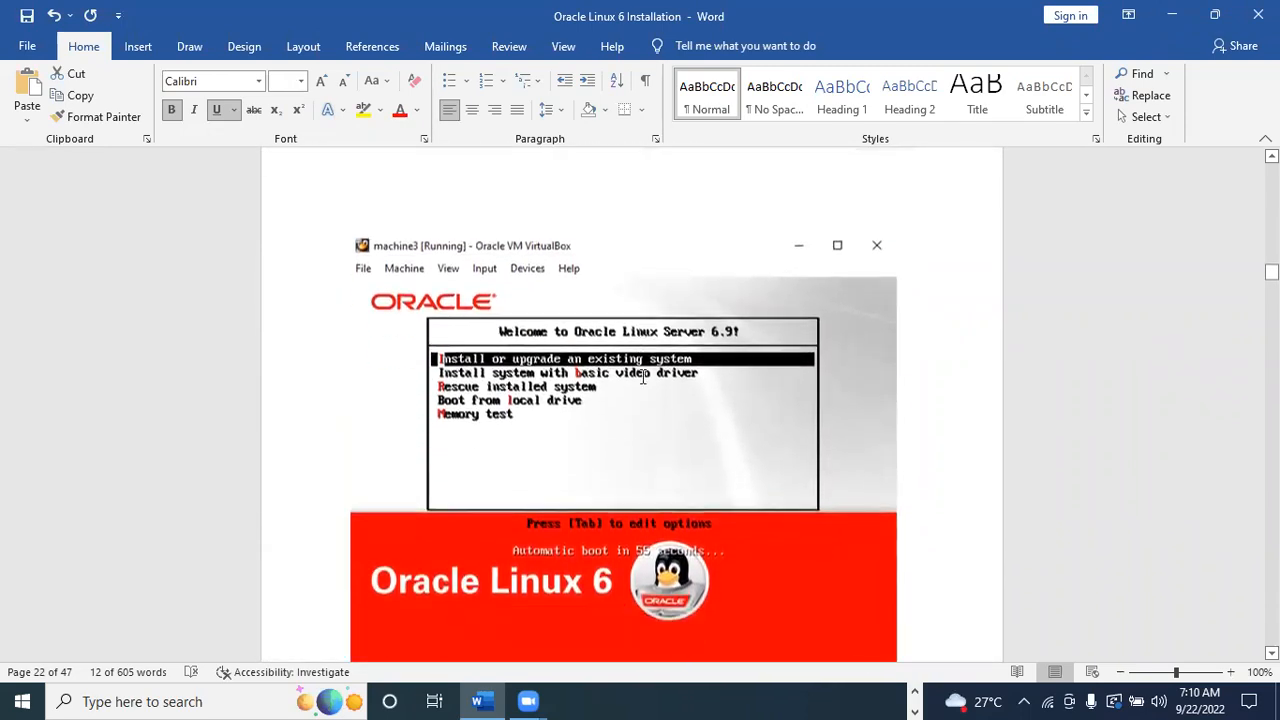
scroll(642, 377, "down", 12)
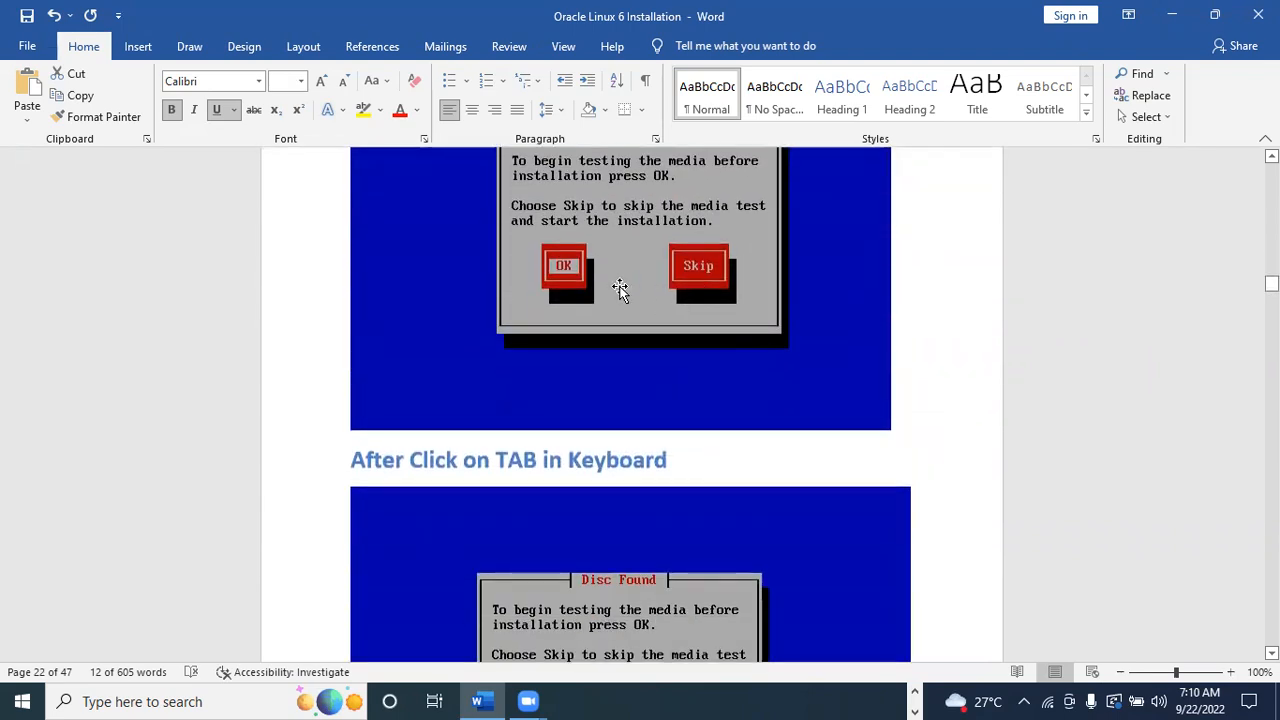
scroll(590, 283, "up", 3)
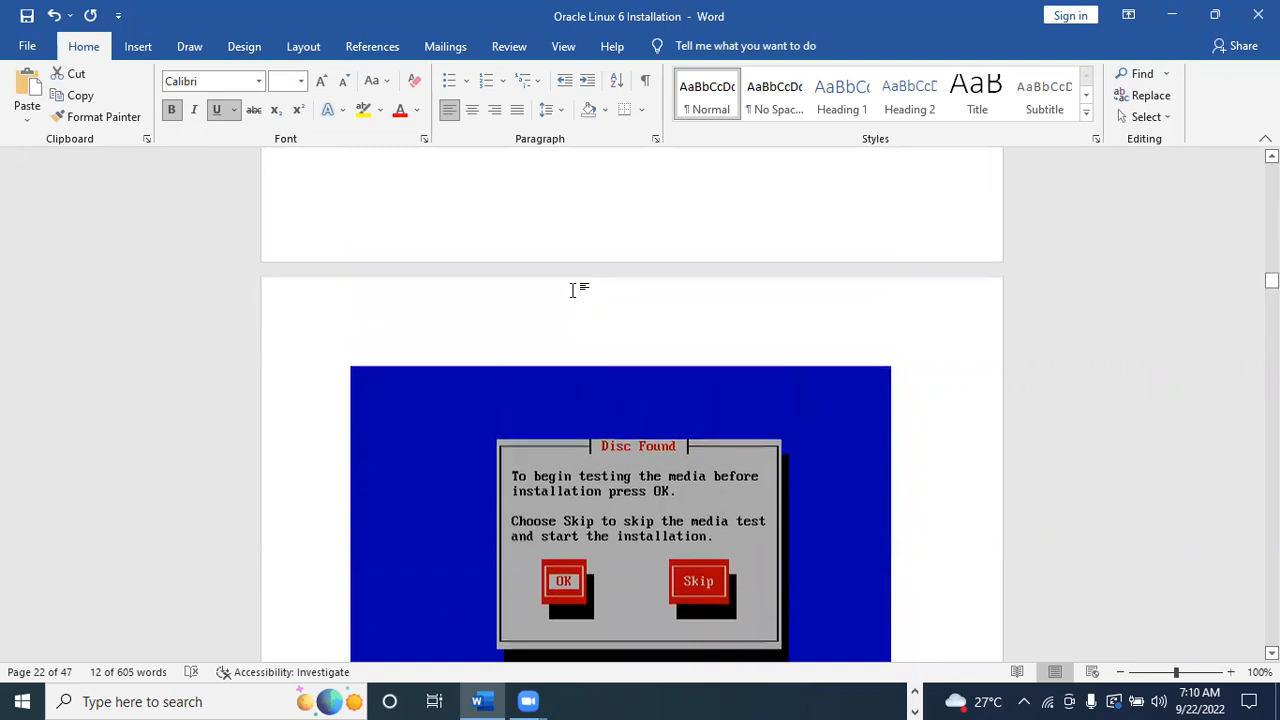
scroll(572, 290, "up", 5)
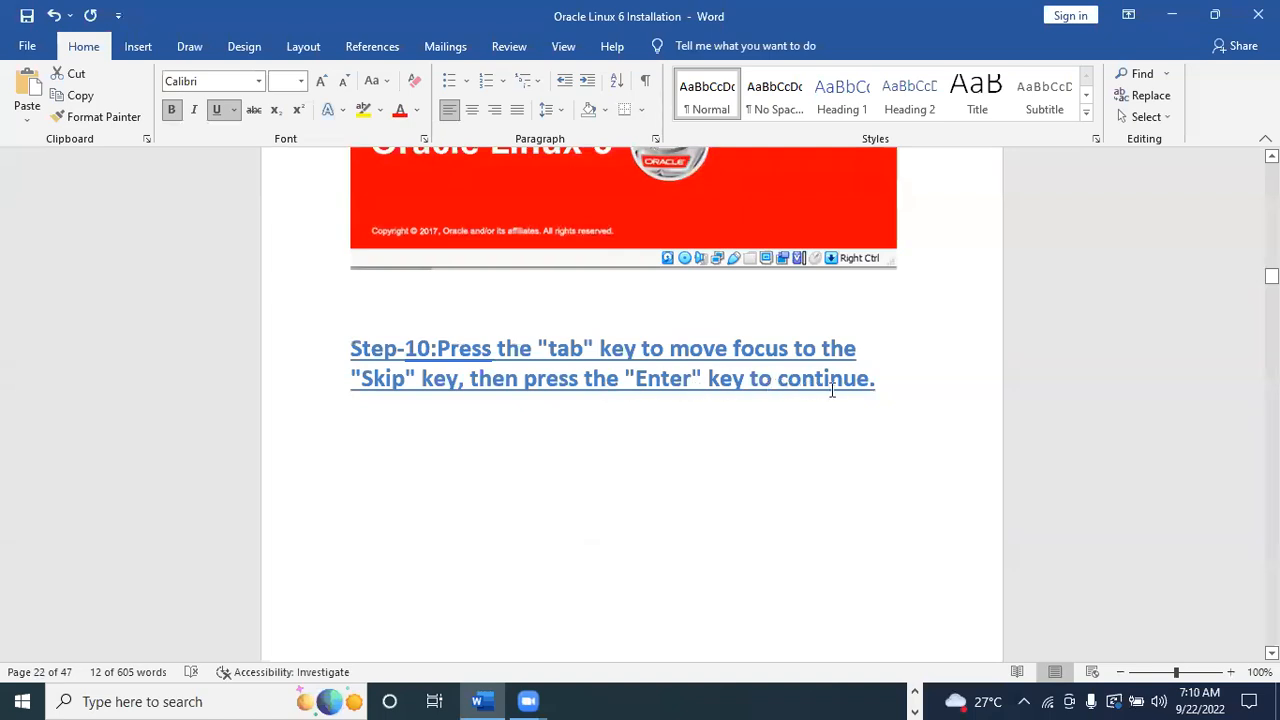
scroll(838, 388, "down", 5)
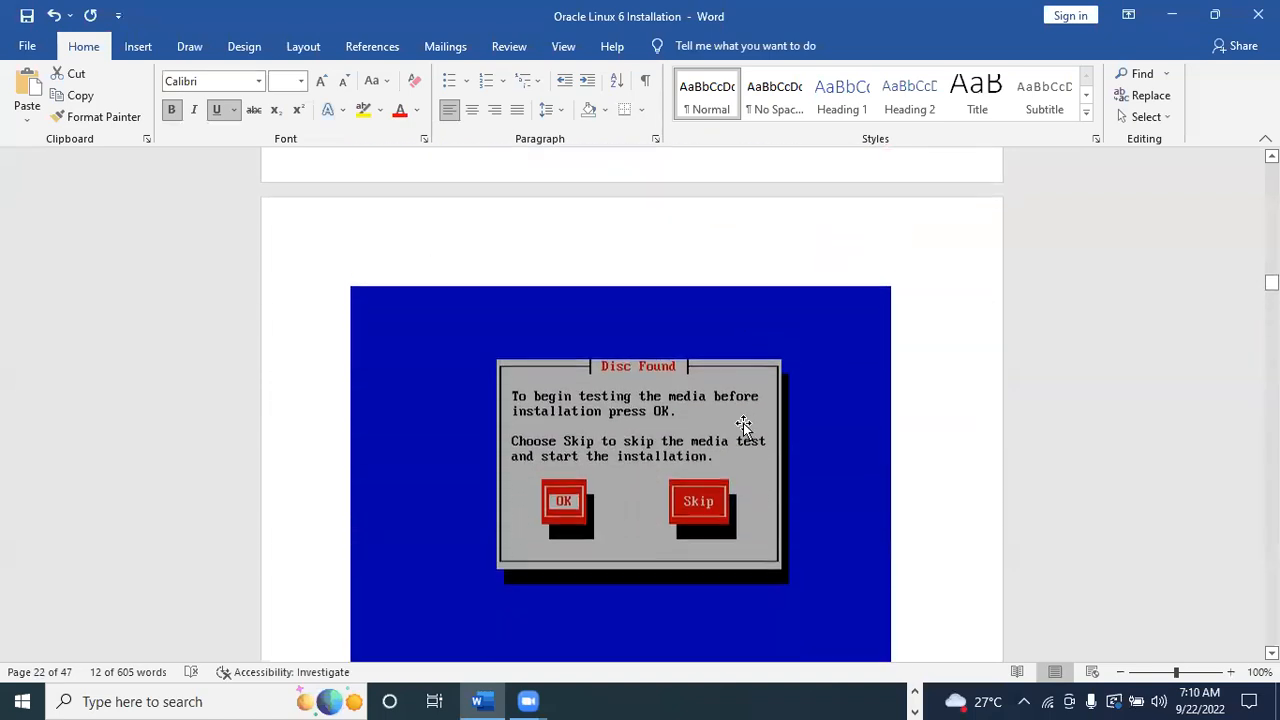
scroll(743, 425, "down", 10)
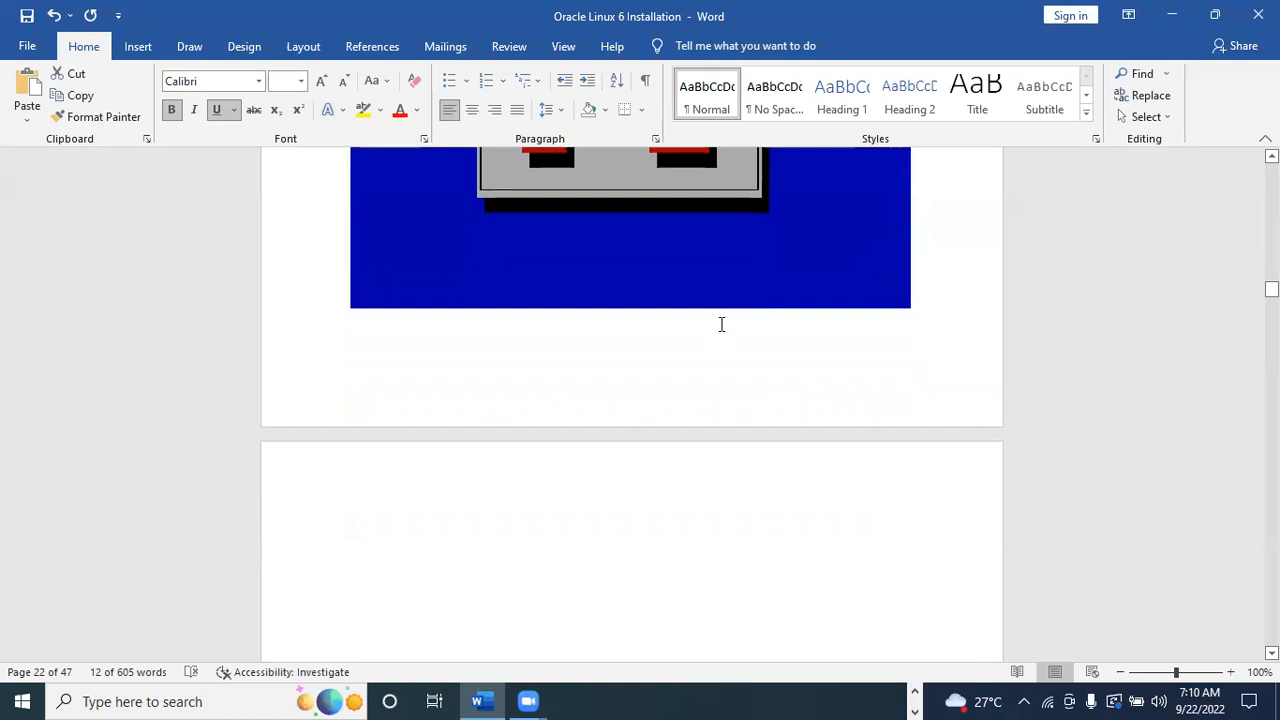
scroll(721, 324, "down", 8)
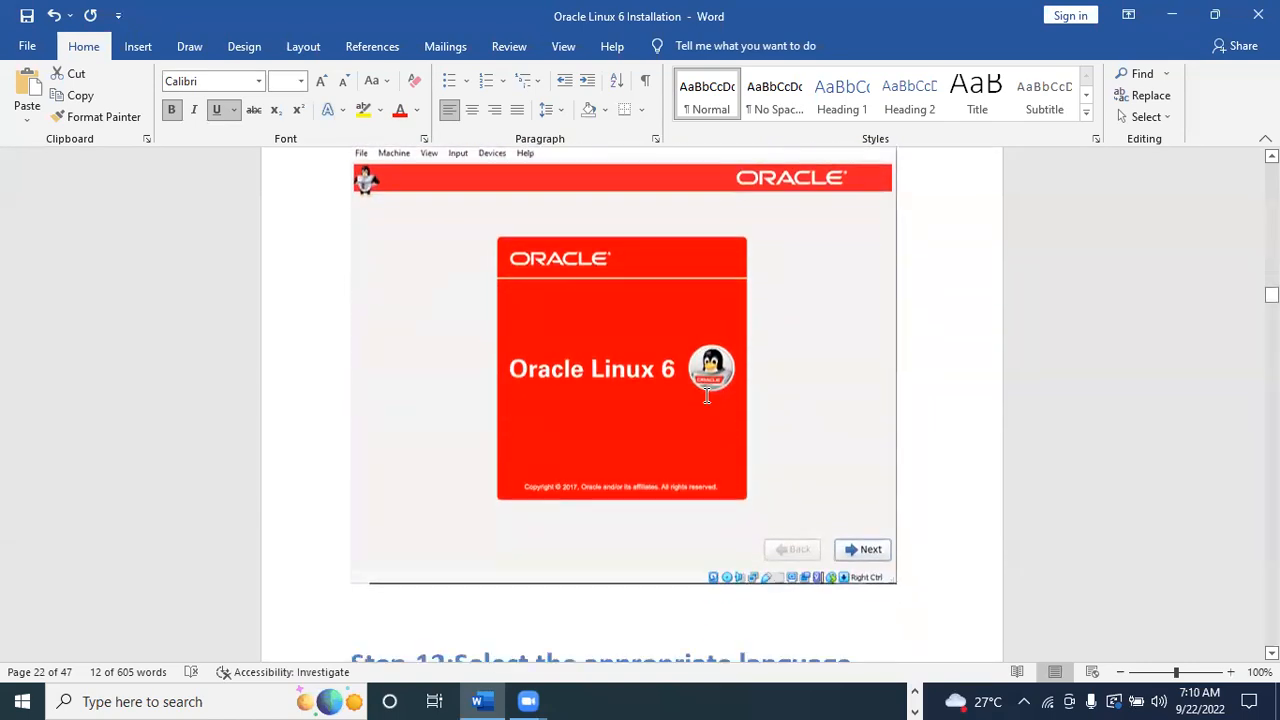
scroll(707, 396, "up", 1)
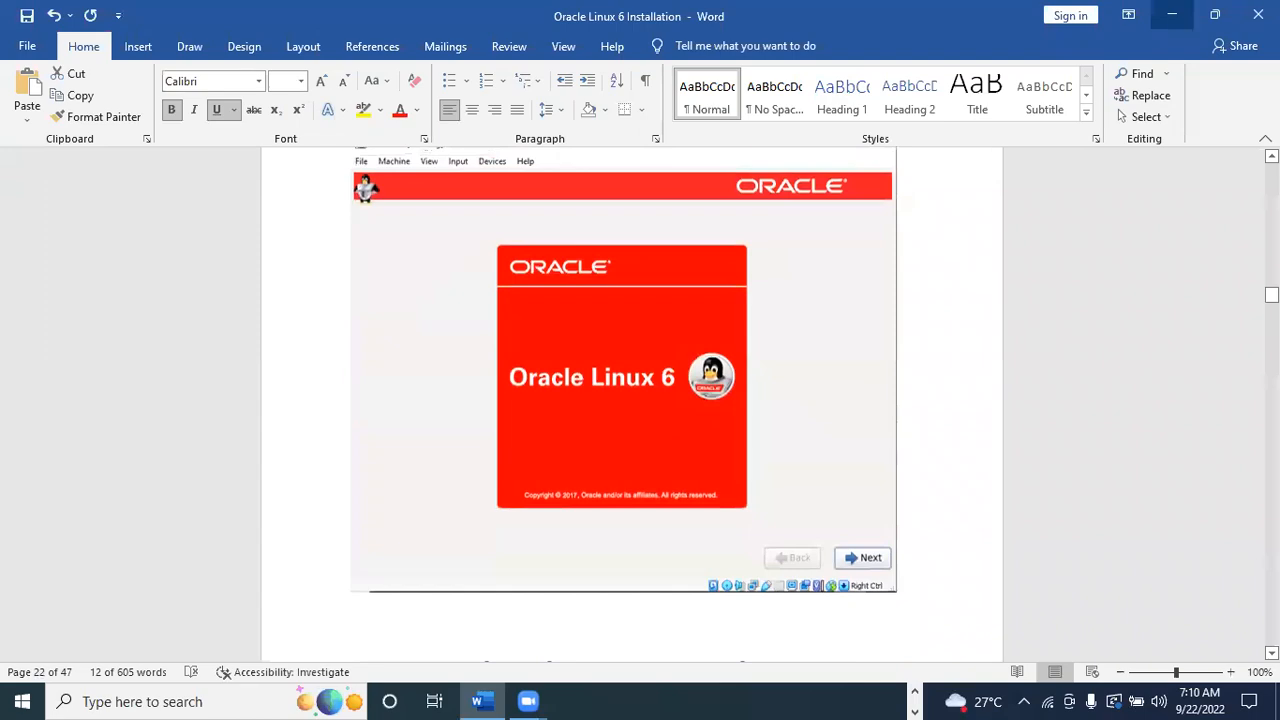
left_click(1172, 14)
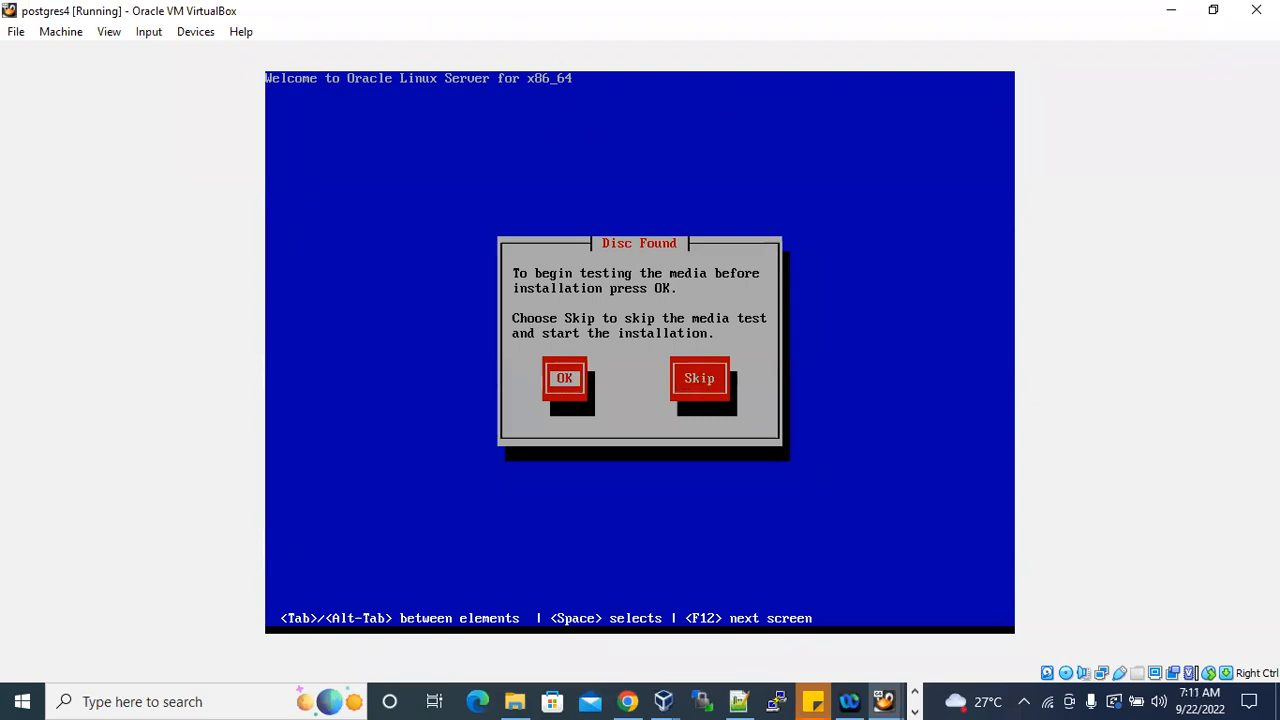
Skip the installation media test in the Disc Found dialog and continue to the Oracle Linux 6 graphical installer.
key("Tab")
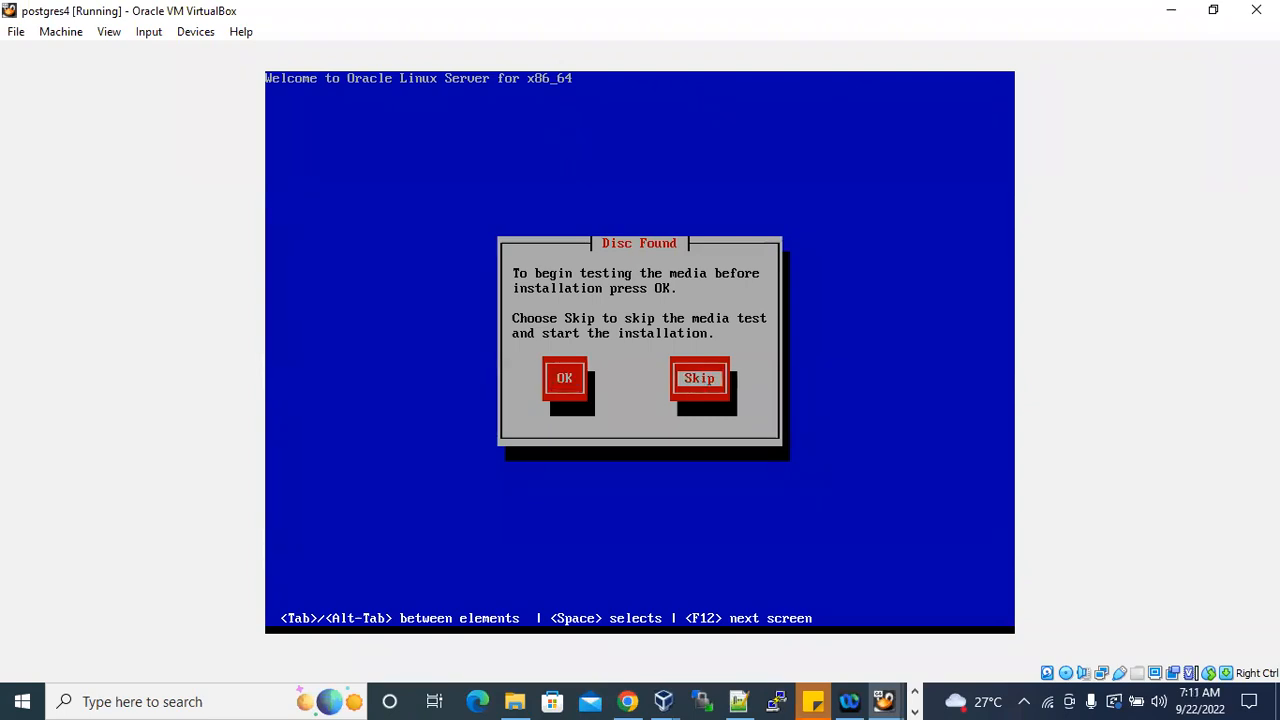
key("Return")
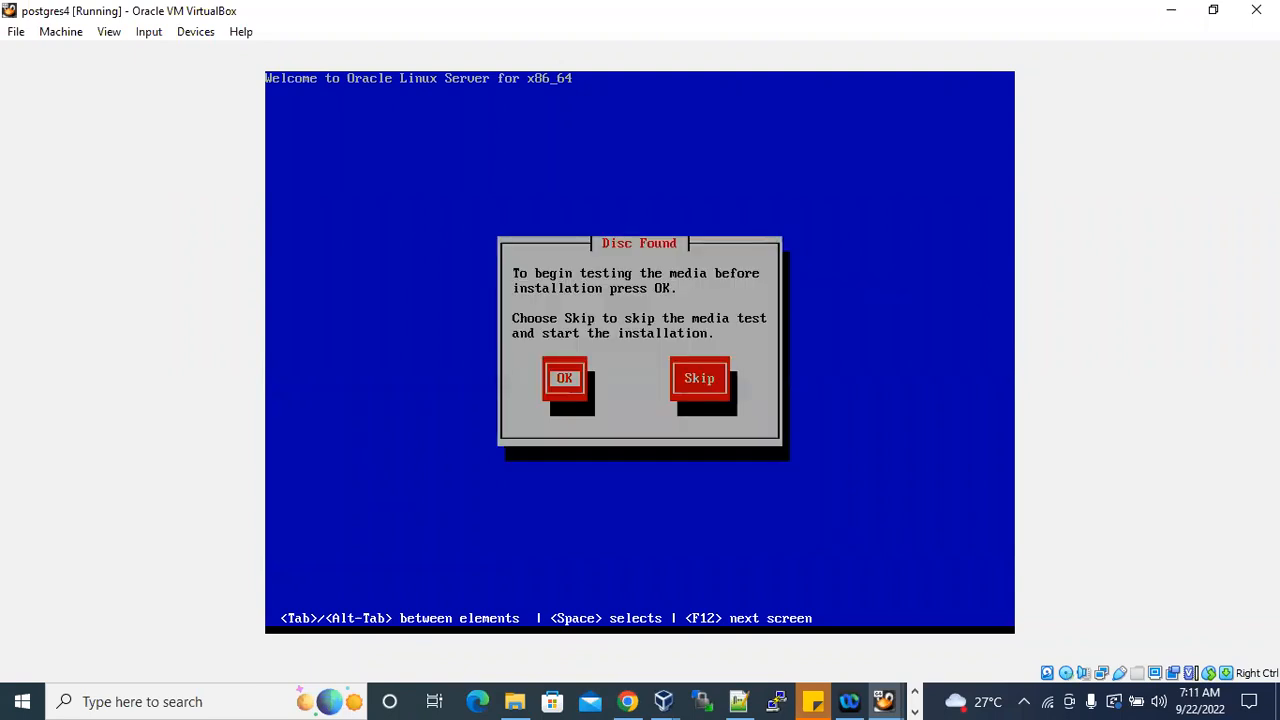
key("Tab")
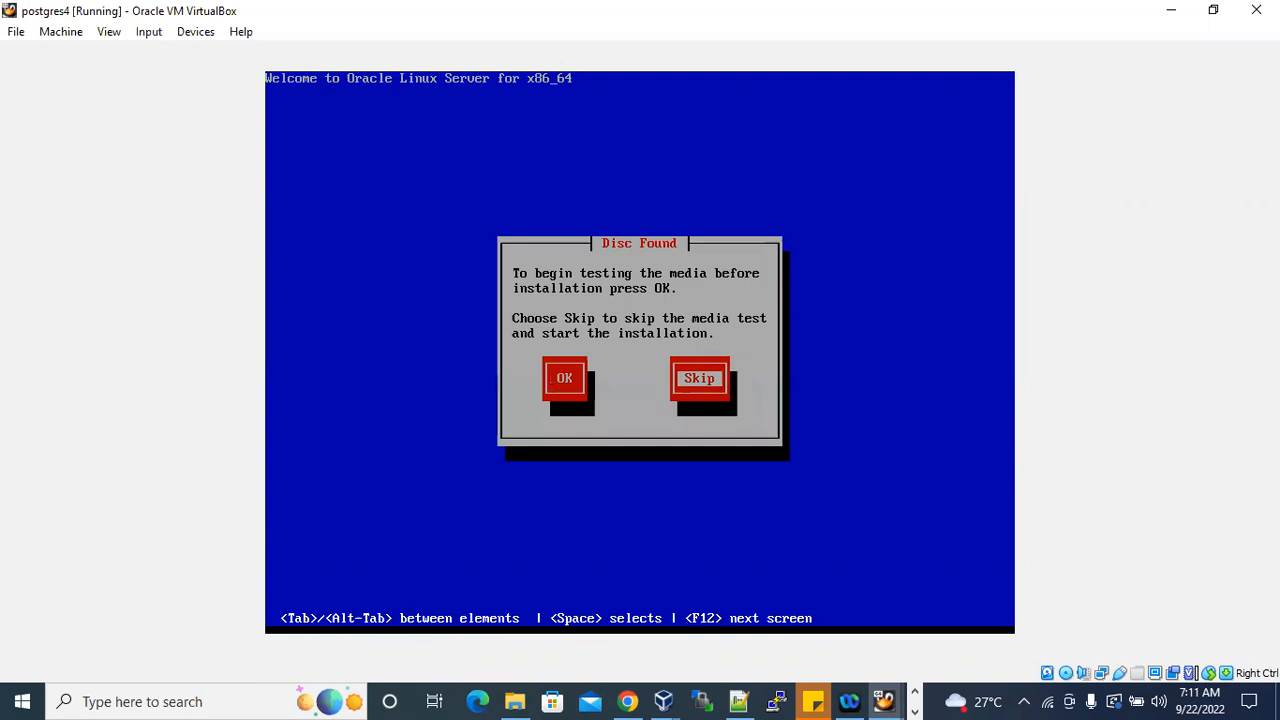
key("Return")
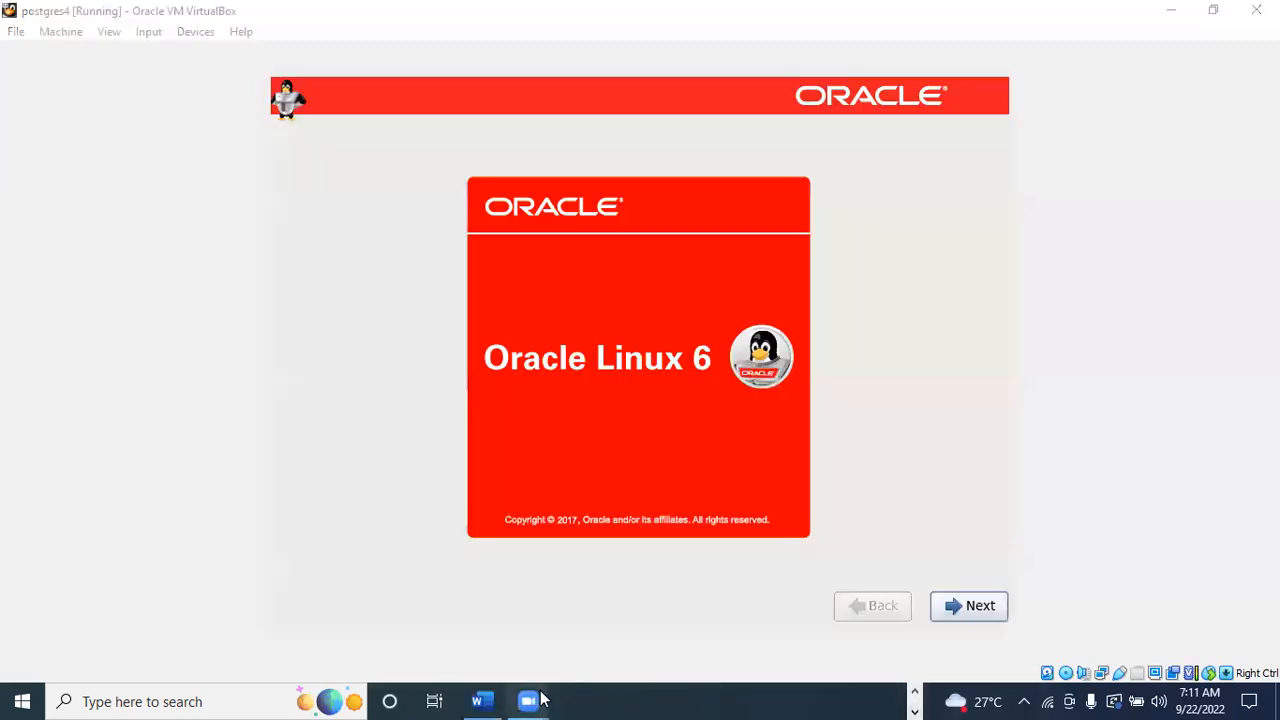
Switch to the Oracle Linux 6 Installation document in Word, read Step-12 on choosing the language, and return to the virtual machine.
left_click(492, 700)
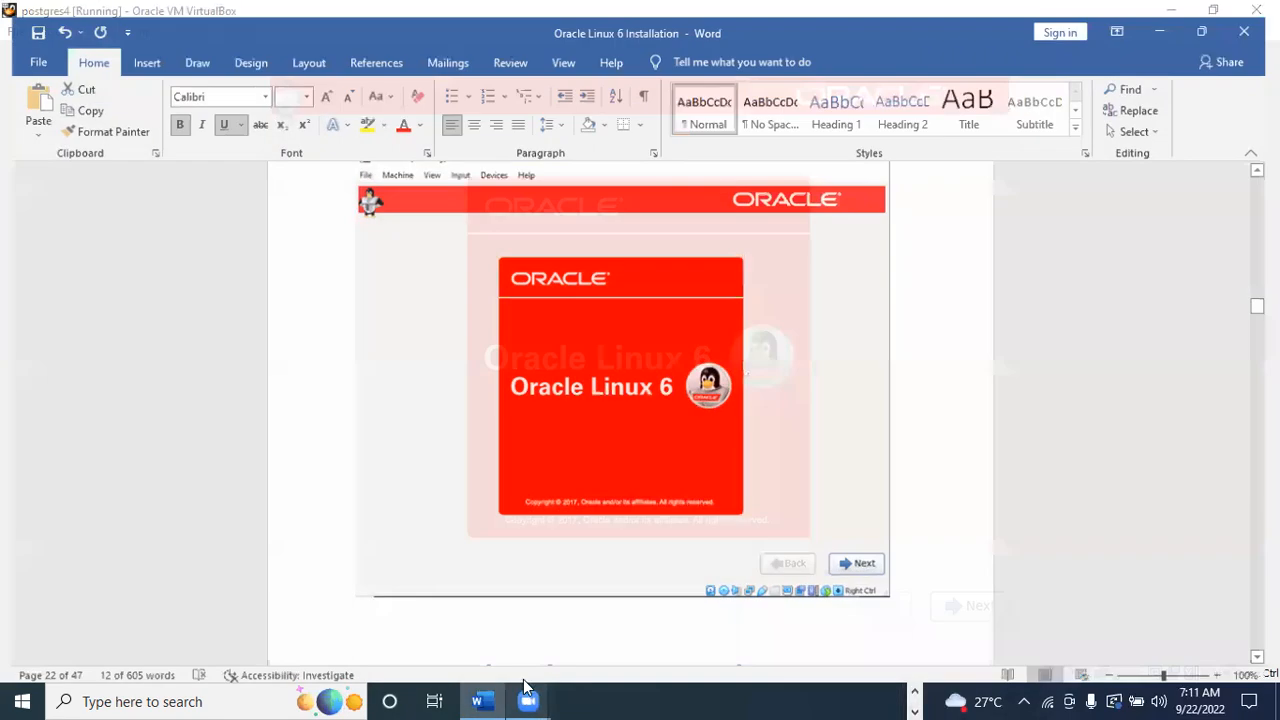
scroll(716, 502, "down", 3)
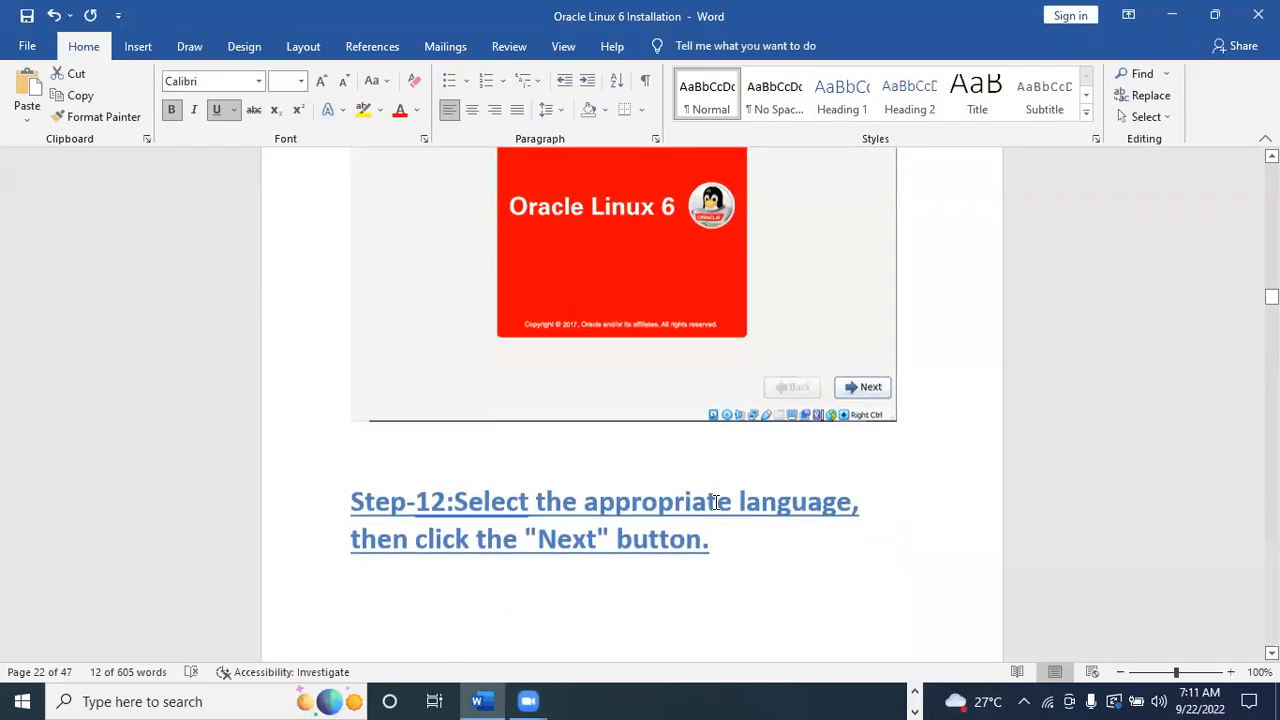
scroll(716, 502, "down", 3)
scroll(731, 378, "up", 3)
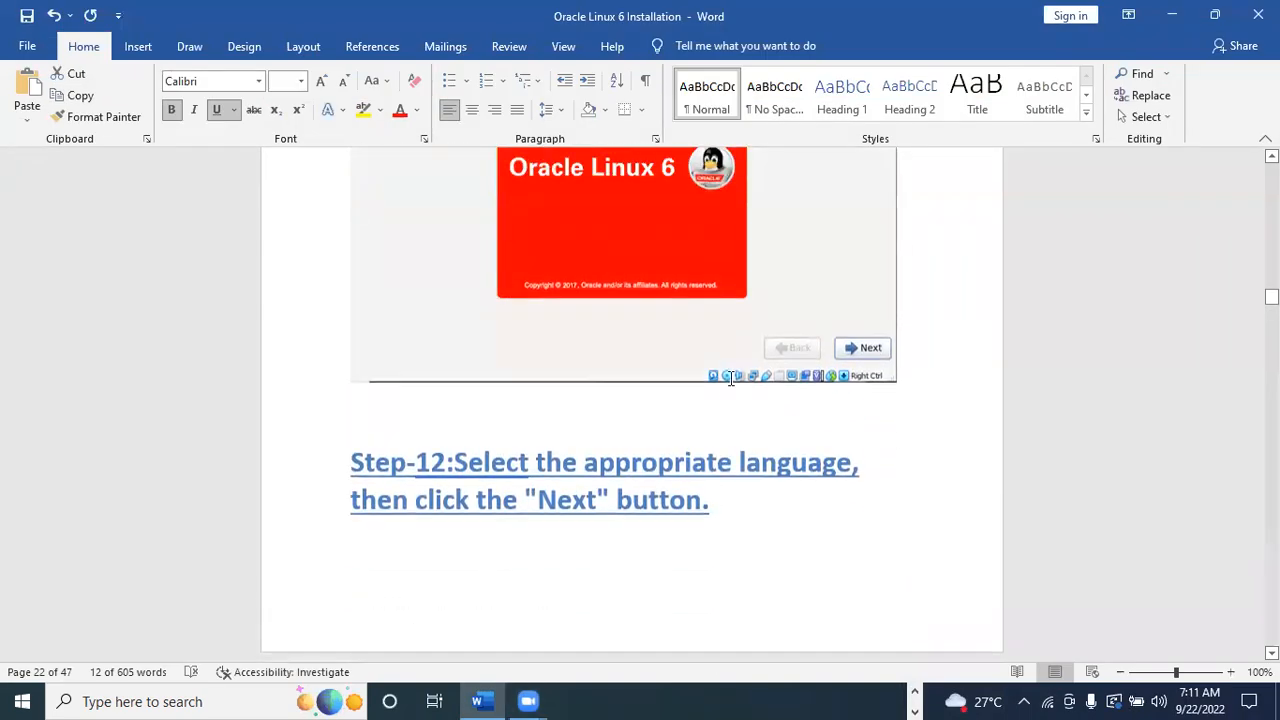
scroll(731, 378, "up", 4)
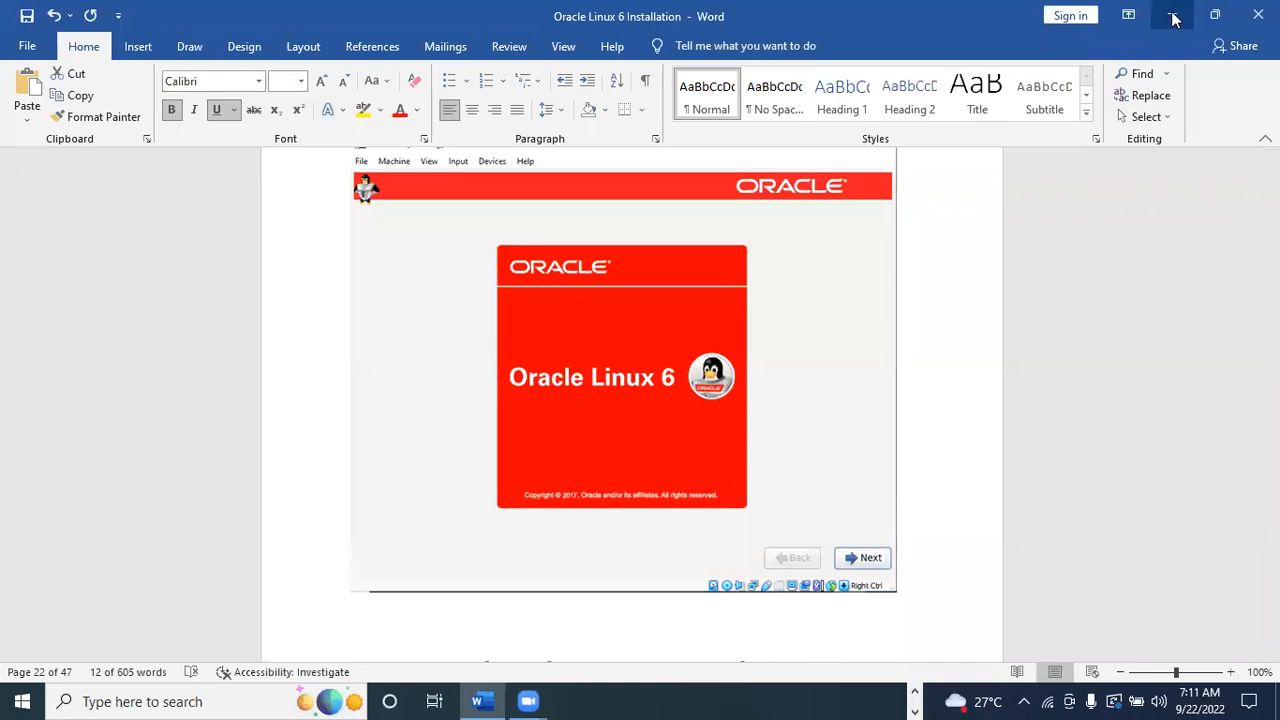
left_click(1173, 16)
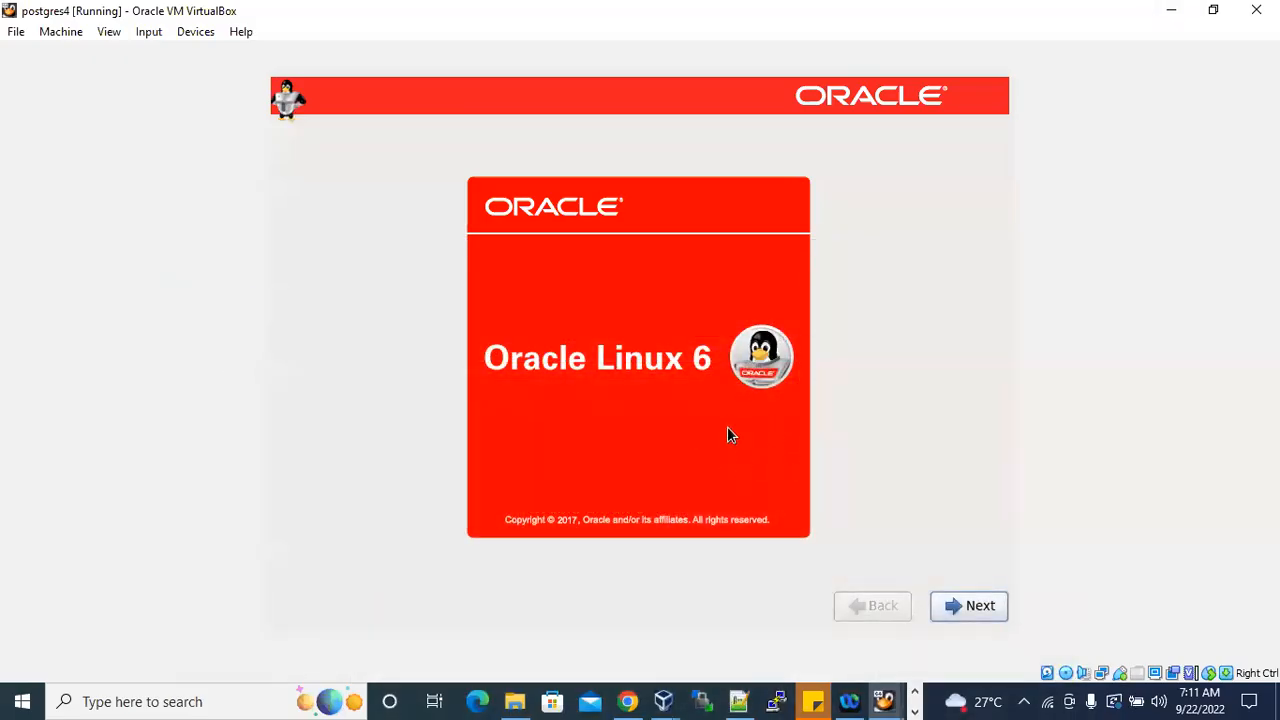
Continue past the Oracle Linux 6 welcome screen, accepting English as the installation language and U.S. English as the keyboard.
left_click(977, 608)
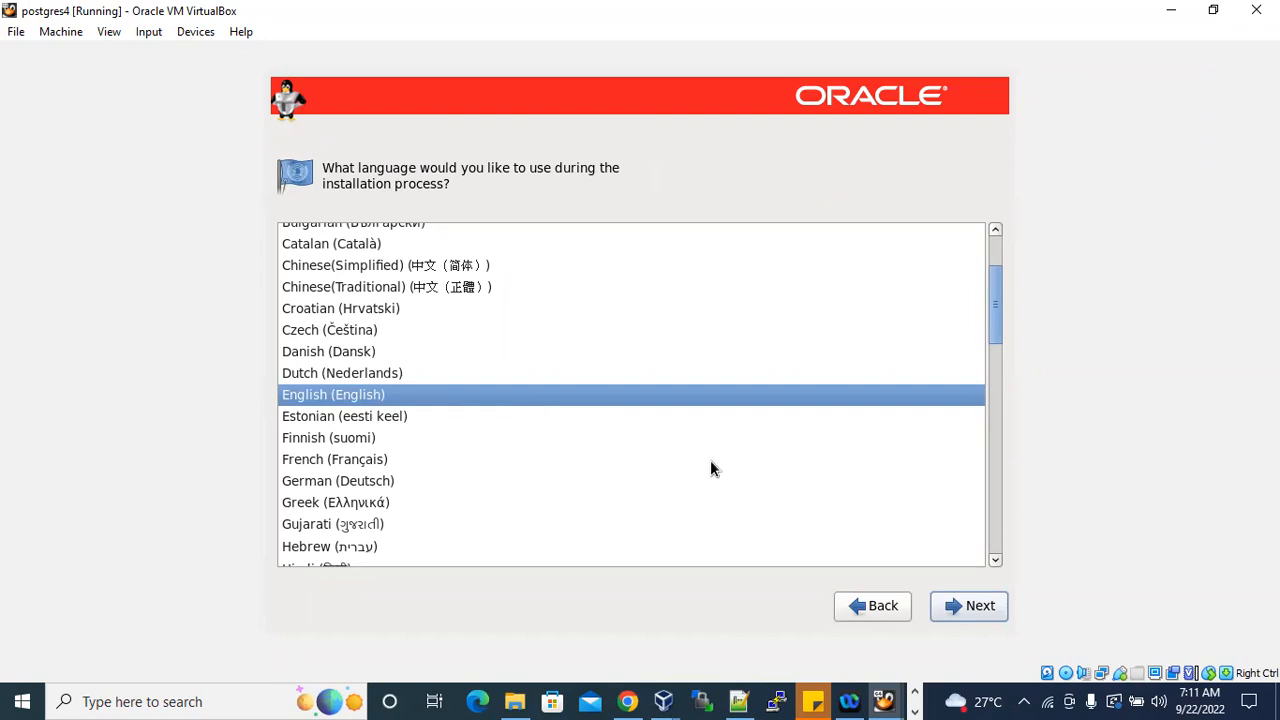
left_click(974, 613)
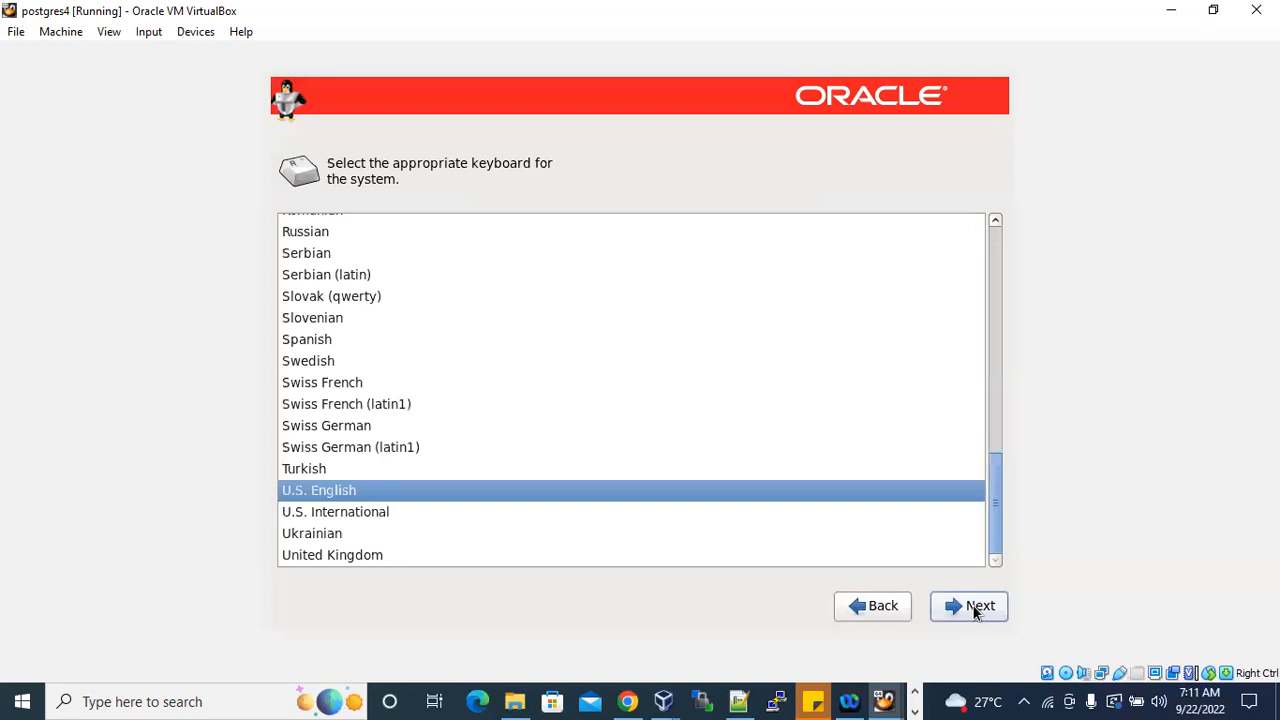
left_click(974, 613)
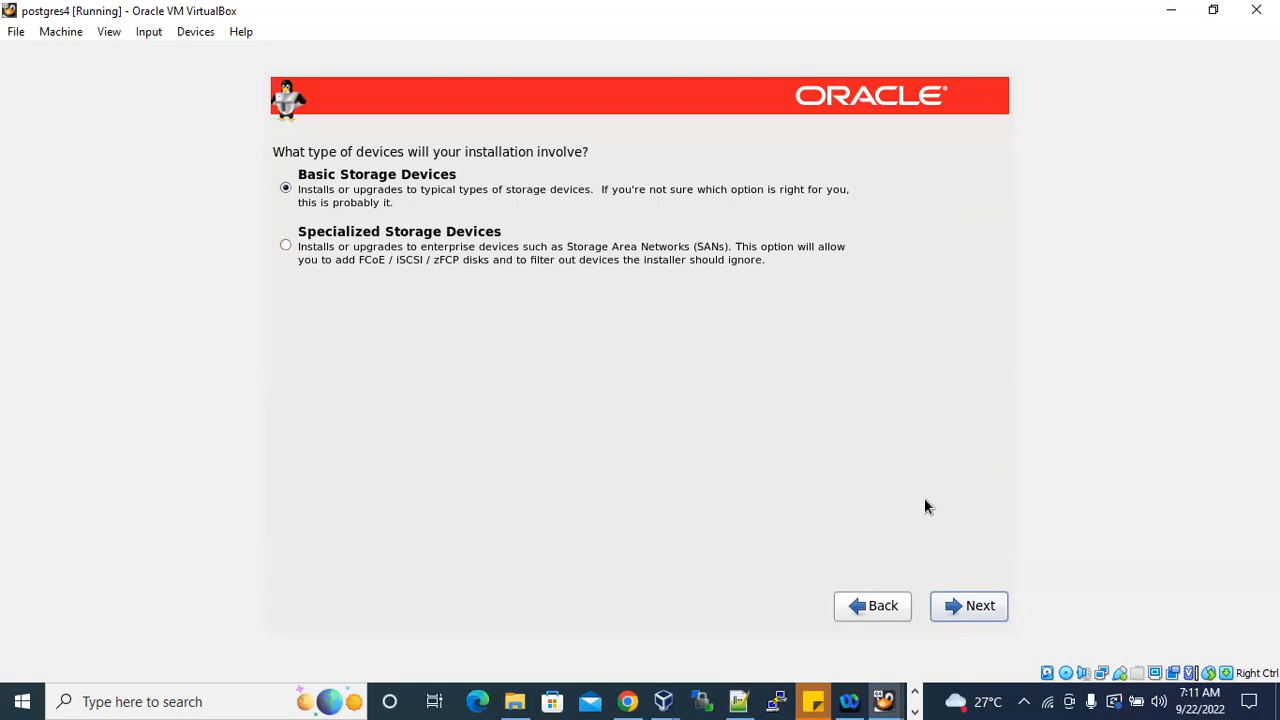
Accept Basic Storage Devices and choose to discard any data on the ATA VBOX HARDDISK.
left_click(973, 607)
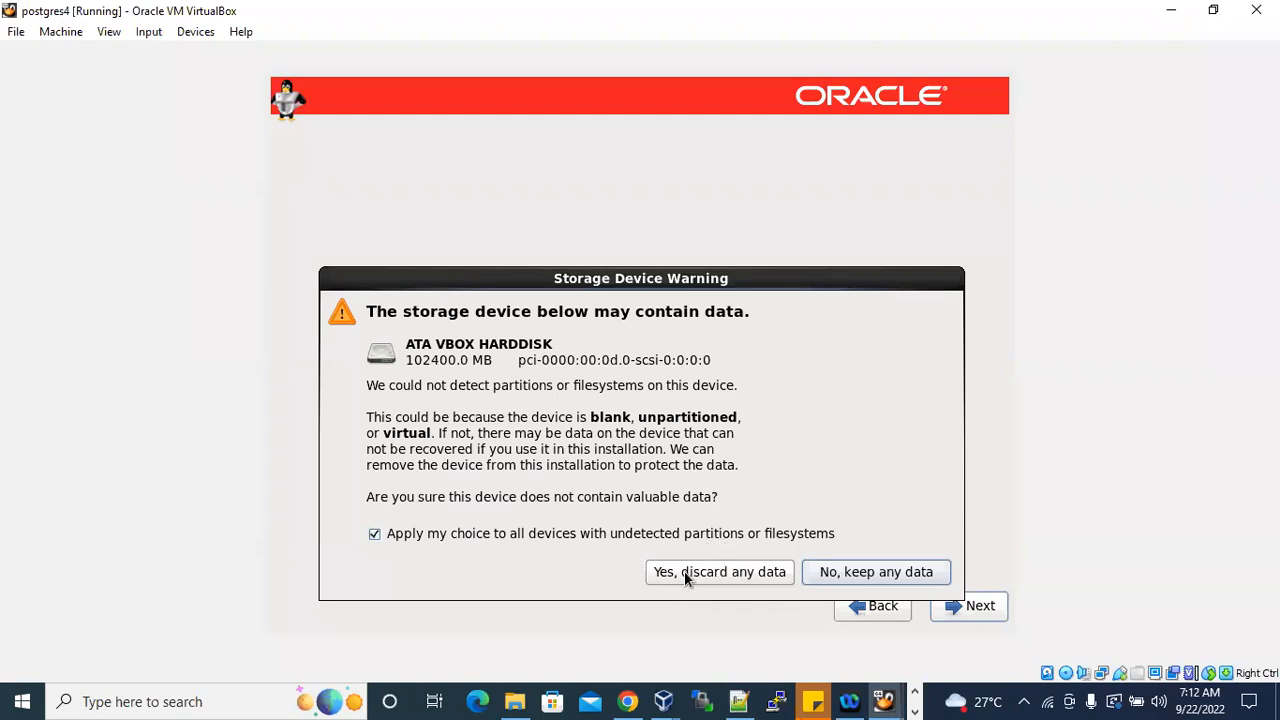
left_click(747, 572)
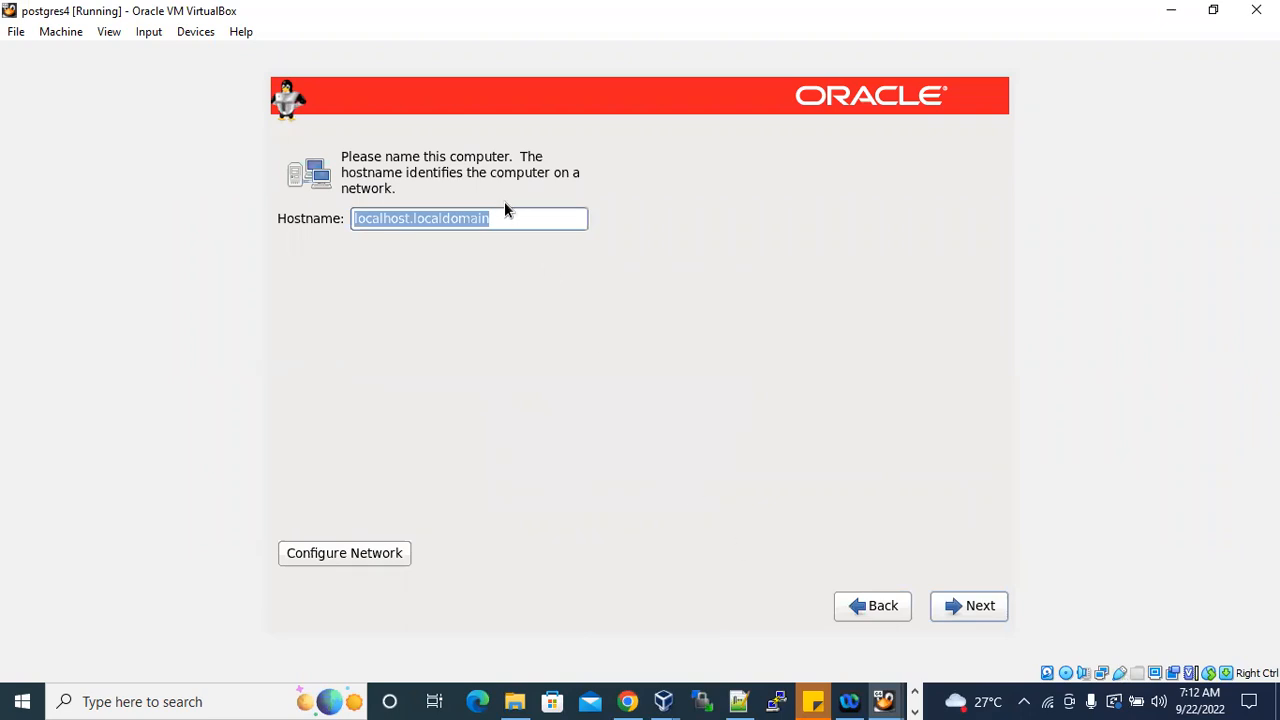
Set the computer's hostname to postgres4.oracle.com.
left_click(525, 219)
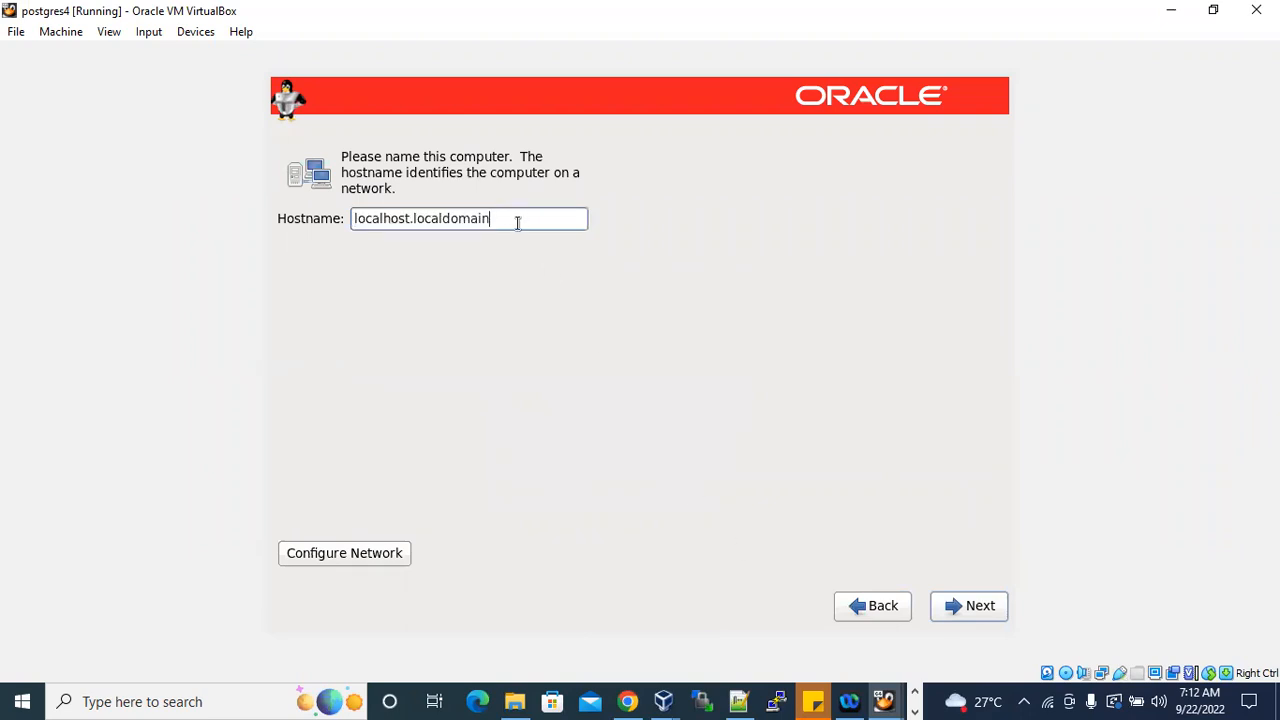
left_click_drag(528, 220, 338, 212)
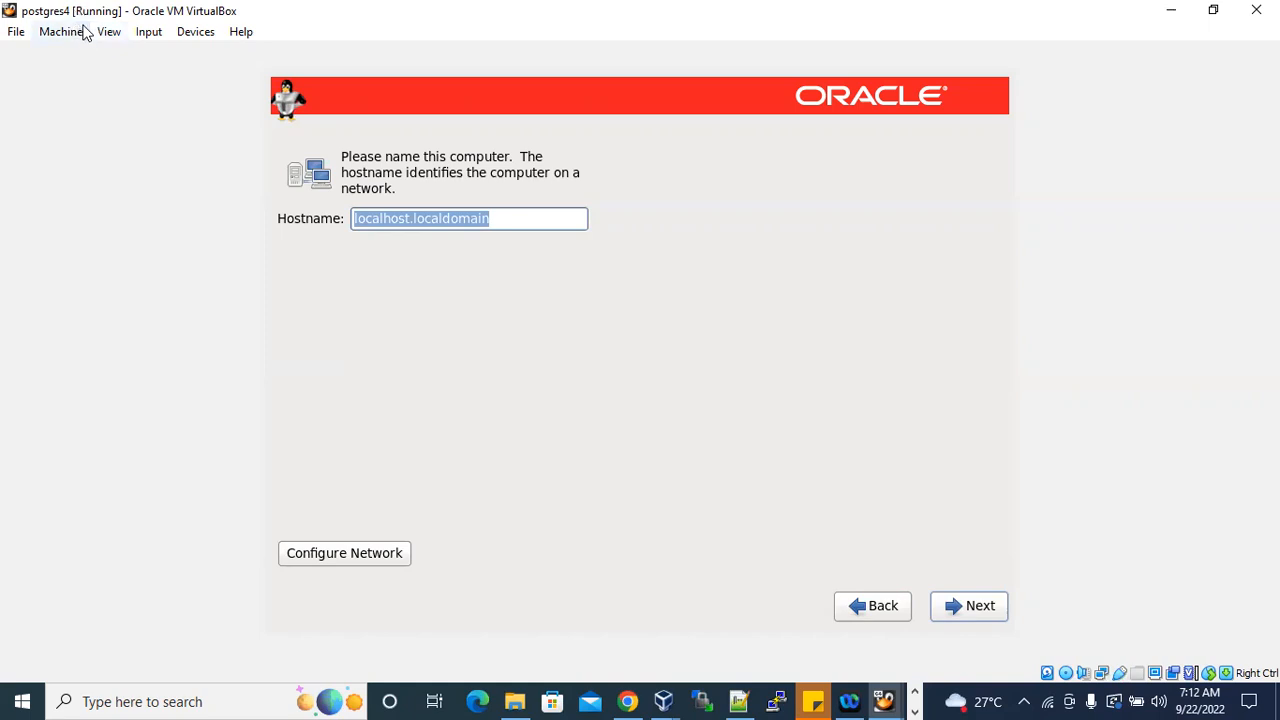
mouse_move(497, 215)
left_mouse_down()
mouse_move(515, 218)
mouse_move(348, 219)
mouse_move(503, 222)
left_mouse_up()
left_click(418, 217)
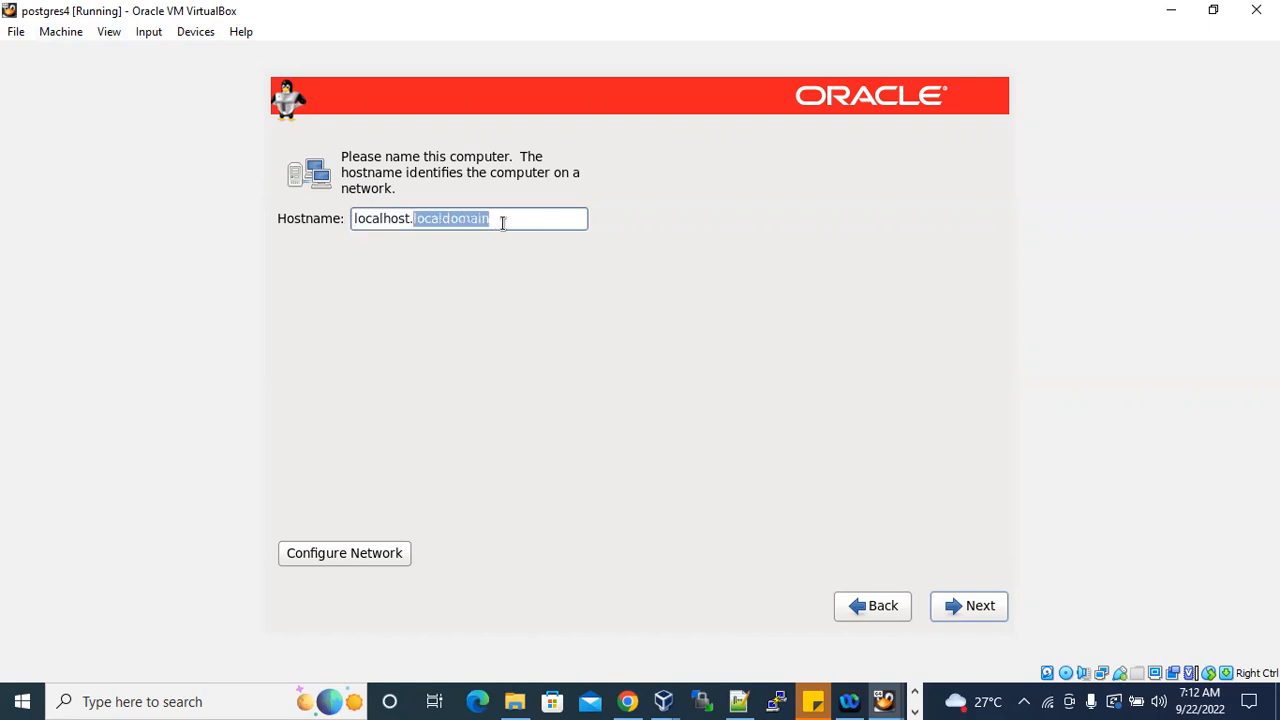
left_click(511, 220)
left_click_drag(410, 218, 321, 217)
left_click_drag(490, 218, 410, 217)
left_click(520, 218)
left_click_drag(491, 218, 278, 220)
type("po")
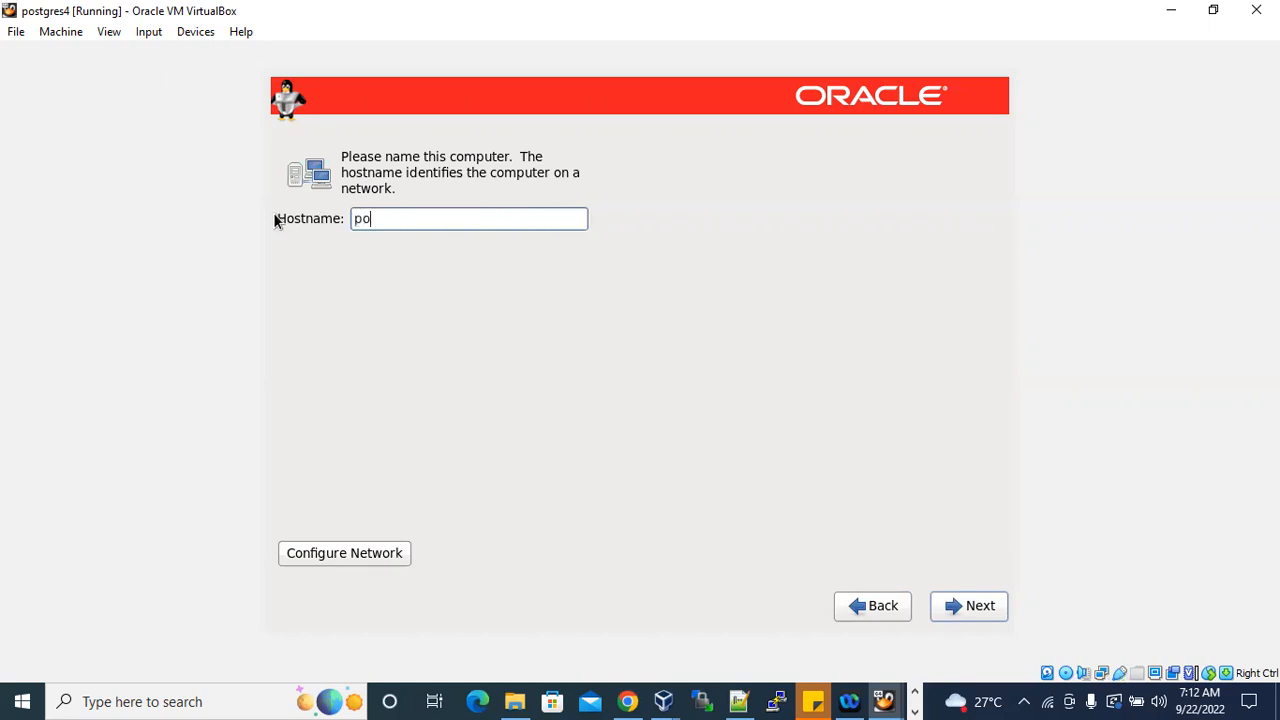
type("stgres4.oracle.com")
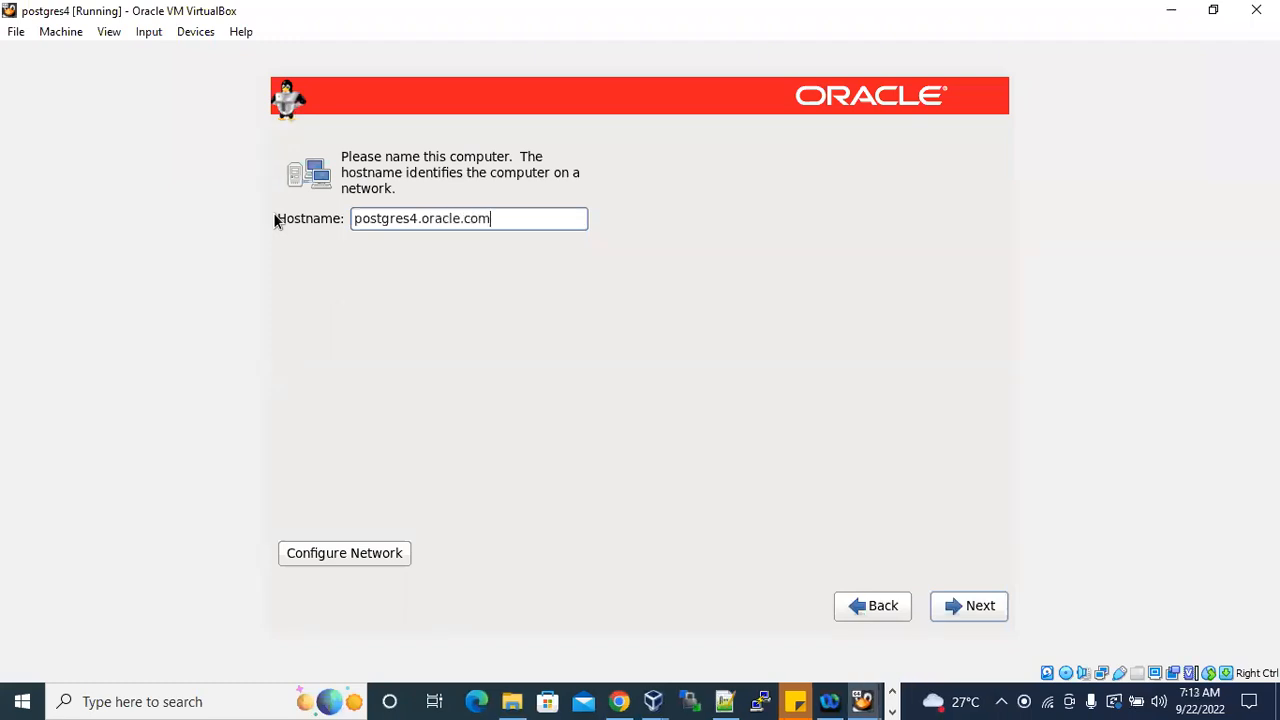
left_click_drag(421, 218, 347, 218)
left_click(430, 218)
left_click_drag(421, 218, 355, 218)
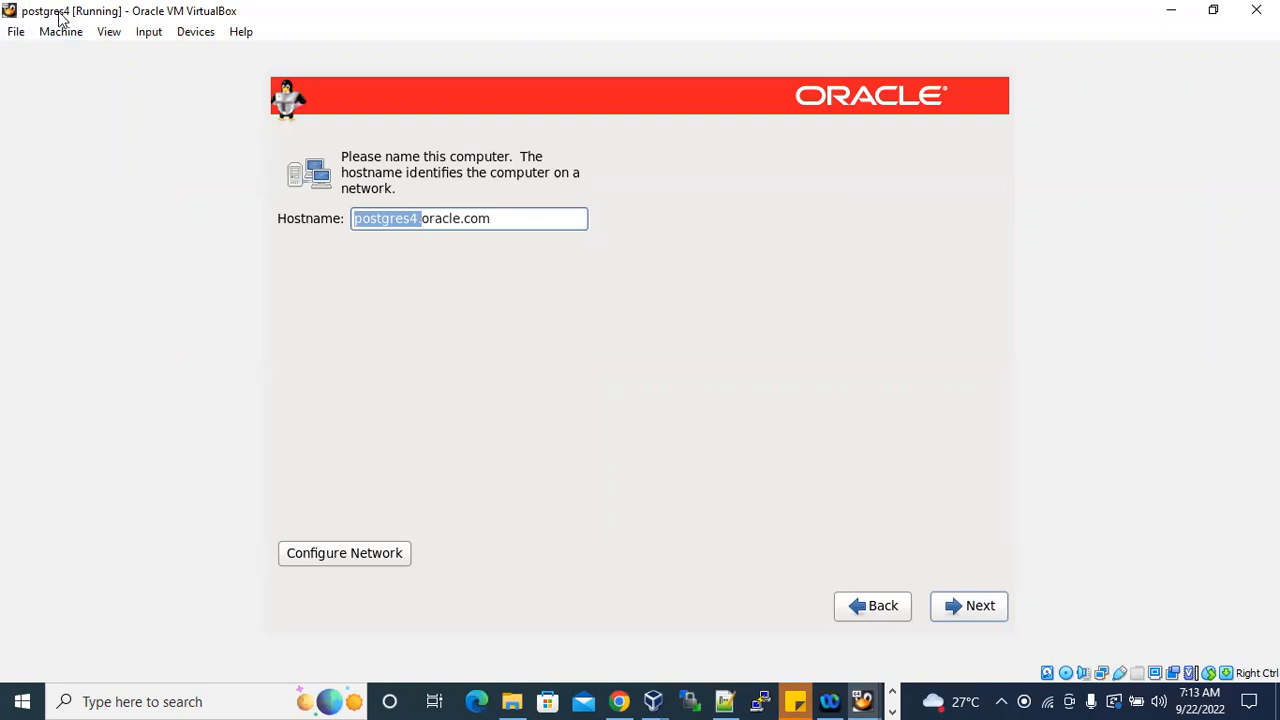
left_click(408, 218)
left_click_drag(421, 218, 343, 219)
left_click_drag(500, 219, 337, 224)
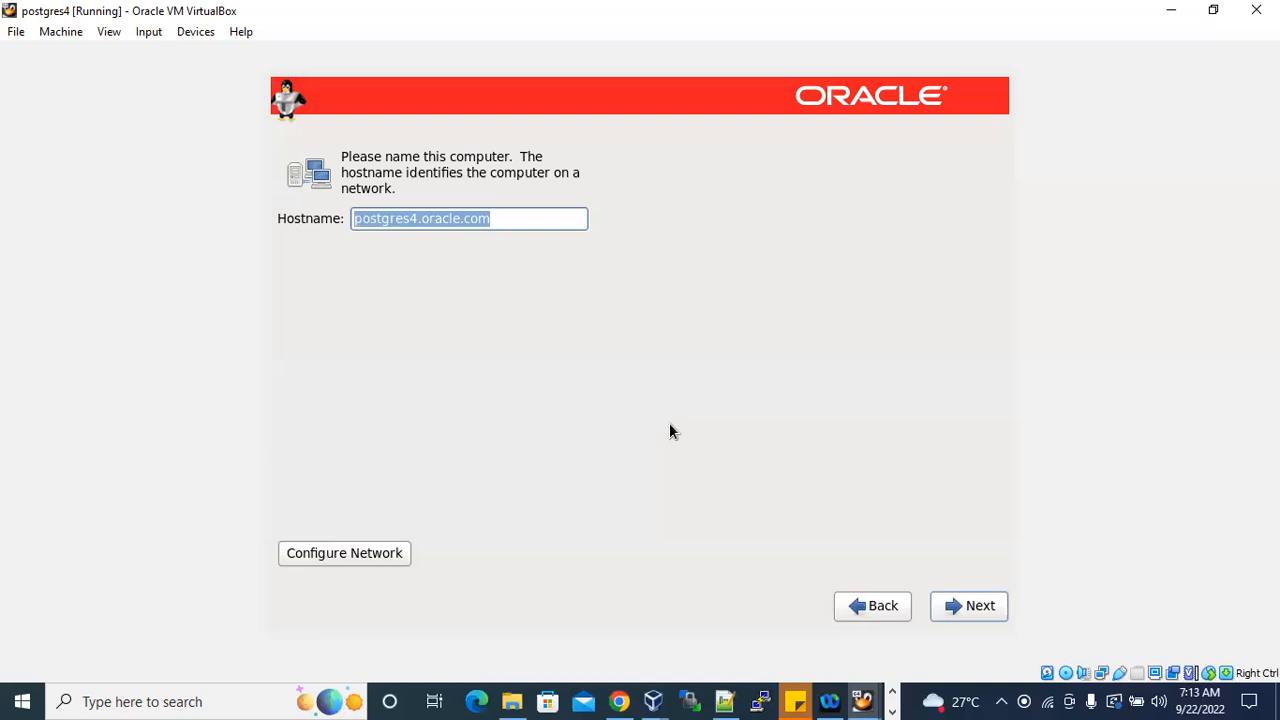
left_click(556, 225)
left_click_drag(453, 222, 352, 220)
left_click(497, 225)
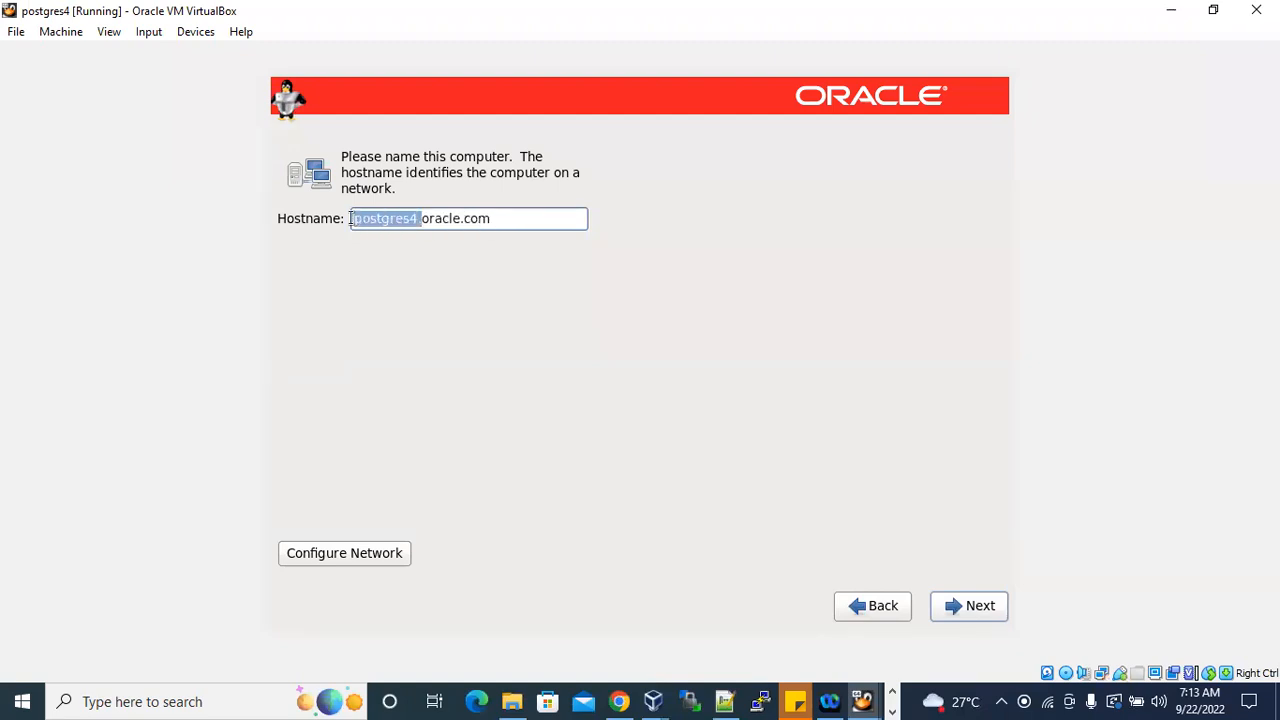
Open the wired System eth0 connection for editing, enable Connect automatically, and view its IPv4 settings.
left_click(363, 556)
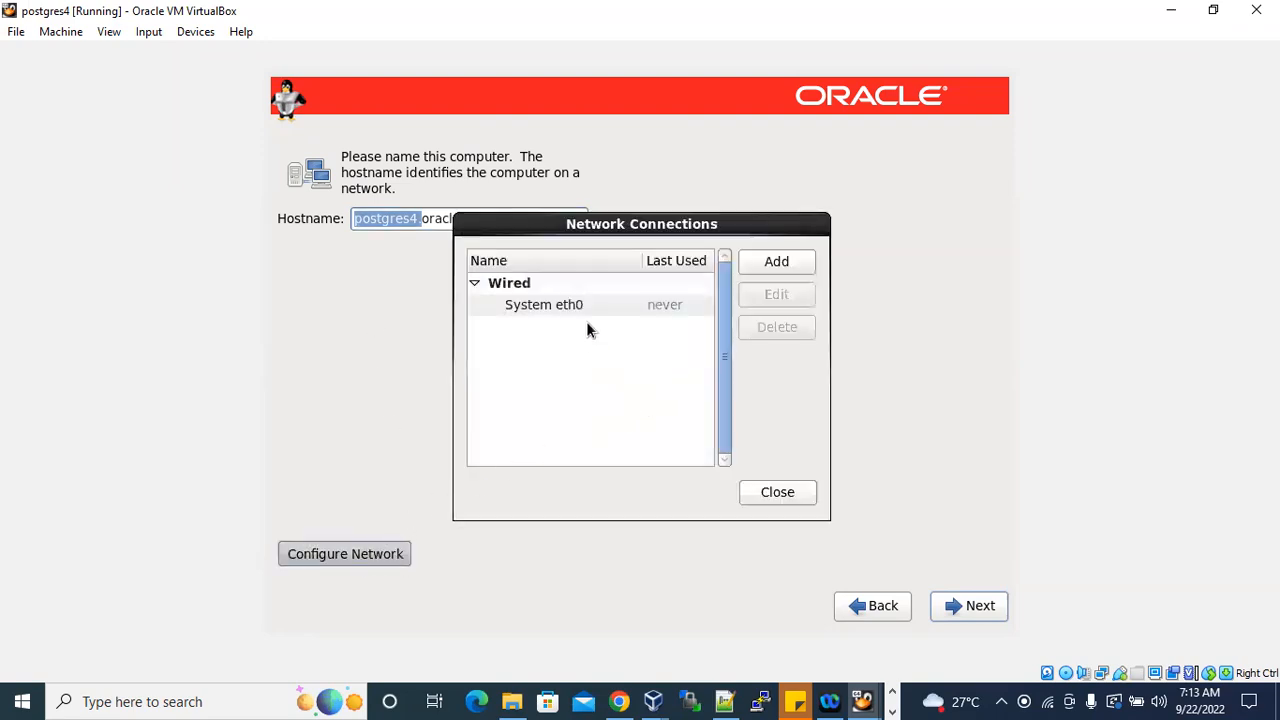
left_click(584, 305)
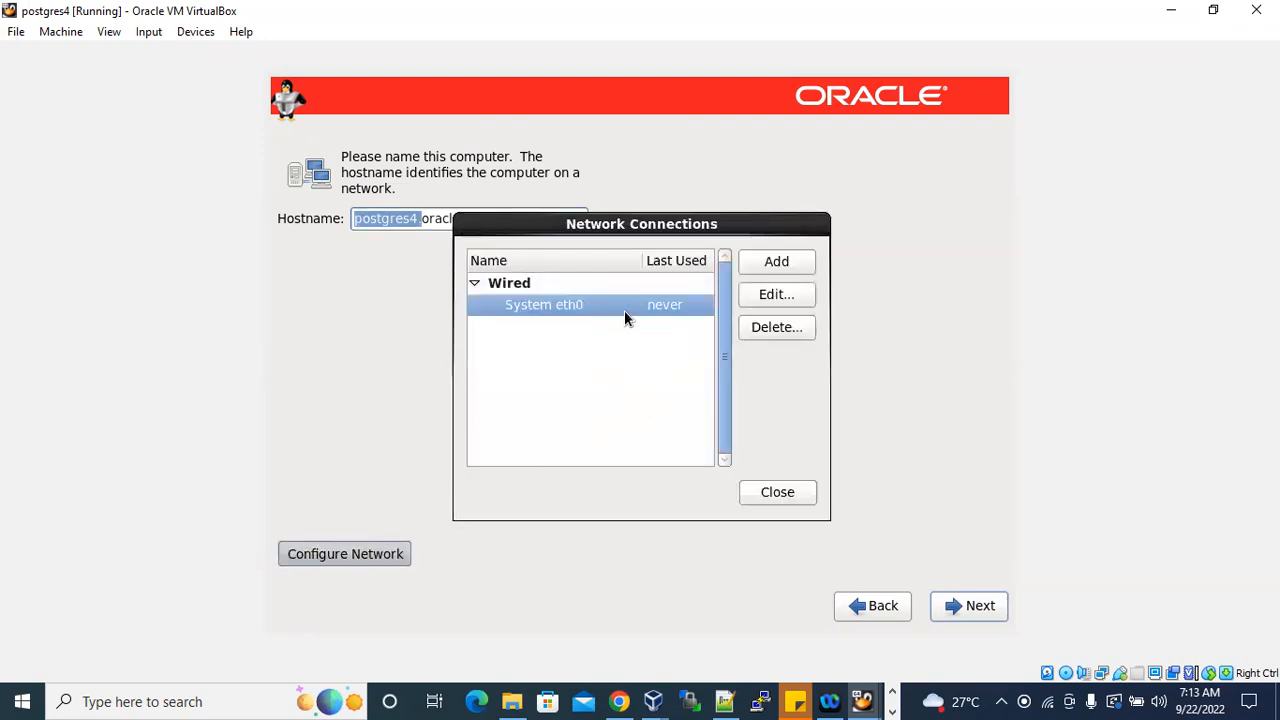
left_click(762, 294)
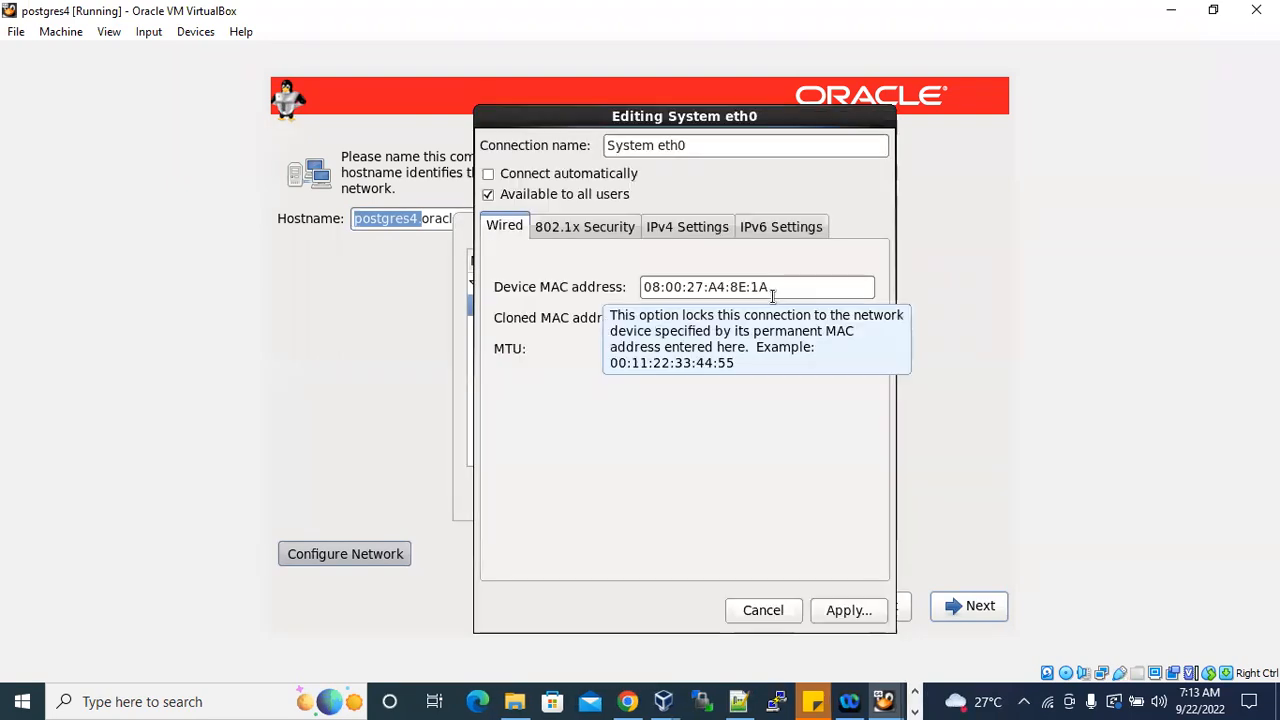
left_click(489, 175)
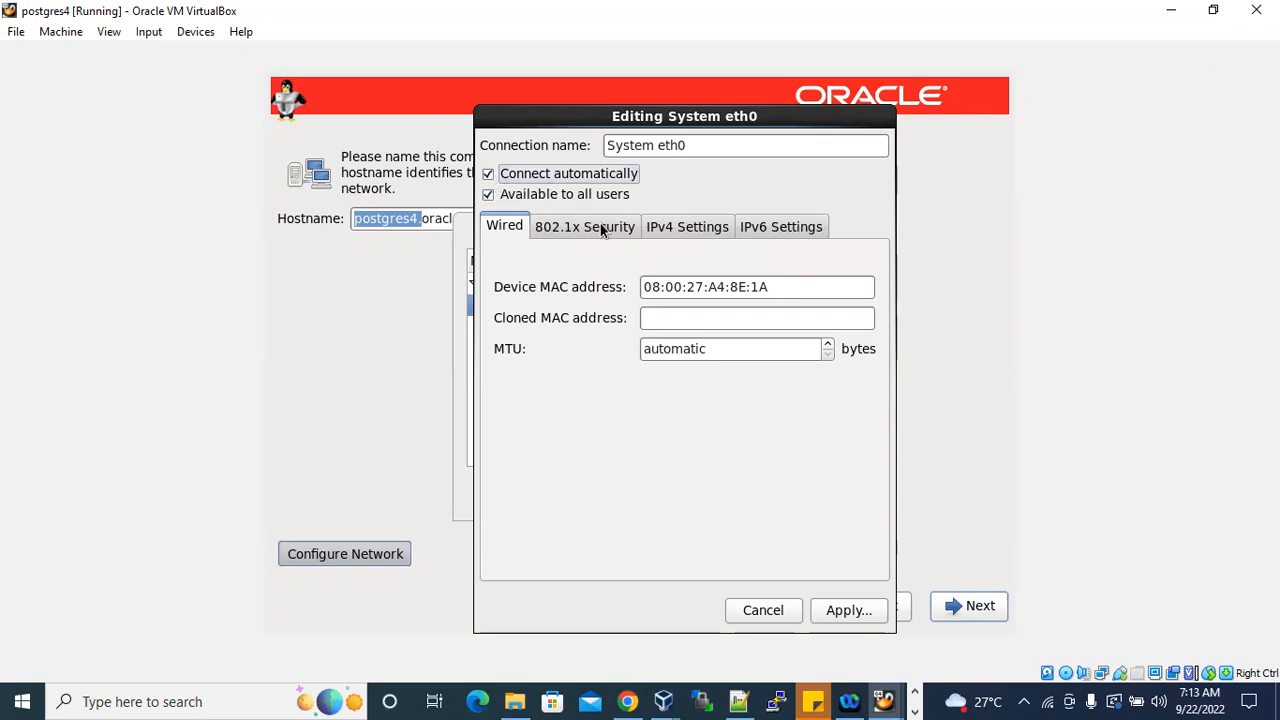
left_click(691, 233)
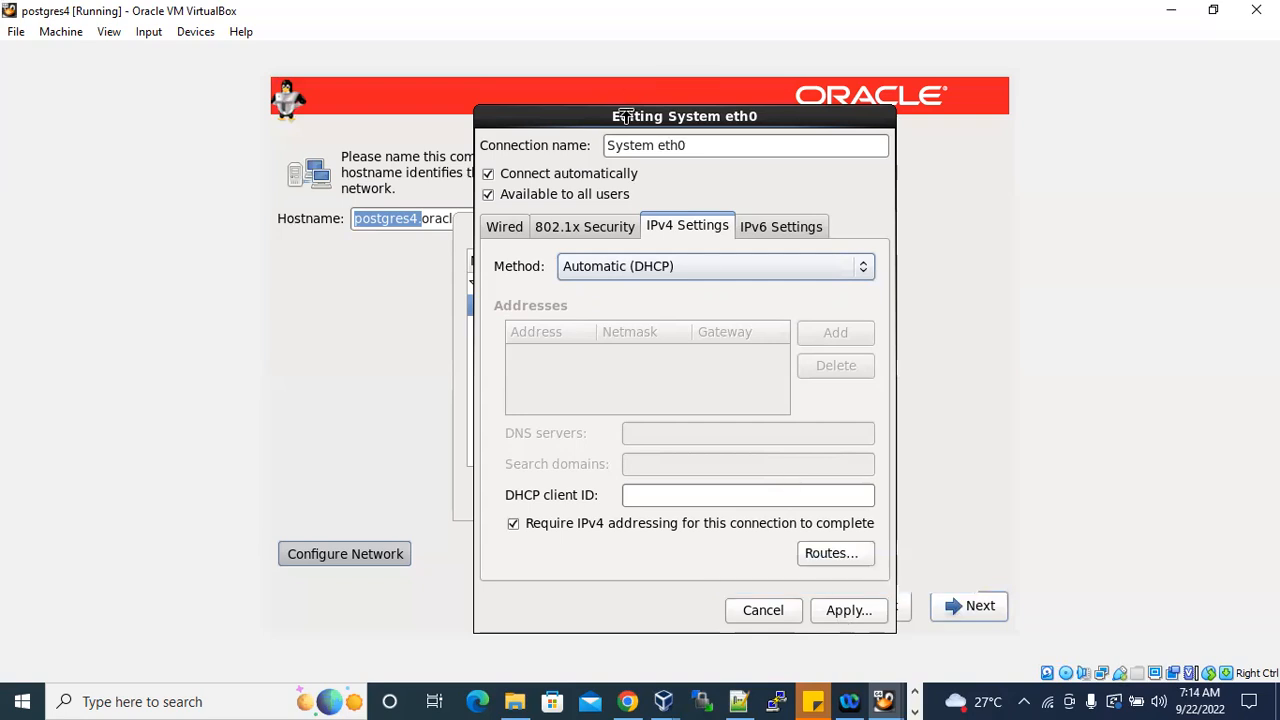
Rename the System eth0 connection as eth0, apply the changes, and close the network connections list.
left_click_drag(658, 144, 587, 145)
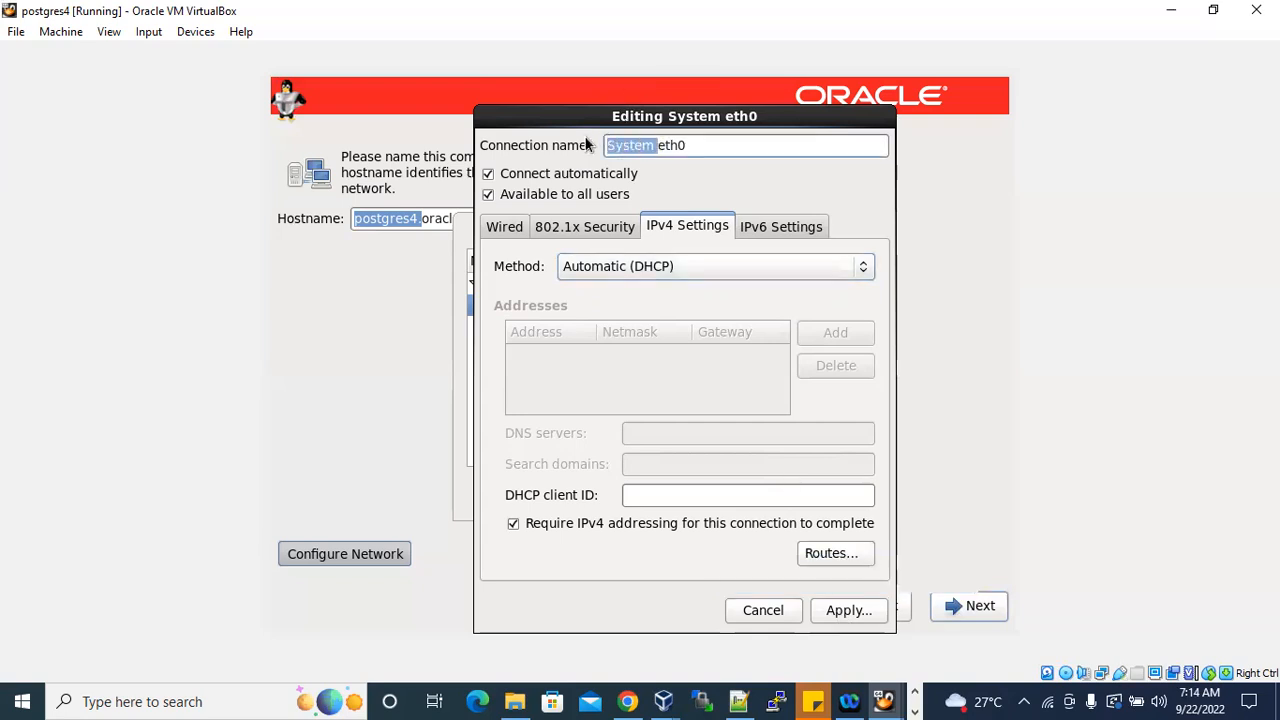
key("BackSpace")
left_click_drag(676, 147, 584, 137)
left_click_drag(686, 143, 604, 146)
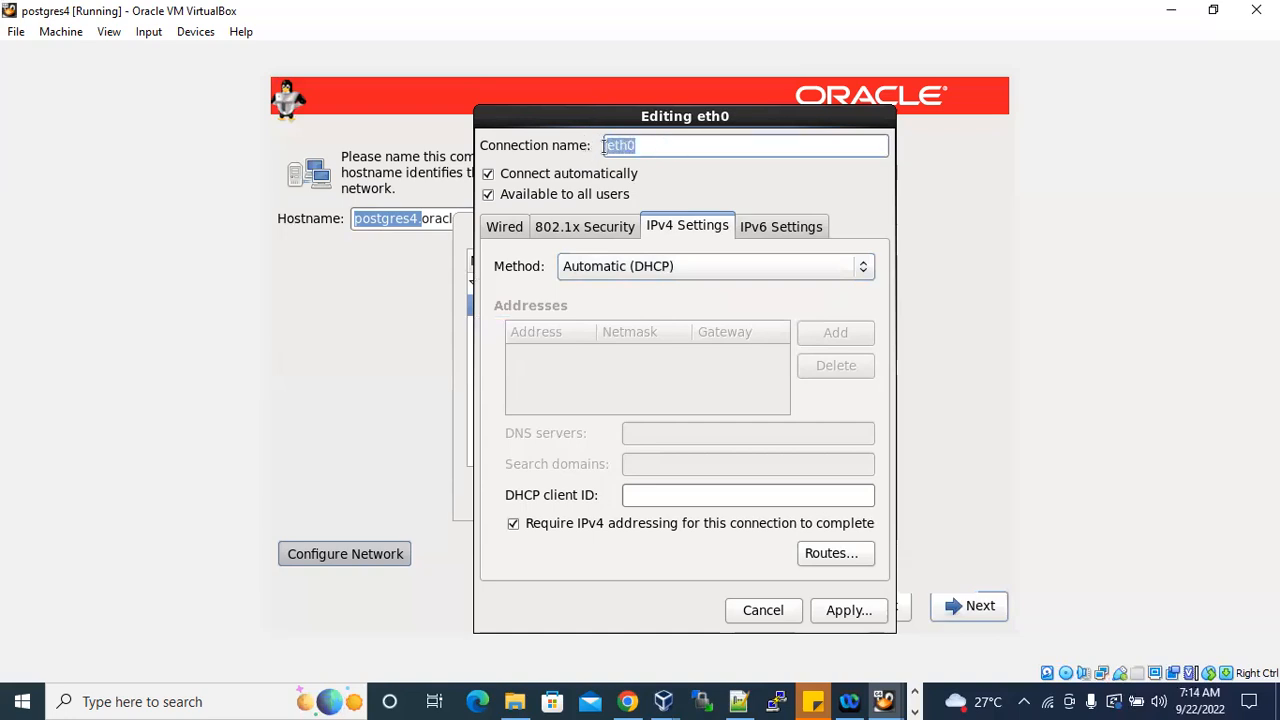
left_click(841, 608)
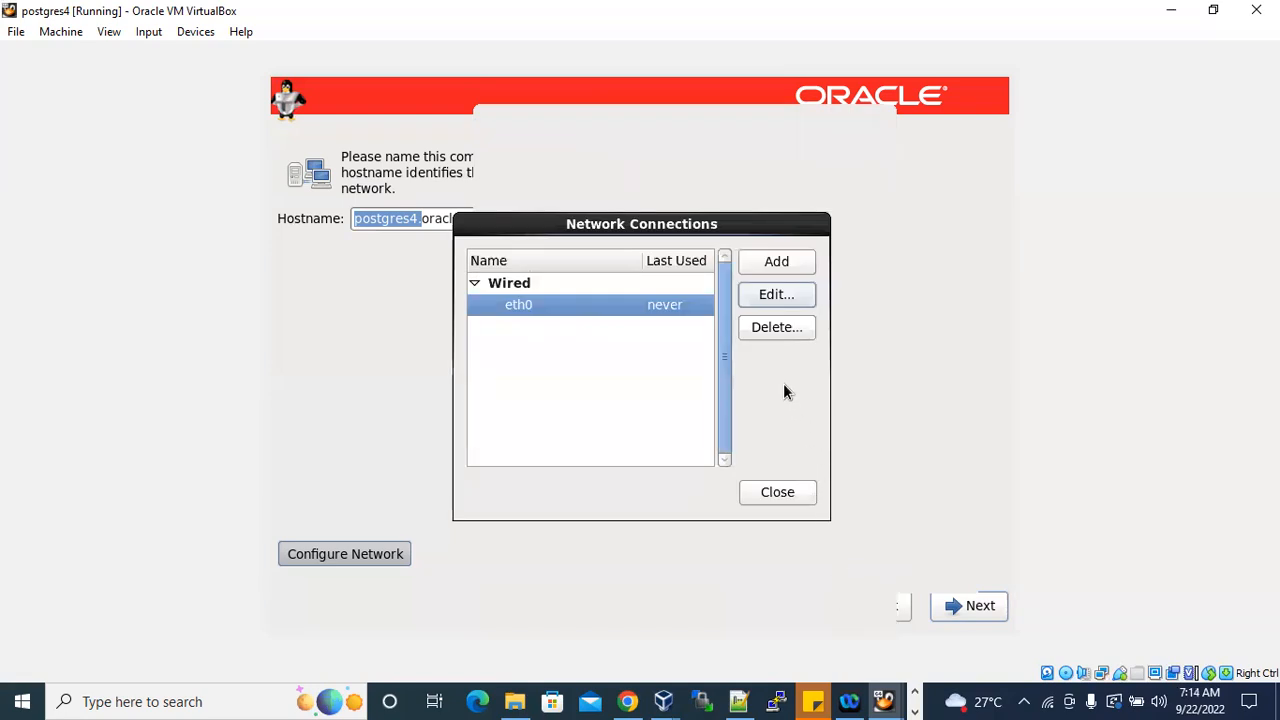
left_click(778, 492)
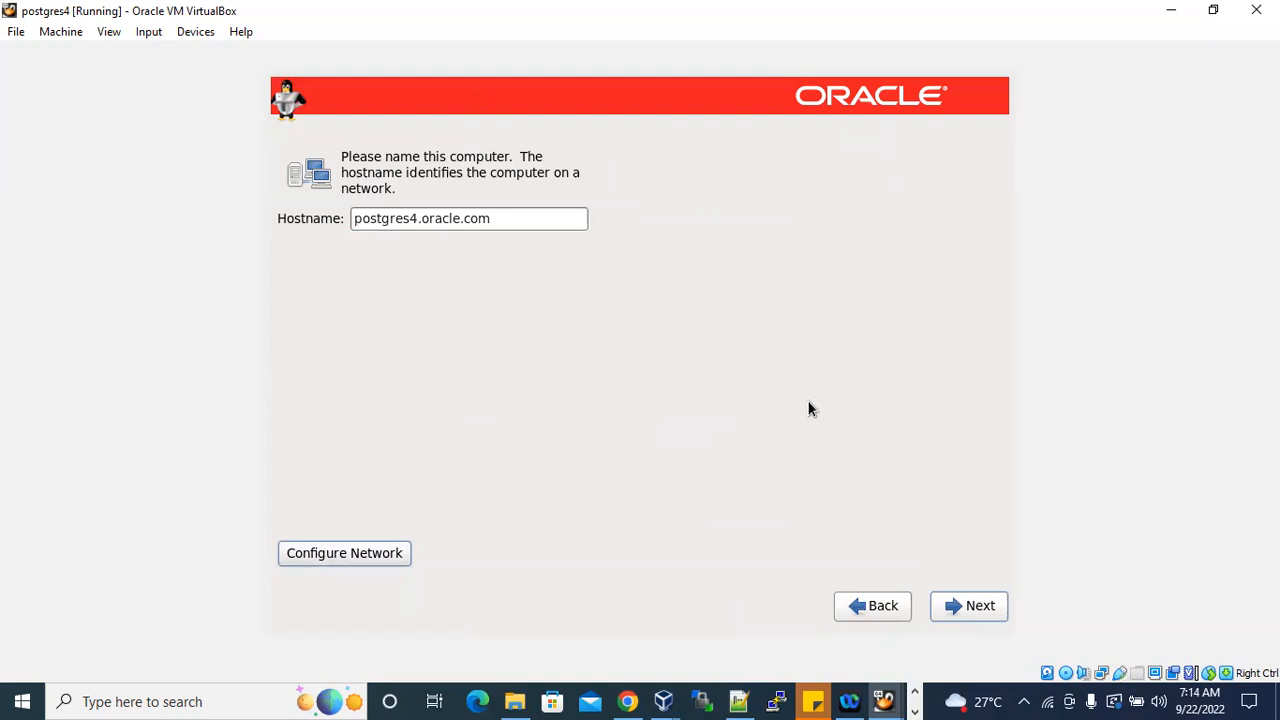
Reopen the eth0 connection to check its name and automatic connection setting, then return to the hostname page.
left_click(358, 552)
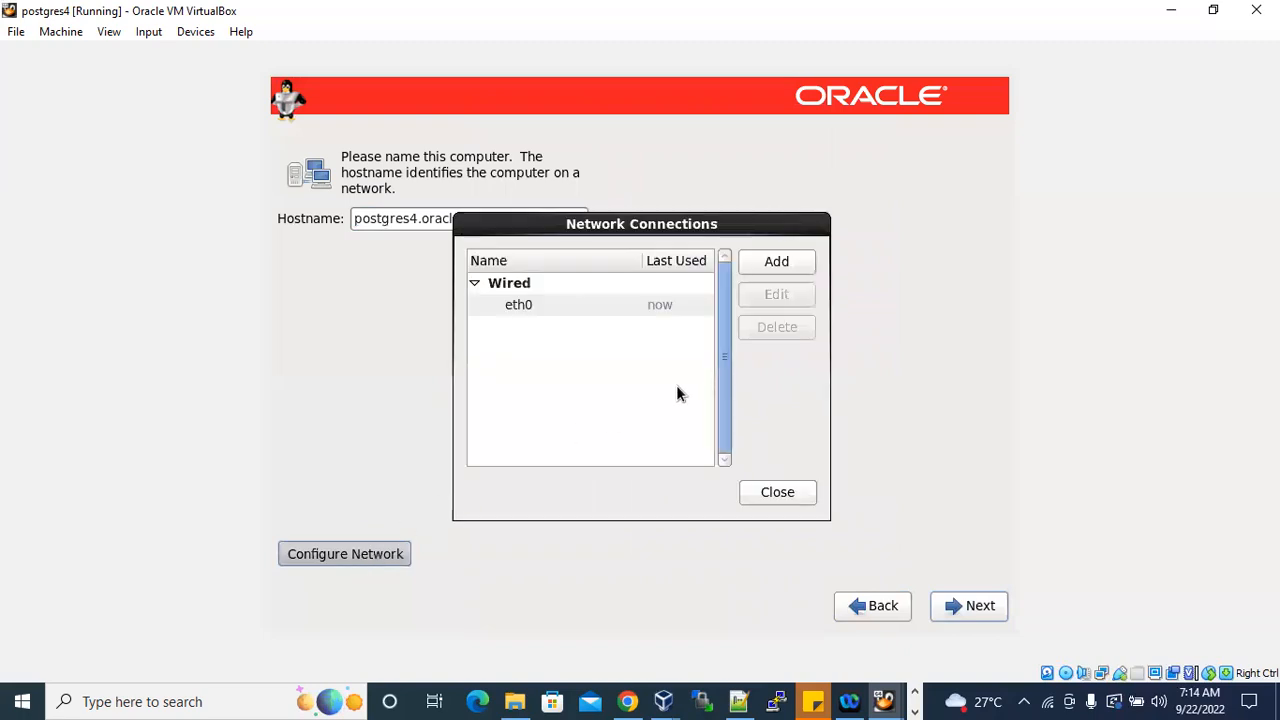
left_click(609, 306)
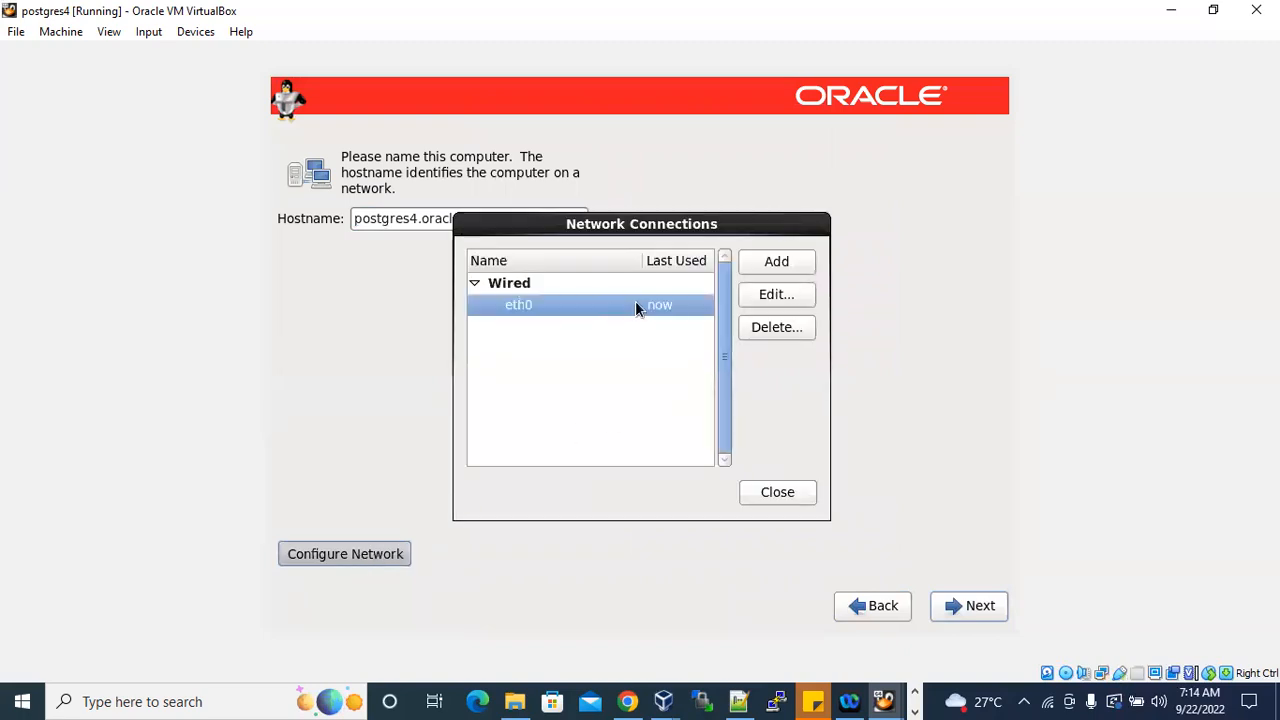
left_click(774, 295)
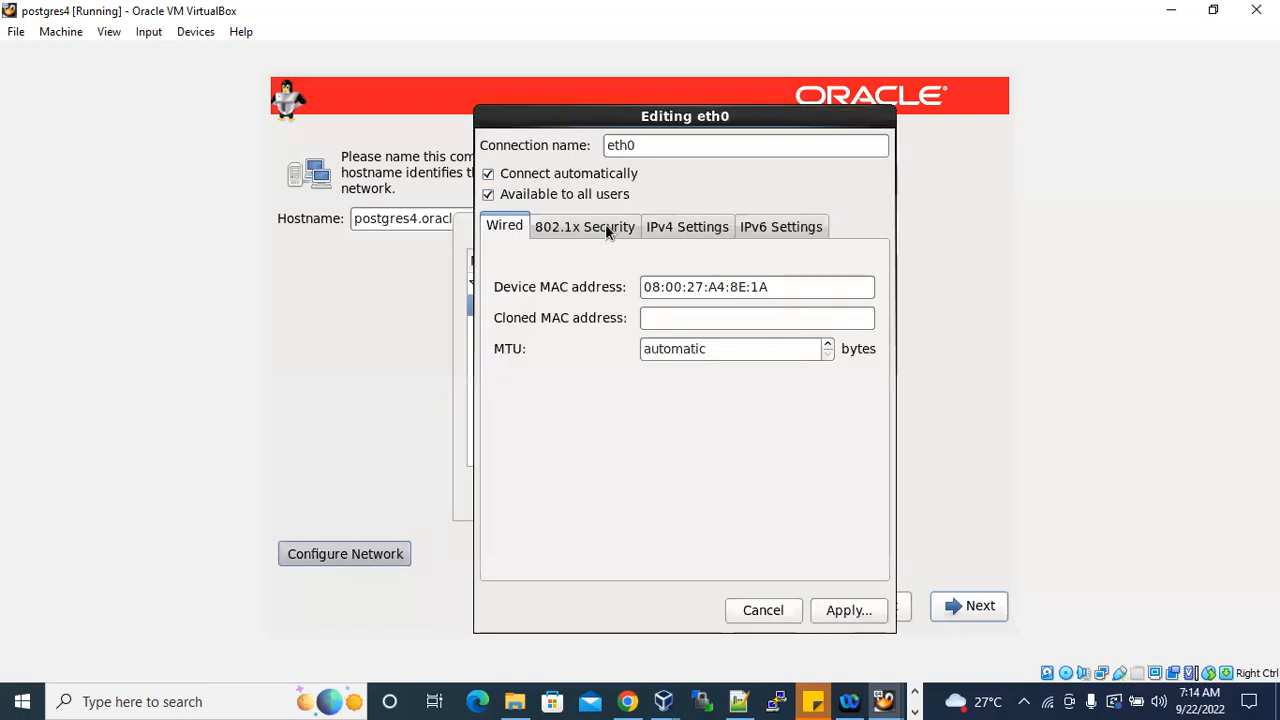
left_click_drag(649, 144, 601, 144)
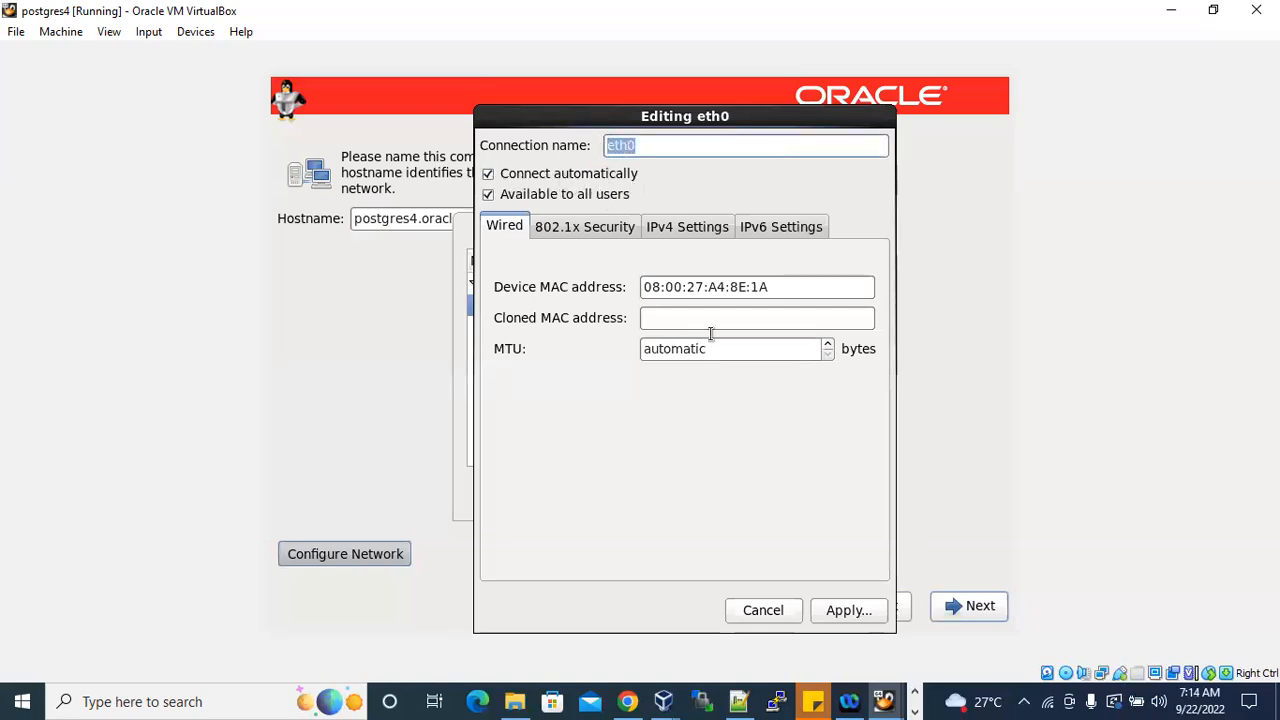
left_click(826, 614)
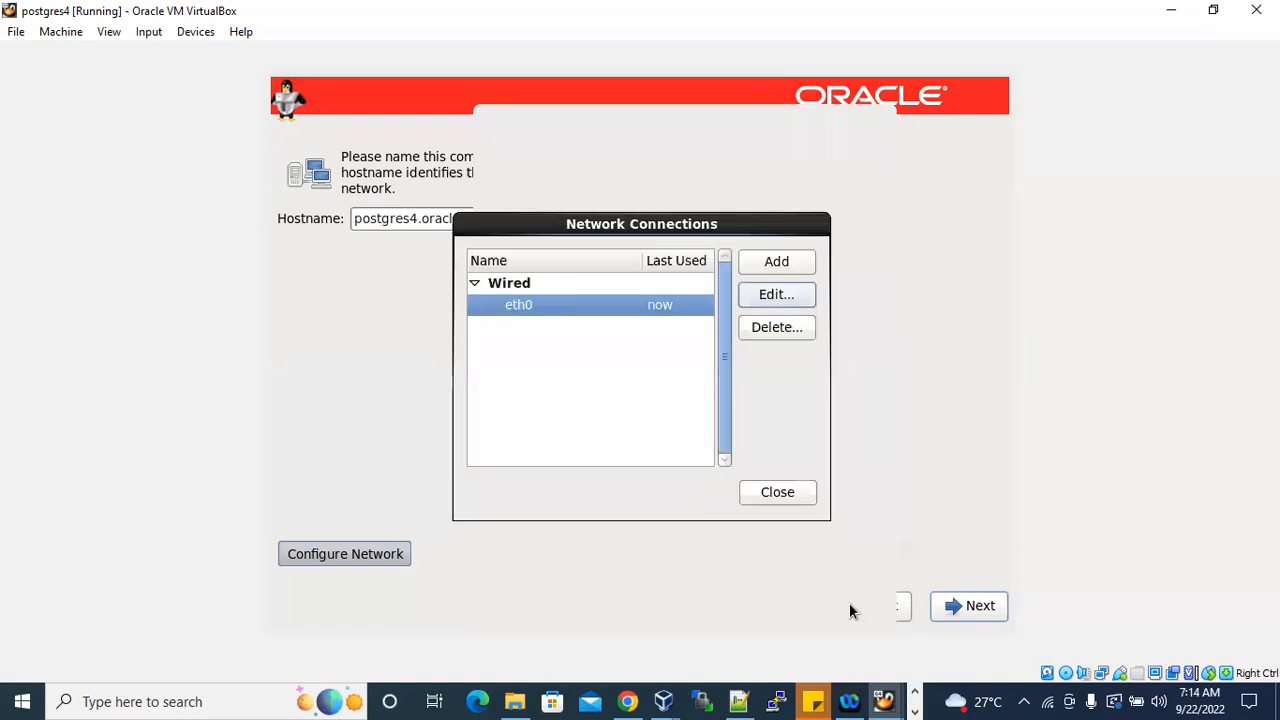
left_click(791, 487)
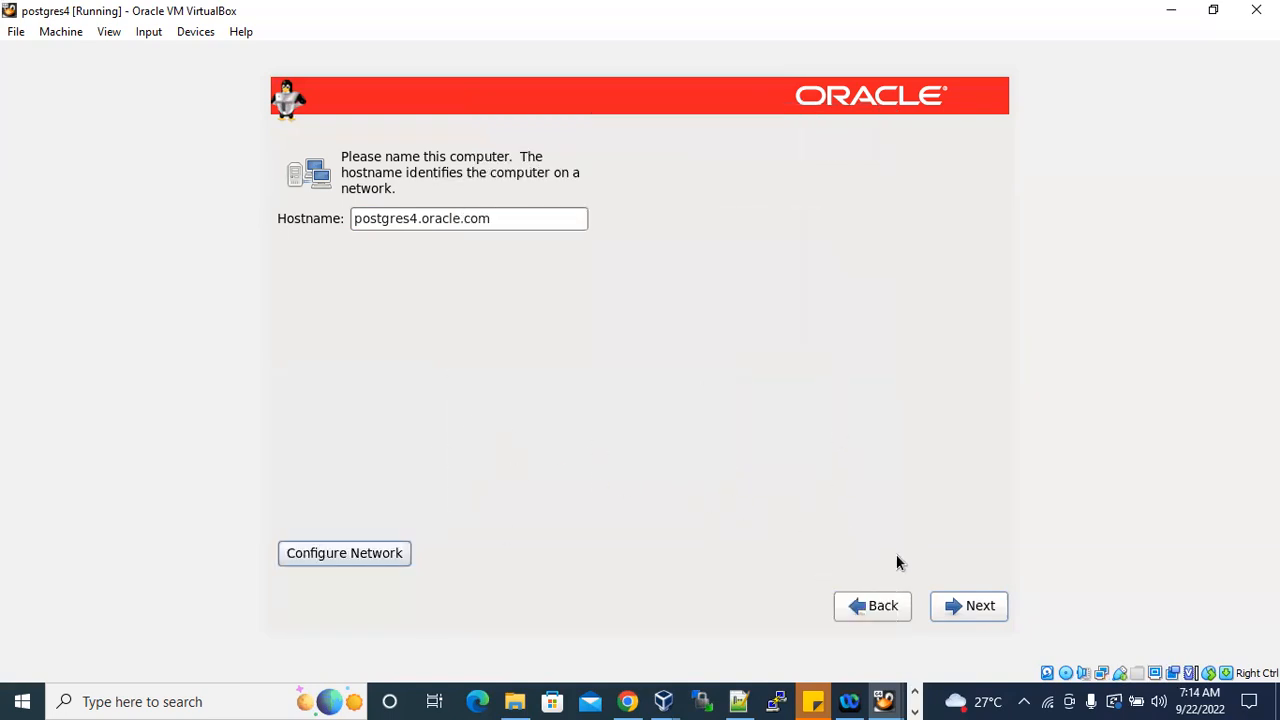
Continue from the hostname page and set the time zone to Asia/Kolkata on the map.
left_click(978, 610)
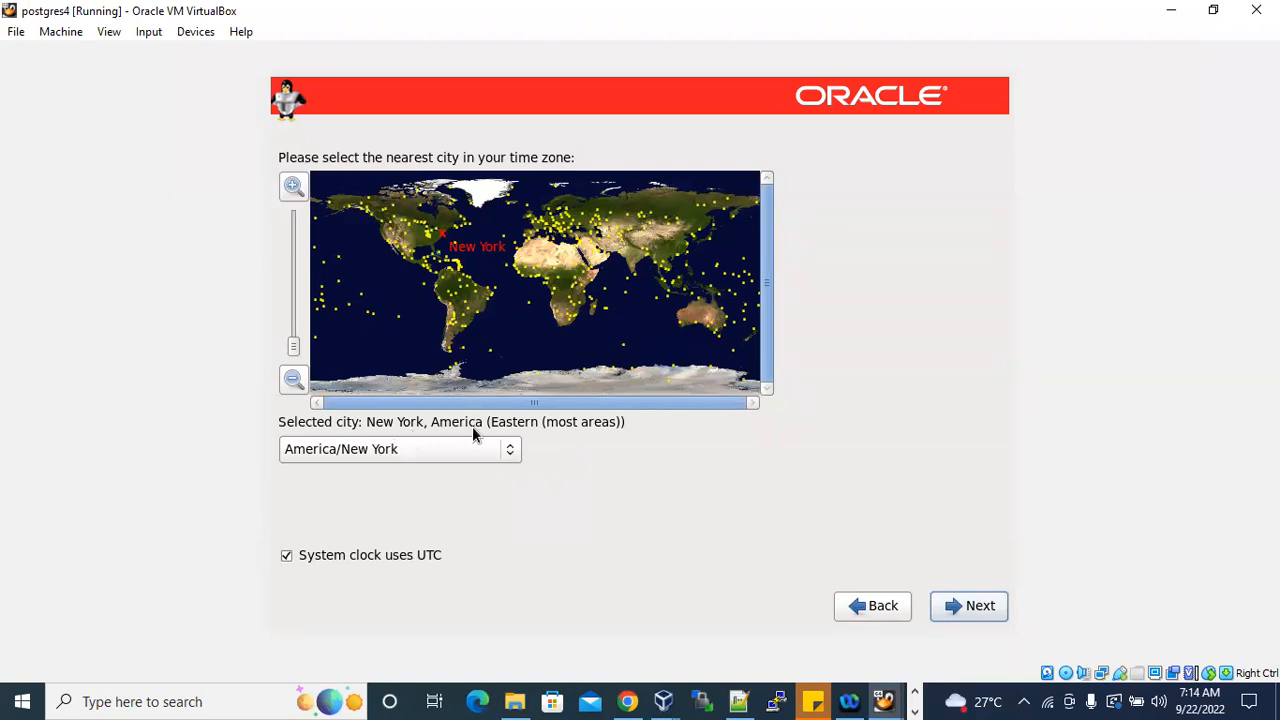
left_click(642, 263)
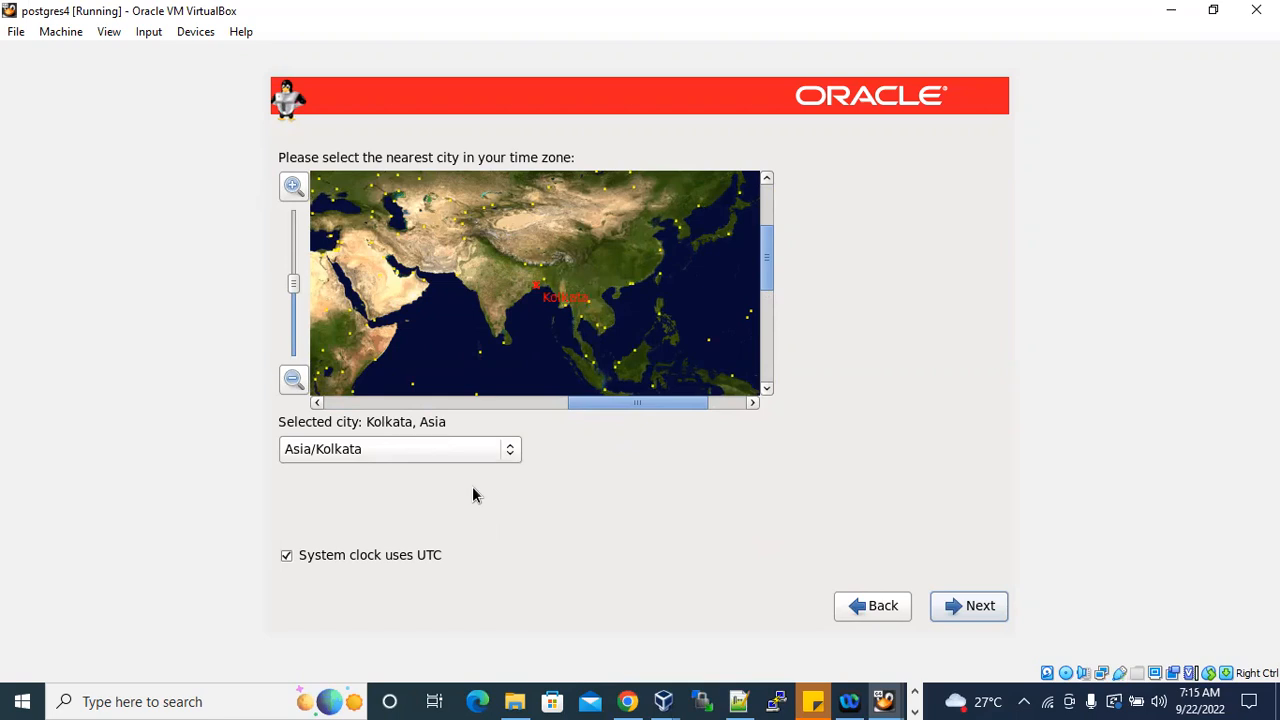
Continue to the root password page and, in Notepad++, add the note "be default will get one user:root" above the mount points.
left_click(978, 608)
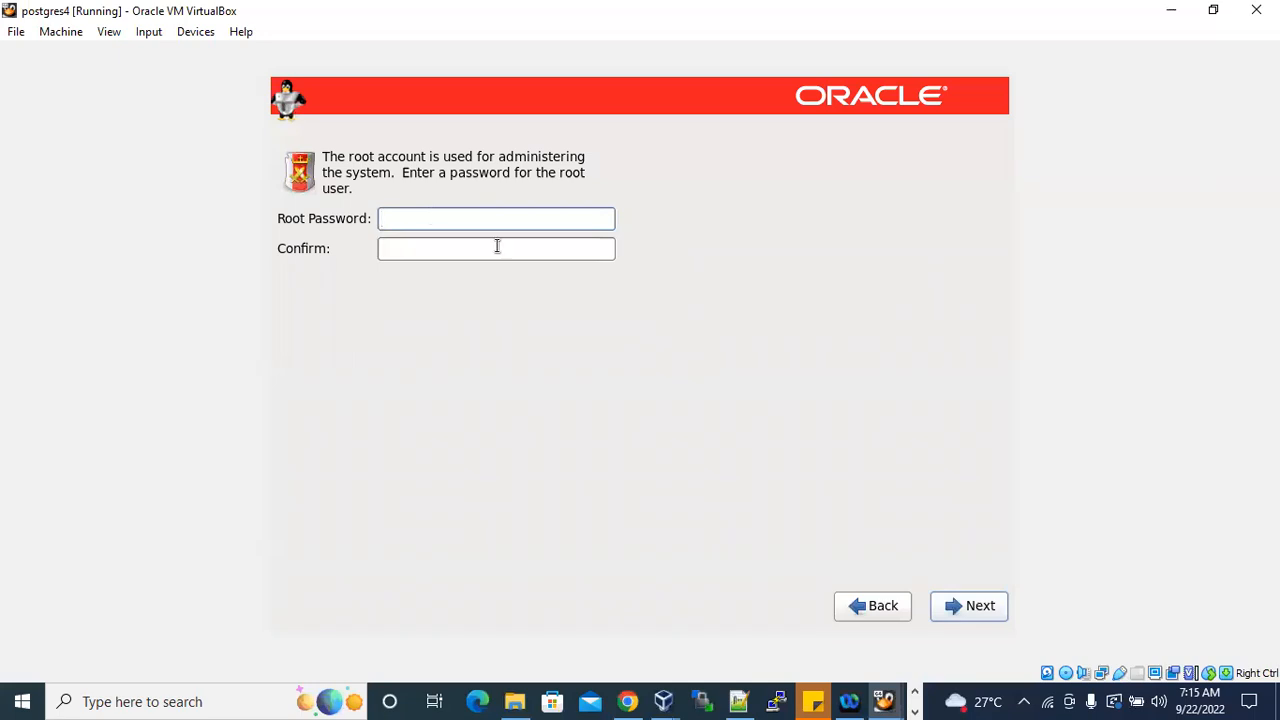
left_click(738, 701)
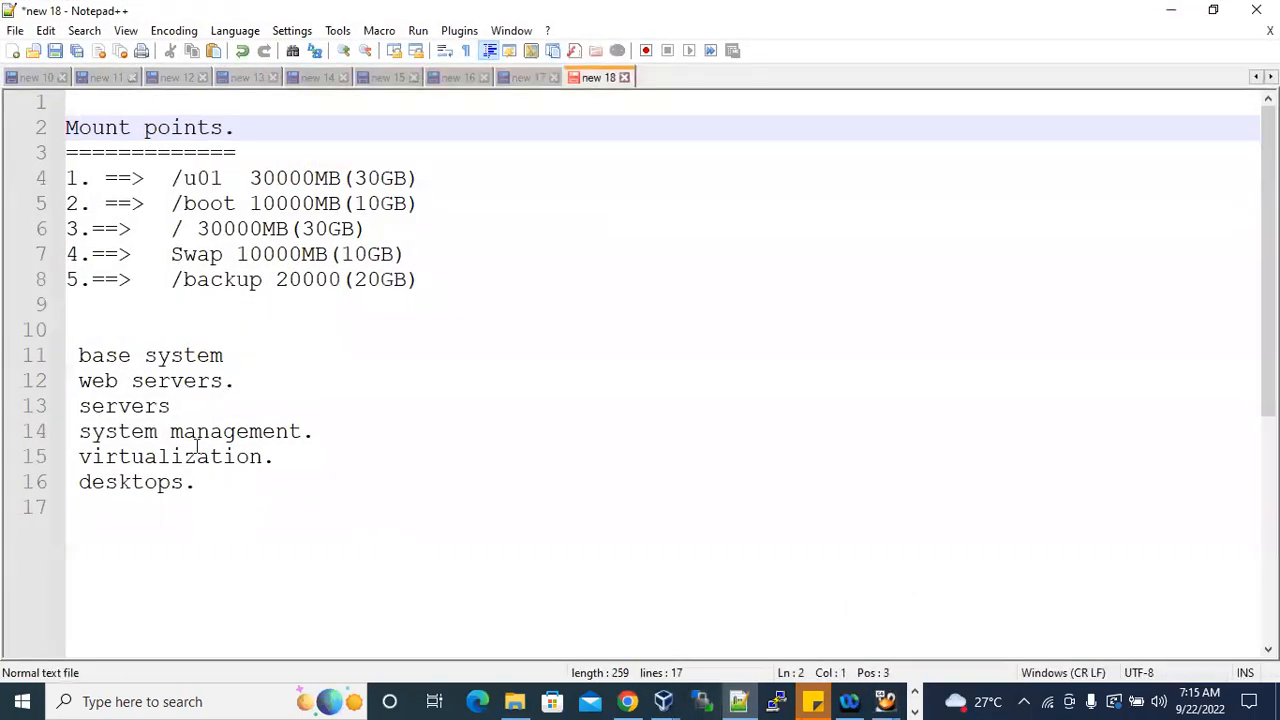
left_click(88, 100)
key("Return")
key("Return")
key("Return")
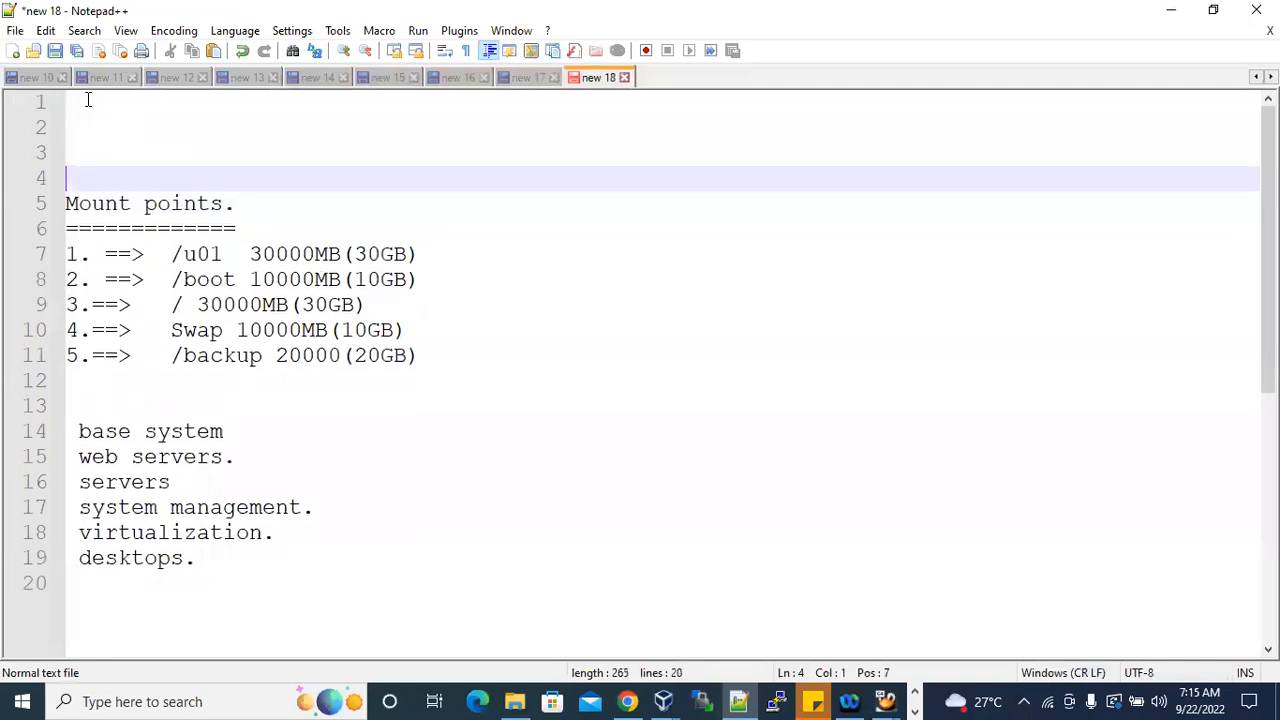
type("be default will get one user:root")
key("Return")
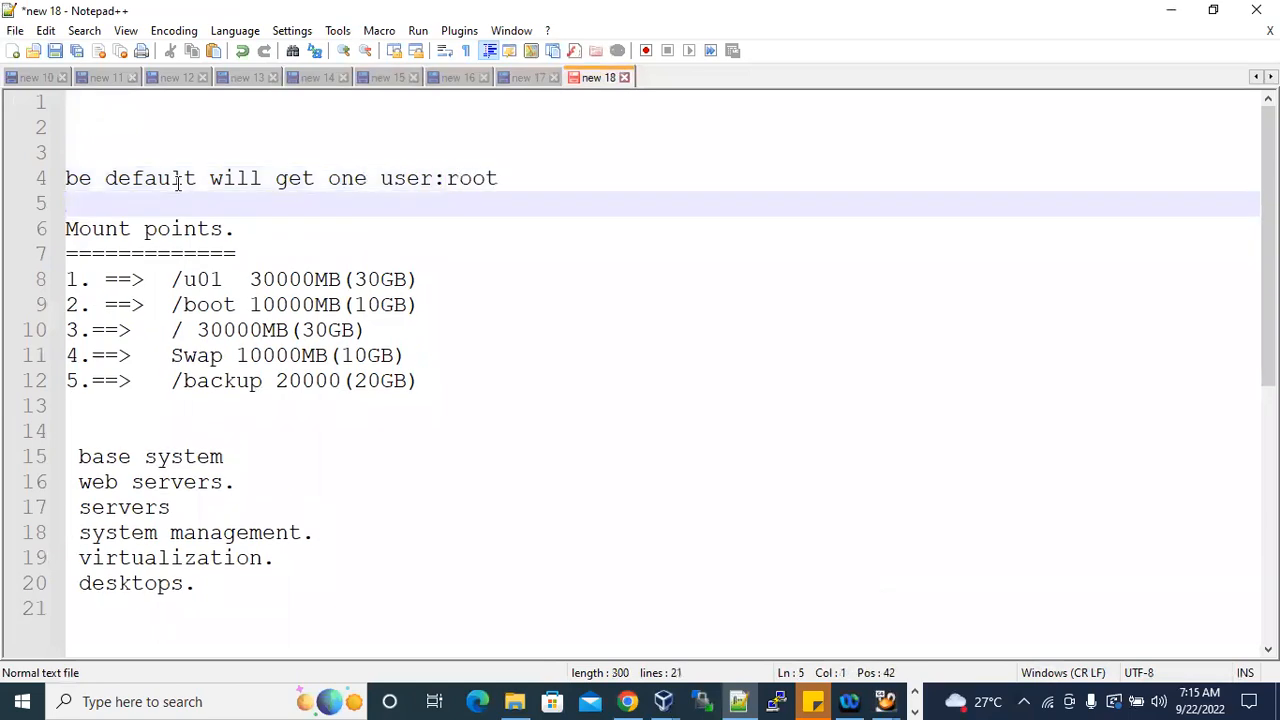
Append "(super user at os level)" to the root user note and return to the installer.
left_click_drag(446, 178, 500, 178)
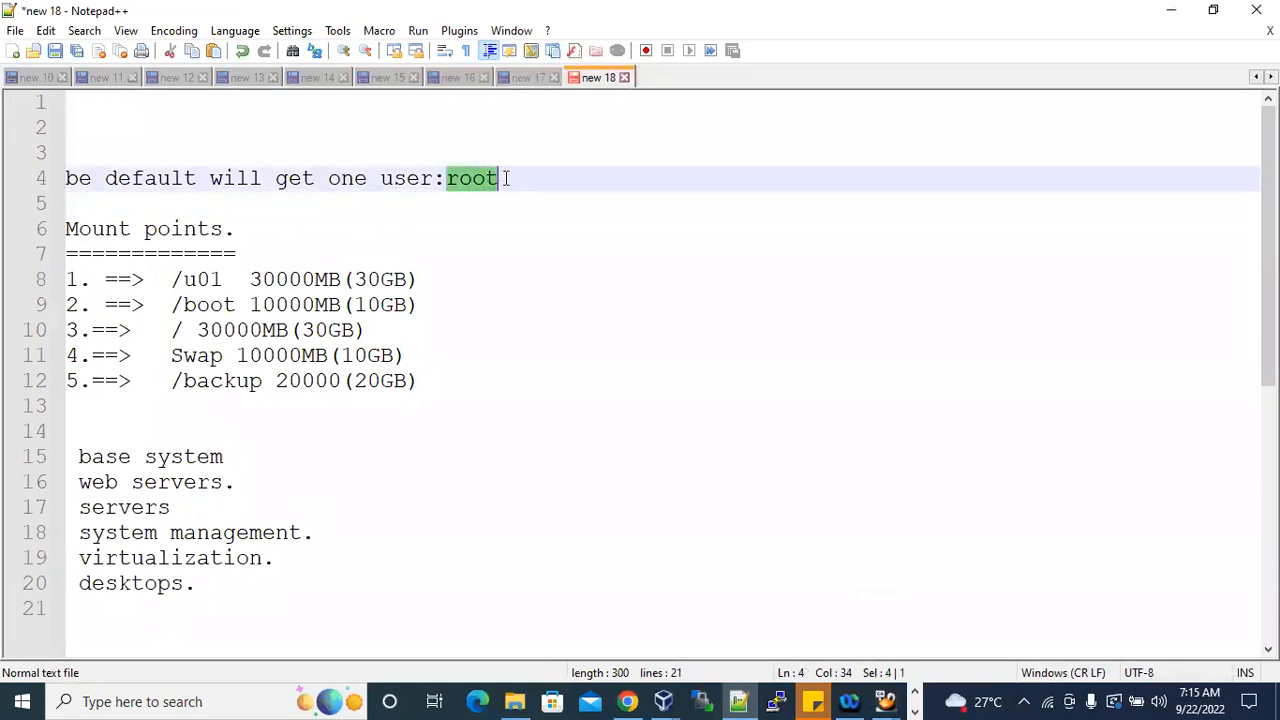
left_click(508, 178)
type("(su")
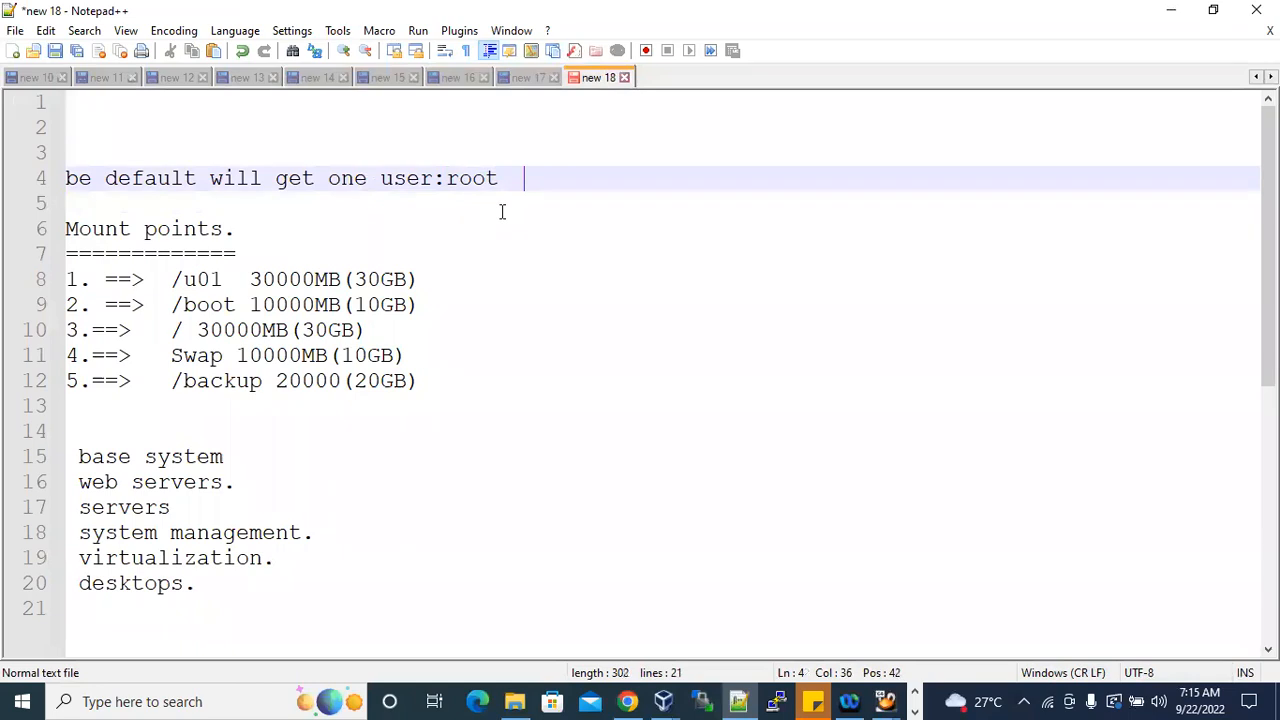
type("per use")
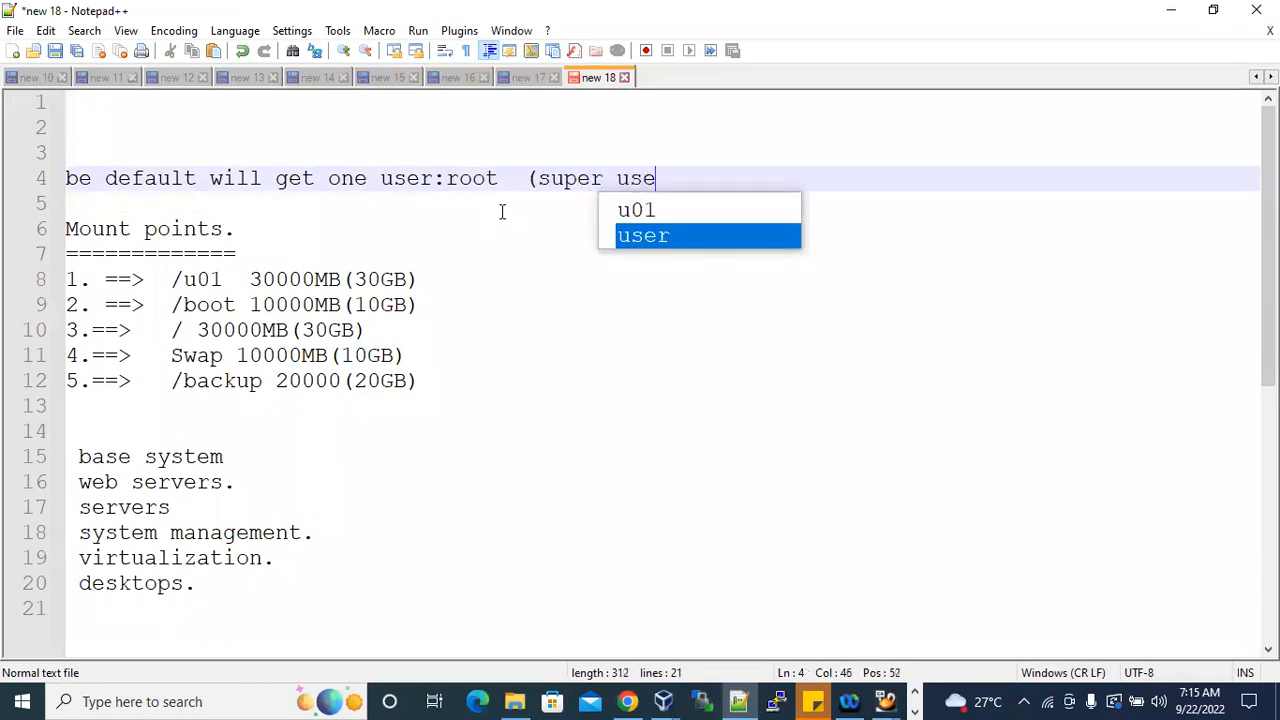
type("r at os l")
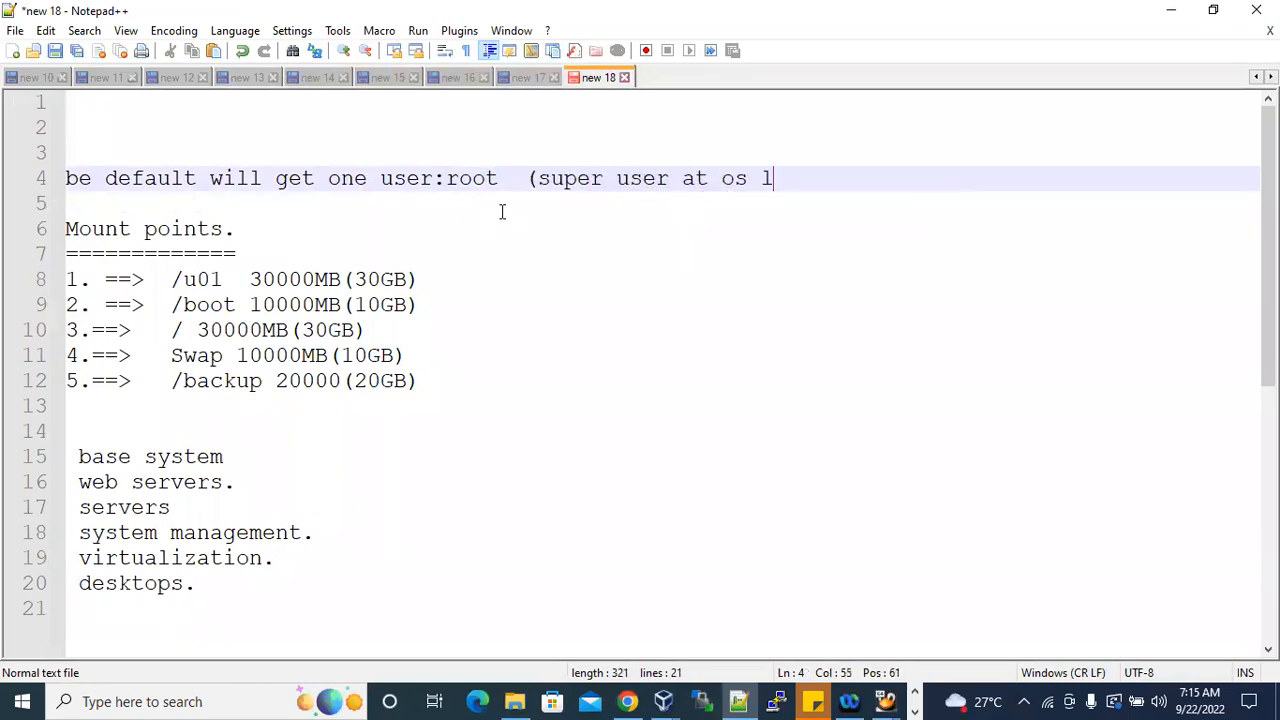
type("evel)")
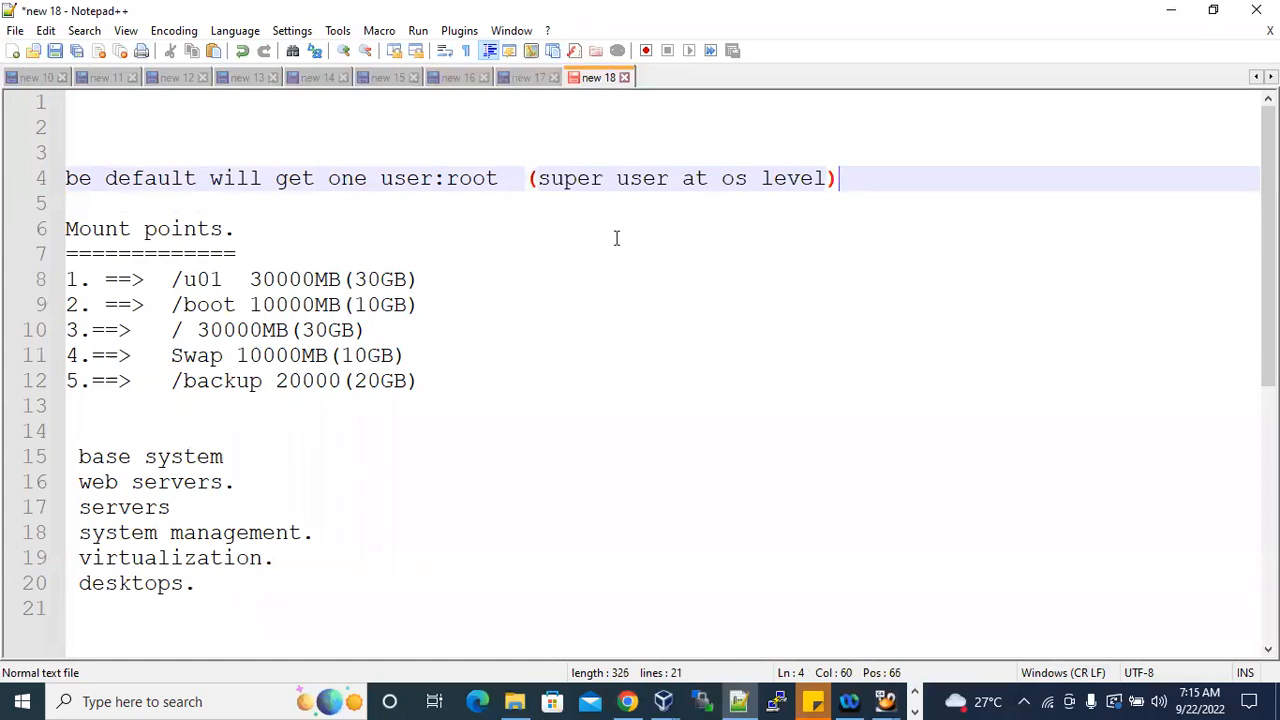
left_click_drag(446, 178, 502, 178)
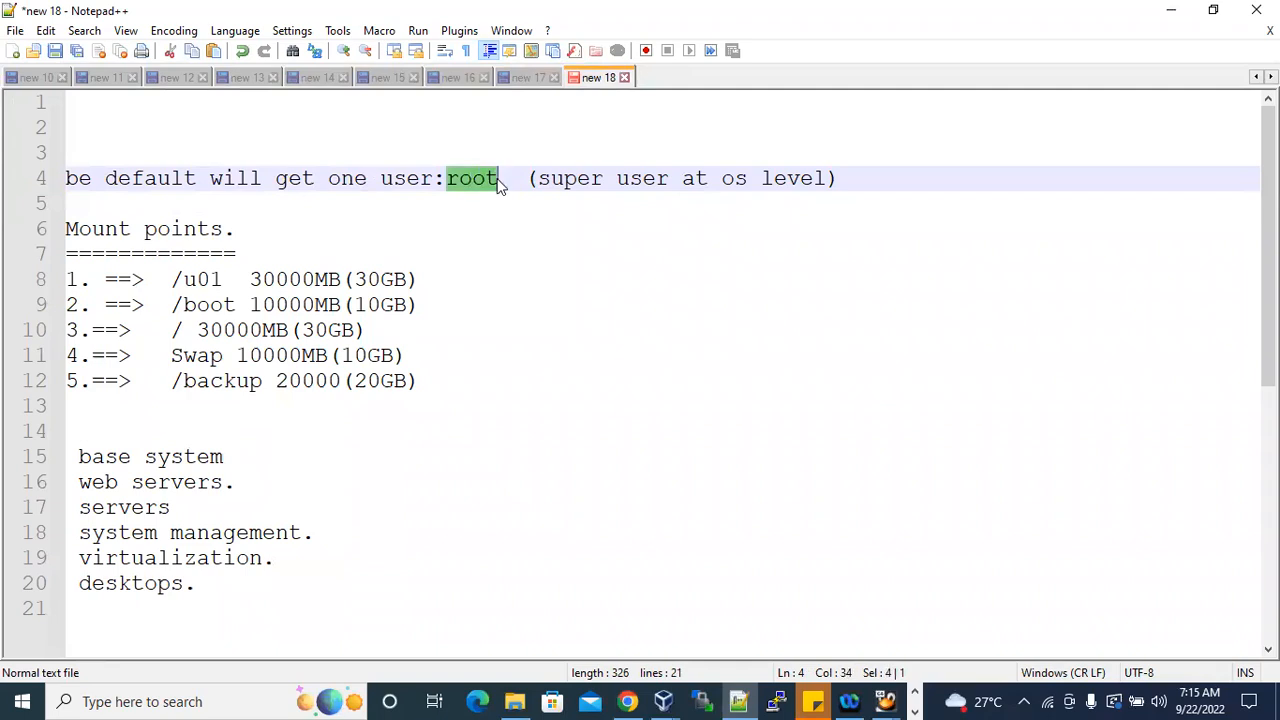
left_click(1175, 12)
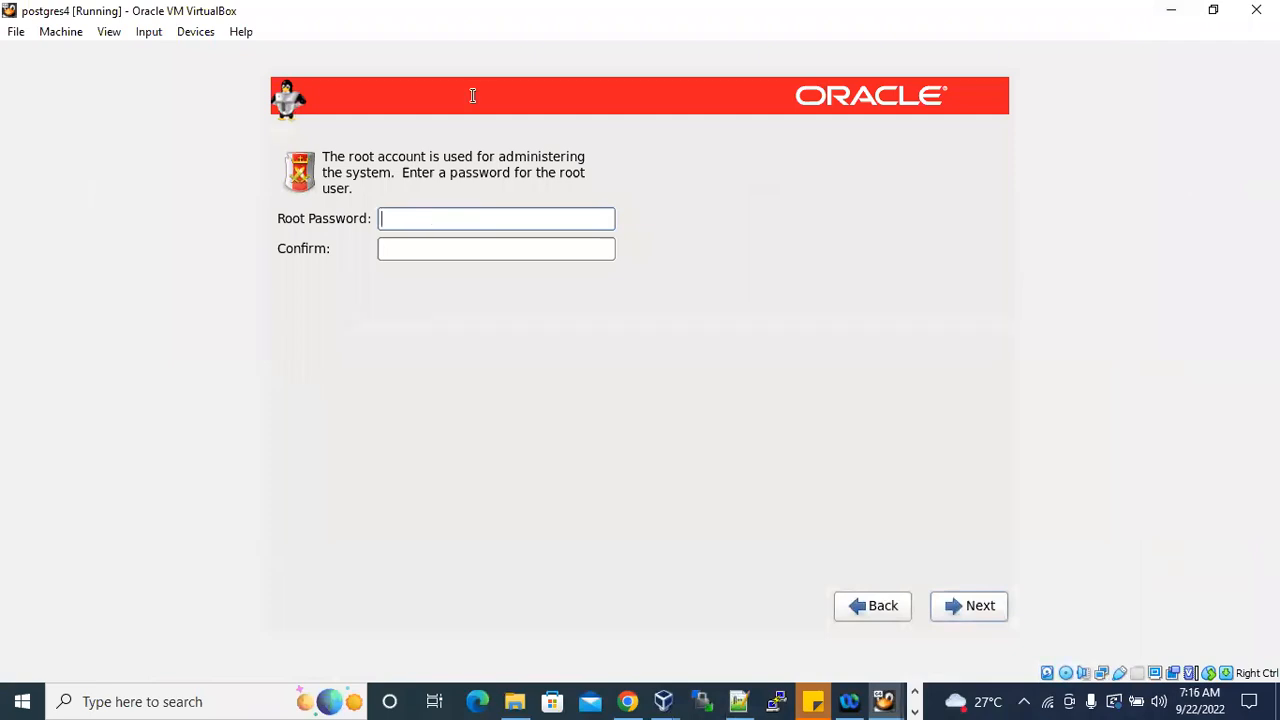
In the Notepad++ notes, add a line with the root password below the root user note, and return to the installer.
left_click(442, 221)
left_click(738, 701)
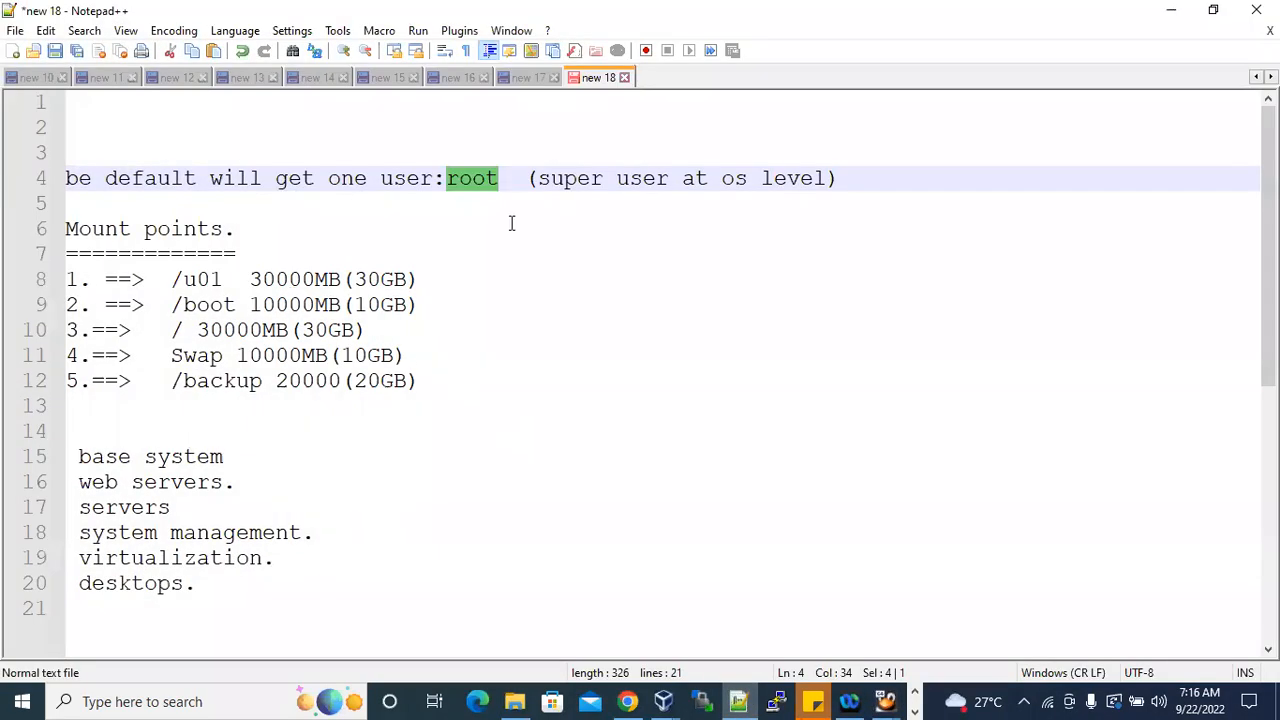
left_click(852, 178)
key("Return")
type("password")
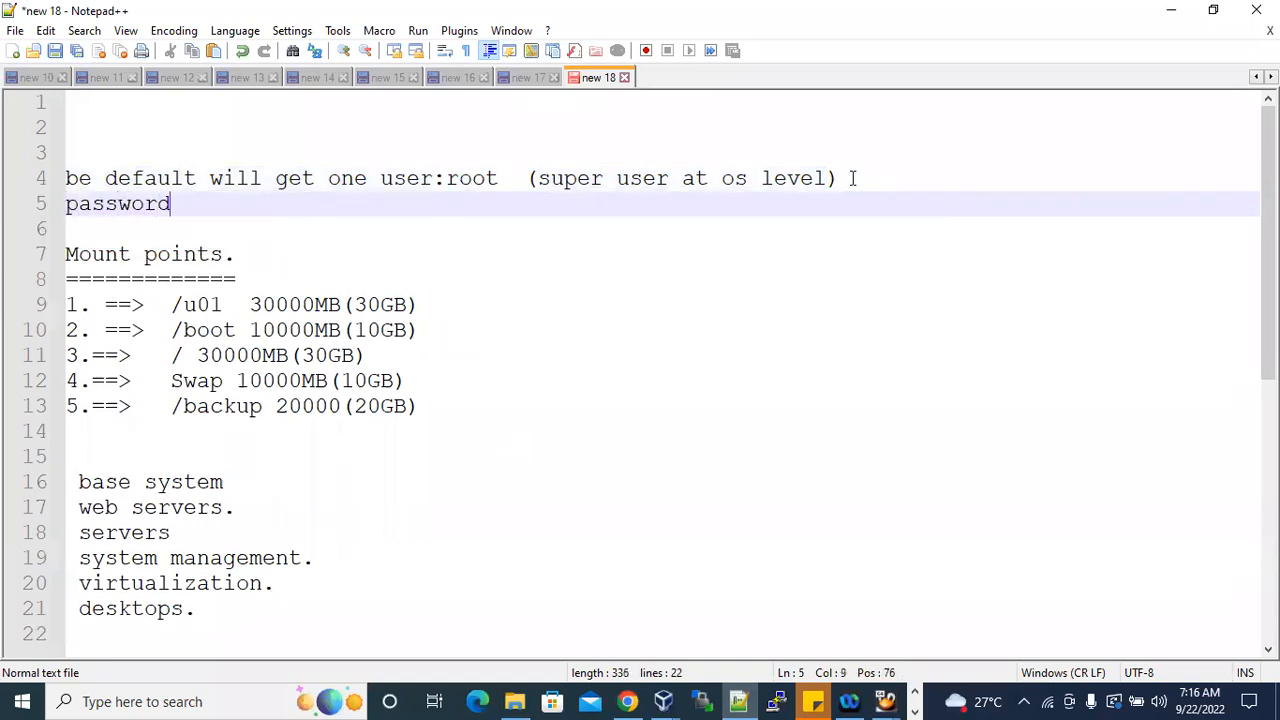
type(":Oracle")
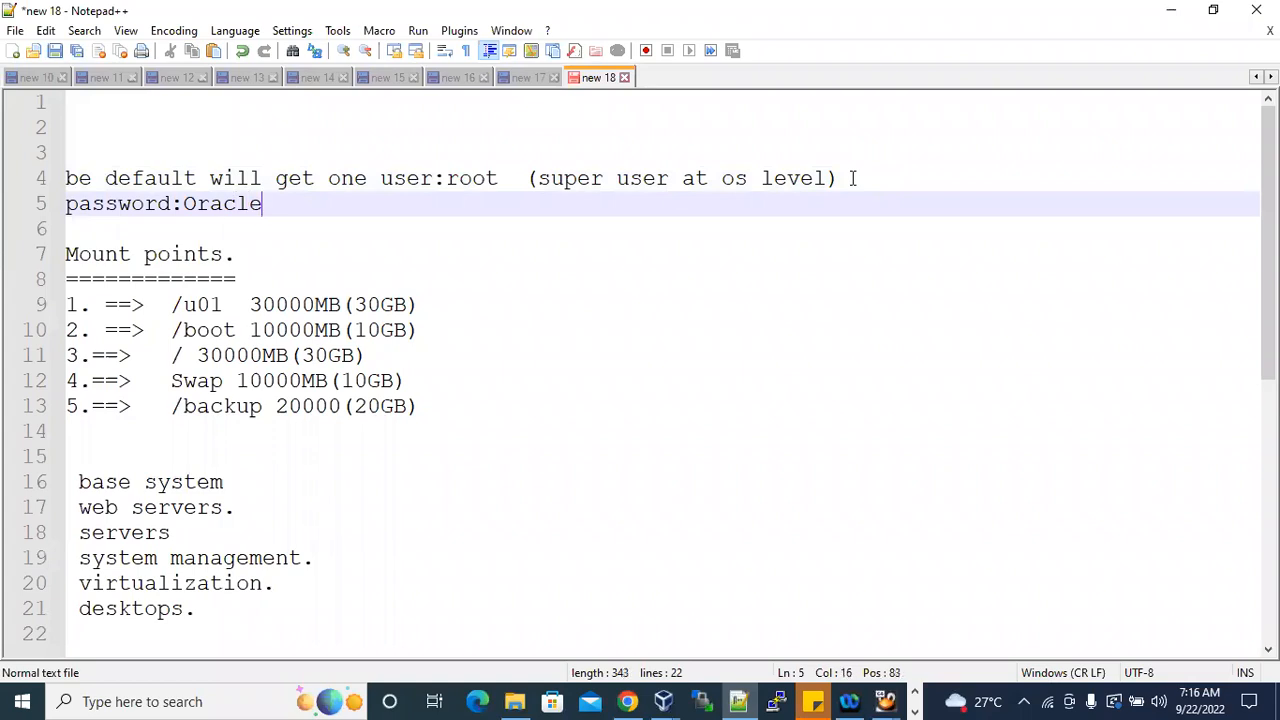
key("Return")
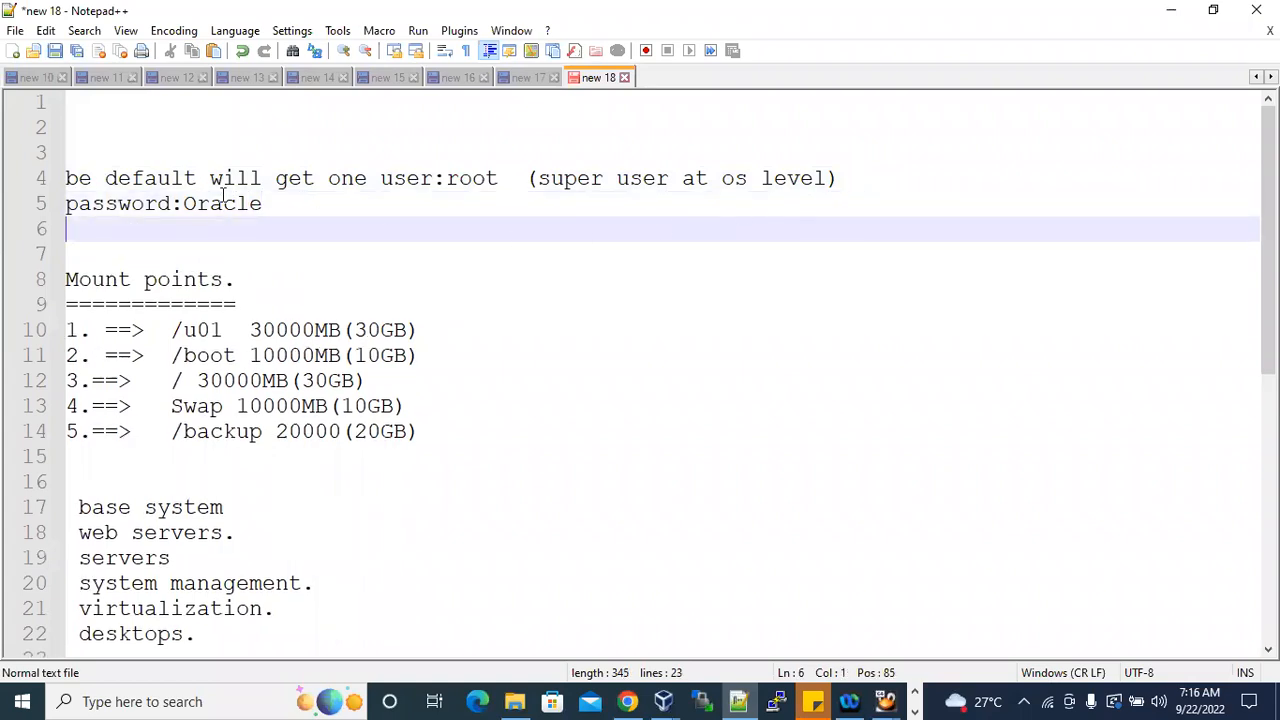
left_click_drag(185, 204, 262, 204)
left_click(285, 201)
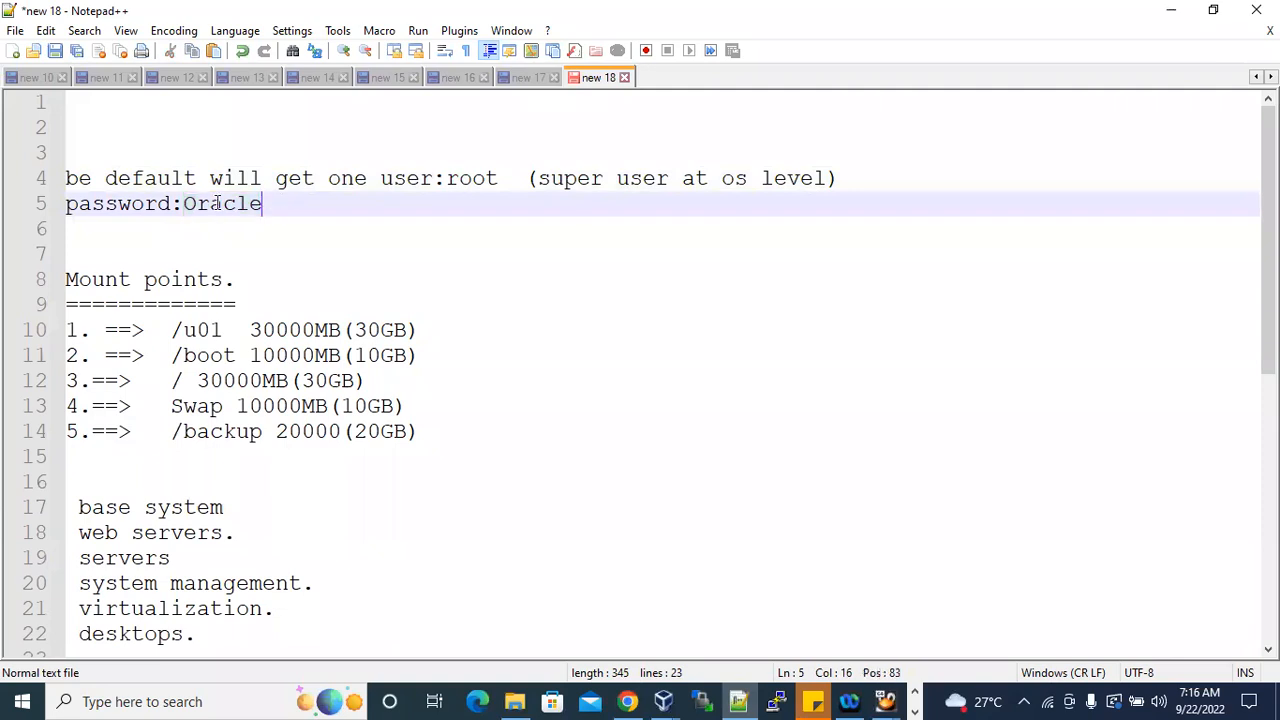
left_click_drag(184, 204, 262, 204)
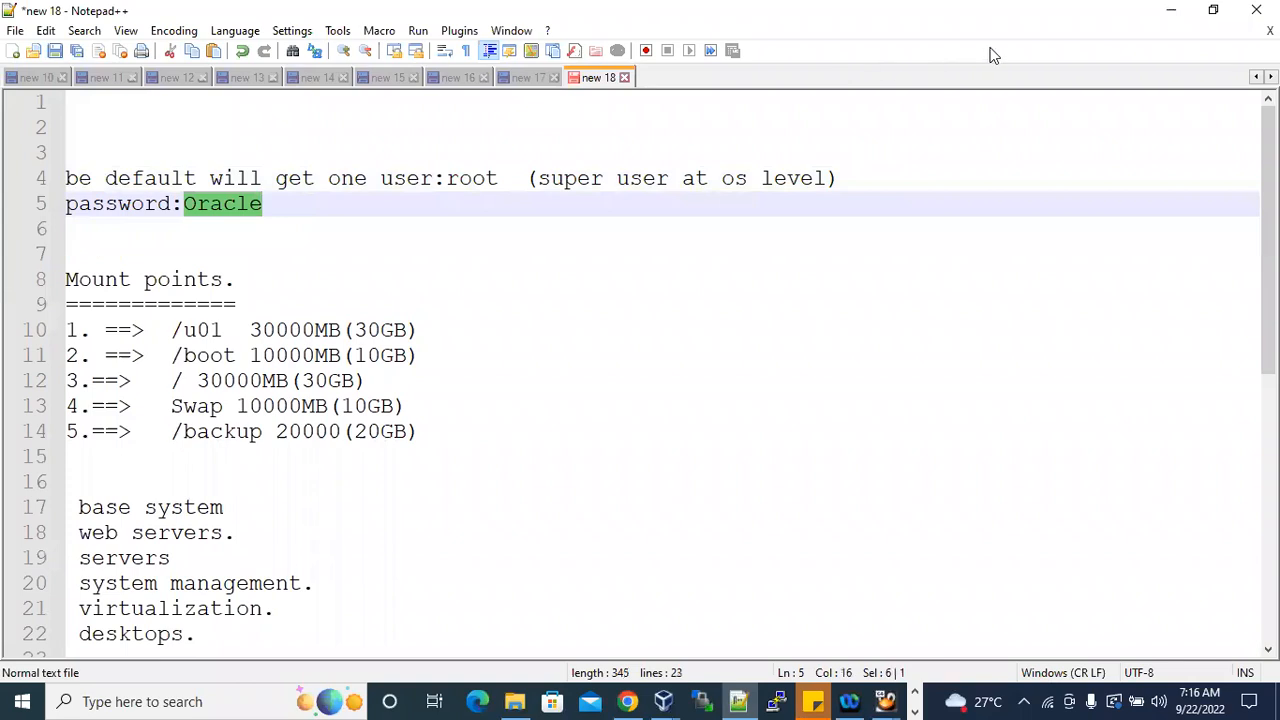
left_click(1171, 10)
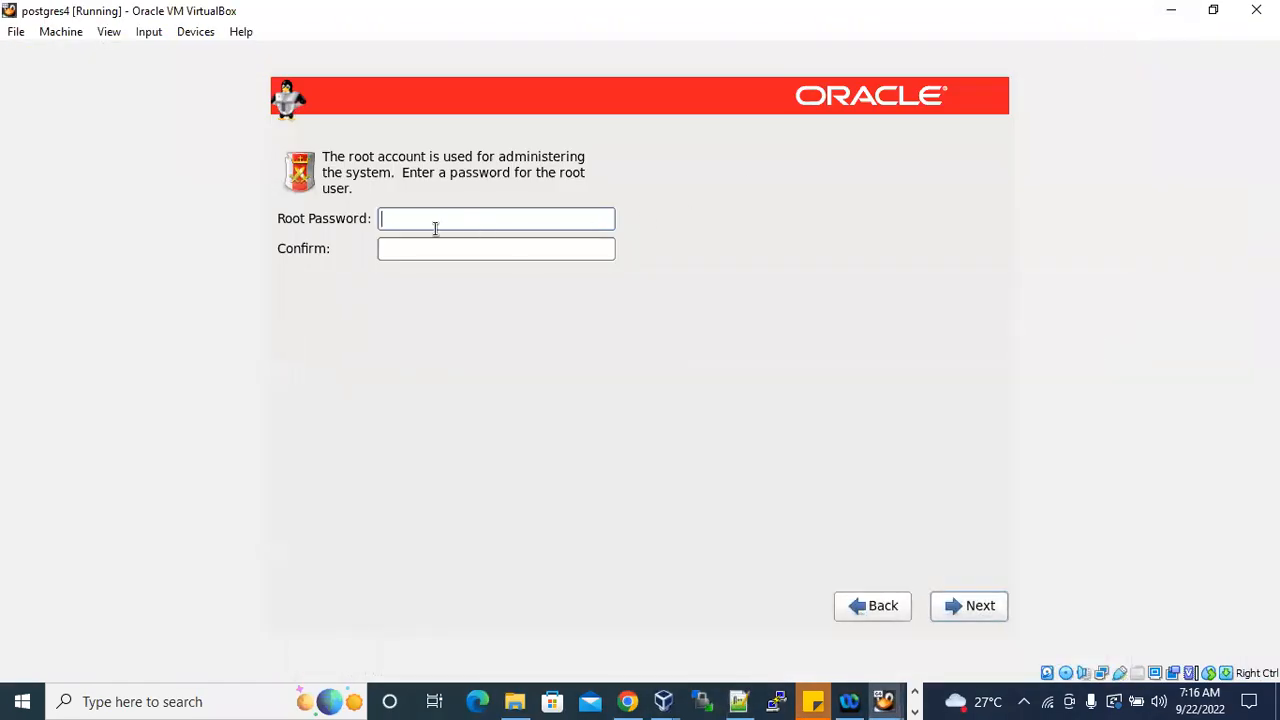
Try to set the root account's password by filling in the Root Password and Confirm fields and continuing.
key("Caps_Lock")
type("•")
key("Caps_Lock")
type("•••••")
key("Tab")
key("Caps_Lock")
type("•")
key("Caps_Lock")
type("•••••")
left_click(969, 605)
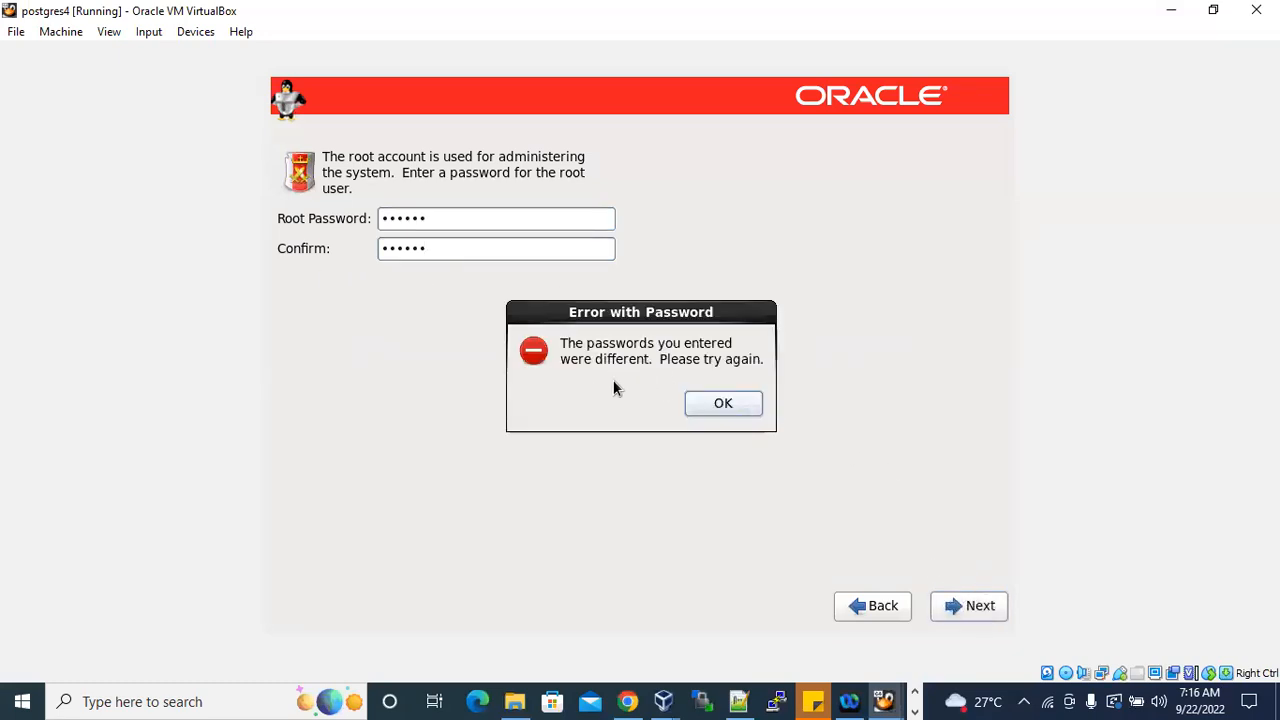
left_click(723, 402)
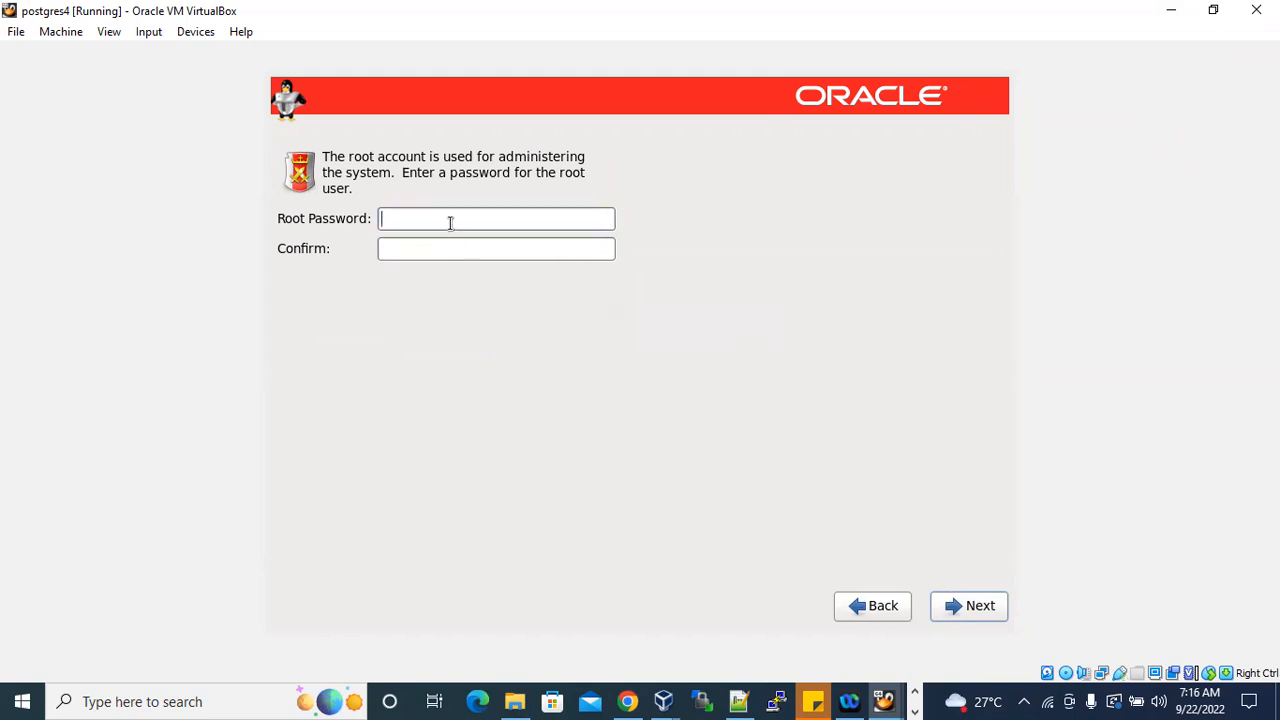
Enter the root password again in the Root Password and Confirm fields, continue, and choose to use it anyway.
key("Caps_Lock")
type("•")
key("Caps_Lock")
type("•••••")
key("Tab")
key("Caps_Lock")
type("•")
key("Caps_Lock")
type("•••••")
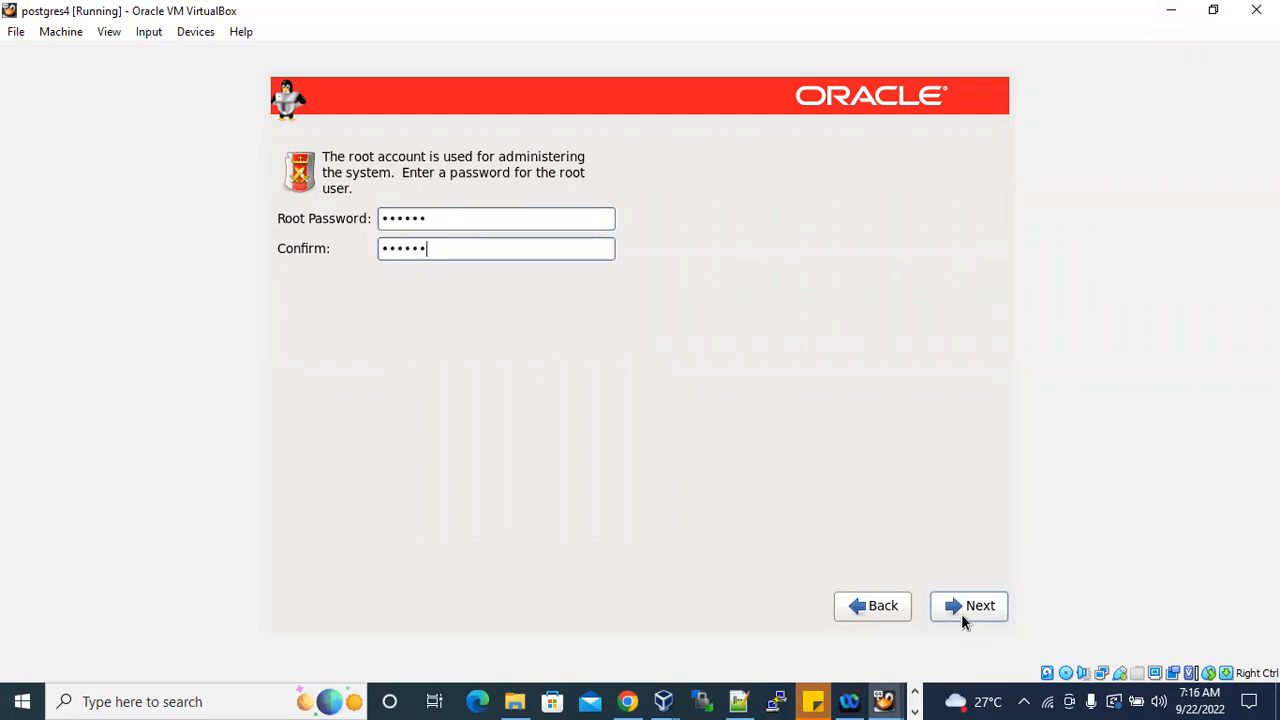
left_click(962, 612)
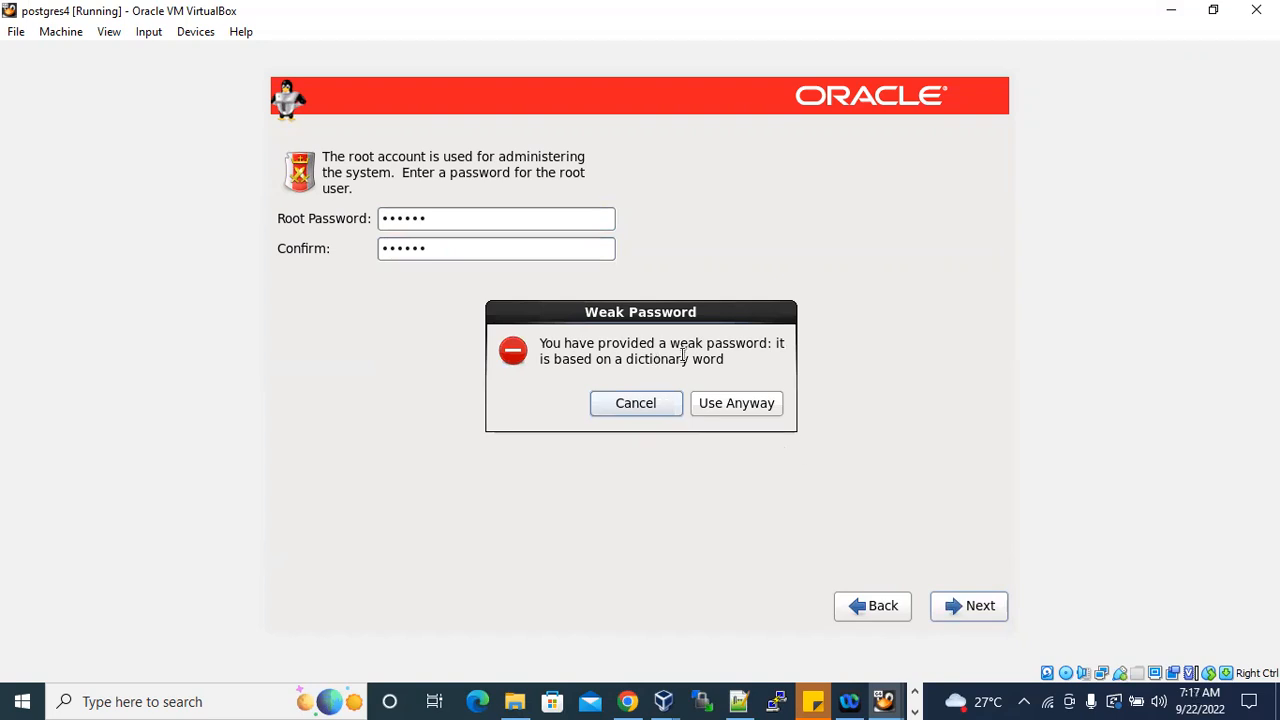
left_click(744, 402)
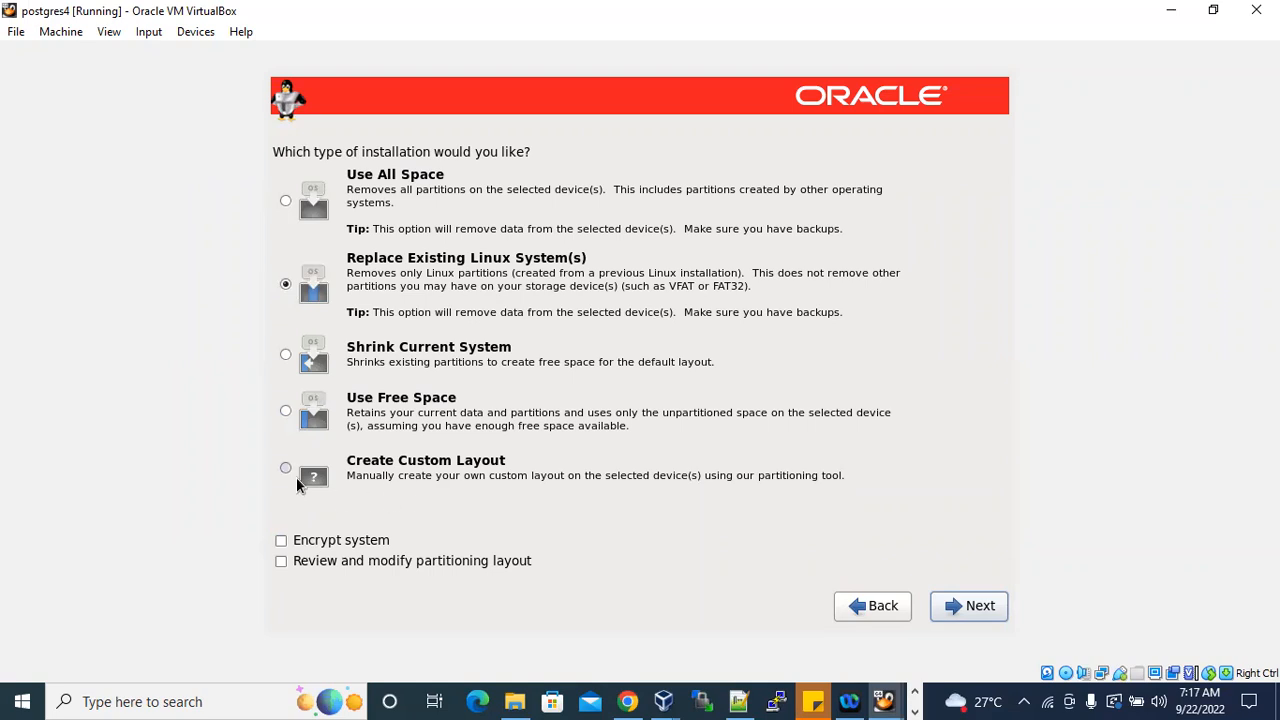
left_click(390, 472)
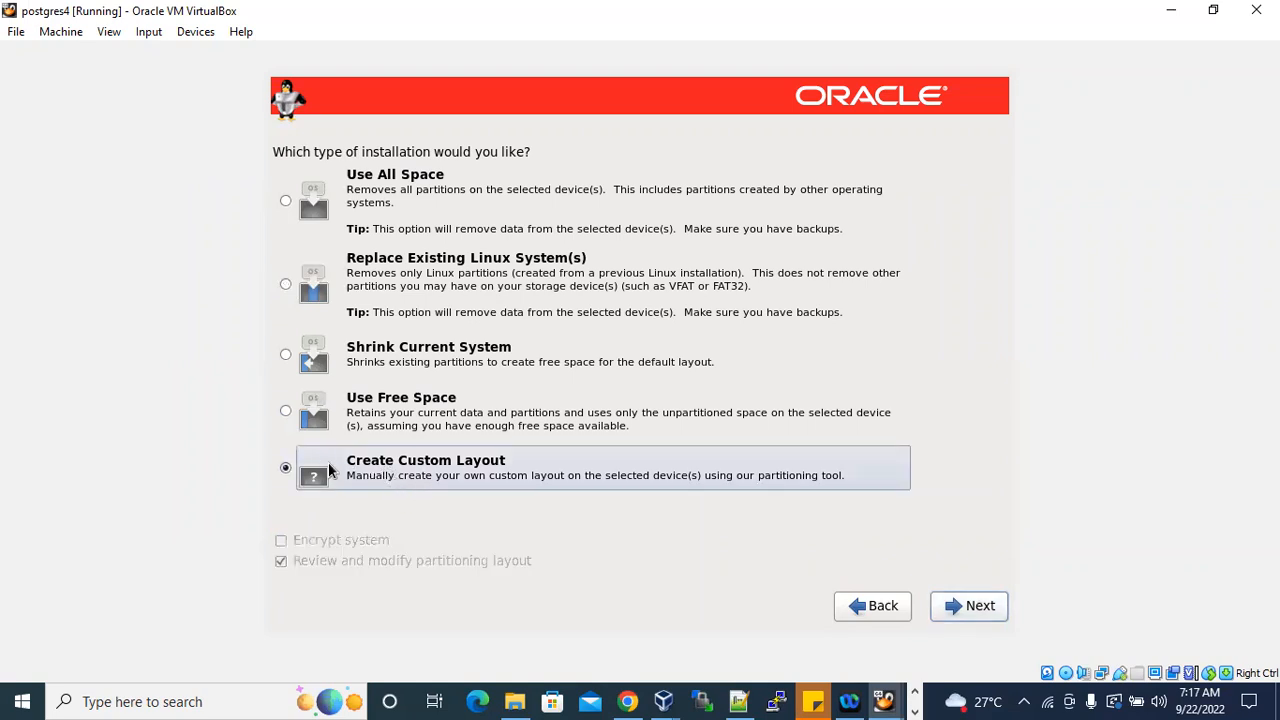
left_click(286, 414)
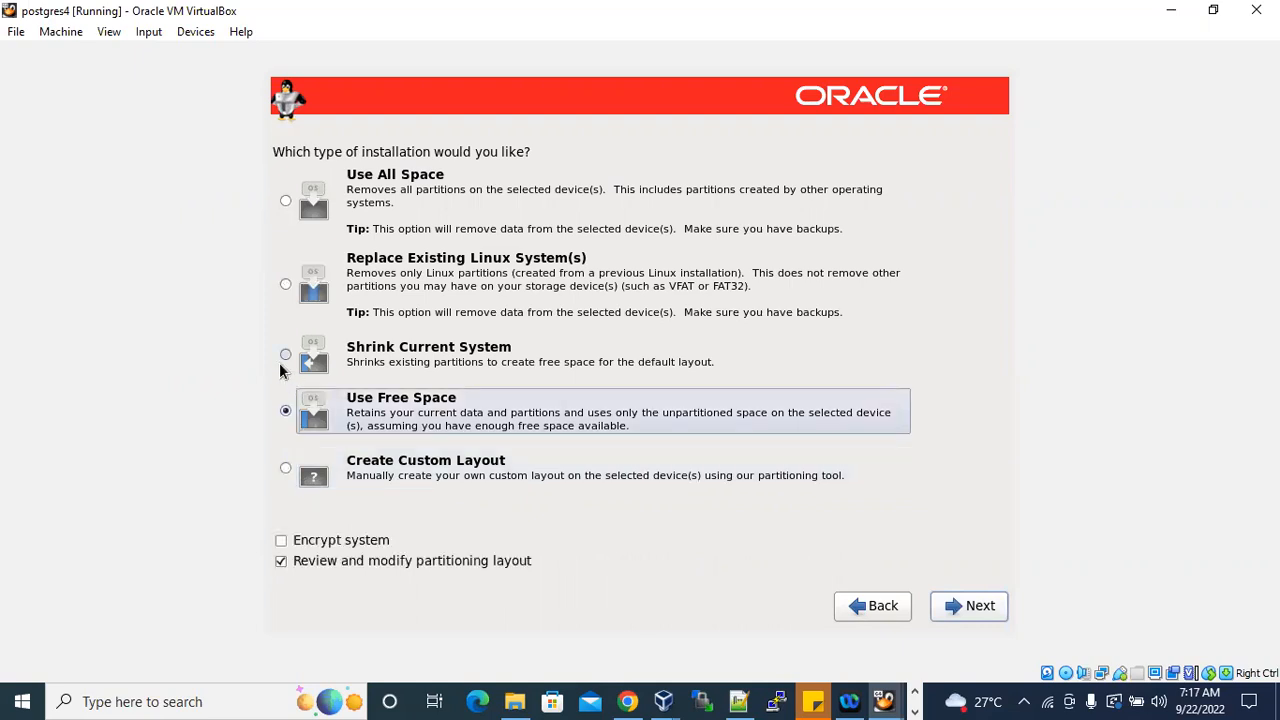
left_click(285, 355)
left_click(282, 543)
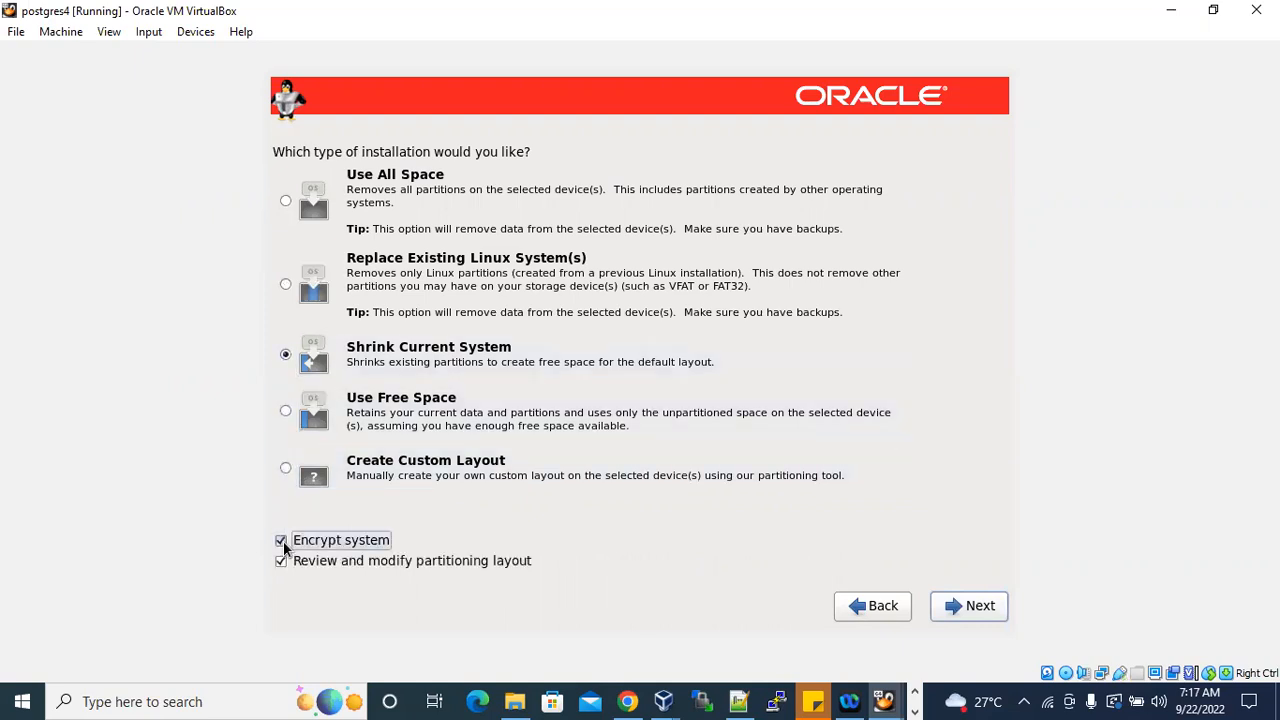
left_click(282, 543)
left_click(286, 468)
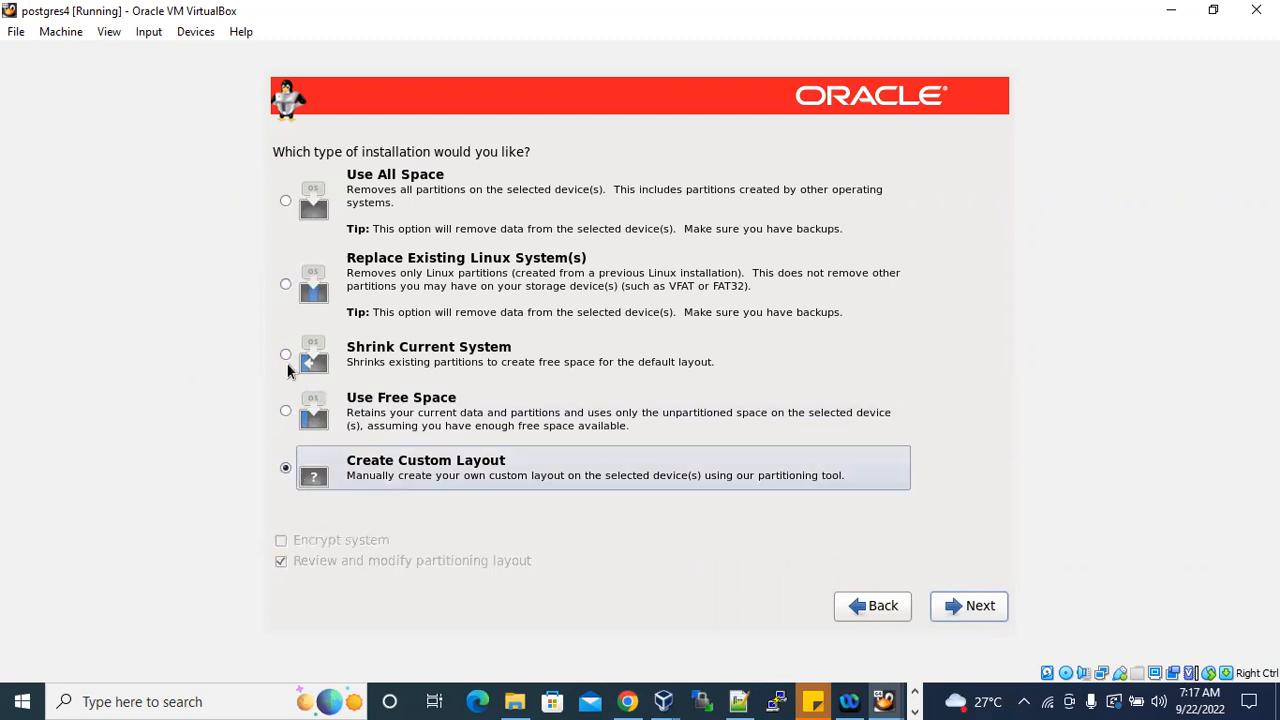
left_click(286, 201)
left_click(286, 284)
left_click(286, 354)
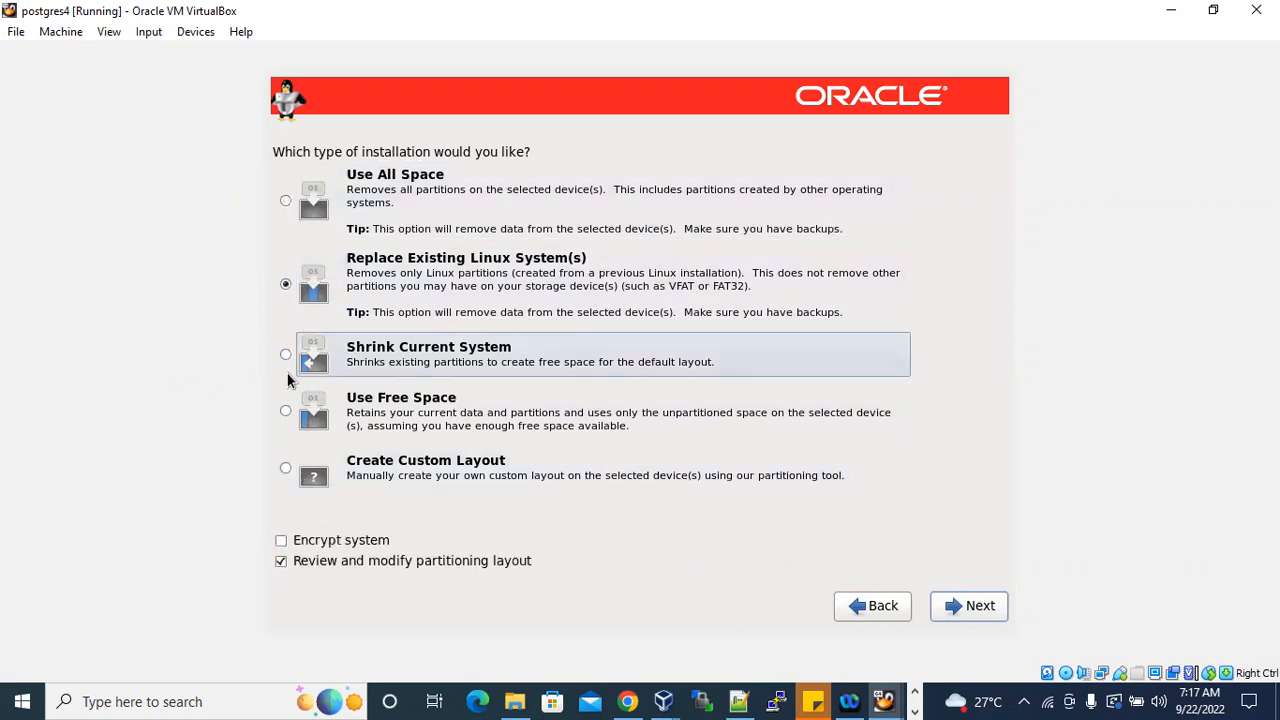
left_click(286, 411)
left_click(286, 468)
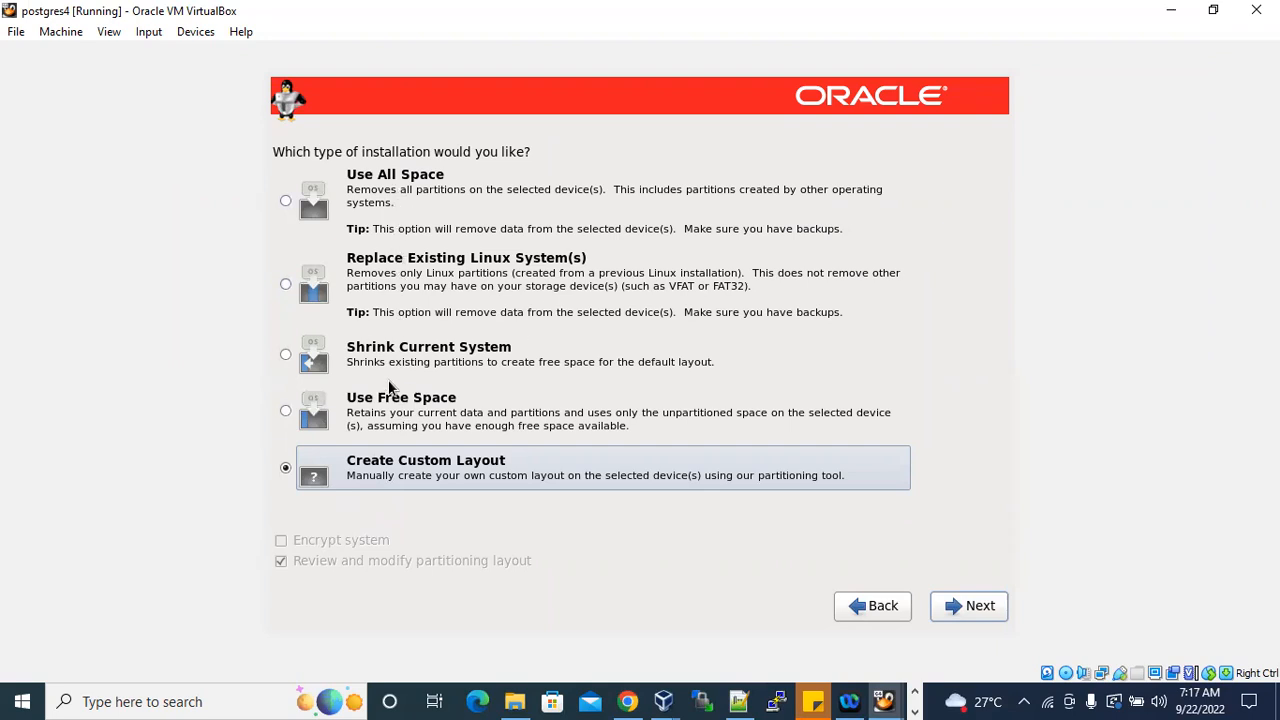
left_click(285, 413)
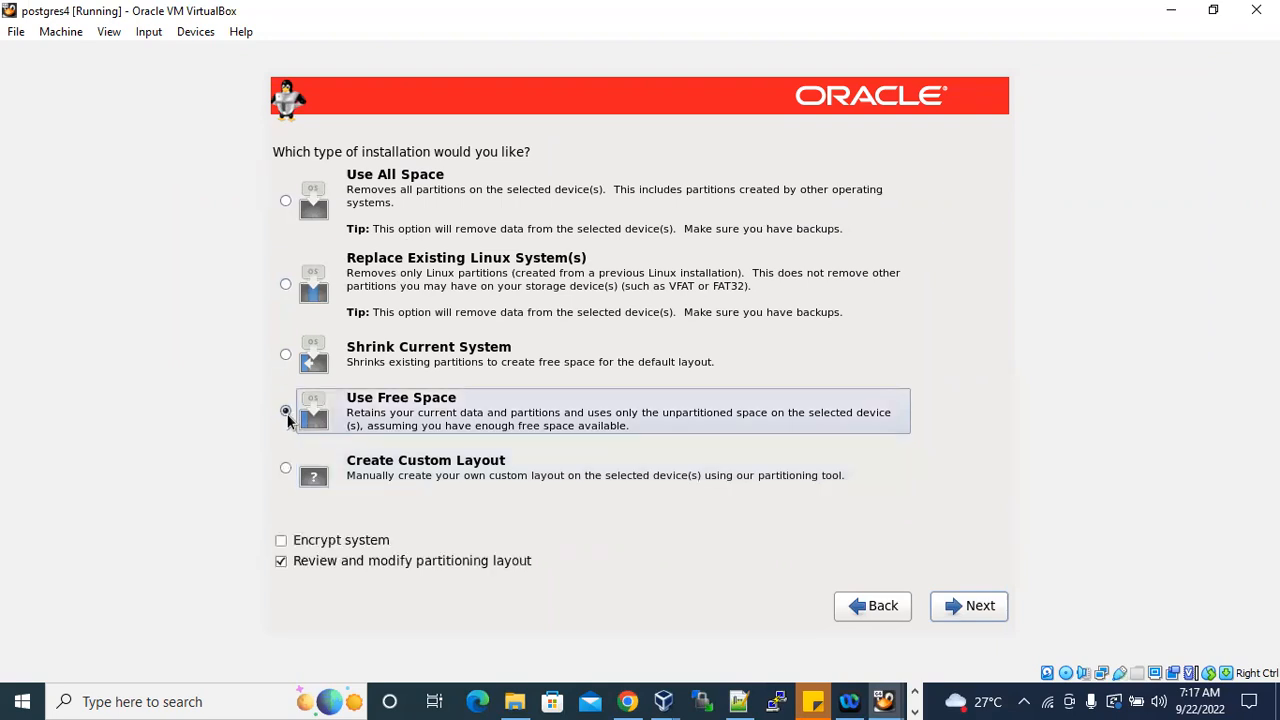
Choose Create Custom Layout as the installation type, continue to partitioning, and select the free space on sda.
left_click(287, 470)
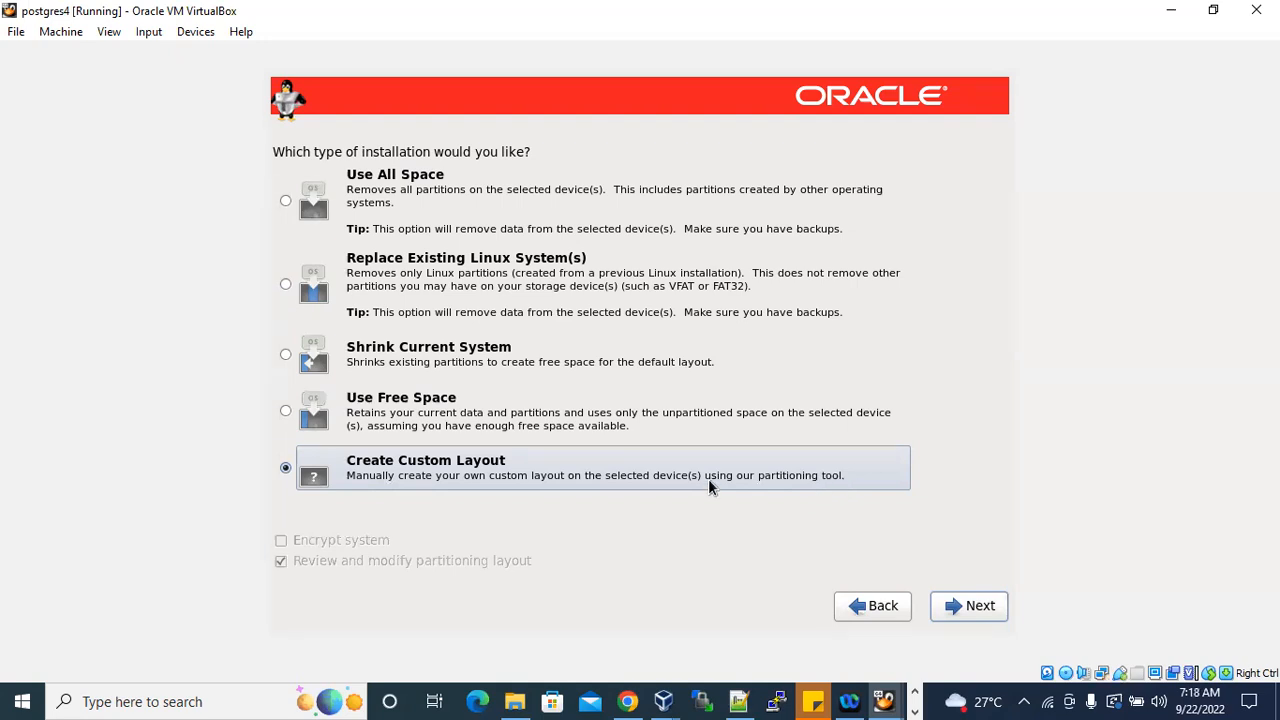
left_click(985, 607)
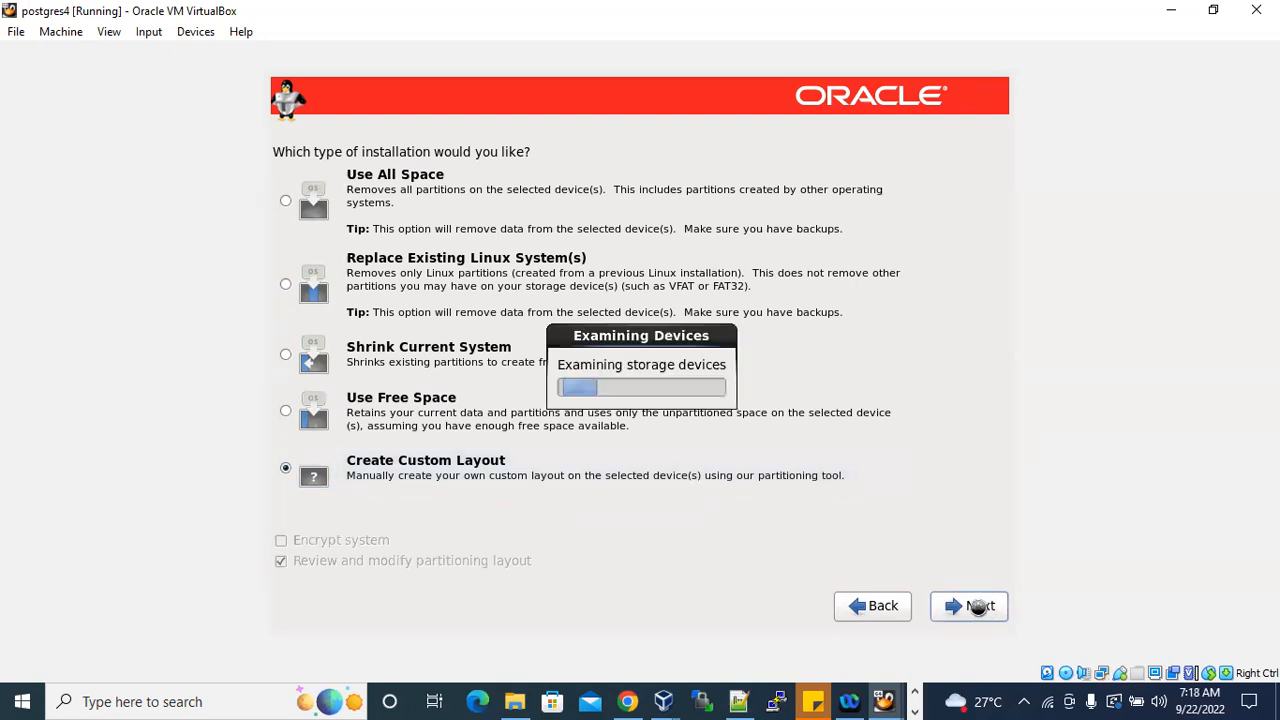
left_click(350, 322)
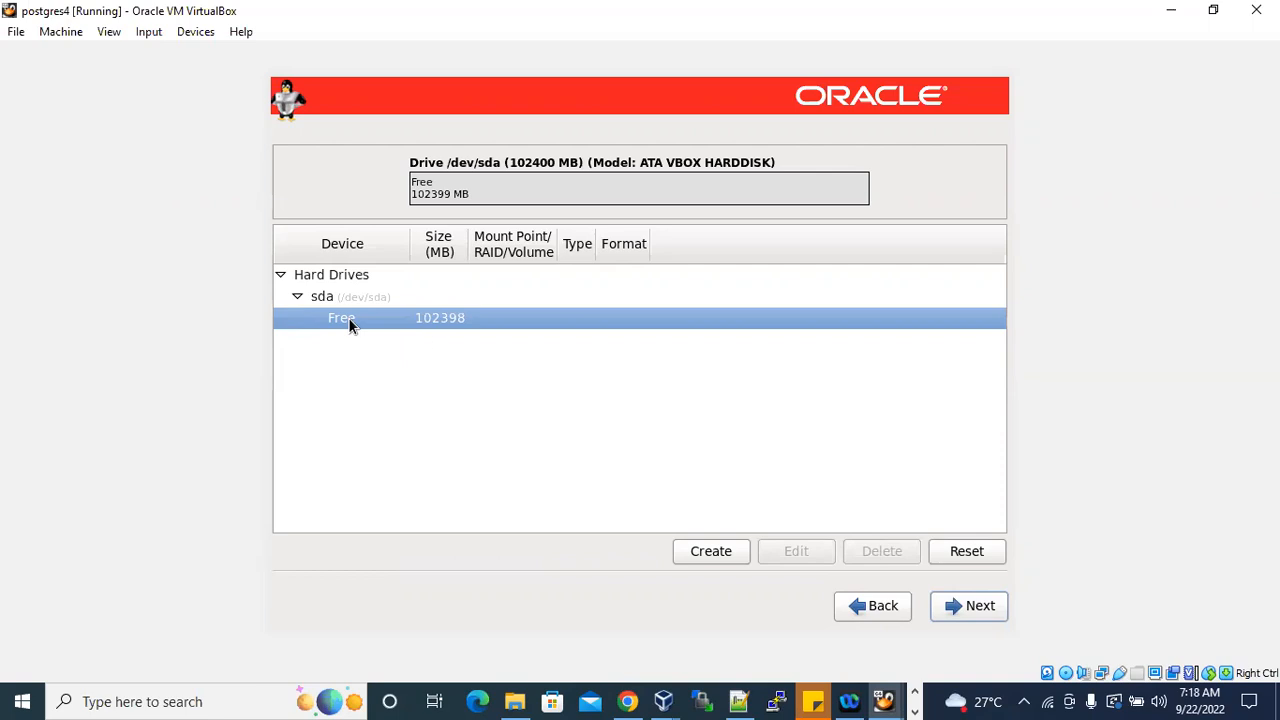
Review the five planned mount points and their sizes in the Notepad++ notes.
left_click(738, 701)
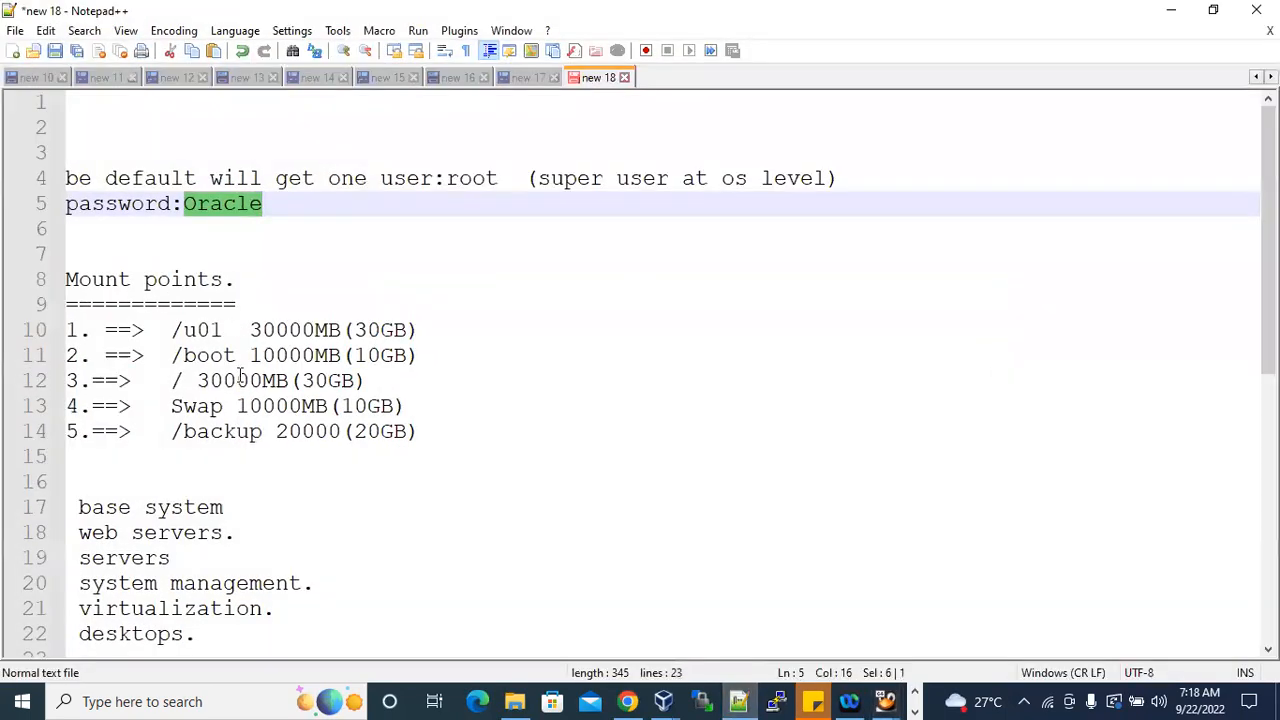
left_click_drag(471, 434, 64, 327)
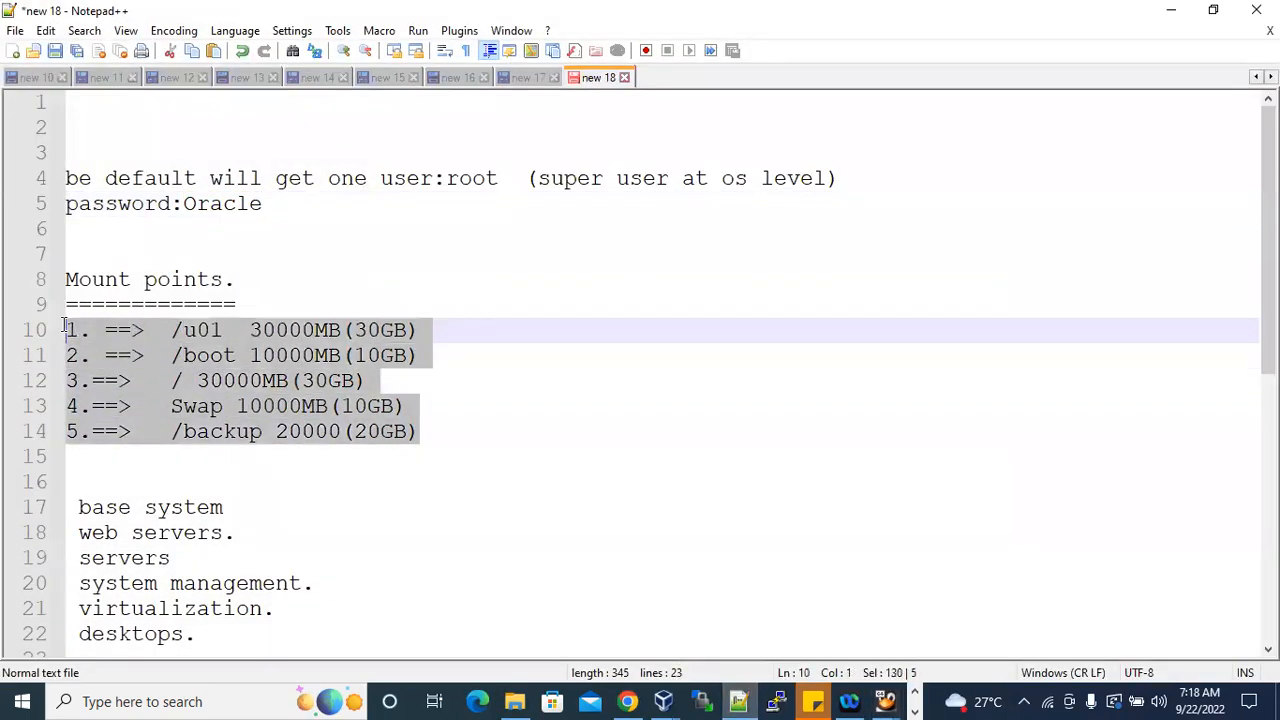
Annotate the /boot line in the mount point notes with "default one its existing".
left_click(203, 331)
left_click_drag(171, 330, 383, 330)
left_click(396, 330)
left_click_drag(250, 330, 406, 330)
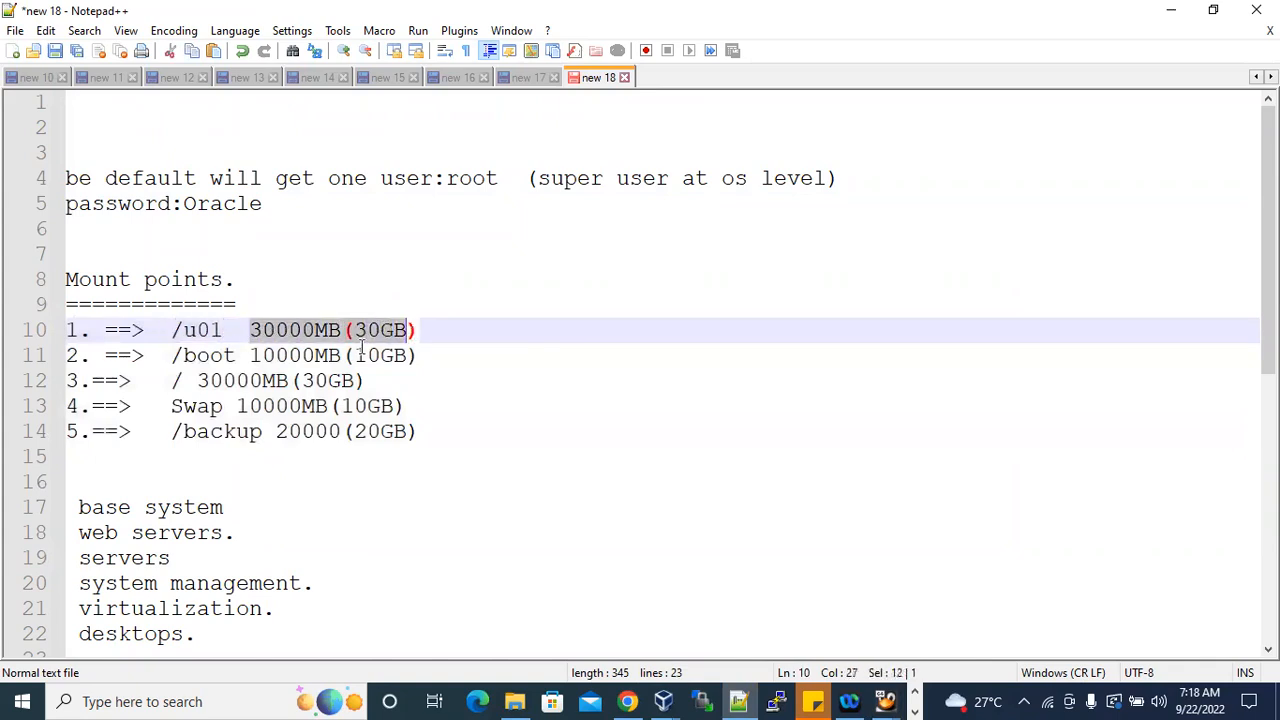
left_click_drag(171, 355, 234, 355)
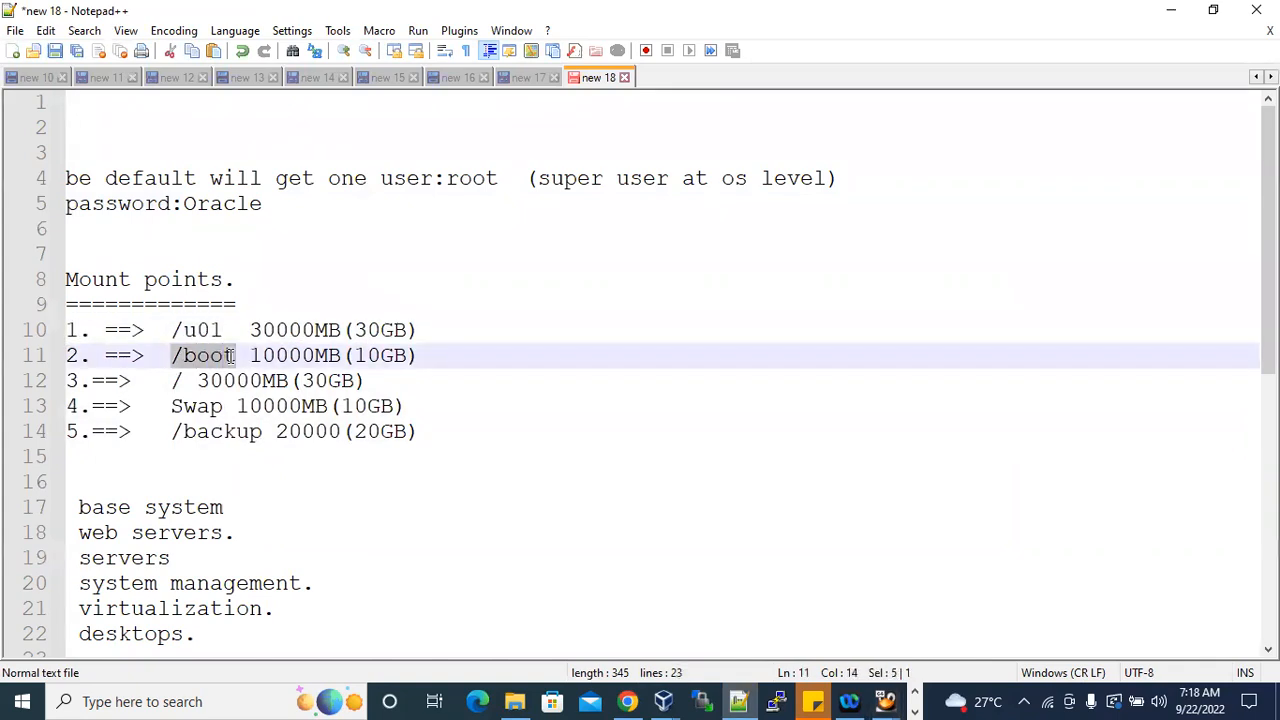
left_click(431, 354)
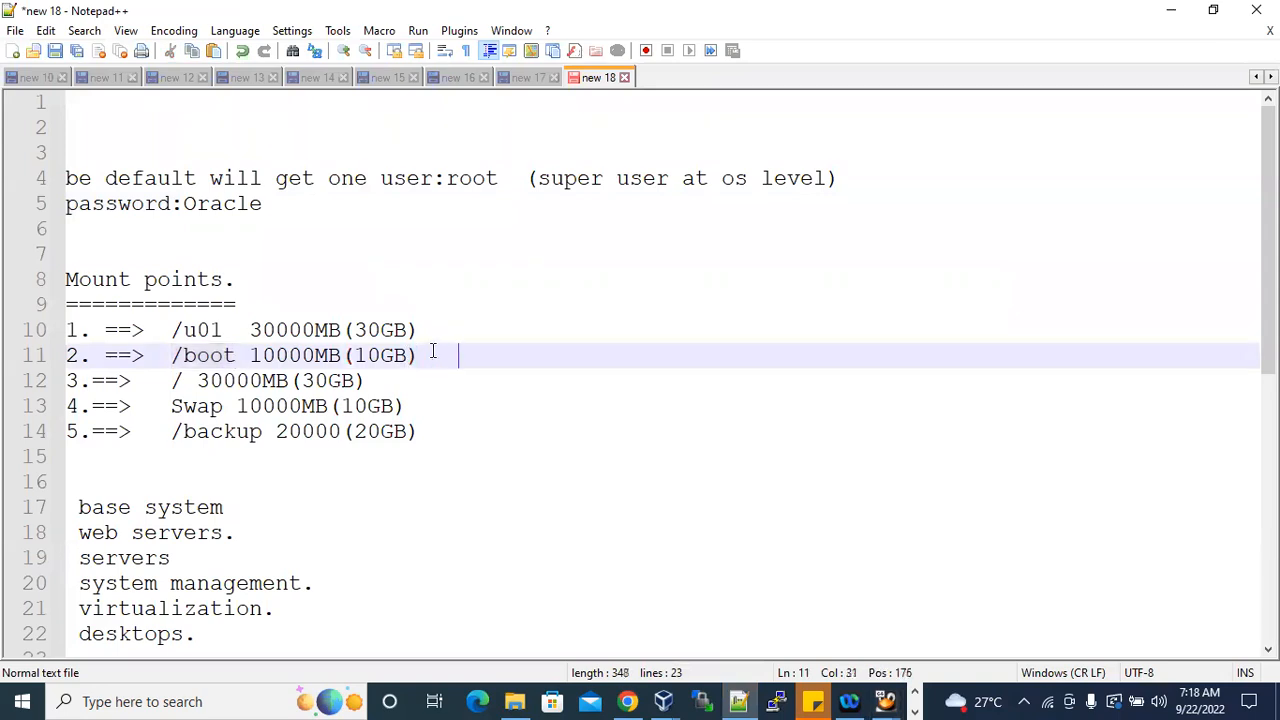
type("default on")
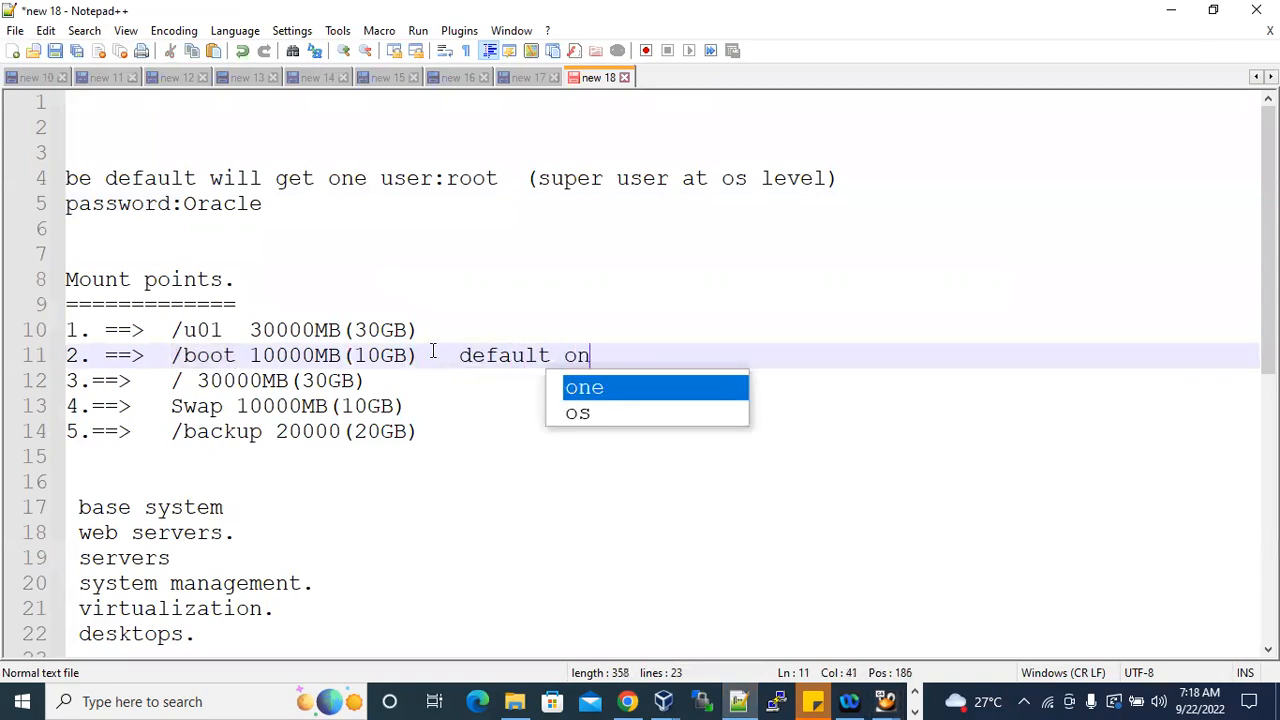
type("e its existing")
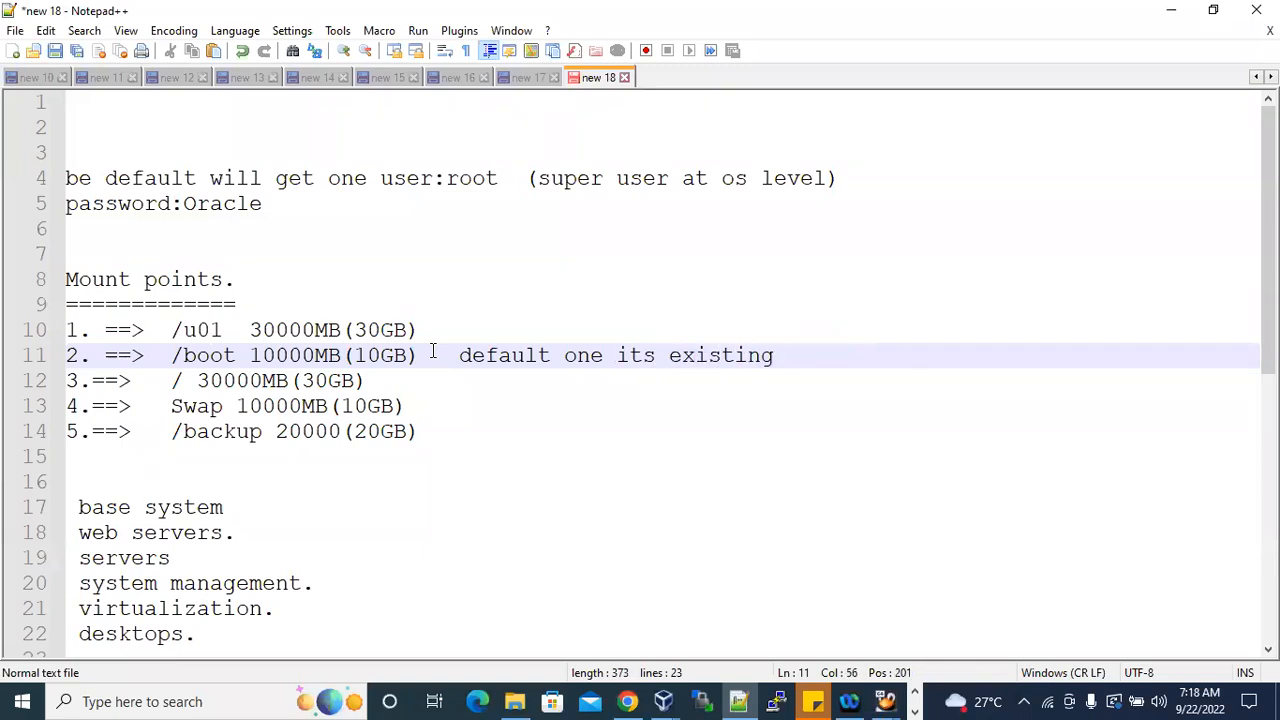
left_click_drag(172, 356, 428, 362)
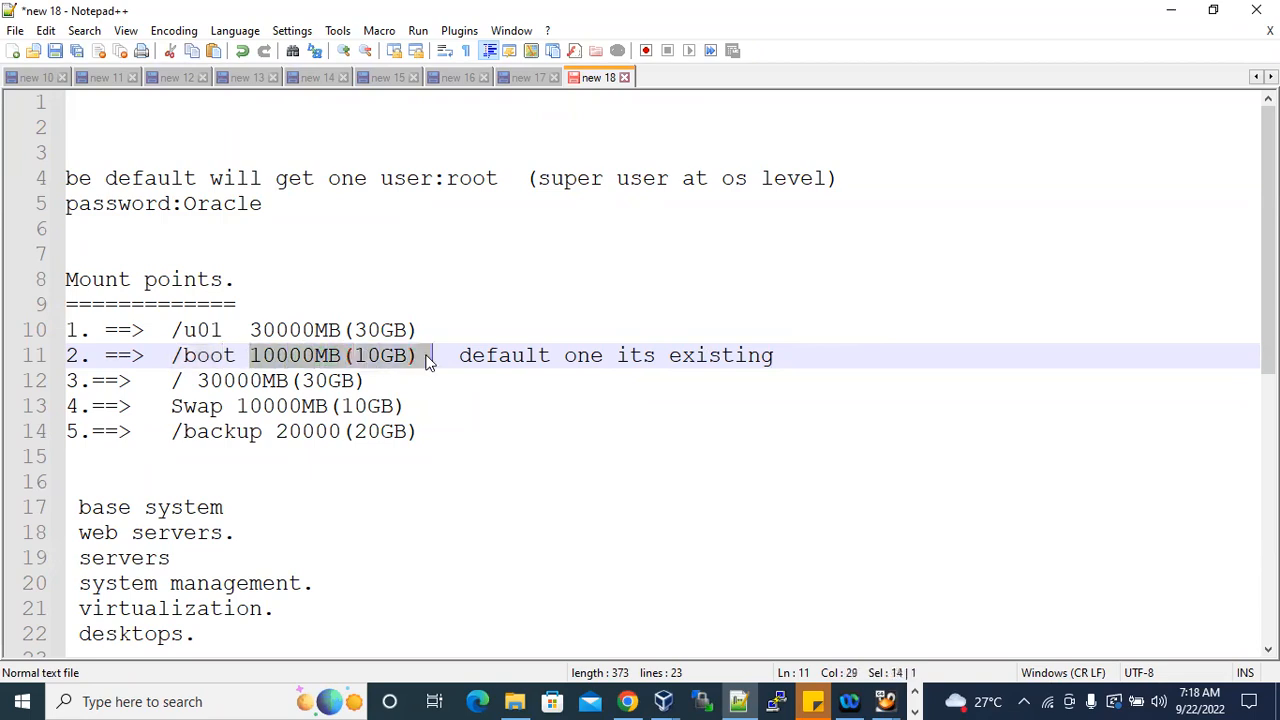
Annotate the / mount point line with "#root mount point and default its exitining".
left_click_drag(172, 381, 184, 382)
left_click(392, 380)
type("-")
key("BackSpace")
type("#")
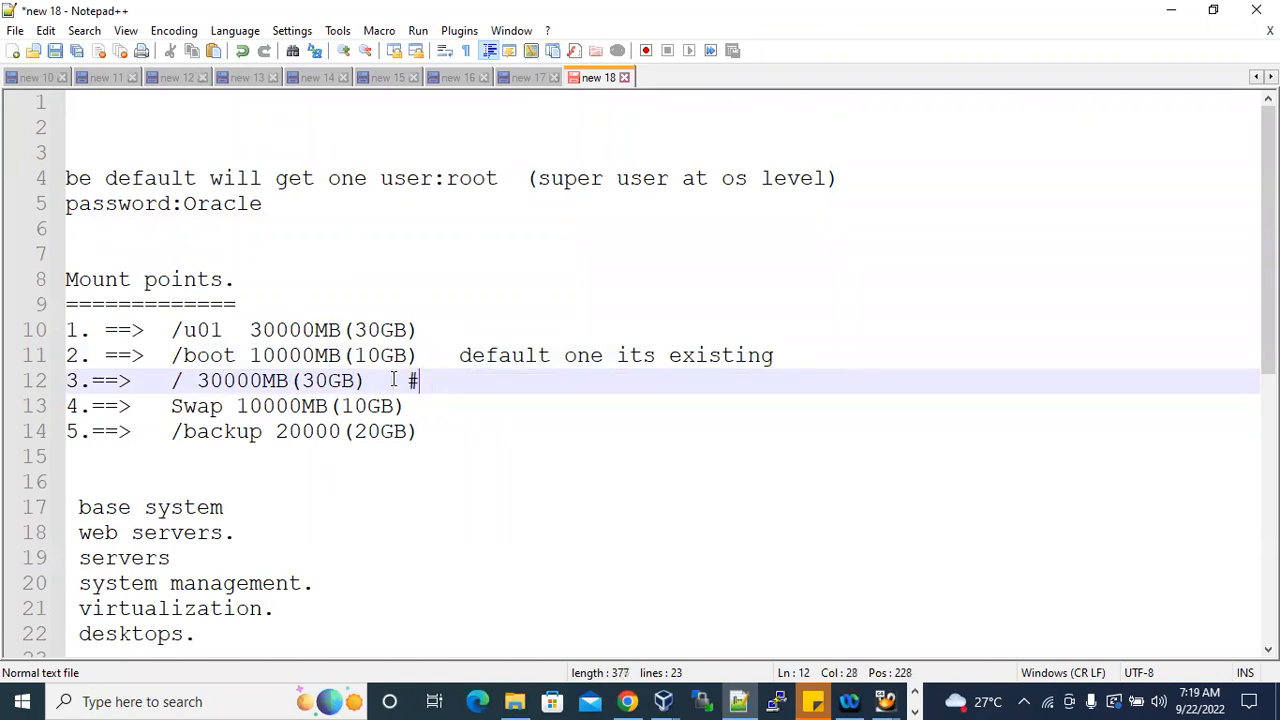
type("root mou")
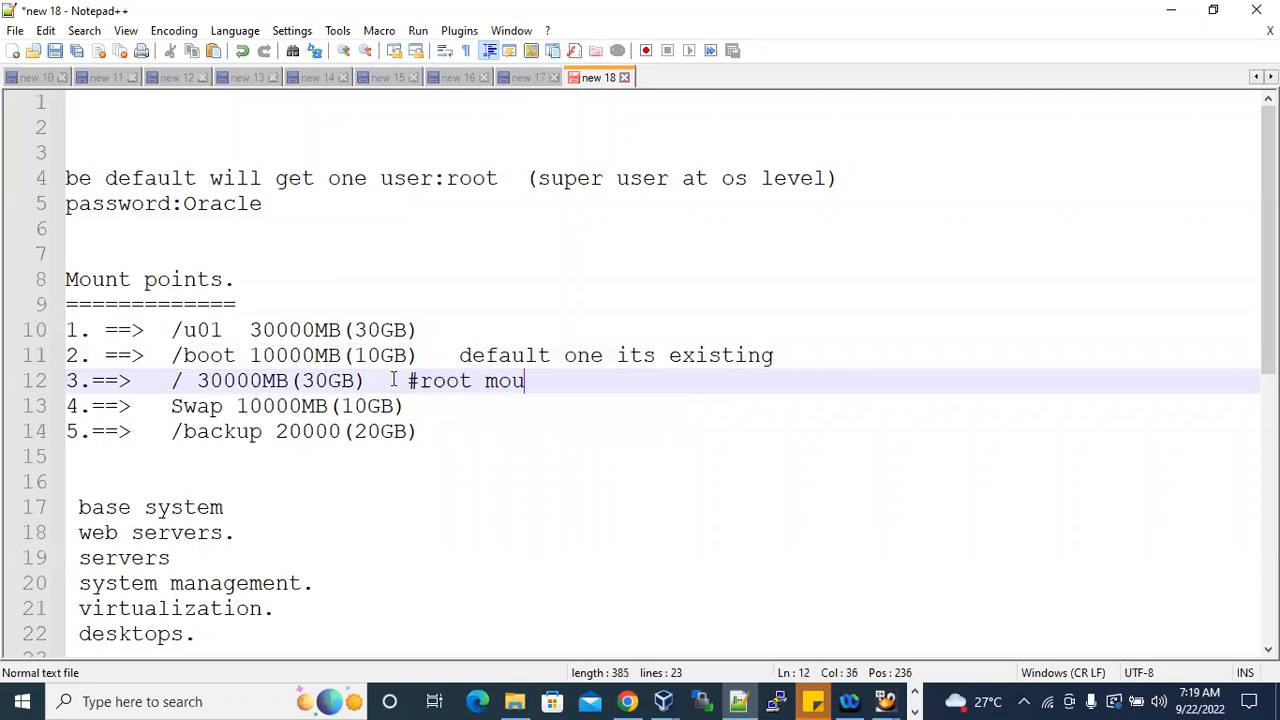
type("nt point ")
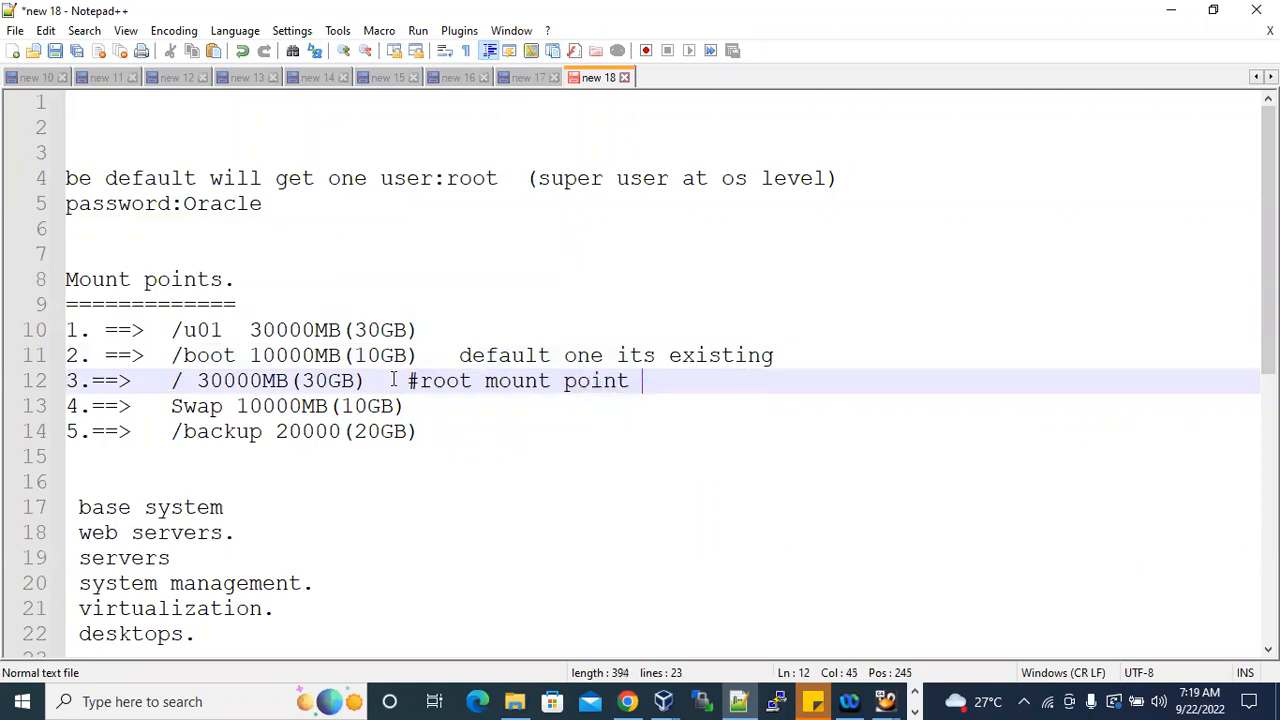
type("and de")
type("fa")
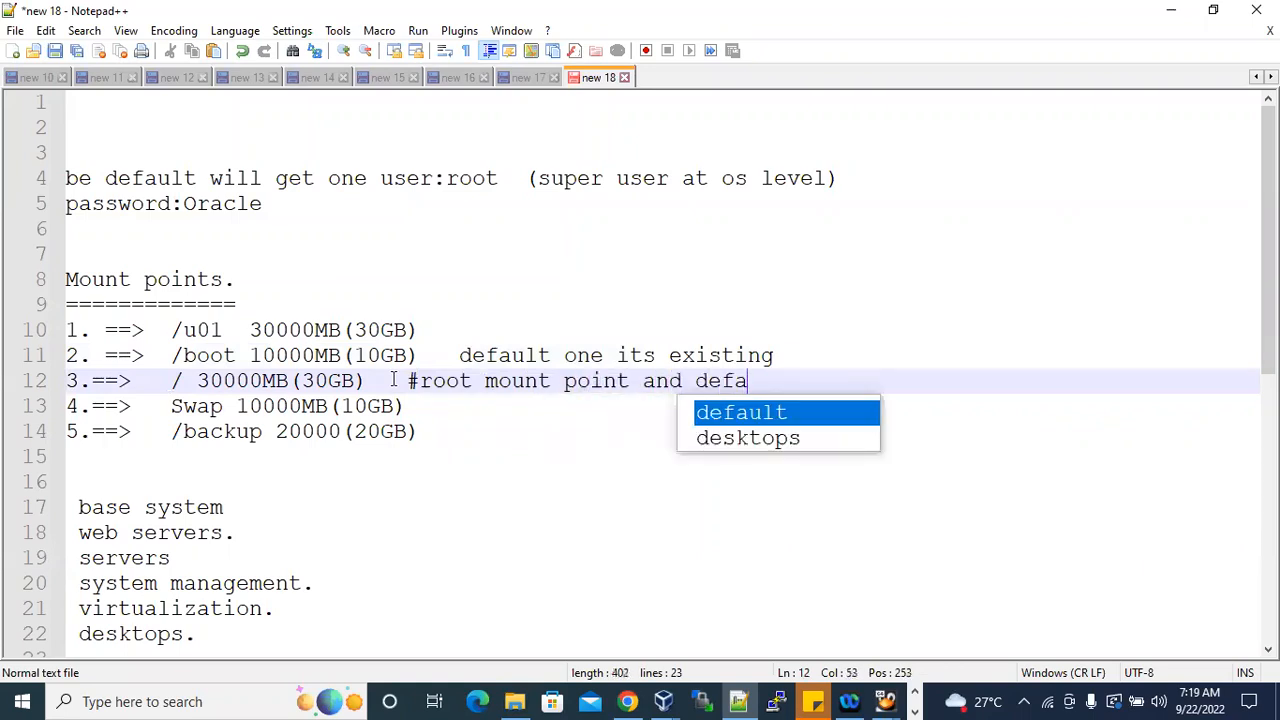
type("ult its exitin")
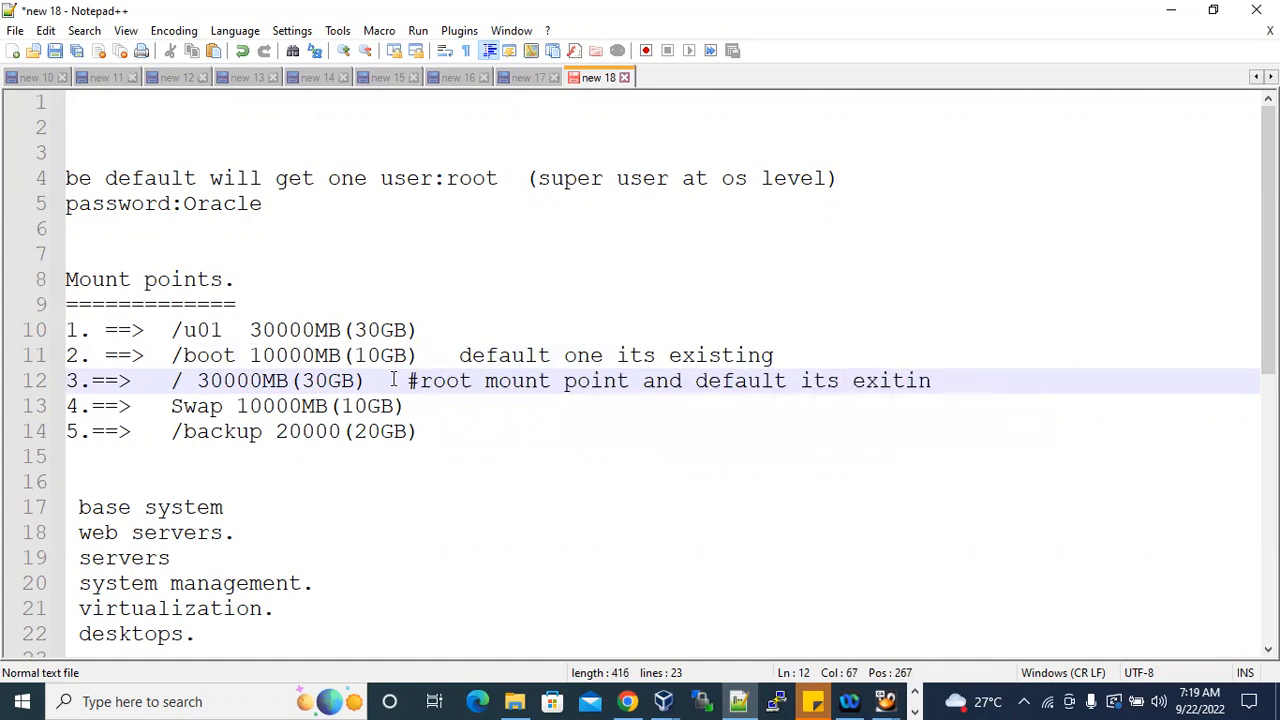
type("ing")
left_click_drag(171, 380, 356, 380)
Add the comment "# existing" to the Swap line in the mount point list.
left_click_drag(171, 406, 224, 406)
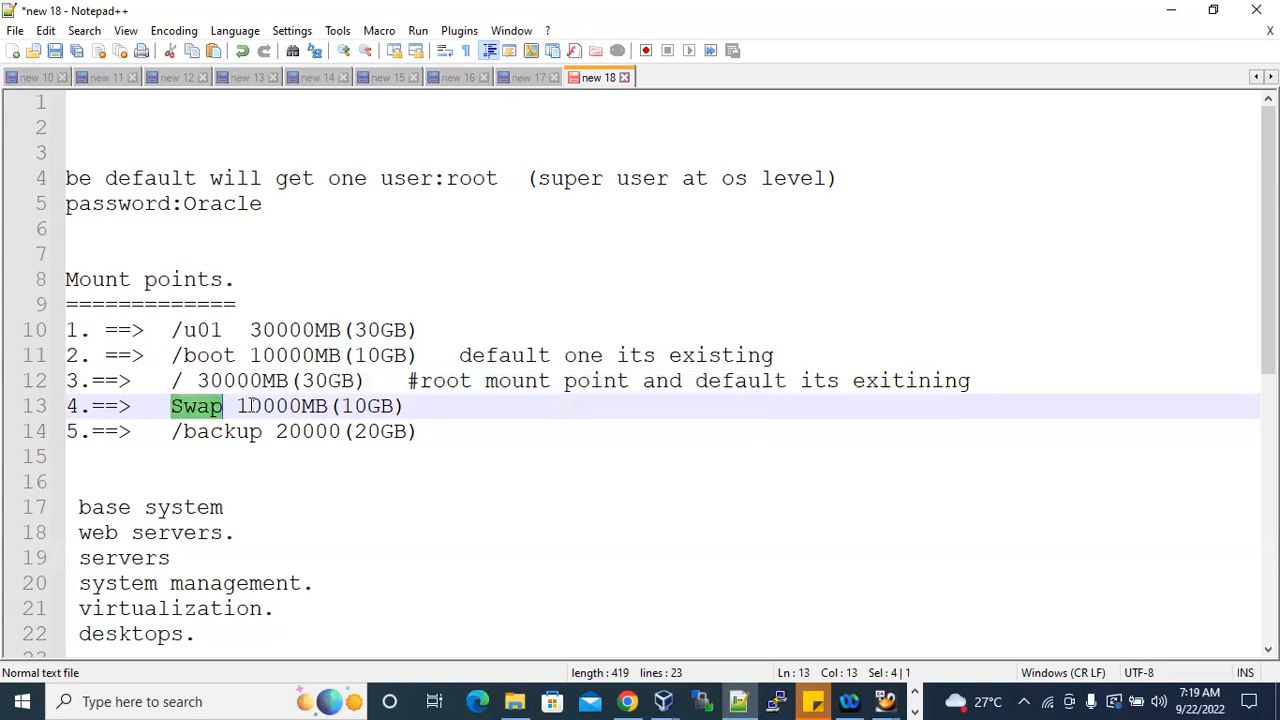
left_click(431, 404)
type("# exis")
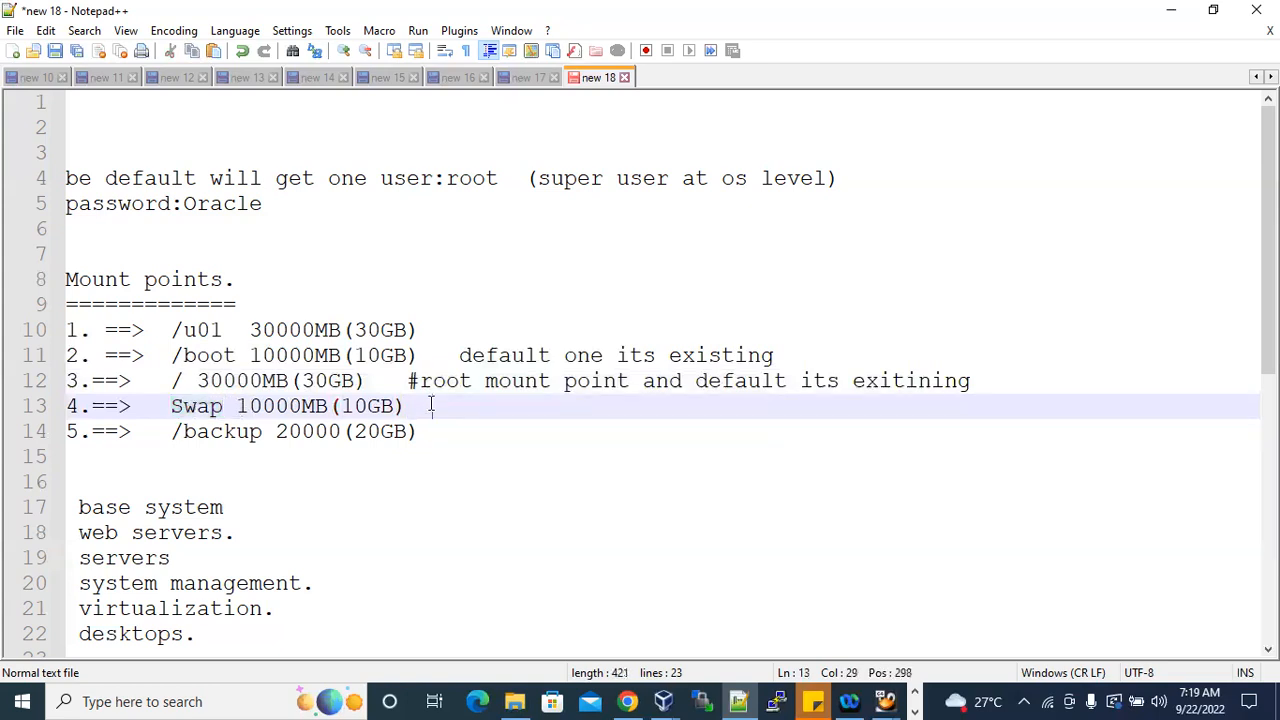
type("ting")
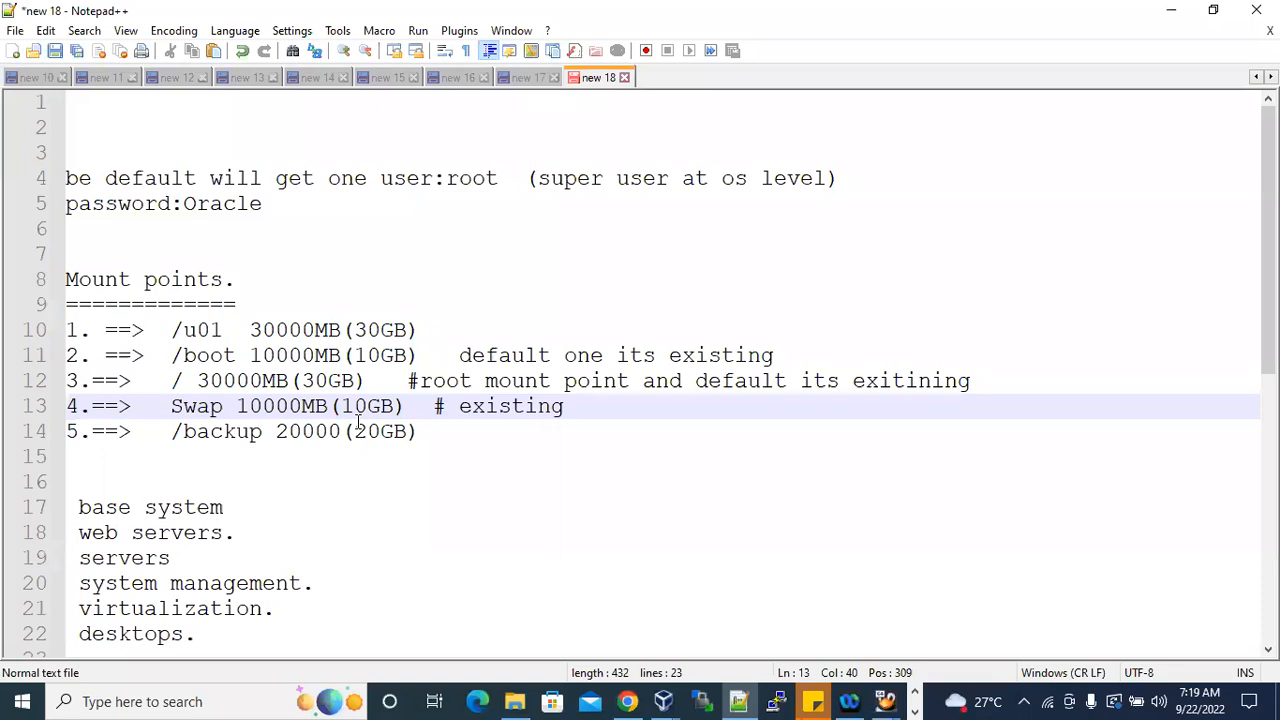
left_click_drag(341, 406, 394, 406)
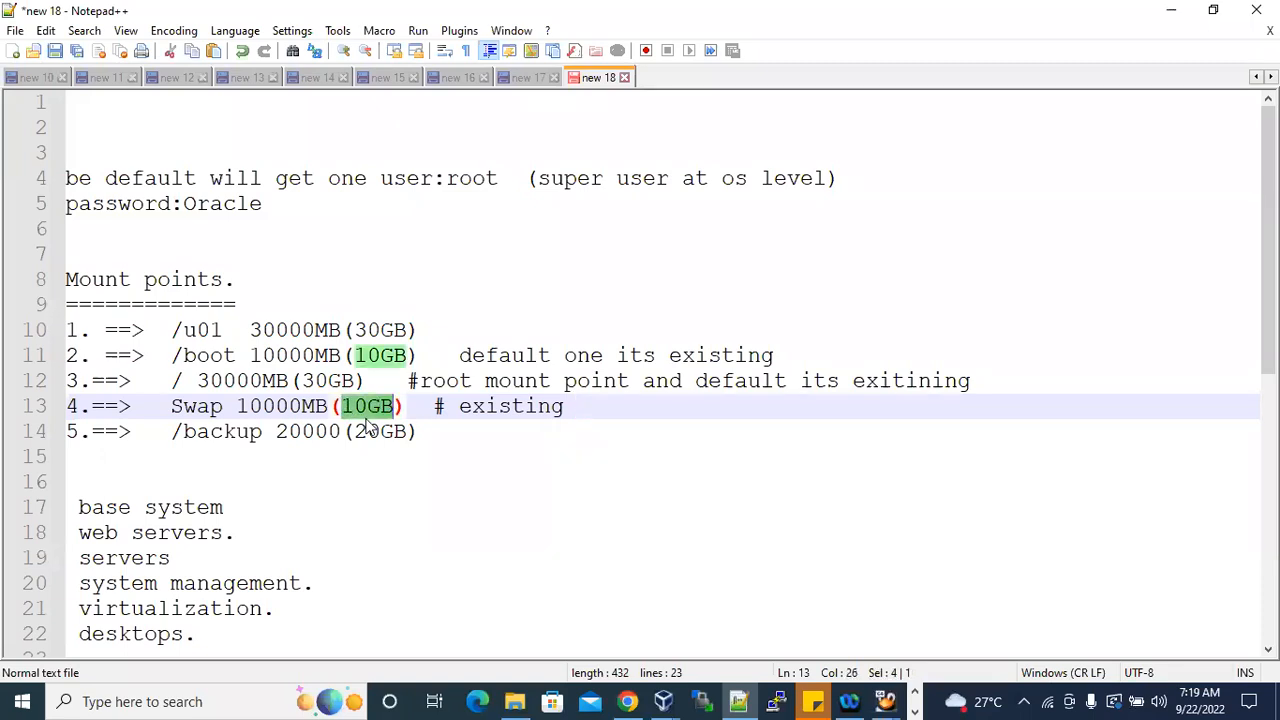
Add the comment "# this is for optional mount point." to the /backup line.
left_click_drag(172, 431, 357, 431)
left_click(450, 431)
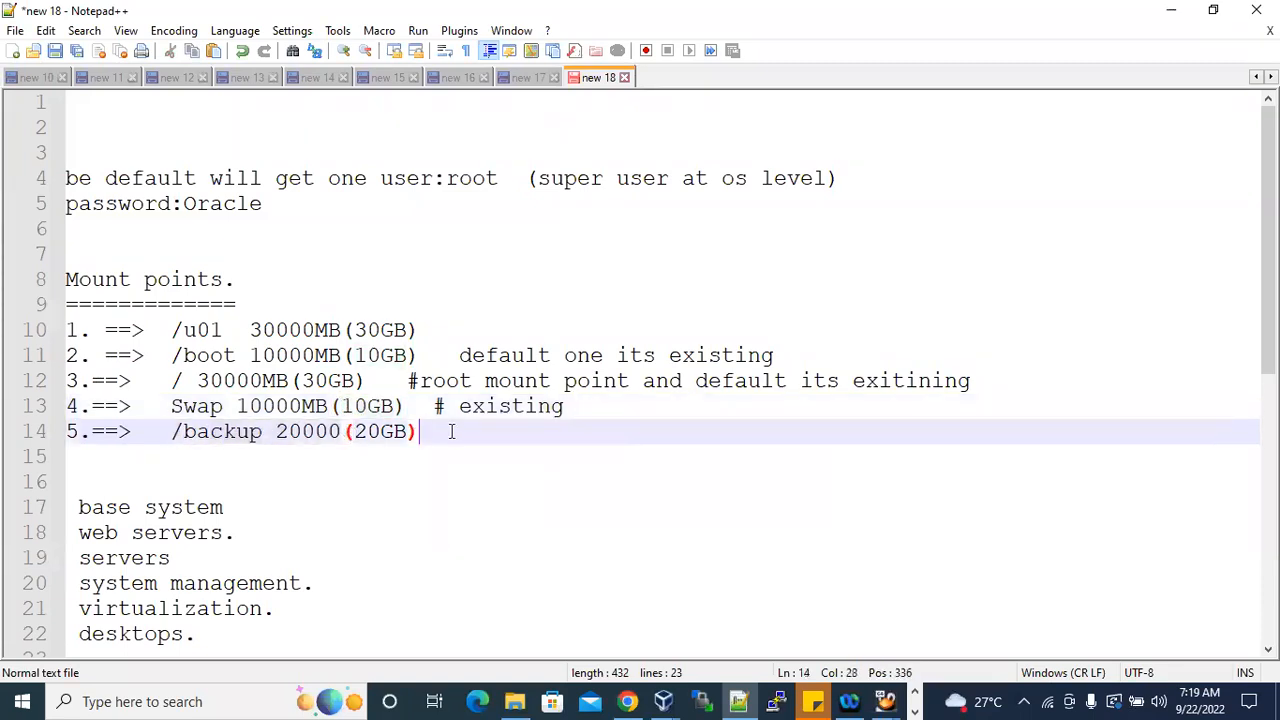
type("# thi")
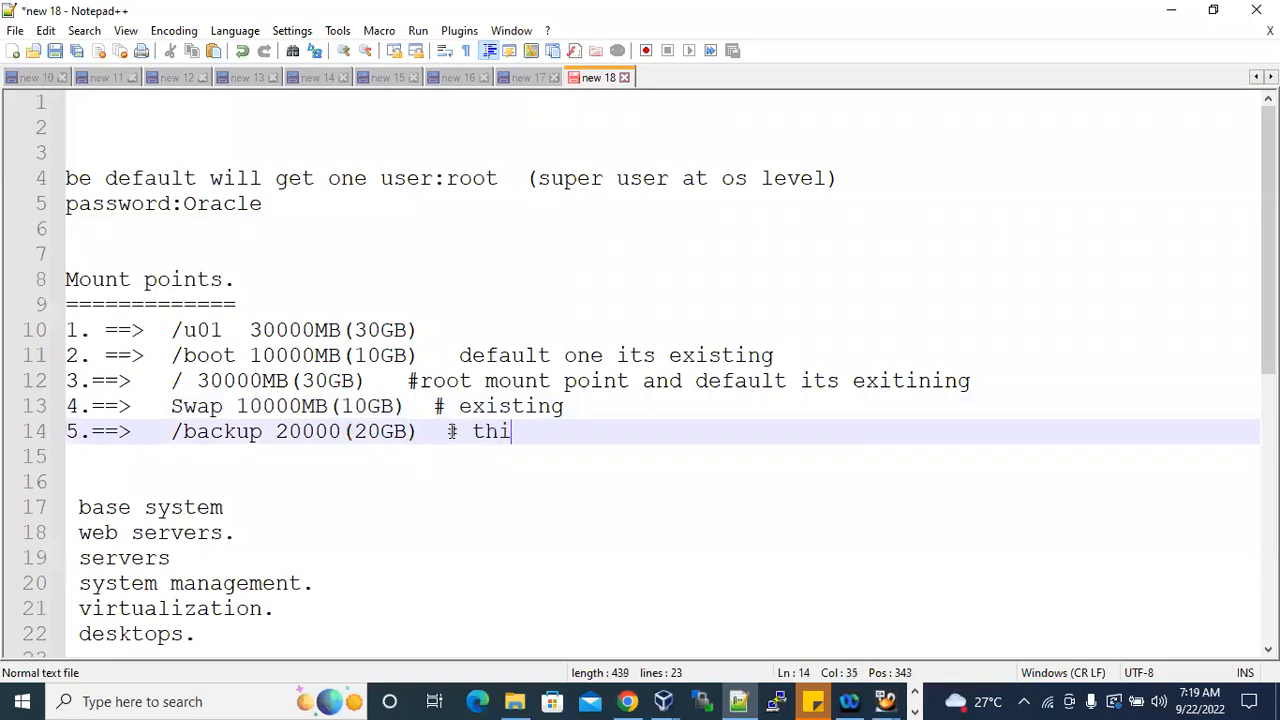
type("s is for ")
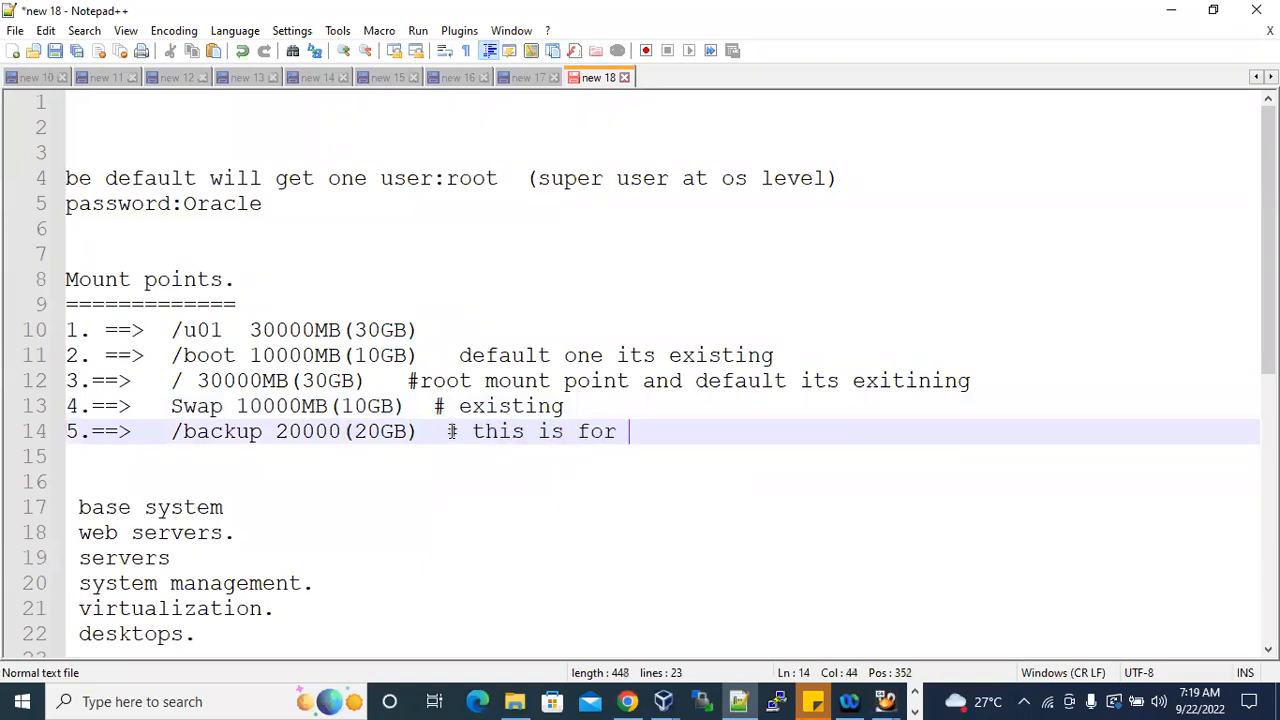
type("optional mount")
key("BackSpace")
key("BackSpace")
type("t point.")
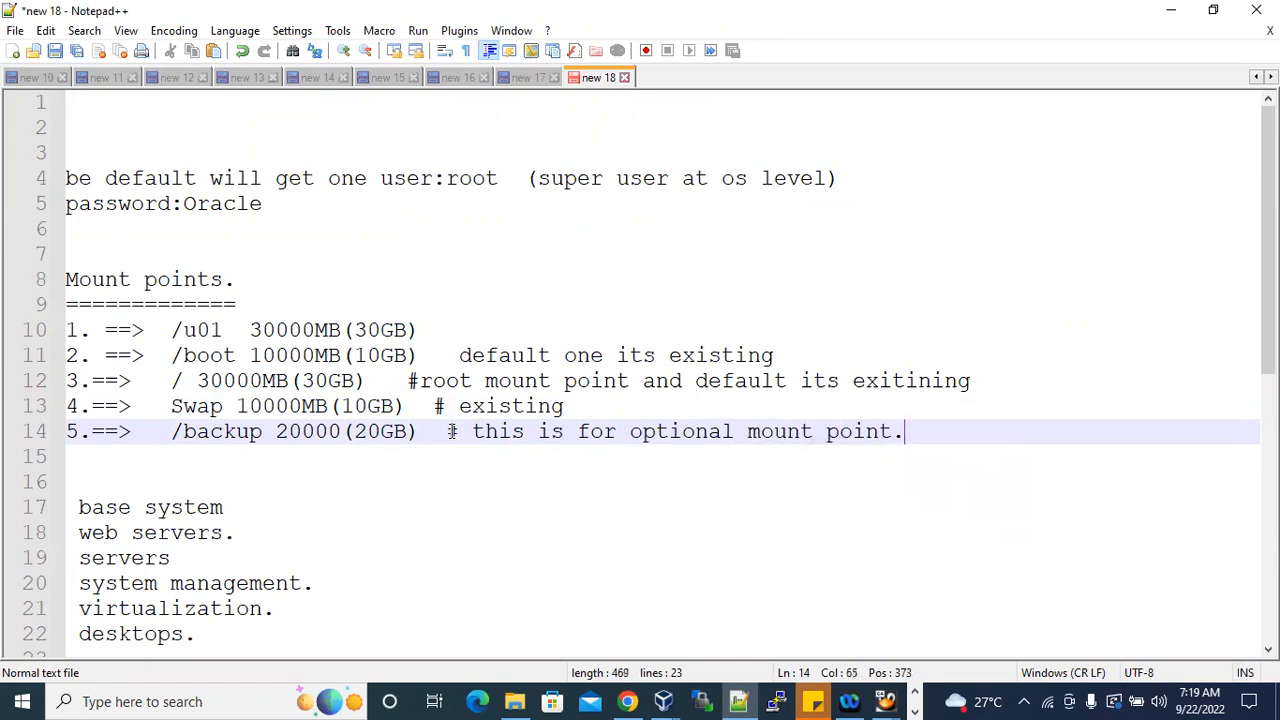
Review the annotated mount point list, comparing the optional /backup entry with the /u01, /boot, / and Swap entries.
left_click_drag(185, 431, 247, 436)
left_click(248, 434)
left_click_drag(172, 432, 262, 434)
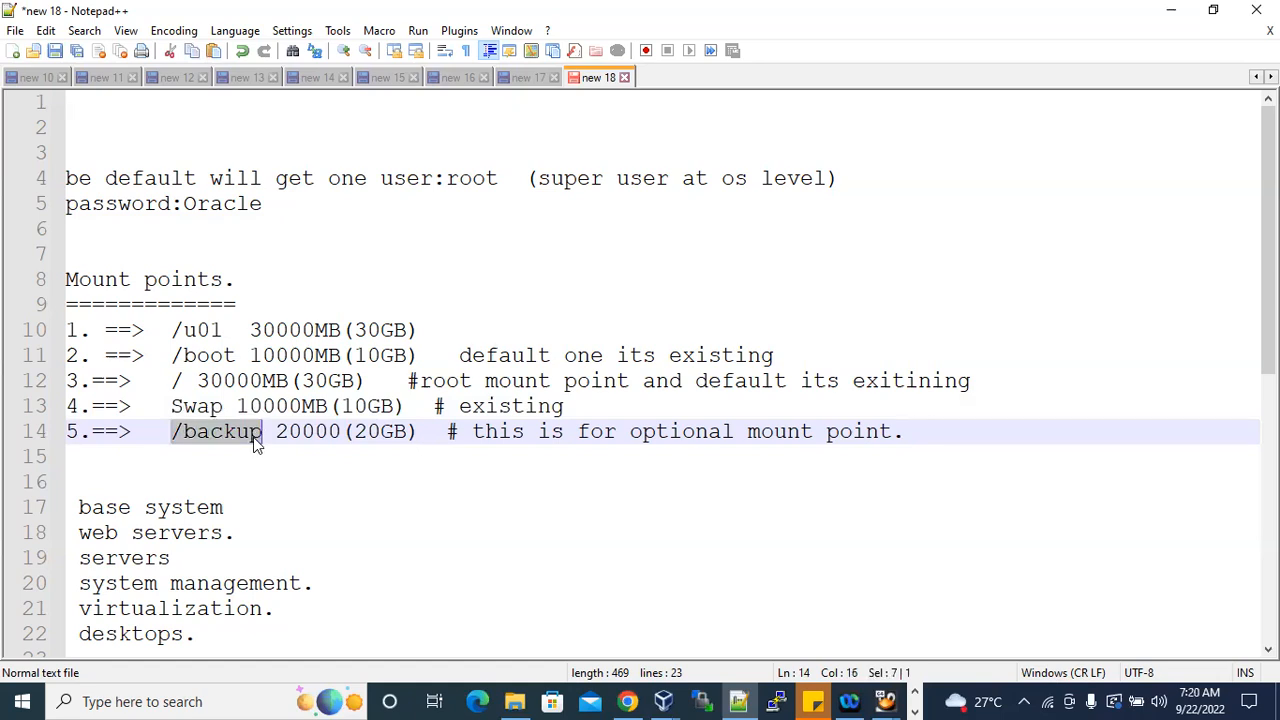
left_click_drag(170, 330, 418, 330)
left_click(428, 318)
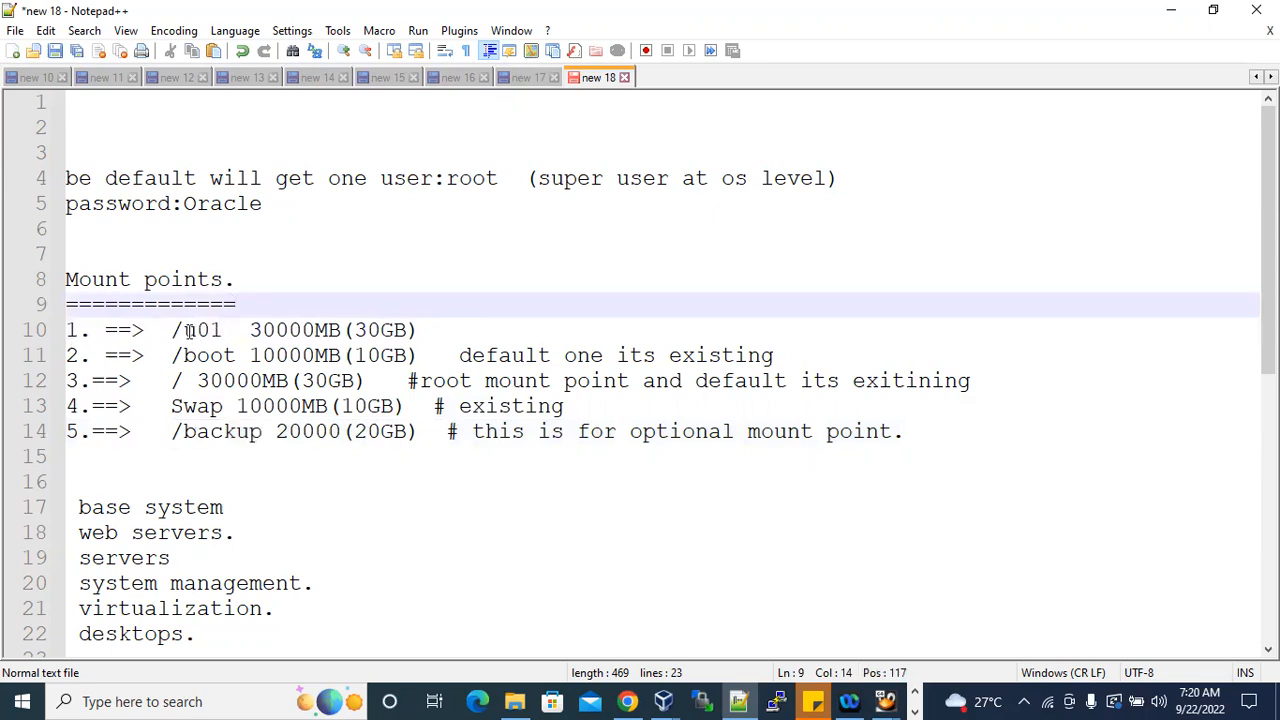
left_click_drag(171, 330, 235, 330)
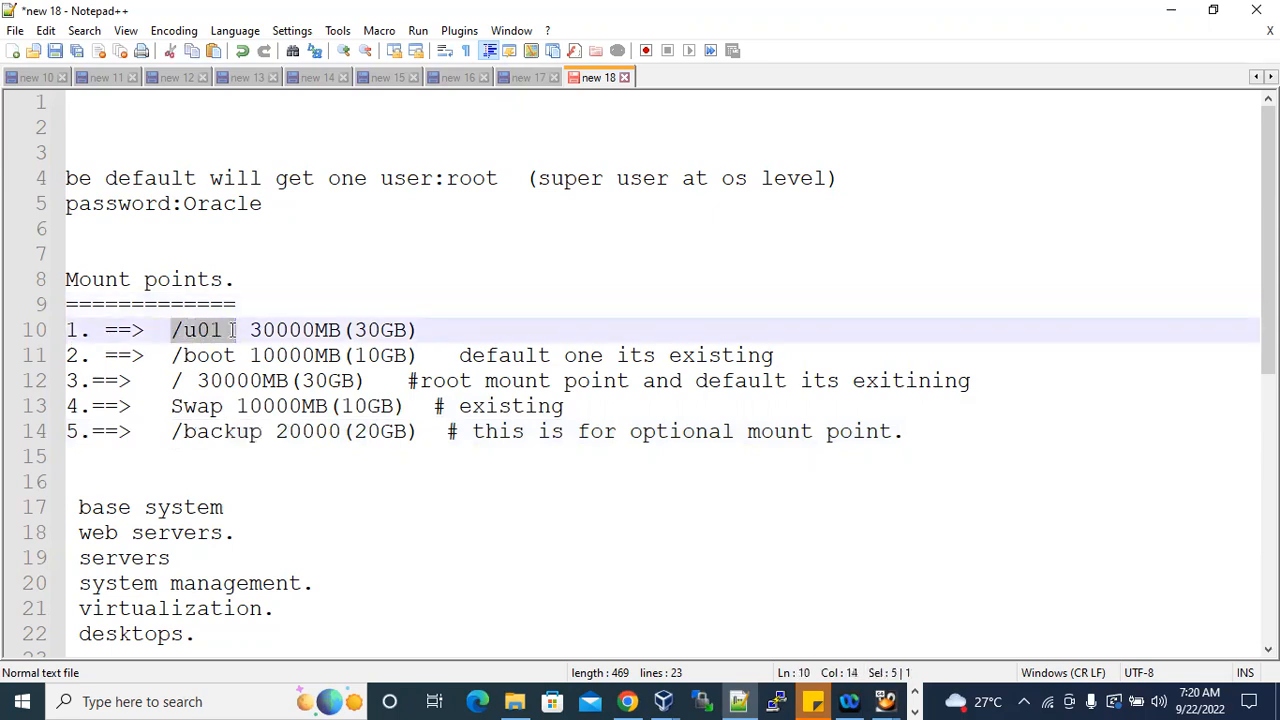
left_click_drag(172, 355, 235, 355)
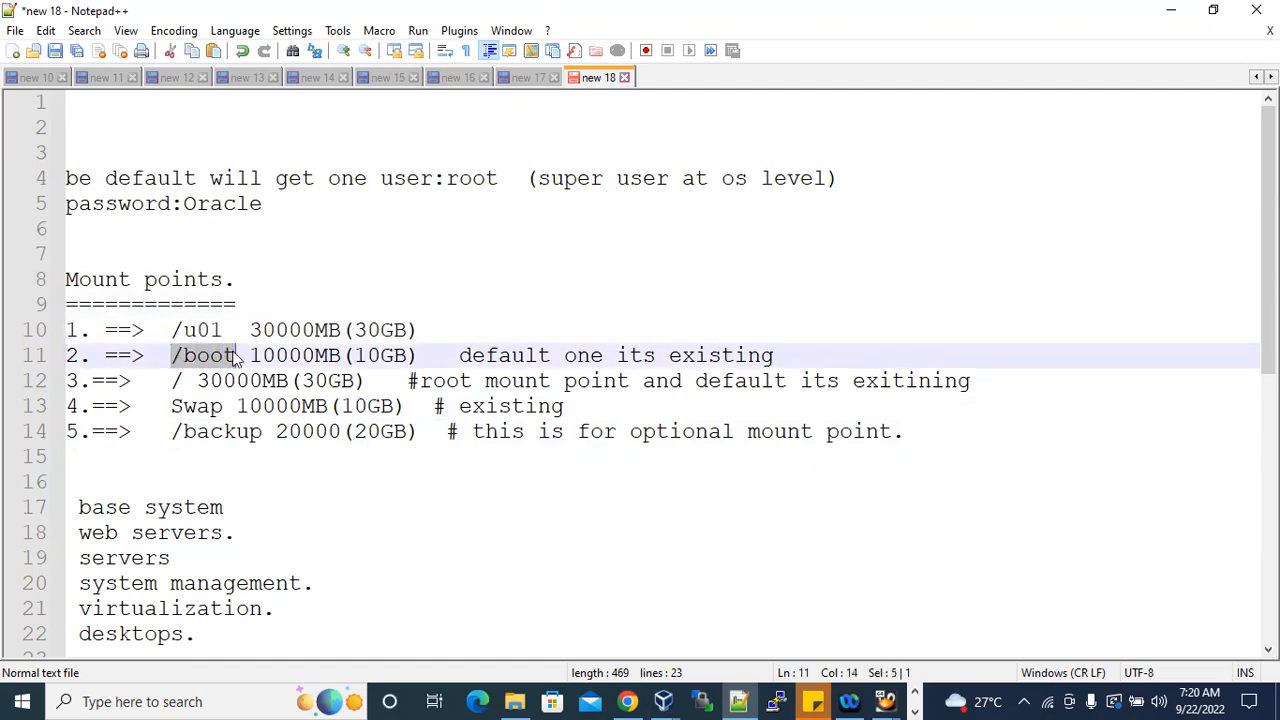
left_click(288, 356)
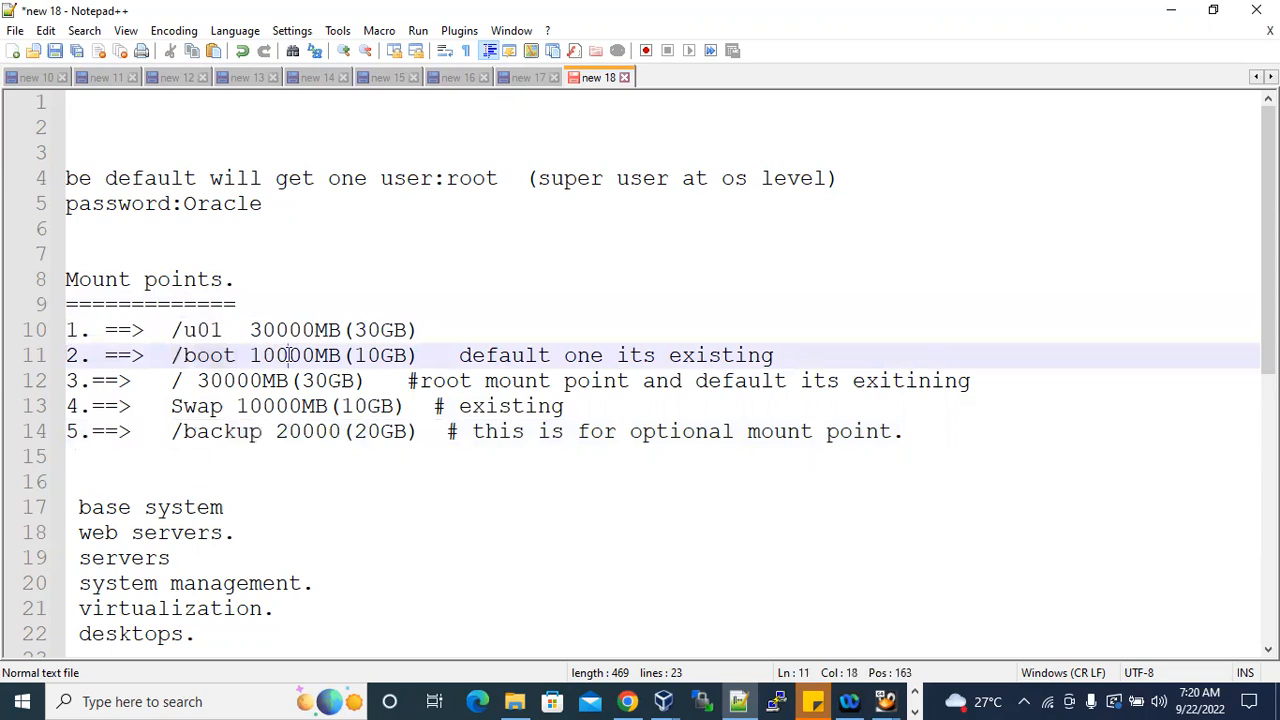
left_click_drag(172, 355, 222, 406)
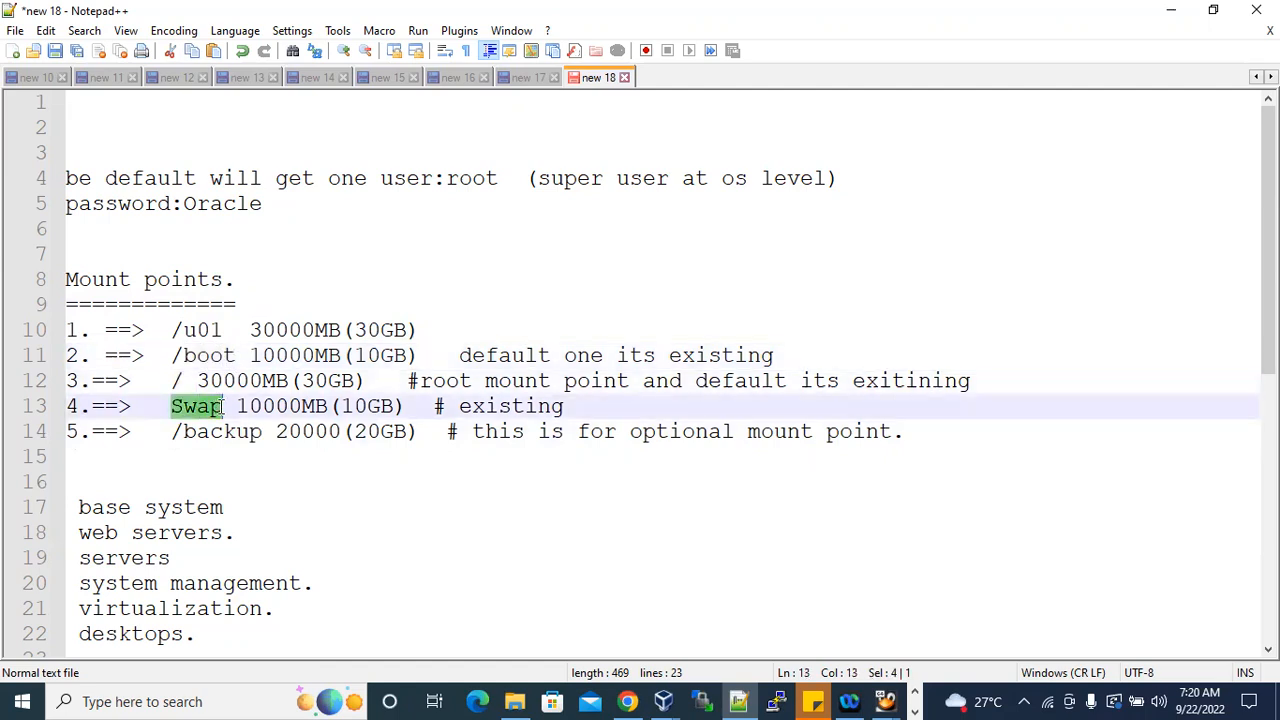
left_click_drag(172, 330, 588, 407)
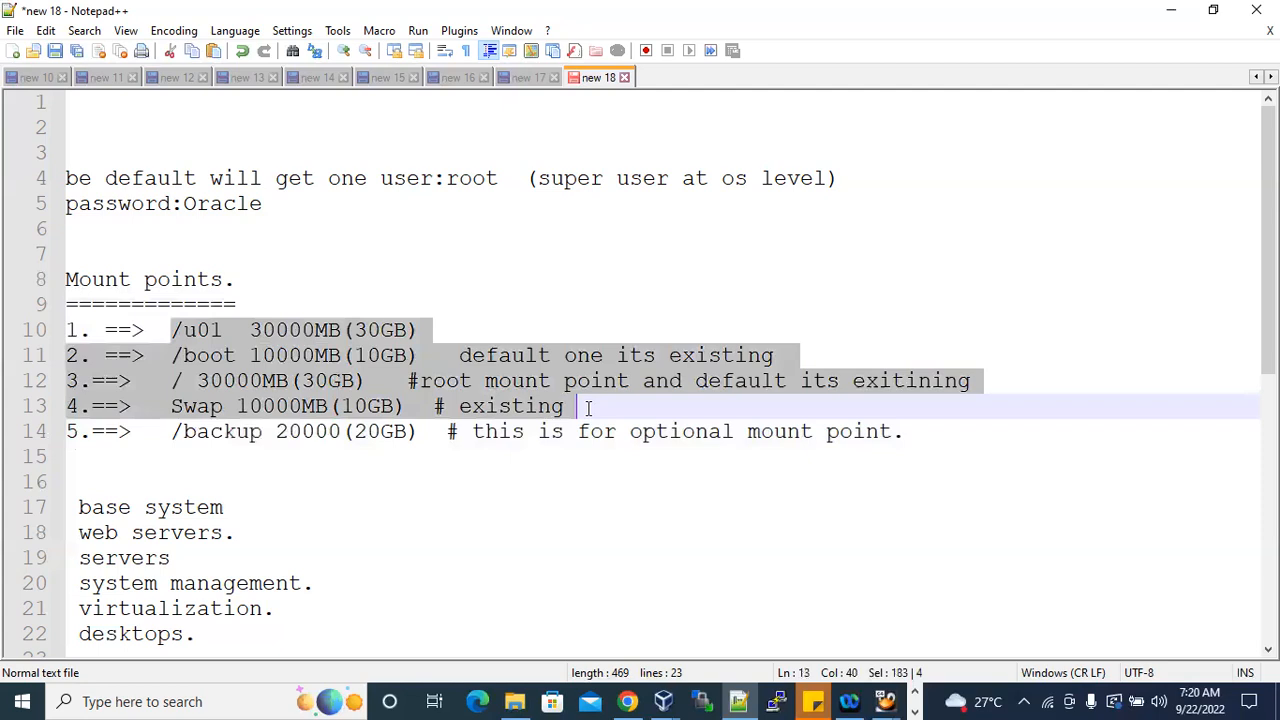
left_click_drag(172, 431, 262, 431)
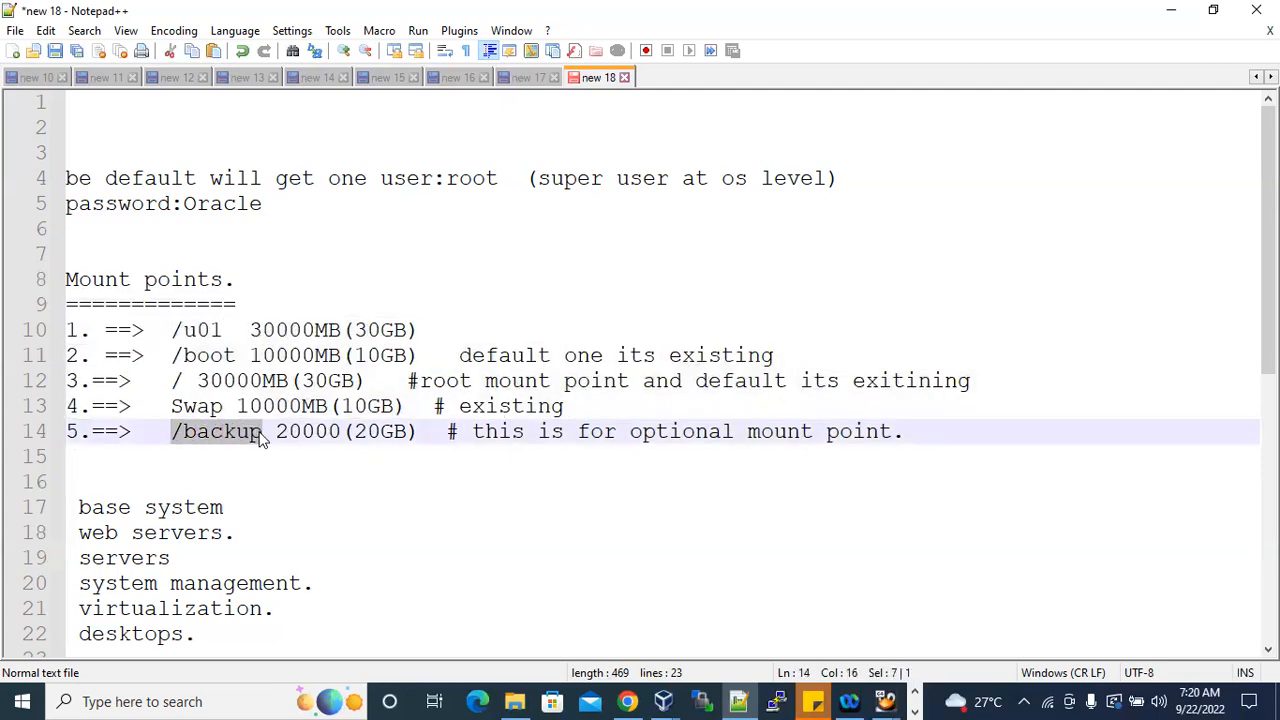
left_click_drag(172, 330, 944, 436)
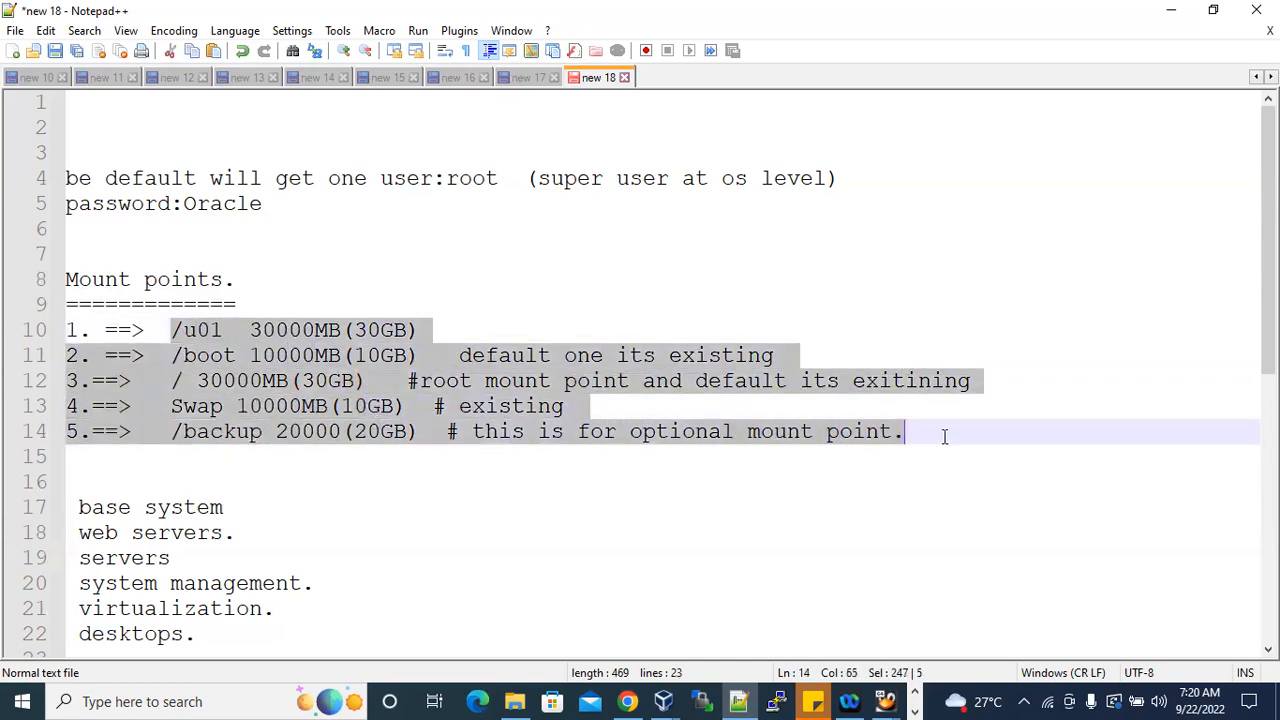
Append the total size "100GB." to the "Mount points." heading.
left_click(248, 279)
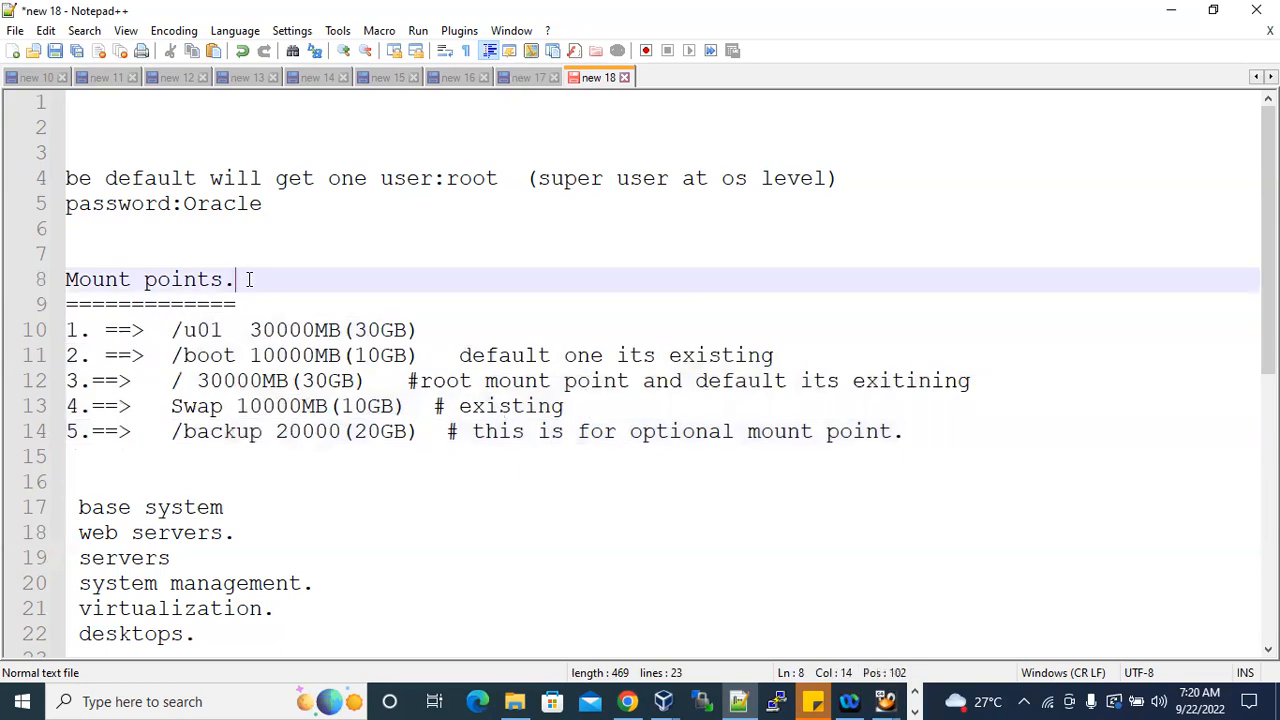
type("100GB.")
Check the size of each of the five mount points against the total size in the heading.
left_click_drag(156, 330, 448, 333)
left_click_drag(160, 355, 424, 358)
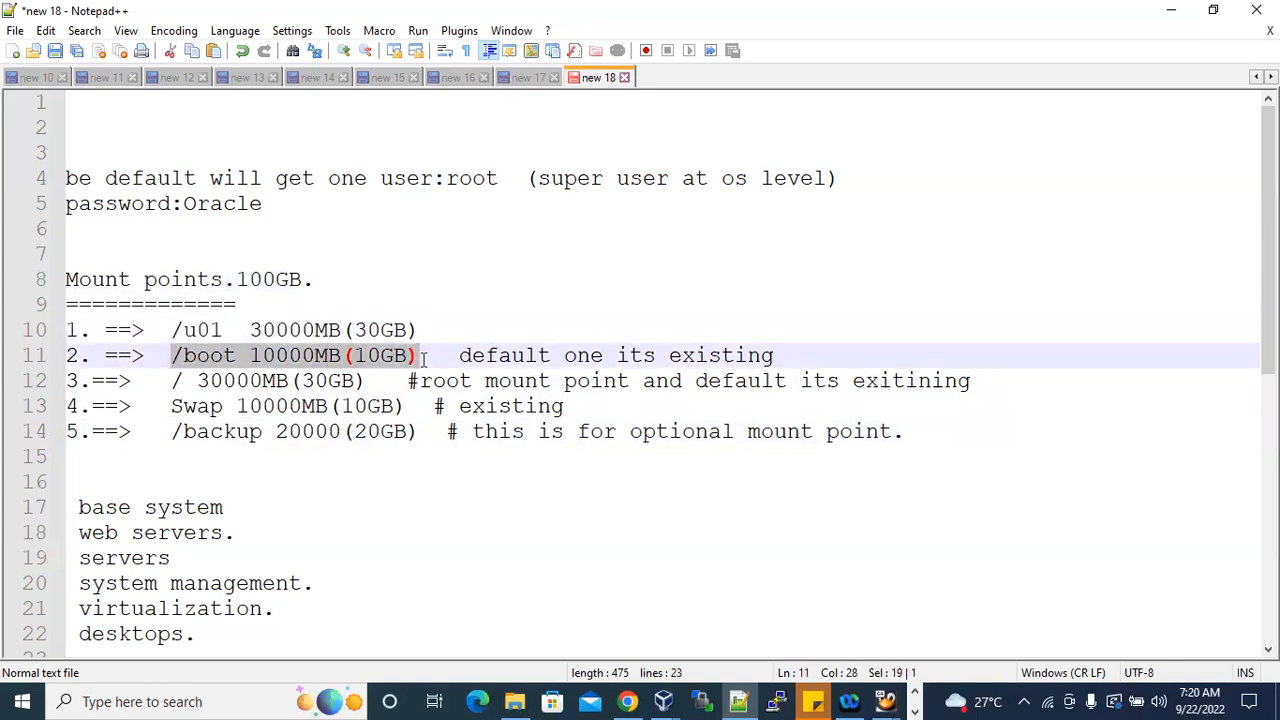
left_click_drag(170, 381, 370, 378)
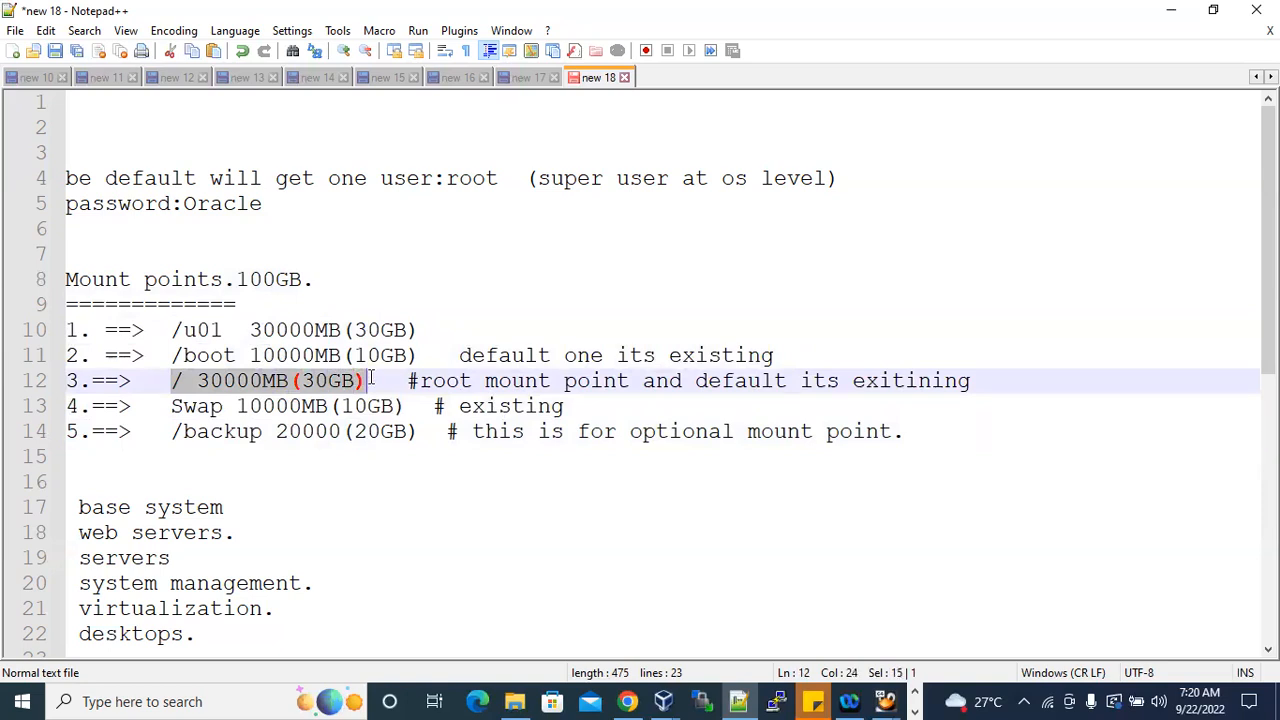
left_click_drag(168, 406, 392, 406)
left_click(171, 431)
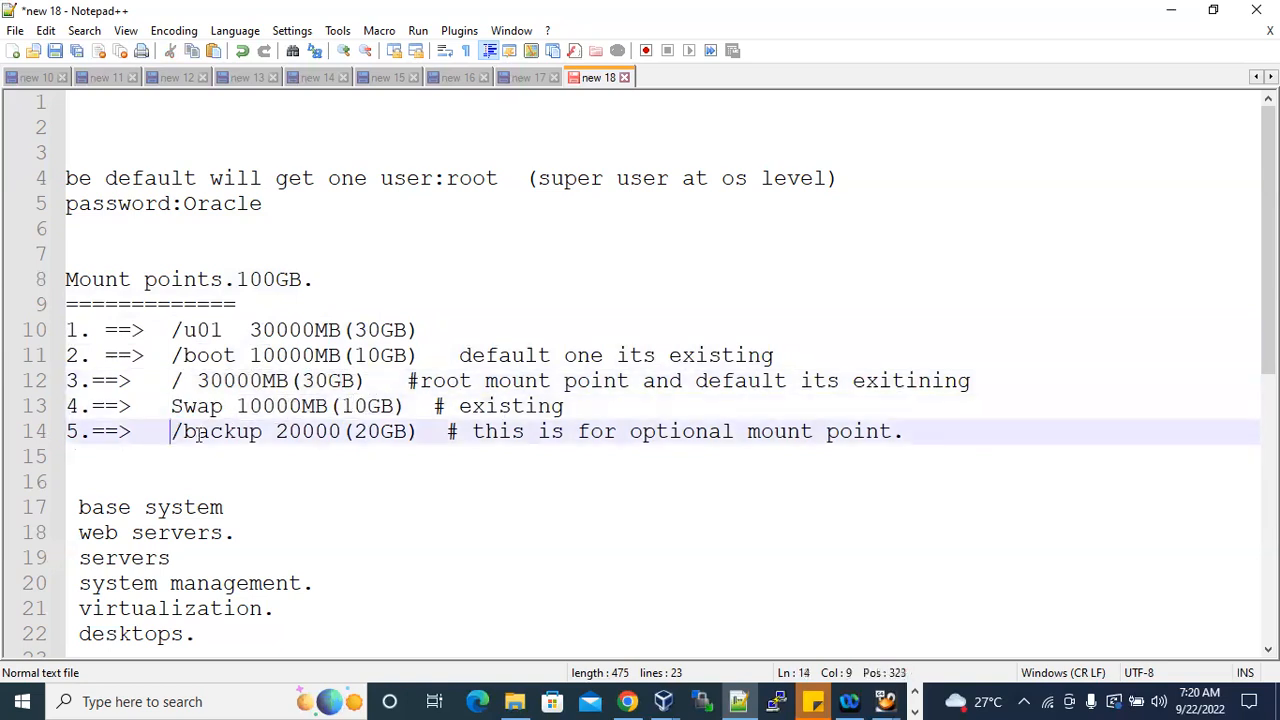
left_click(405, 431, "shift")
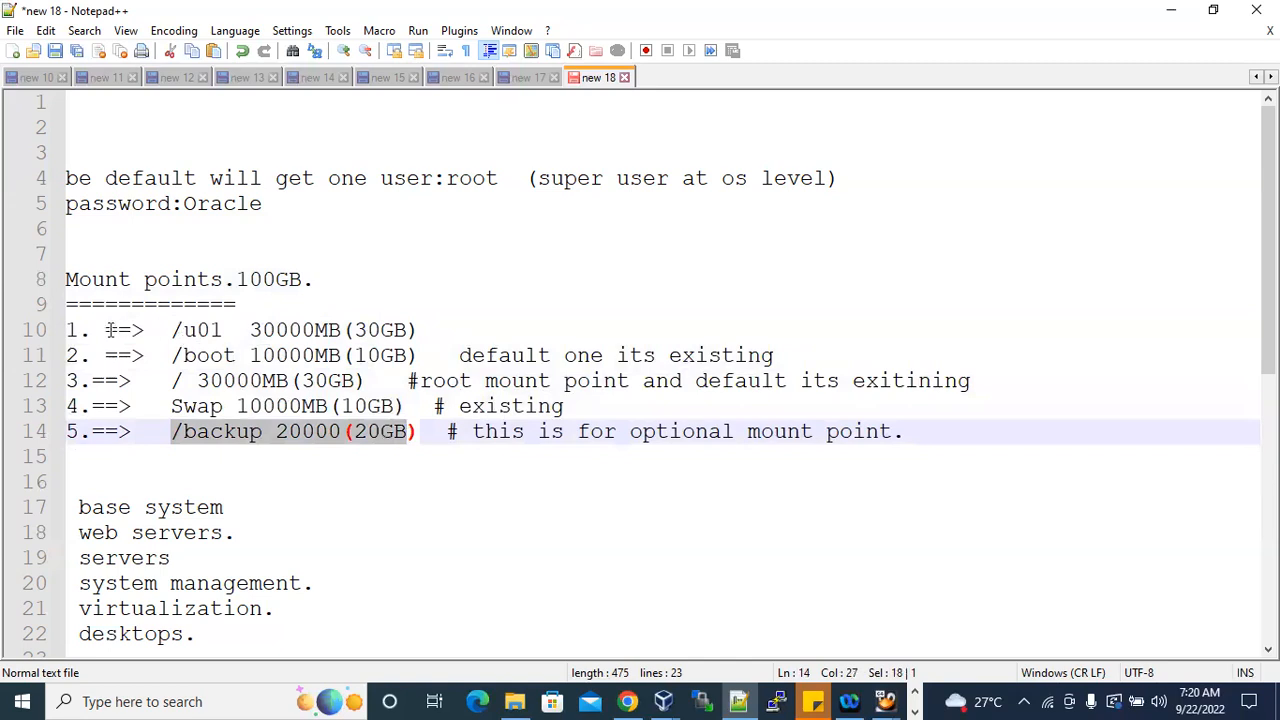
left_click_drag(66, 330, 909, 433)
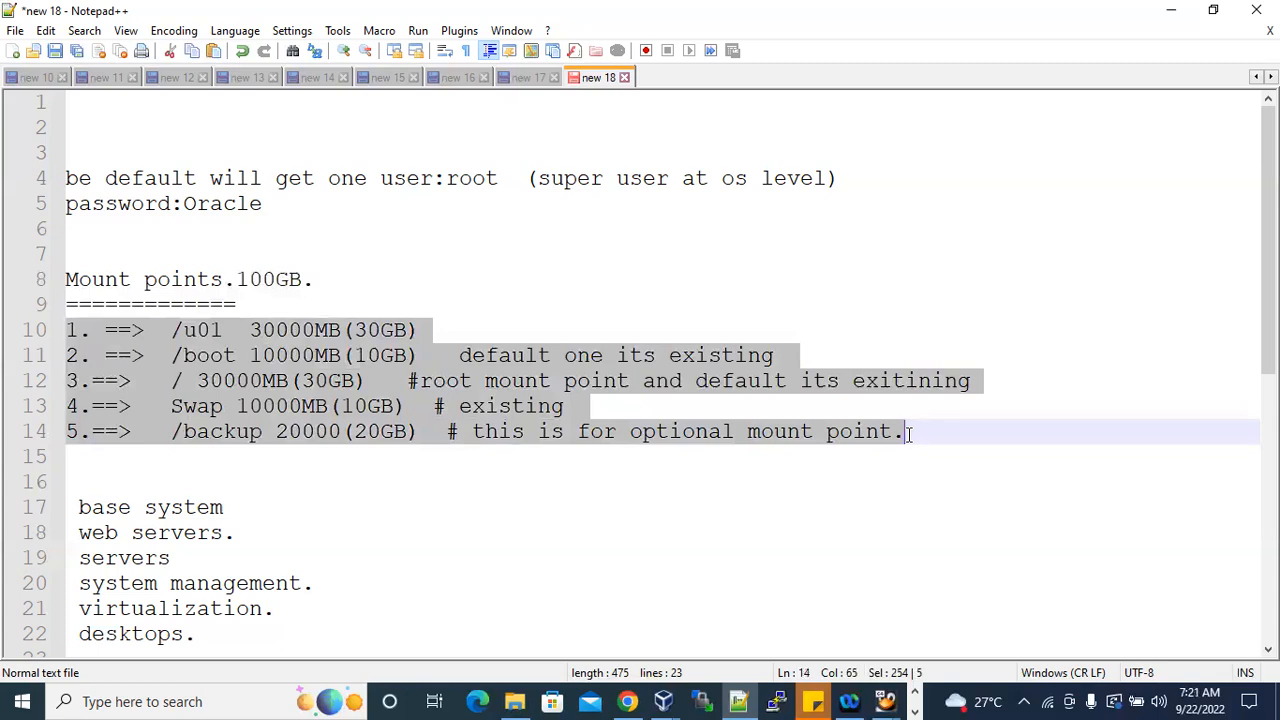
left_click_drag(223, 280, 303, 281)
left_click_drag(251, 330, 389, 330)
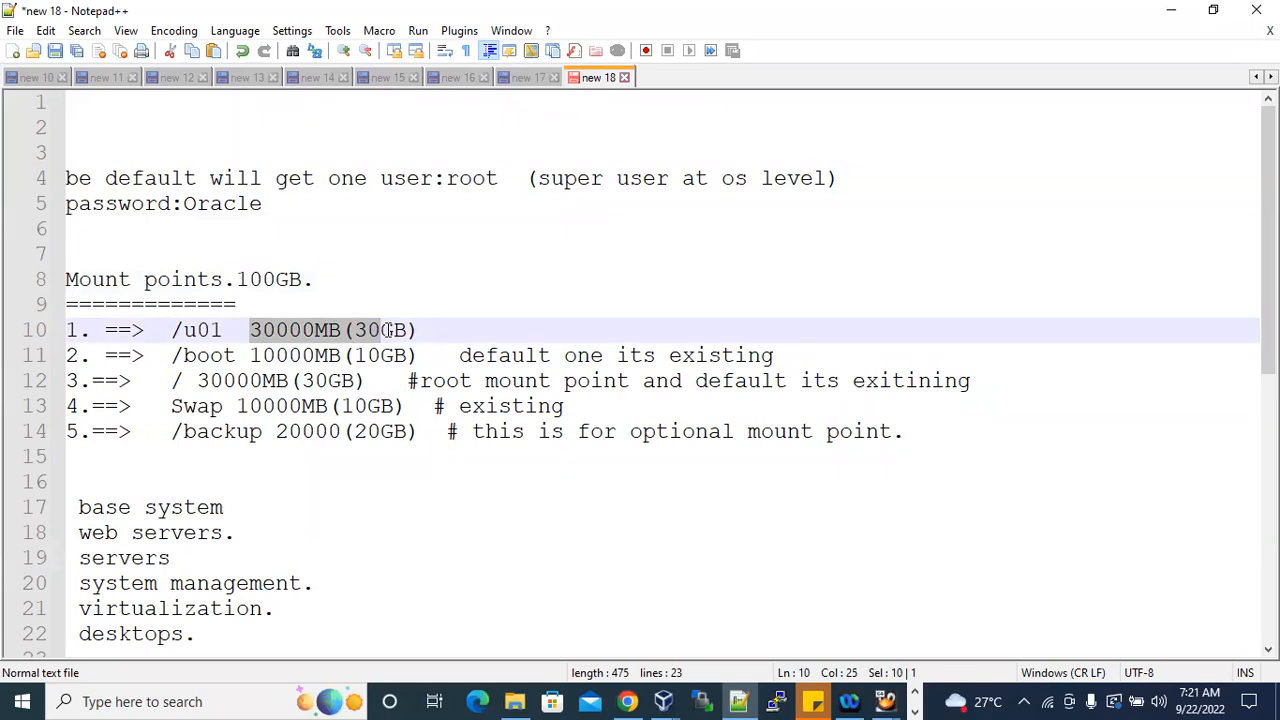
Compare the complete list of five mount points with the 100GB total in the "Mount points." heading.
left_click(248, 330)
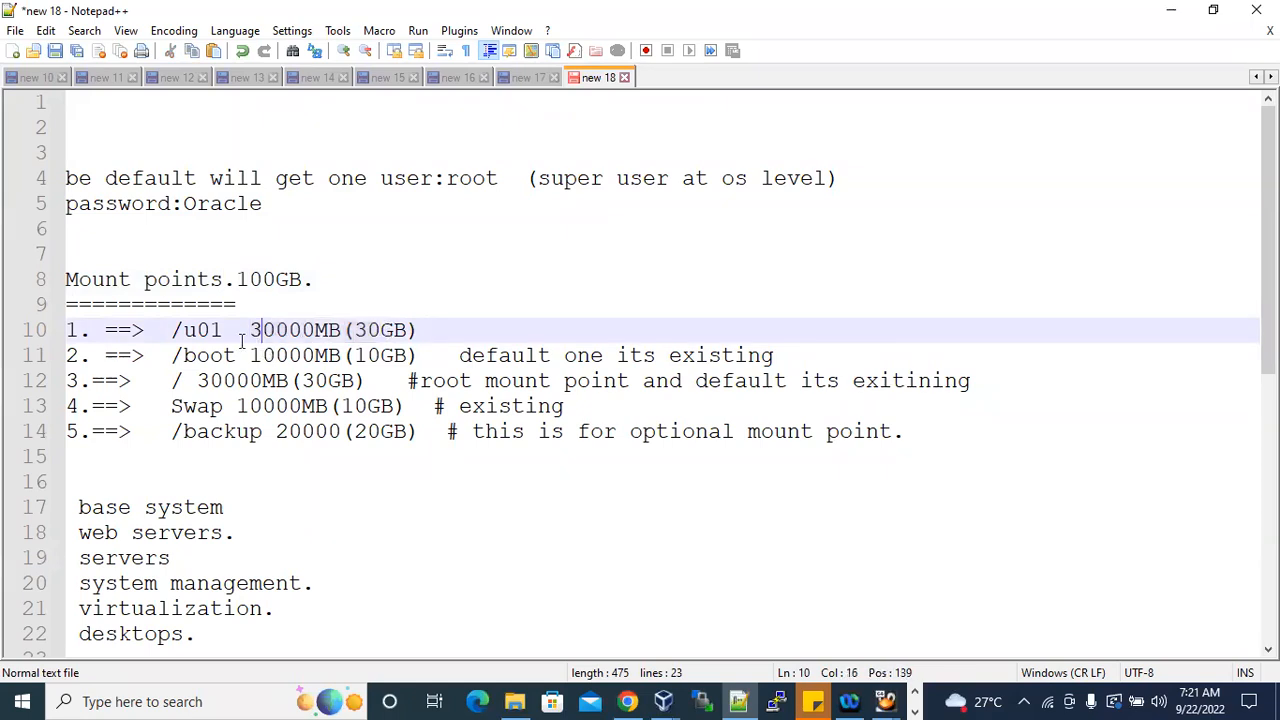
left_click_drag(148, 330, 905, 432)
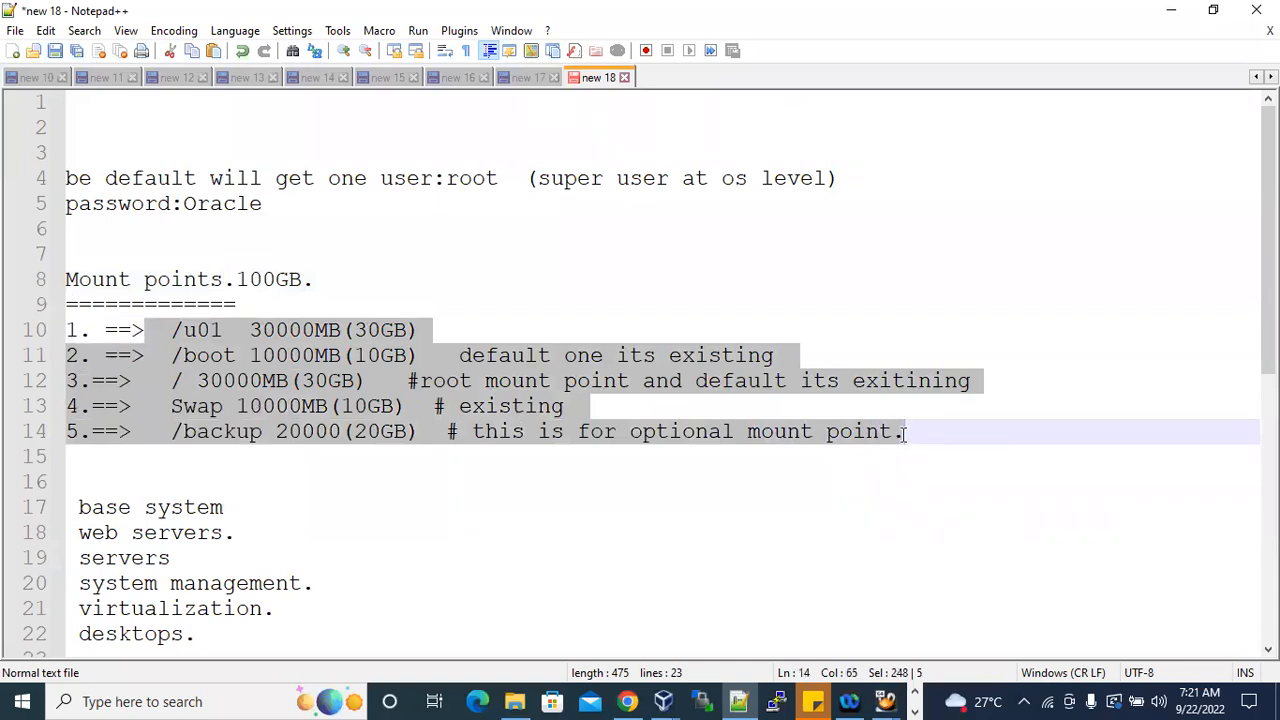
left_click_drag(236, 280, 305, 284)
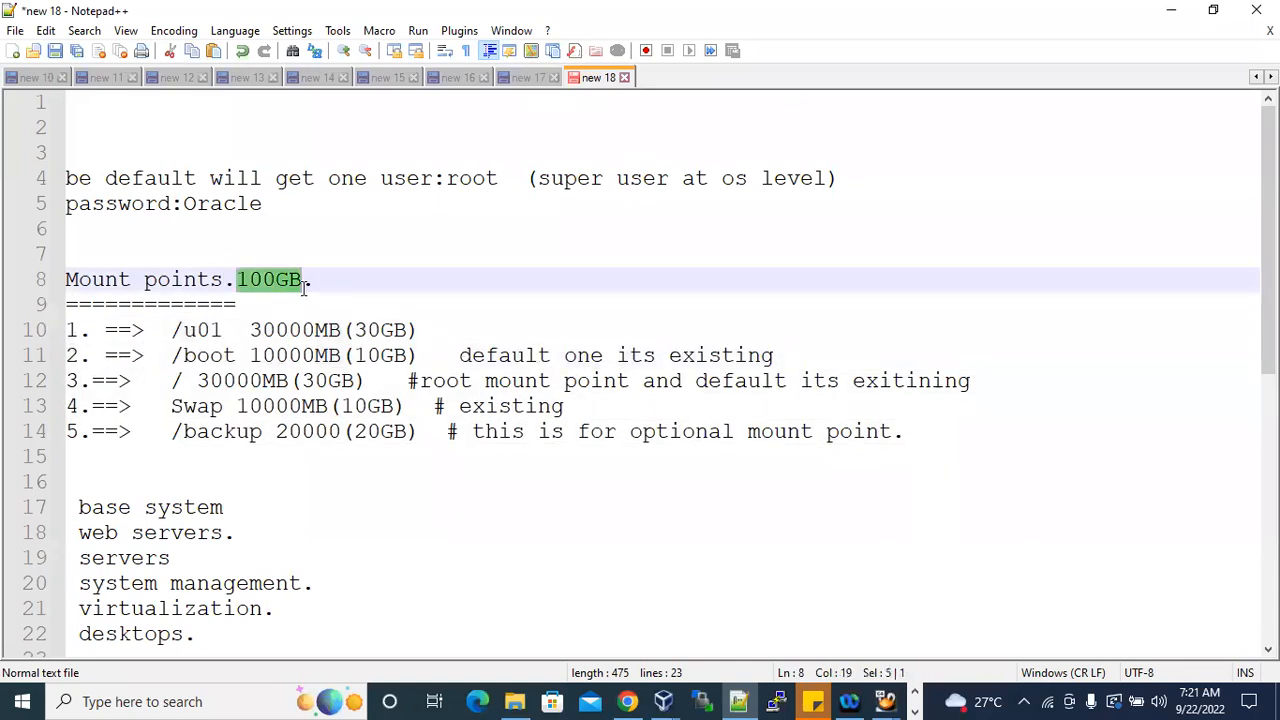
left_click_drag(70, 330, 920, 437)
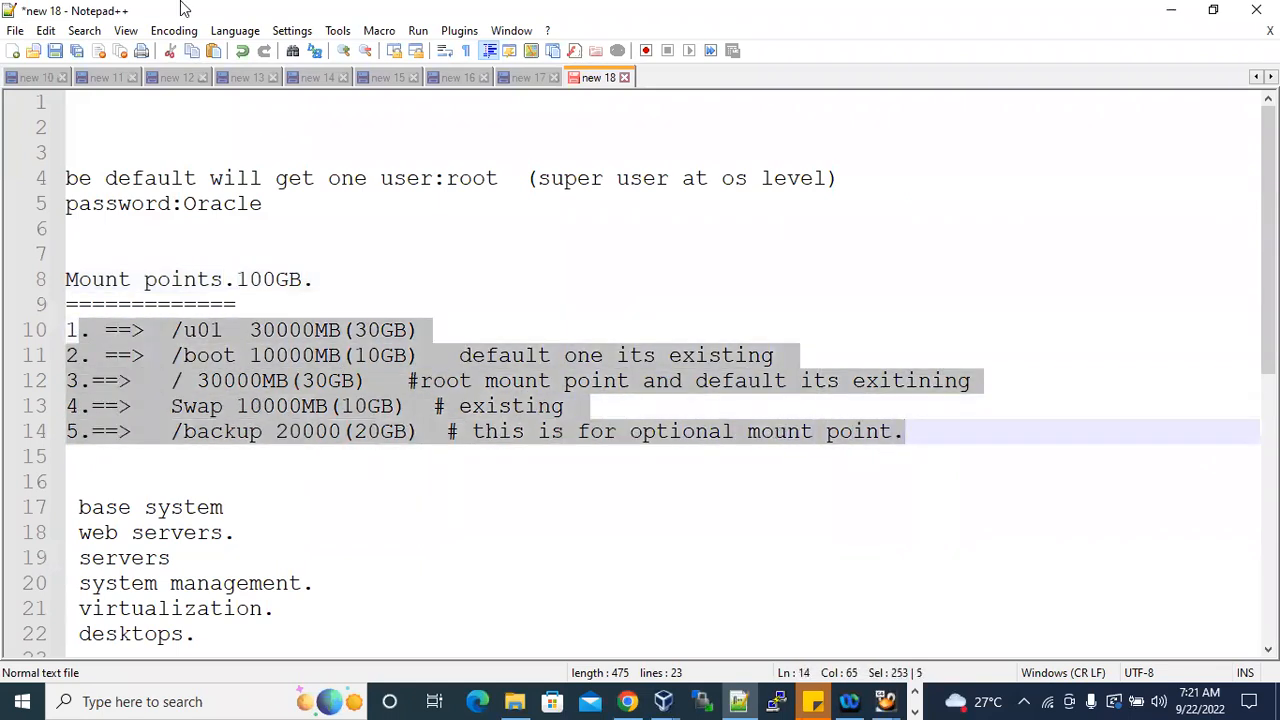
Switch to the postgres4 virtual machine and create a standard ext4 partition with mount point /u01 and a fixed size of 20000 MB.
left_click(1171, 10)
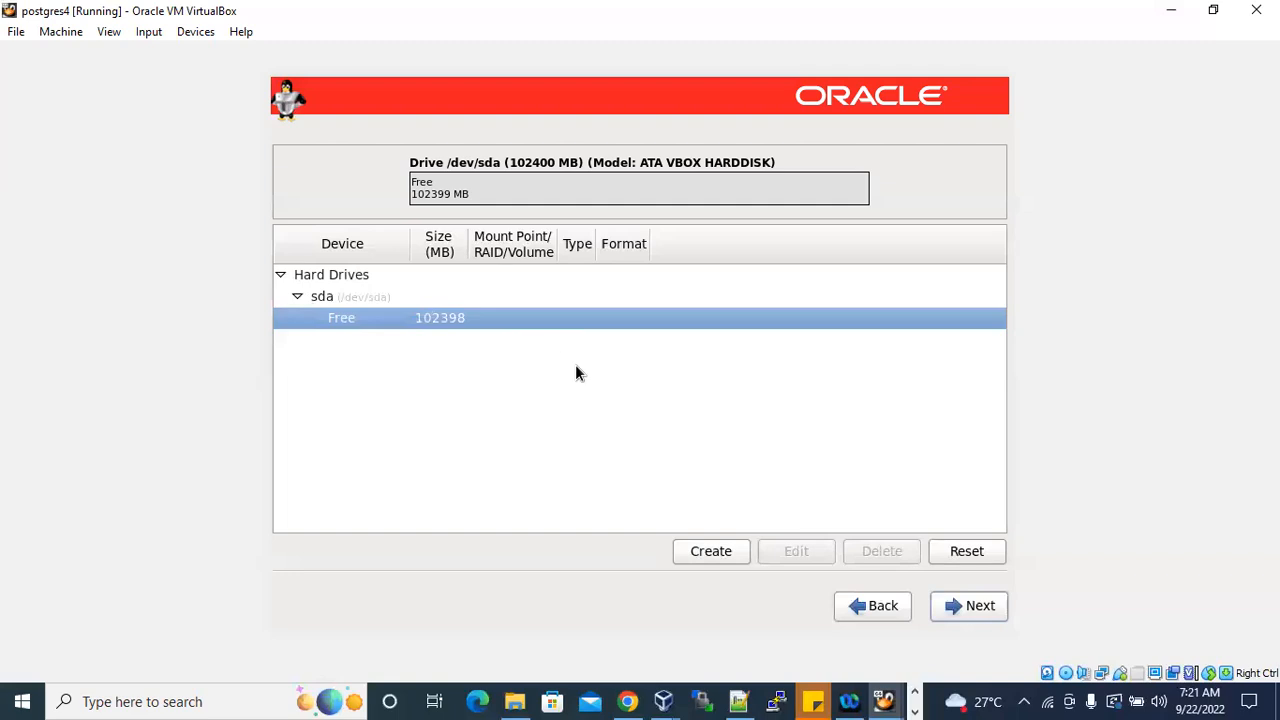
left_click(700, 550)
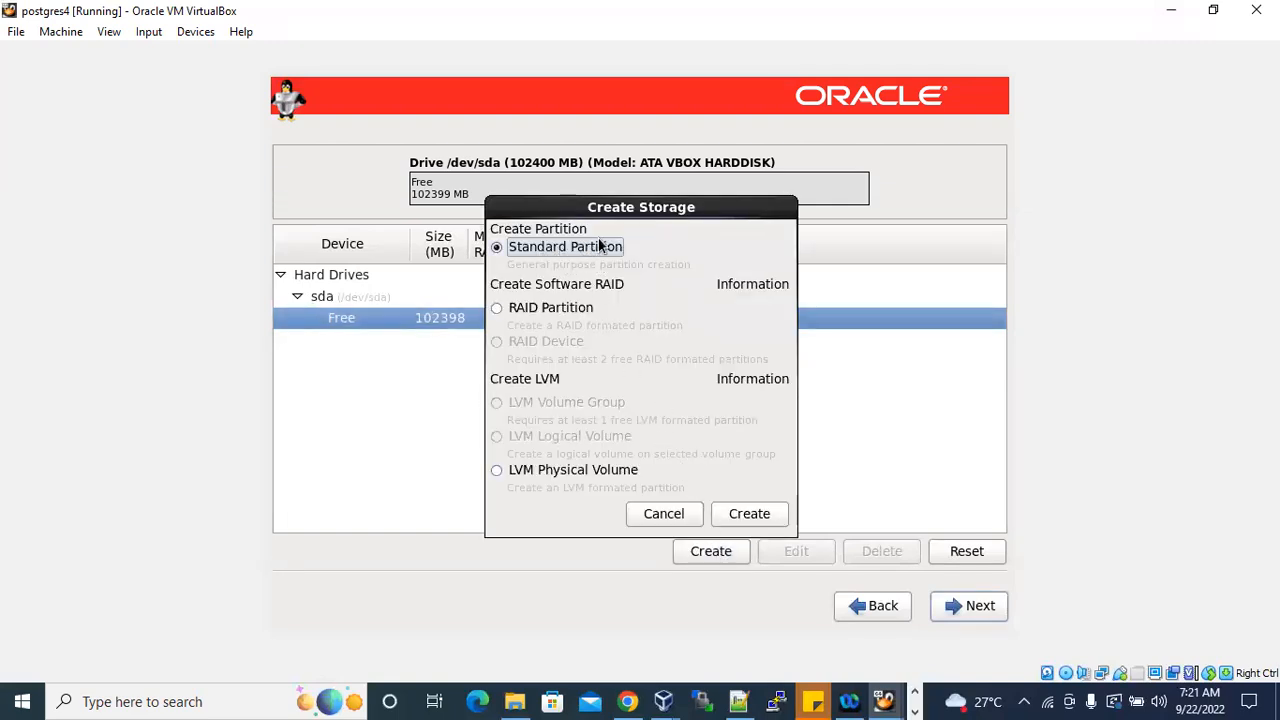
left_click(759, 517)
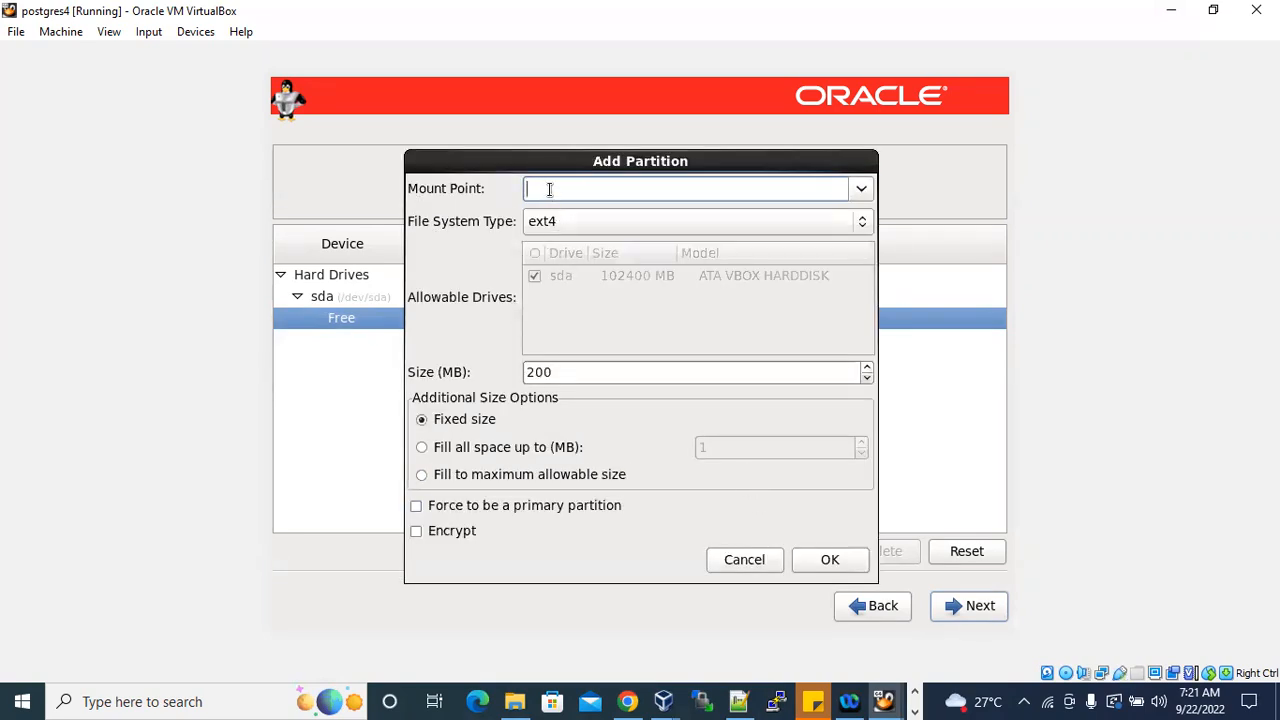
type("/u01")
left_click_drag(594, 371, 521, 369)
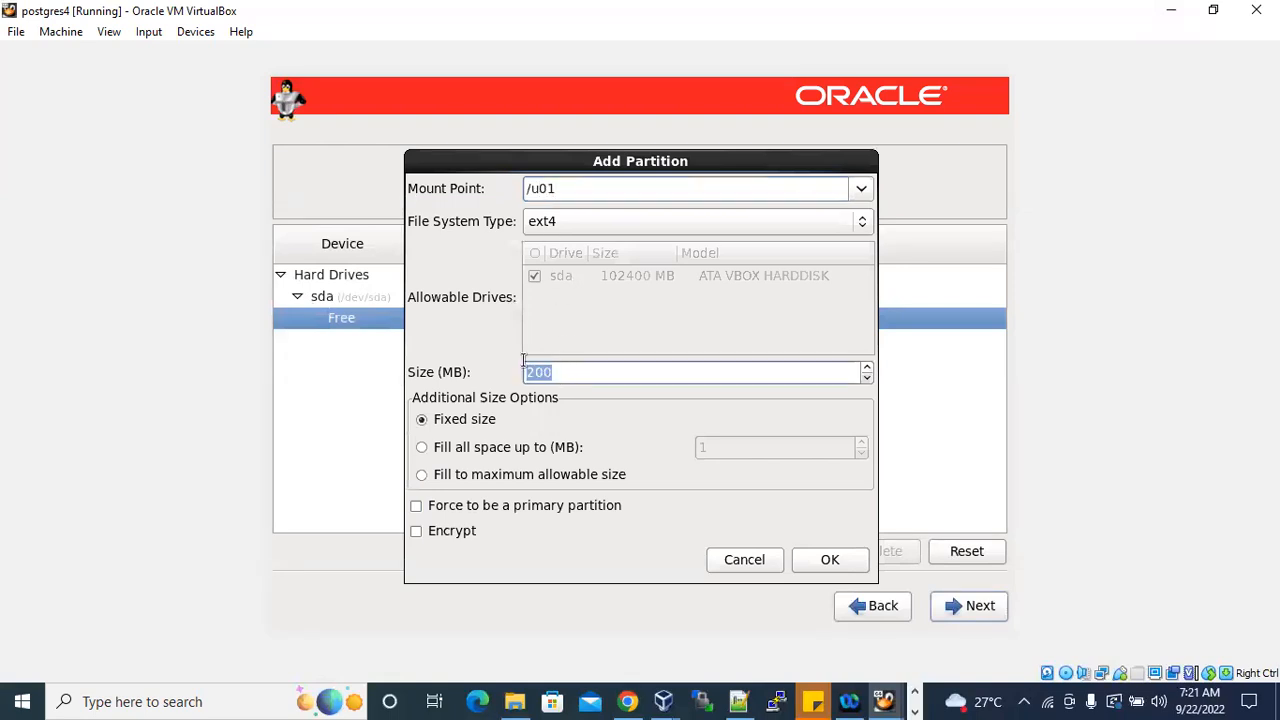
type("20000")
left_click(828, 559)
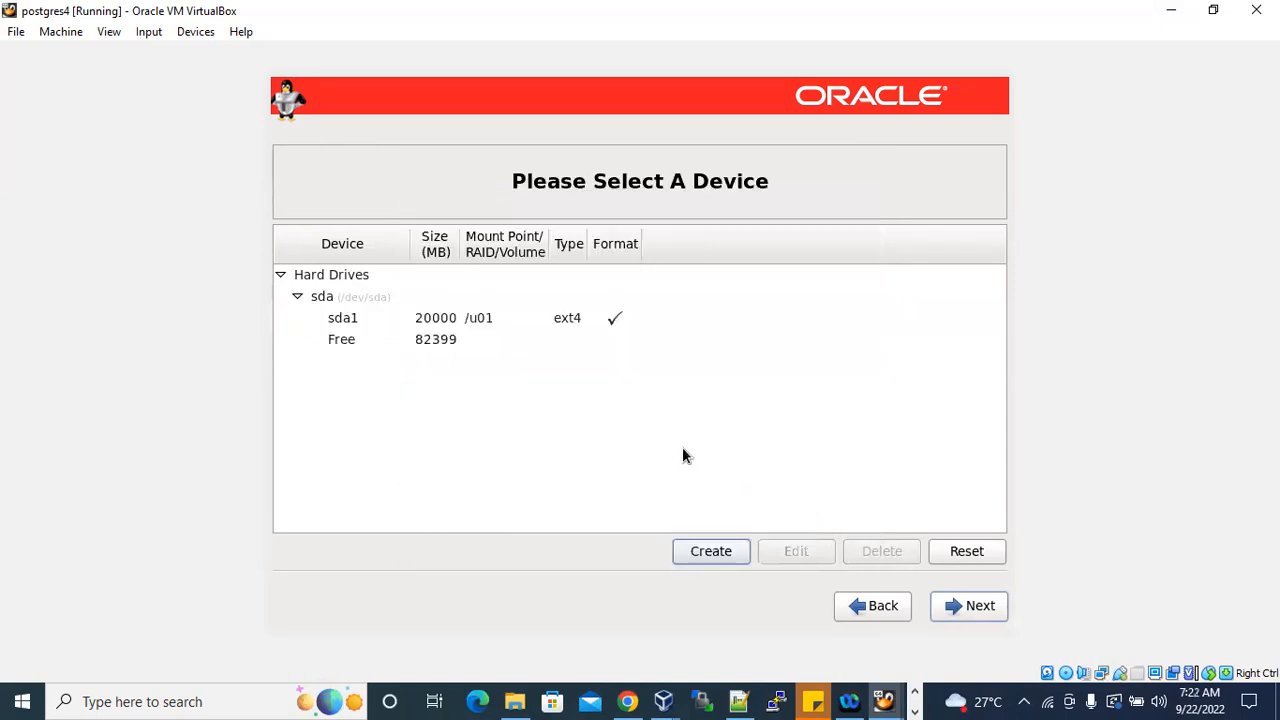
Review the size and settings of the /u01 partition and the remaining free space on sda.
left_click(446, 321)
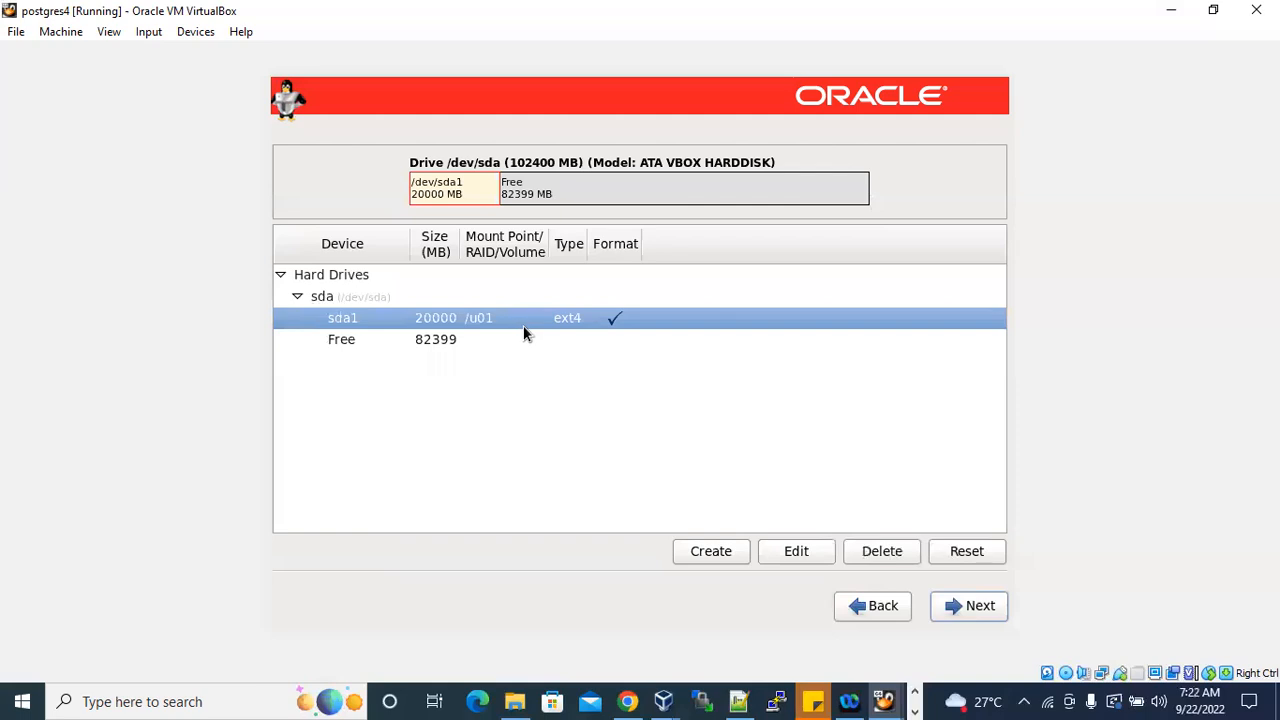
left_click(437, 343)
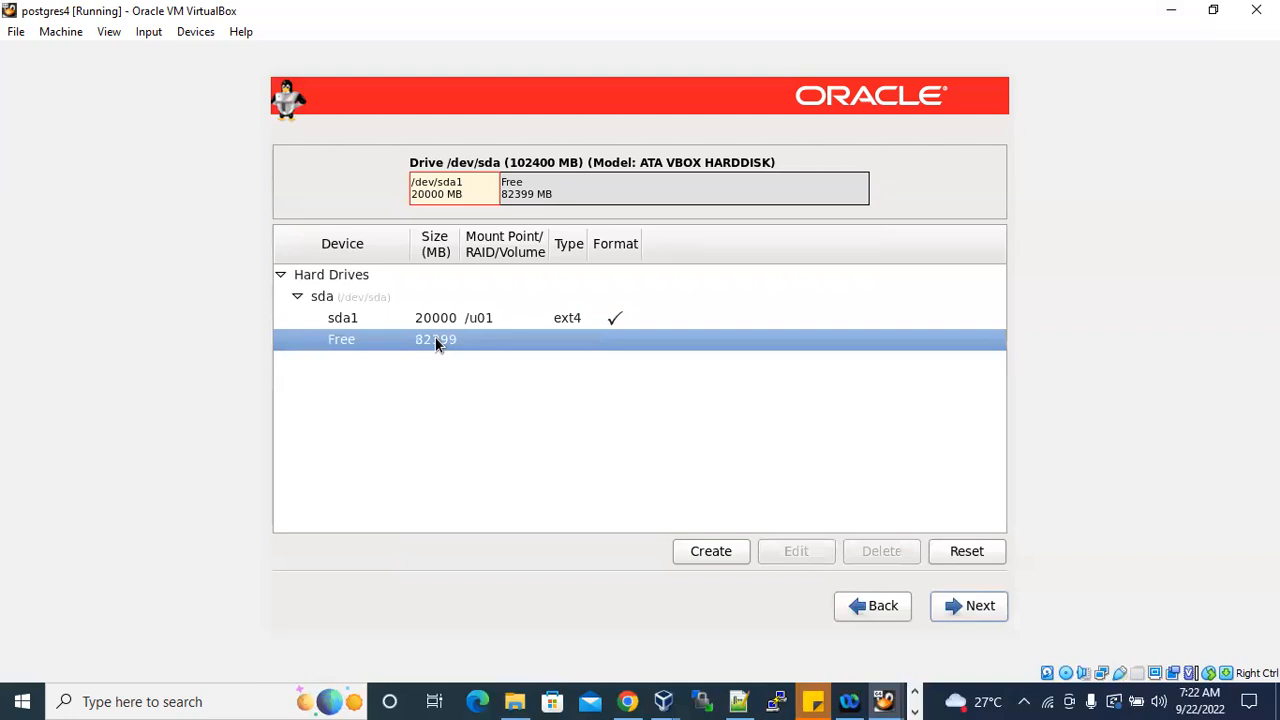
left_click(437, 324)
left_click(436, 343)
left_click(457, 320)
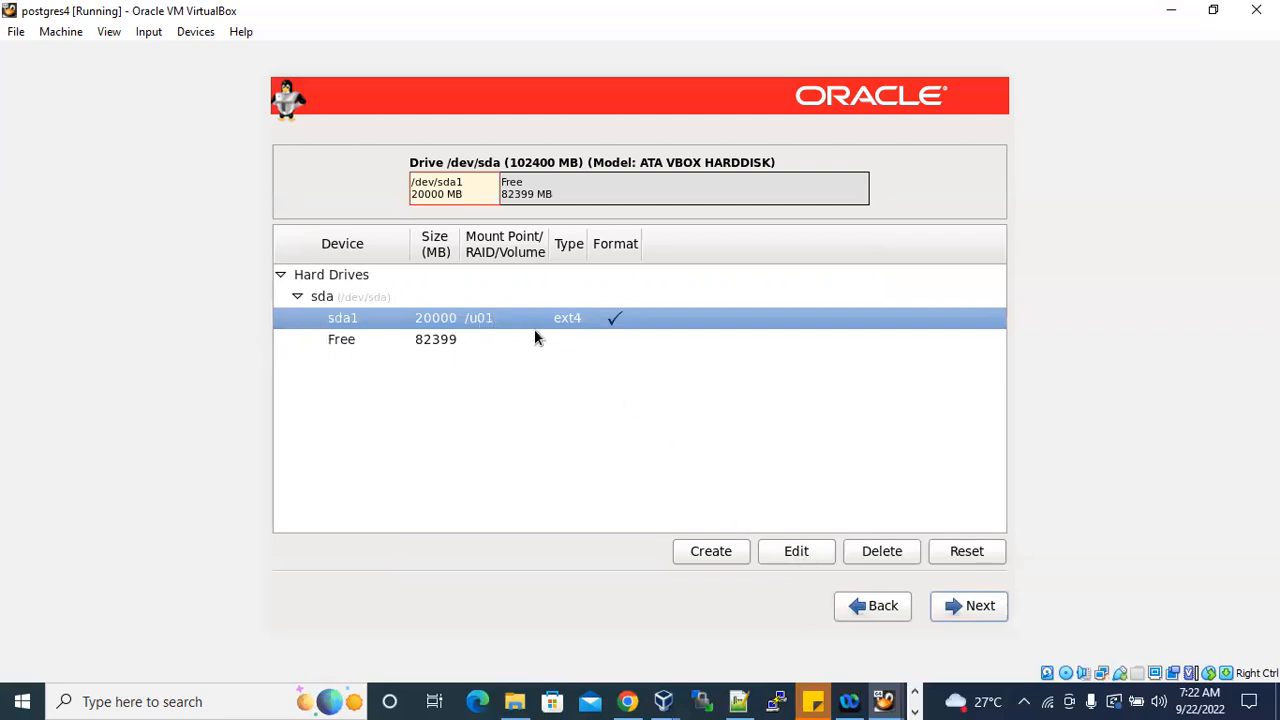
left_click(800, 553)
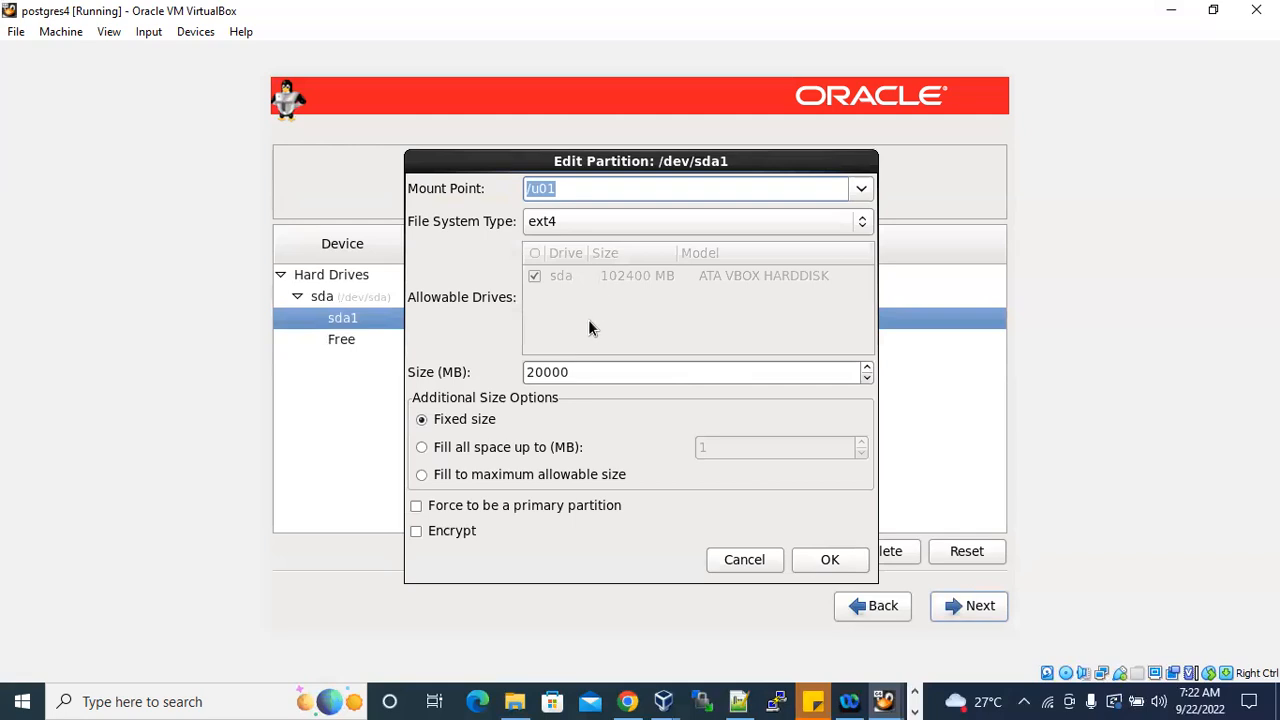
left_click_drag(600, 372, 530, 372)
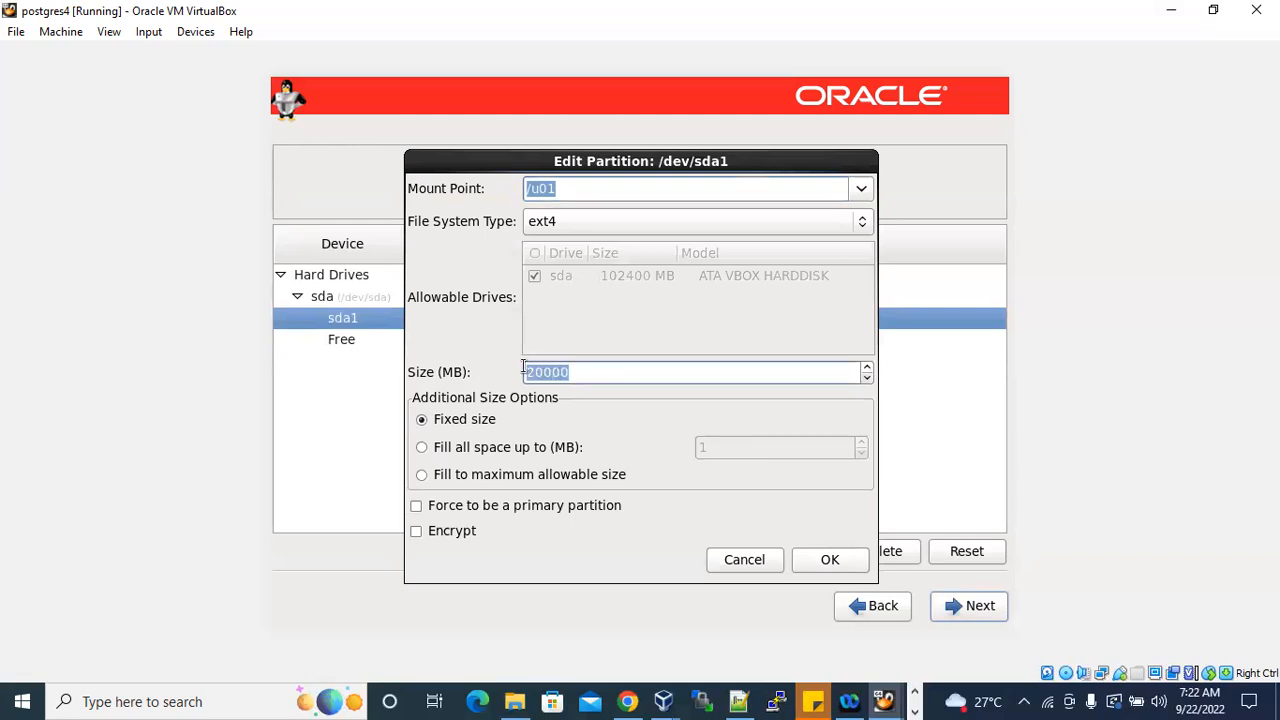
left_click(834, 562)
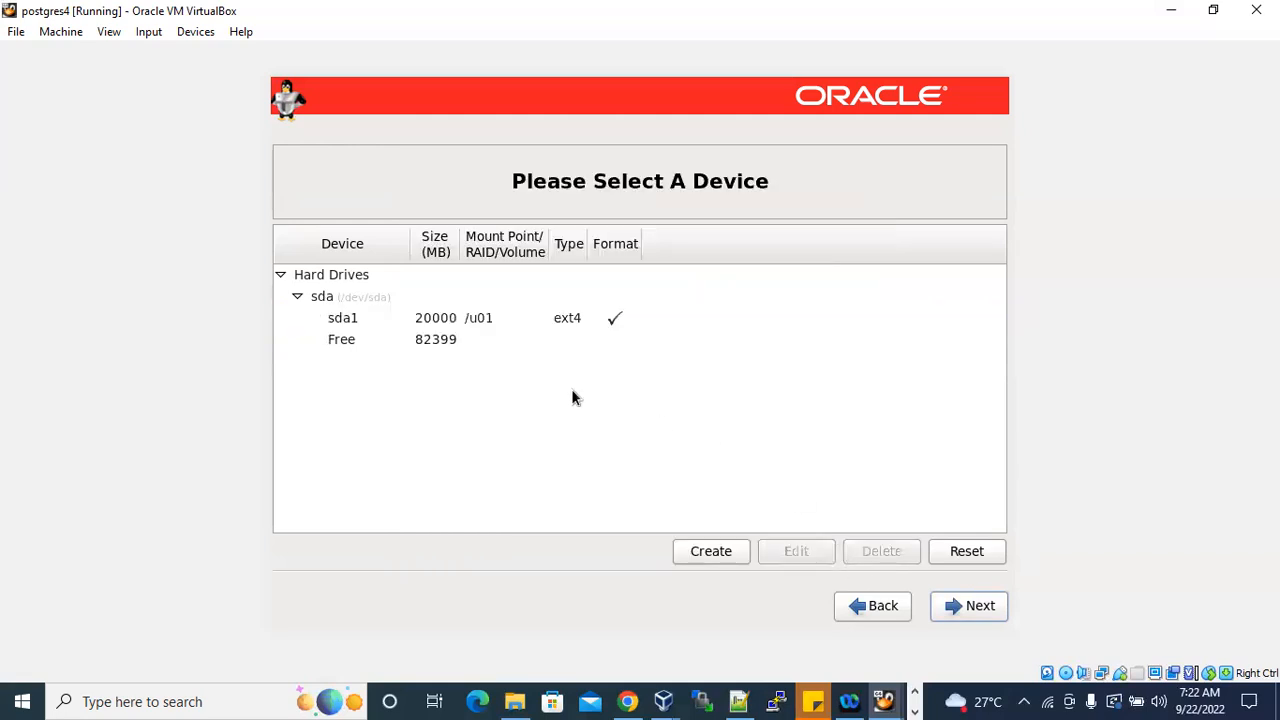
Check the /boot entry in the Notepad++ notes and create a 10000 MB standard ext4 partition mounted at /boot in the free space.
left_click(433, 345)
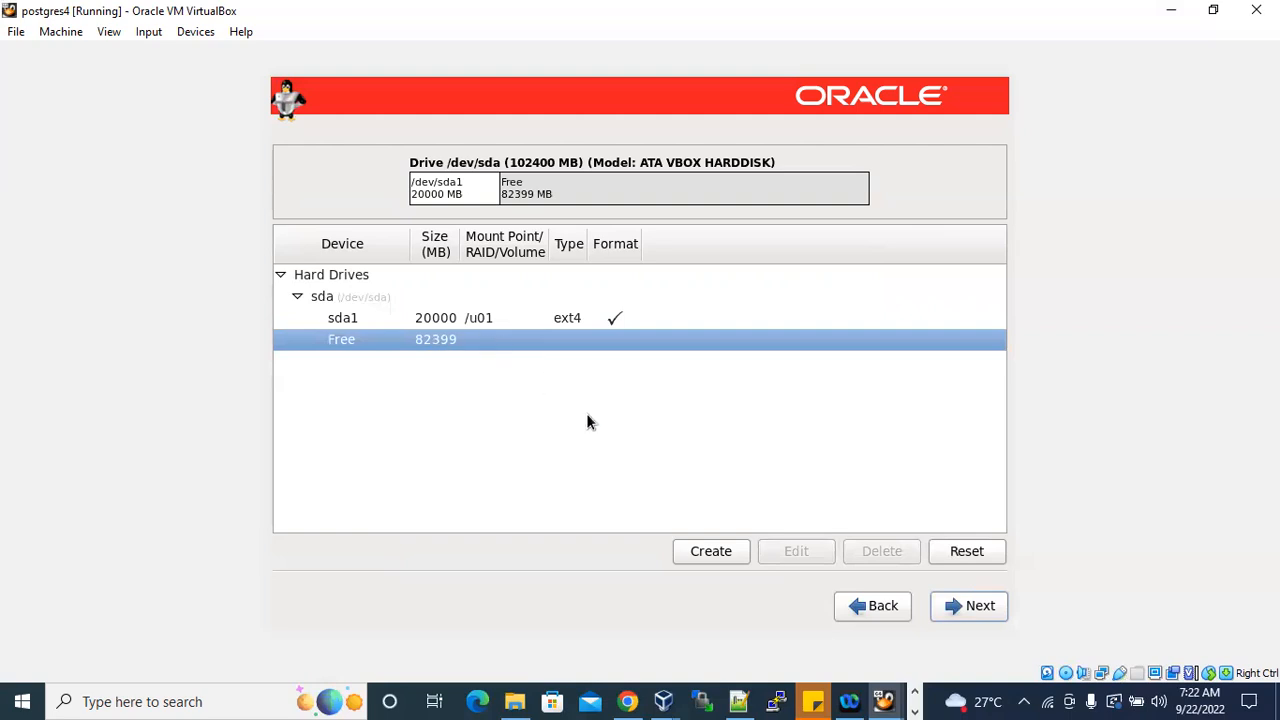
left_click(699, 550)
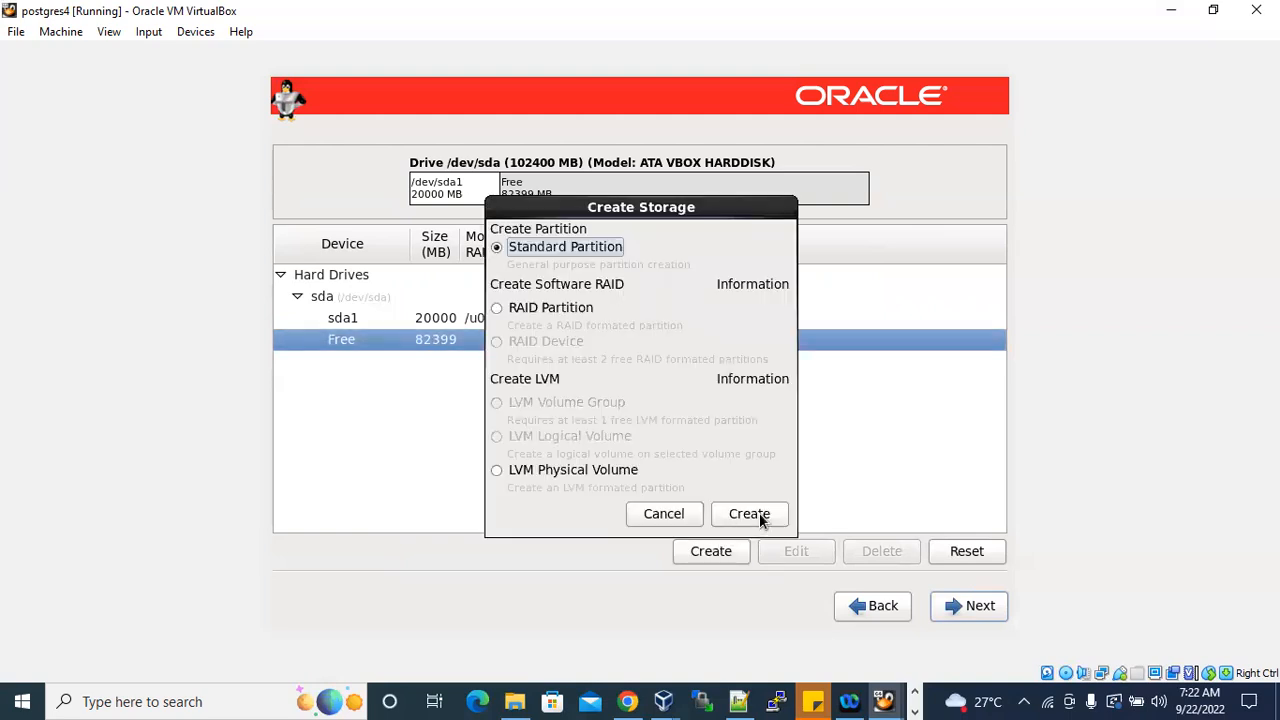
left_click(759, 510)
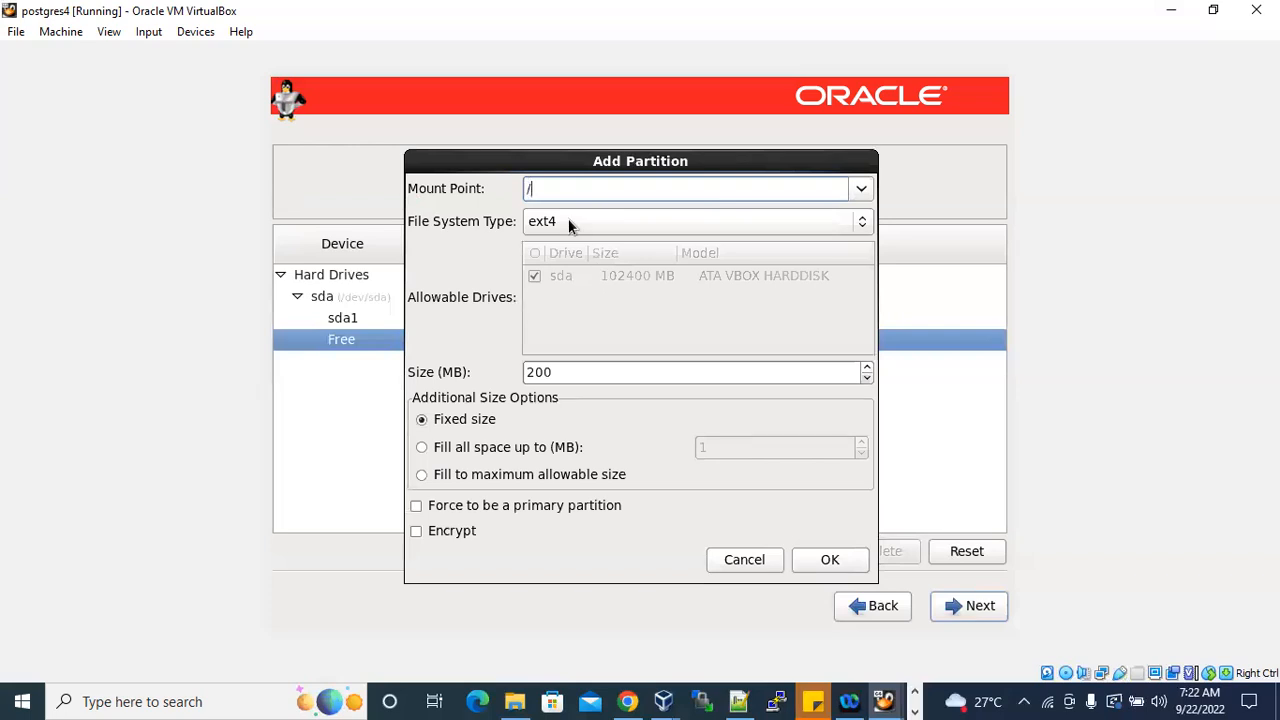
key("BackSpace")
left_click(740, 700)
left_click_drag(172, 356, 248, 358)
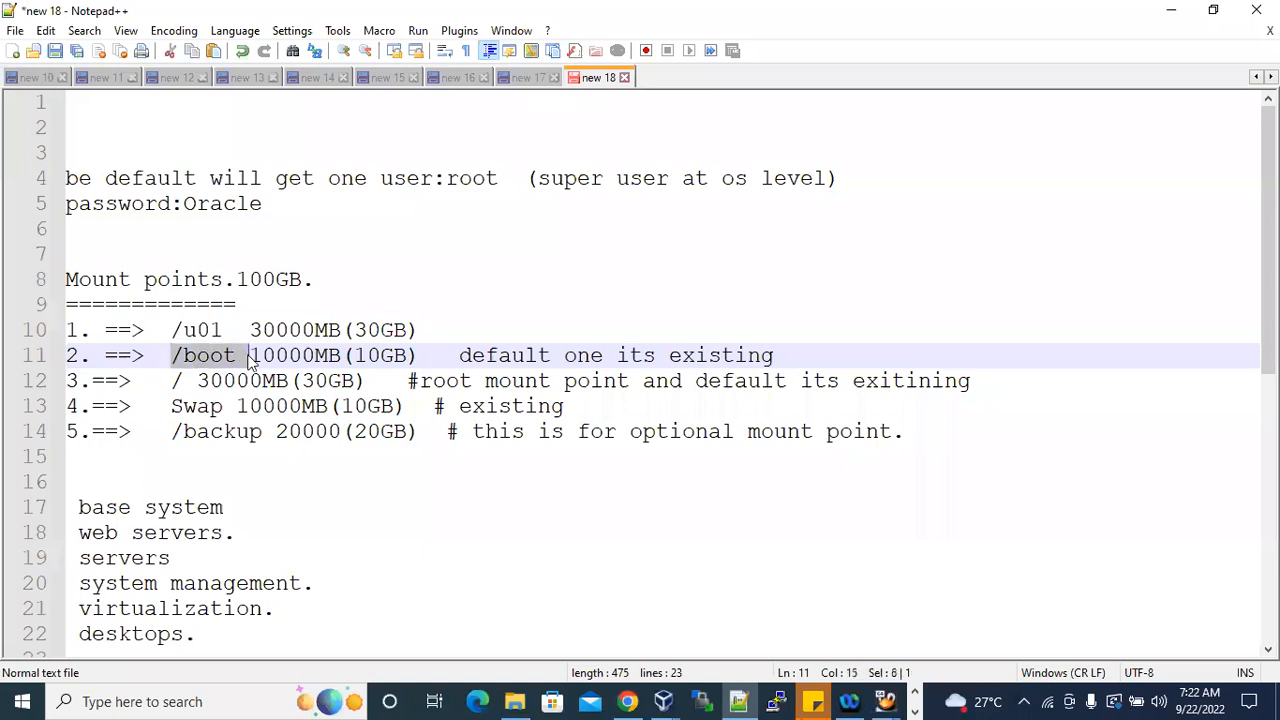
left_click(1171, 11)
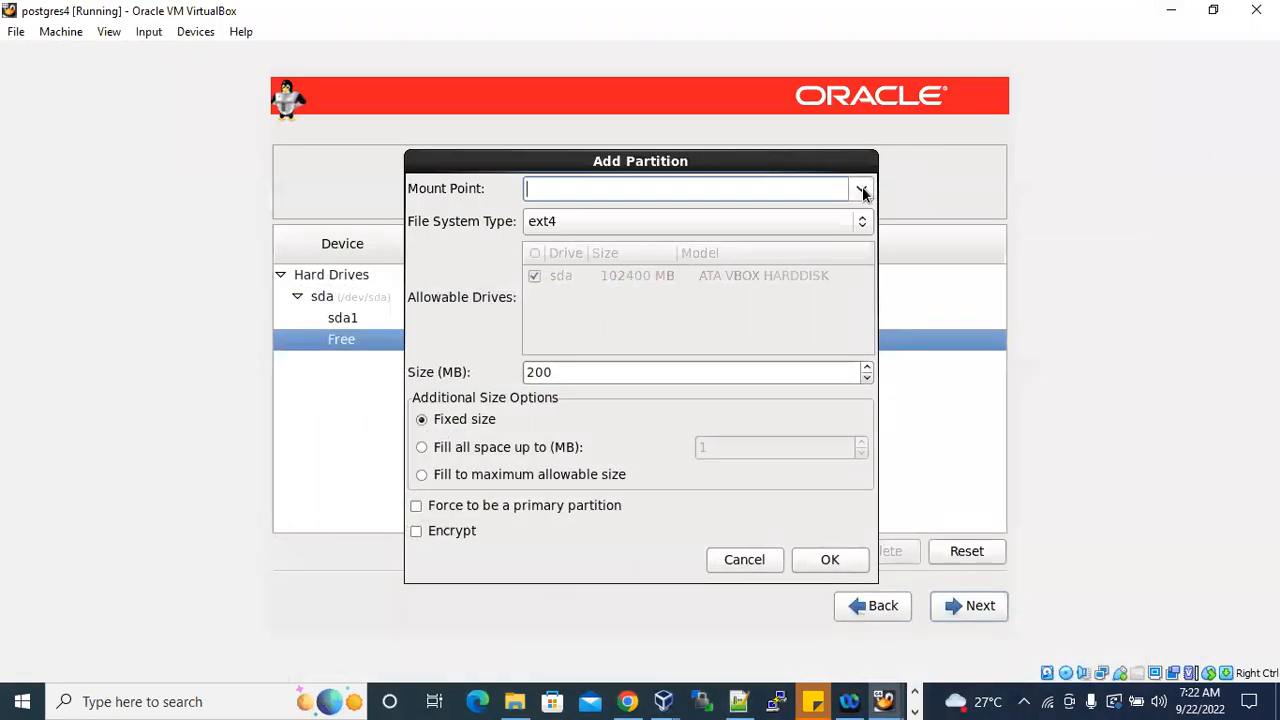
left_click(860, 192)
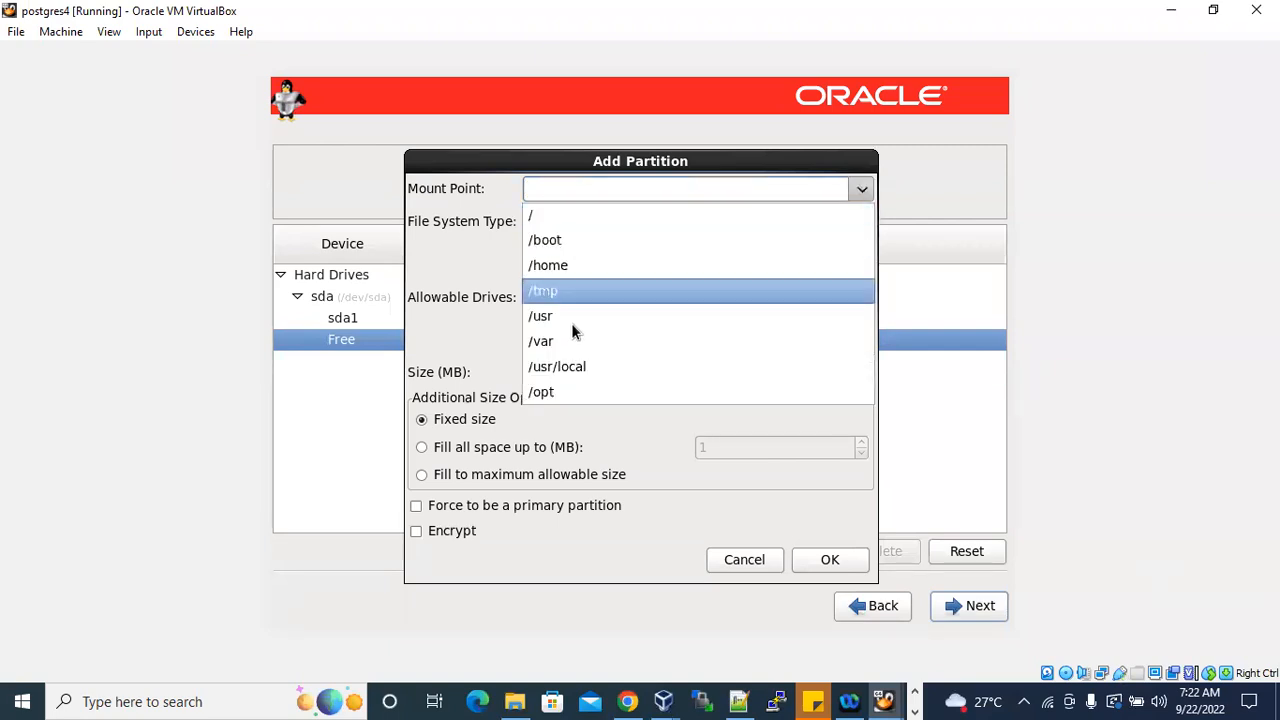
left_click(556, 240)
left_click_drag(583, 371, 513, 370)
type("10000")
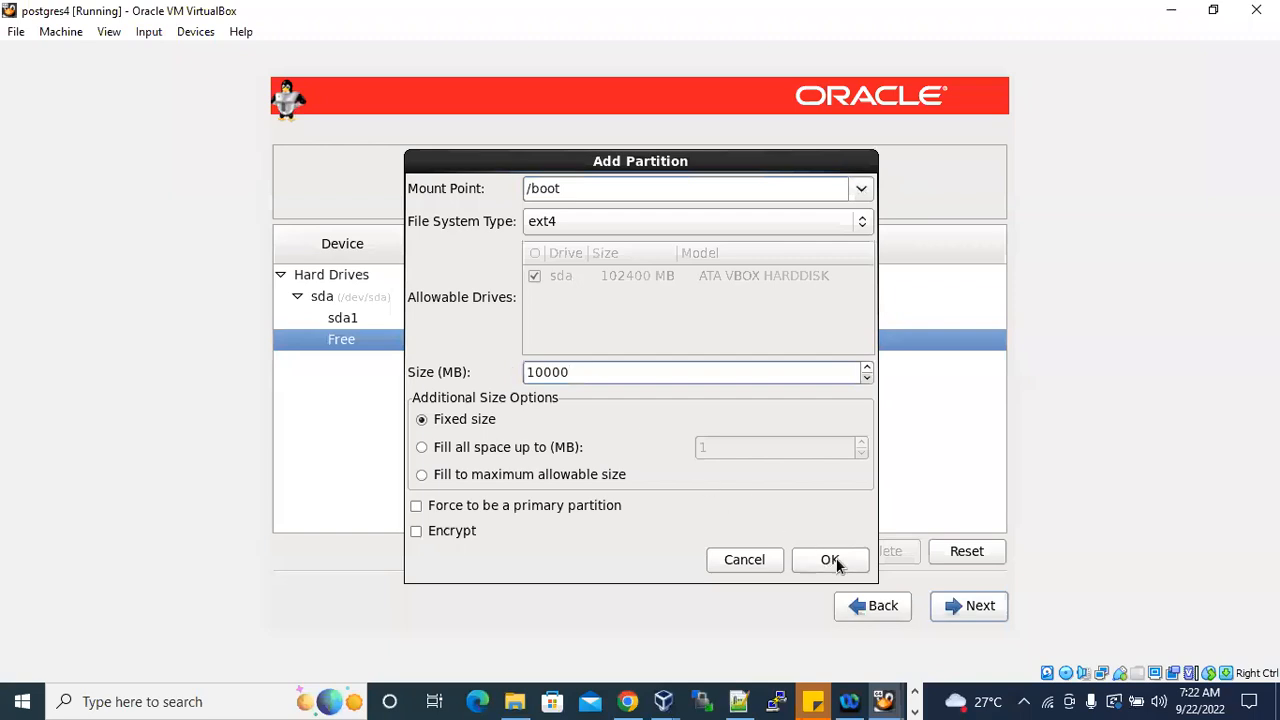
left_click(830, 560)
Create a standard ext4 partition for the root mount point / with a size of 20000 MB in the free space.
left_click(489, 318)
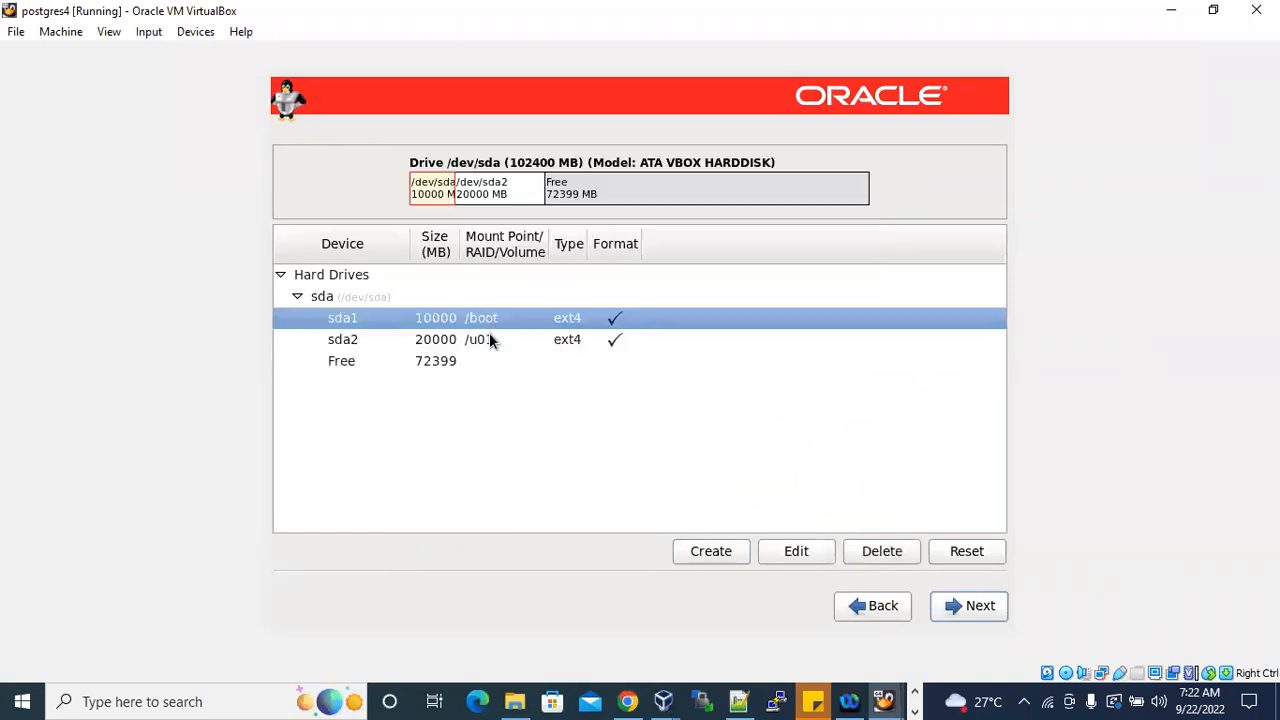
left_click(493, 341)
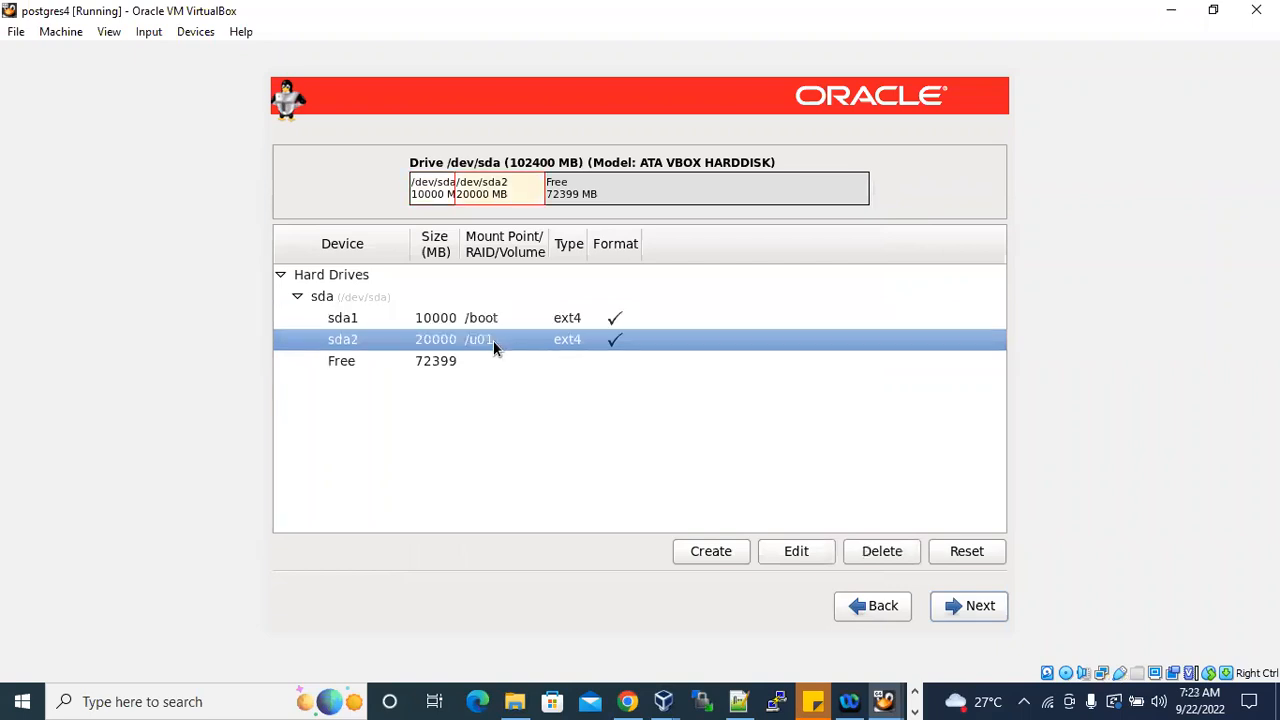
left_click(431, 366)
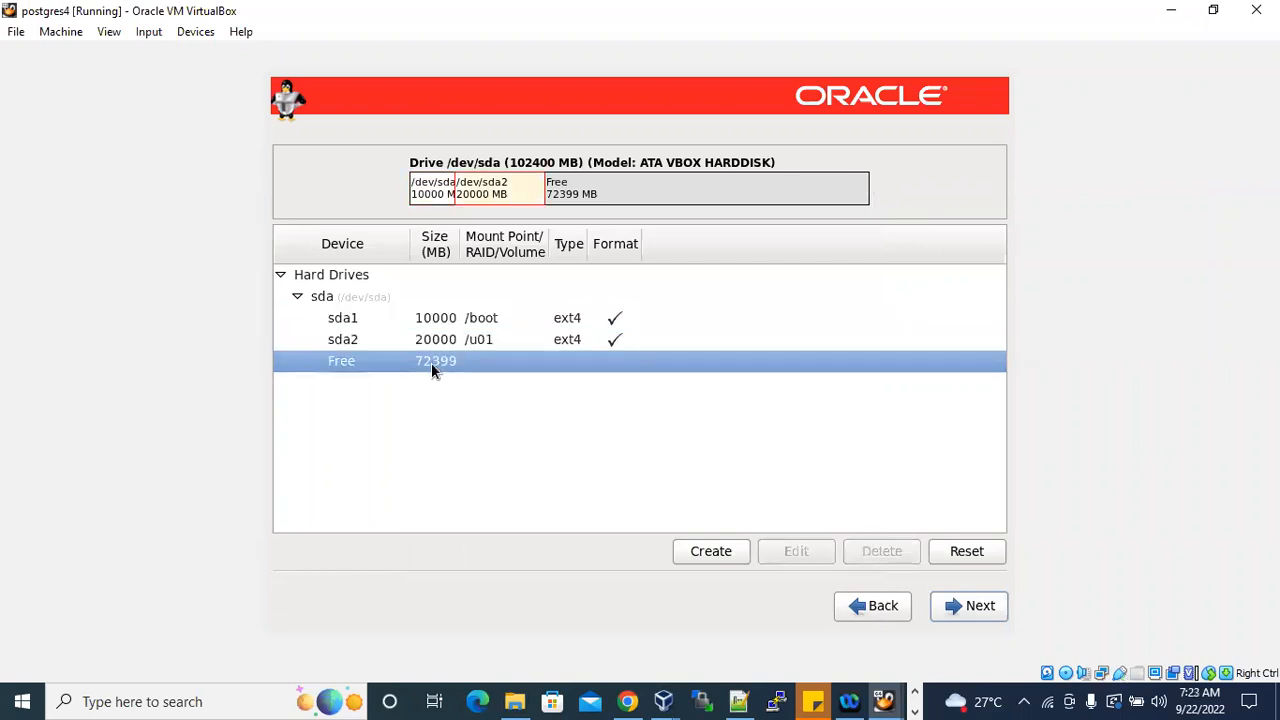
left_click(734, 548)
left_click(745, 518)
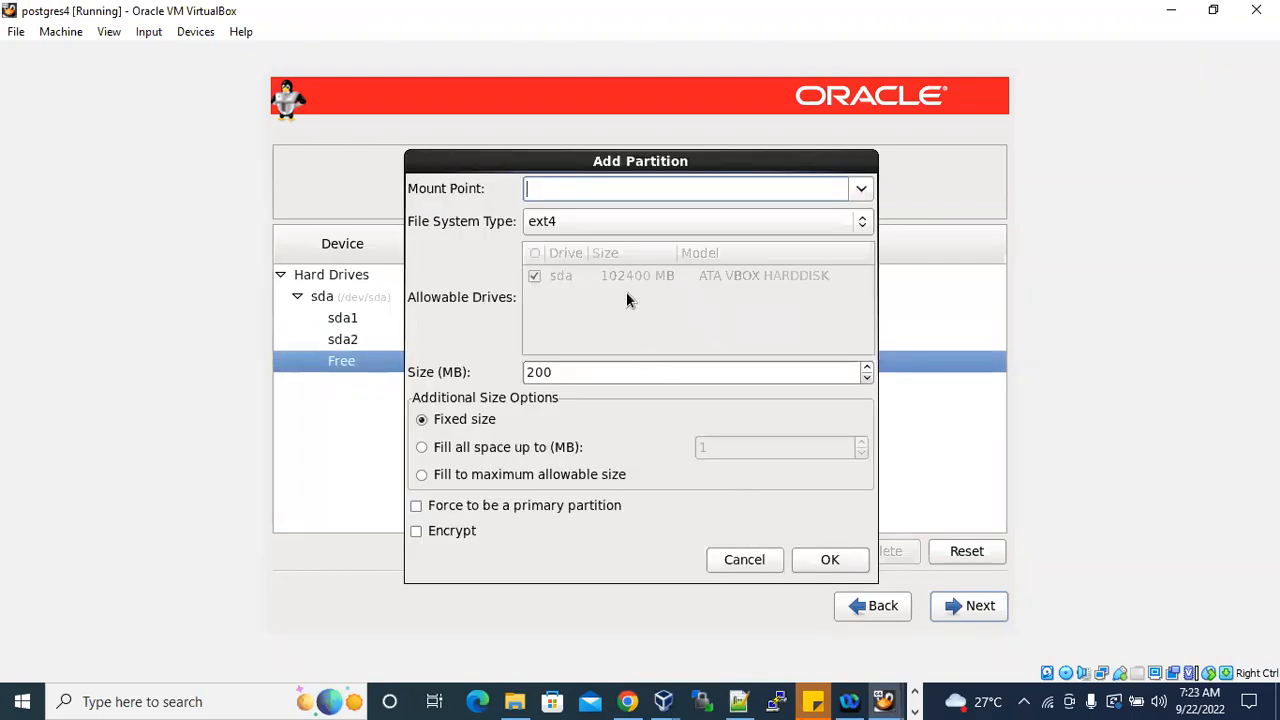
left_click(866, 189)
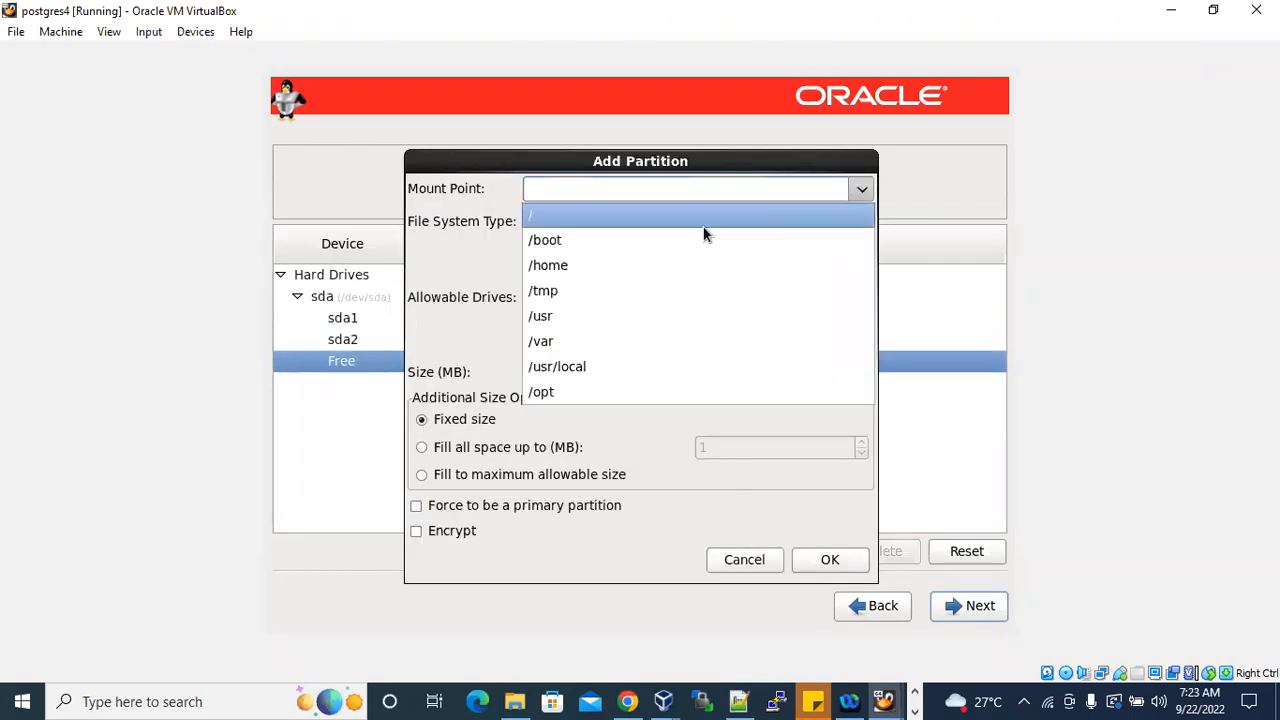
left_click(556, 218)
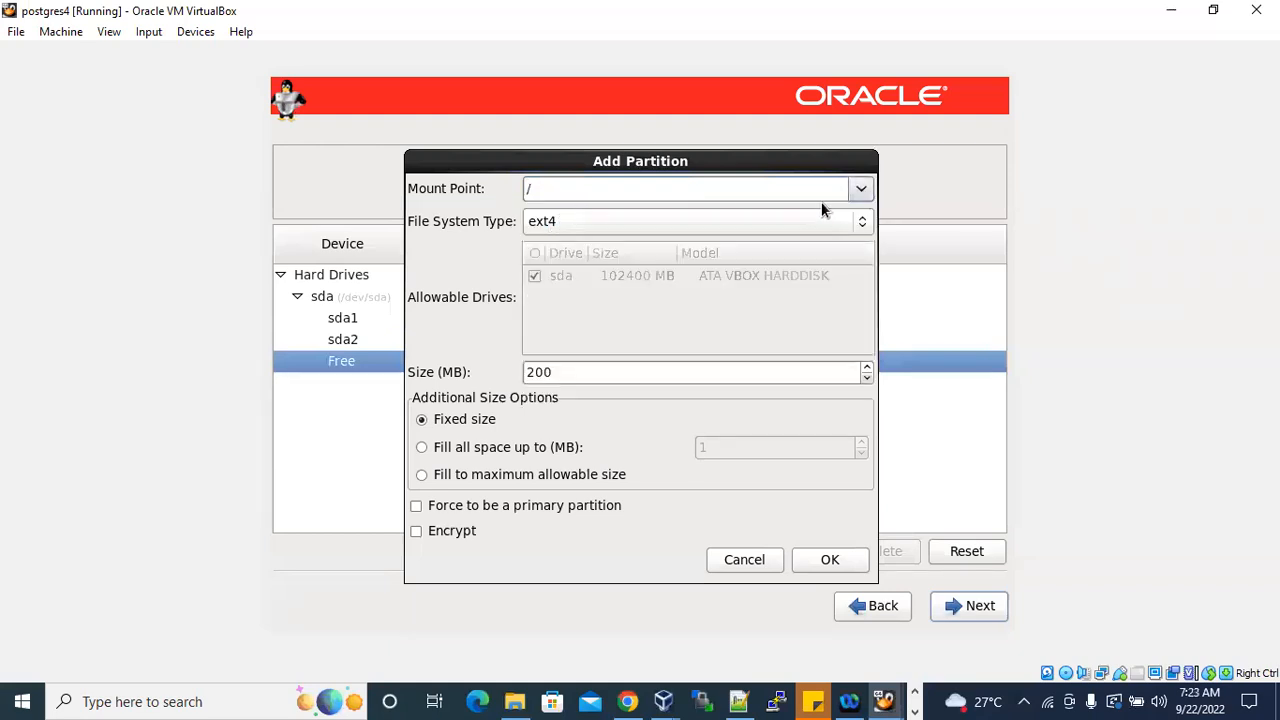
left_click(861, 189)
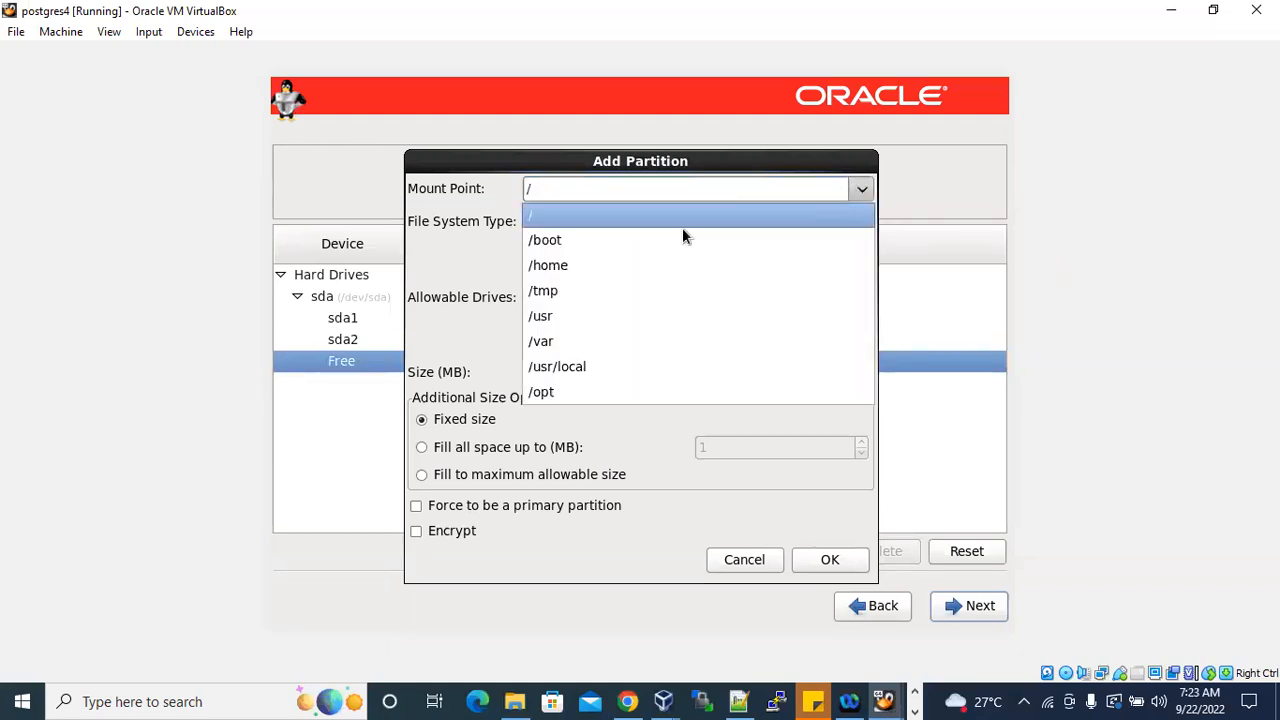
left_click(553, 218)
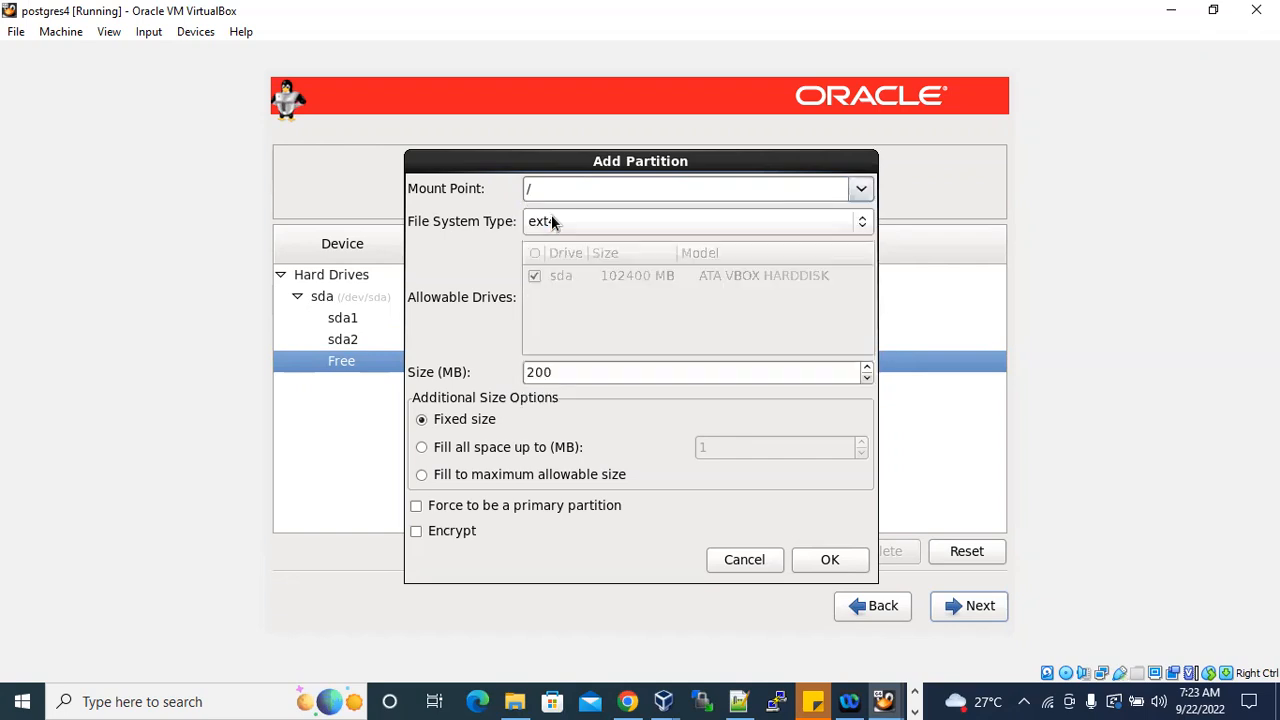
left_click_drag(574, 371, 463, 357)
type("200000")
key("BackSpace")
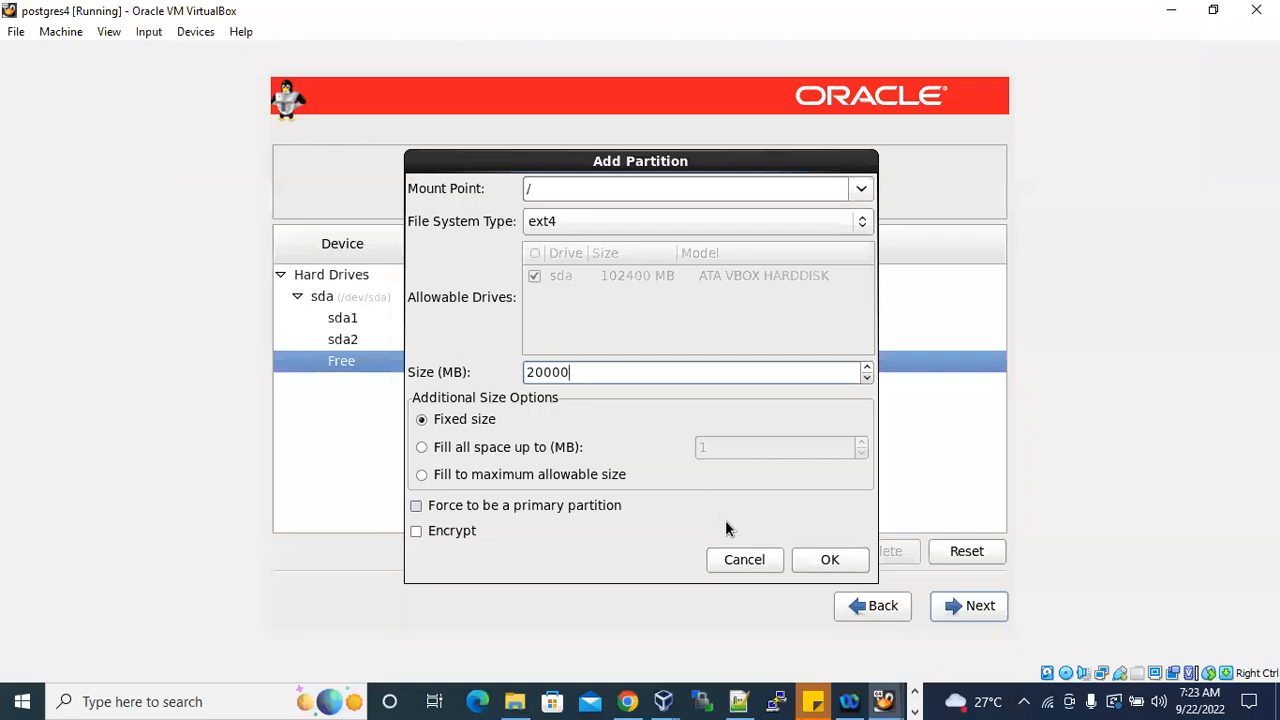
left_click(829, 559)
Create a standard ext4 partition with mount point /backup and a size of 20000 MB in the remaining free space.
left_click(438, 389)
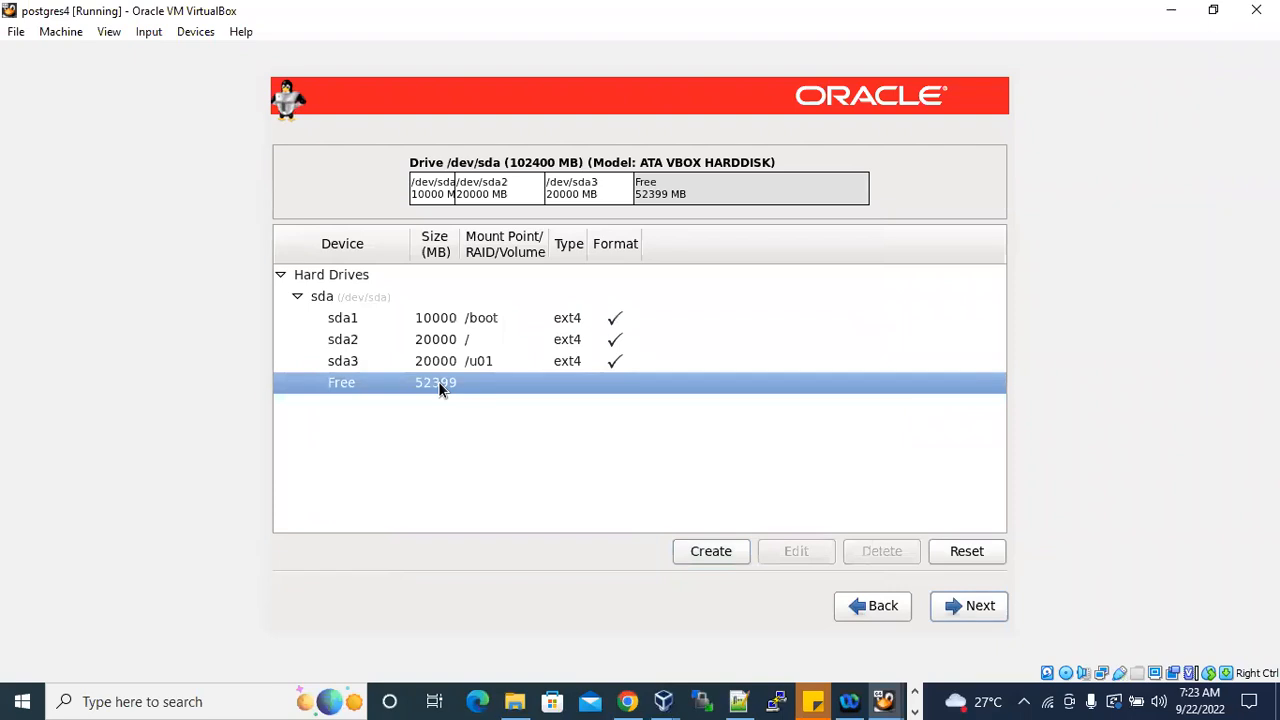
left_click(706, 562)
left_click(755, 512)
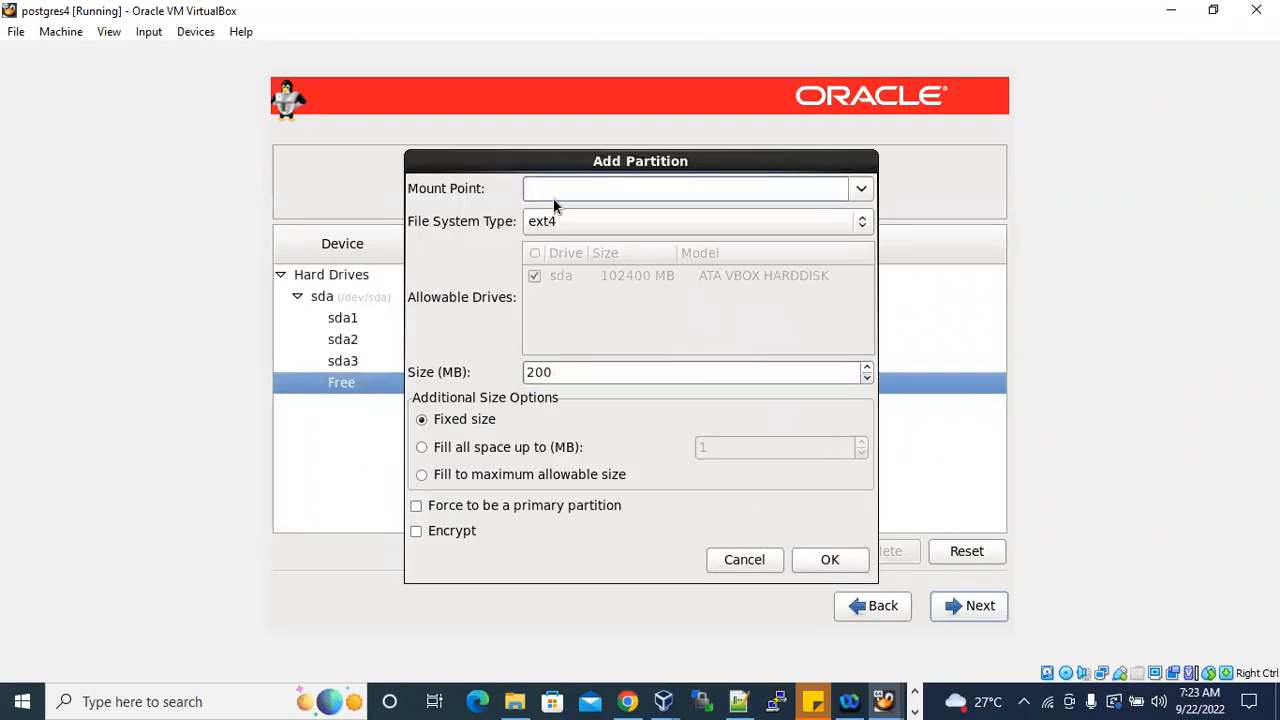
type("/backup")
left_click(527, 372)
double_click(527, 372)
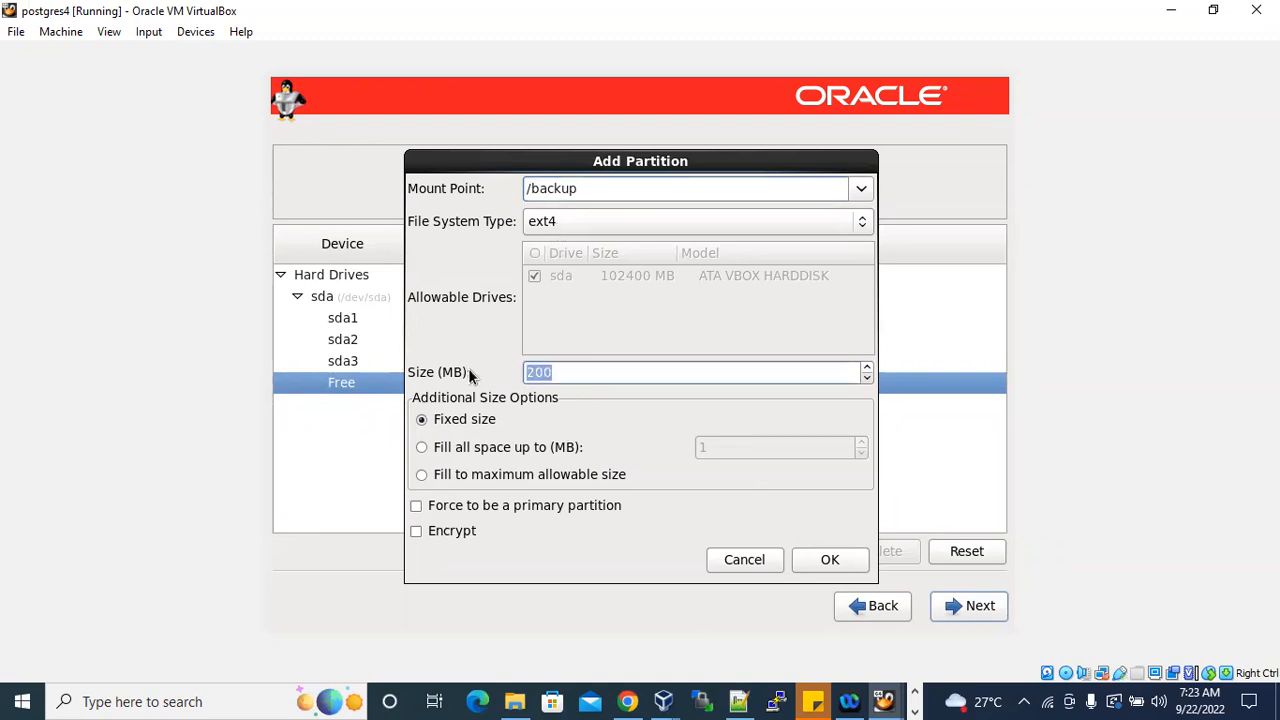
type("20000")
left_click(833, 564)
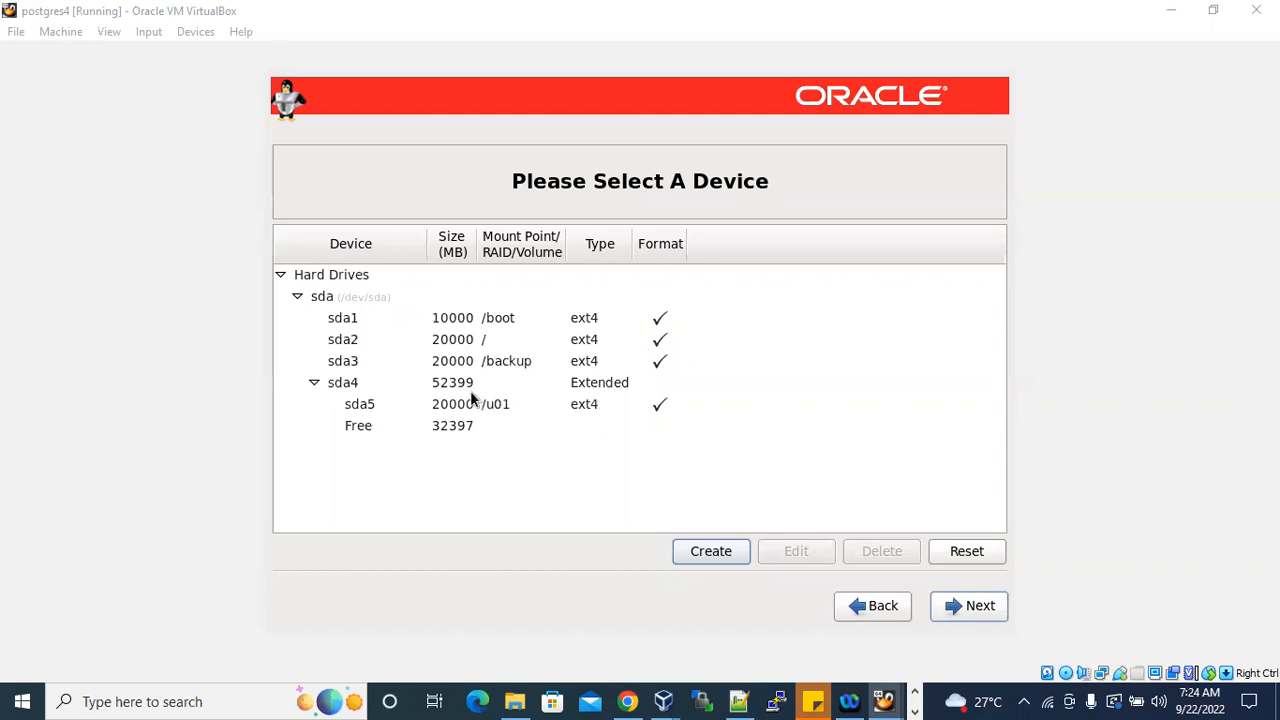
Create a standard swap partition with a size of 15000 MB in the remaining free space.
left_click(455, 426)
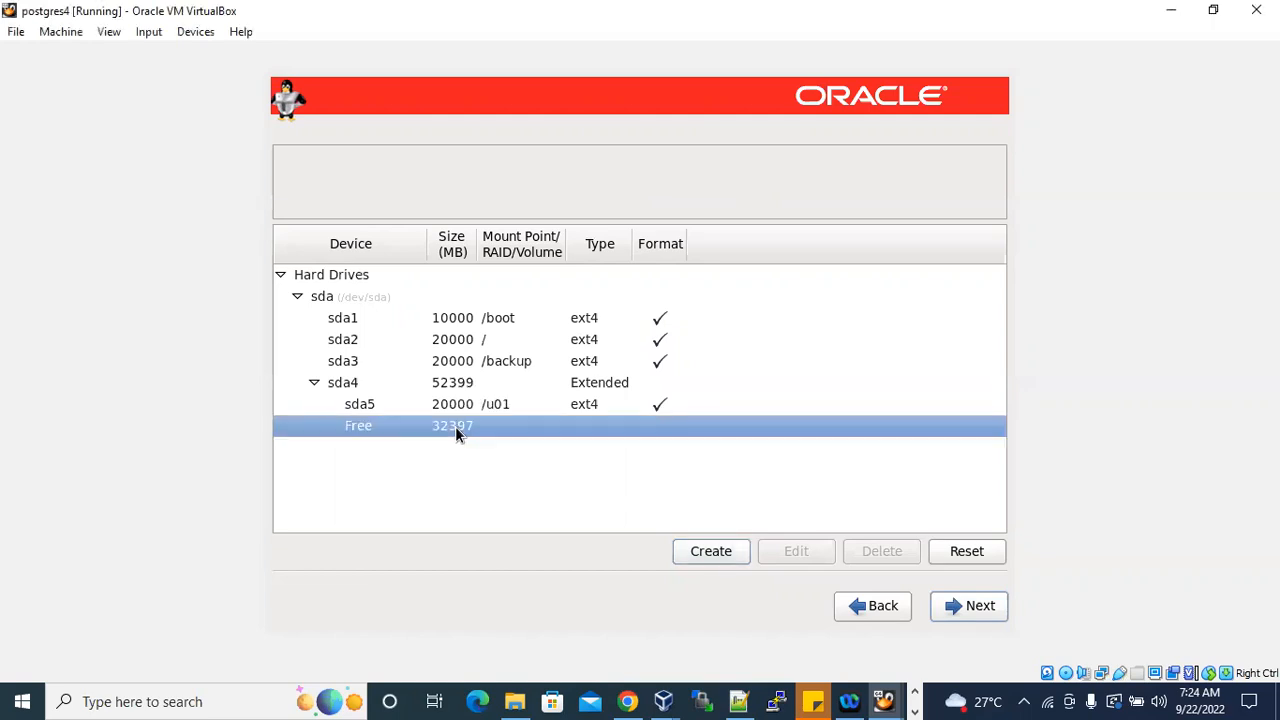
left_click(711, 552)
left_click(751, 520)
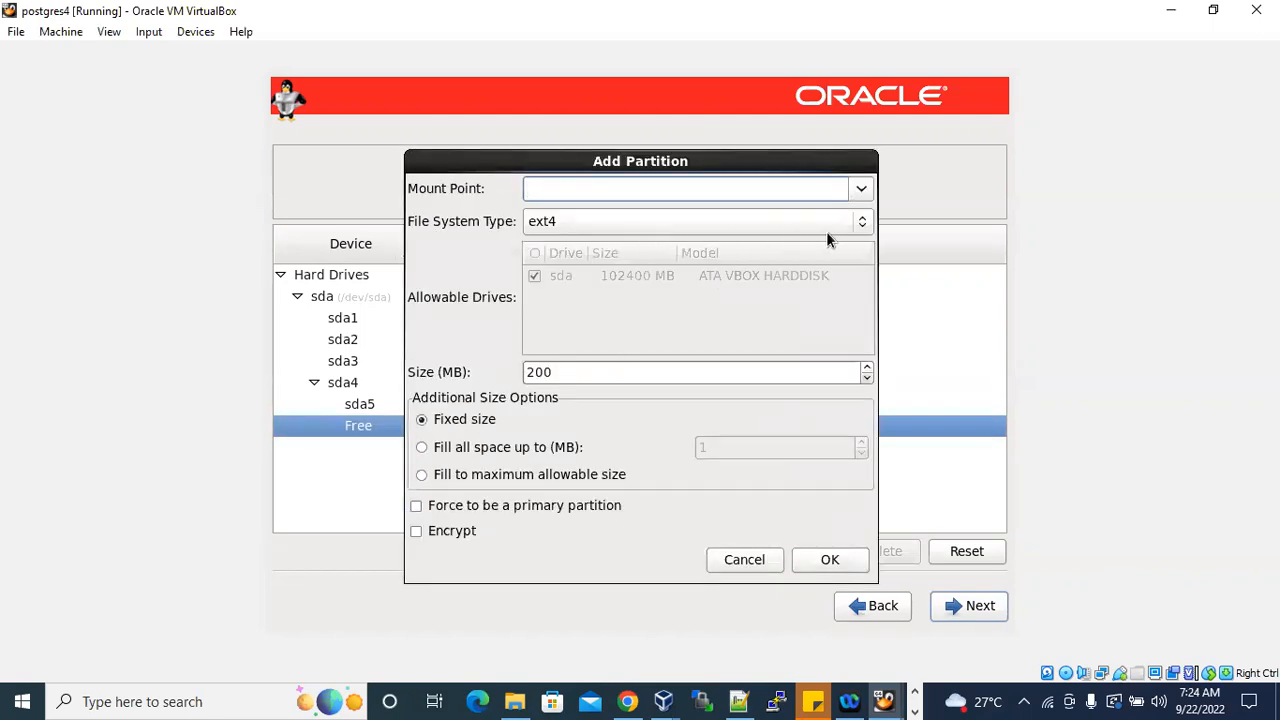
left_click(864, 223)
left_click(800, 220)
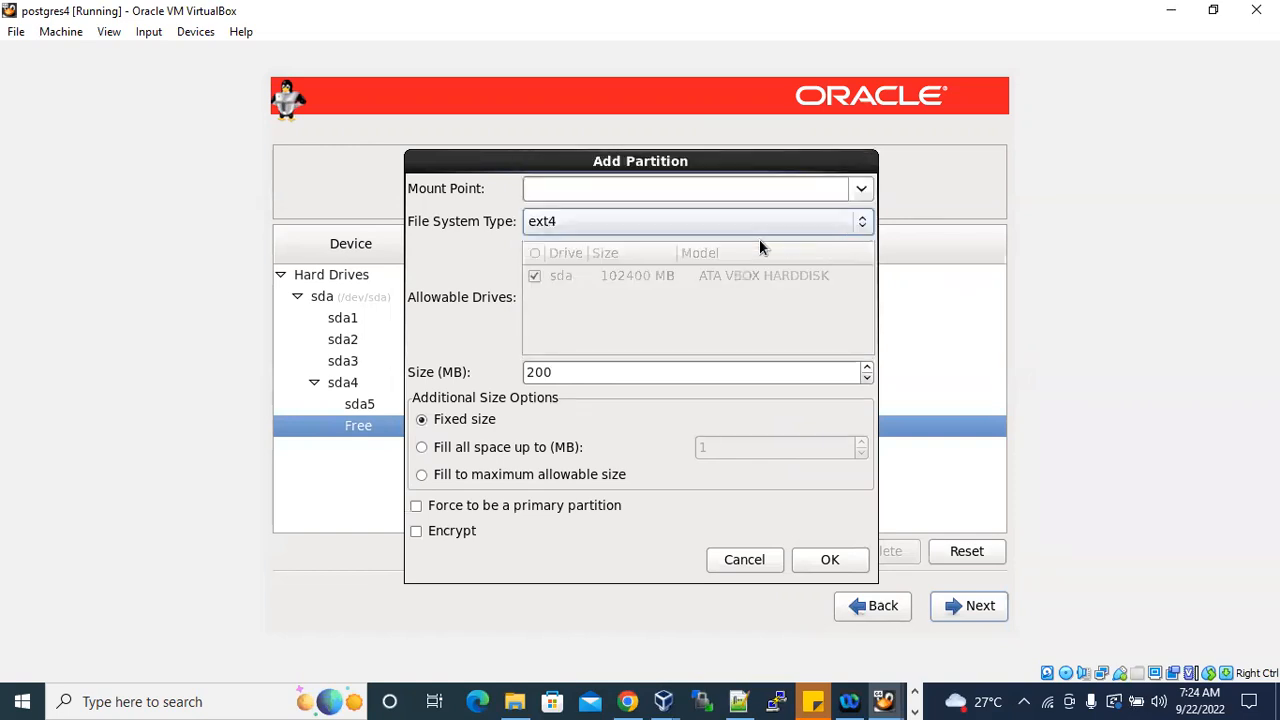
left_click(846, 228)
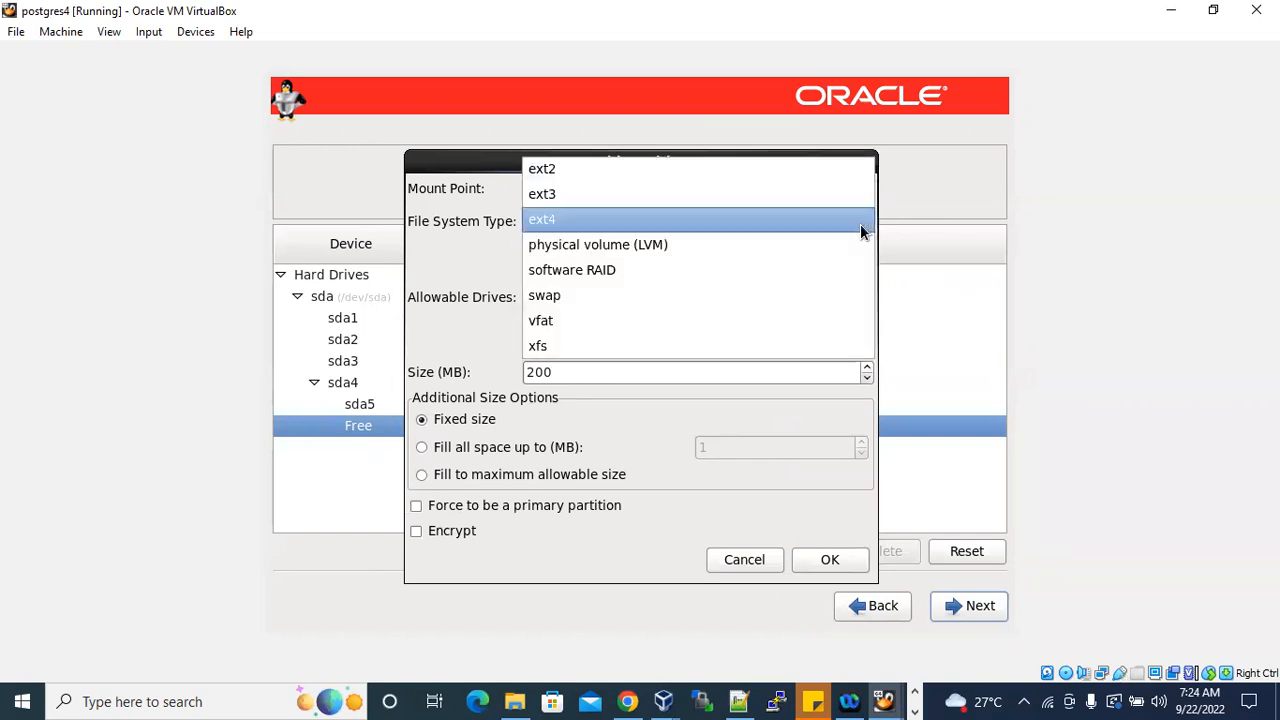
left_click(570, 296)
left_click_drag(572, 378, 480, 377)
type("15000")
left_click(823, 561)
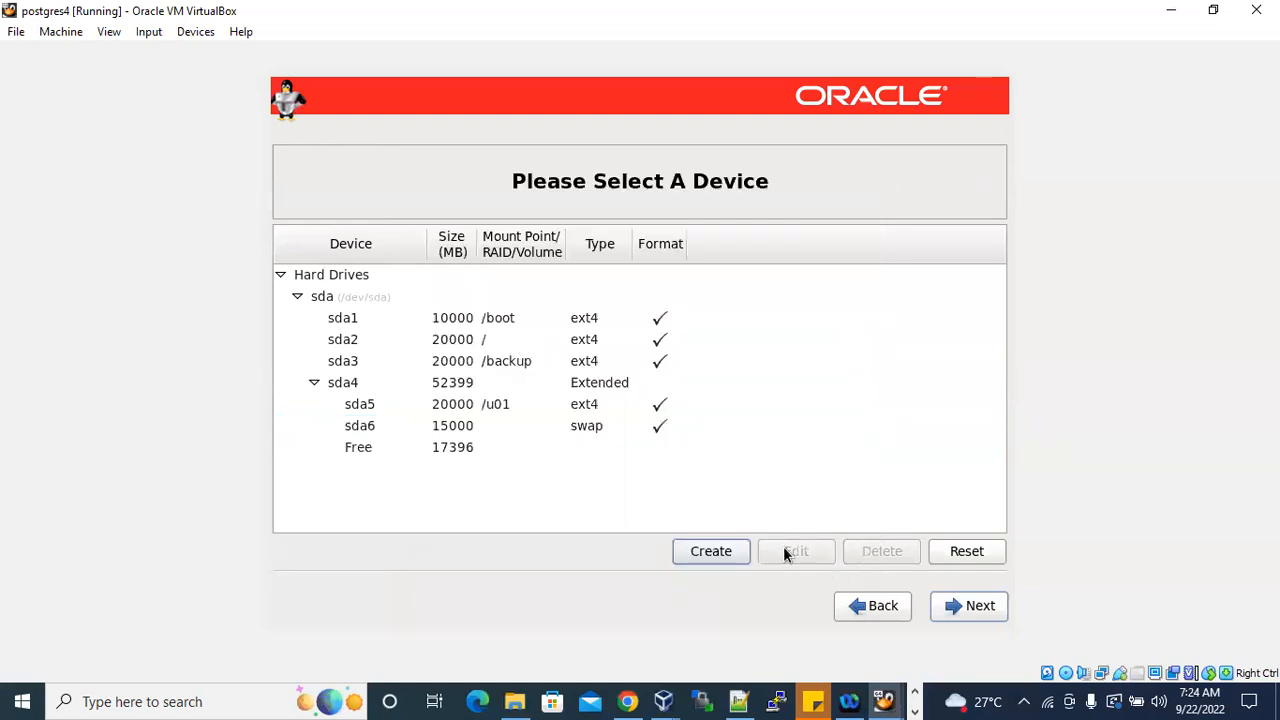
Edit the /u01 partition and set its size to 30000 MB.
left_click(444, 452)
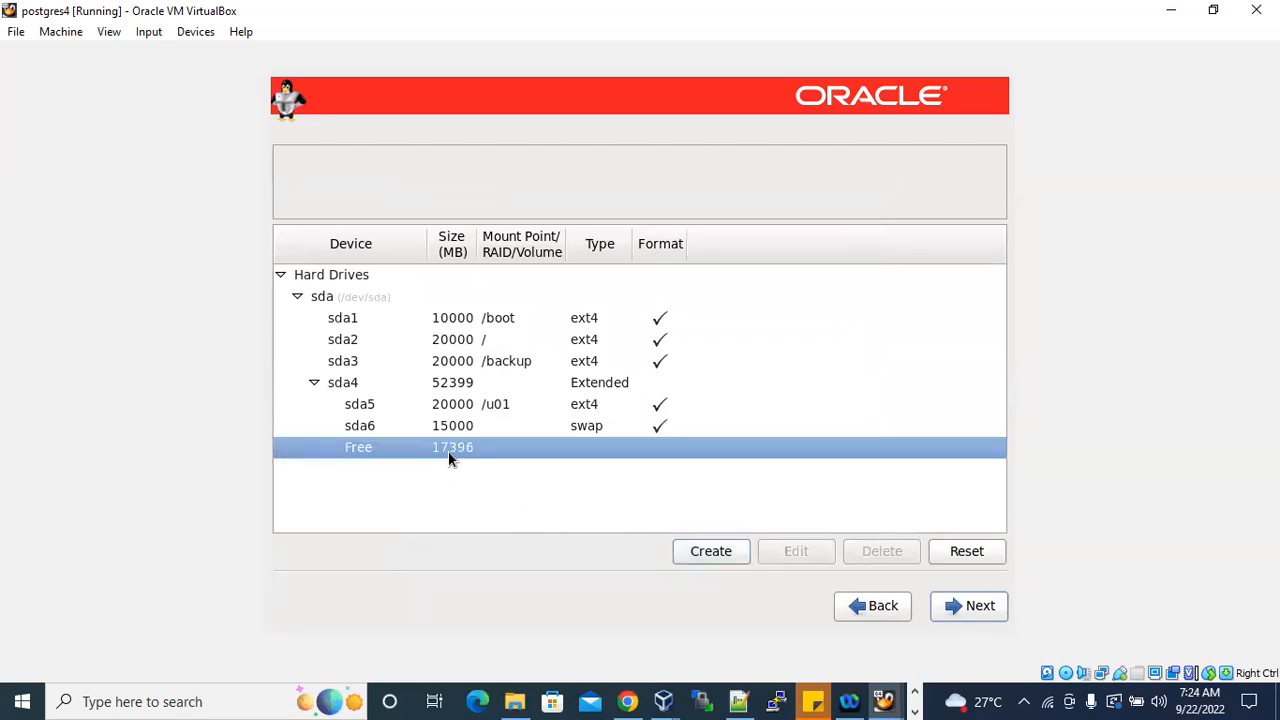
left_click(487, 402)
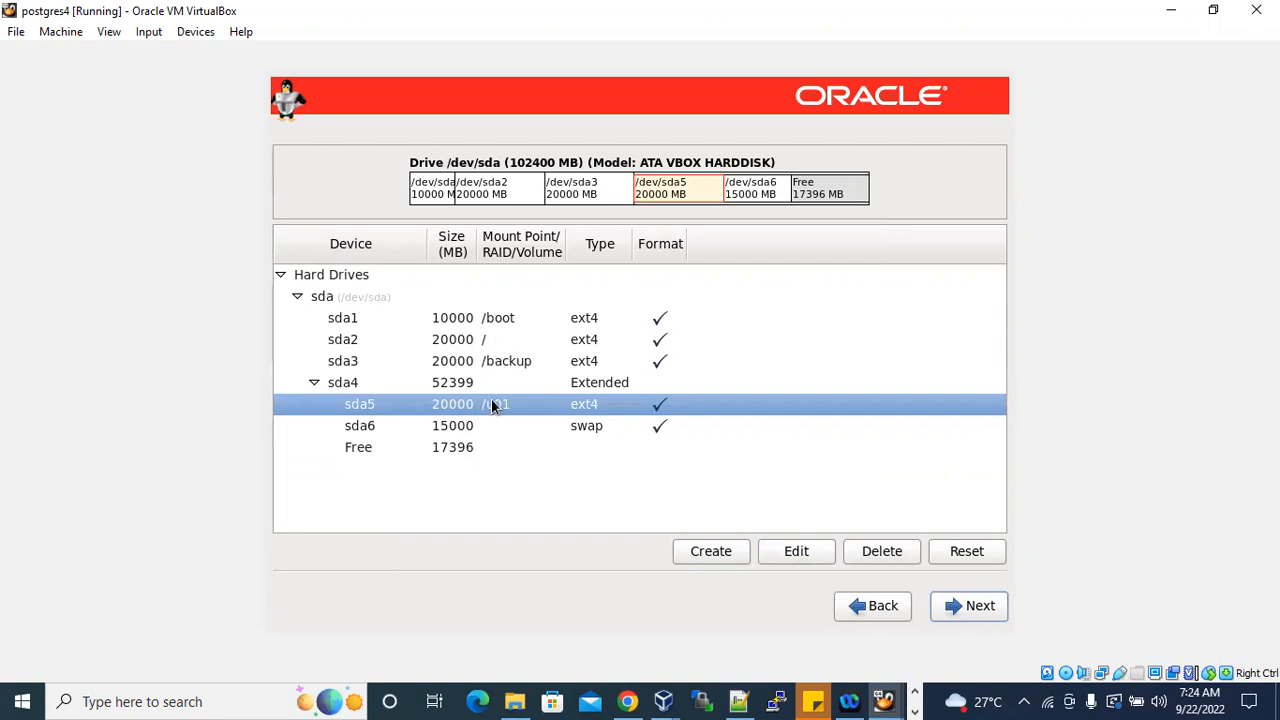
left_click(798, 551)
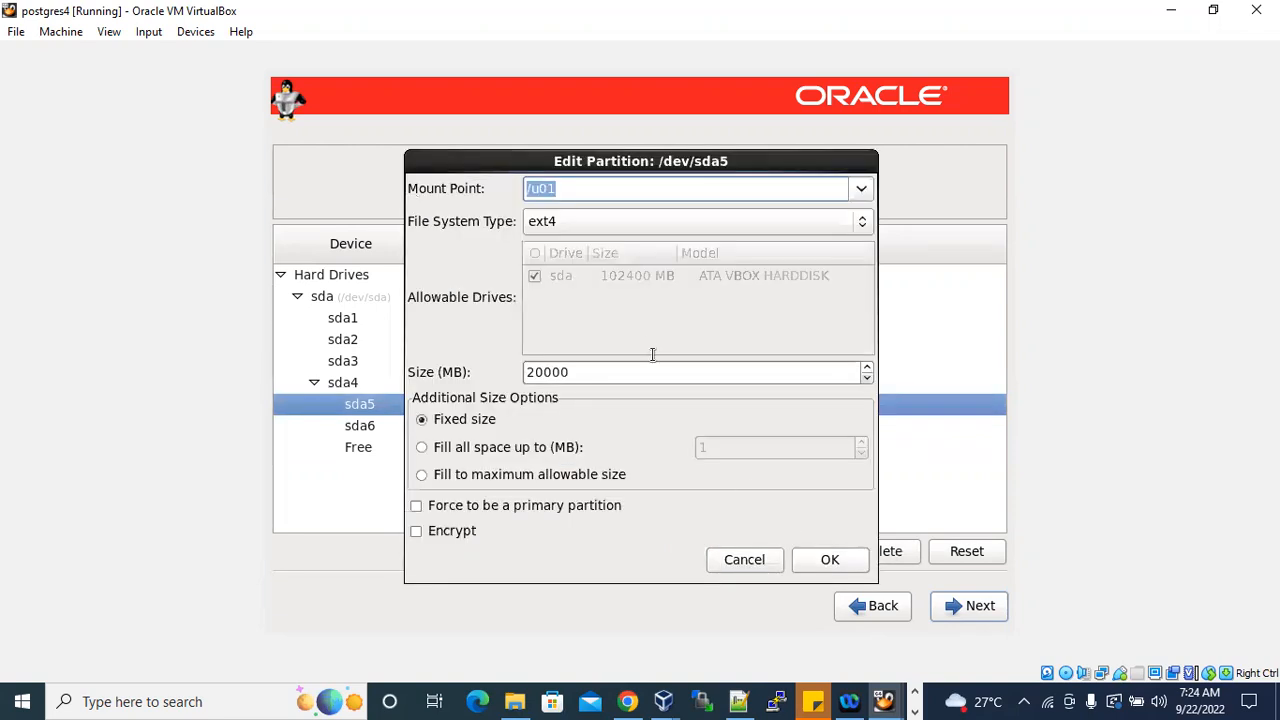
left_click(572, 372)
left_click_drag(545, 372, 509, 370)
type("30")
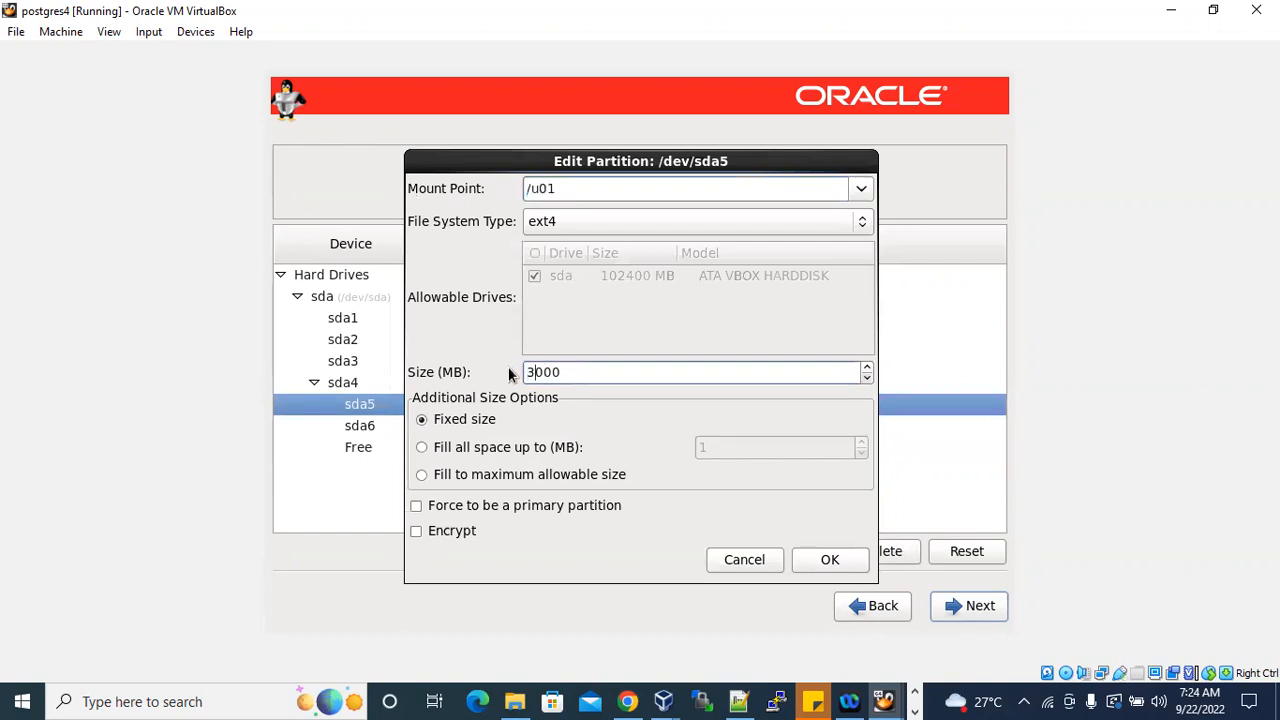
left_click(829, 559)
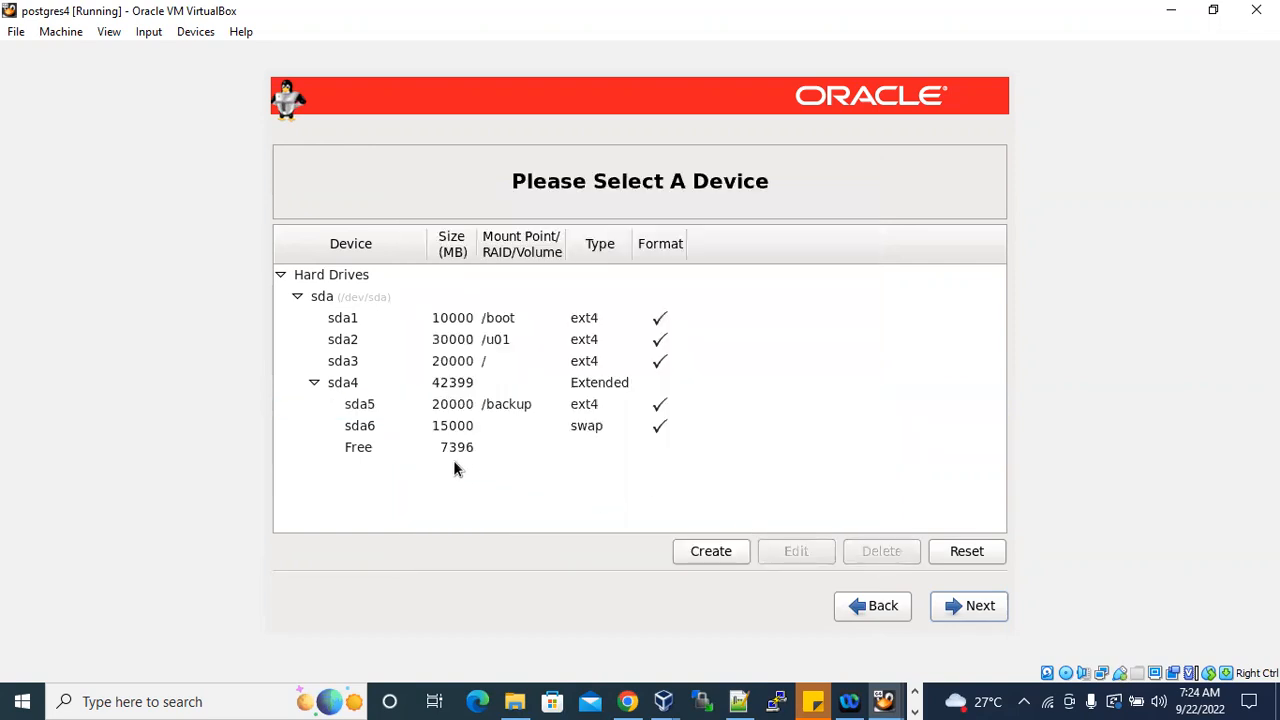
Edit the root / partition and set its size to 25000 MB.
left_click(468, 452)
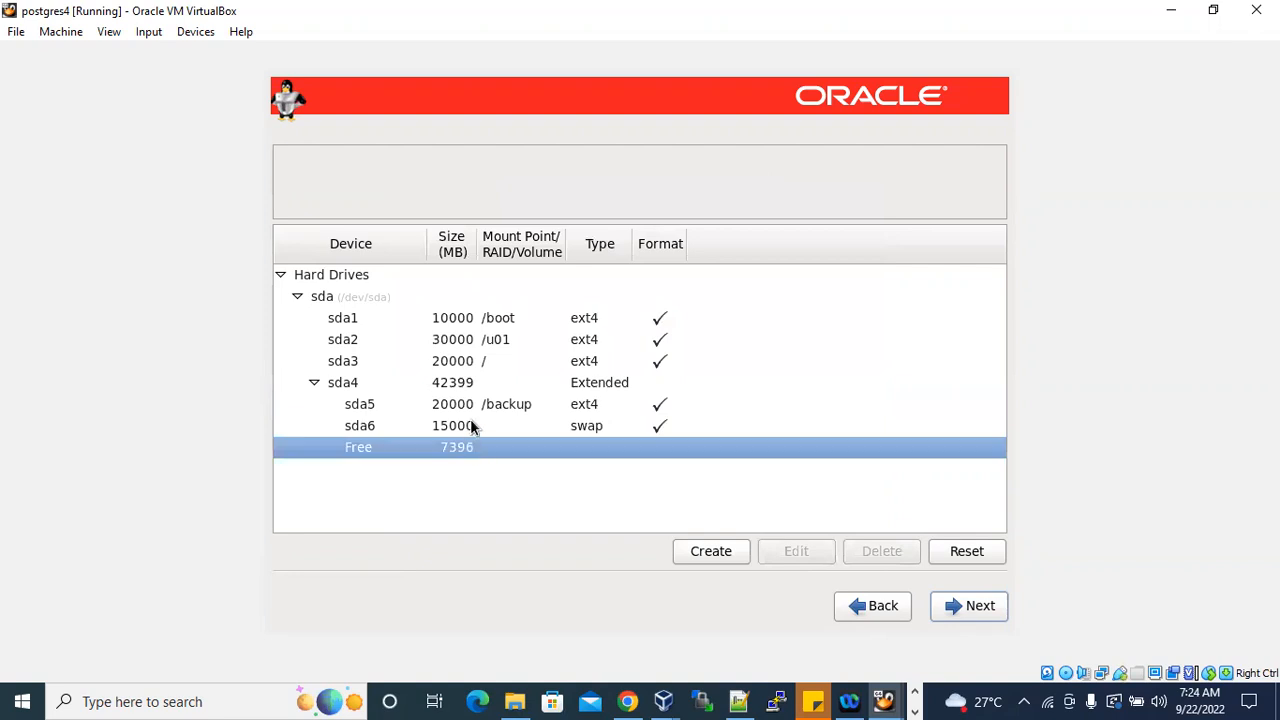
left_click(476, 366)
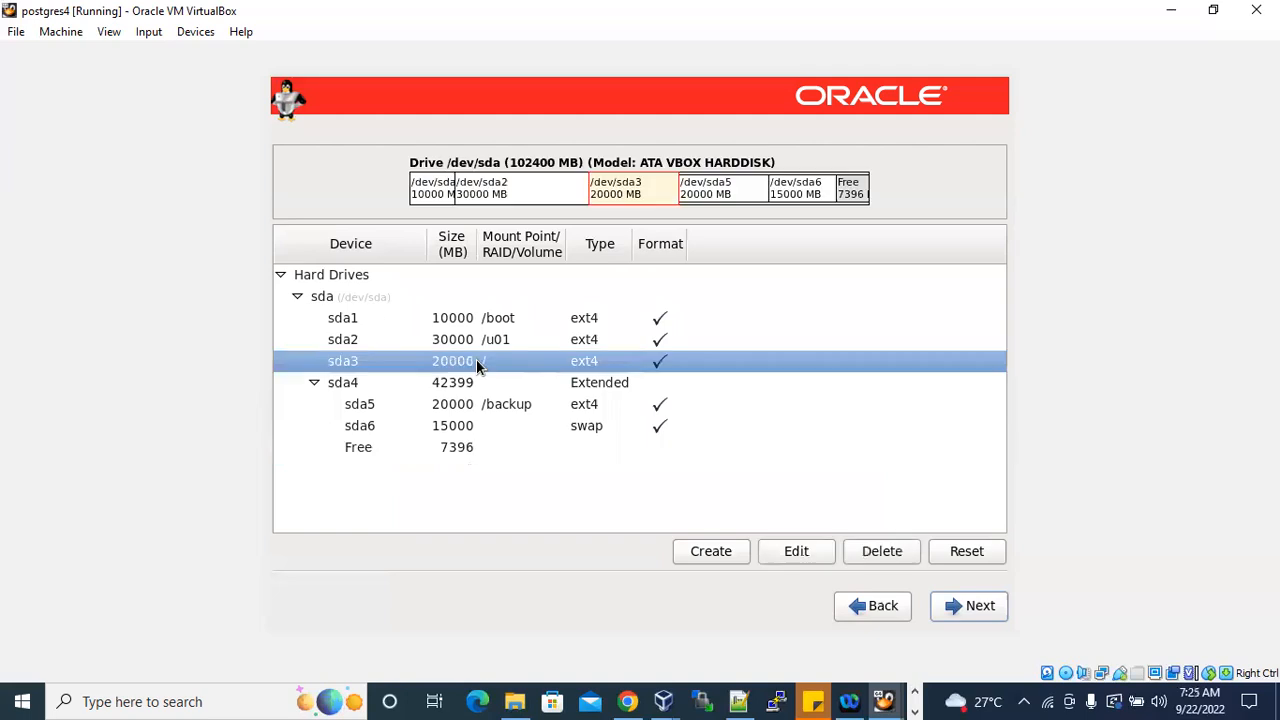
left_click(795, 551)
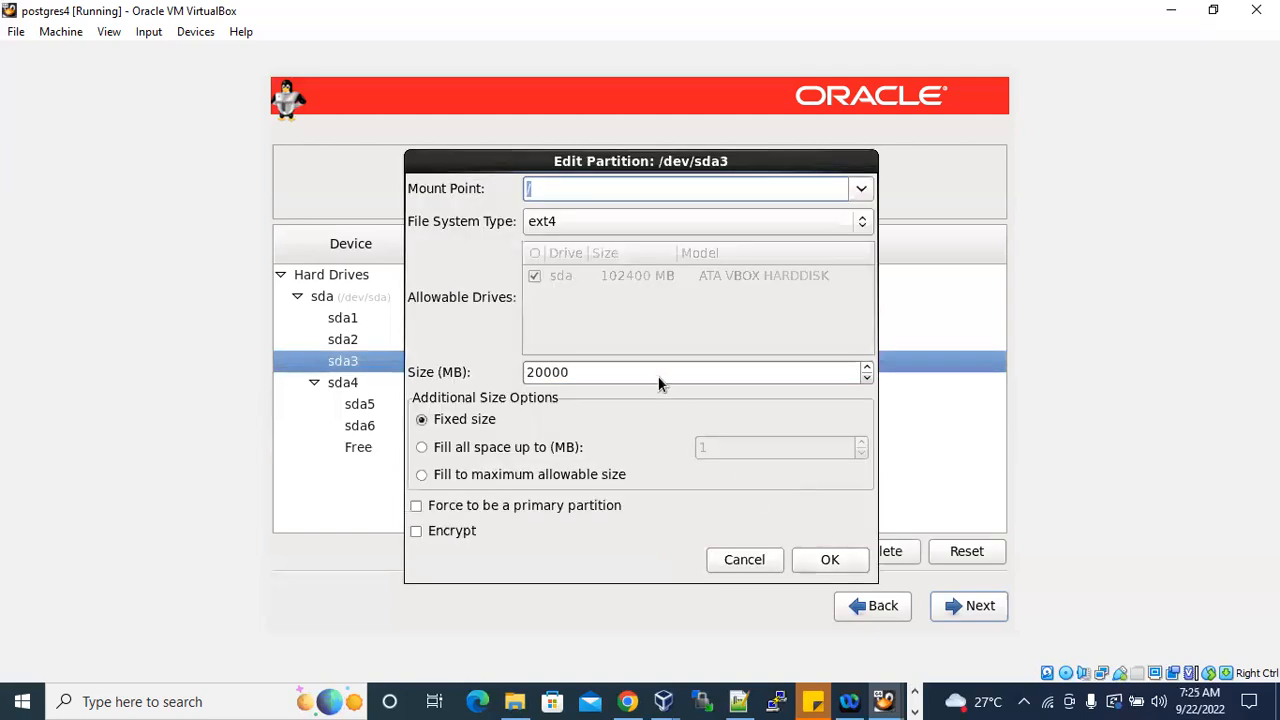
left_click(540, 372)
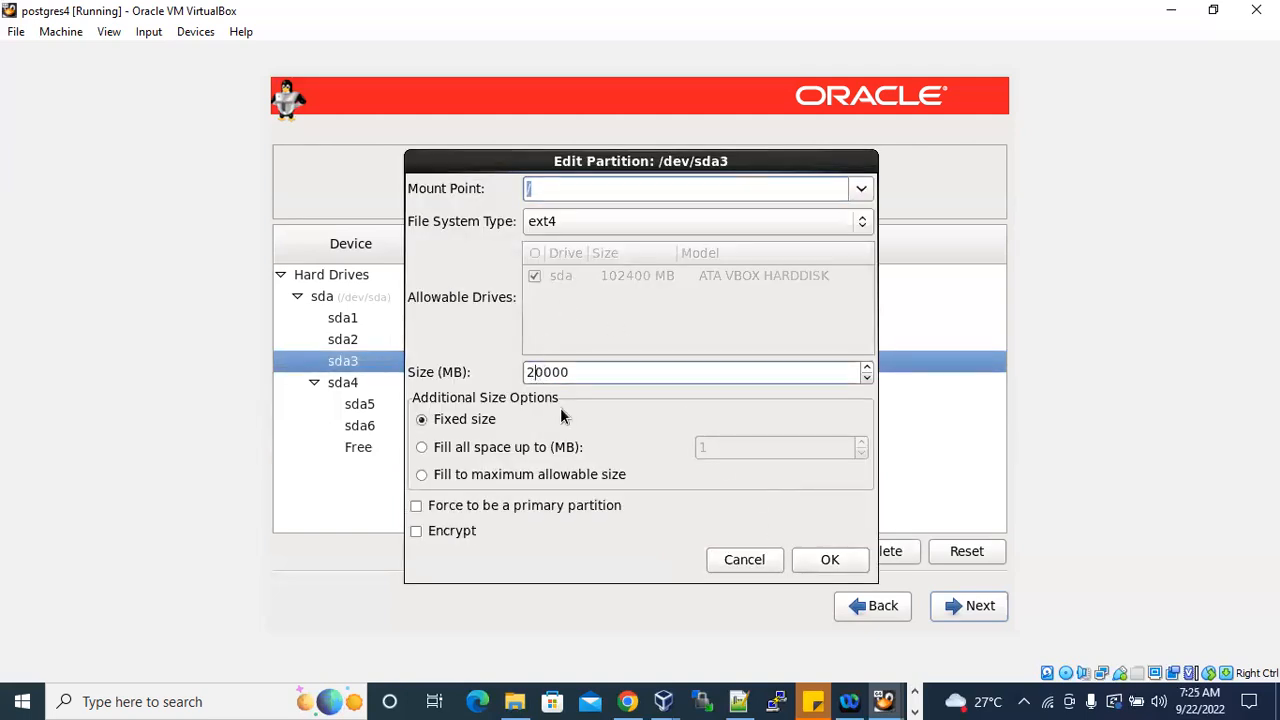
type("5")
key("Delete")
left_click(829, 560)
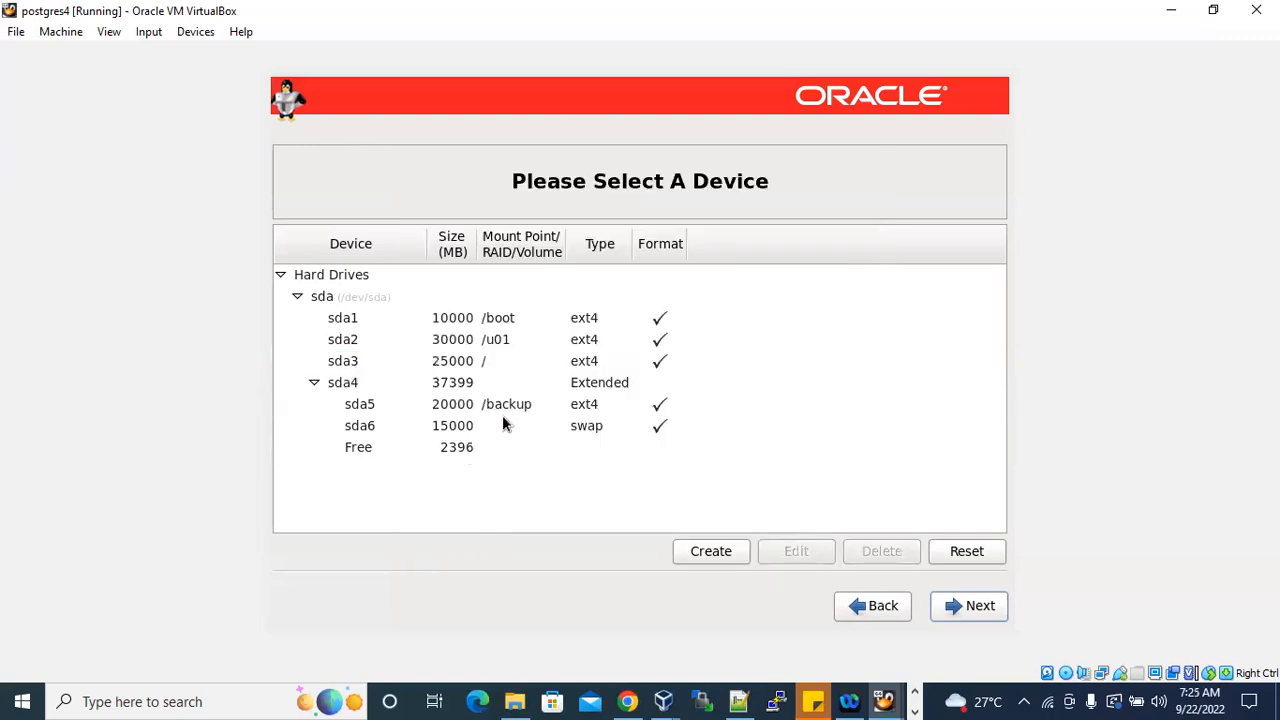
Review the /boot, /u01, /, /backup and swap partitions in the device list one by one.
left_click(510, 327)
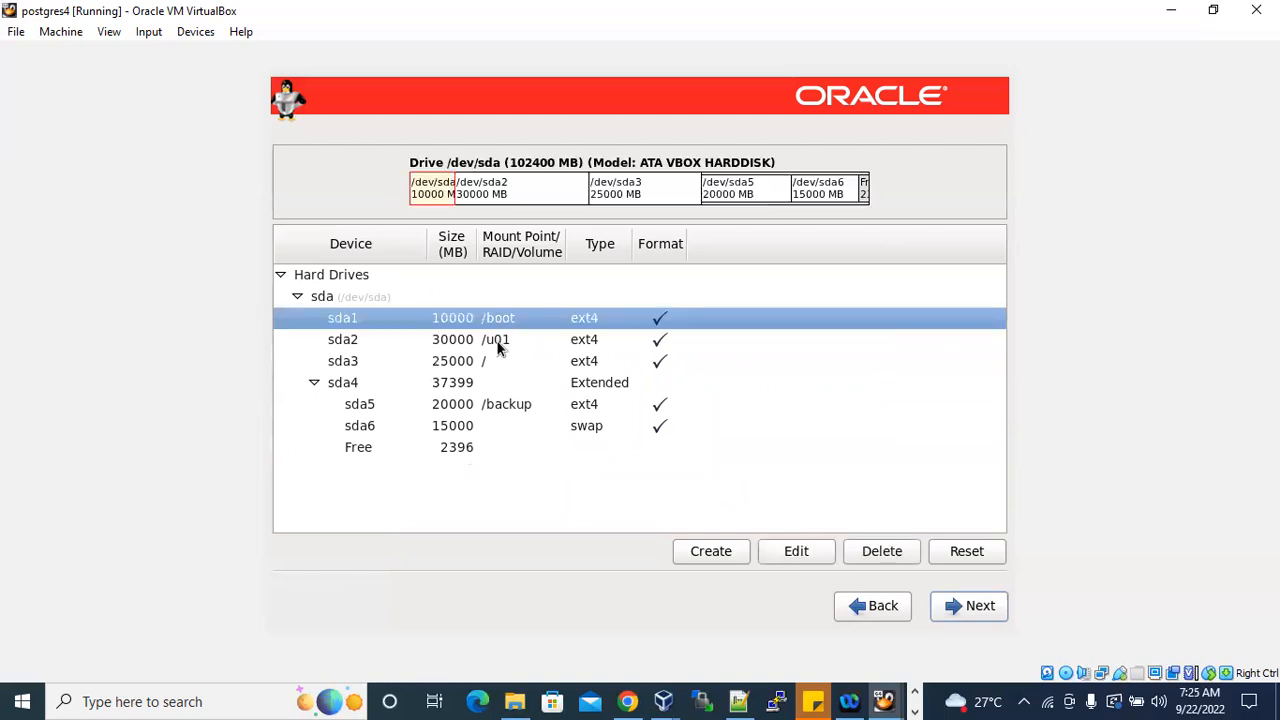
left_click(499, 342)
left_click(489, 362)
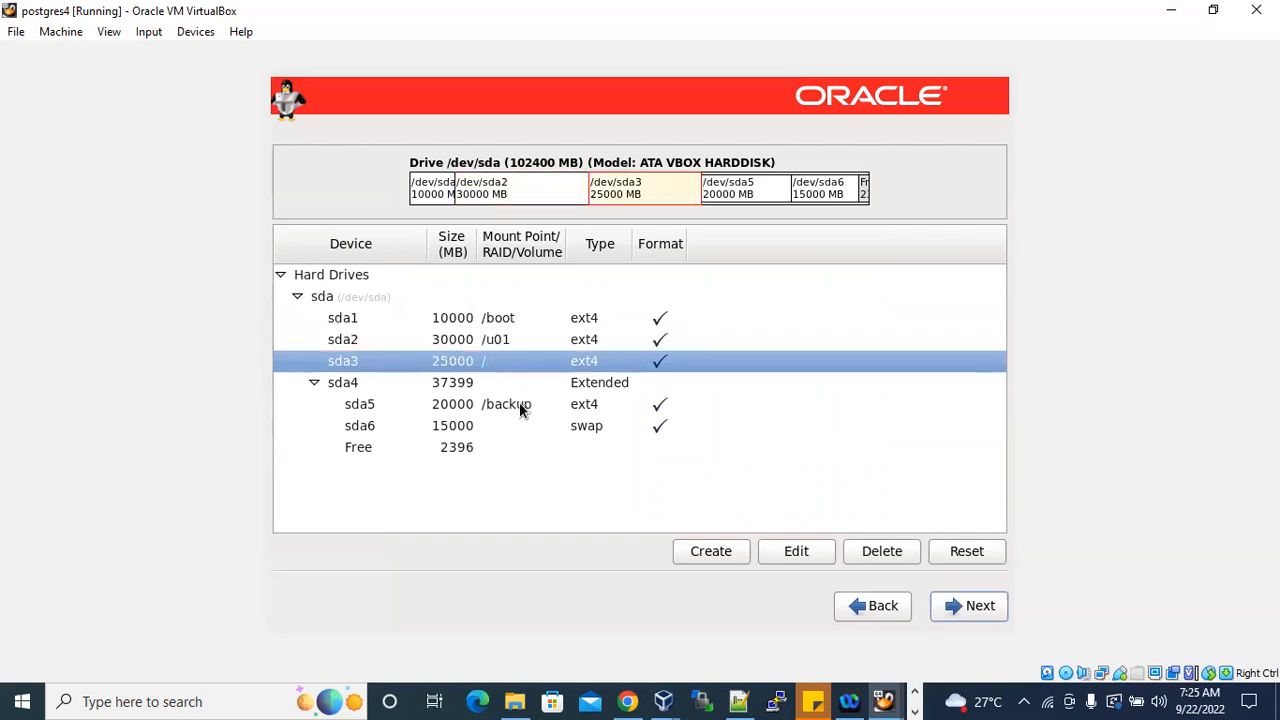
left_click(508, 404)
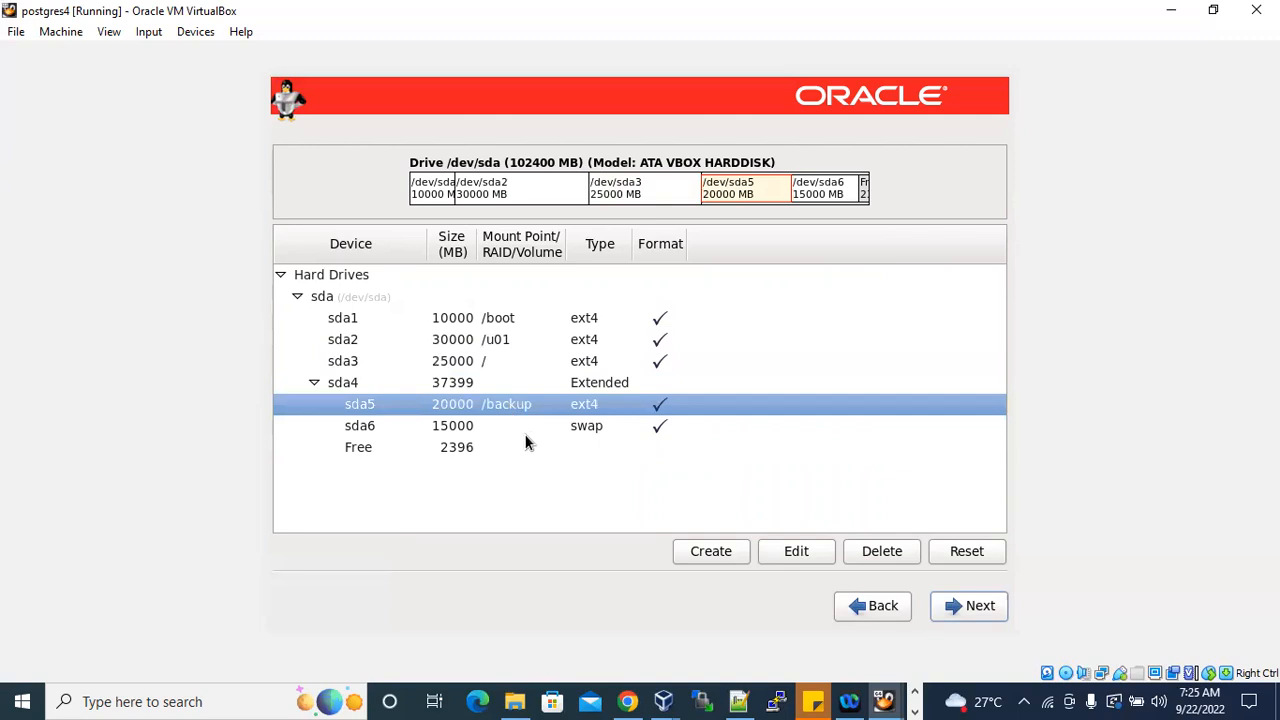
left_click(538, 428)
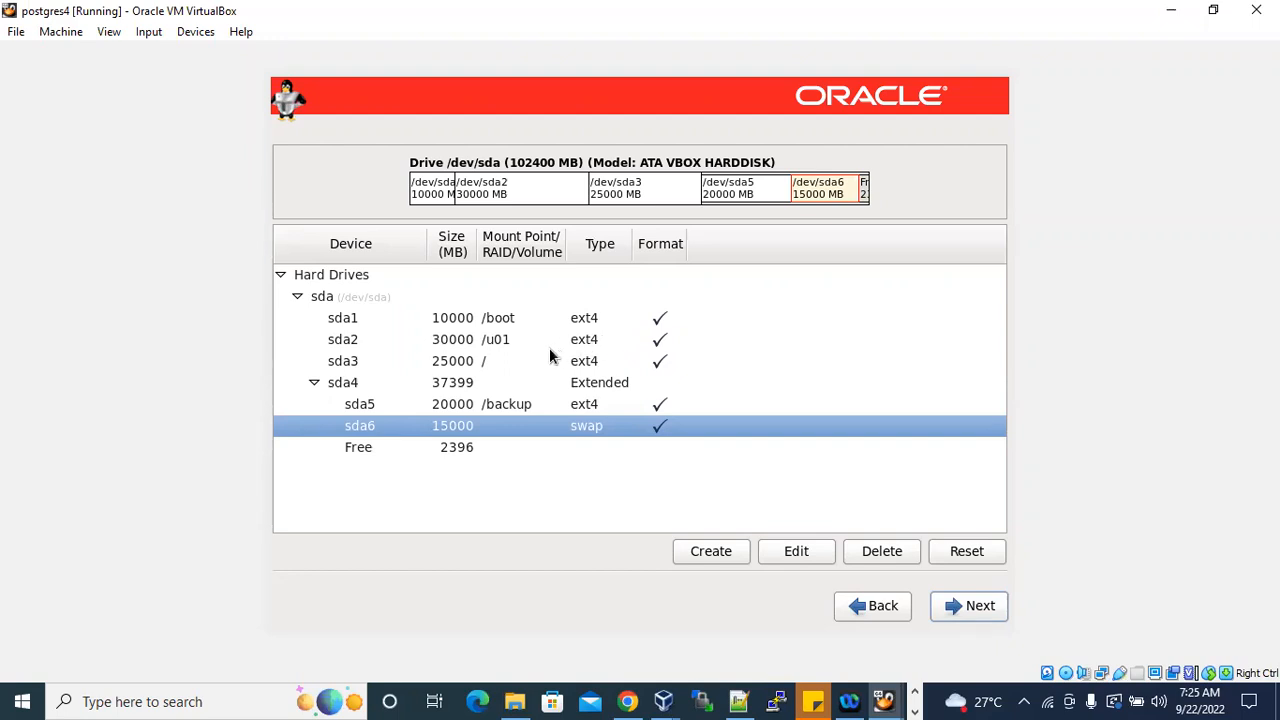
Accept the partition layout, format the /dev/sda partition table and write the storage changes to disk.
left_click(484, 364)
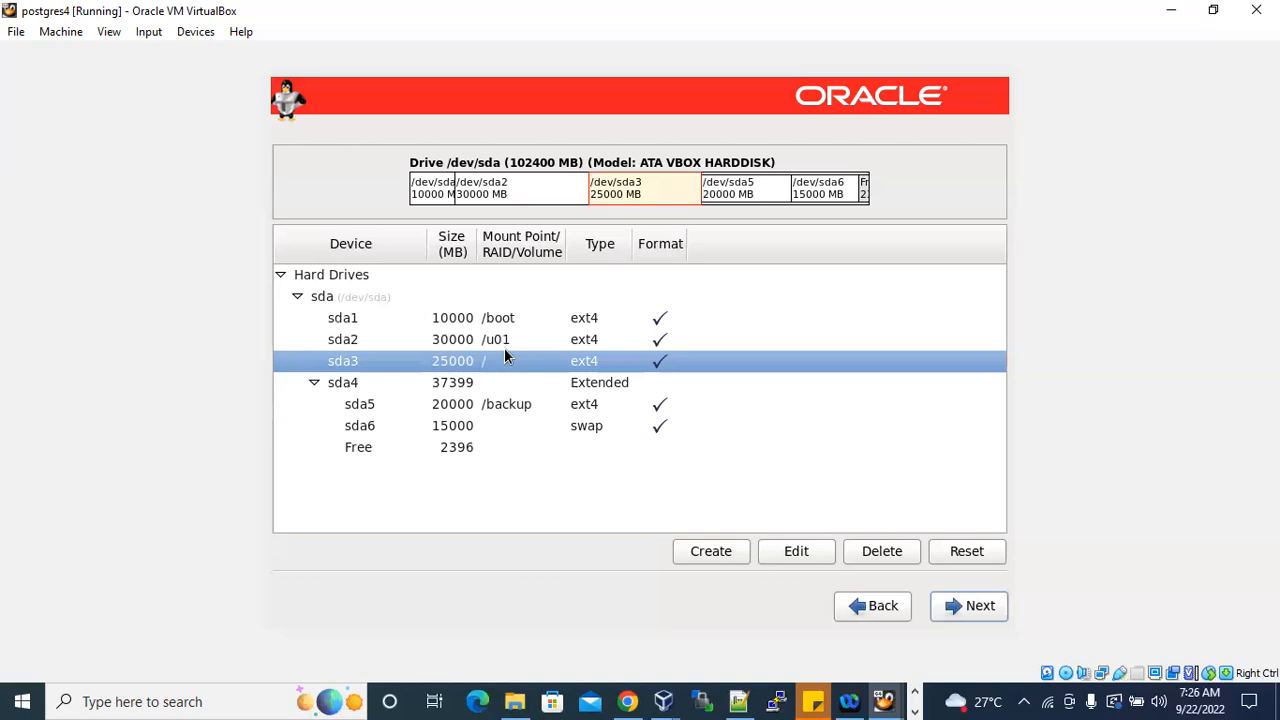
left_click(500, 320)
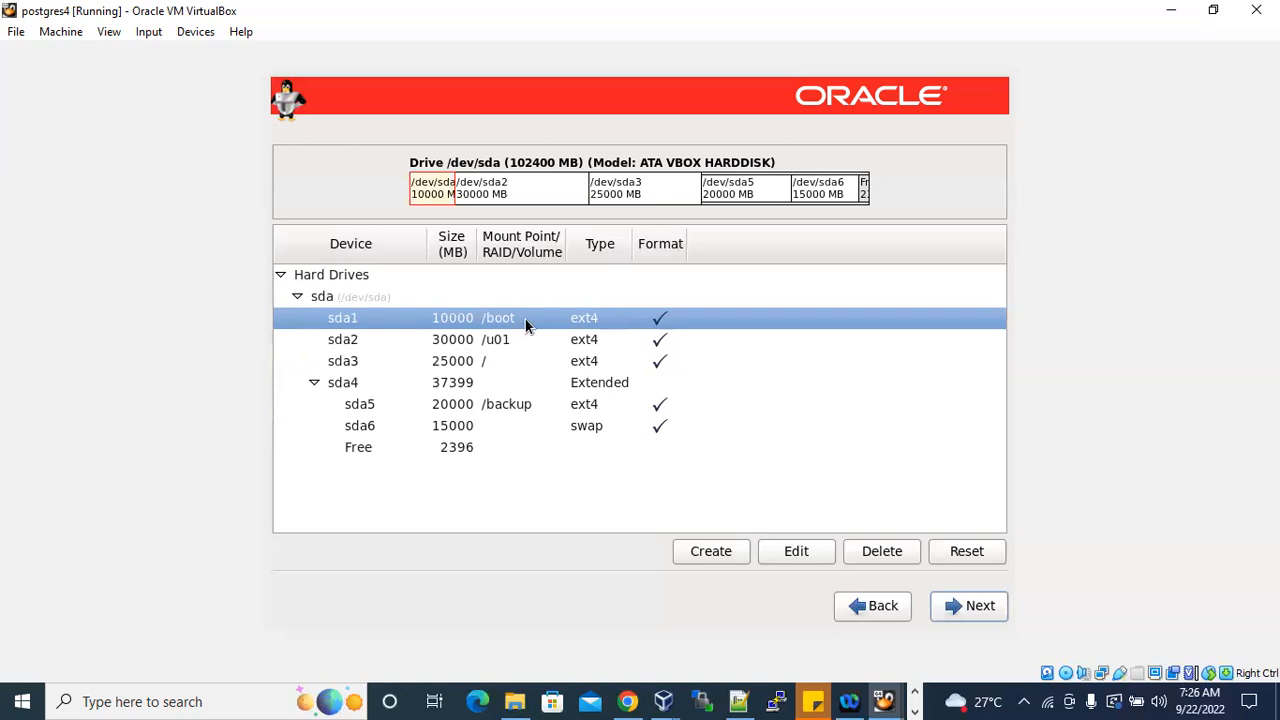
left_click(500, 366)
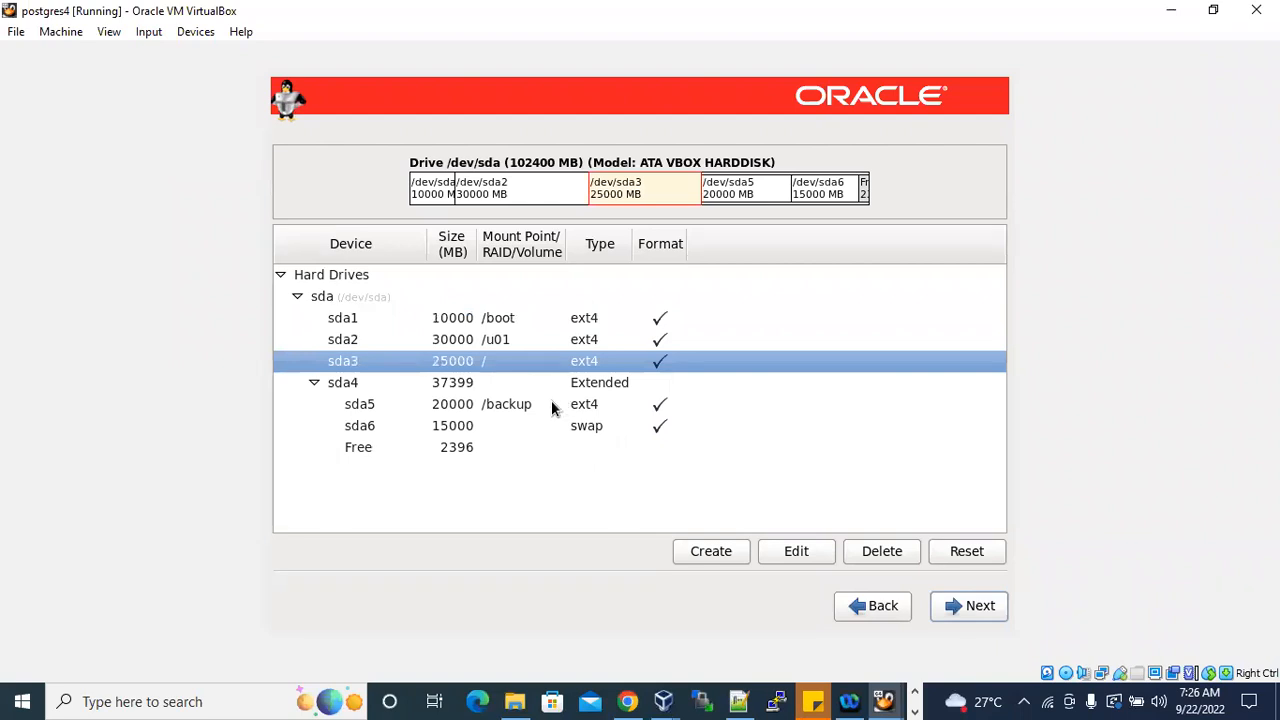
left_click(521, 410)
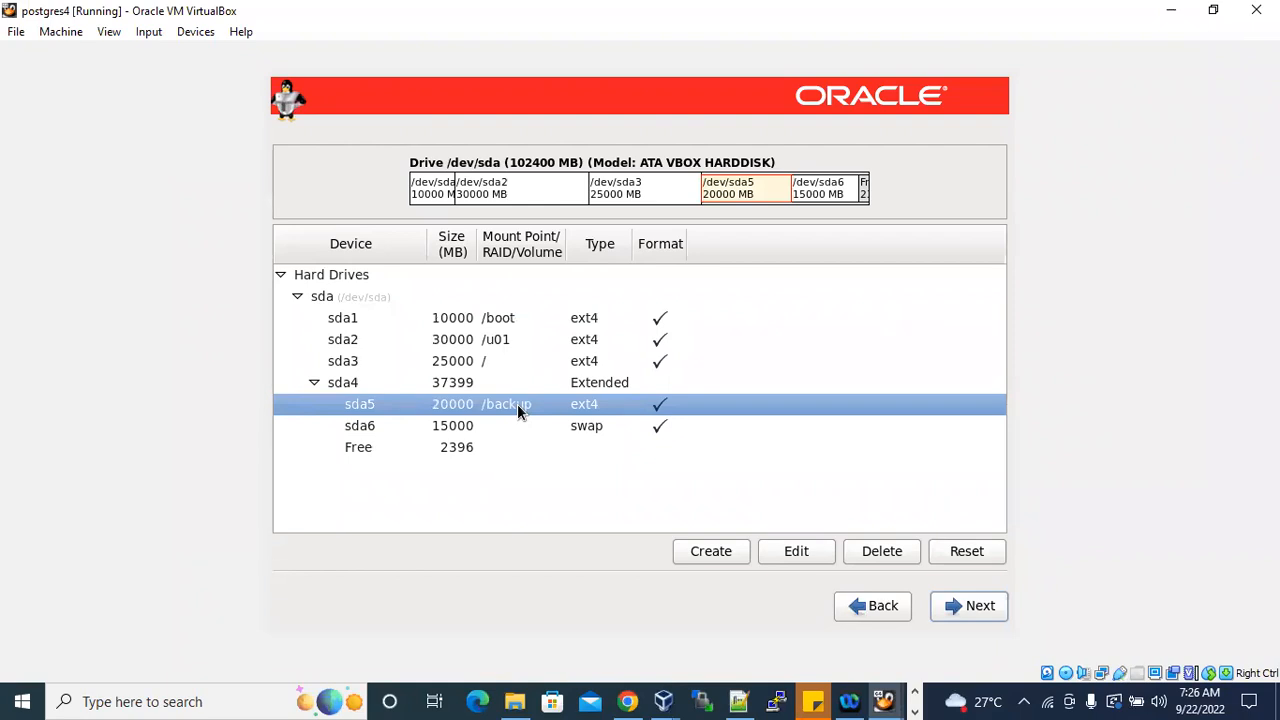
left_click(533, 348)
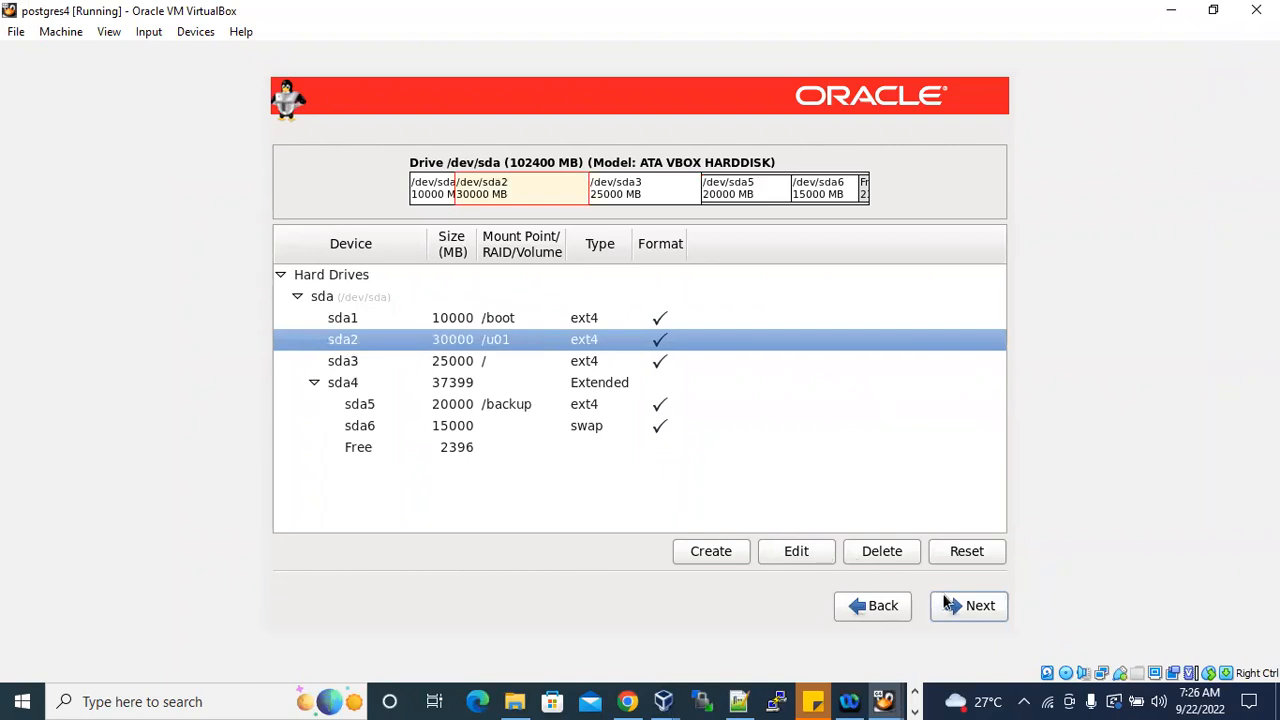
left_click(967, 604)
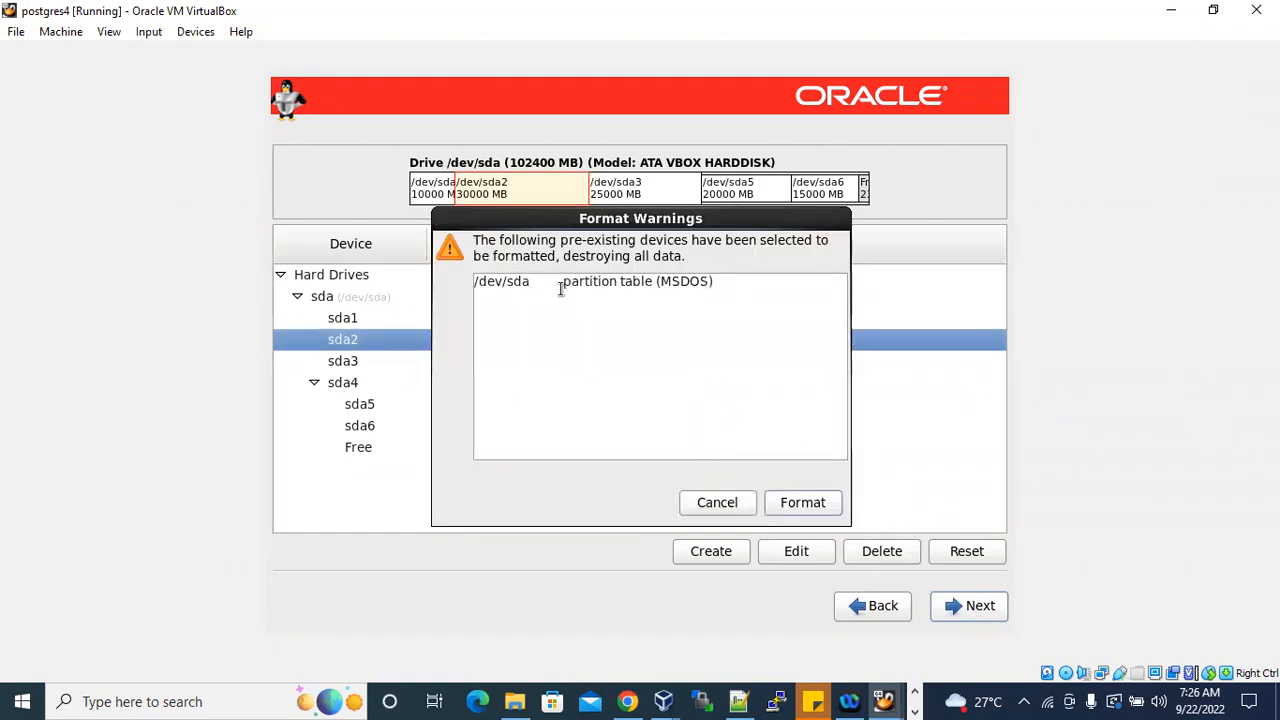
left_click(802, 501)
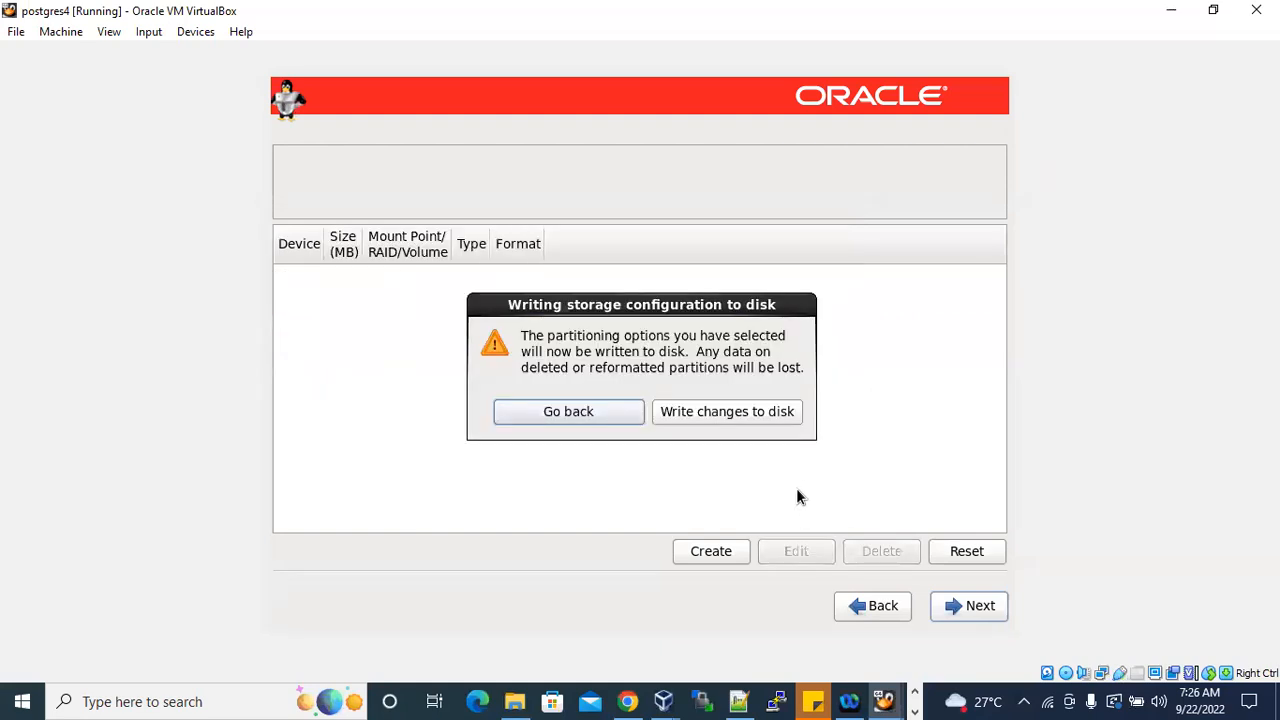
left_click(741, 418)
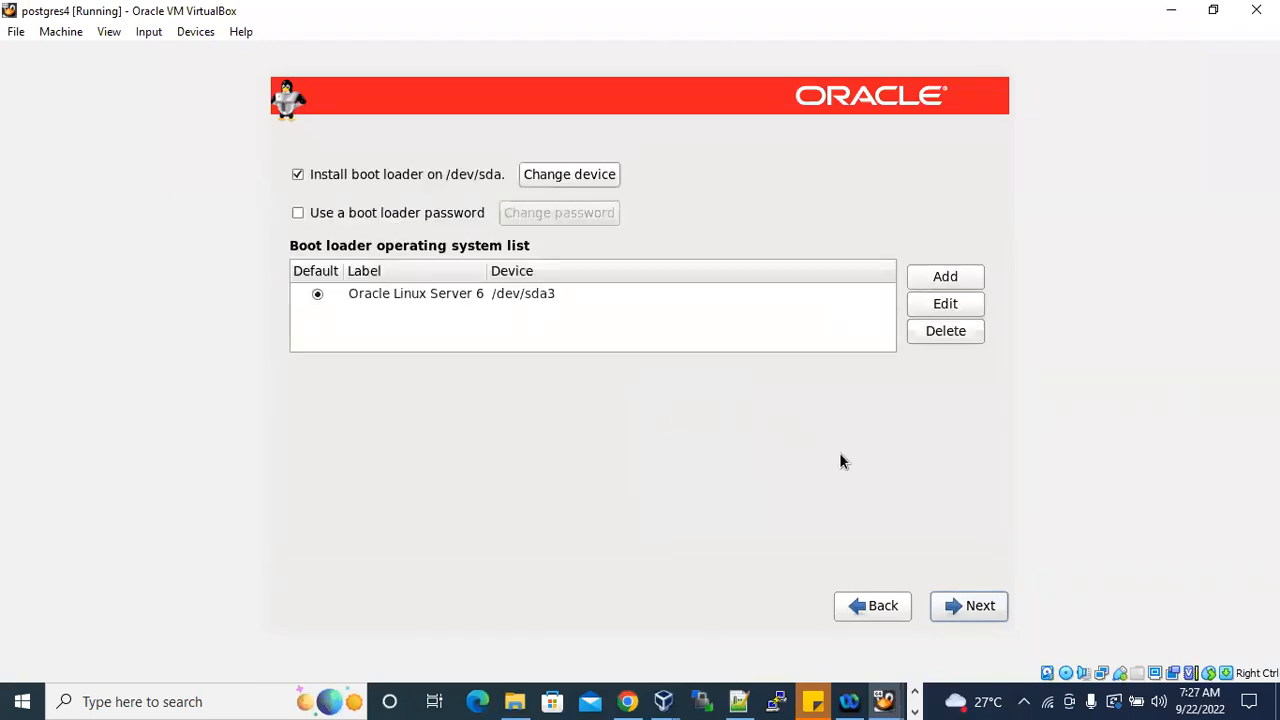
Accept the boot loader on /dev/sda and choose to customize the Basic Server software selection now.
left_click(979, 612)
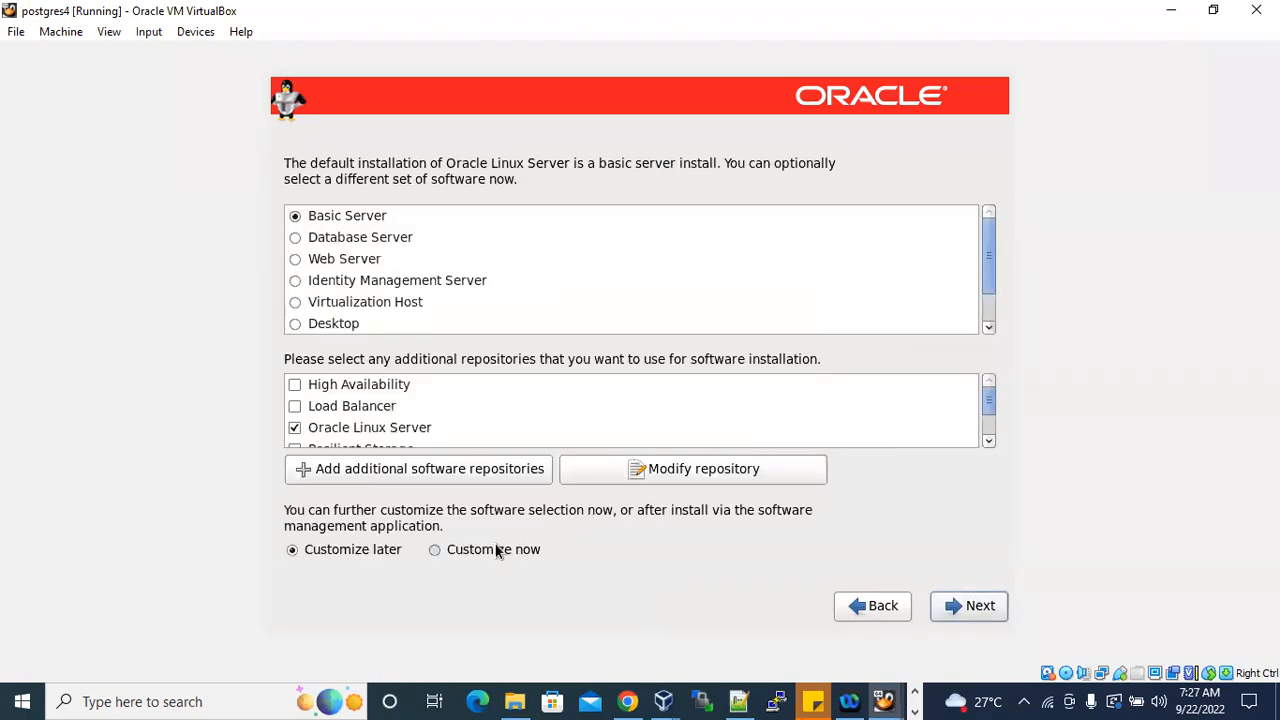
left_click(475, 552)
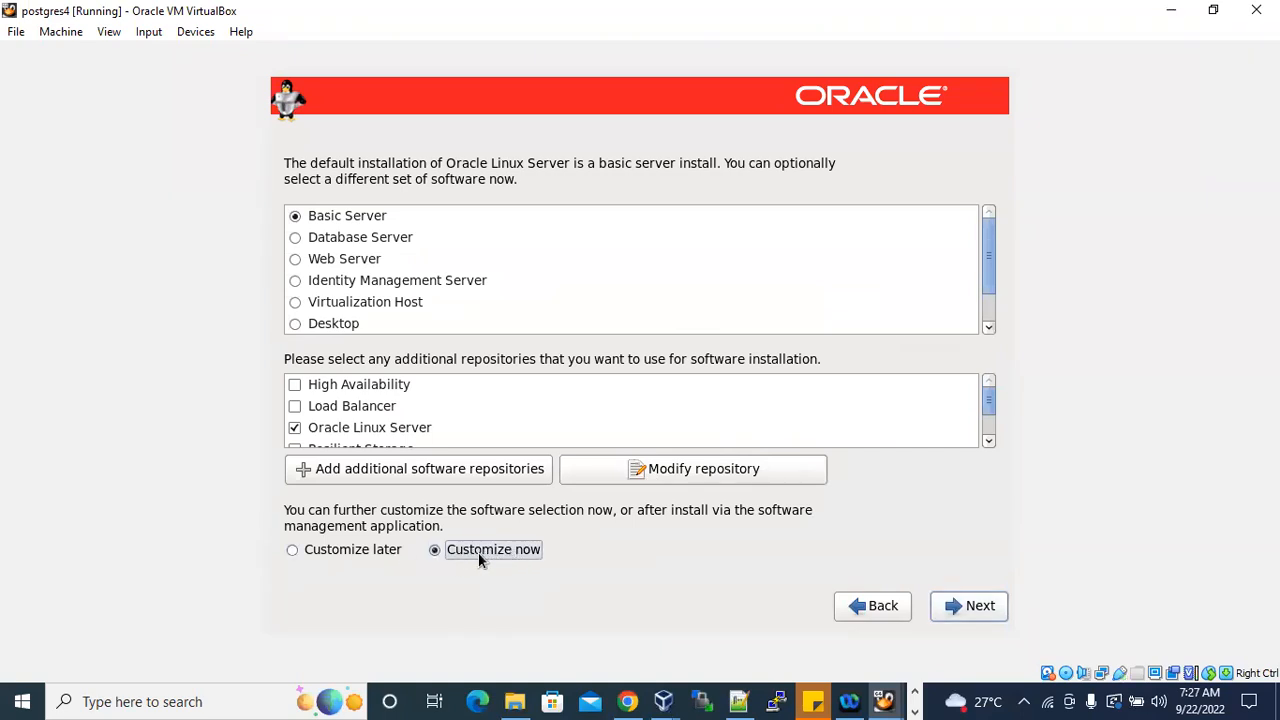
left_click(975, 607)
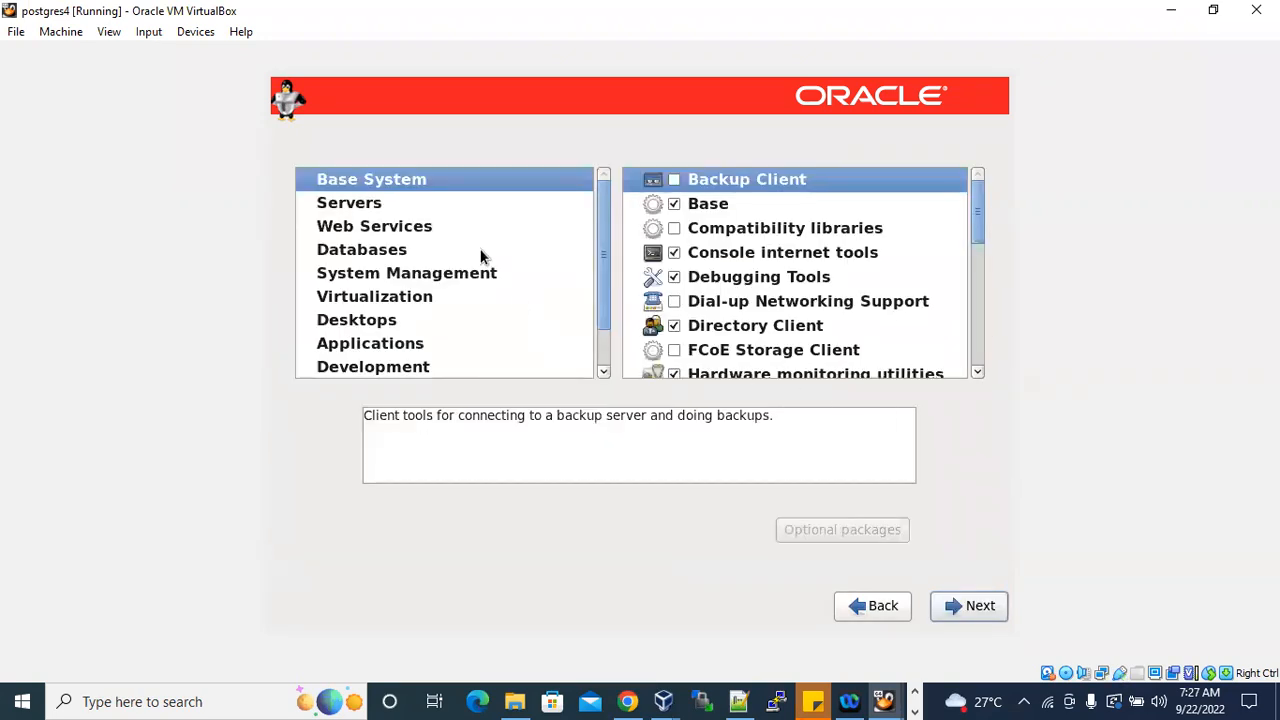
In Base System, enable Backup Client, Compatibility libraries, Dial-up Networking Support, FCoE Storage Client and Infiniband Support.
left_click(371, 201)
left_click(390, 182)
left_click(674, 181)
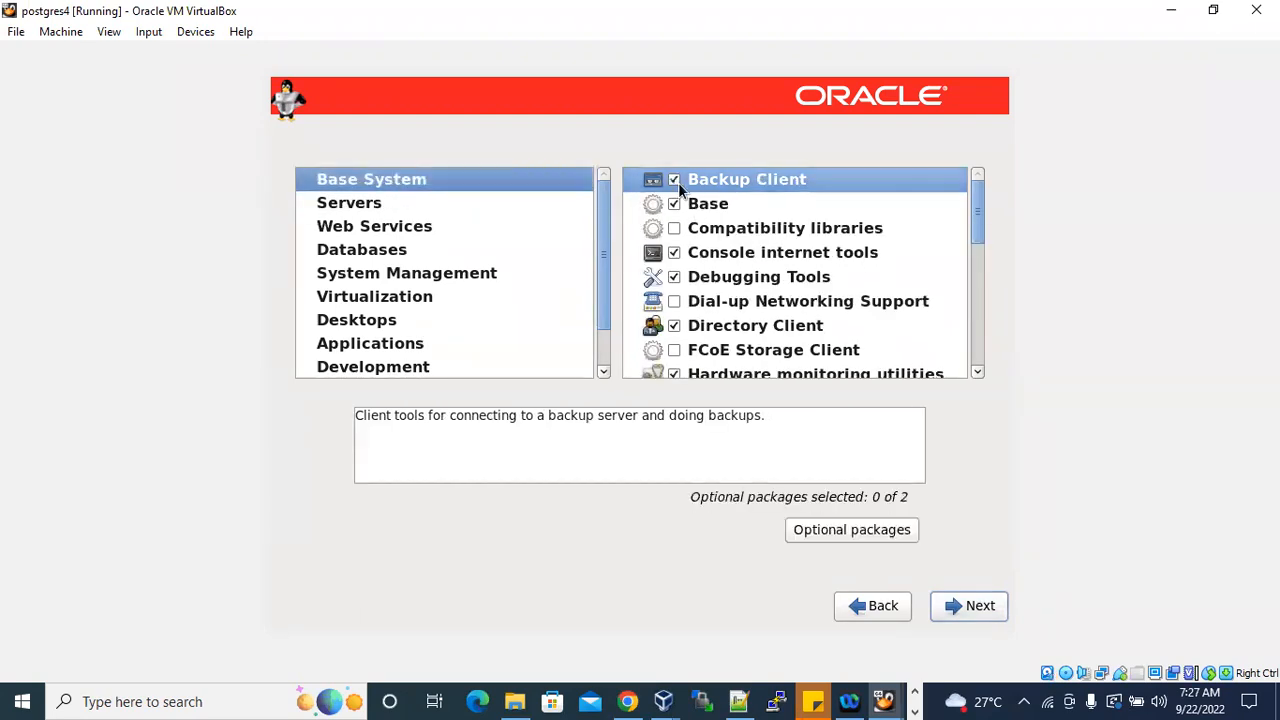
left_click(674, 229)
left_click(674, 302)
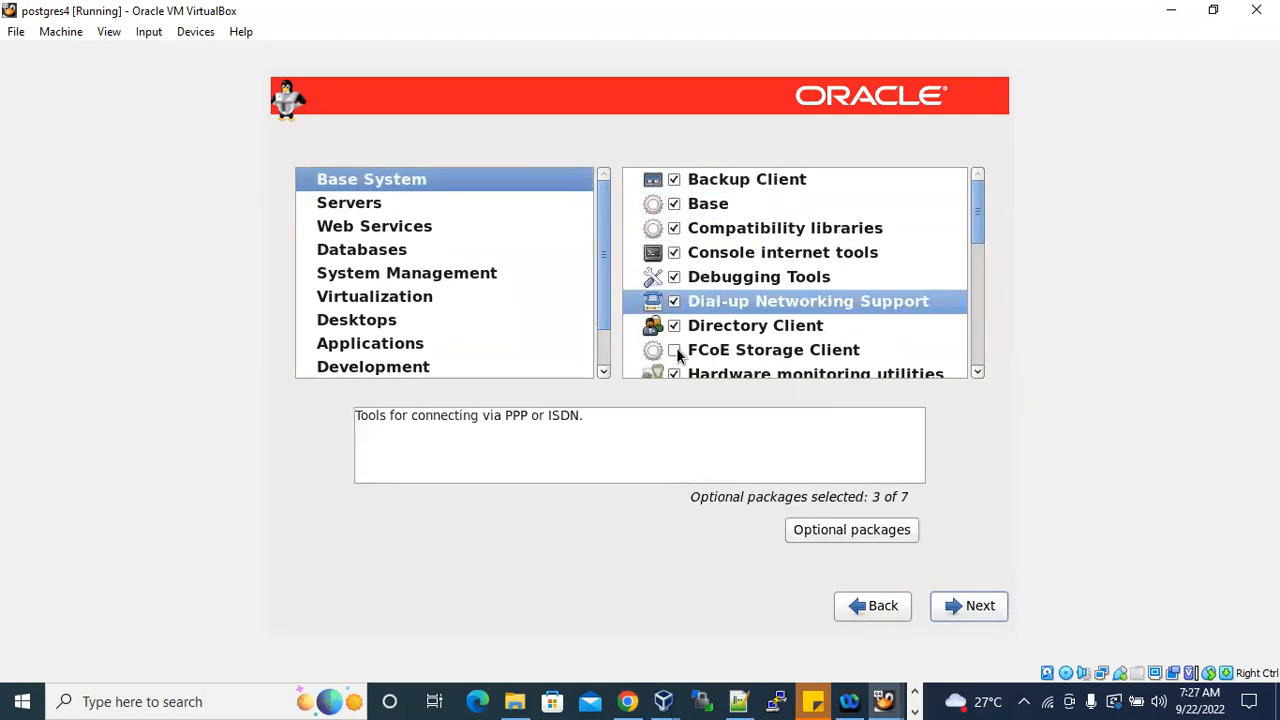
left_click(674, 350)
left_click(676, 360)
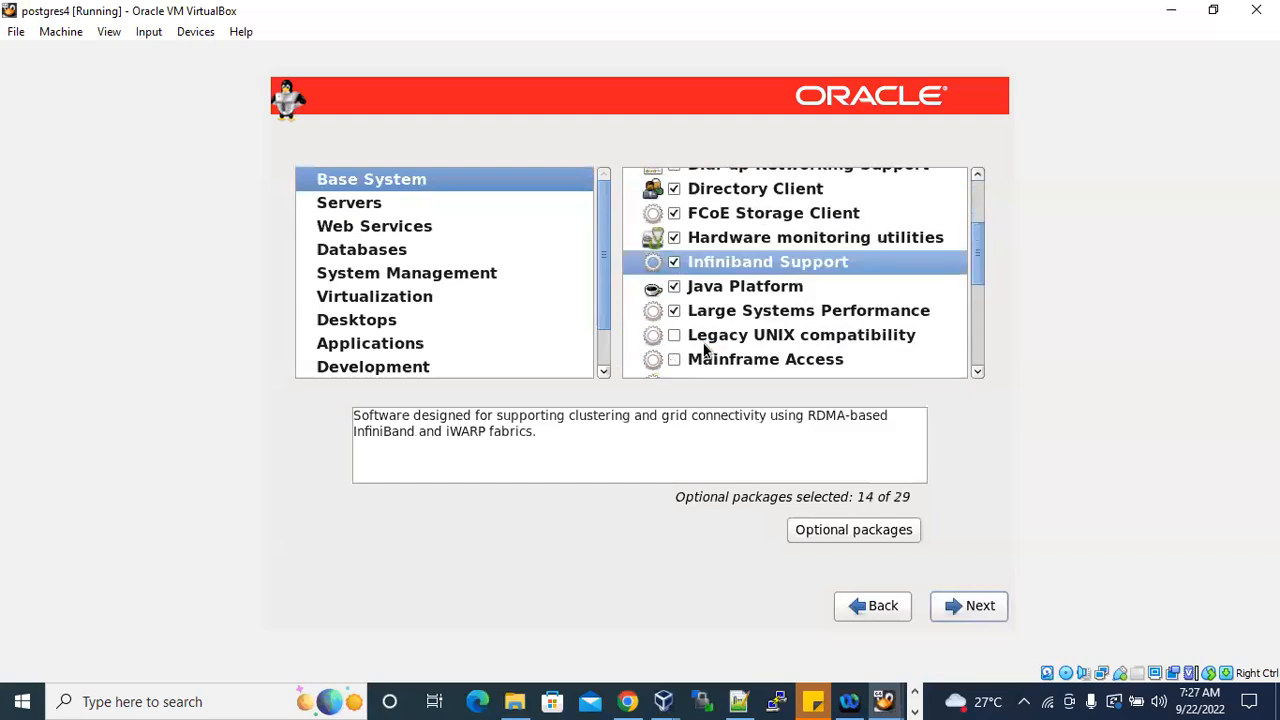
Enable the Base System packages Legacy UNIX compatibility, Mainframe Access, Networking Tools, Printing client and Ruby Support.
left_click(674, 335)
left_click(674, 358)
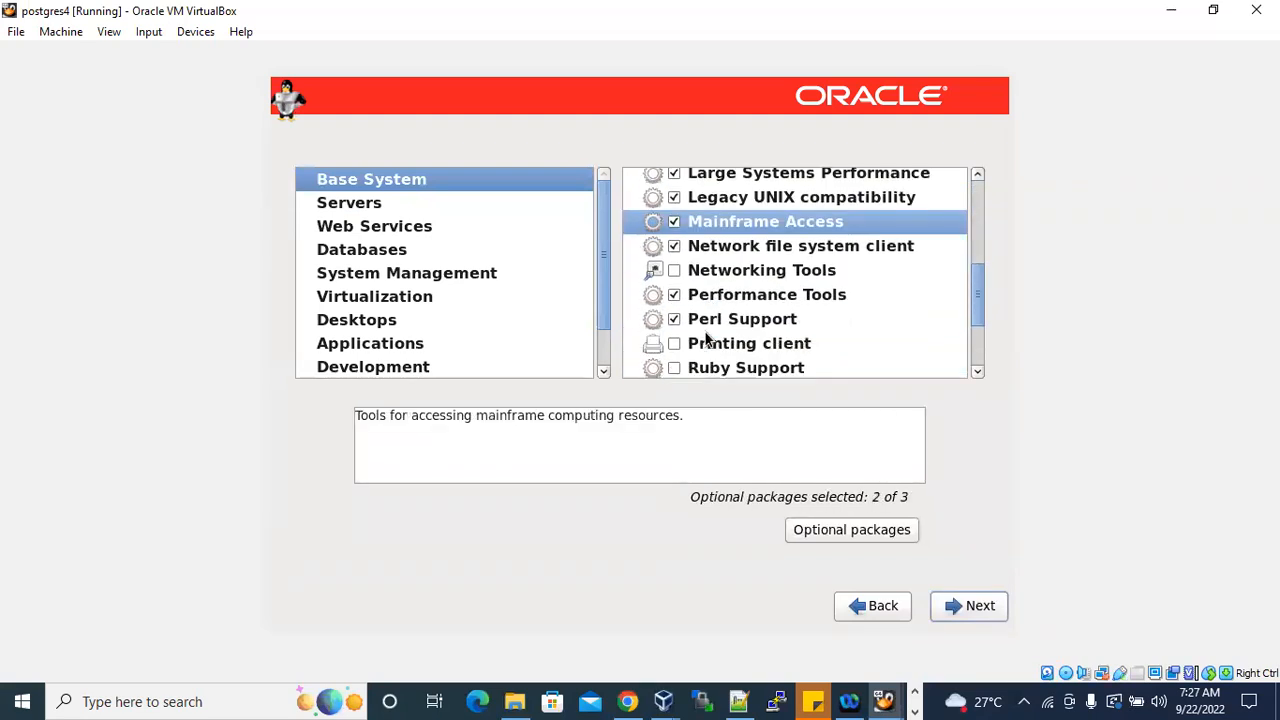
left_click(675, 271)
left_click(675, 344)
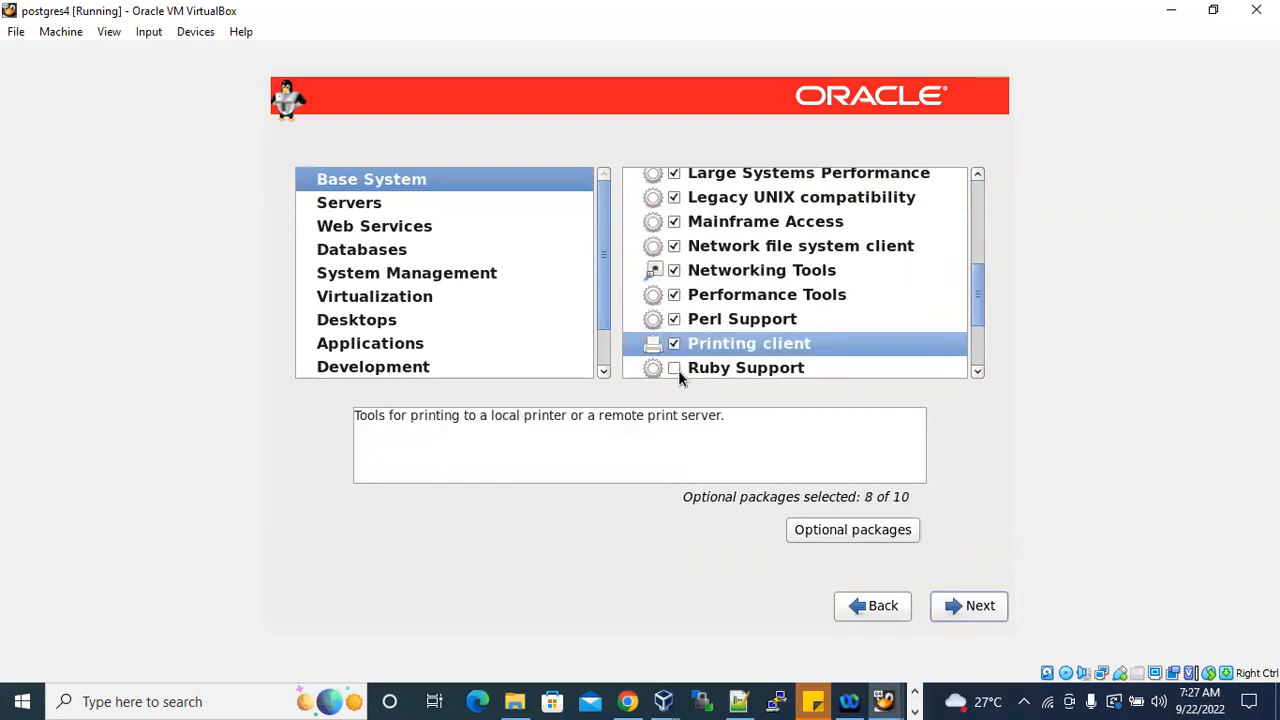
left_click(675, 368)
Enable the Base System packages Scientific support, Security Tools, Smart card support, Storage Availability Tools and iSCSI Storage Client.
left_click(675, 267)
left_click(675, 291)
left_click(675, 316)
left_click(675, 340)
left_click(678, 365)
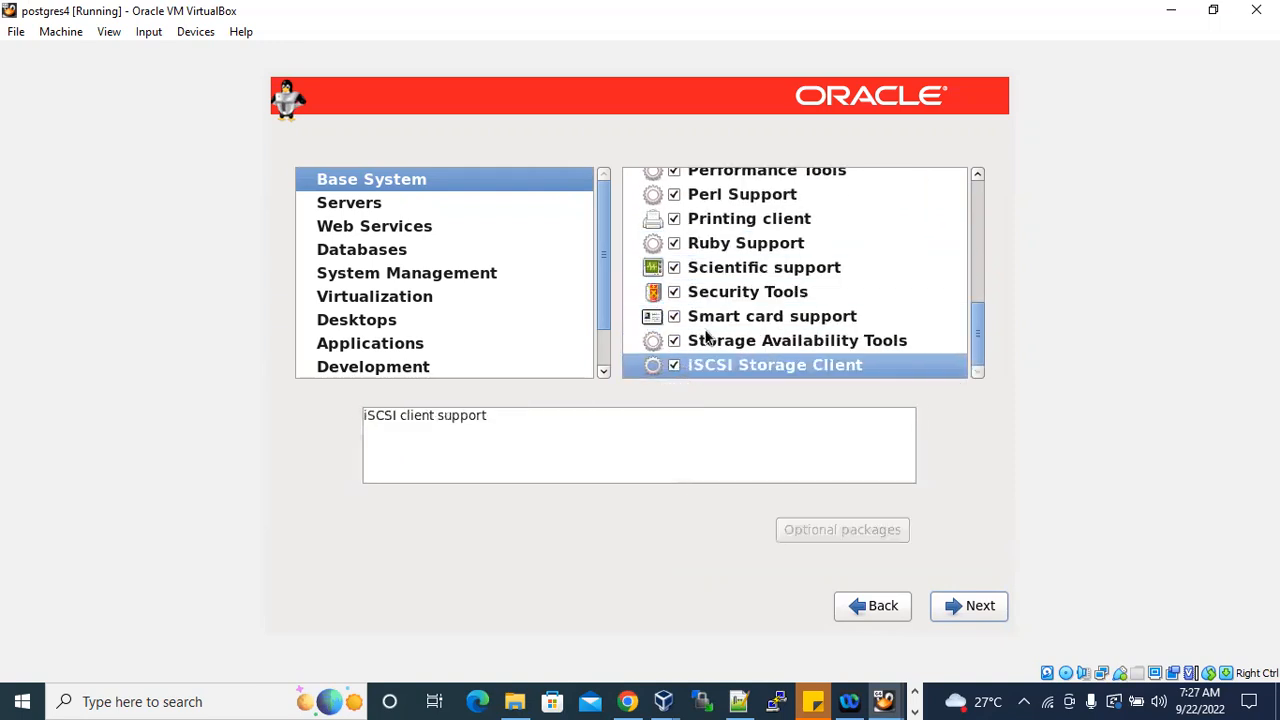
In Servers, enable Backup, CIFS file, Directory, E-mail, FTP, Identity Management, NFS file and Network Infrastructure servers.
left_click(389, 211)
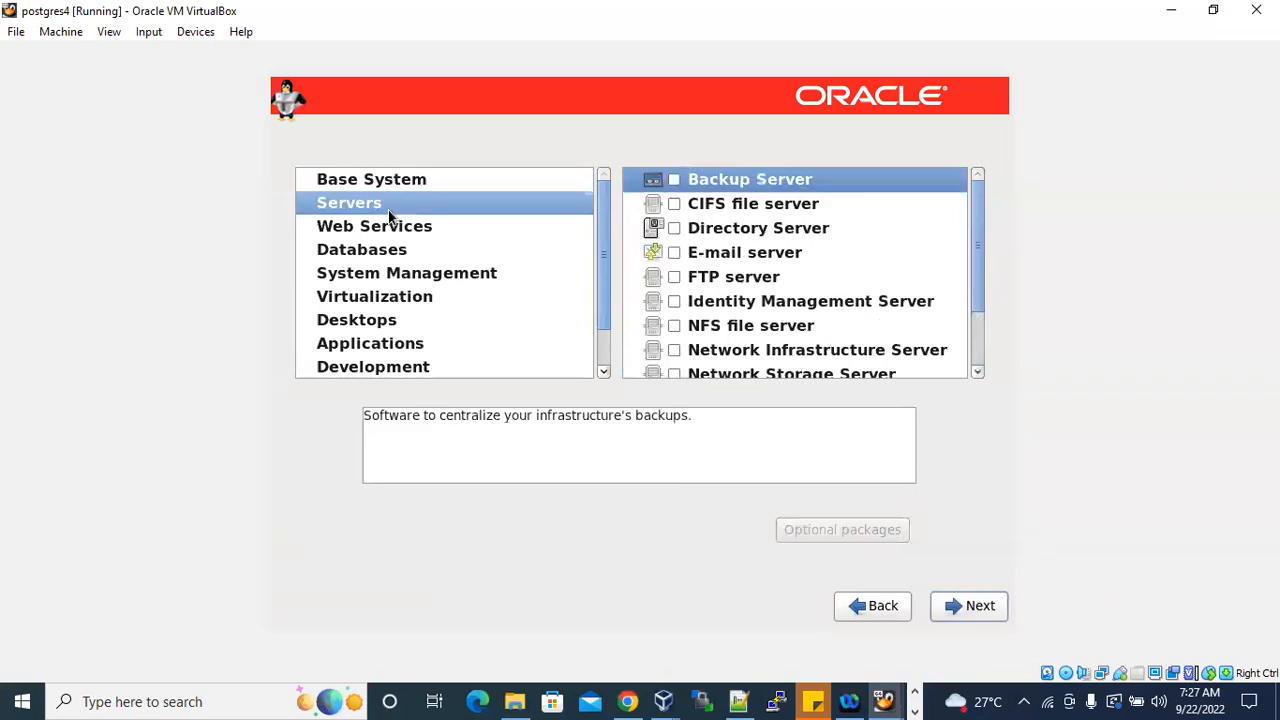
left_click(676, 180)
left_click(676, 204)
left_click(675, 228)
left_click(674, 252)
left_click(674, 277)
left_click(674, 301)
left_click(674, 325)
left_click(674, 350)
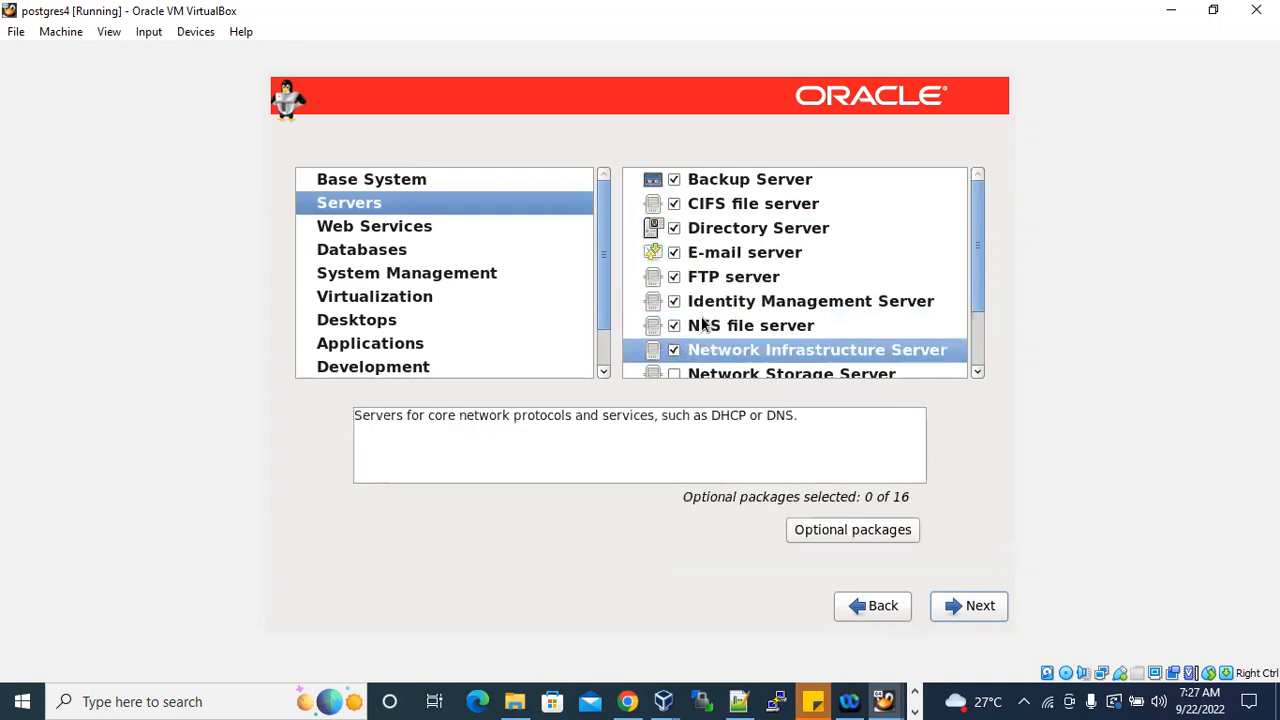
Enable Network Storage Server, Print Server and System administration tools in the Servers category.
scroll(702, 323, "down", 3)
left_click(674, 292)
left_click(674, 316)
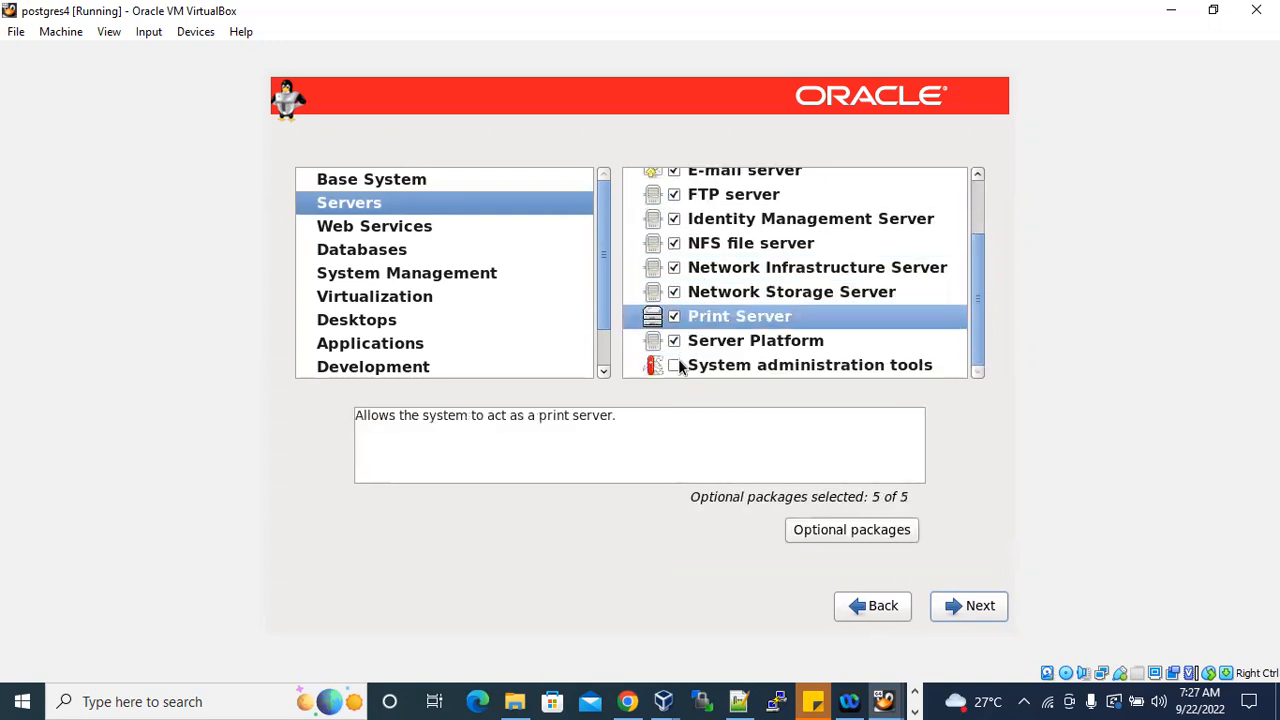
left_click(676, 365)
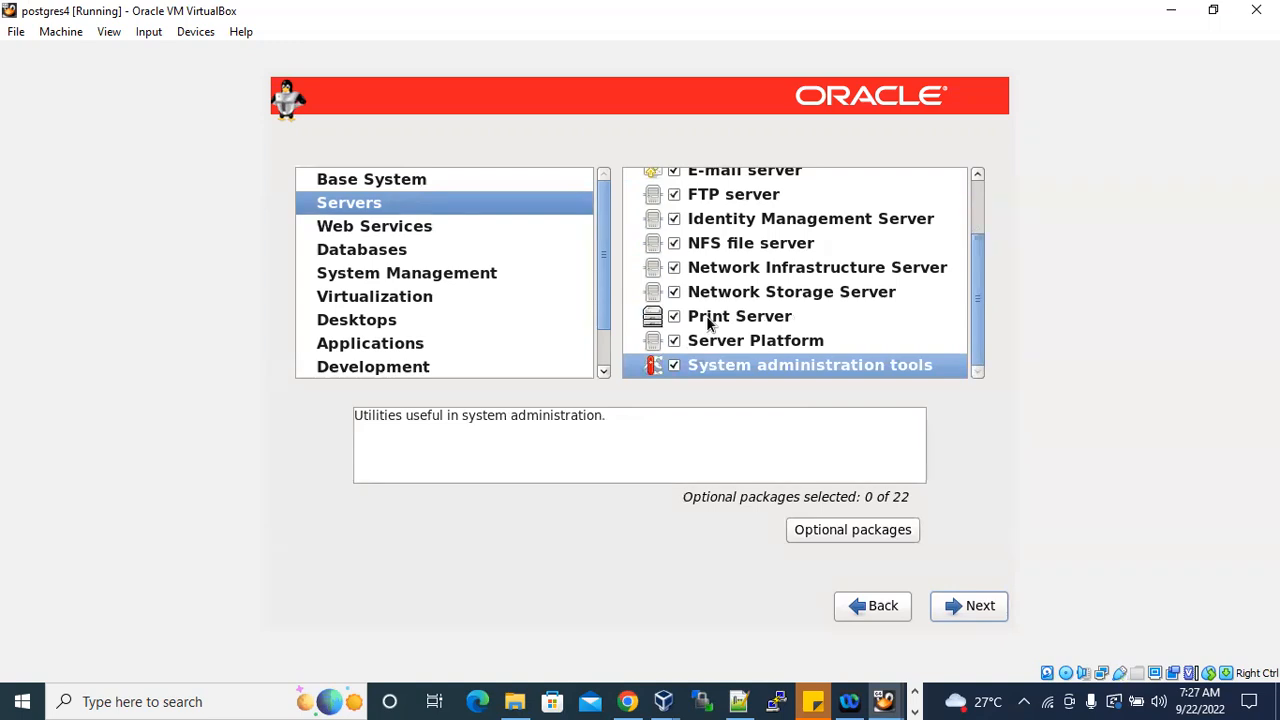
Switch to the Notepad++ notes to read the required package groups and check the installer's Base System selection against them.
left_click(385, 229)
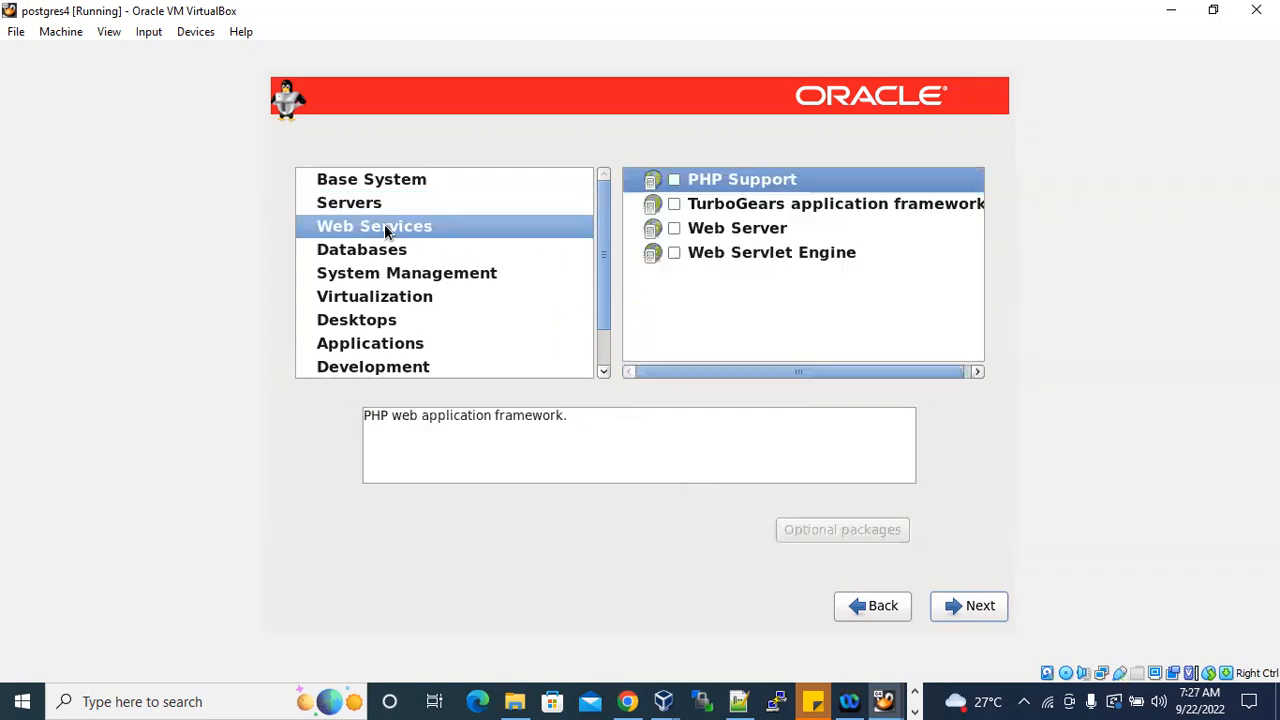
left_click(673, 181)
left_click(738, 701)
scroll(214, 436, "down", 1)
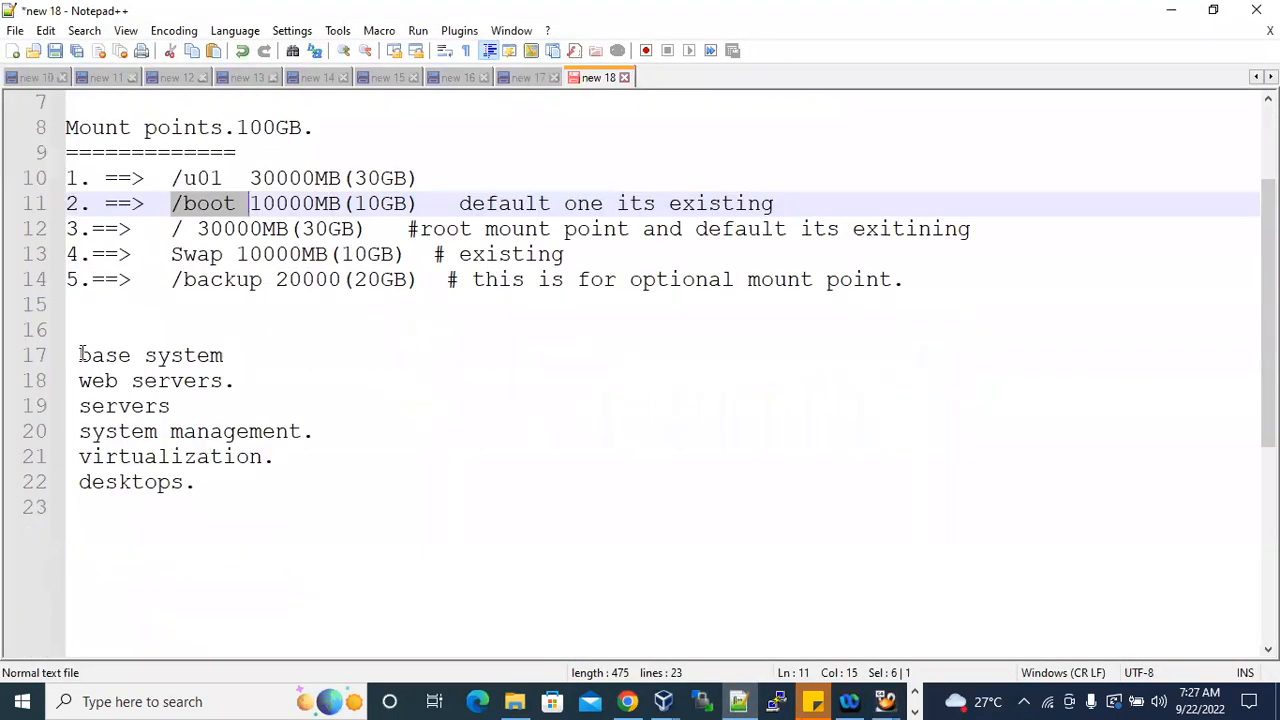
left_click_drag(80, 355, 247, 357)
left_click_drag(80, 380, 240, 381)
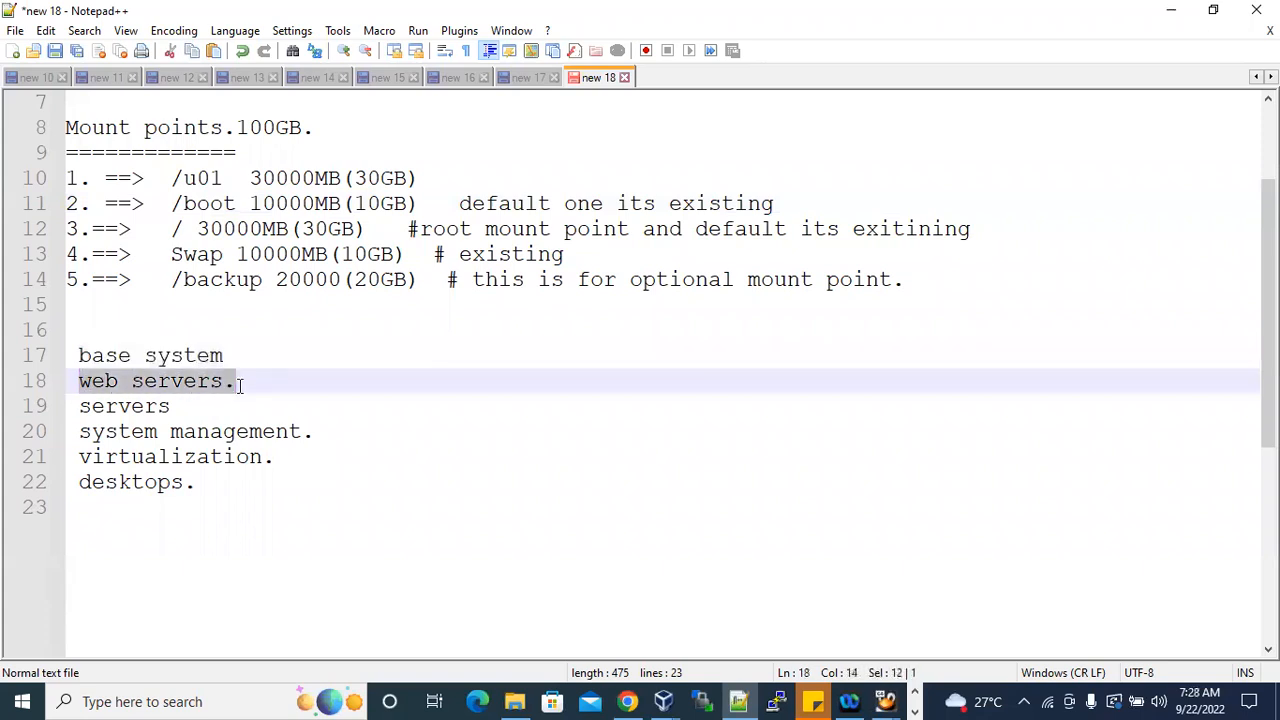
left_click(1170, 9)
left_click(380, 184)
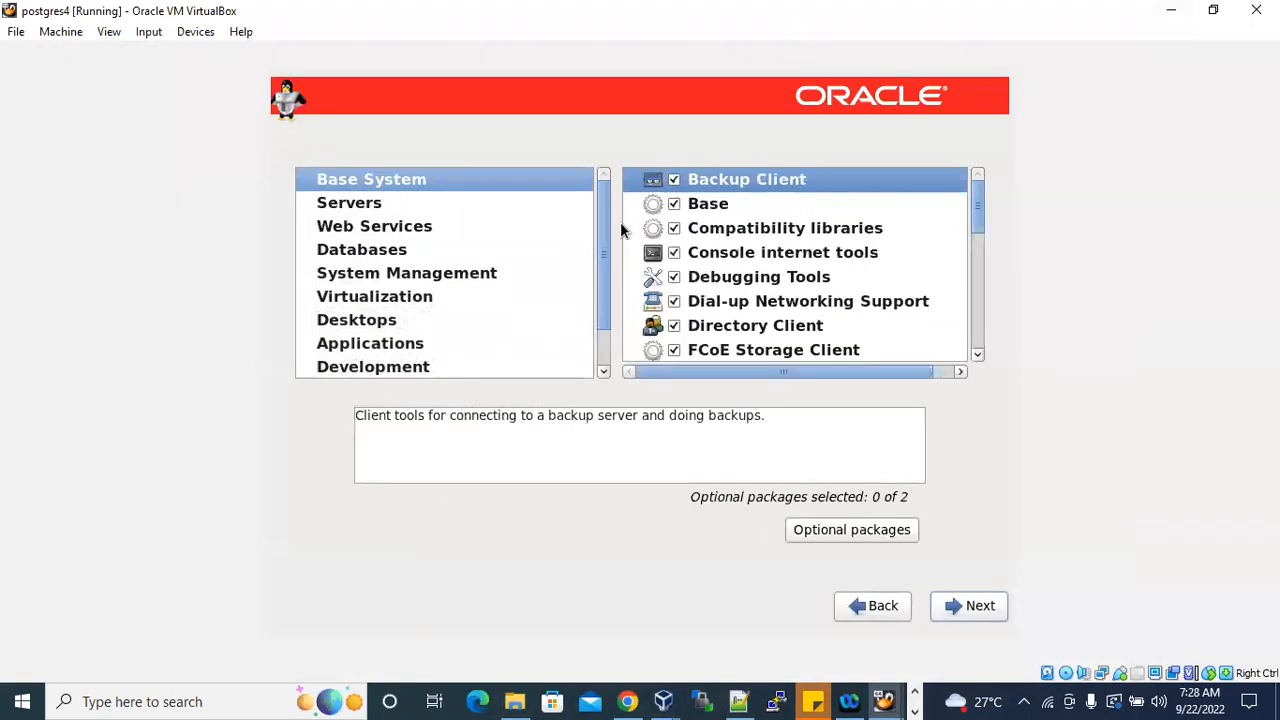
scroll(716, 288, "down", 5)
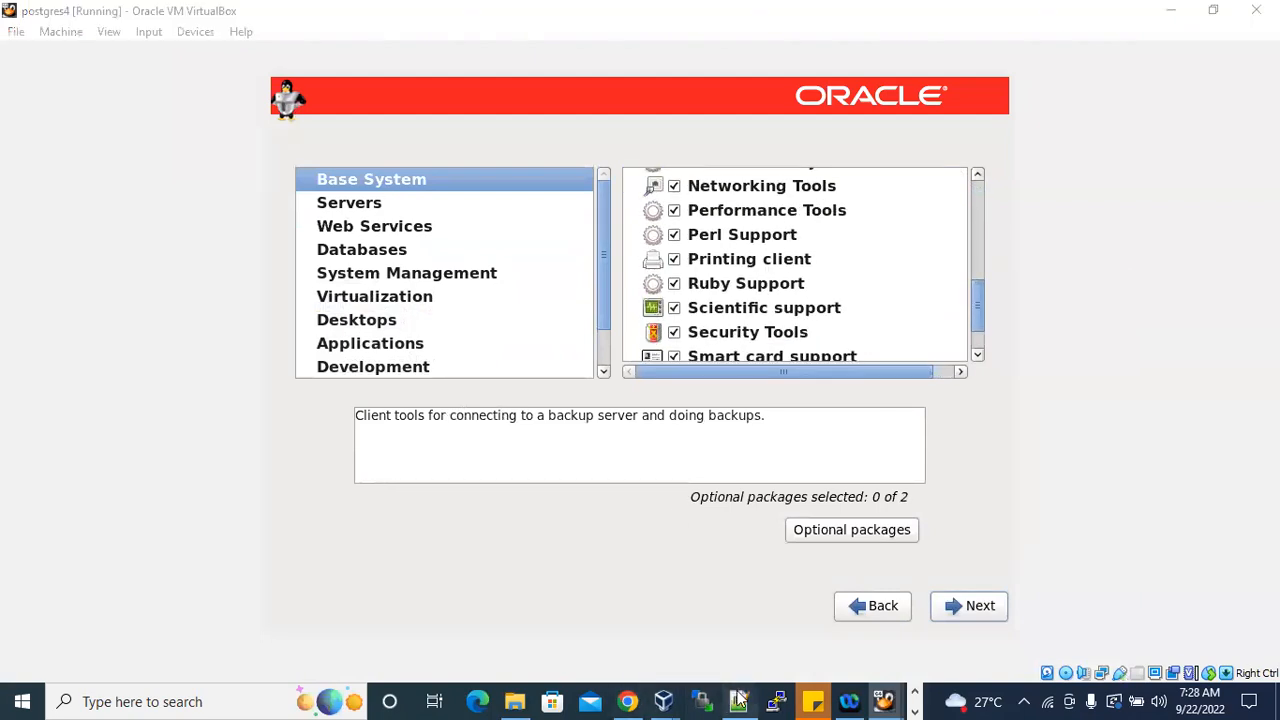
Compare the web servers and servers entries in the Notepad++ notes with the installer's Servers and Web Services categories.
left_click(738, 701)
double_click(183, 381)
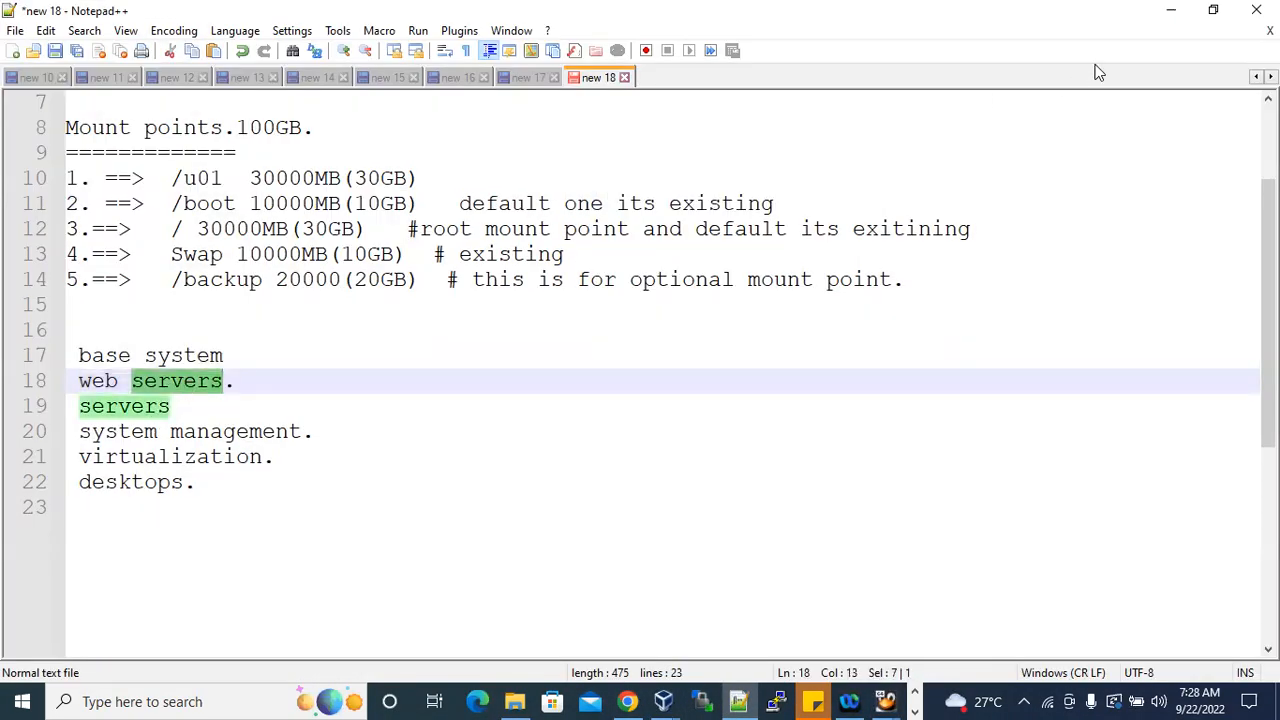
left_click(1170, 18)
left_click(358, 204)
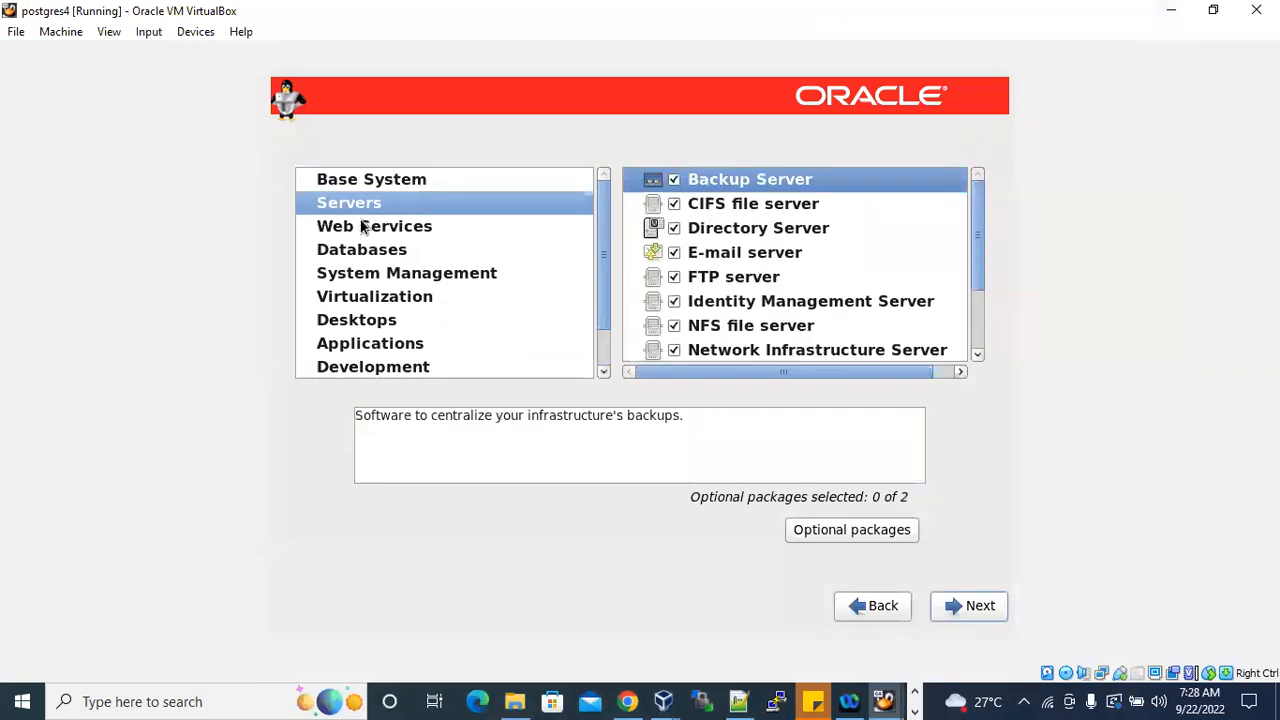
left_click(378, 230)
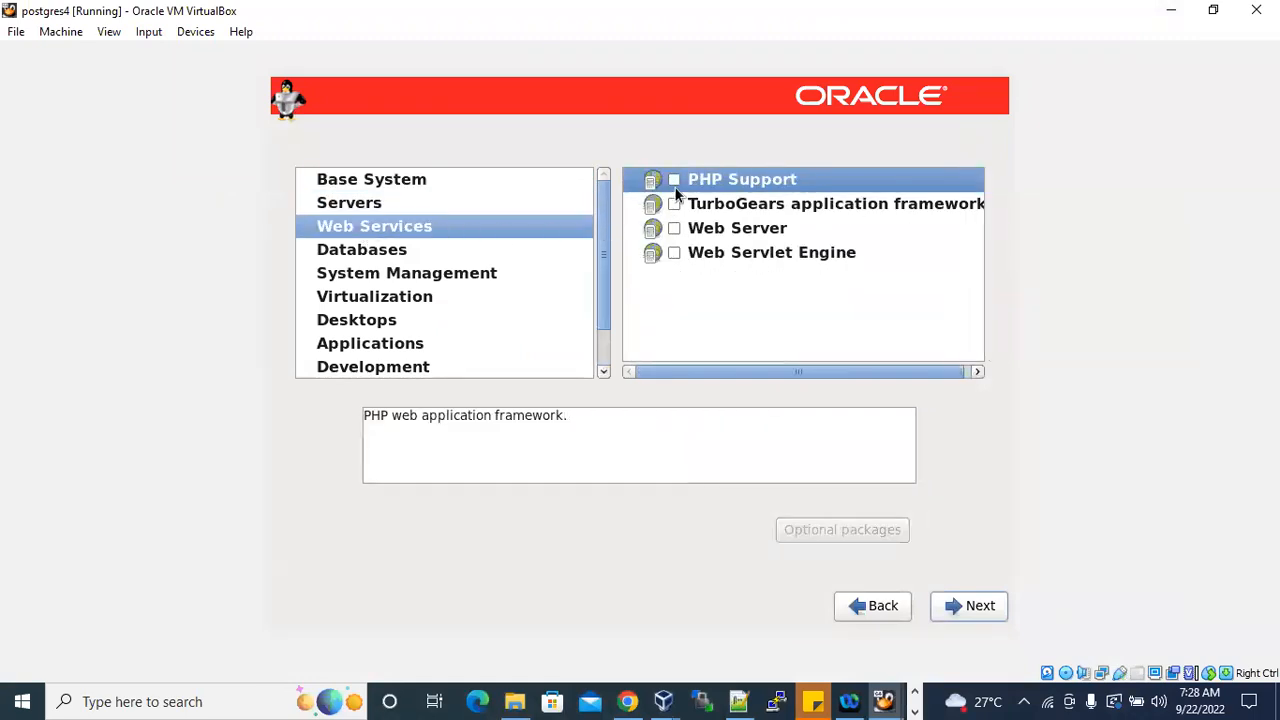
left_click(367, 210)
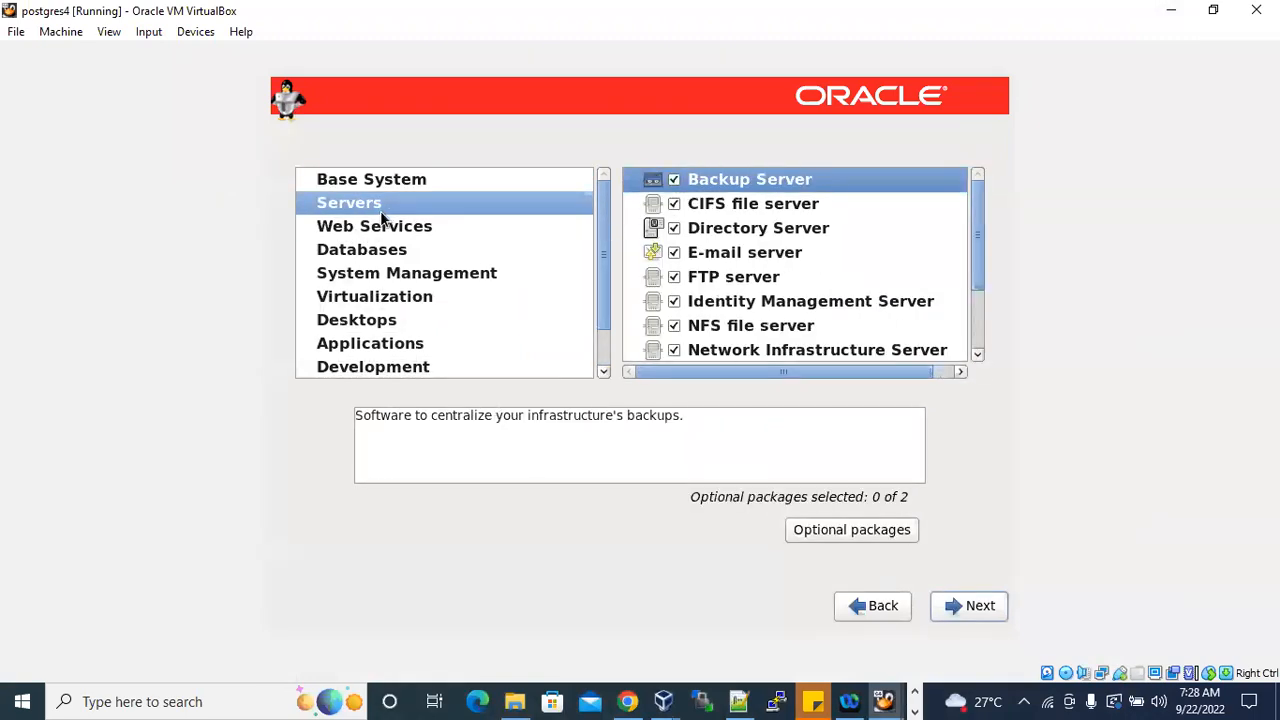
left_click(738, 701)
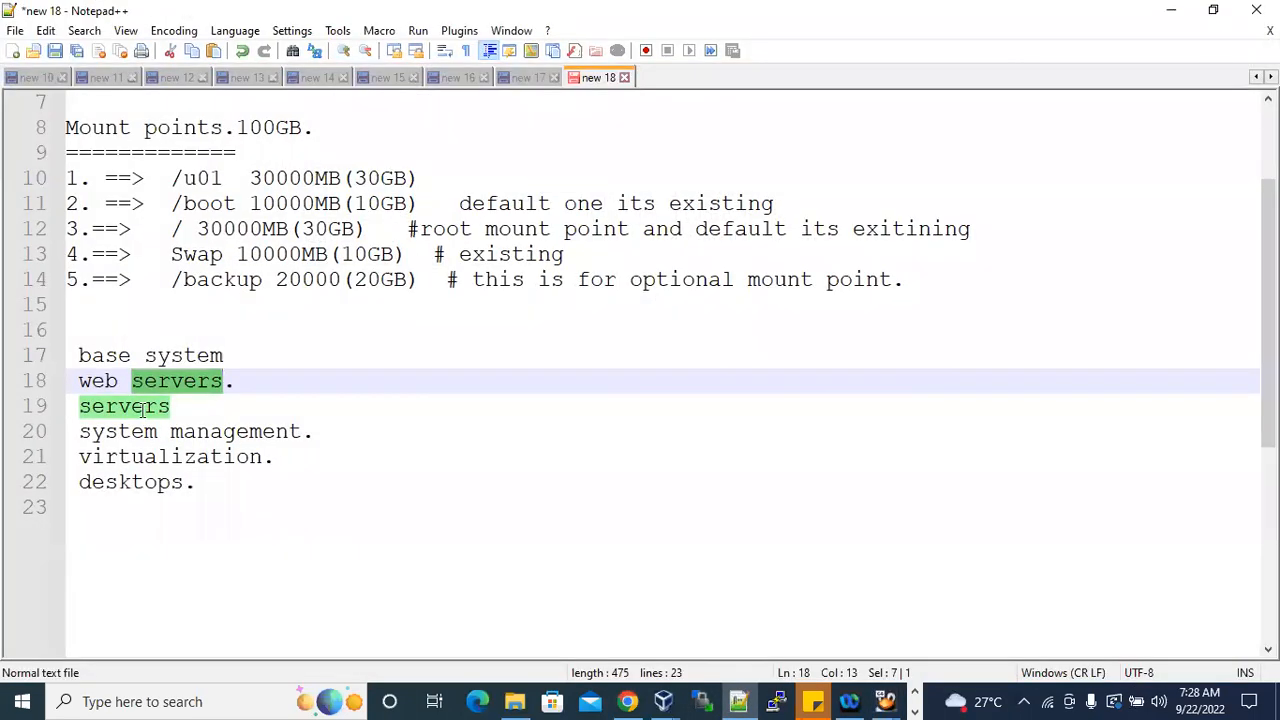
left_click(191, 406)
left_click_drag(191, 406, 84, 406)
left_click_drag(229, 381, 78, 386)
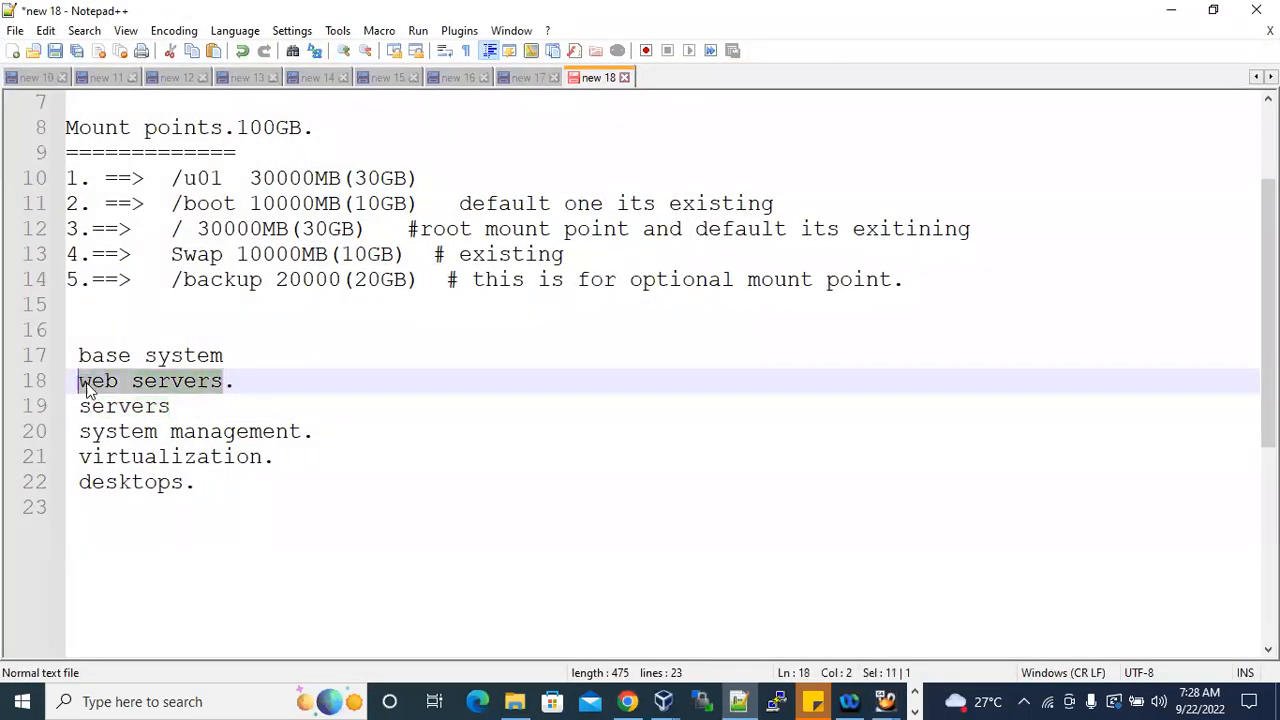
left_click(1171, 10)
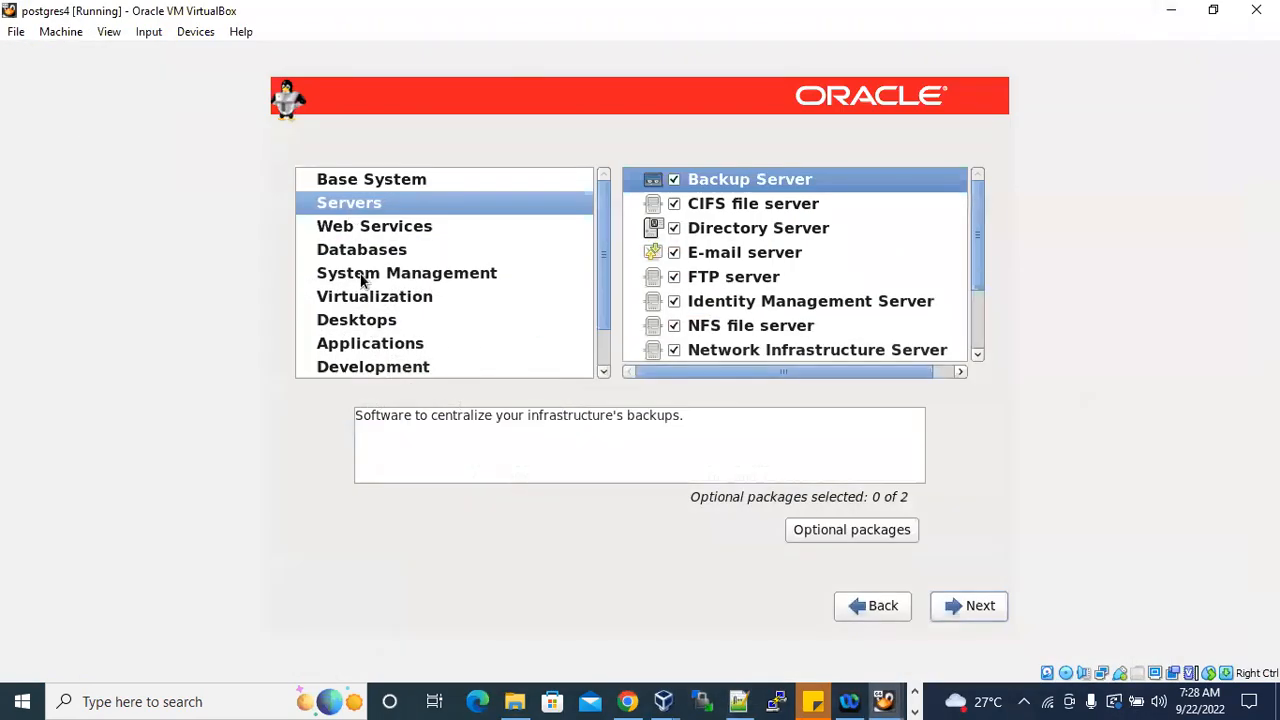
In Web Services, enable PHP Support, TurboGears application framework, Web Server and Web Servlet Engine.
left_click(386, 226)
left_click(674, 180)
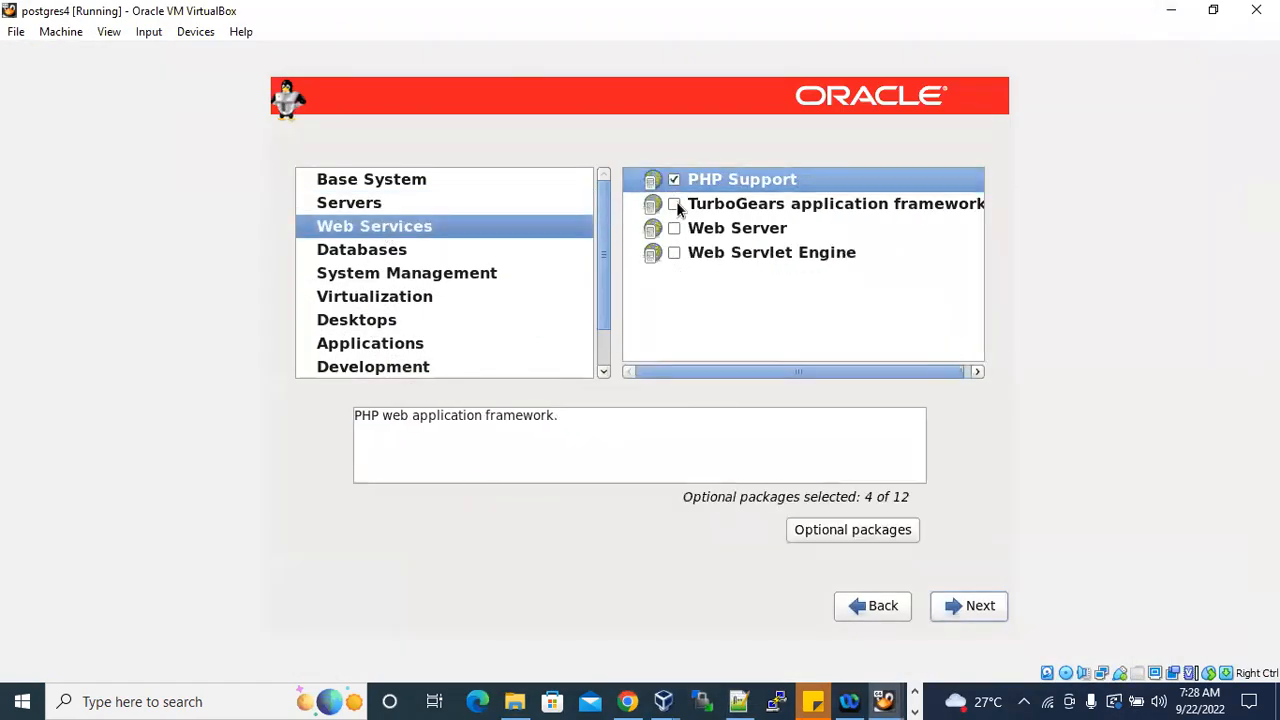
left_click(674, 204)
left_click(674, 229)
left_click(674, 252)
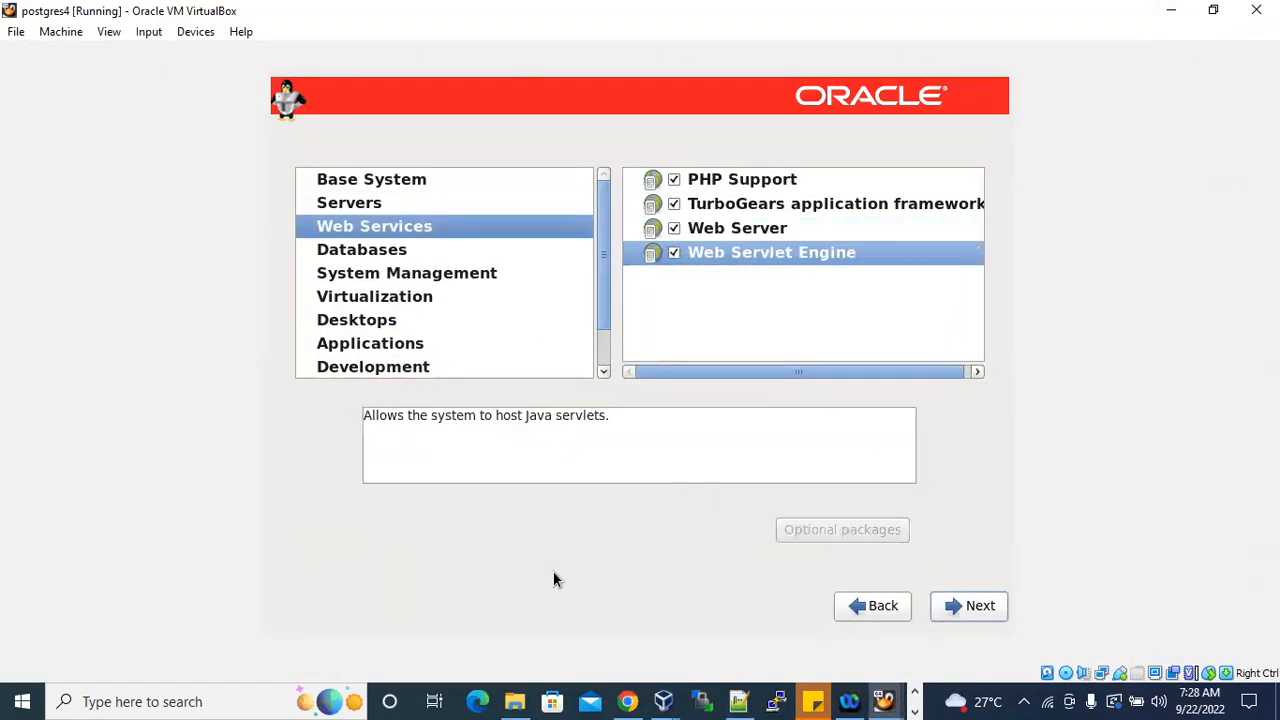
In the Notepad++ notes, change the "web servers." entry to "web services".
left_click(738, 701)
left_click(191, 405)
left_click_drag(238, 381, 182, 378)
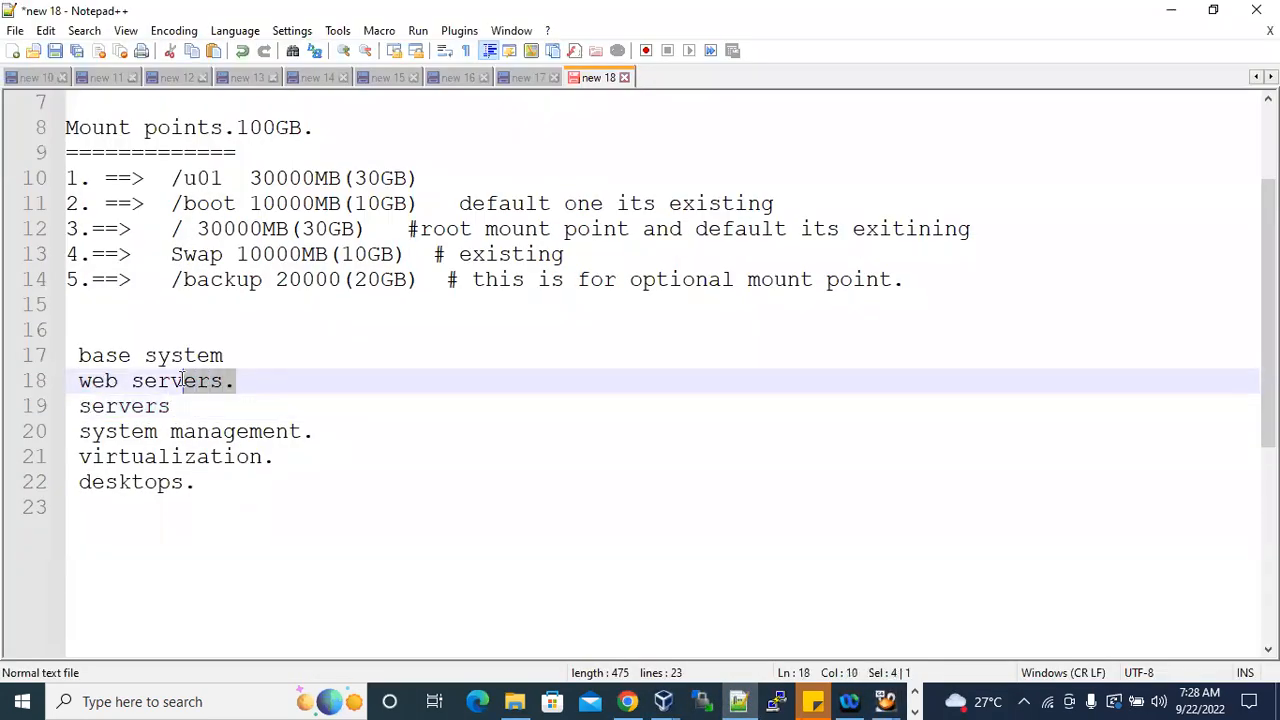
type("ices")
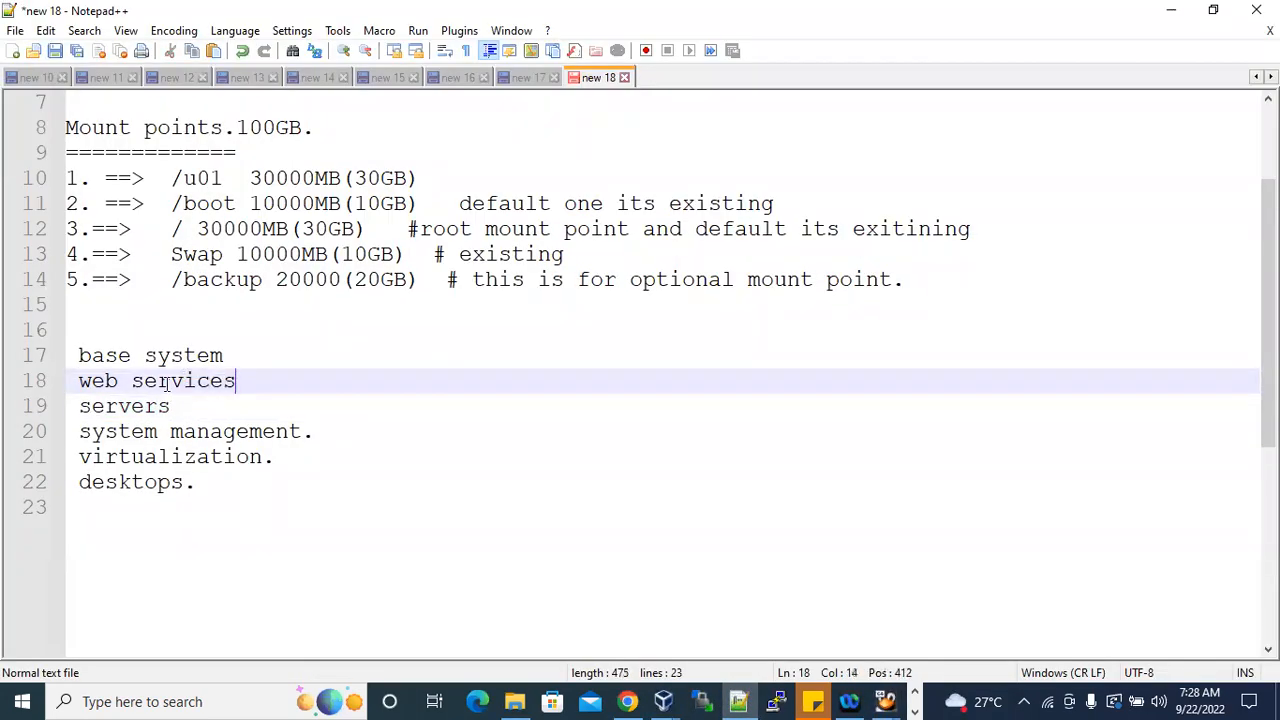
left_click(143, 406)
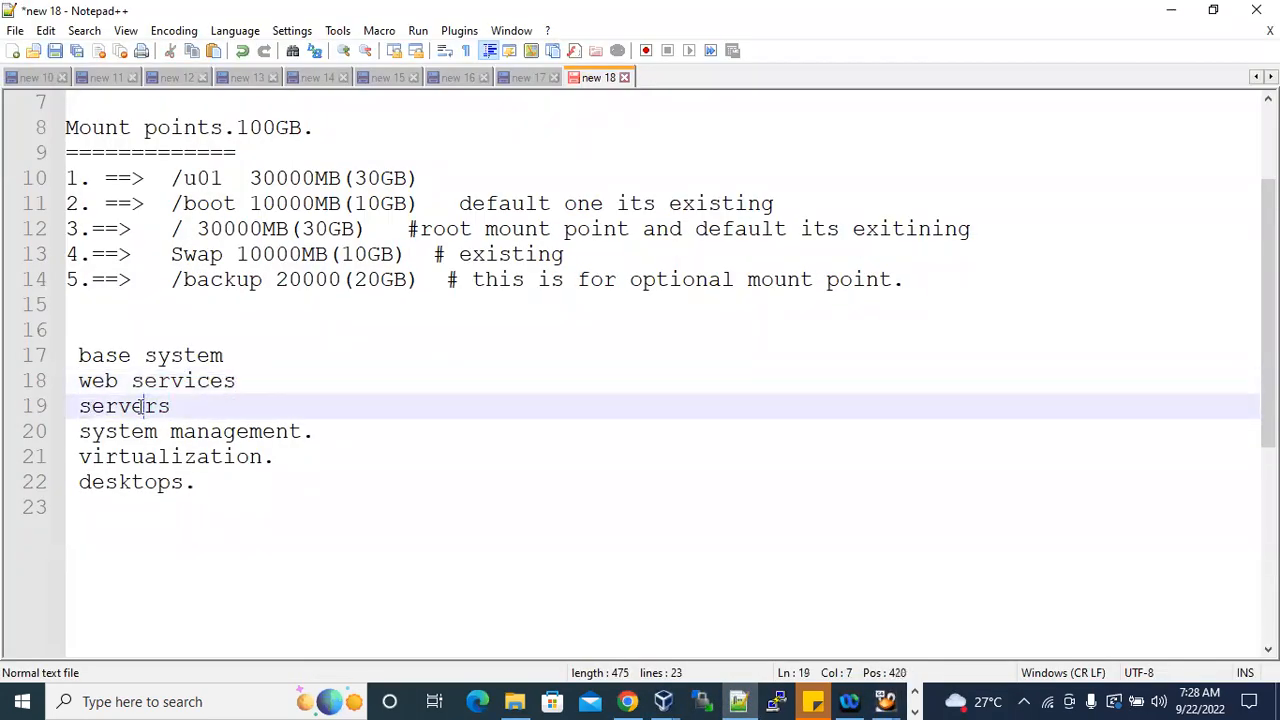
Switch back to the postgres4 installer and review the Servers, Web Services and Databases categories.
left_click(627, 701)
mouse_move(662, 699)
left_click(760, 615)
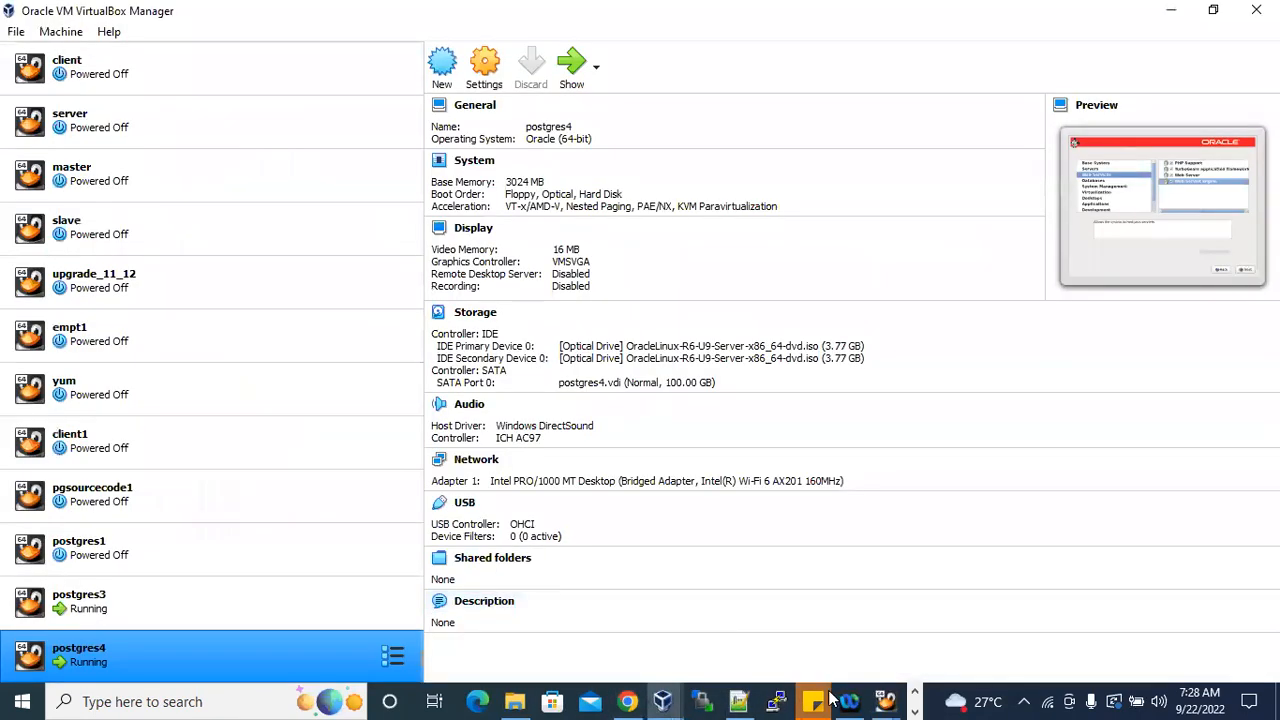
mouse_move(883, 698)
left_click(920, 664)
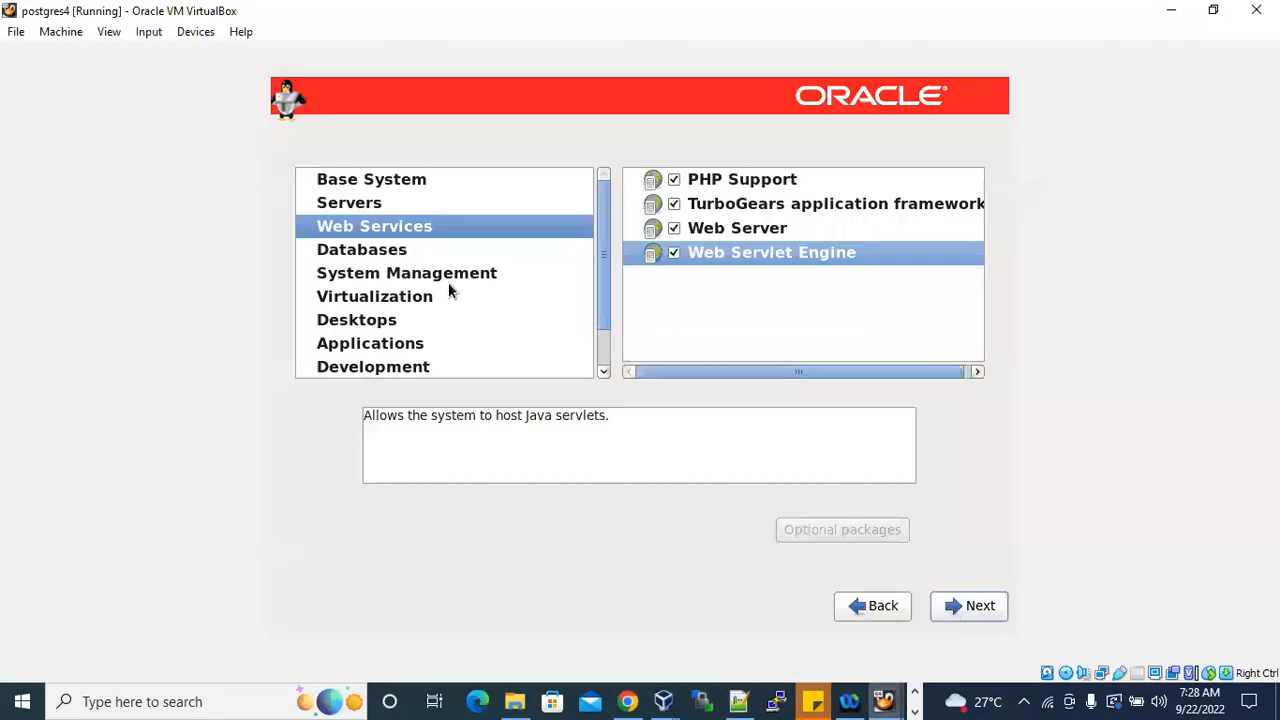
left_click(376, 205)
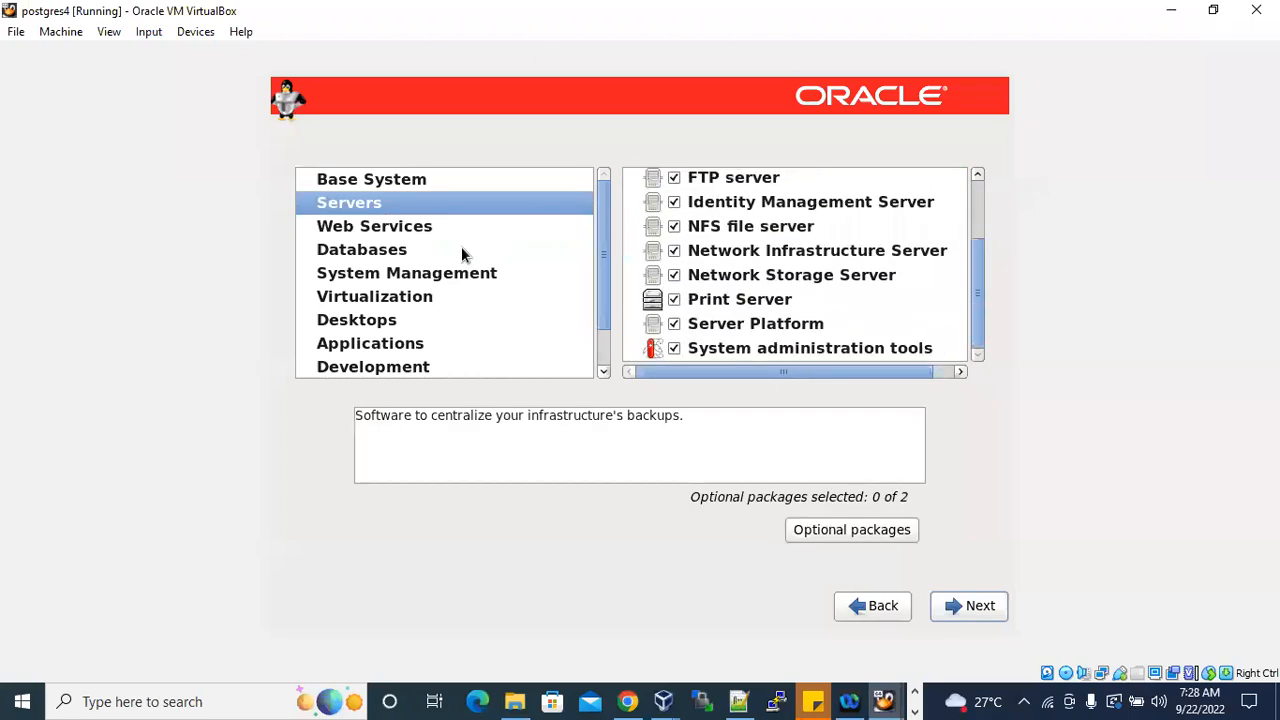
left_click(406, 228)
left_click(378, 253)
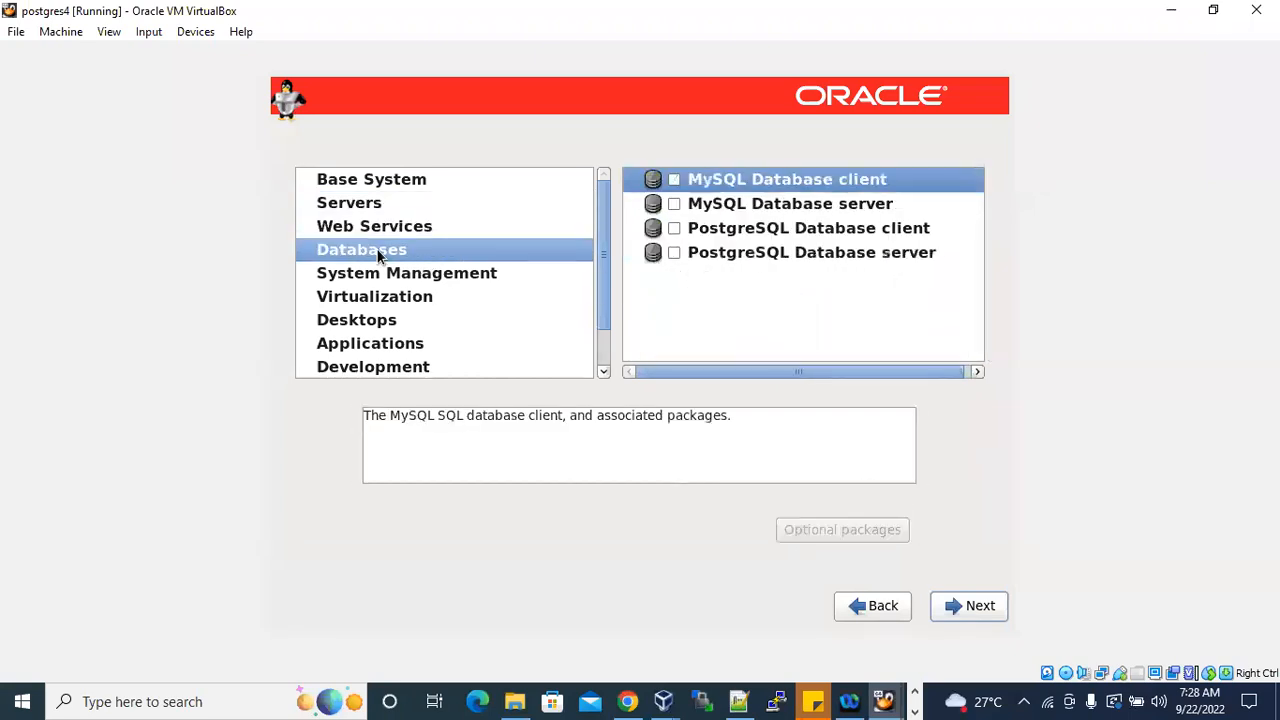
Following the notes' system management entry, enable Messaging Client Support, SNMP Support, System Management and Web-Based Enterprise Management in System Management.
left_click(740, 700)
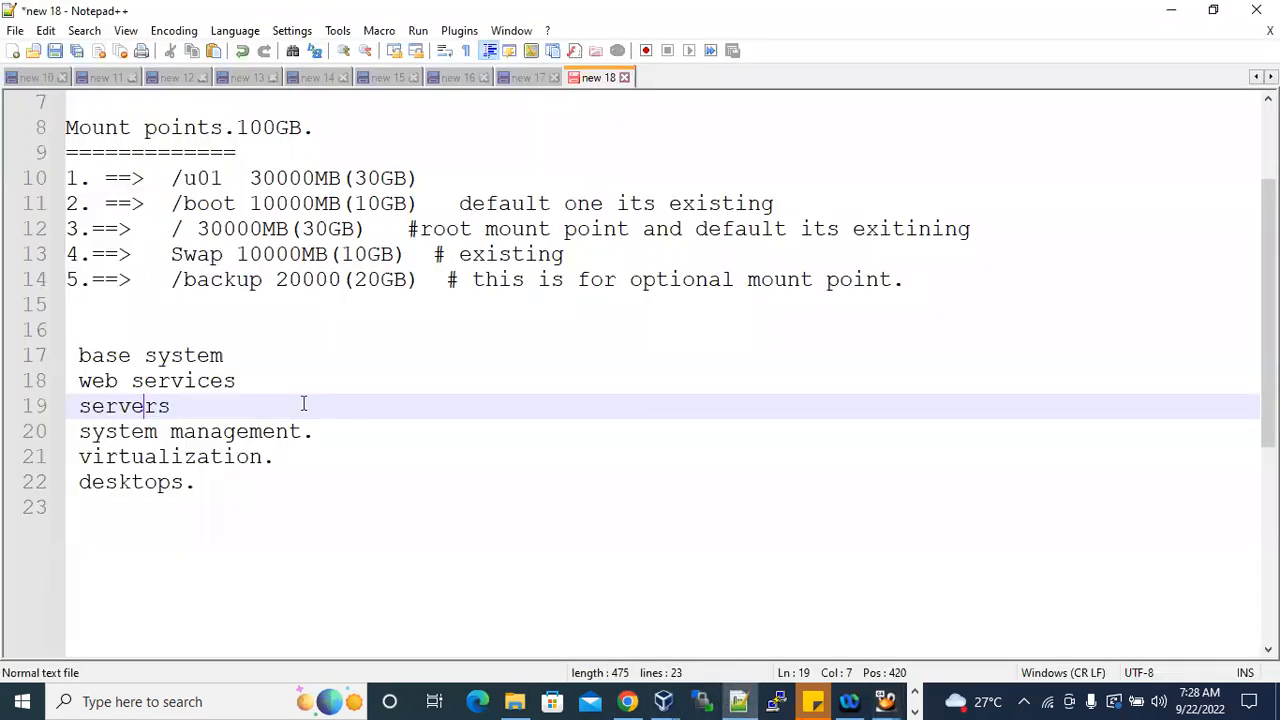
left_click_drag(80, 431, 301, 431)
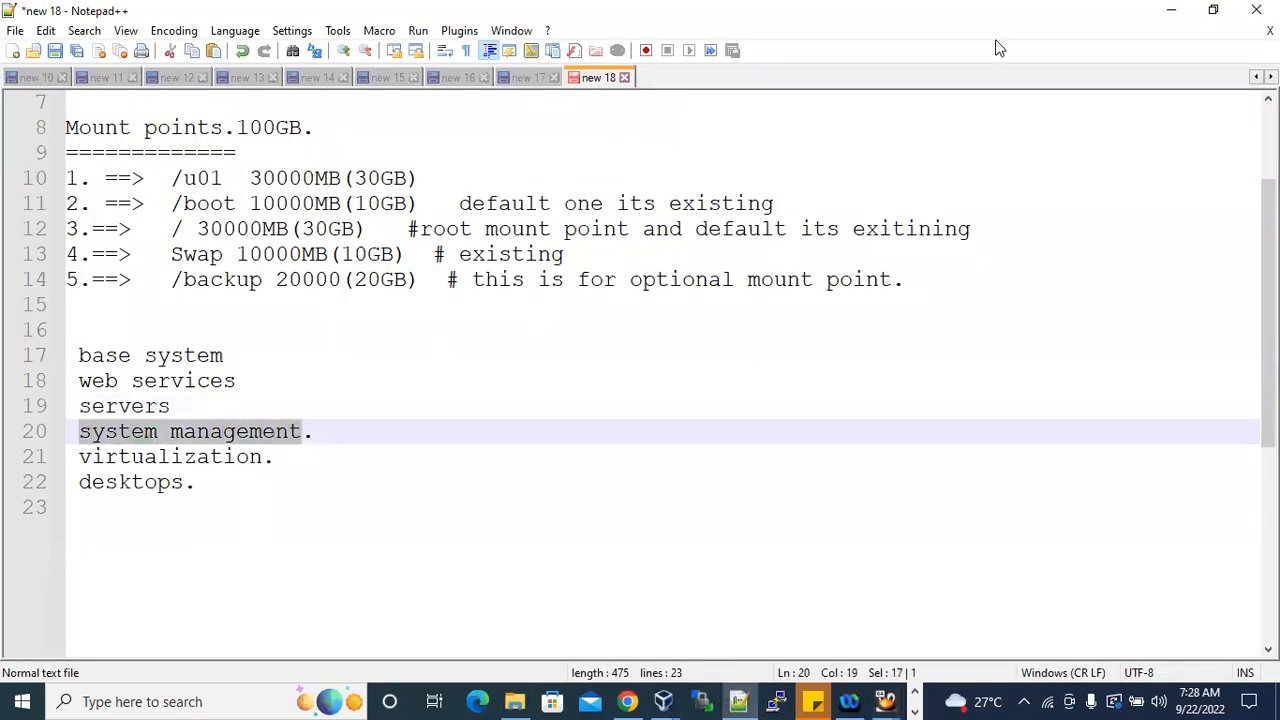
left_click(1167, 10)
left_click(414, 275)
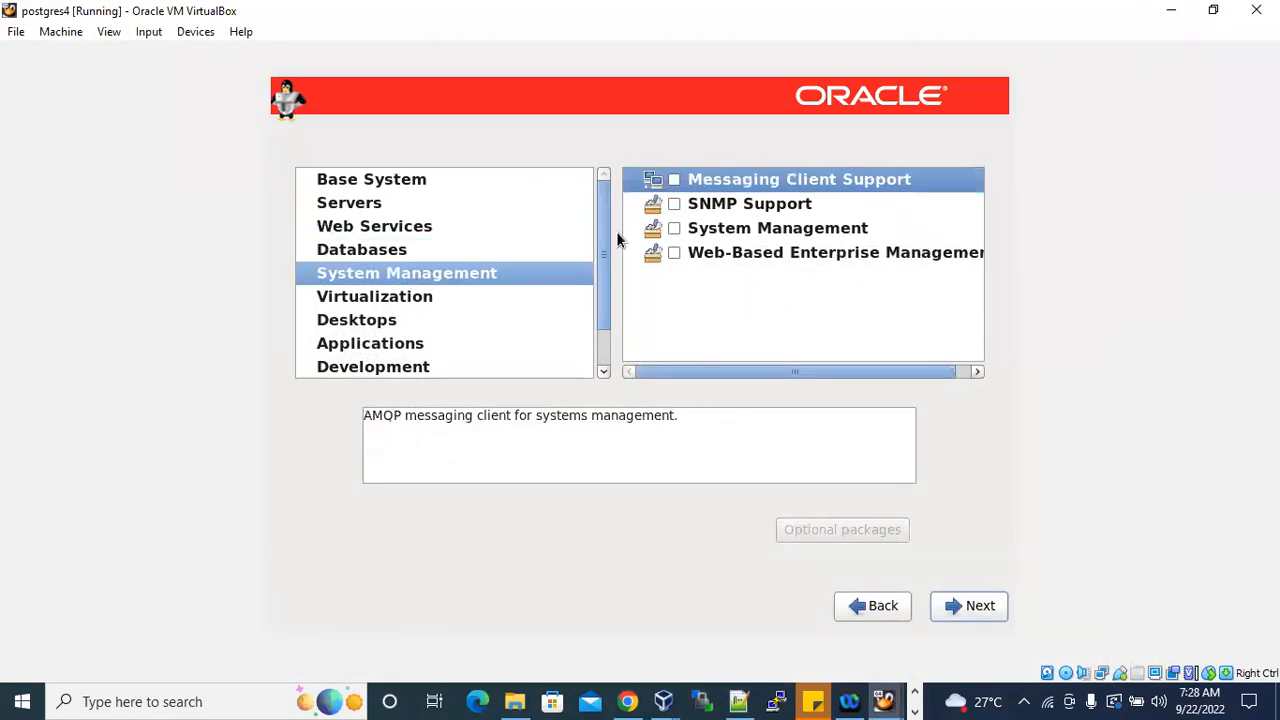
left_click(676, 181)
left_click(675, 204)
left_click(675, 228)
left_click(676, 252)
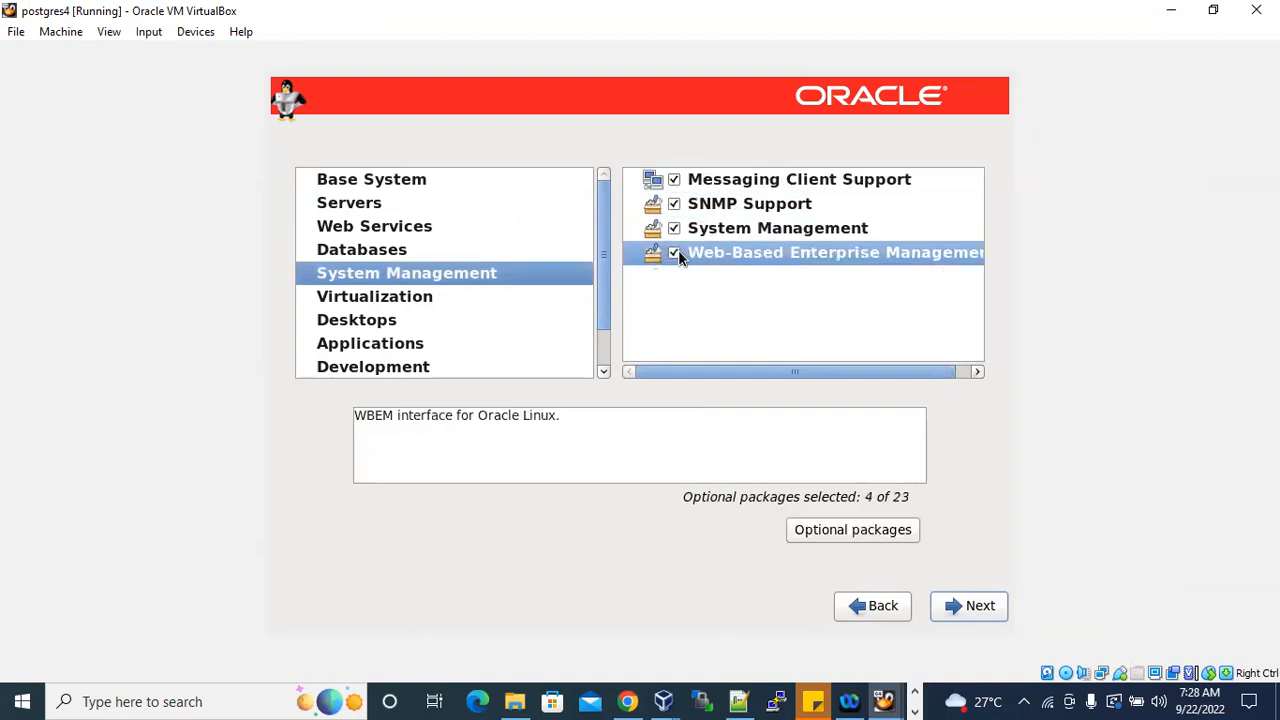
Following the notes' virtualization entry, enable Guest Agents, Virtualization, Virtualization Client, Virtualization Platform and Virtualization Tools in the Virtualization category.
left_click(738, 701)
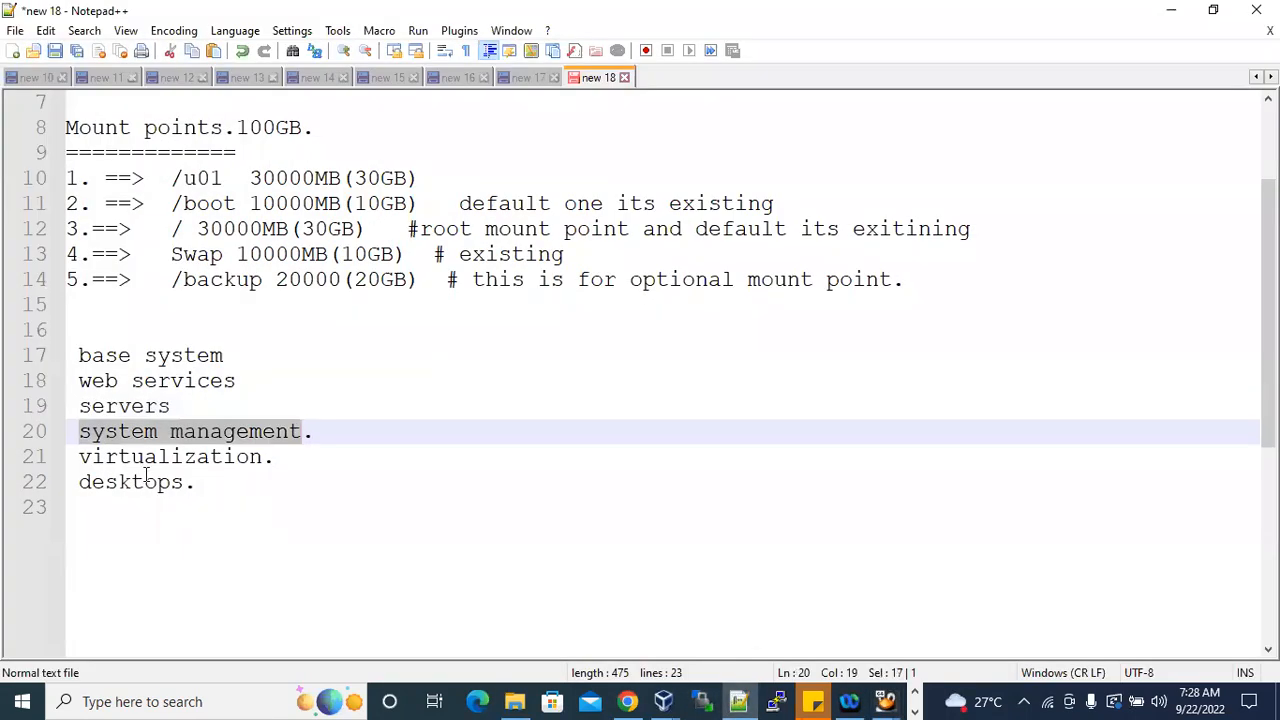
left_click(149, 456)
double_click(149, 456)
left_click(1169, 10)
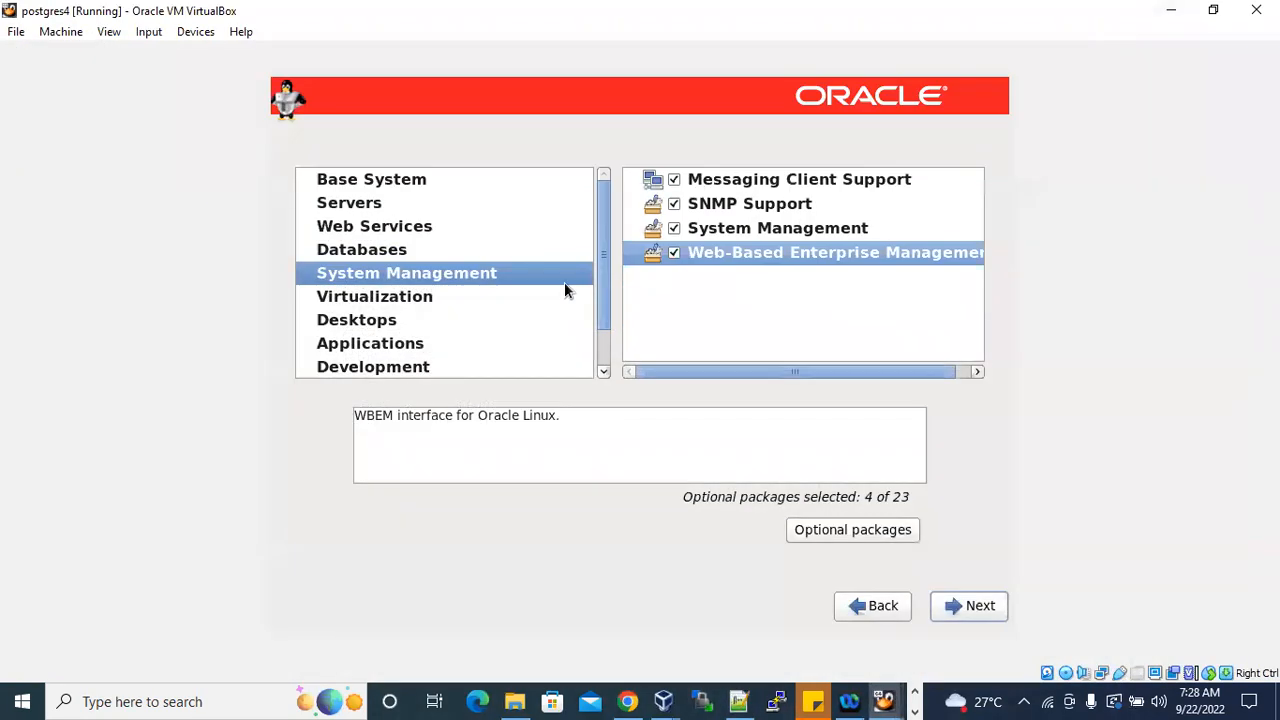
left_click(390, 297)
left_click(676, 179)
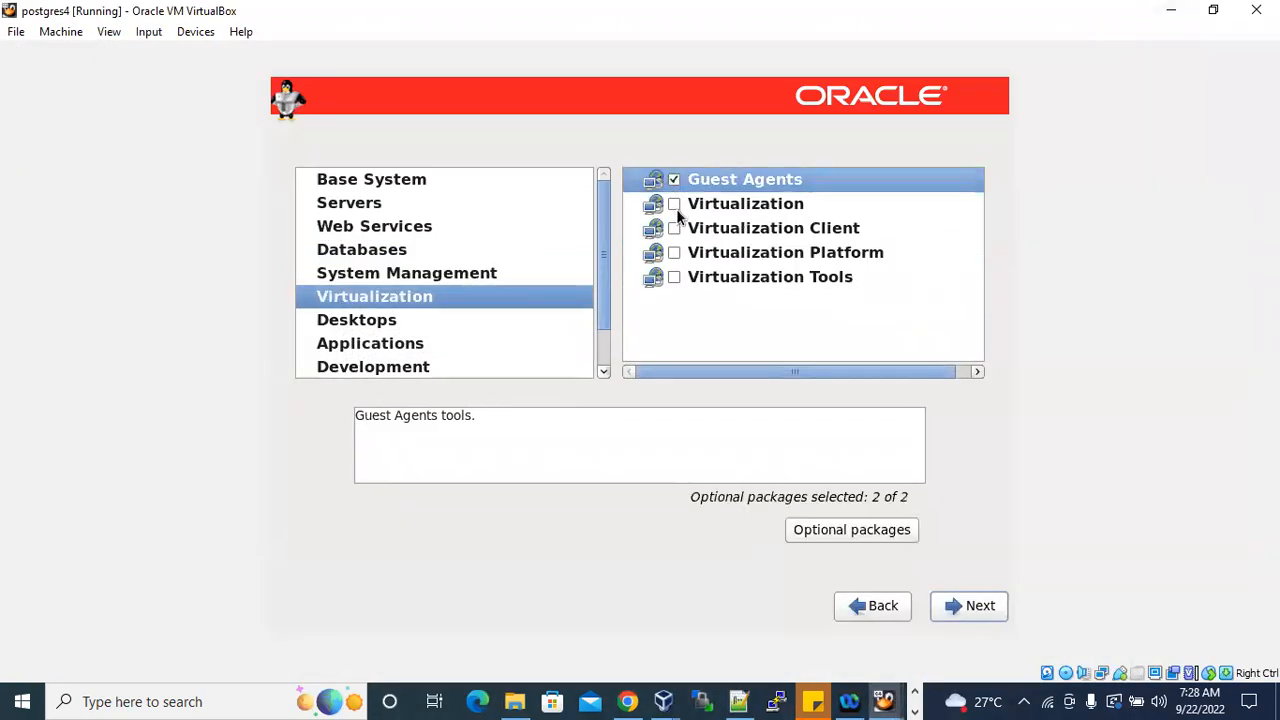
left_click(676, 204)
left_click(676, 228)
left_click(676, 252)
left_click(676, 277)
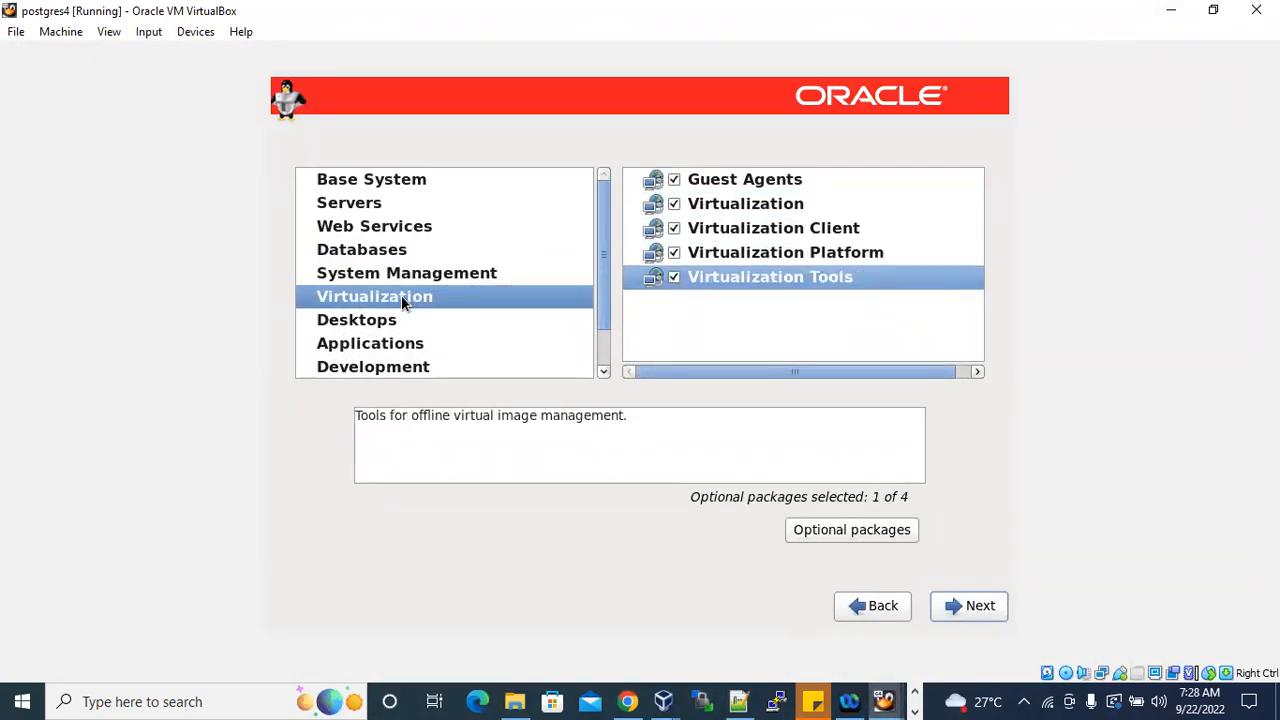
In the Desktops category, enable the first seven package groups, from Desktop through Input Methods.
left_click(395, 319)
left_click(674, 179)
left_click(674, 204)
left_click(674, 228)
left_click(674, 252)
left_click(674, 277)
left_click(674, 301)
left_click(674, 325)
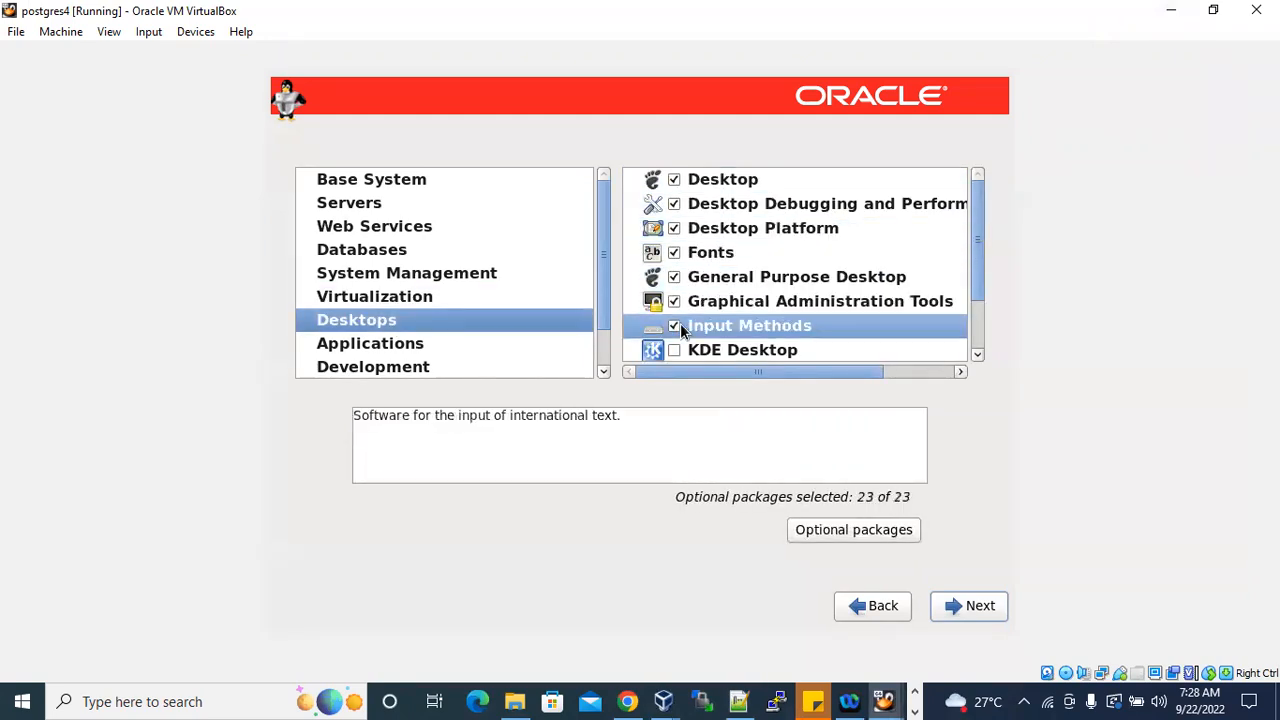
Enable KDE Desktop, Legacy X Window System compatibility, Remote Desktop Clients and X Window System in Desktops.
scroll(705, 300, "down", 1)
left_click(674, 318)
key("Down")
scroll(731, 306, "down", 2)
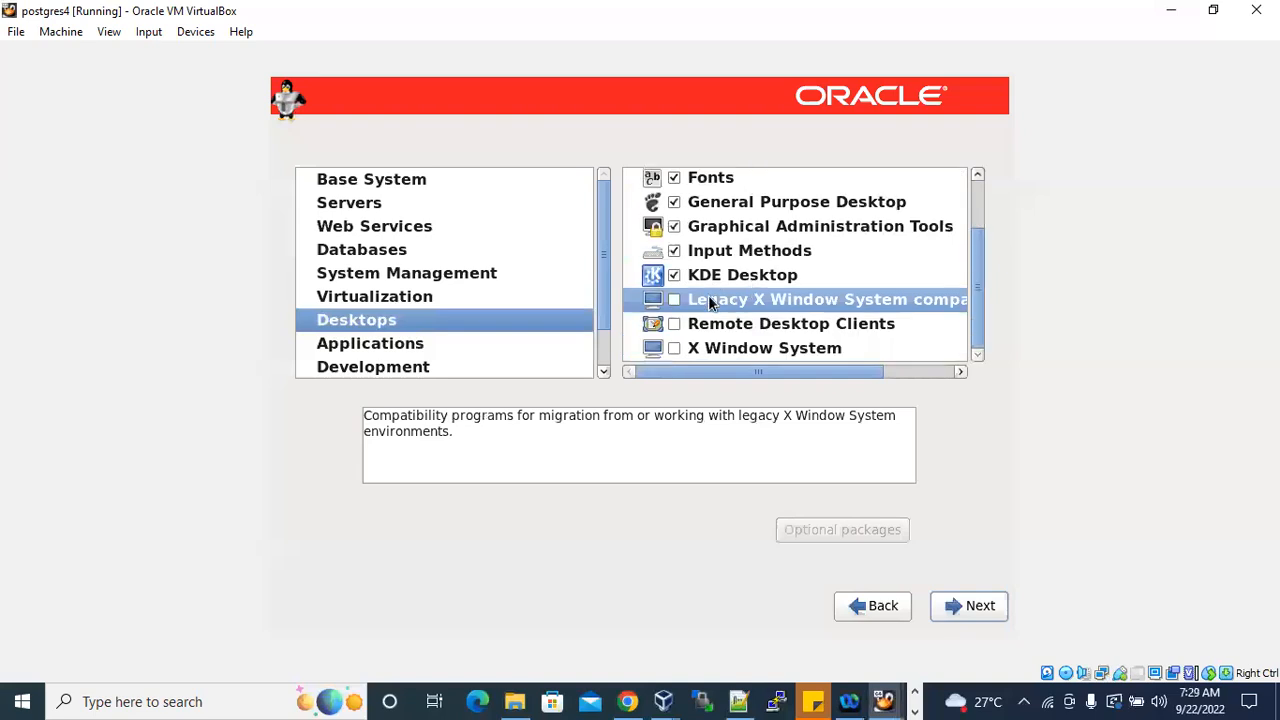
left_click(674, 300)
left_click(677, 323)
left_click(680, 347)
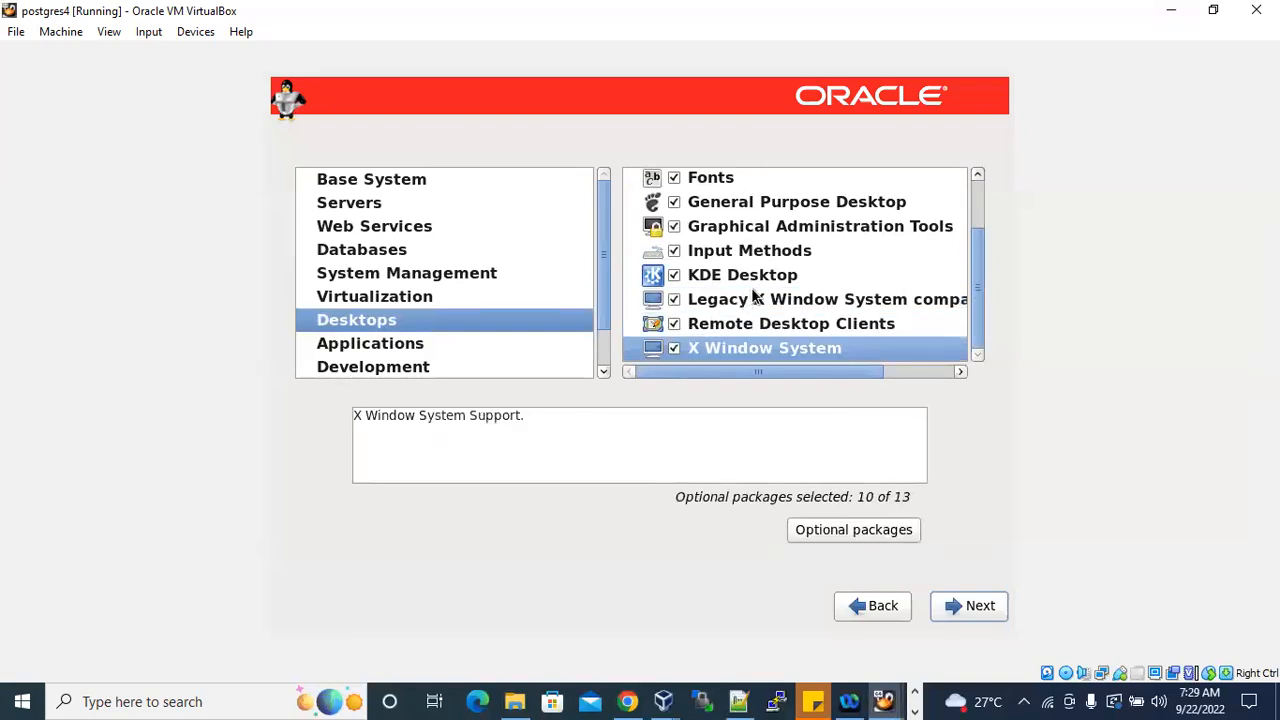
scroll(751, 287, "up", 3)
Look through the package groups in the Applications, Development and UEK4 kernel repo categories.
left_click(410, 345)
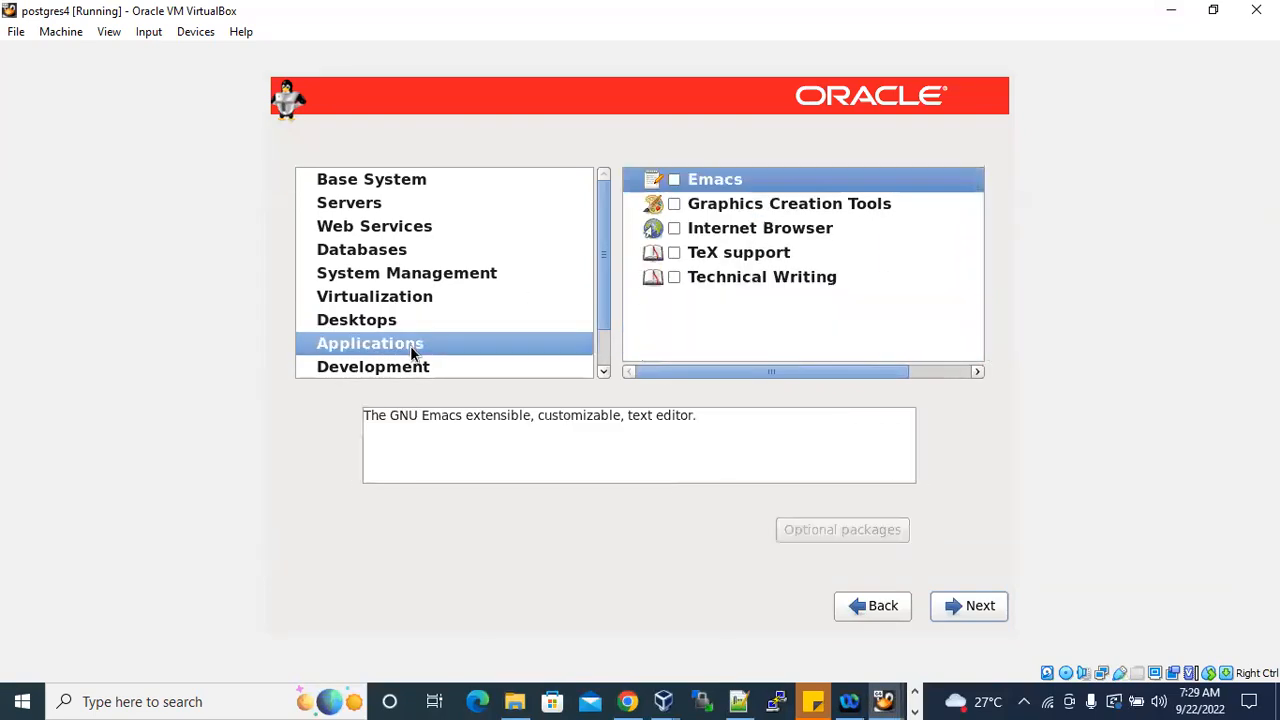
left_click(410, 365)
scroll(425, 335, "down", 2)
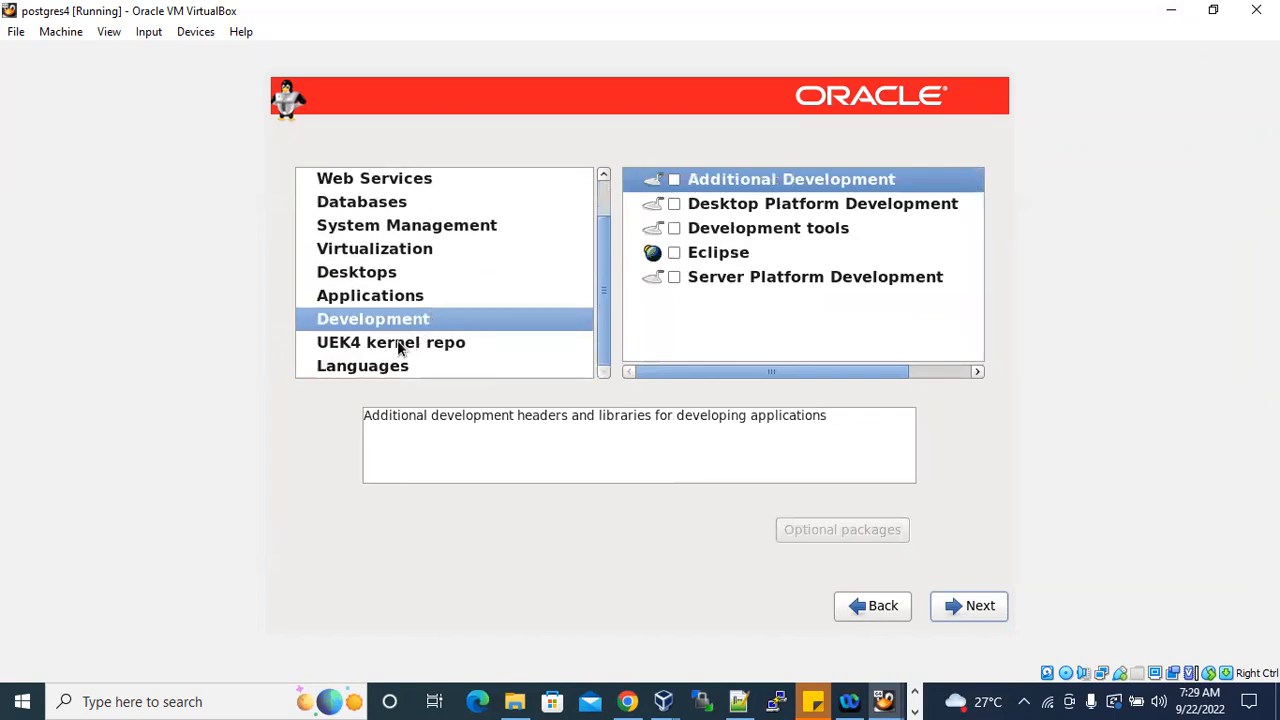
left_click(398, 345)
scroll(414, 317, "up", 2)
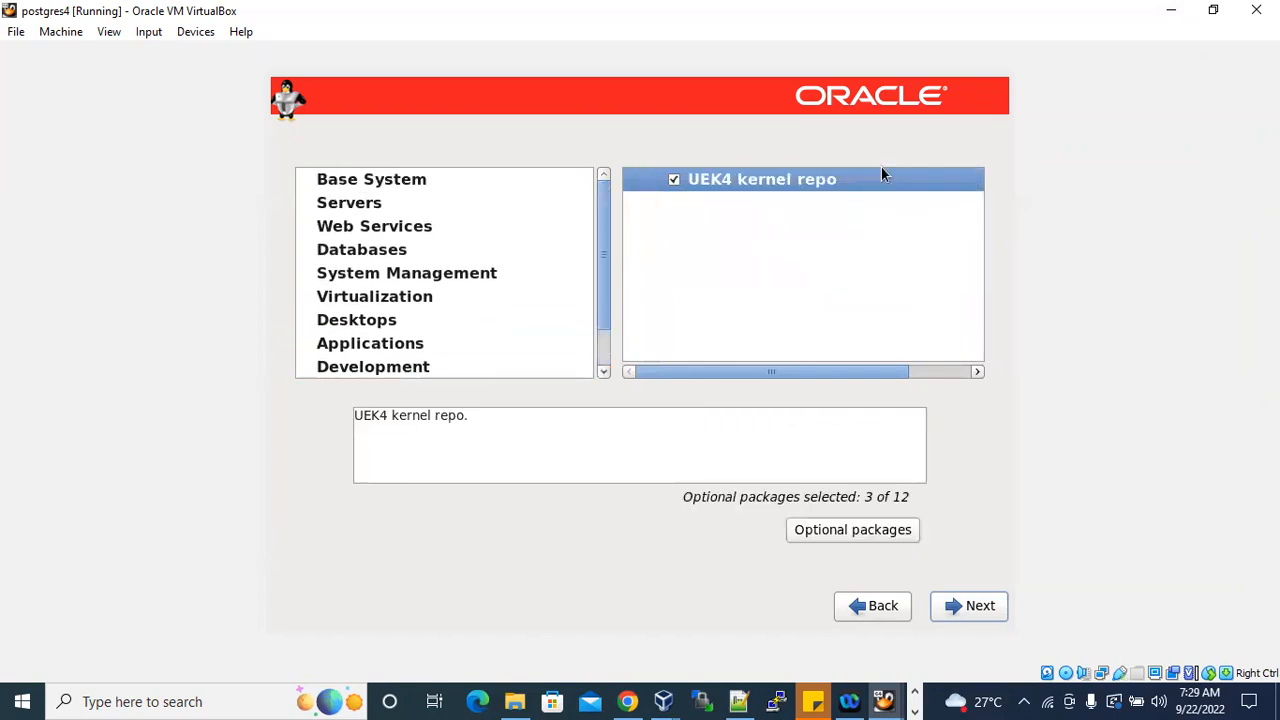
Switch to the Notepad++ notes and go over every required package category from desktops up to base system.
left_click(1173, 14)
left_click(739, 701)
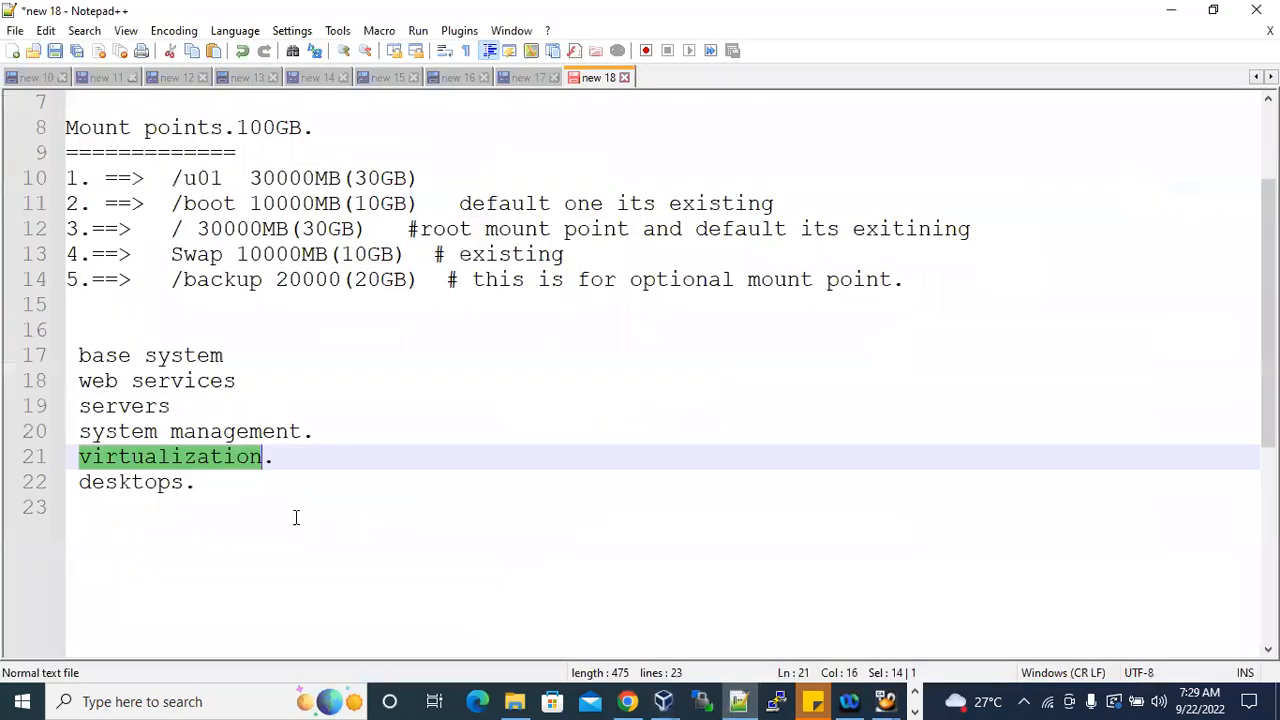
left_click(211, 485)
left_click_drag(157, 484, 76, 476)
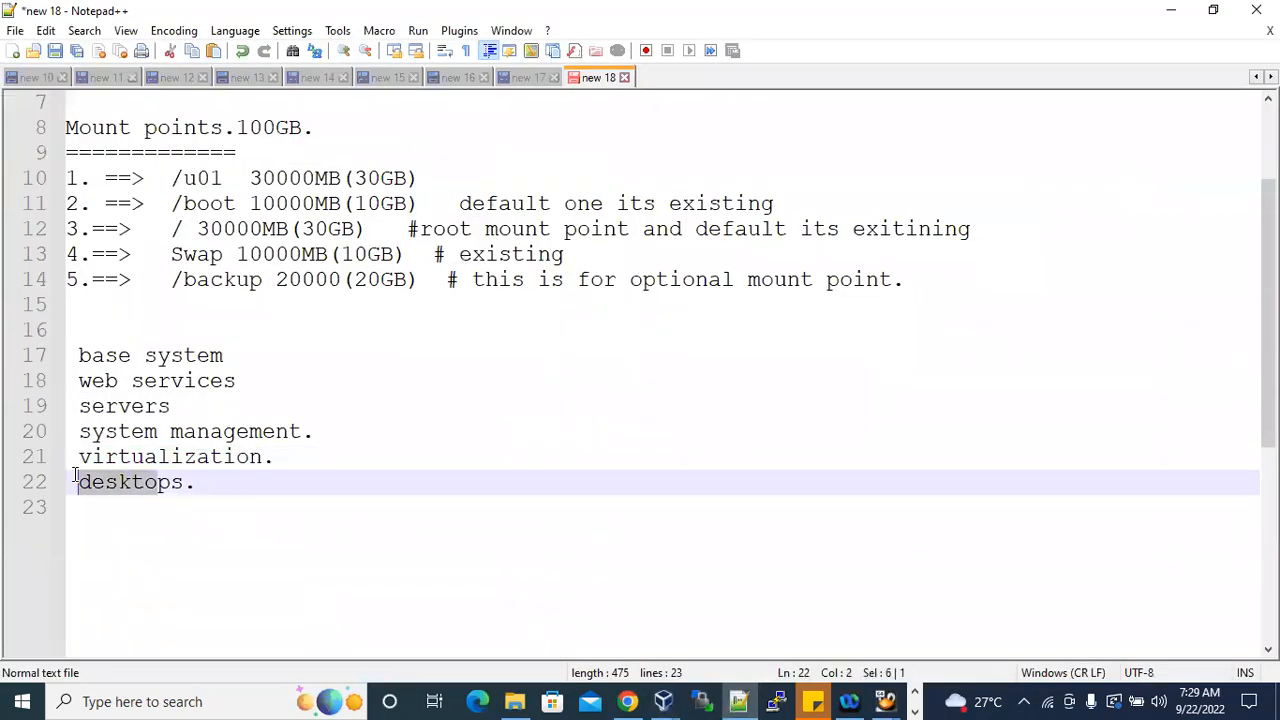
left_click_drag(277, 460, 94, 458)
left_click(331, 433)
left_click_drag(316, 431, 80, 431)
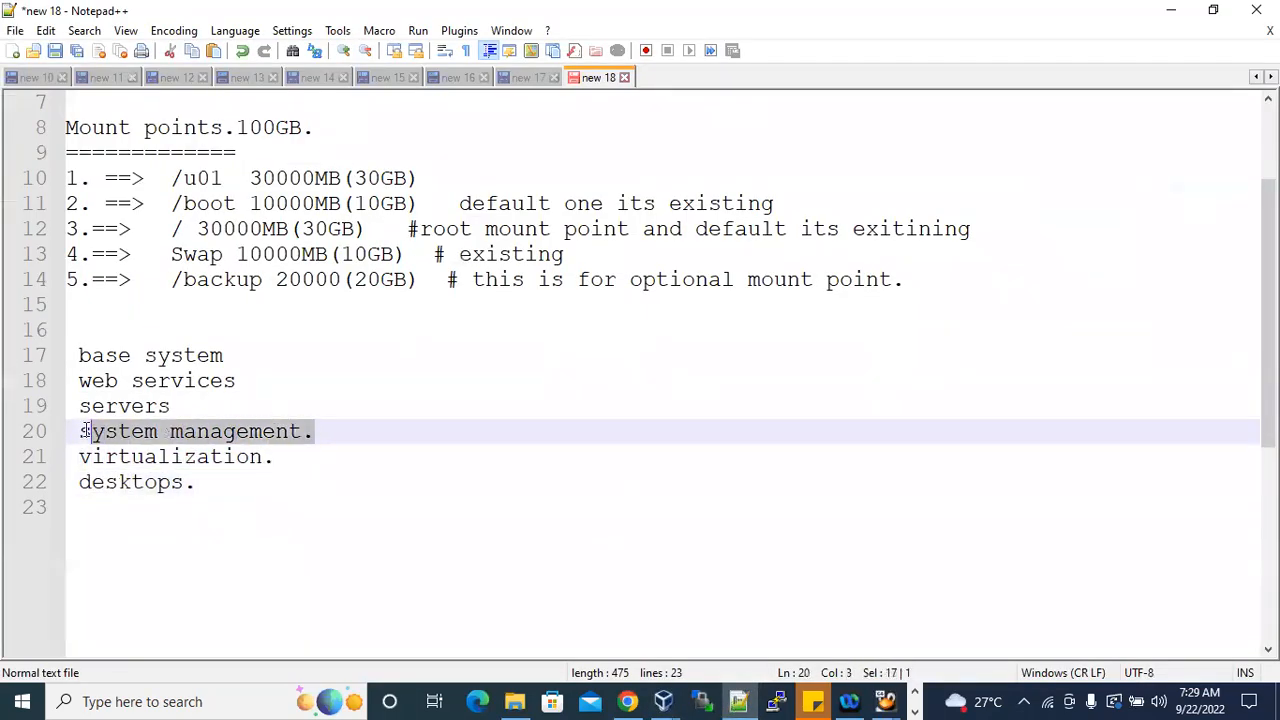
left_click_drag(176, 406, 78, 406)
left_click_drag(255, 386, 78, 381)
left_click_drag(262, 358, 78, 356)
left_click_drag(200, 484, 78, 356)
Return to the postgres4 installer and verify the selections in Base System, Servers, Web Services, System Management, Virtualization and Desktops.
mouse_move(890, 700)
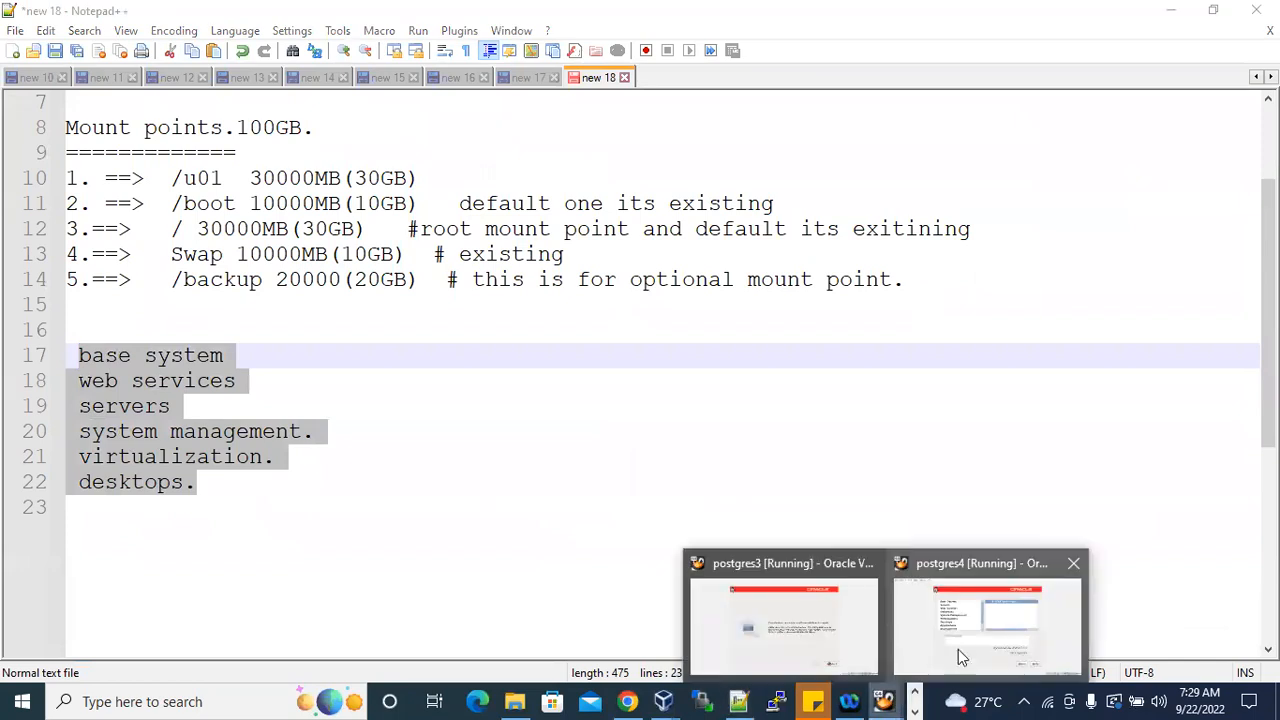
left_click(958, 649)
scroll(403, 231, "down", 1)
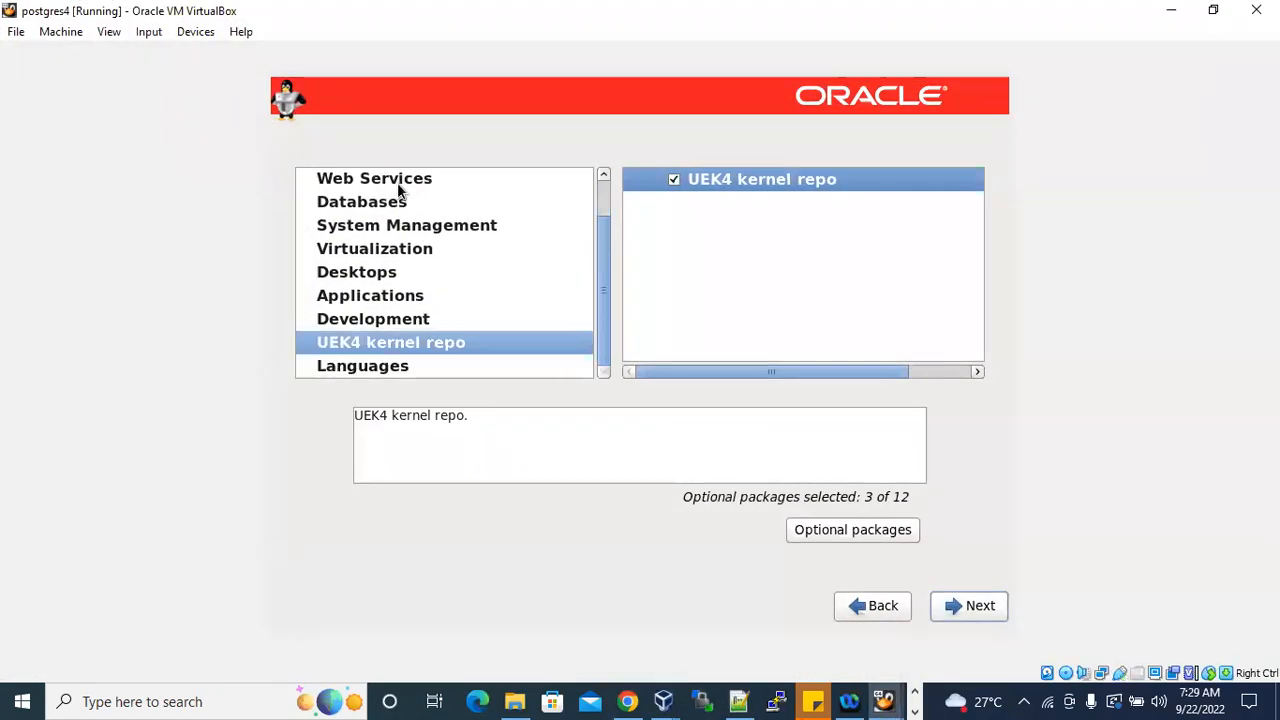
left_click(463, 185)
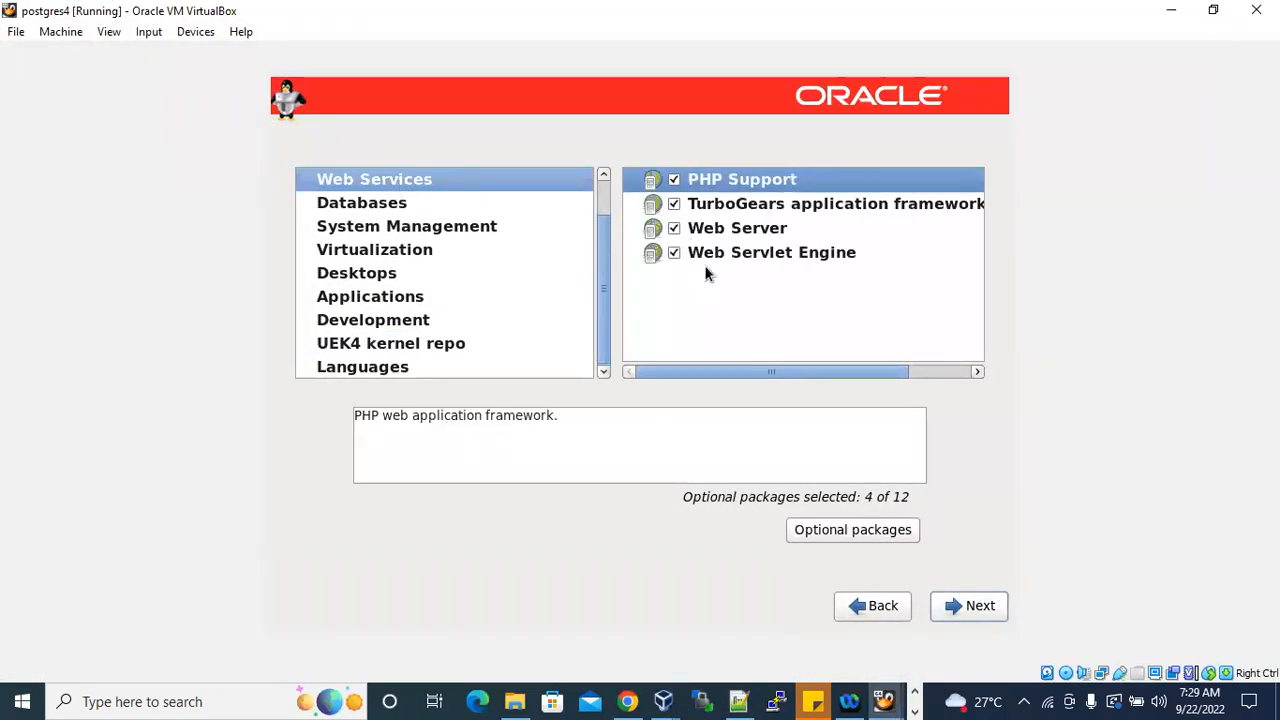
scroll(410, 202, "up", 1)
left_click(410, 180)
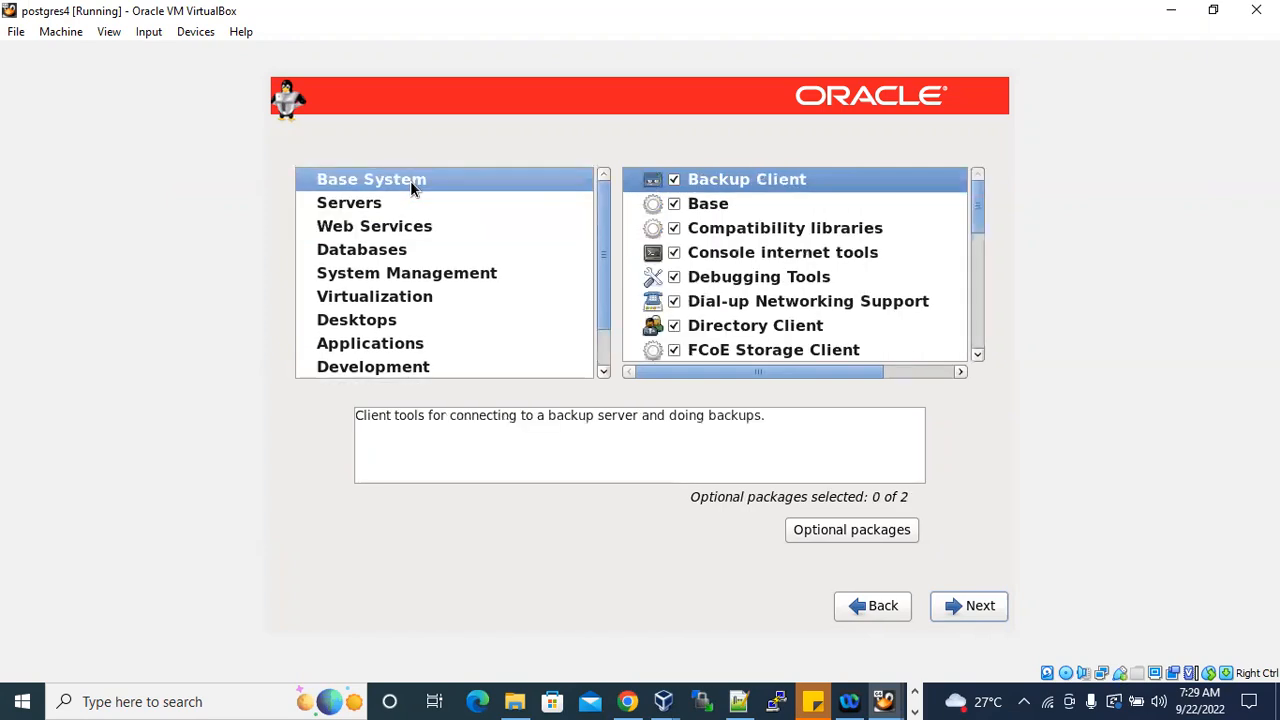
left_click(375, 206)
left_click(372, 224)
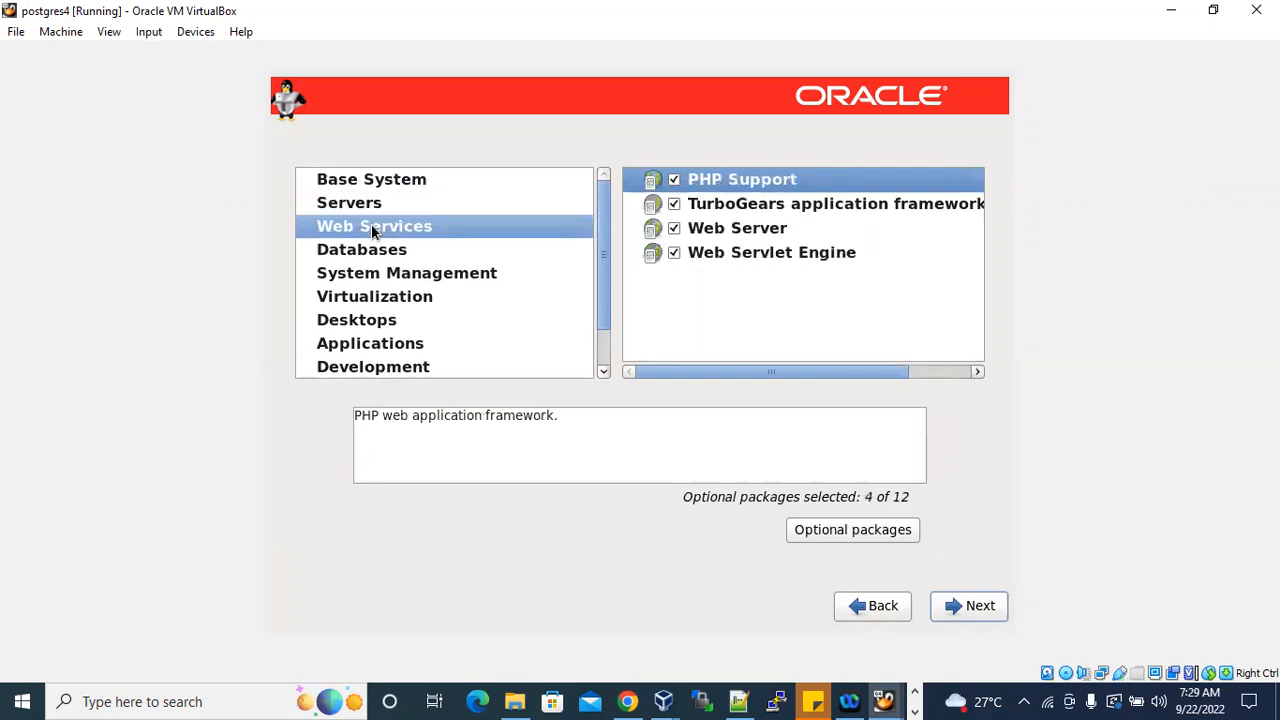
left_click(385, 280)
left_click(391, 306)
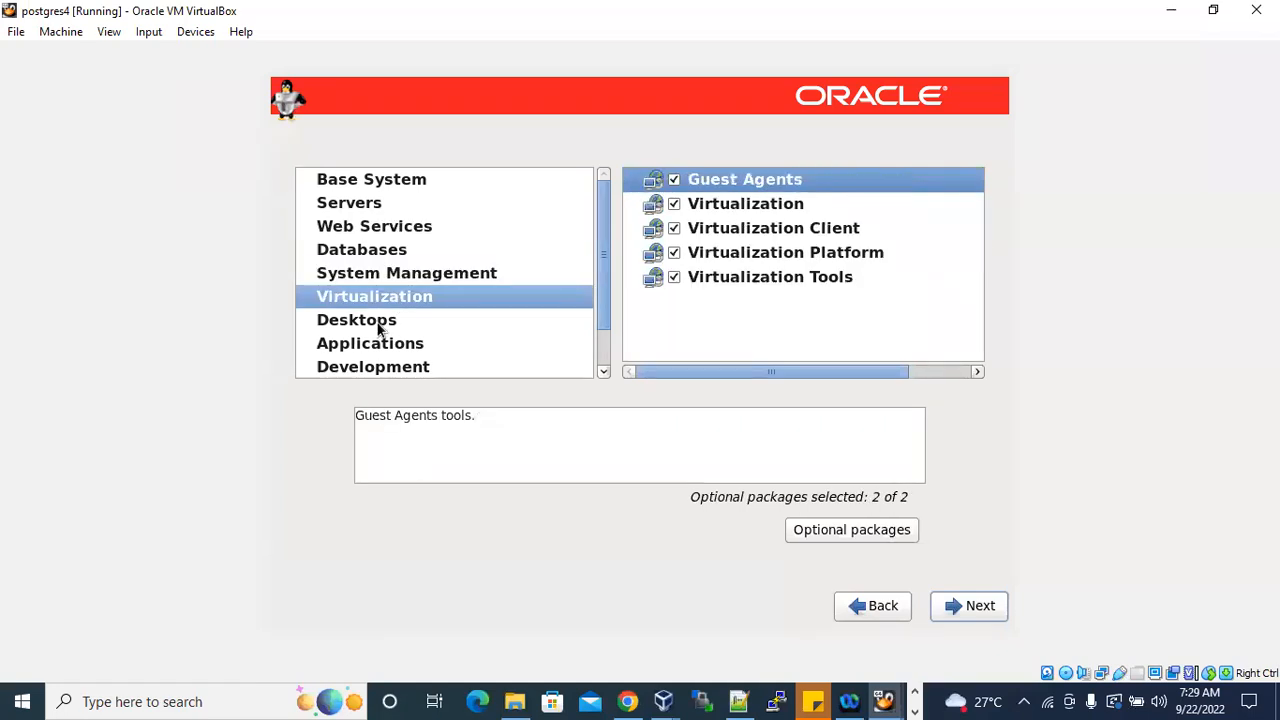
left_click(379, 325)
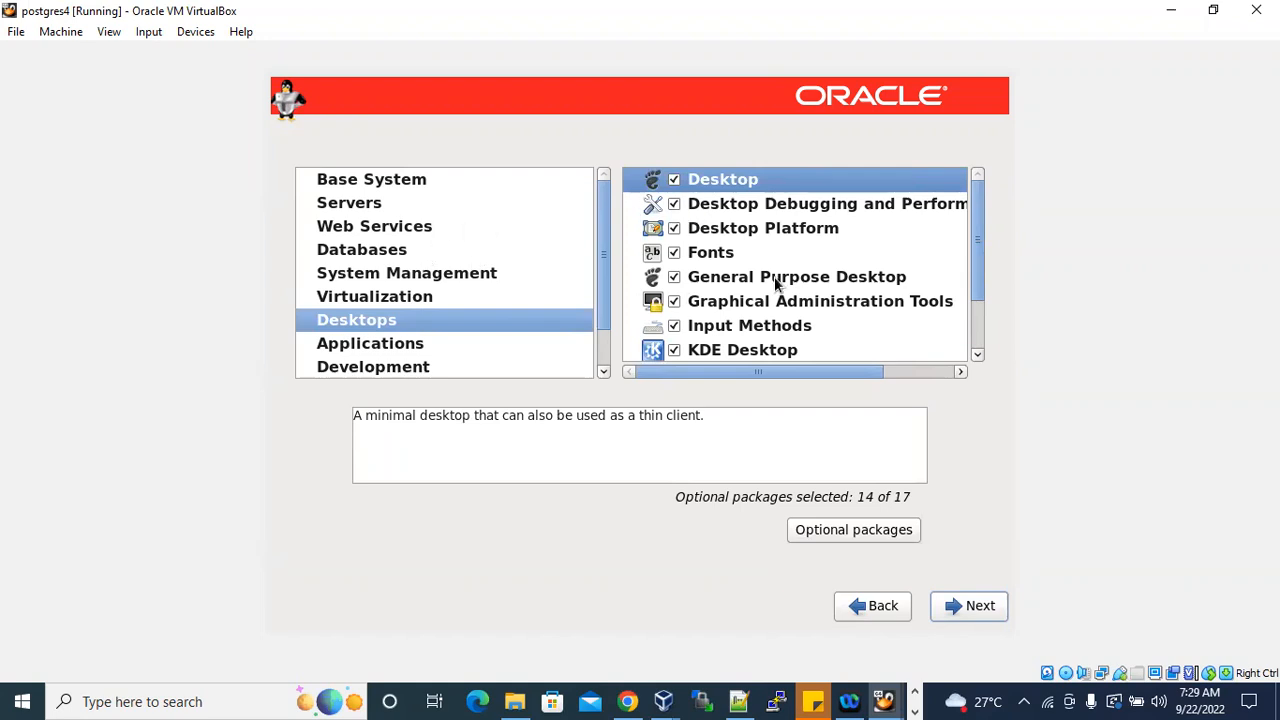
scroll(752, 280, "down", 1)
scroll(752, 283, "down", 1)
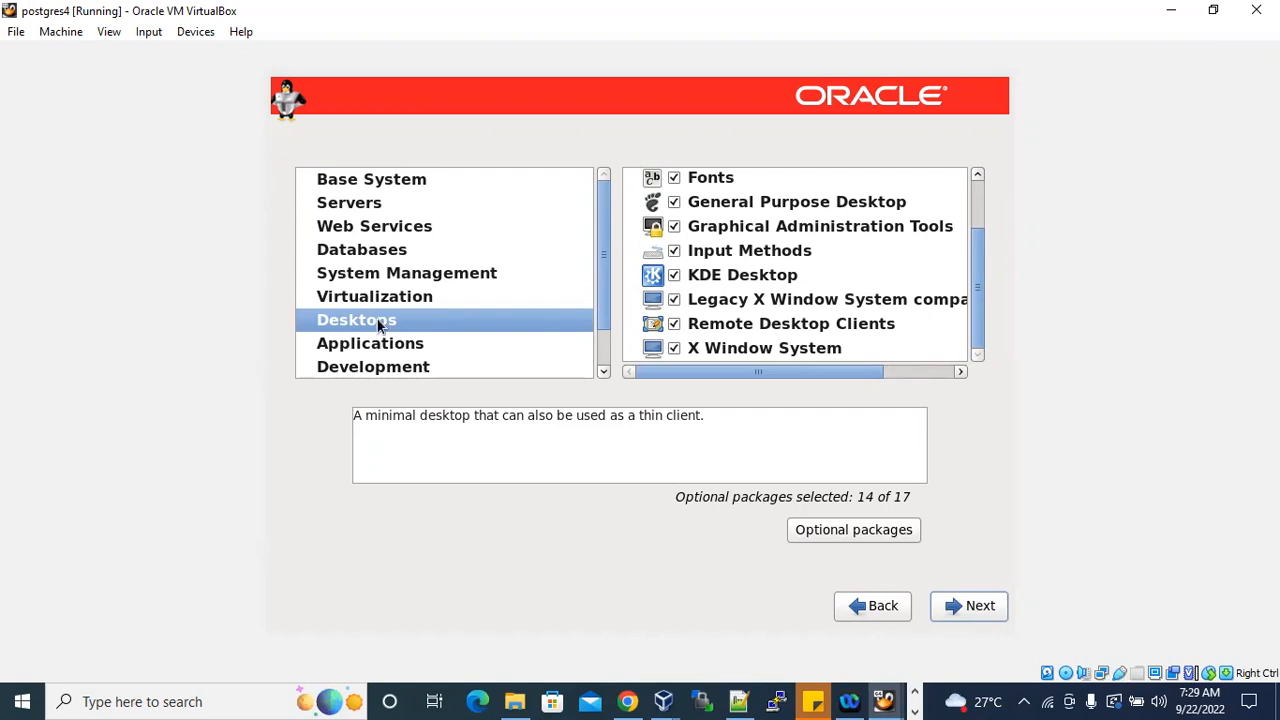
View the Databases category and compare it with the package list in the Notepad++ notes, returning to the installer.
left_click(380, 253)
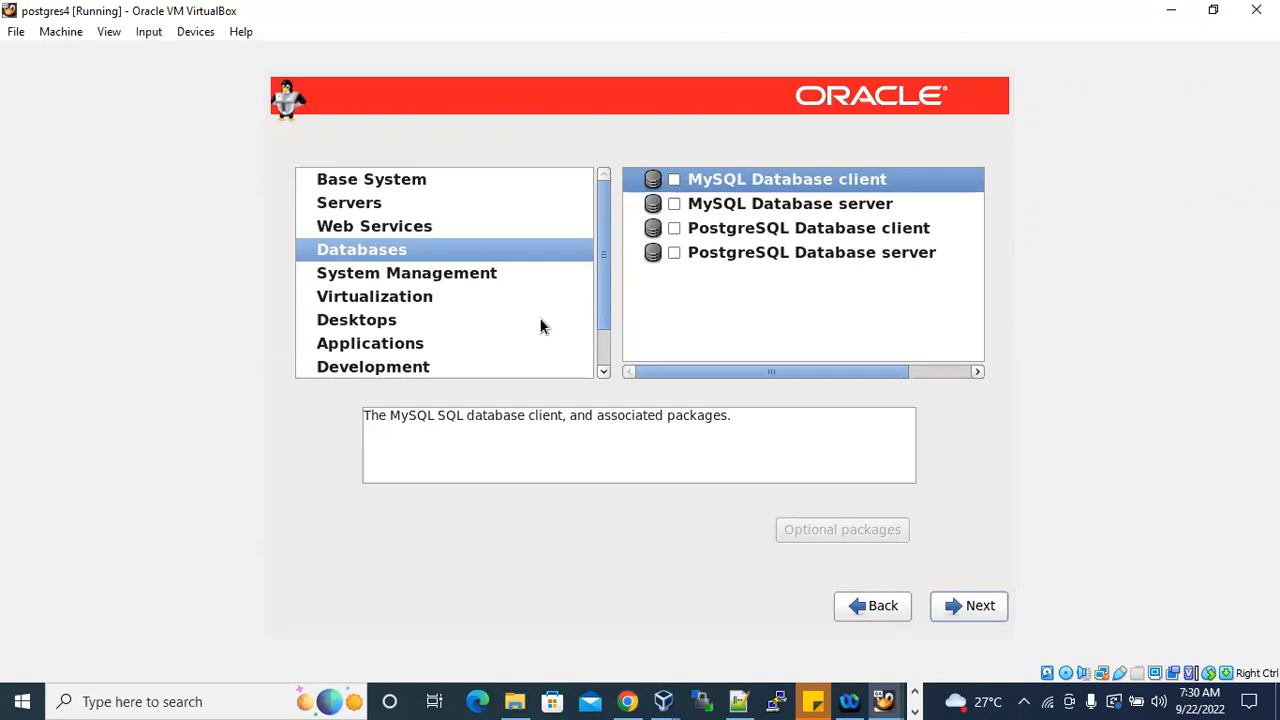
left_click(738, 701)
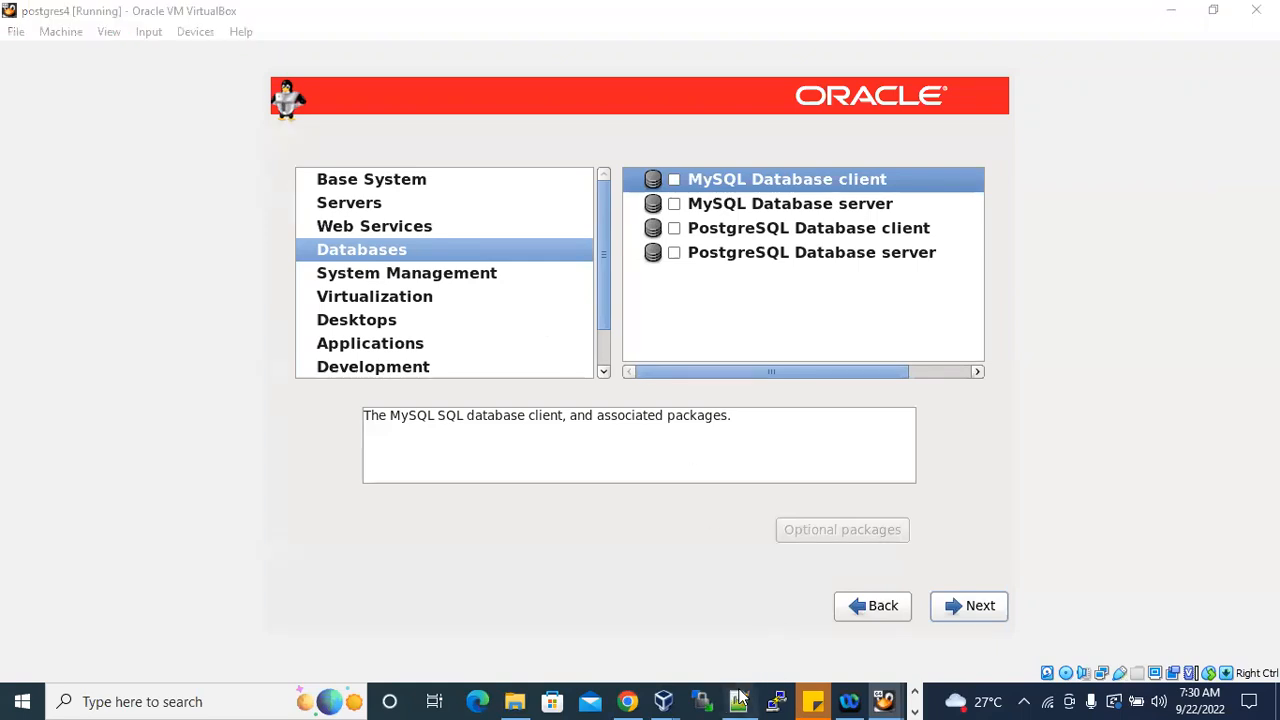
left_click(226, 508)
key("shift+Up")
key("shift+Up")
key("shift+Up")
key("shift+Up")
key("shift+Up")
key("shift+Up")
key("shift+Home")
left_click(1171, 10)
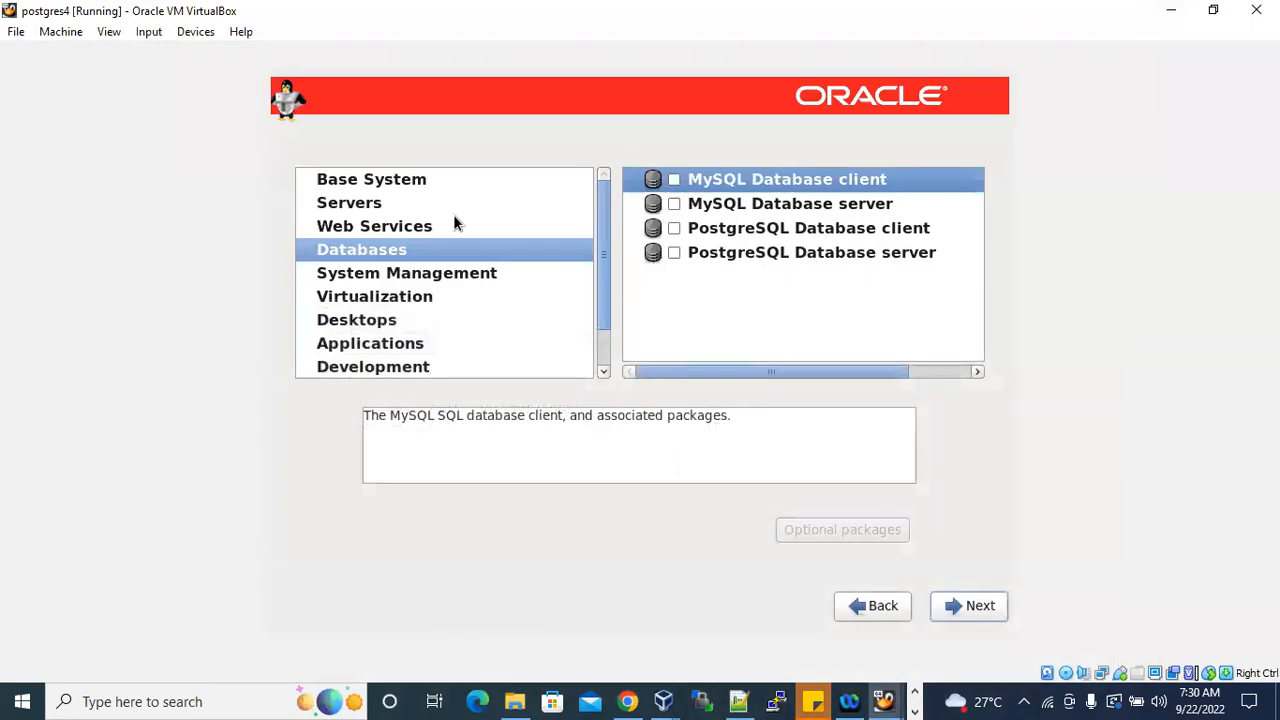
Review the package group selections once more in Web Services, Databases, System Management, Virtualization and Desktops.
scroll(393, 193, "down", 1)
left_click(393, 187)
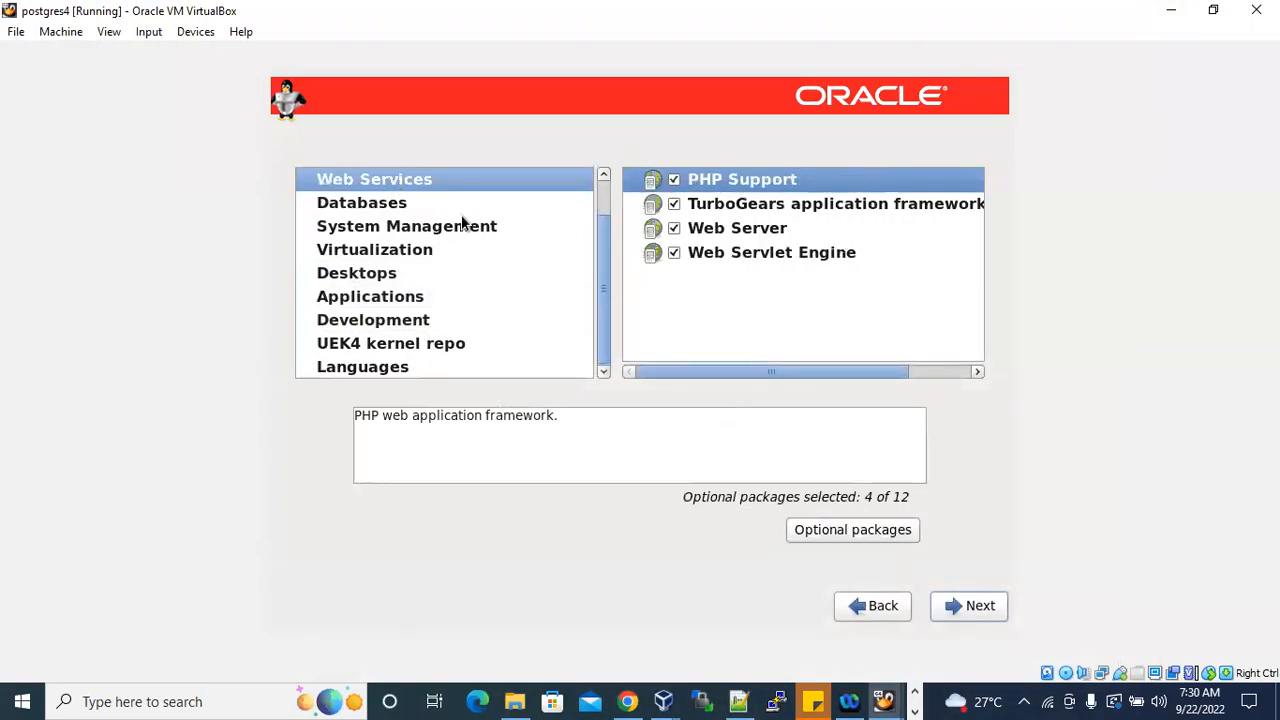
left_click(403, 203)
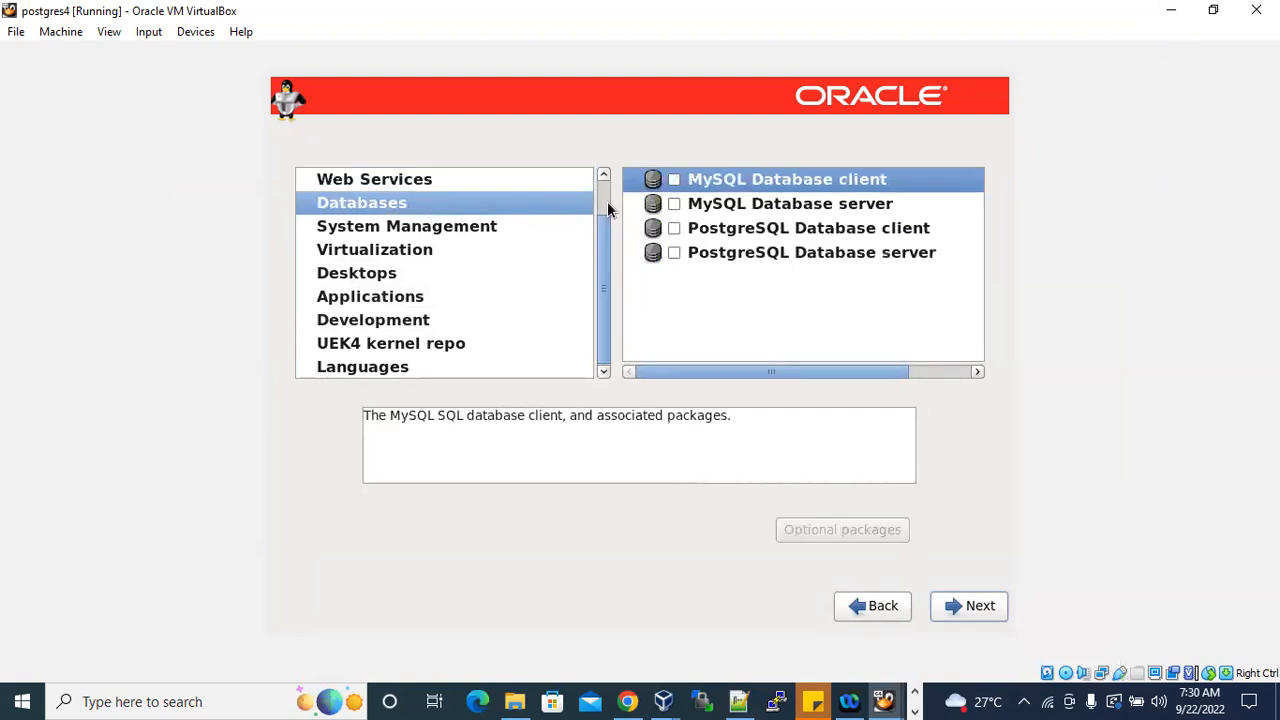
left_click(381, 225)
left_click(440, 252)
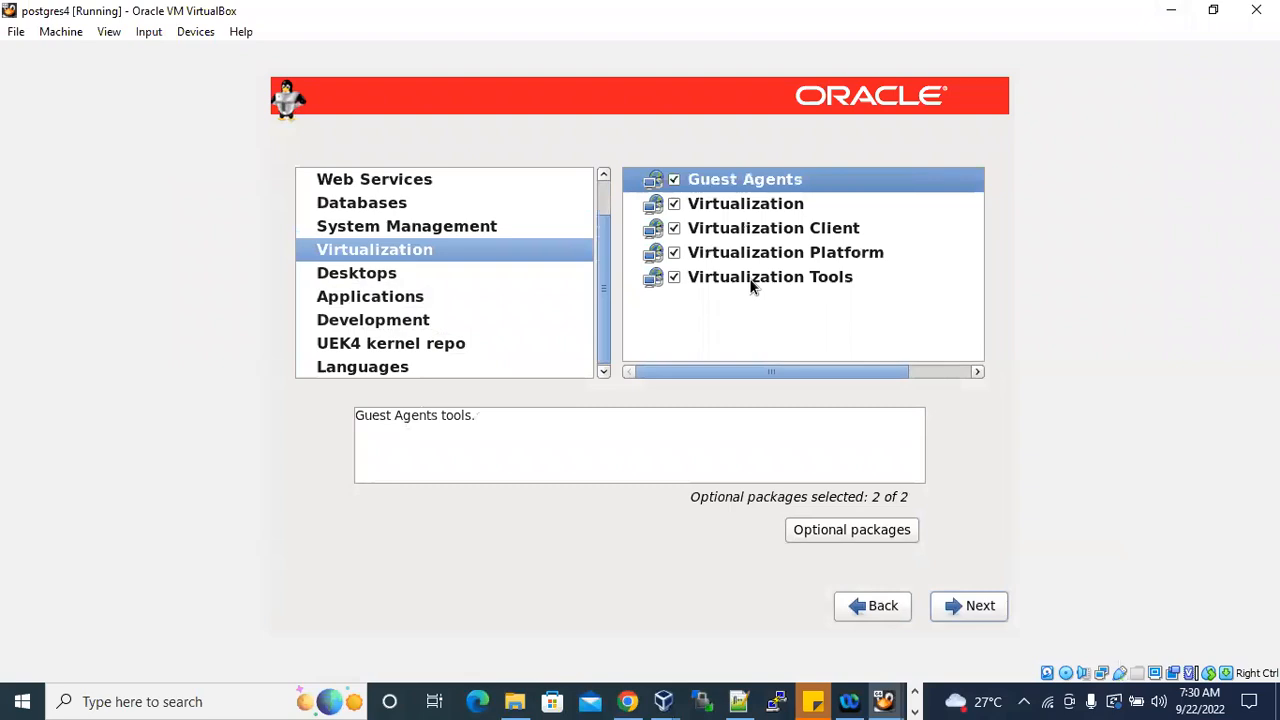
left_click(395, 280)
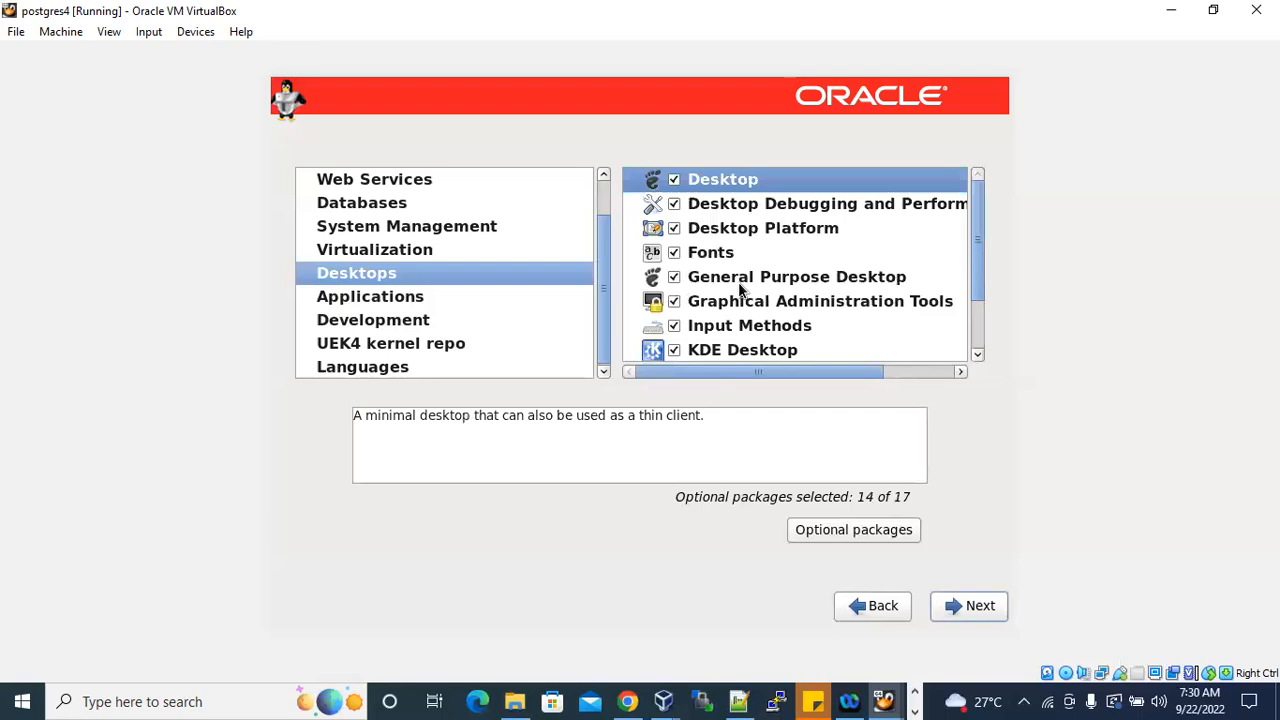
scroll(738, 282, "down", 1)
scroll(738, 282, "up", 1)
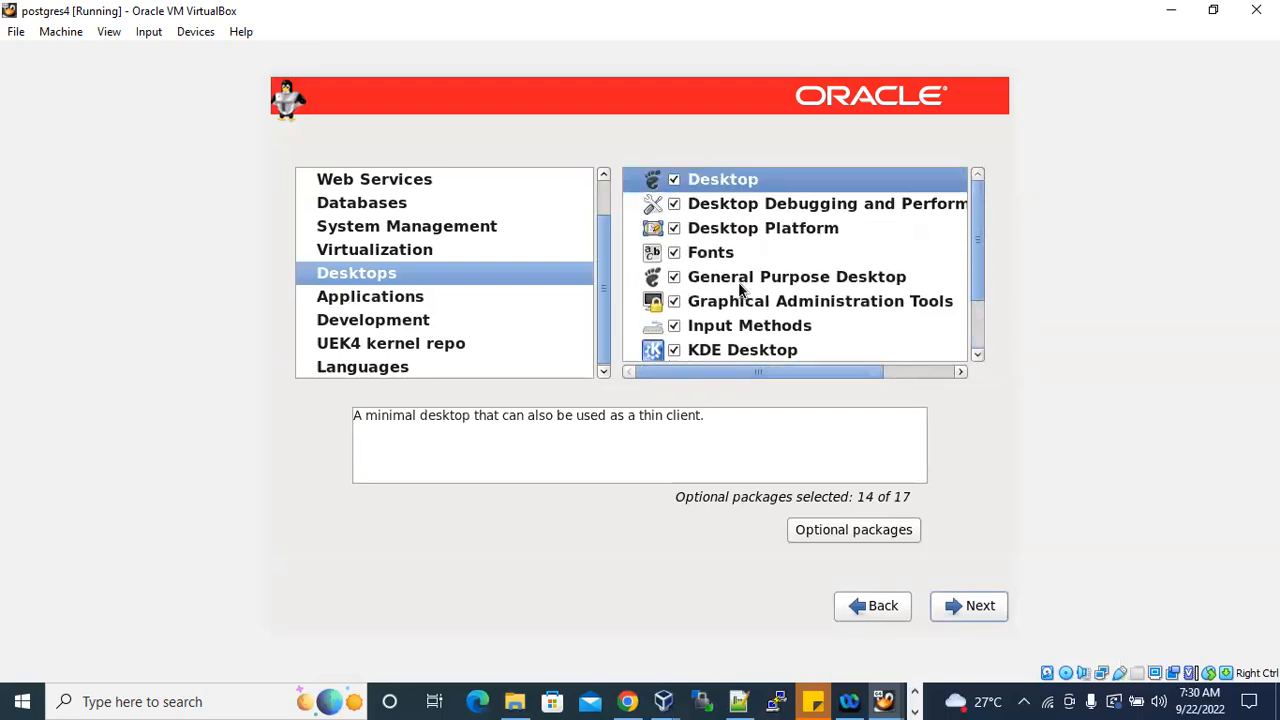
Recheck the Virtualization and System Management groups, and accept the package selection to proceed with the installation.
left_click(410, 252)
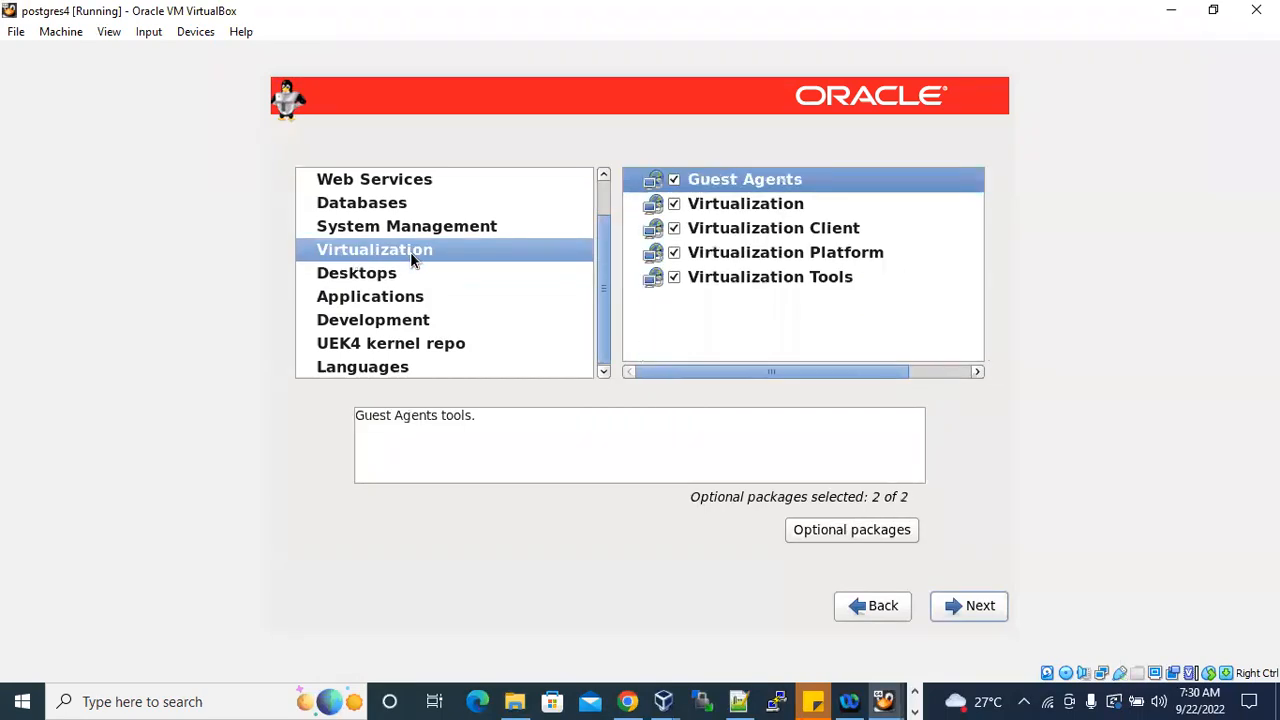
left_click(433, 225)
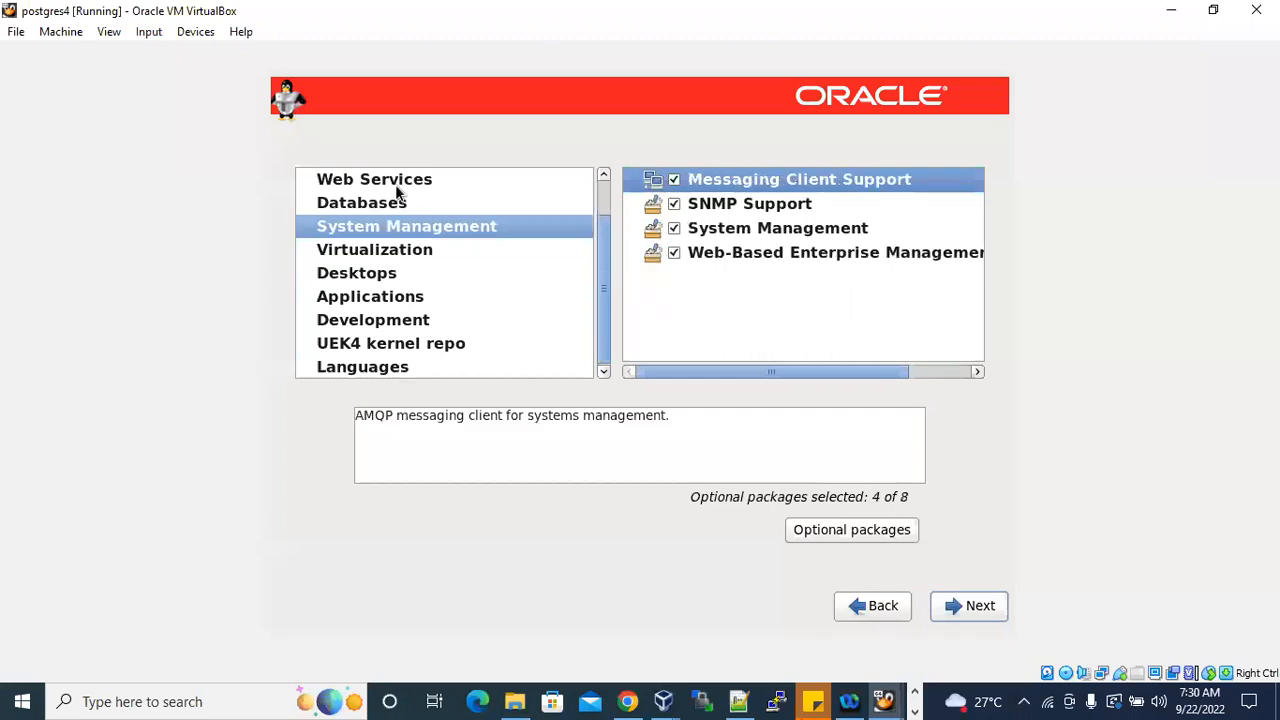
scroll(420, 329, "down", 1)
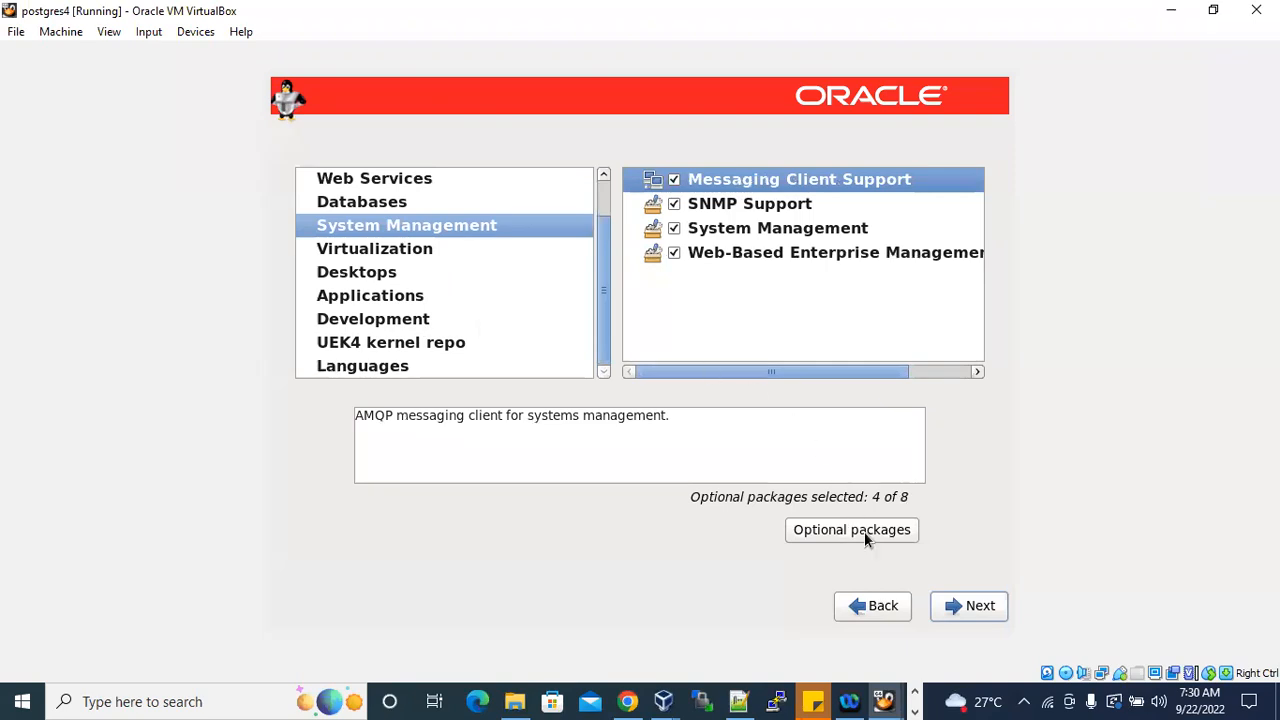
left_click(972, 606)
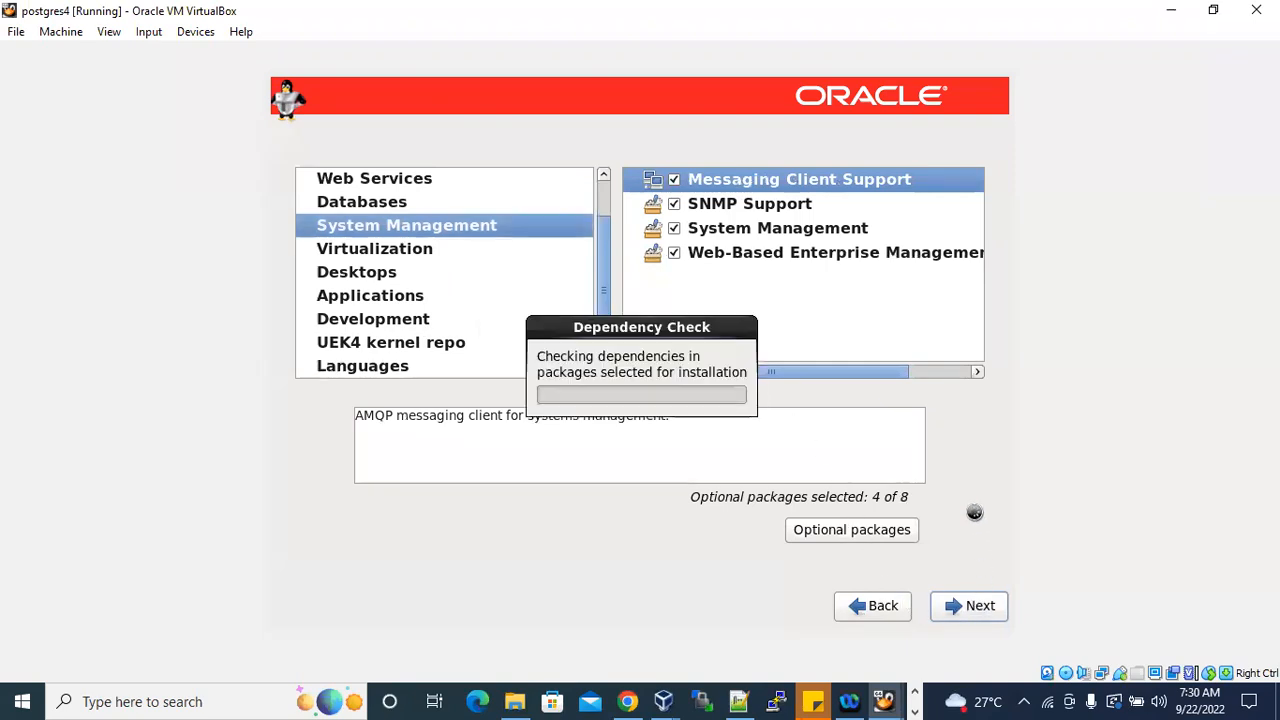
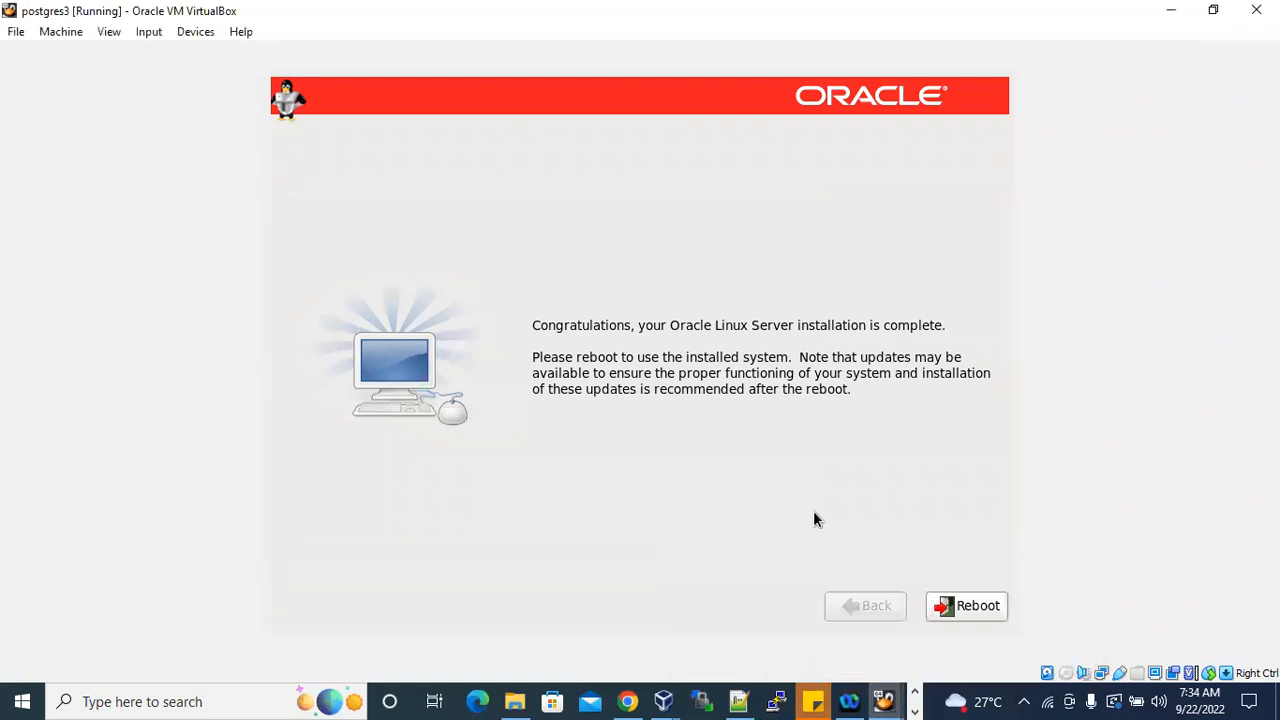
Check the package installation progress on postgres4 against the postgres3 installer screen, ending on postgres3.
mouse_move(884, 701)
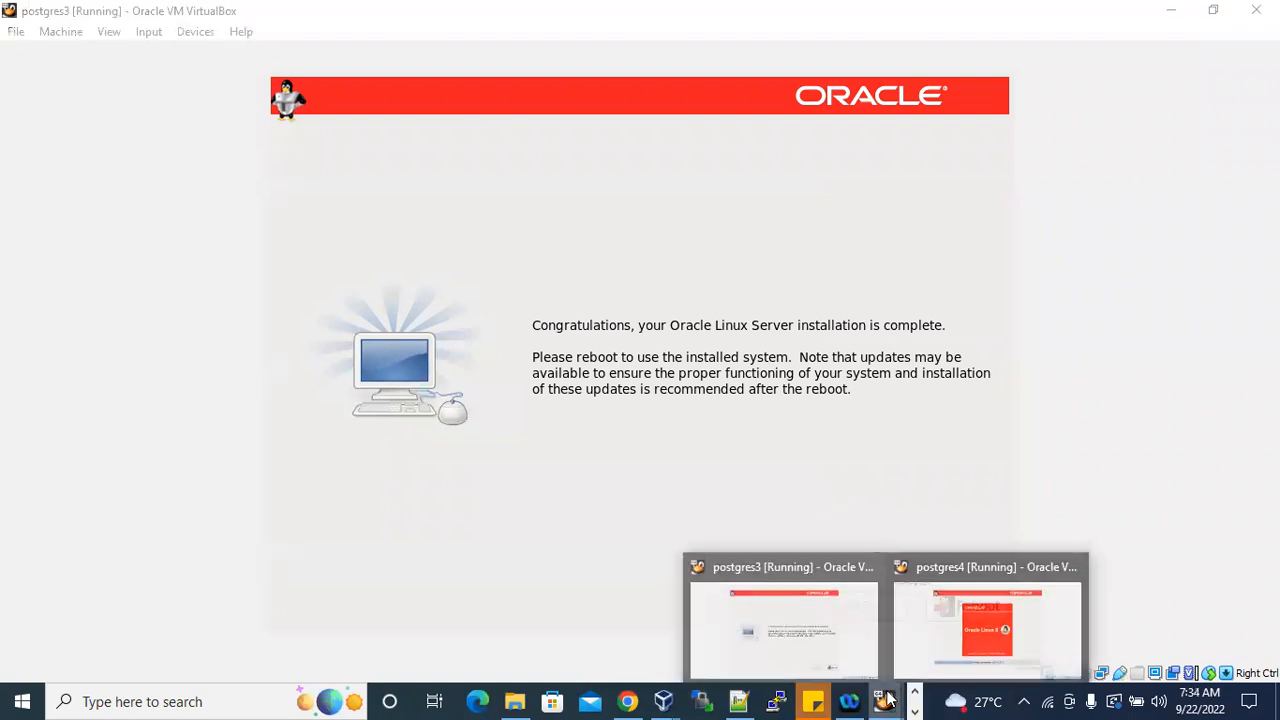
left_click(963, 628)
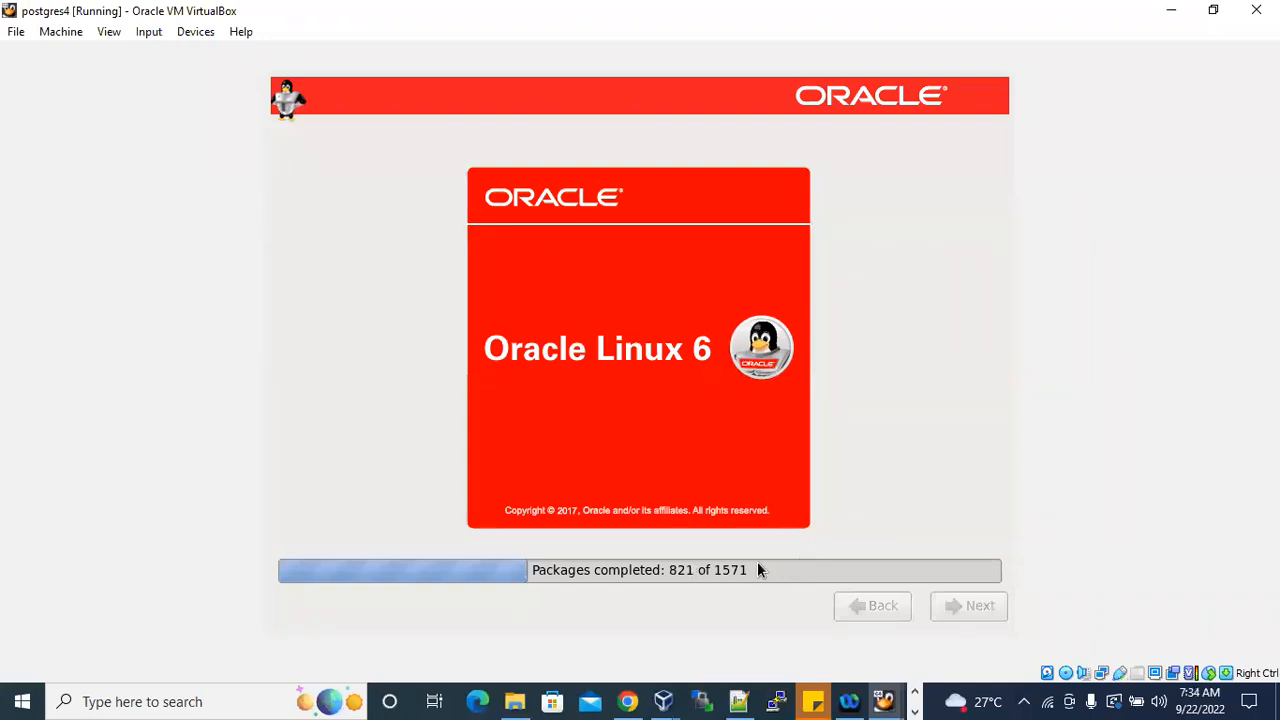
mouse_move(884, 701)
left_click(808, 630)
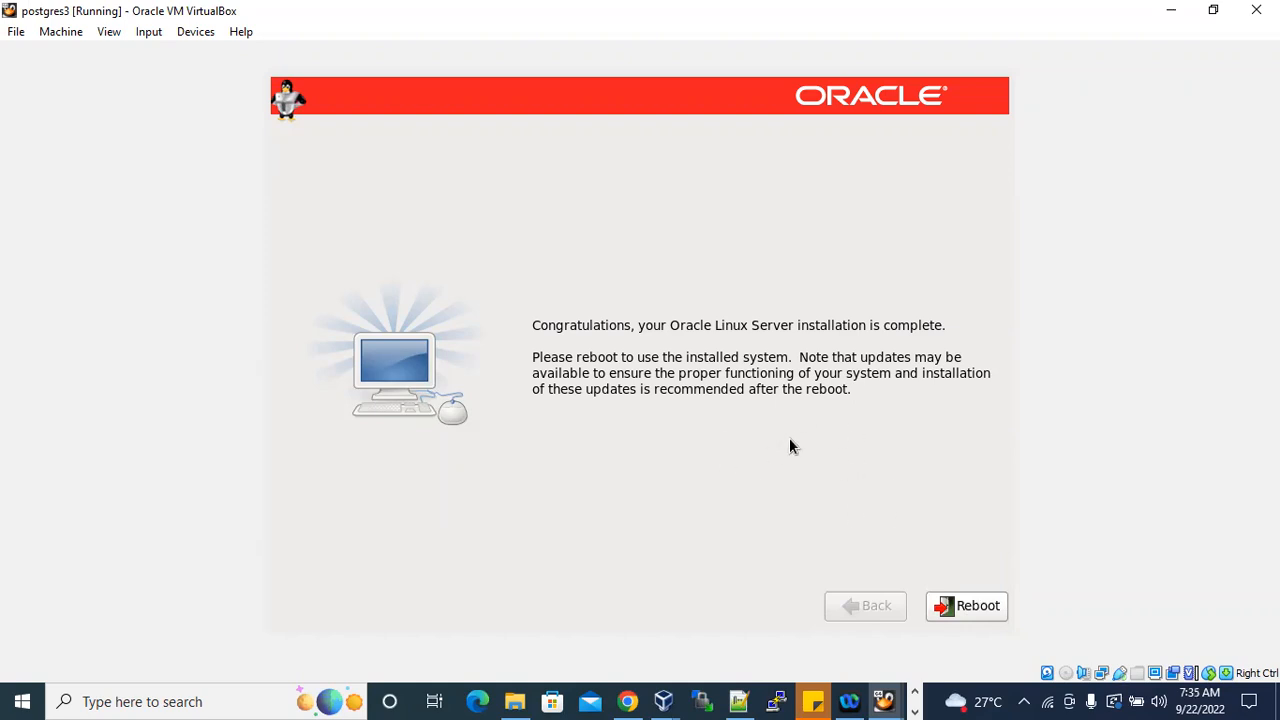
left_click(886, 701)
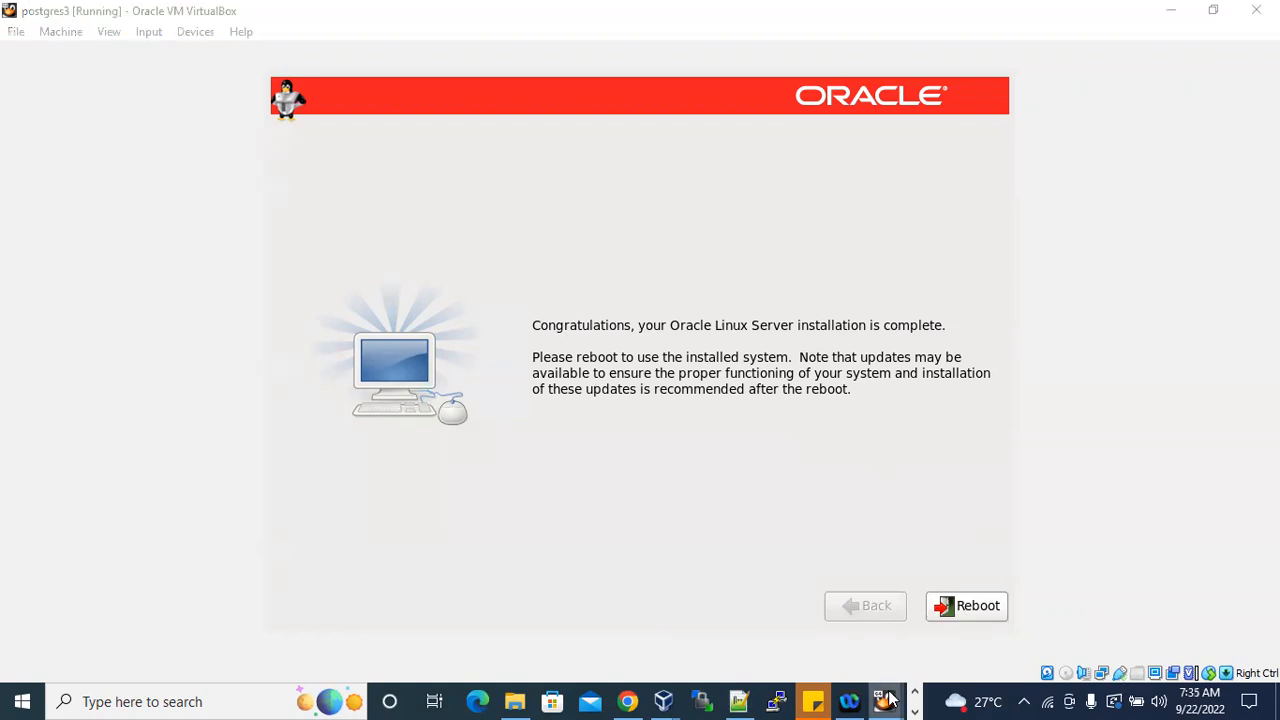
left_click(786, 641)
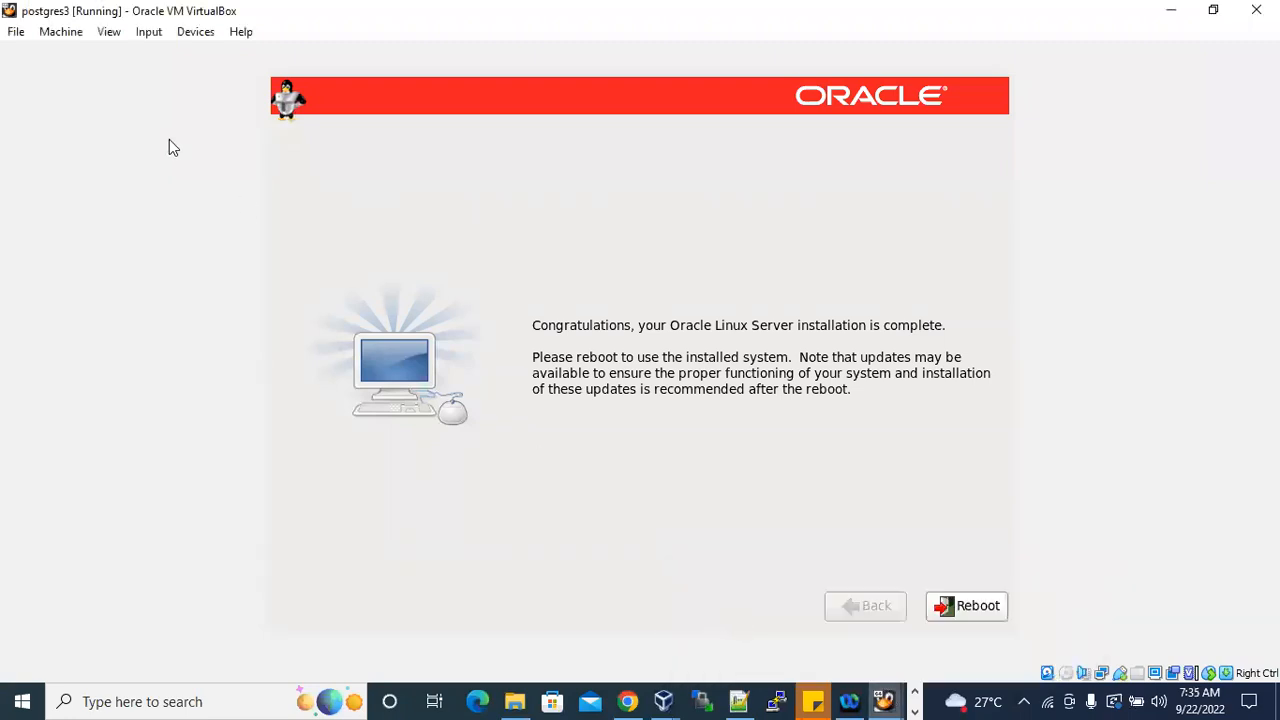
left_click(886, 701)
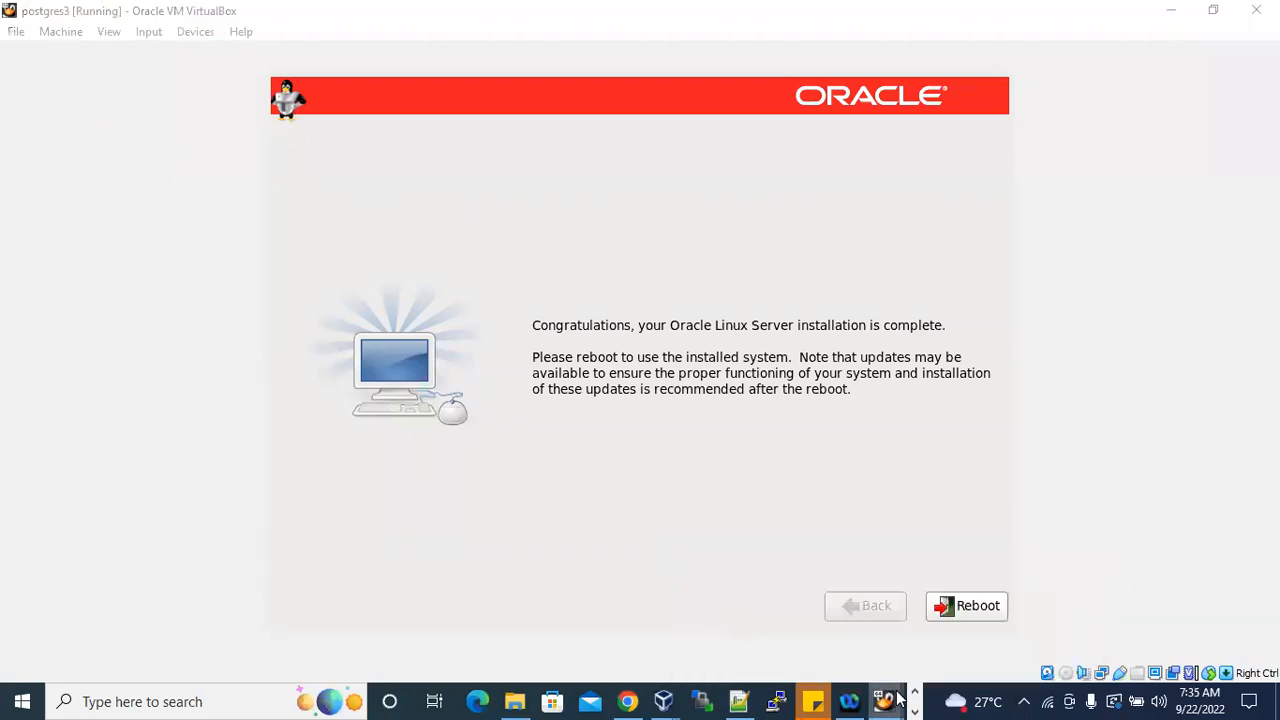
left_click(986, 630)
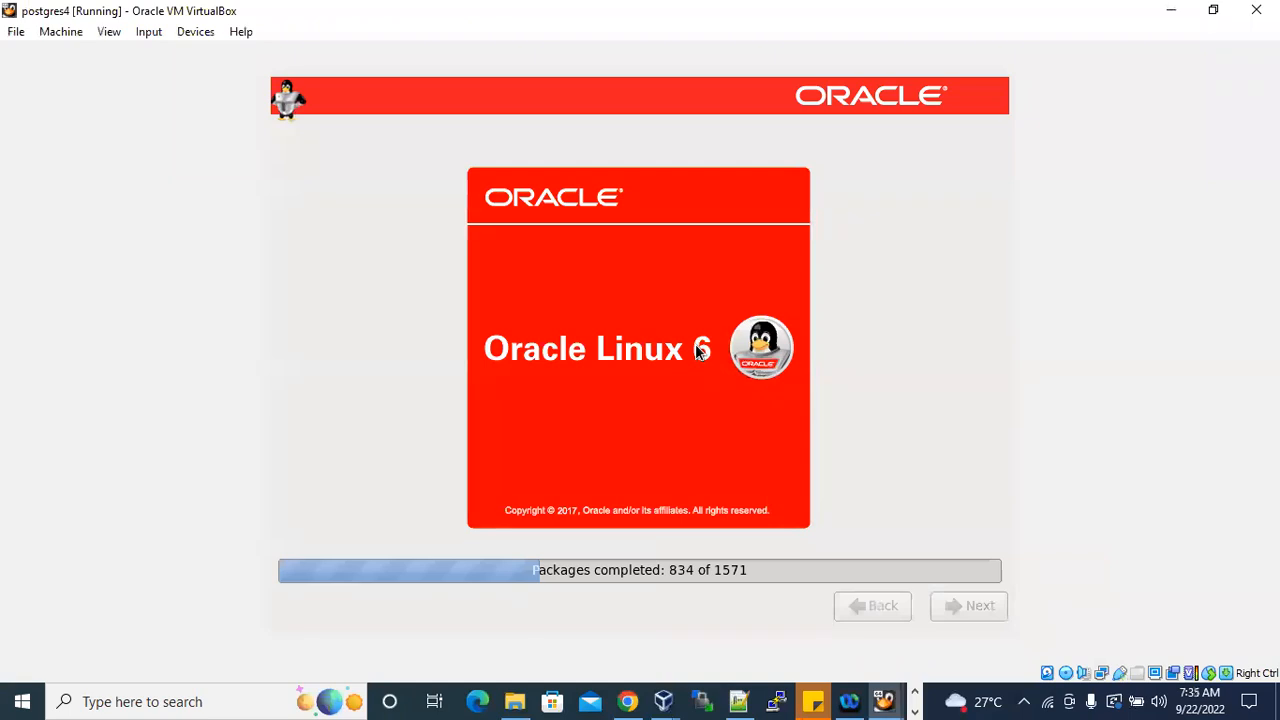
left_click(886, 701)
left_click(820, 645)
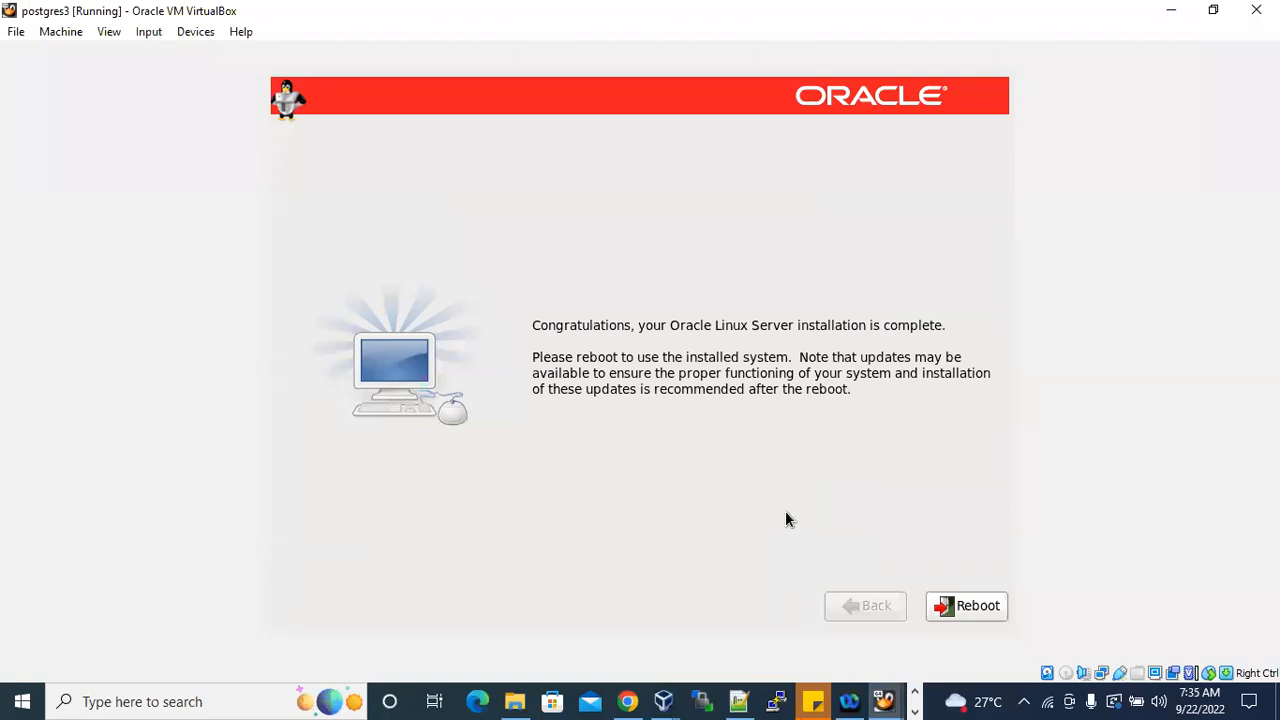
Switch to the Oracle Linux 6 Installation document in Word, read the package installation, reboot and Welcome steps, and return to postgres3.
left_click(914, 711)
left_click(480, 701)
scroll(760, 455, "down", 10)
scroll(765, 463, "down", 15)
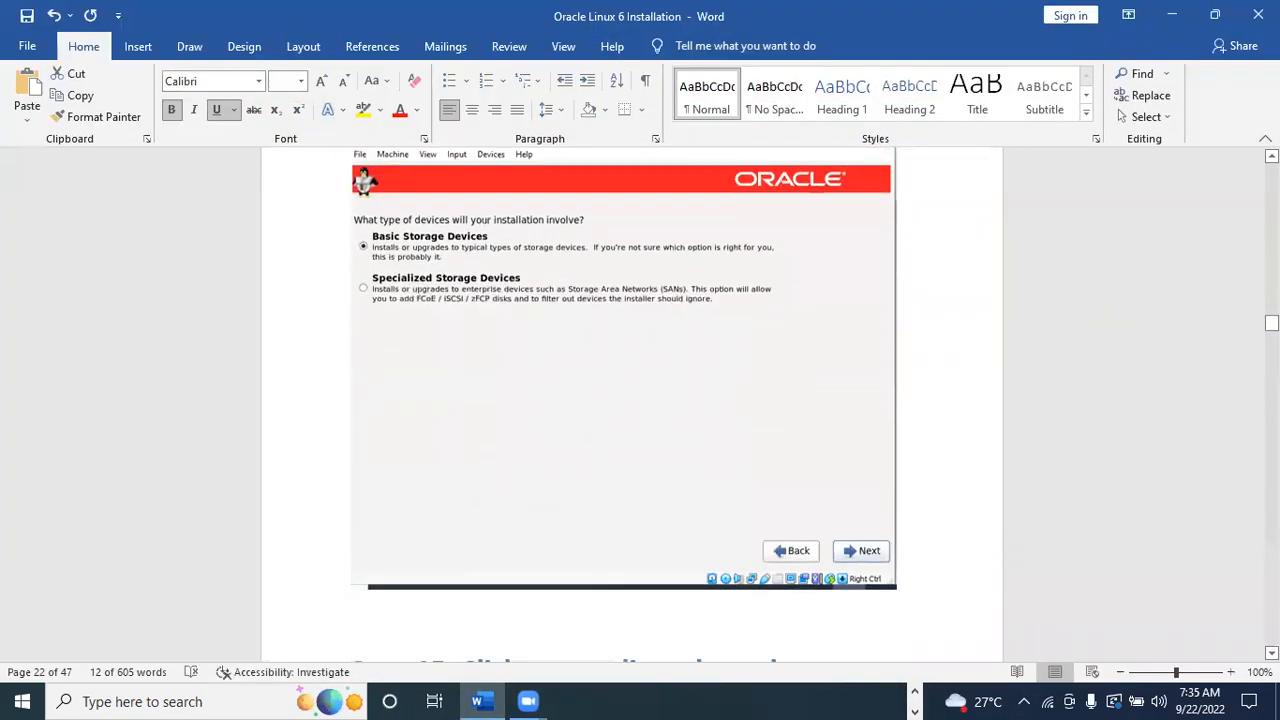
scroll(630, 400, "down", 15)
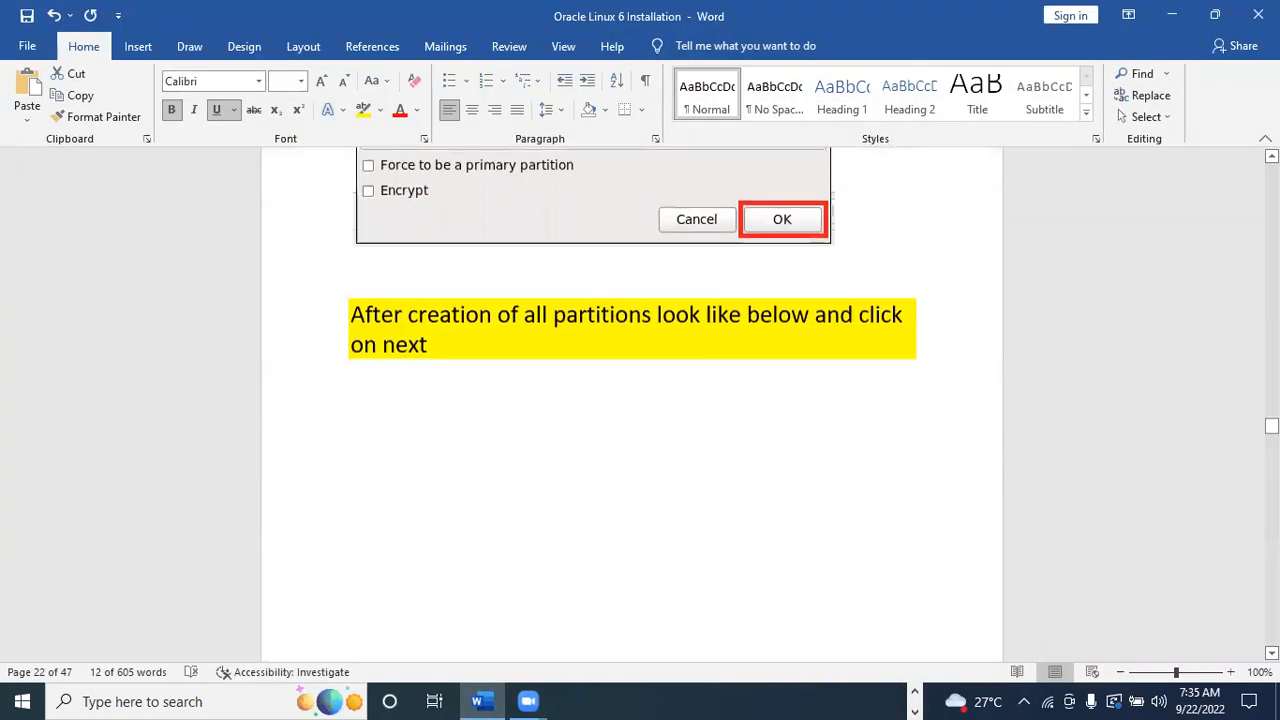
scroll(810, 403, "down", 15)
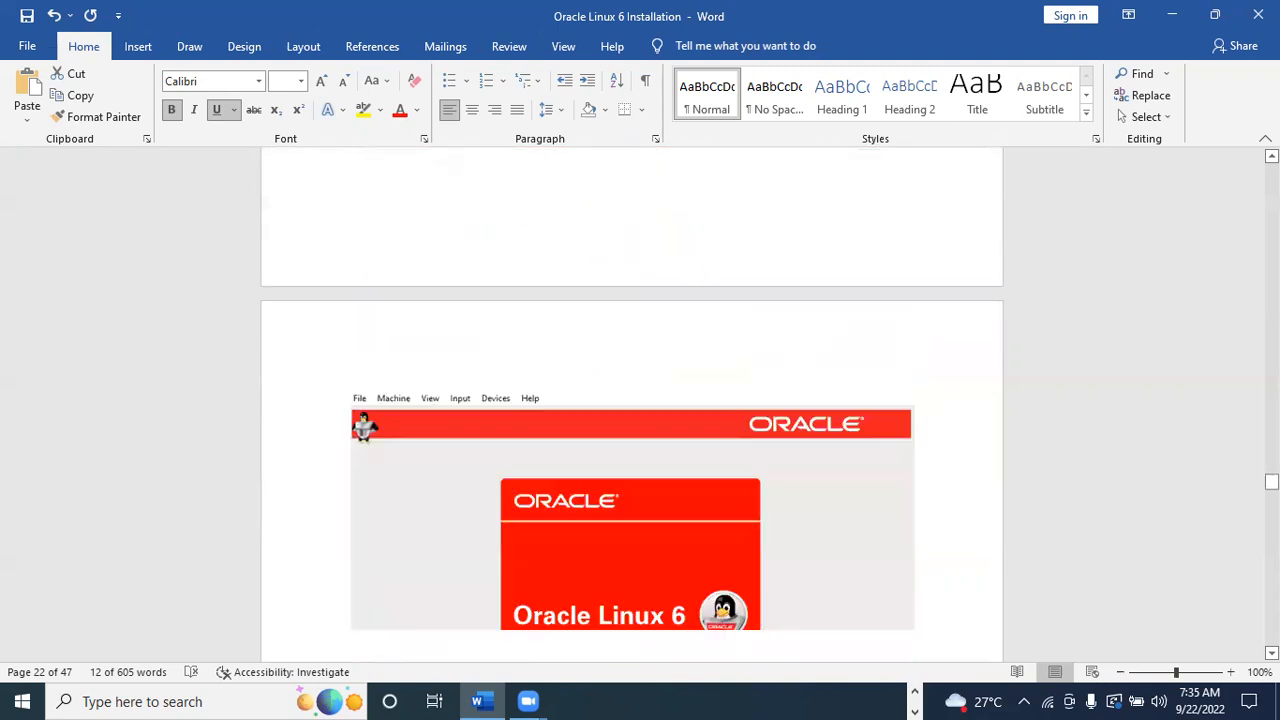
scroll(810, 403, "down", 10)
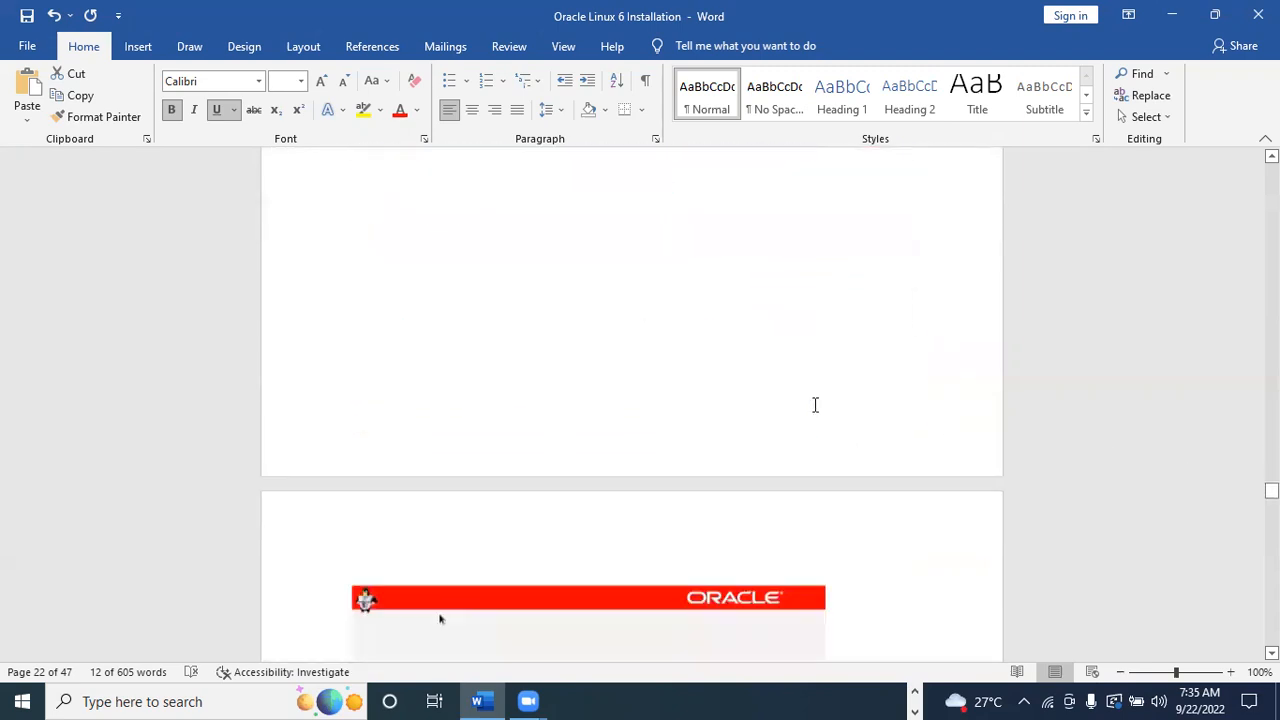
scroll(822, 414, "up", 12)
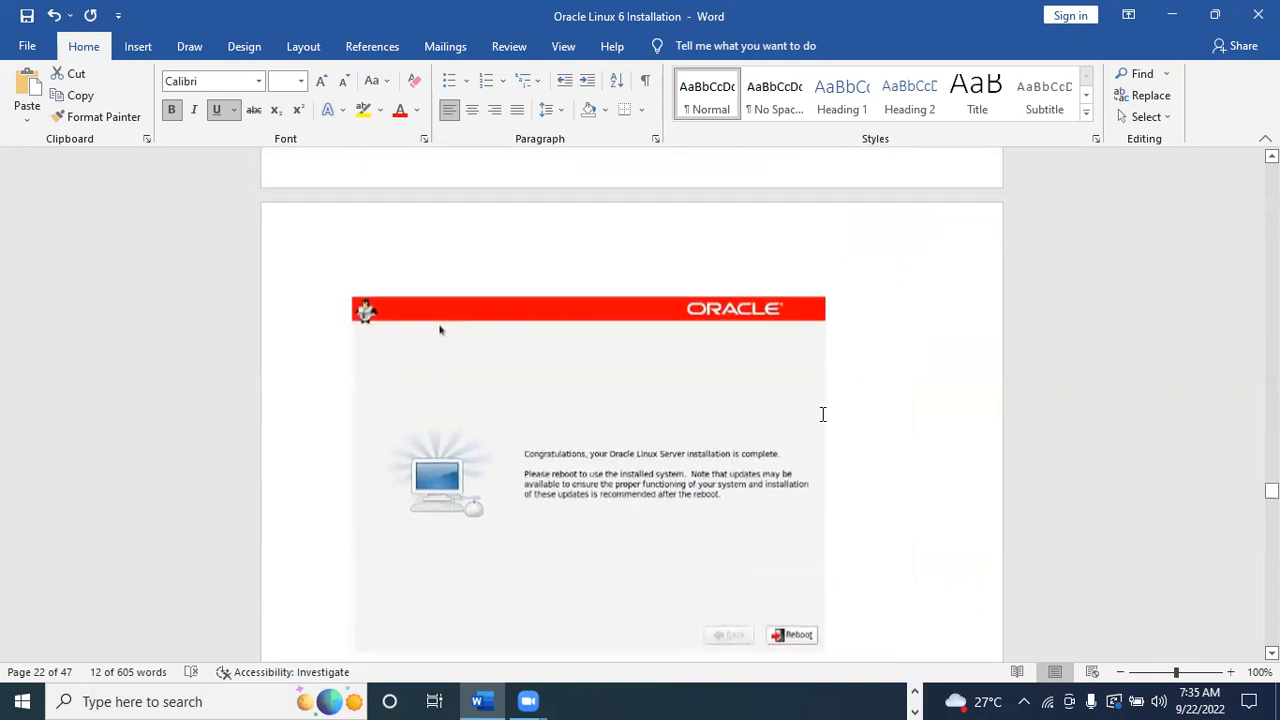
scroll(822, 414, "up", 4)
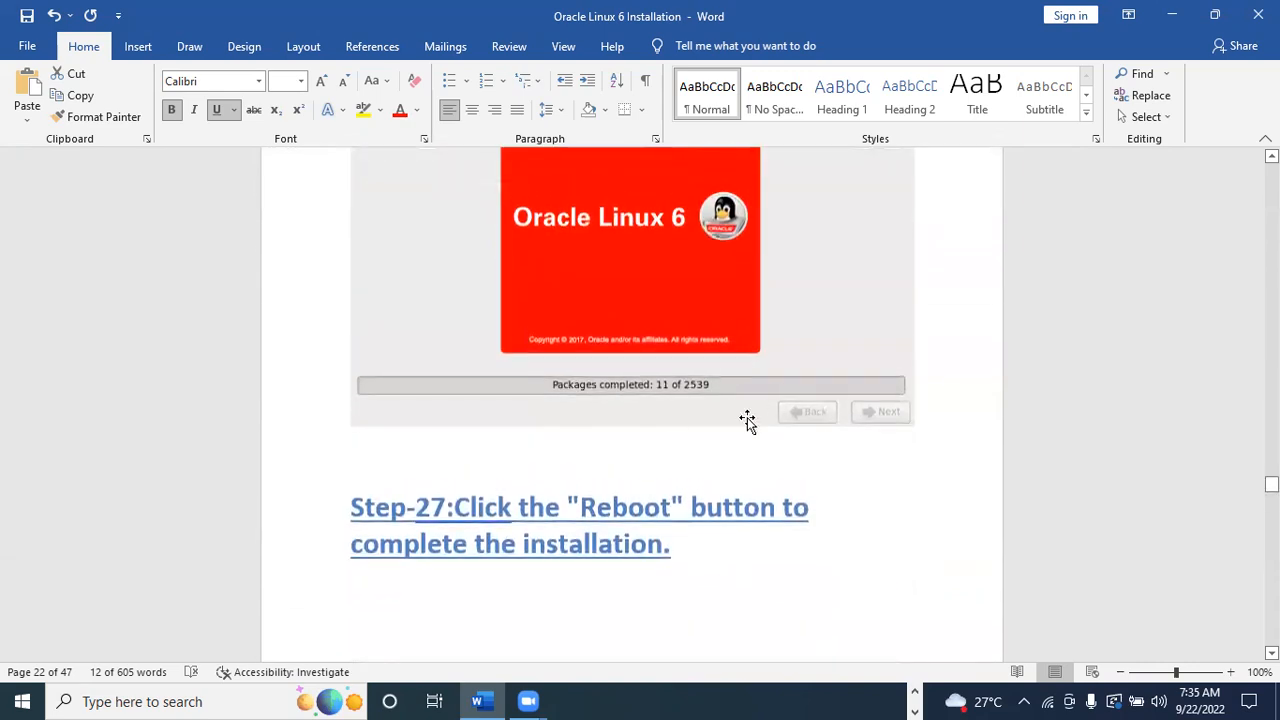
scroll(750, 390, "down", 4)
scroll(734, 323, "up", 6)
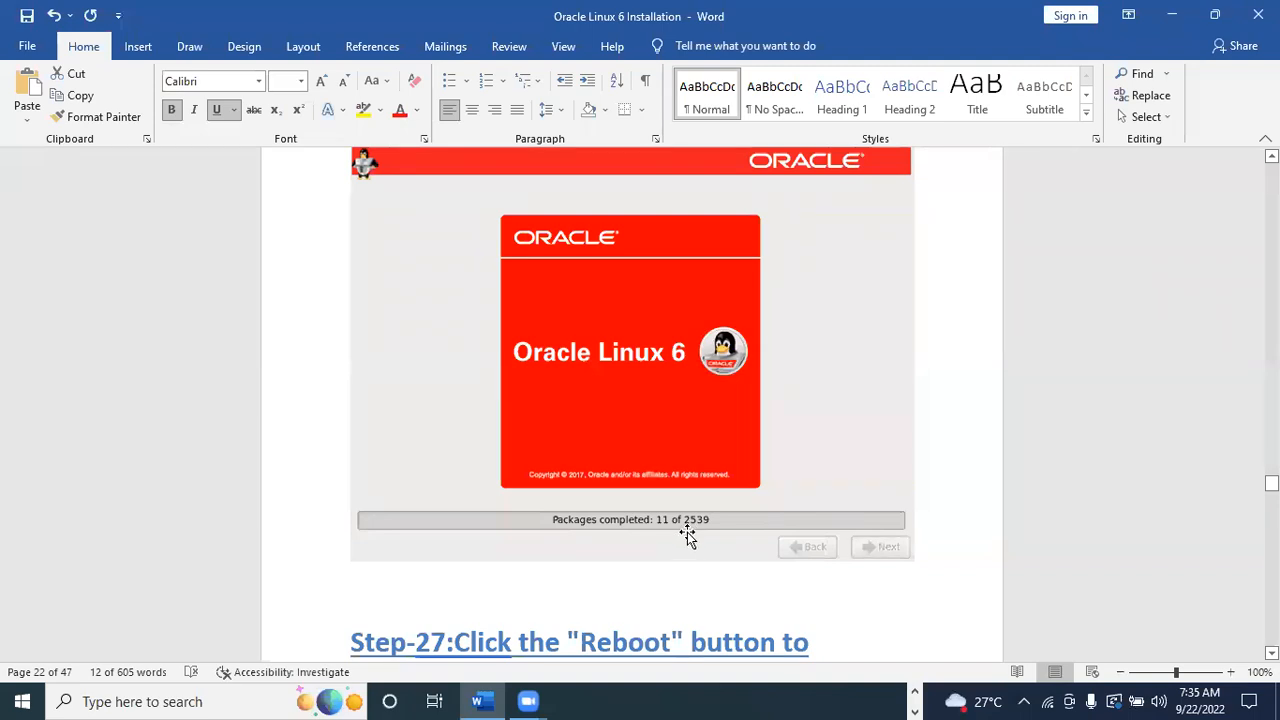
scroll(687, 532, "down", 10)
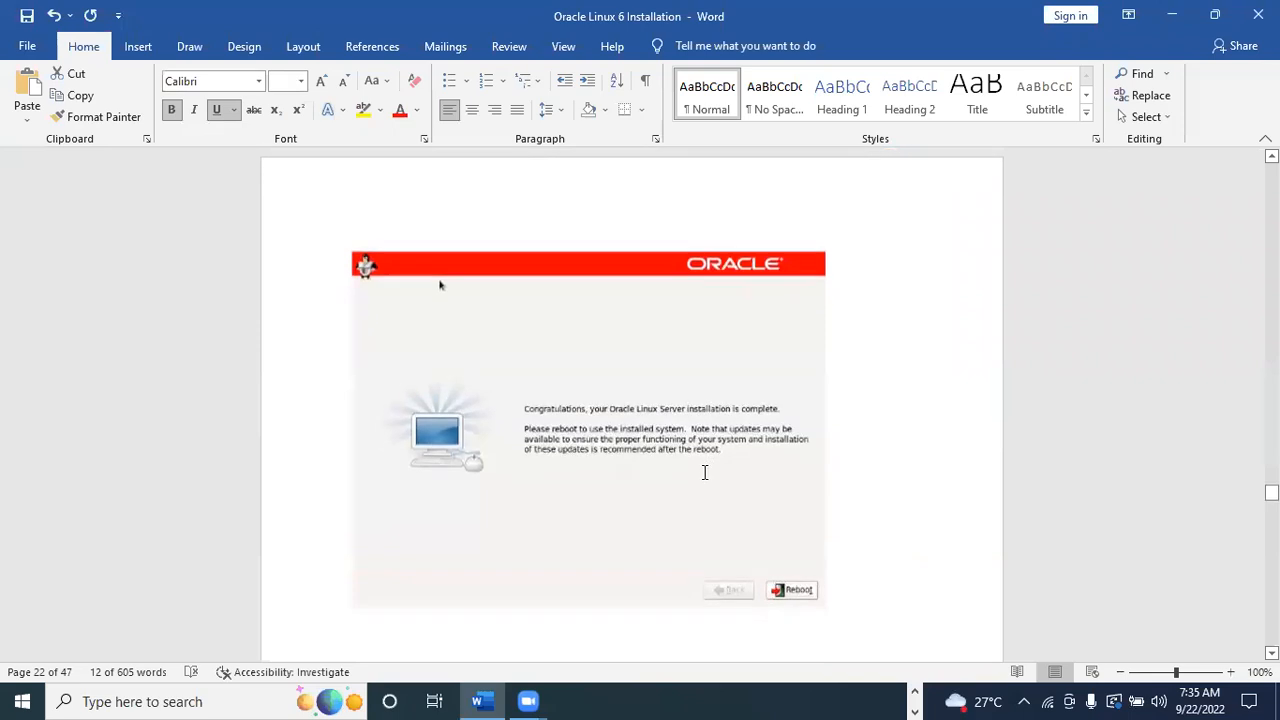
scroll(704, 472, "down", 1)
scroll(721, 476, "down", 18)
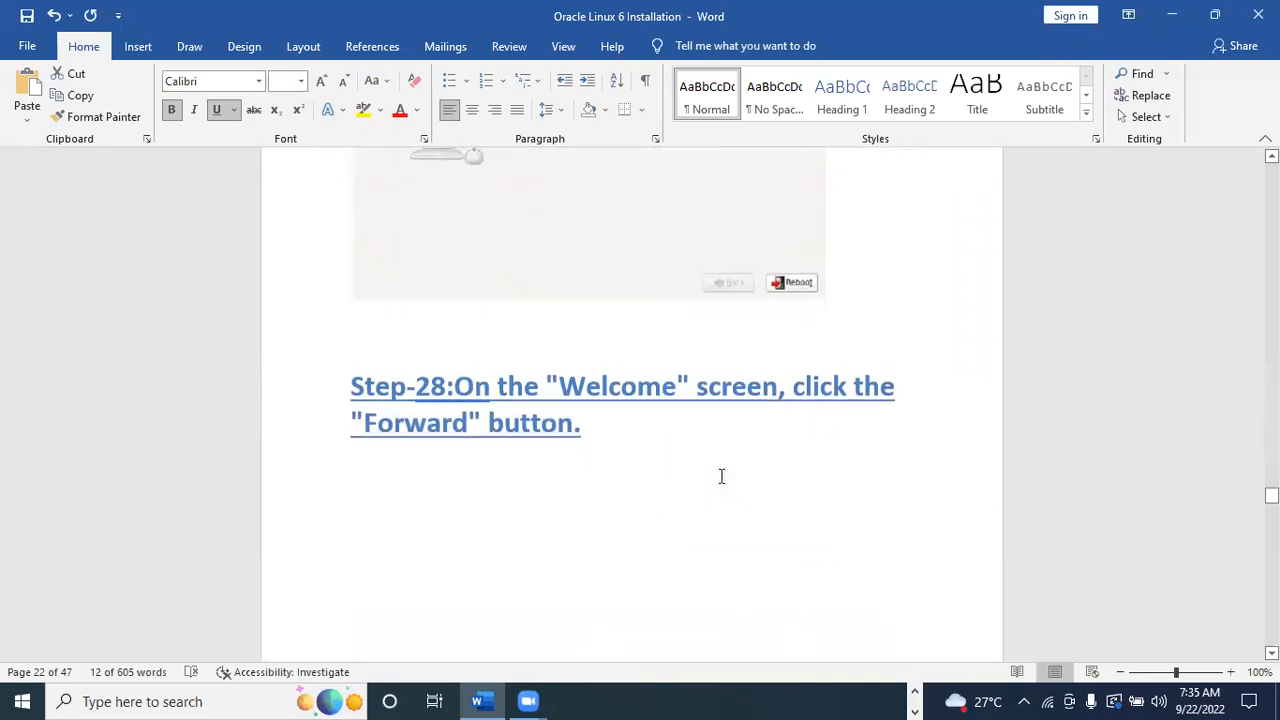
left_click(1171, 14)
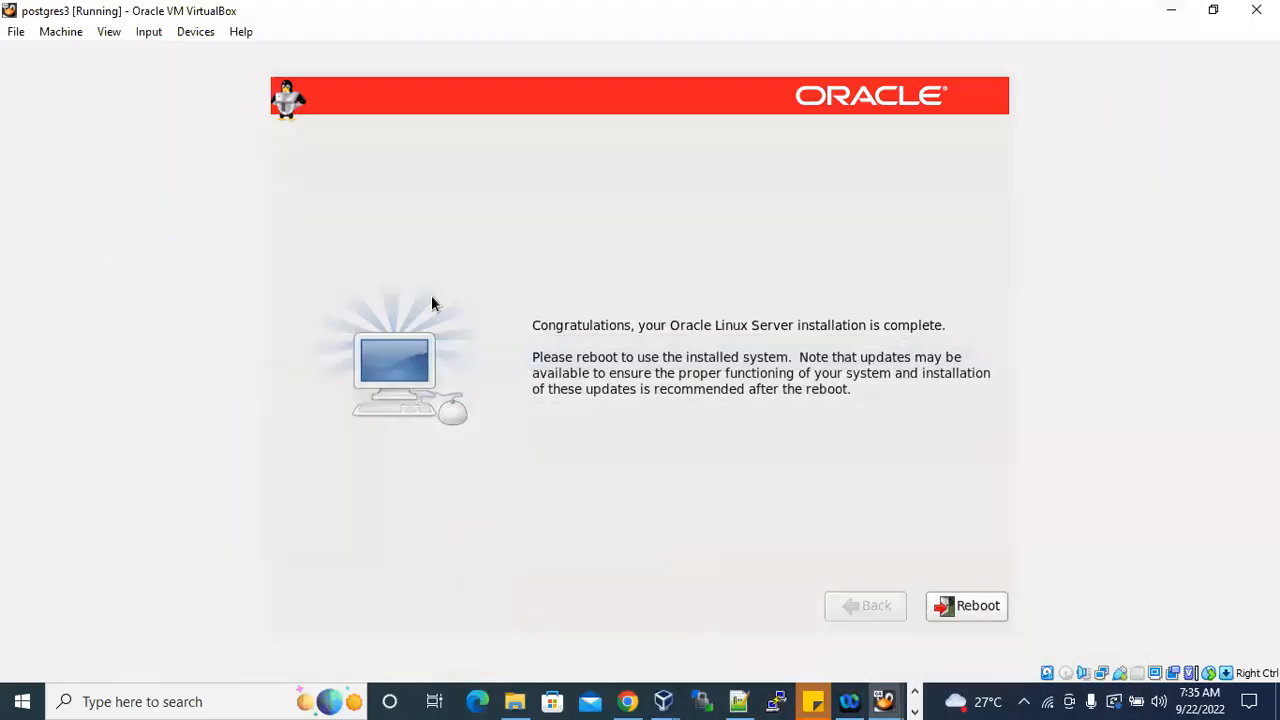
Reboot postgres3 to complete its installation, and check the package installation progress on postgres4 while it restarts.
left_click(973, 612)
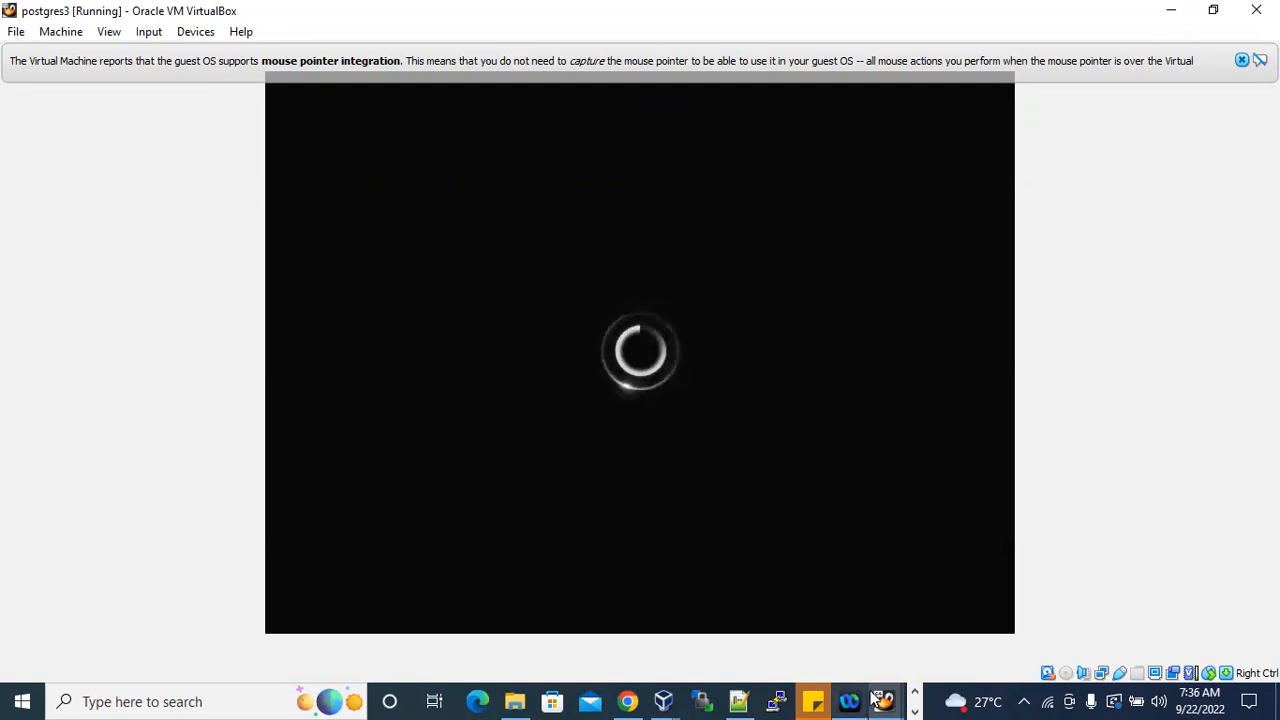
mouse_move(884, 701)
left_click(956, 634)
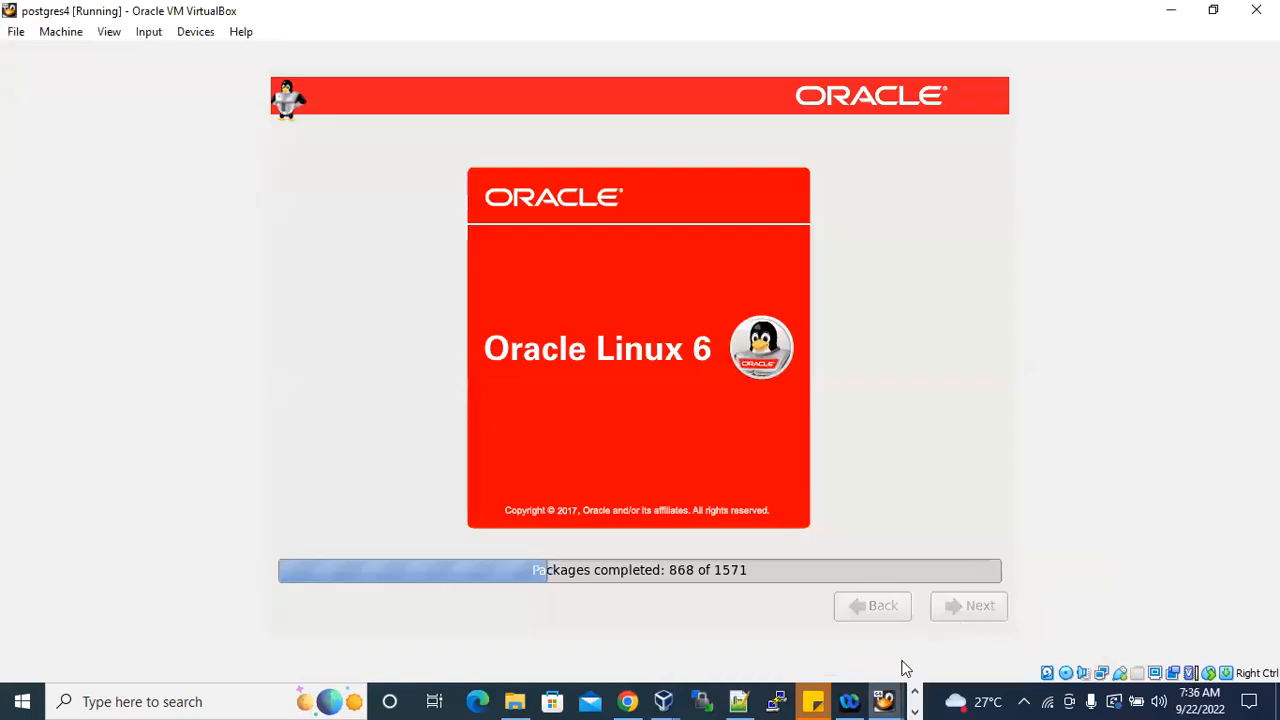
Return to postgres3, proceed past the Welcome page of the setup agent and accept the license agreement.
left_click(786, 614)
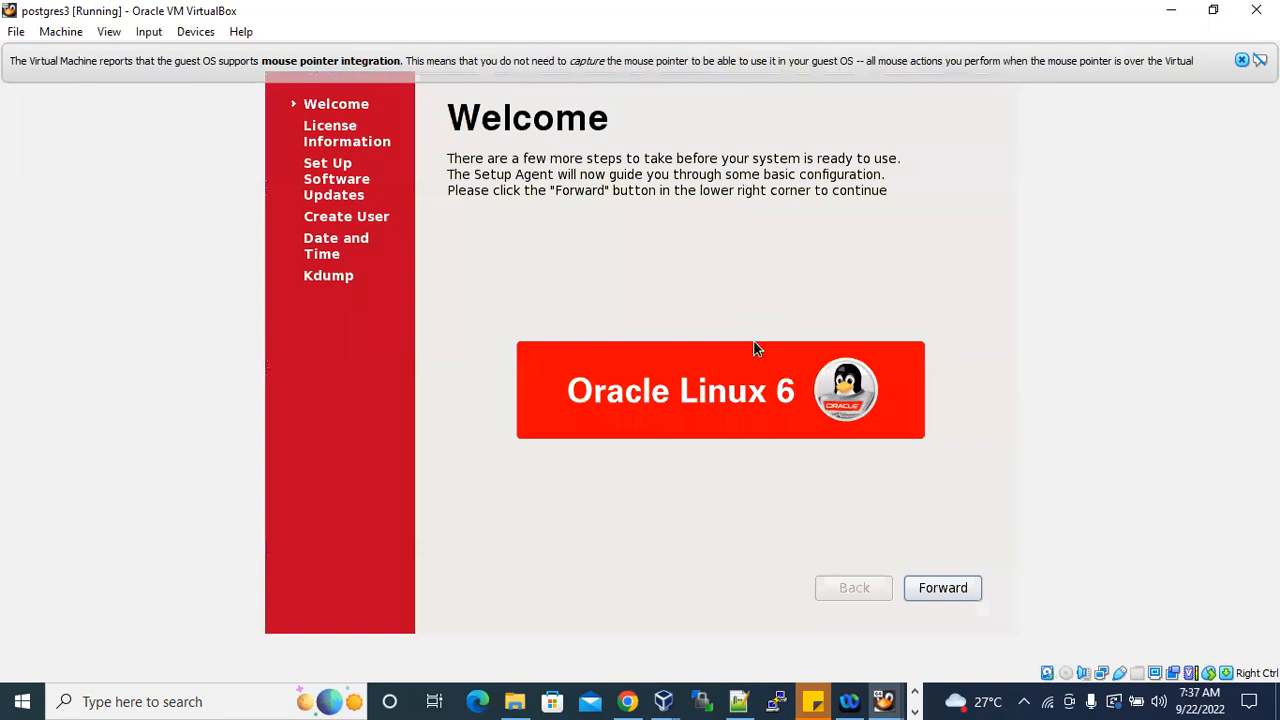
left_click(935, 590)
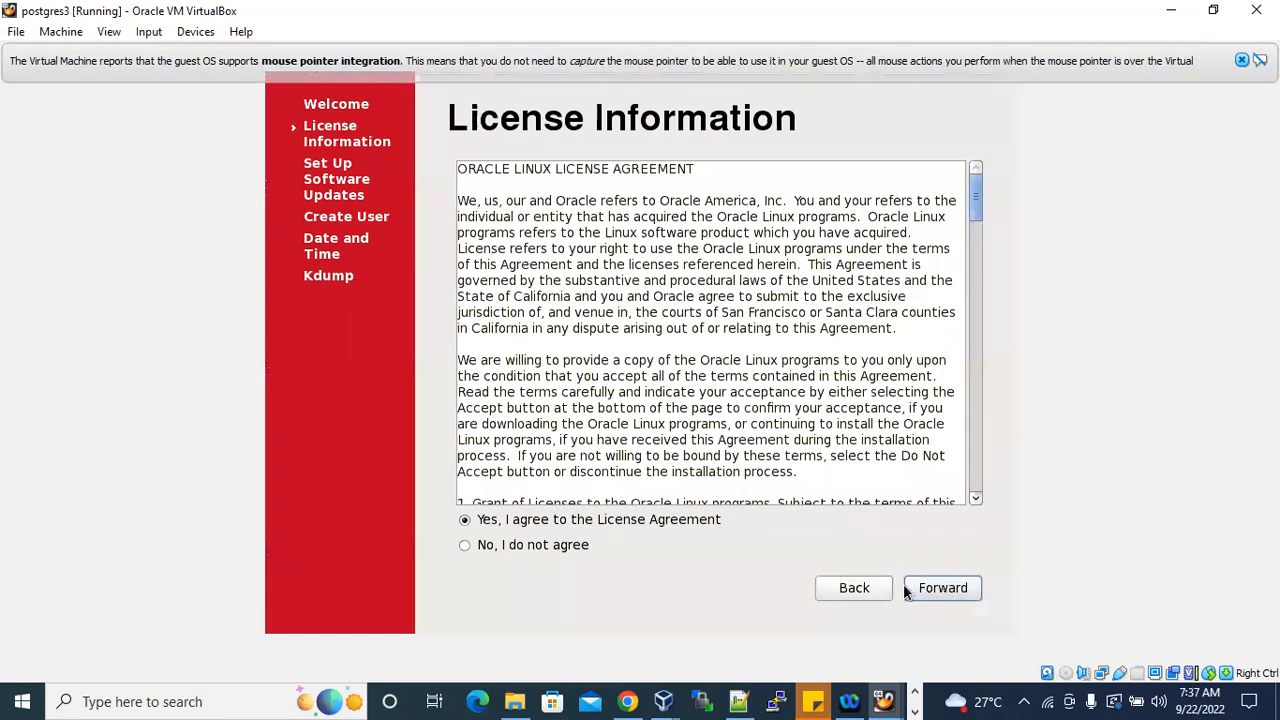
left_click(956, 589)
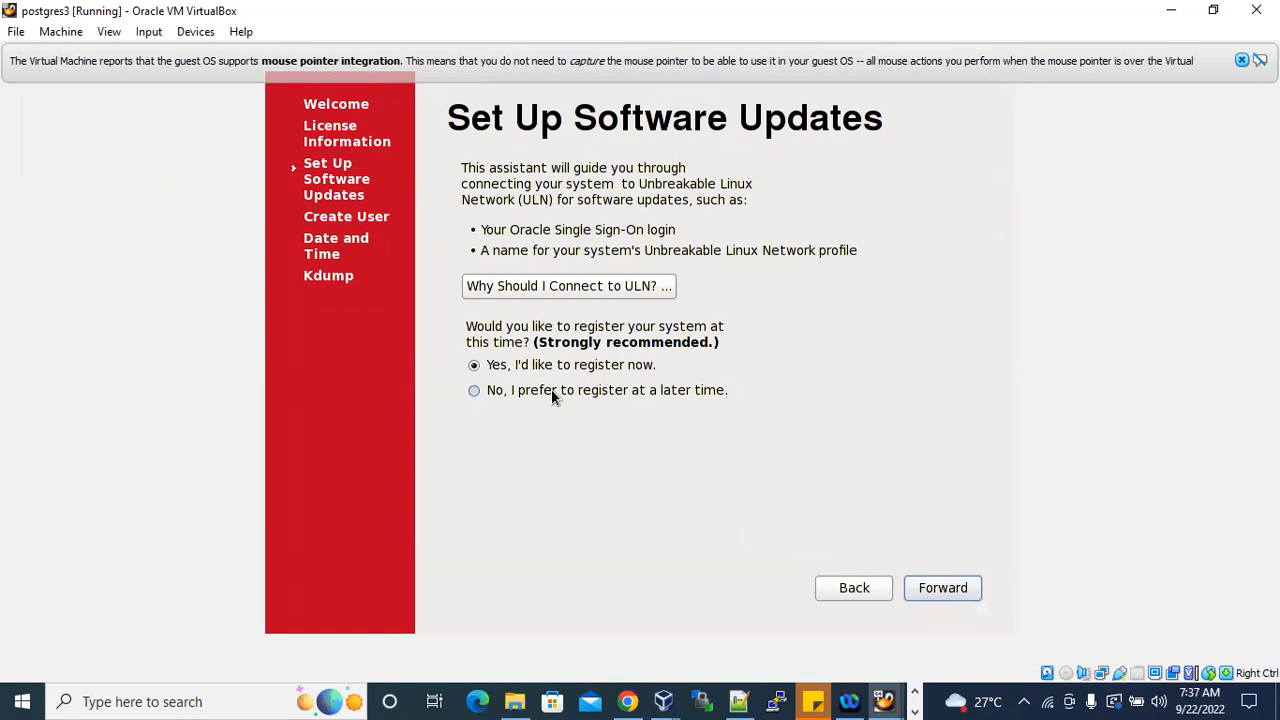
Switch to the Word installation guide and read the license agreement and ULN registration steps for the Software Updates page.
left_click(667, 392)
left_click(630, 366)
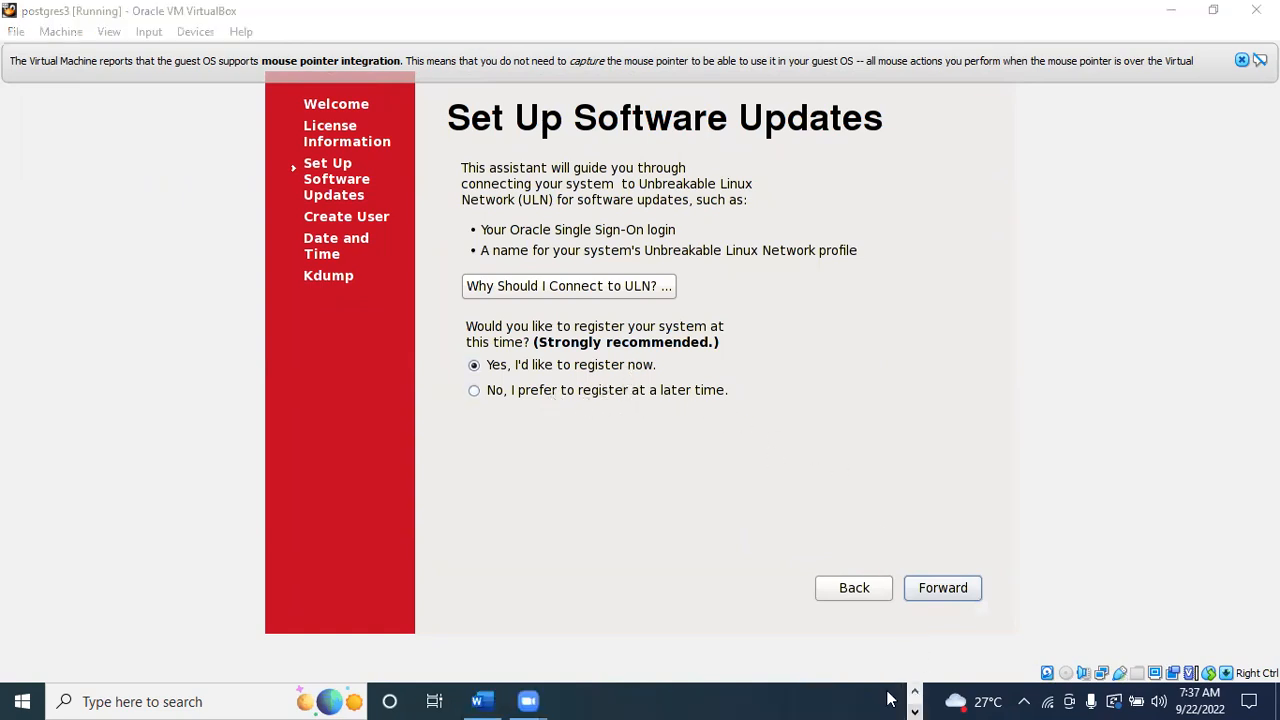
left_click(480, 701)
scroll(758, 515, "down", 10)
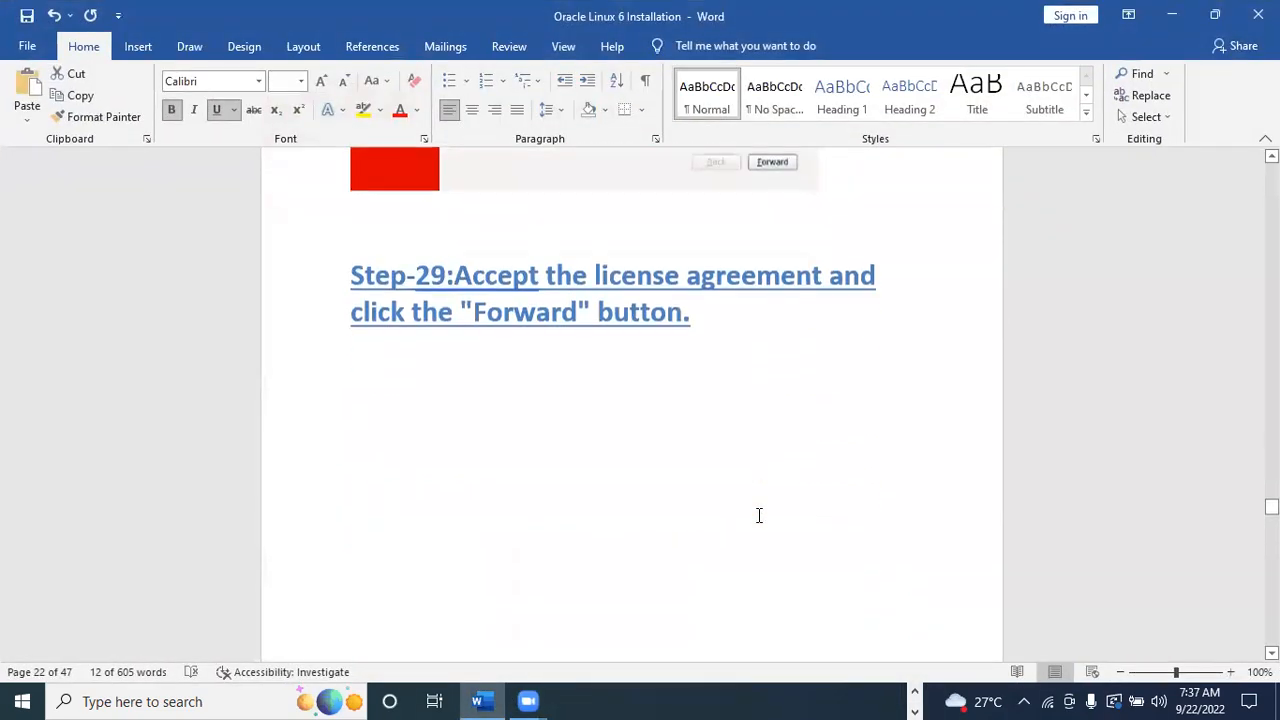
scroll(758, 515, "down", 9)
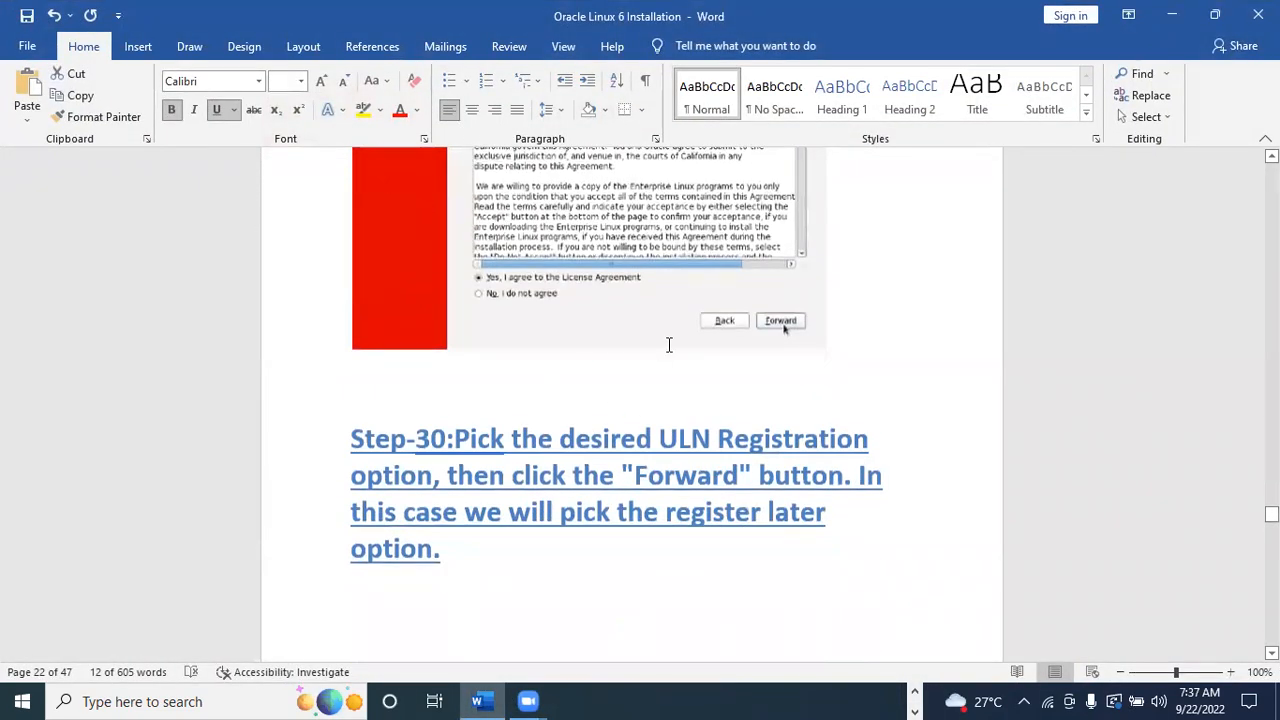
scroll(714, 500, "down", 8)
scroll(719, 504, "down", 1)
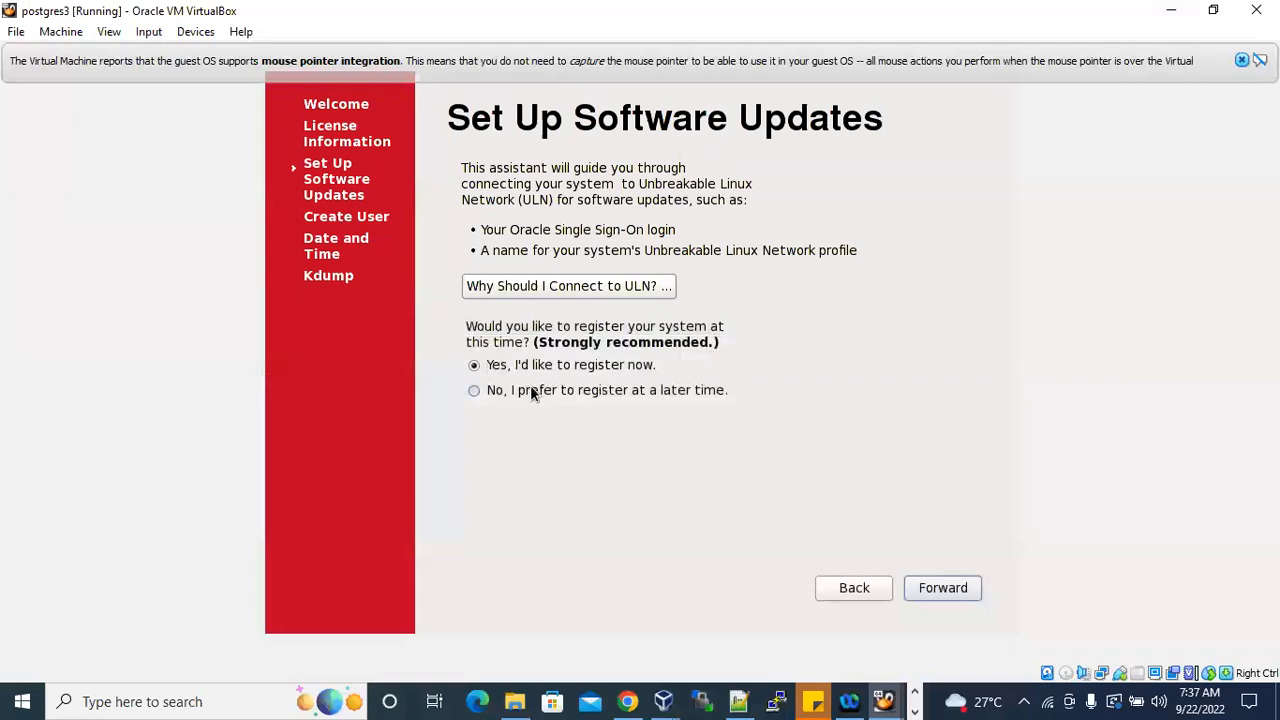
On postgres3, choose to register at a later time, decline connecting to Unbreakable Linux Network, and proceed to the Create User page.
left_click(535, 389)
left_click(958, 590)
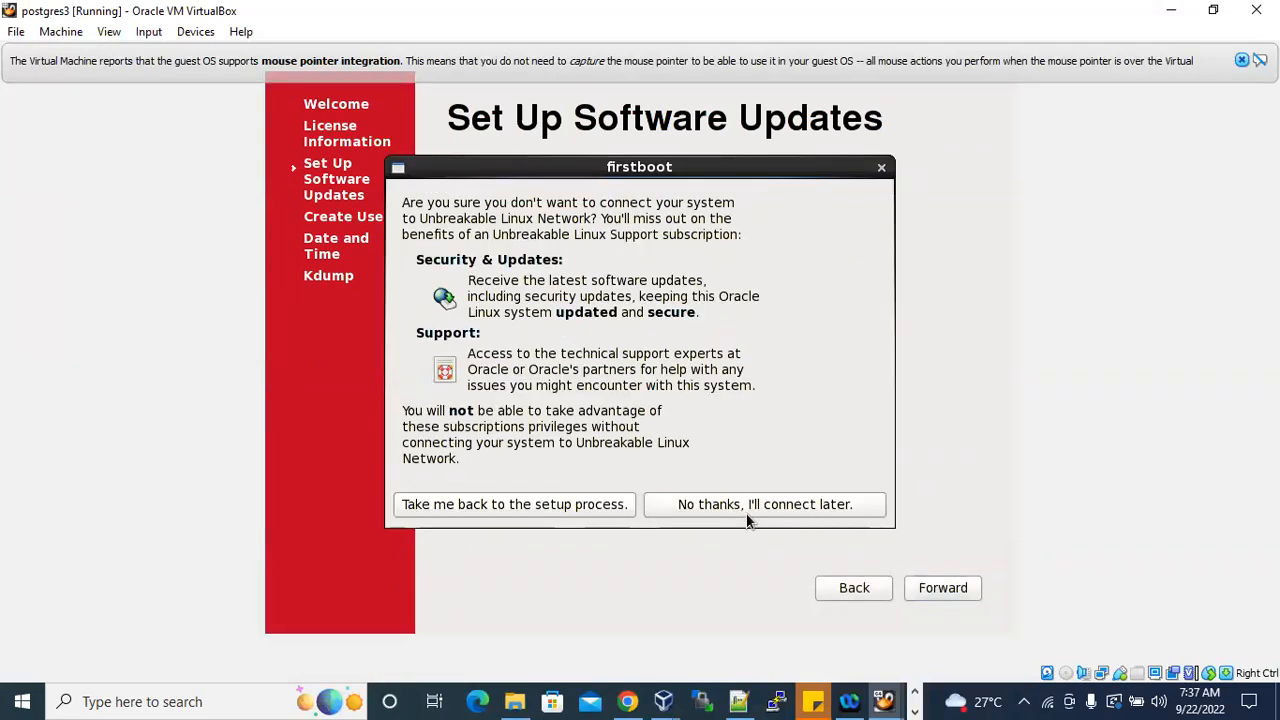
left_click(832, 504)
left_click(946, 589)
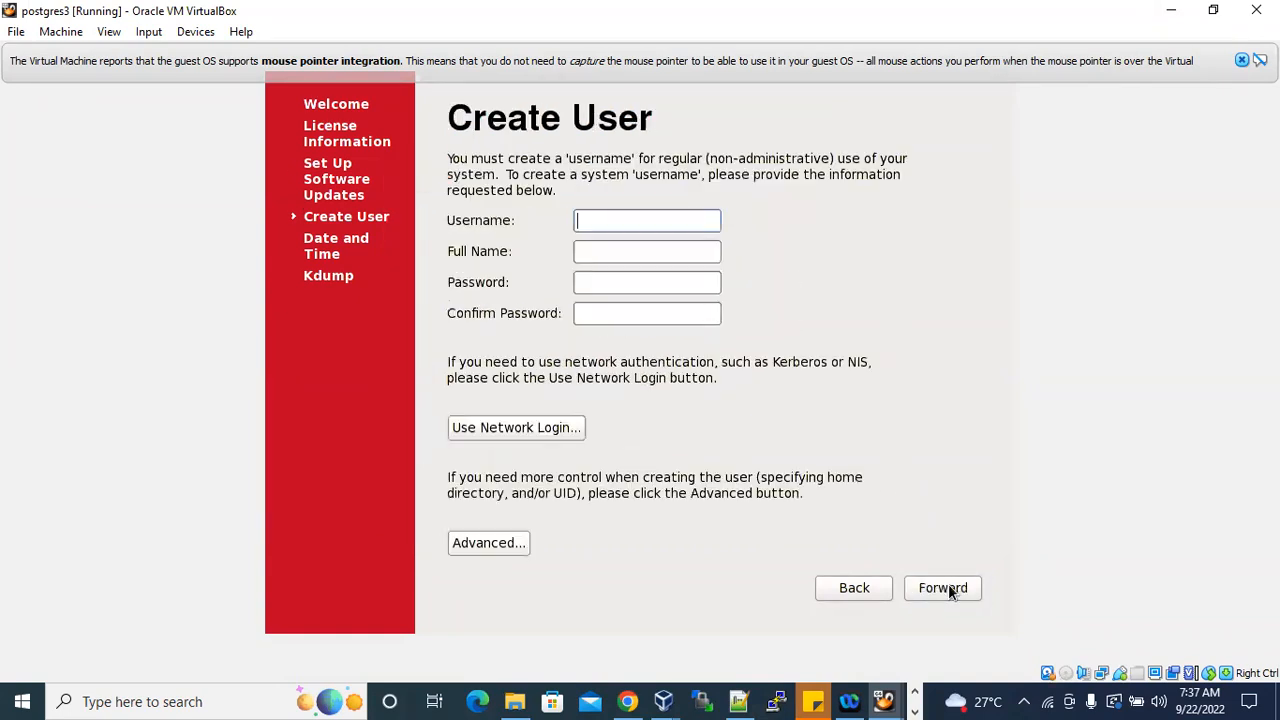
Finish the setup agent without creating a user, keeping the date and time as they are and declining the Kdump settings change and reboot.
left_click(947, 588)
left_click(948, 588)
left_click(948, 588)
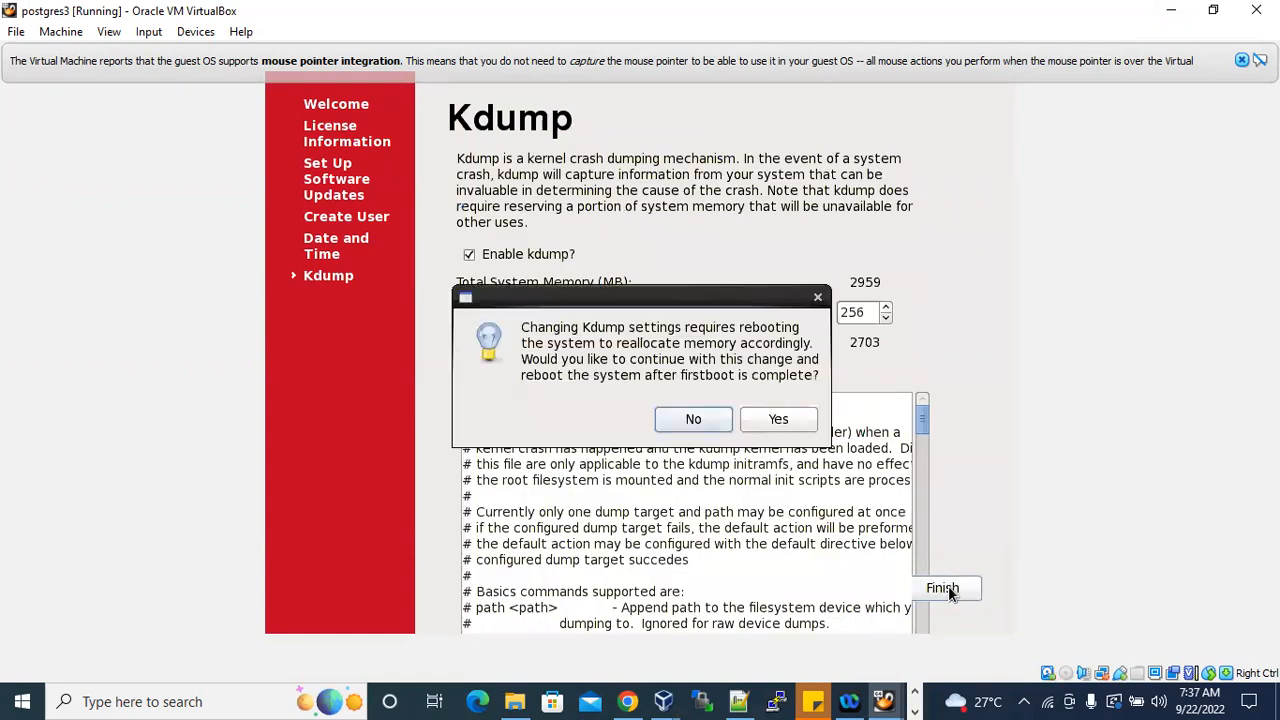
left_click(706, 424)
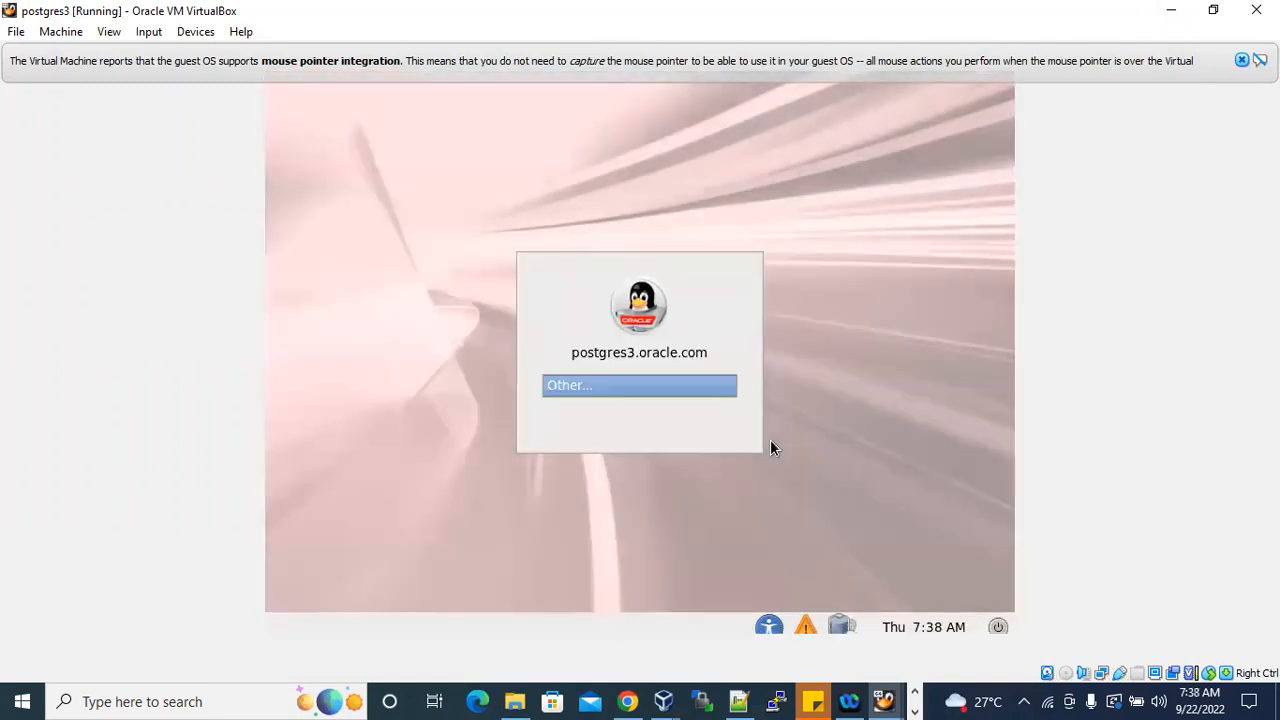
Dismiss the mouse integration notice and log in to postgres3 as root, entering the account password.
left_click(1241, 61)
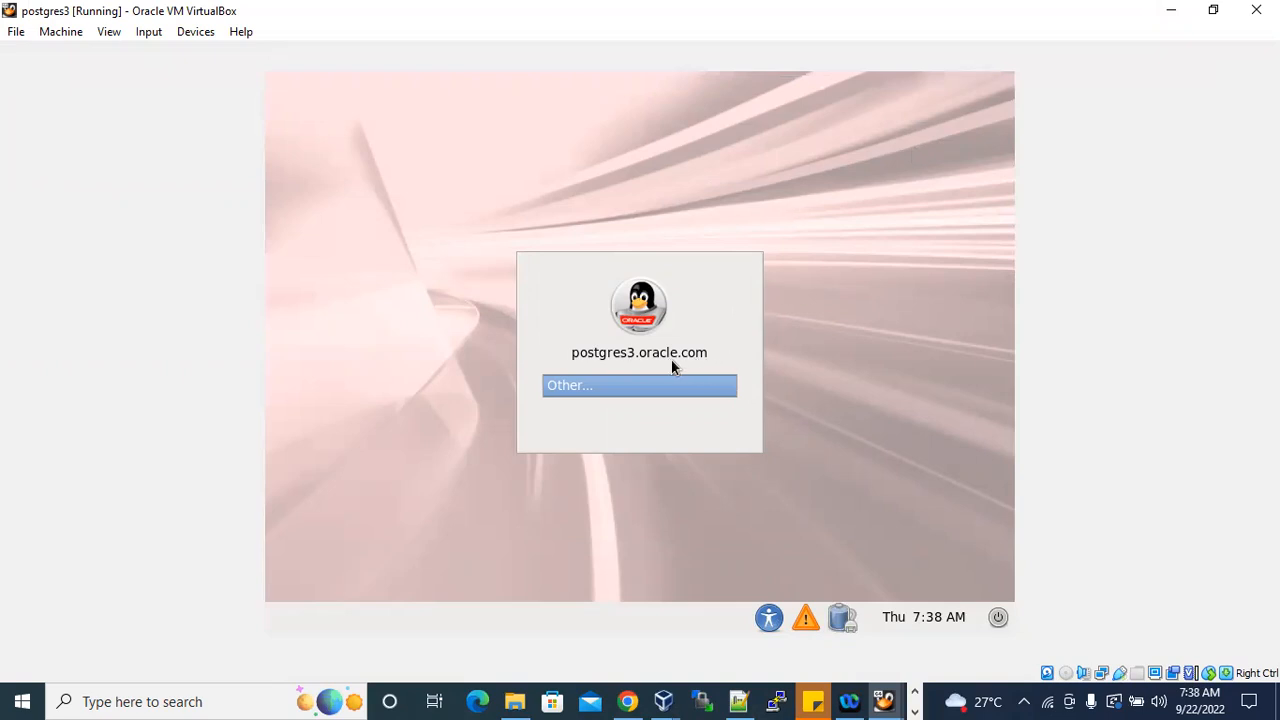
left_click(603, 387)
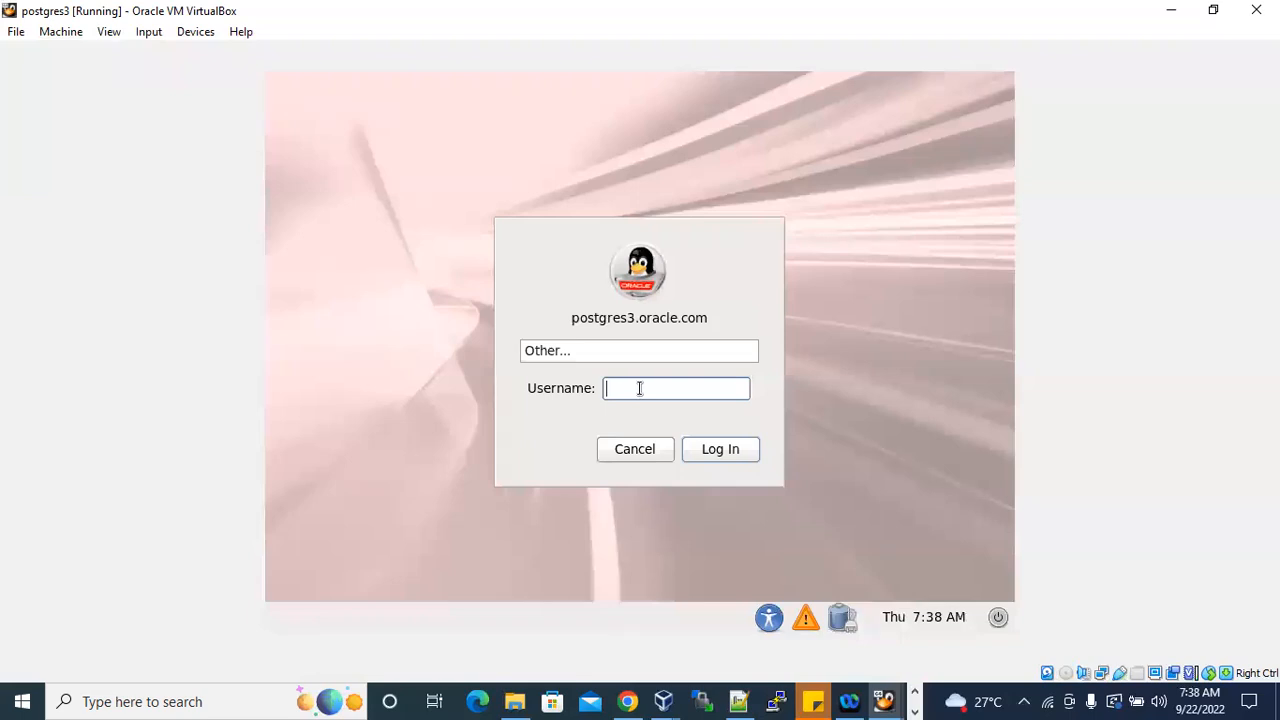
type("root")
left_click(720, 449)
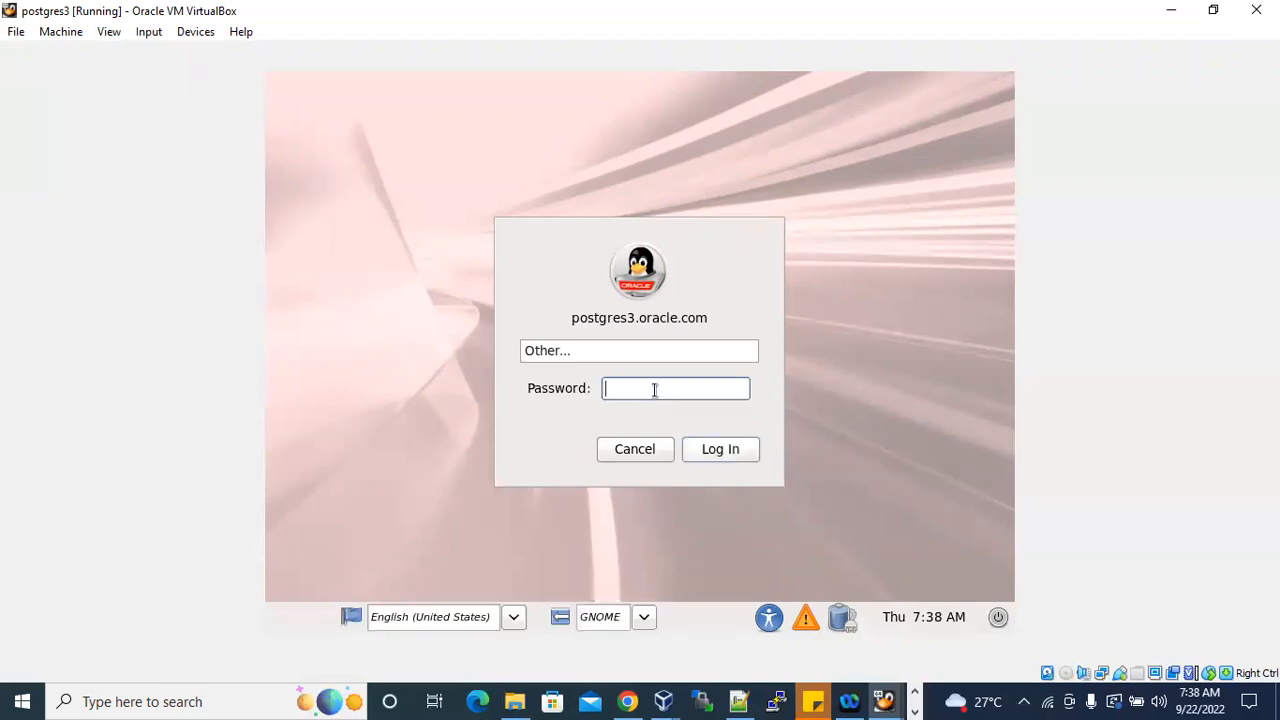
key("Caps_Lock")
type("•")
key("Caps_Lock")
type("•••••")
left_click(735, 450)
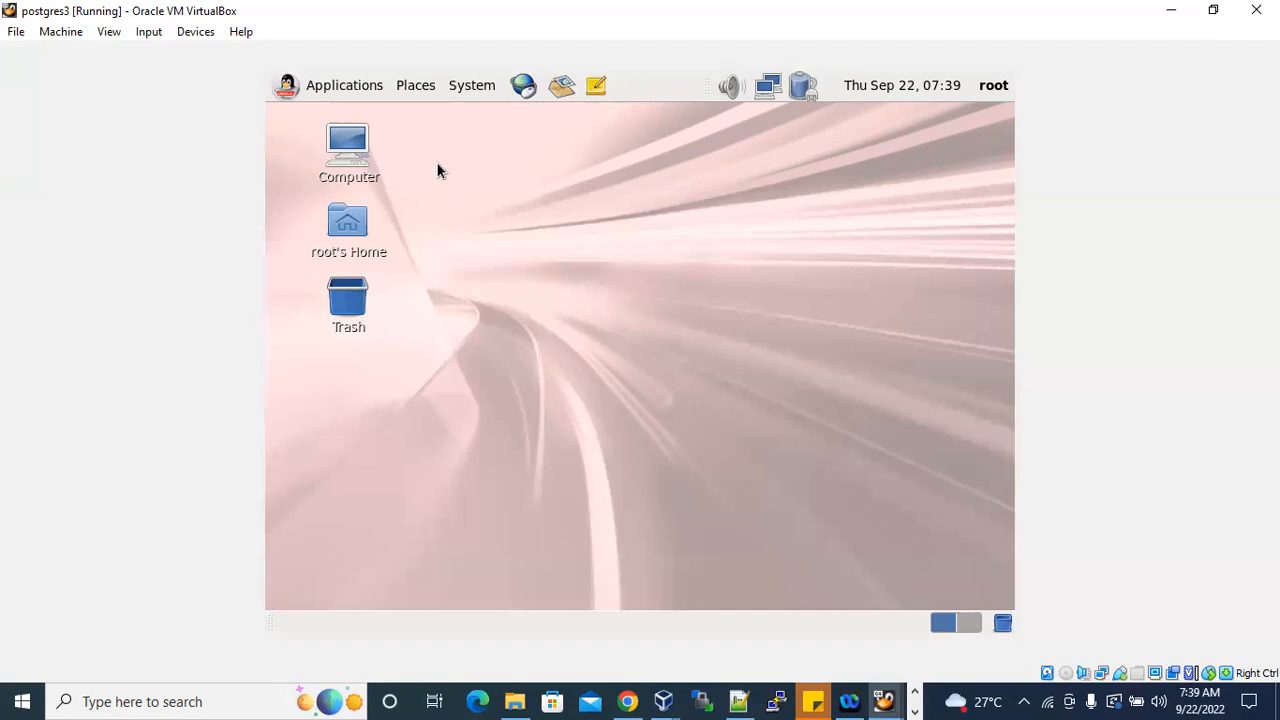
Add a launcher for Terminal to the postgres3 desktop and open a terminal window from it.
left_click(357, 88)
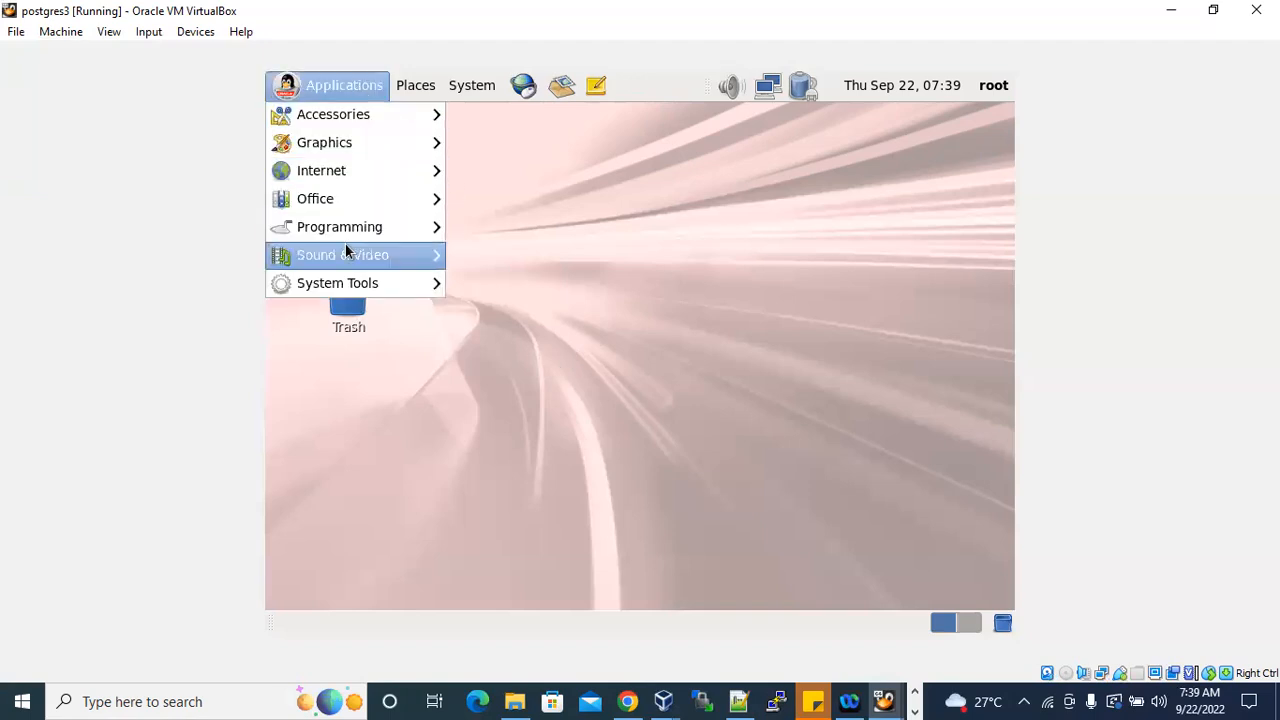
mouse_move(395, 291)
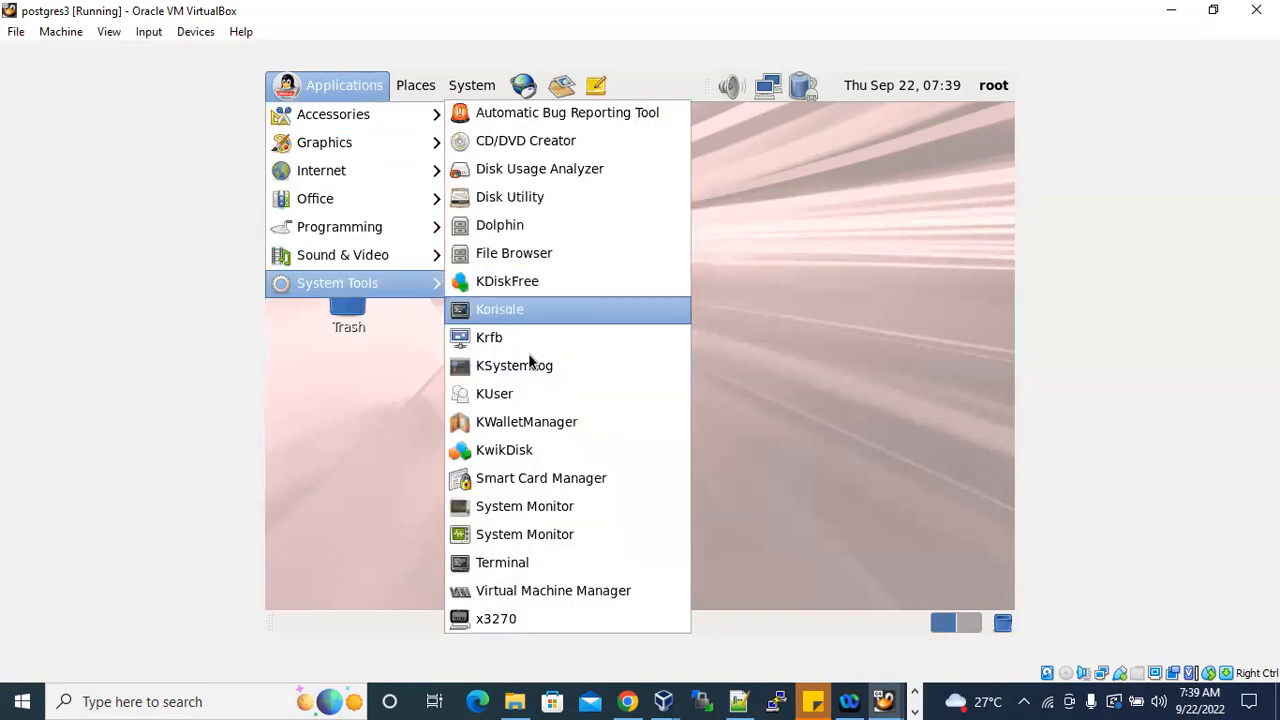
right_click(535, 572)
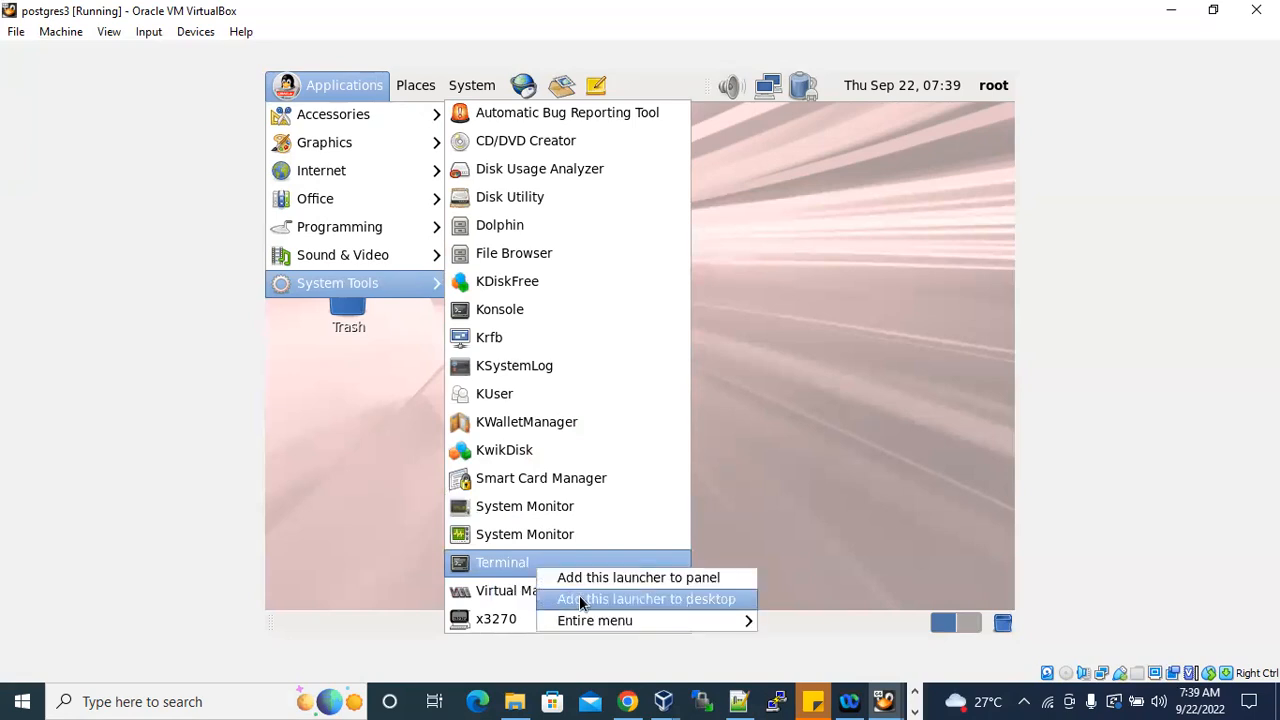
mouse_move(600, 613)
left_click(705, 600)
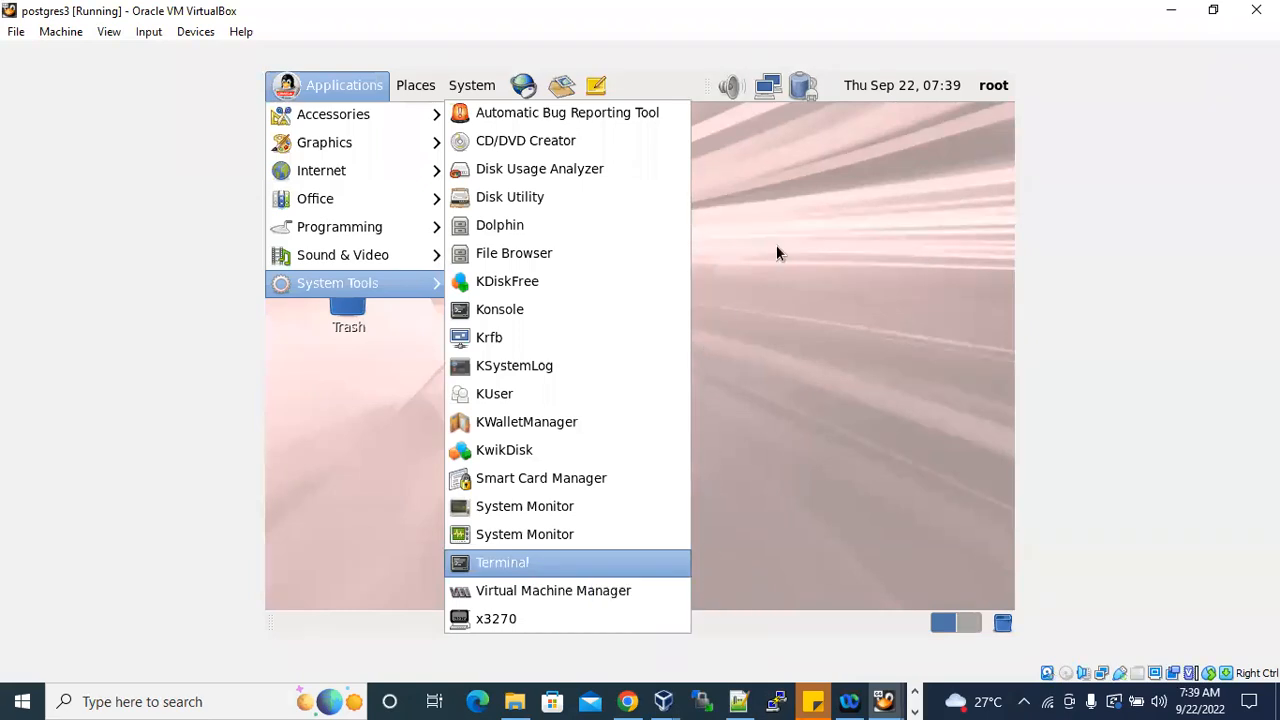
left_click(746, 318)
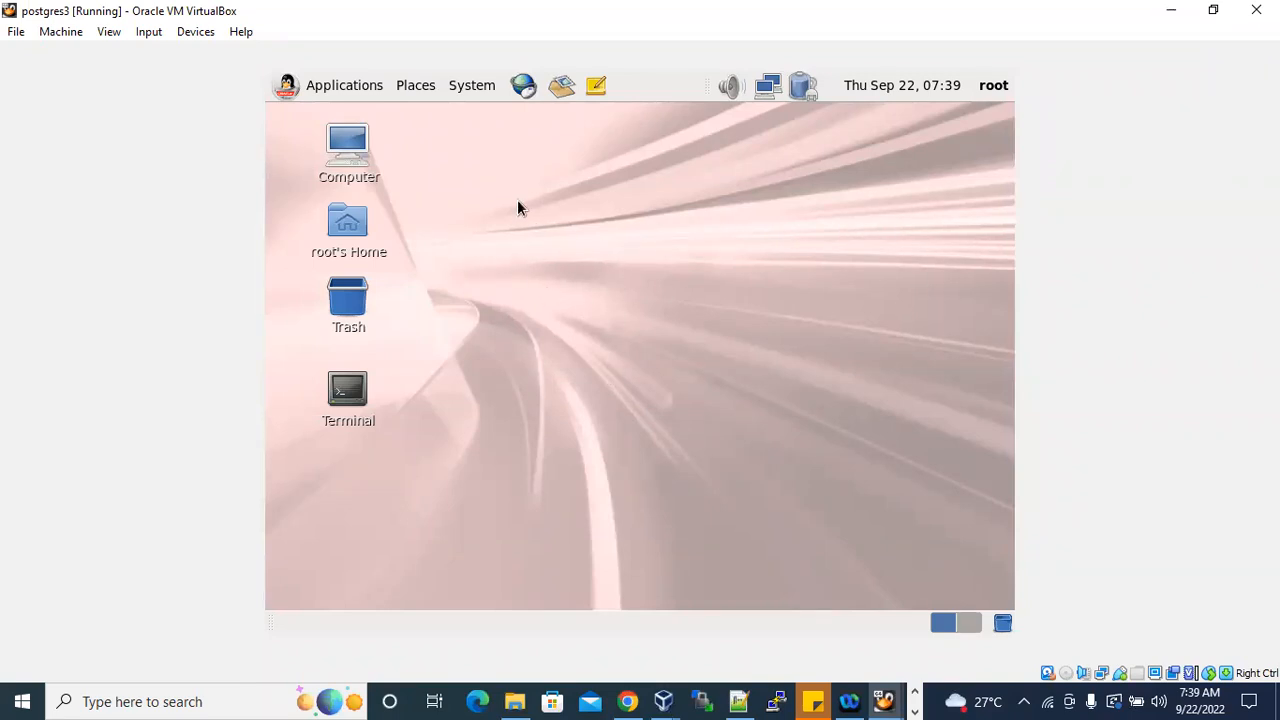
double_click(349, 398)
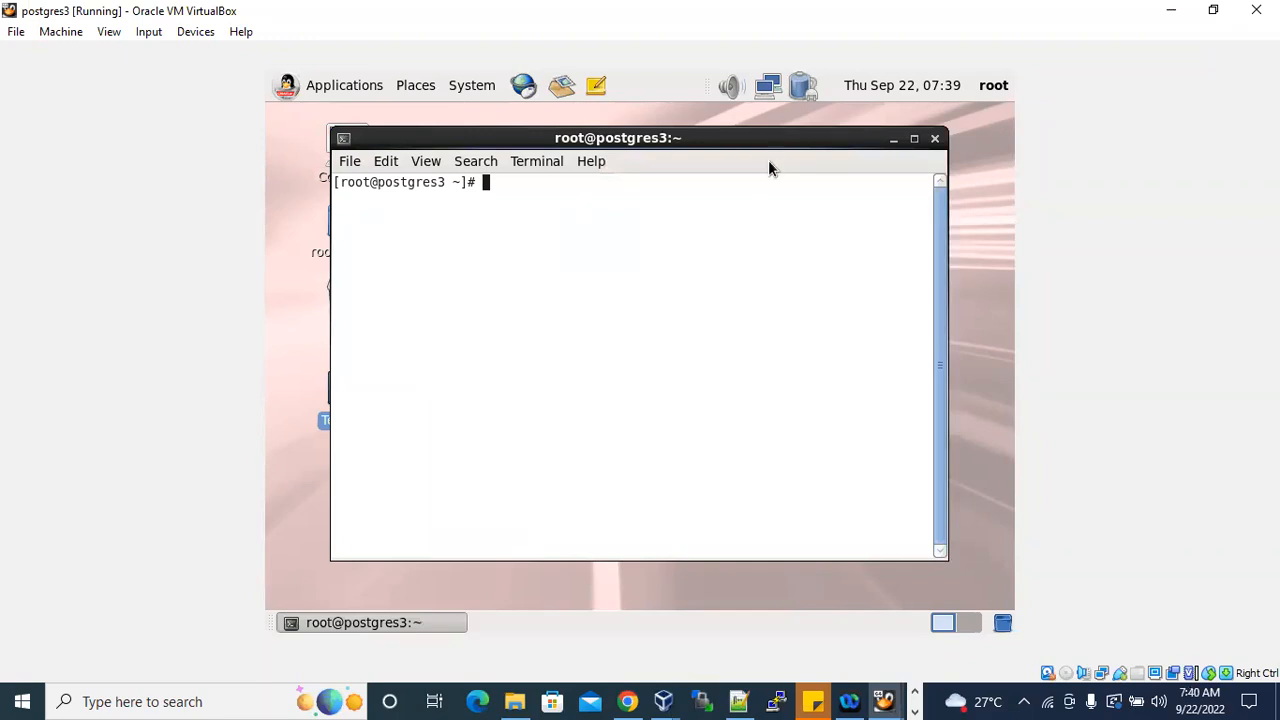
Examine the root shell prompt in the terminal, entering a few empty lines and highlighting the prompt text.
left_click_drag(340, 182, 492, 182)
left_click(528, 182)
left_click_drag(340, 183, 473, 183)
left_click(474, 183)
key("Return")
key("Return")
key("Return")
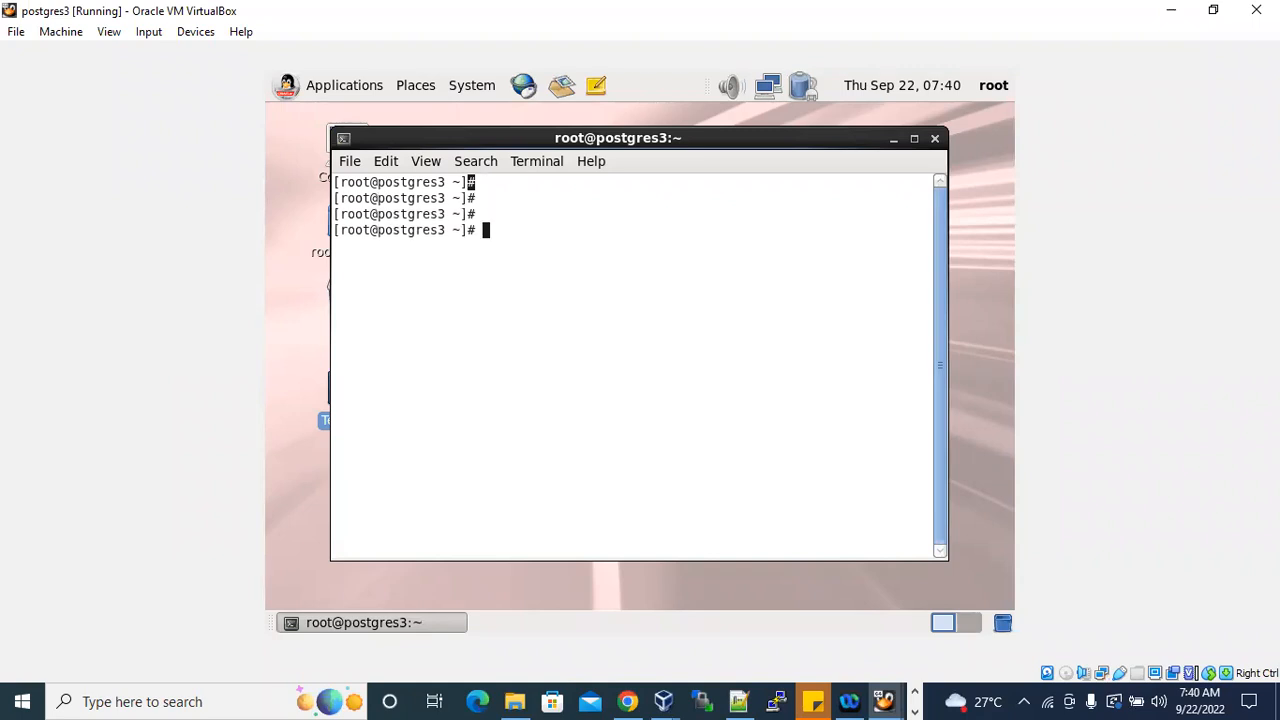
type("$")
left_click_drag(480, 230, 336, 232)
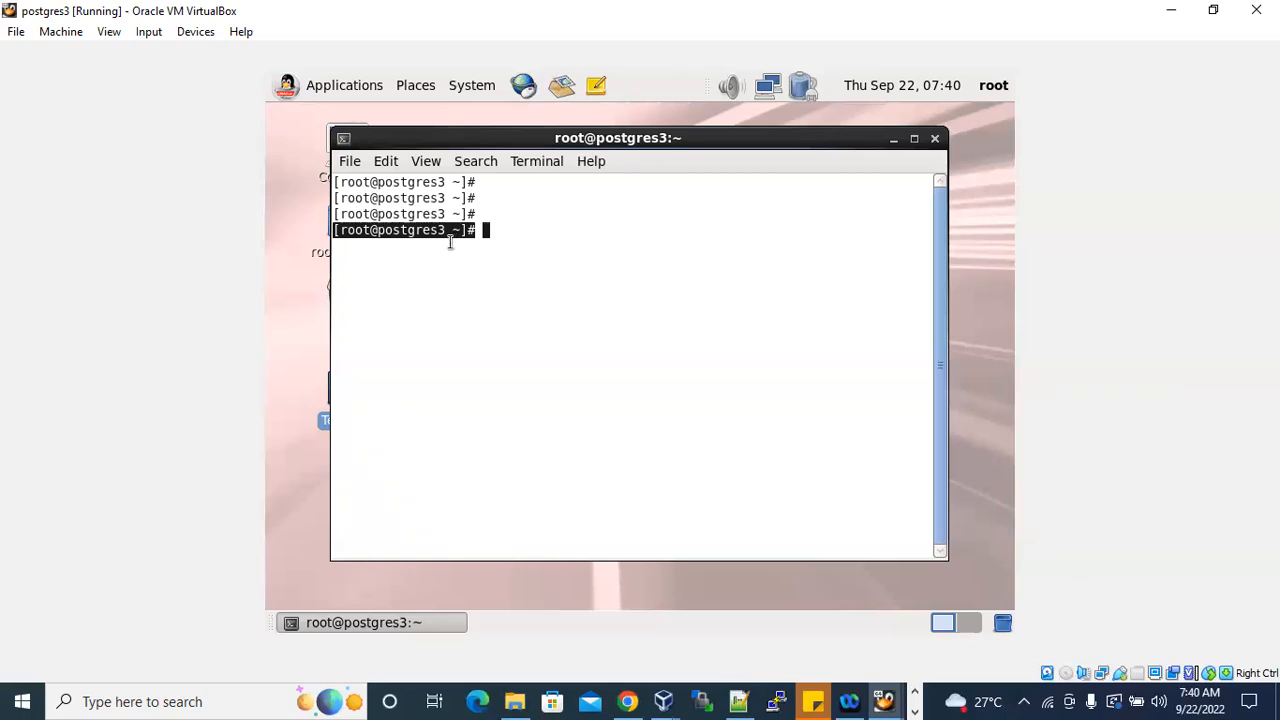
left_click(500, 232)
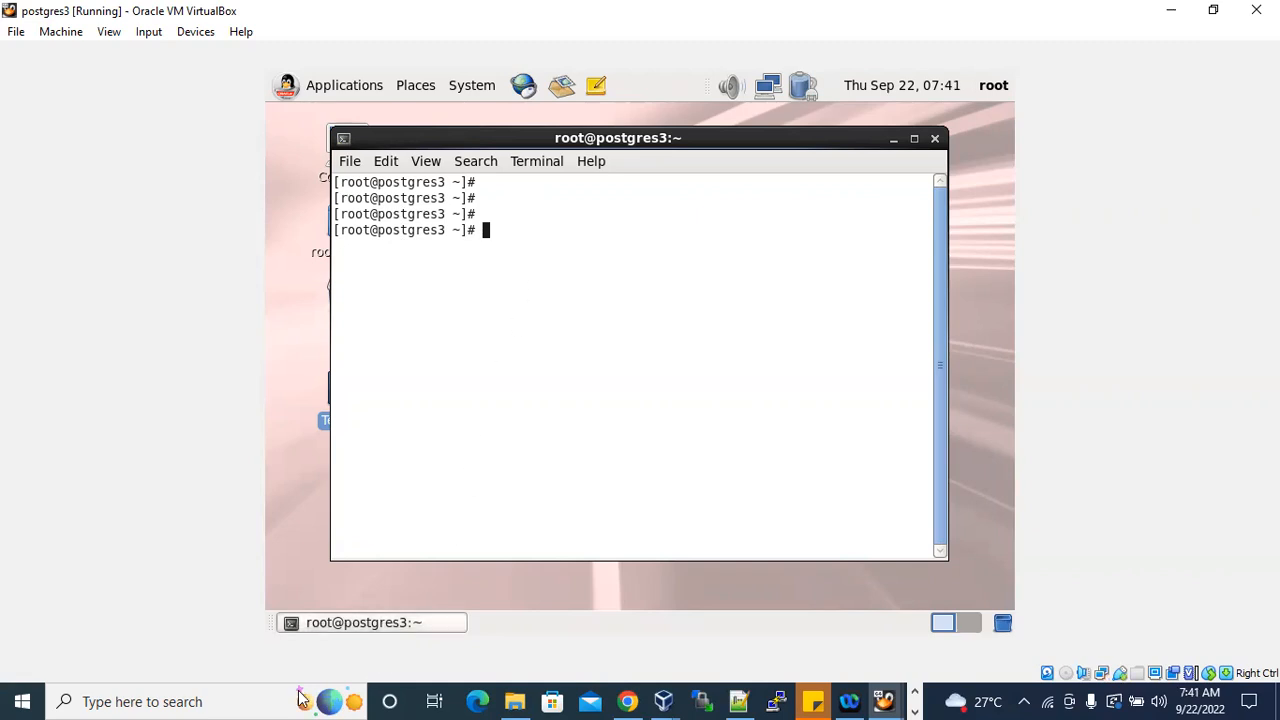
Leave the virtual machine windows for the Windows desktop and open a Command Prompt on the host.
type("d")
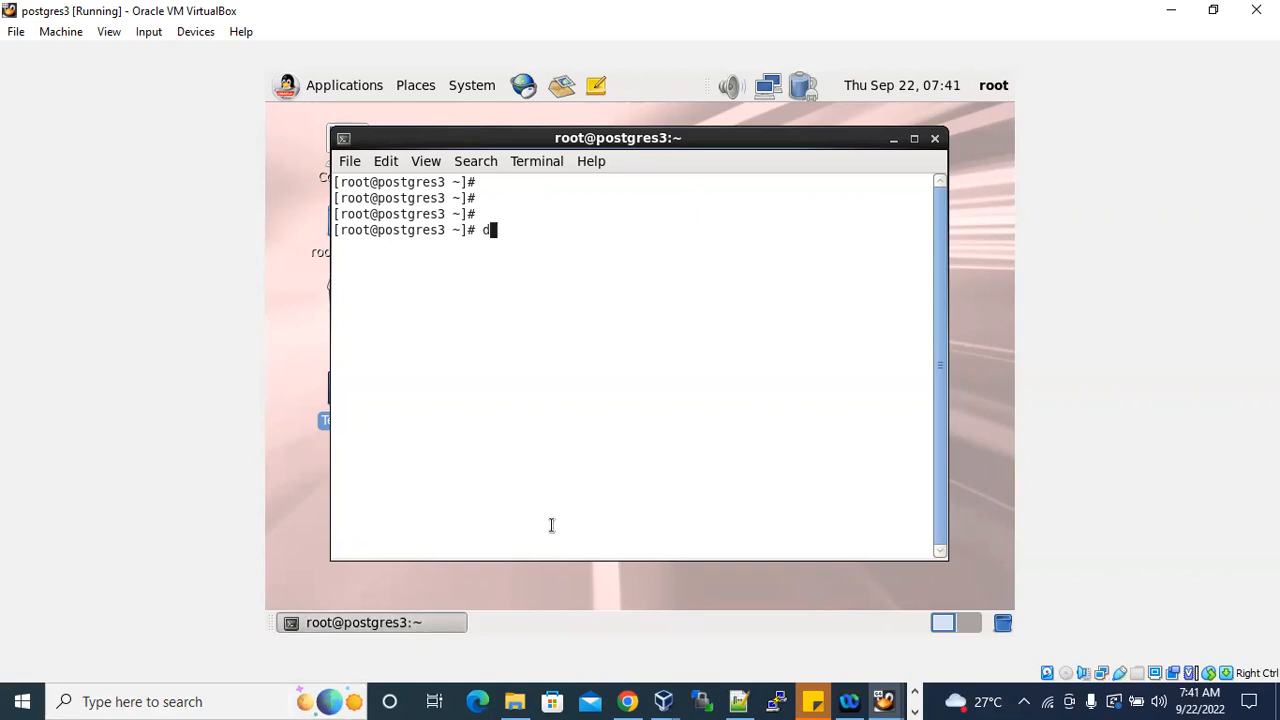
left_click(1166, 9)
left_click(1171, 9)
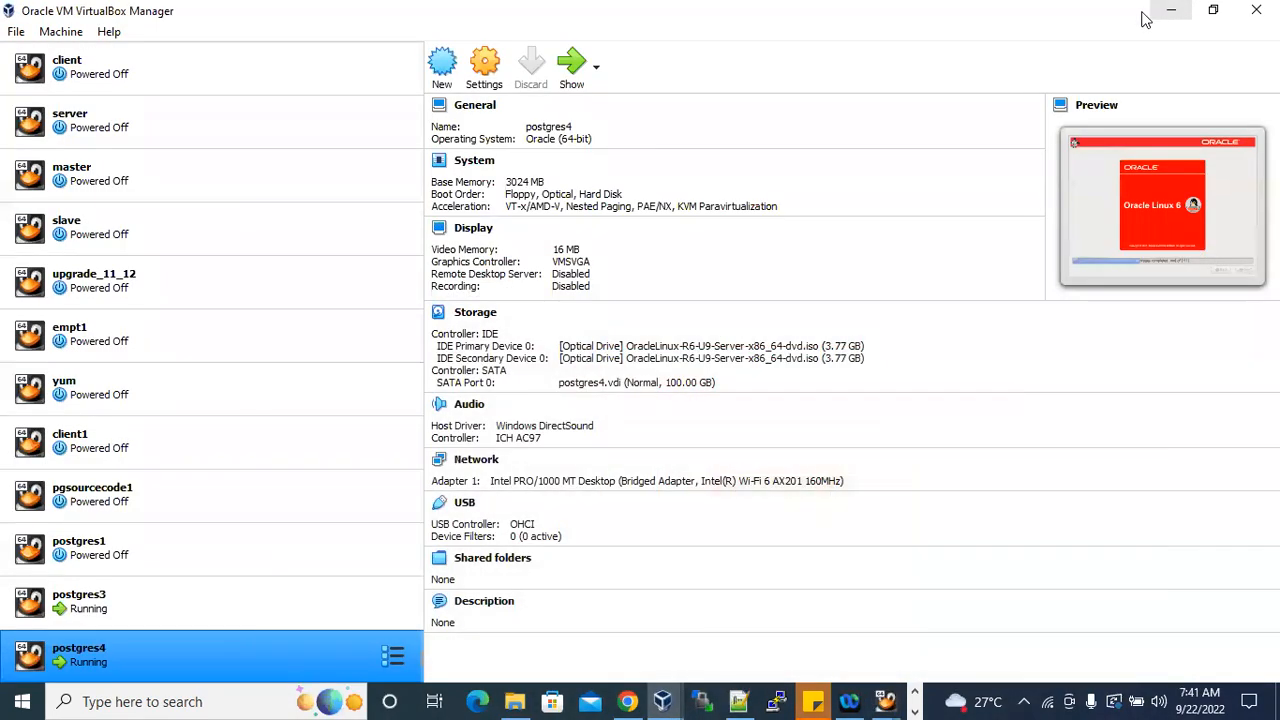
left_click(1168, 10)
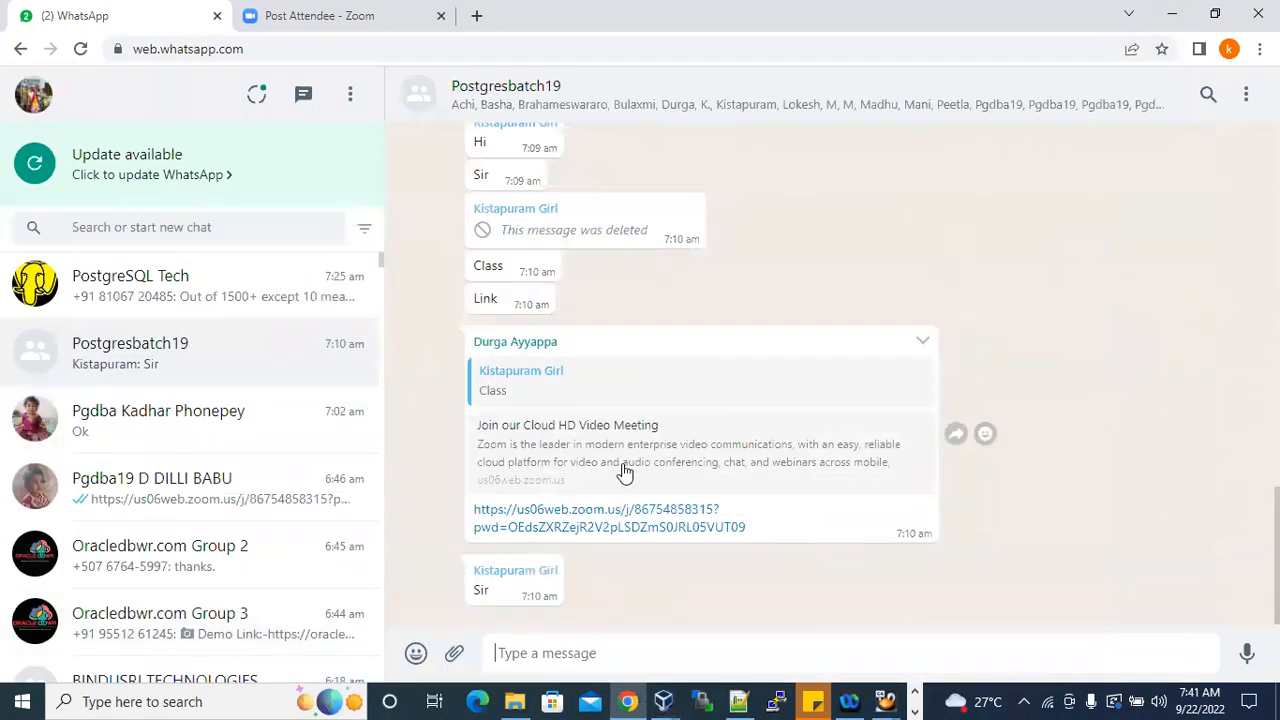
key("super+d")
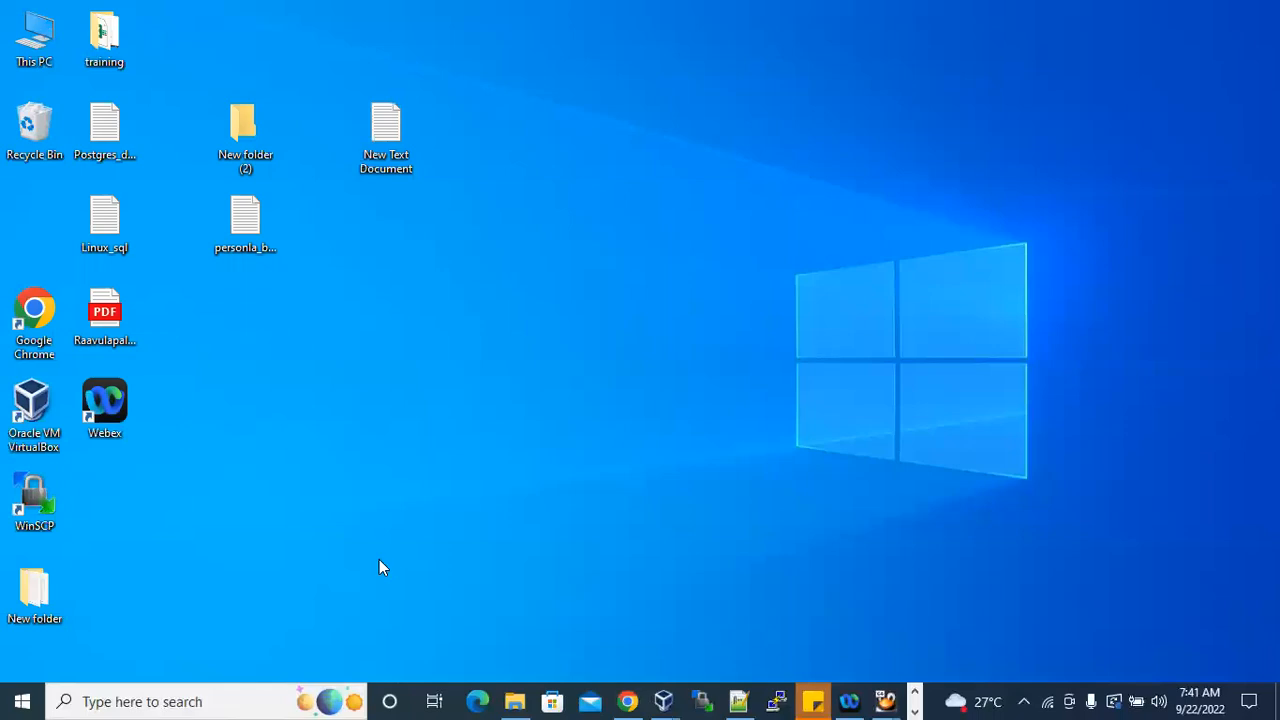
left_click(180, 700)
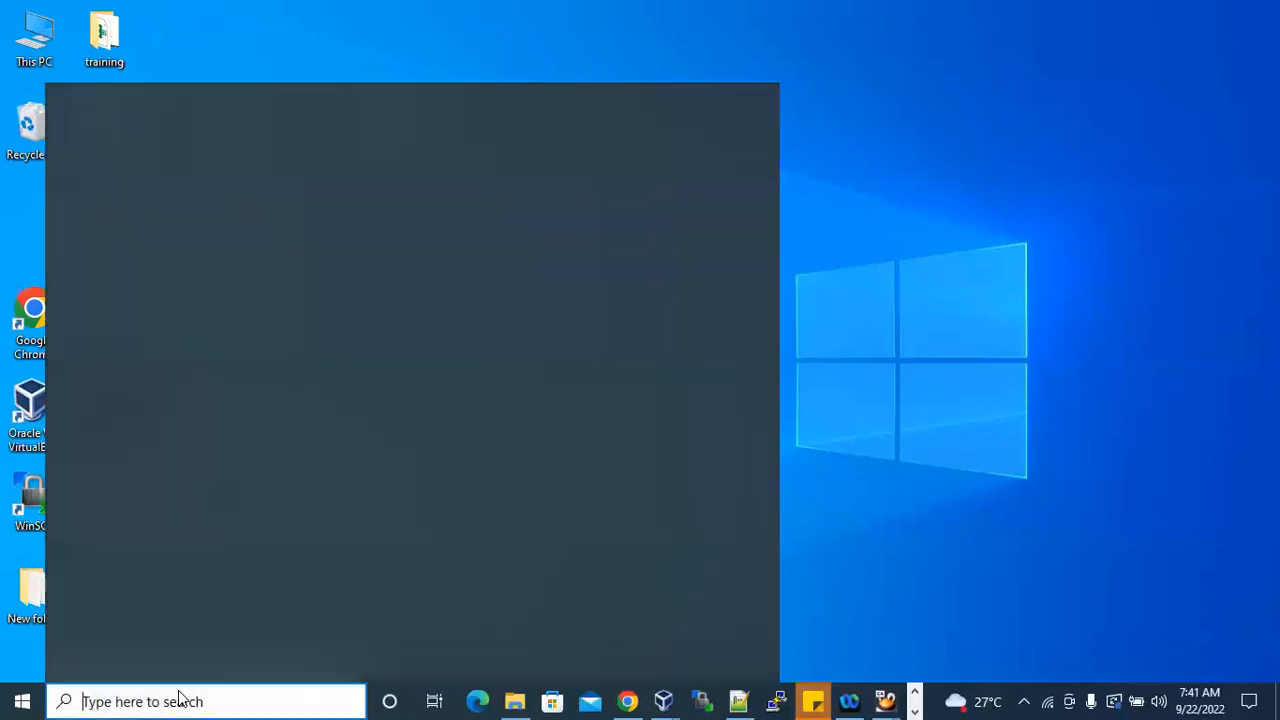
type("cmd")
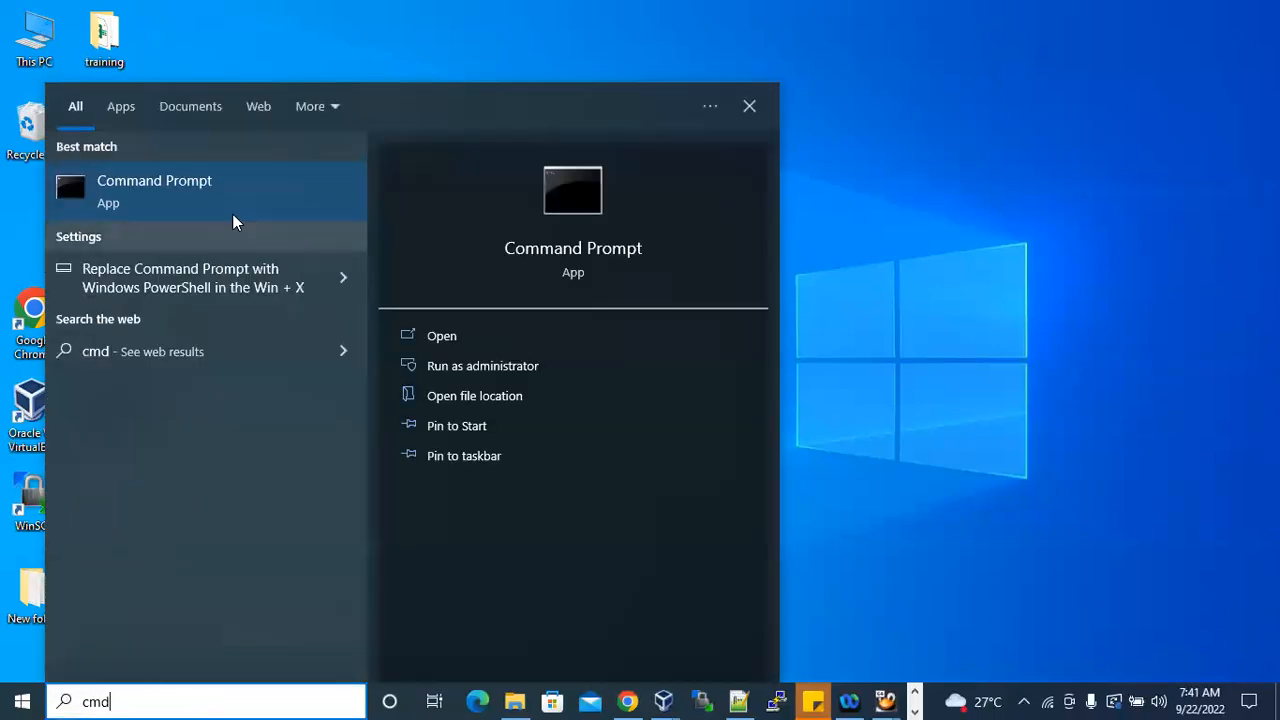
left_click(224, 207)
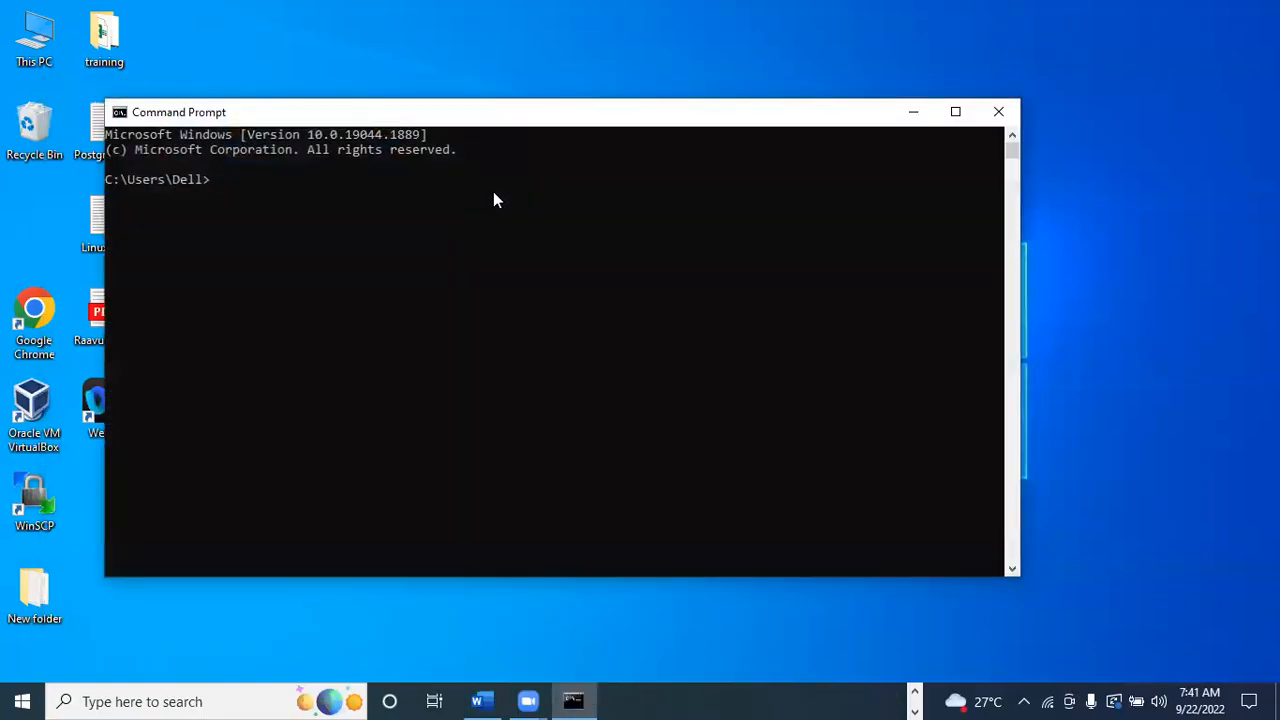
Run ipconfig, highlight the Wi-Fi adapter's IPv4 address and close the Command Prompt.
type("ipconfig")
key("Return")
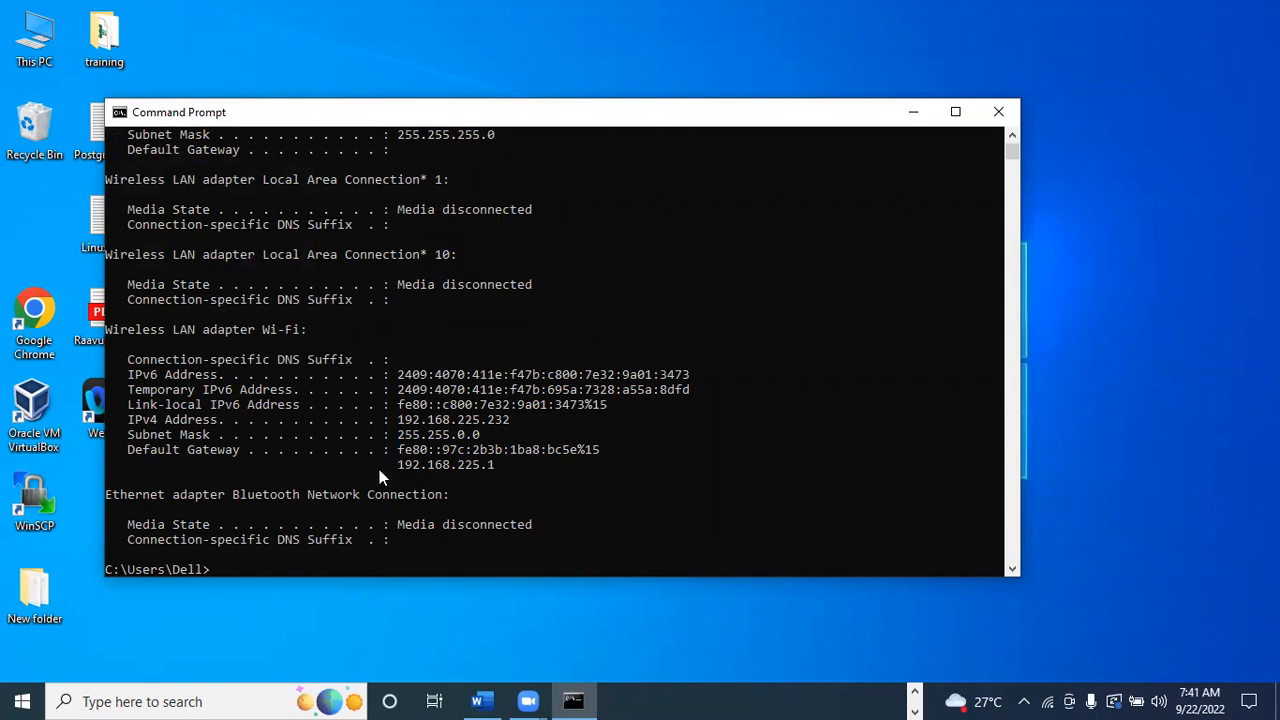
left_click_drag(397, 420, 503, 424)
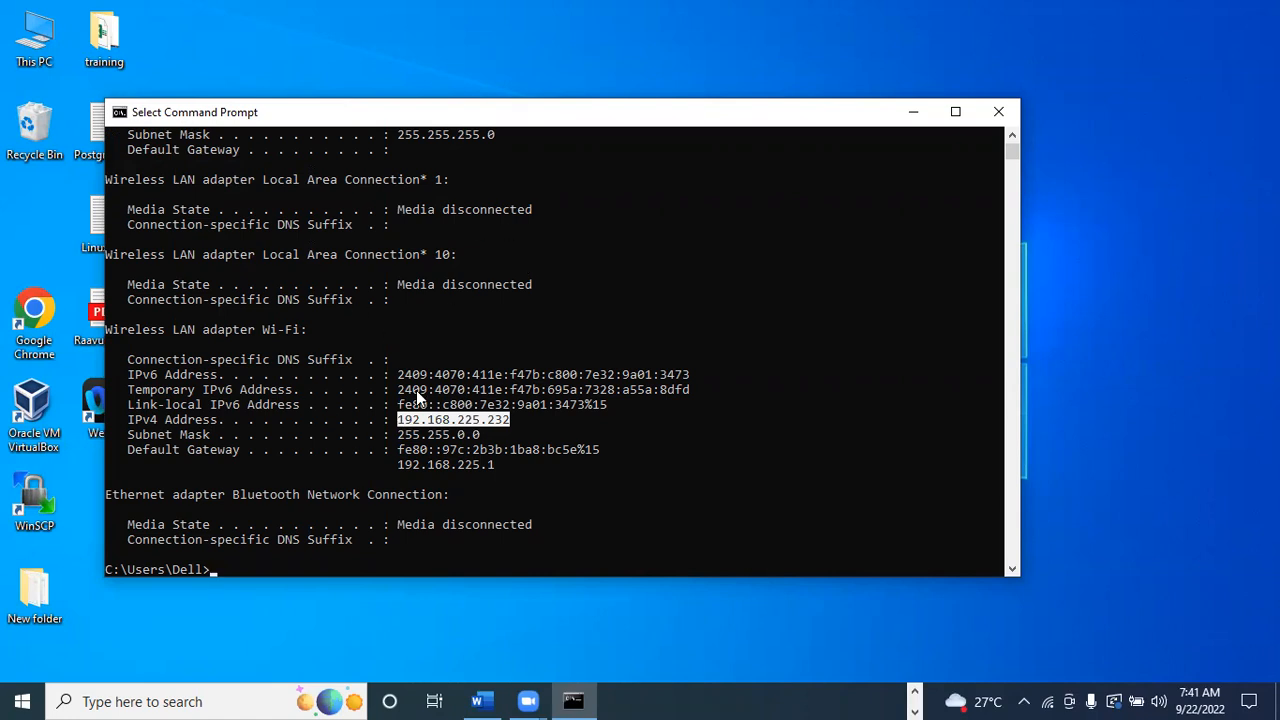
left_click(998, 112)
Return to the postgres3 virtual machine, clear the stray character at the prompt and run ifconfig.
left_click(913, 691)
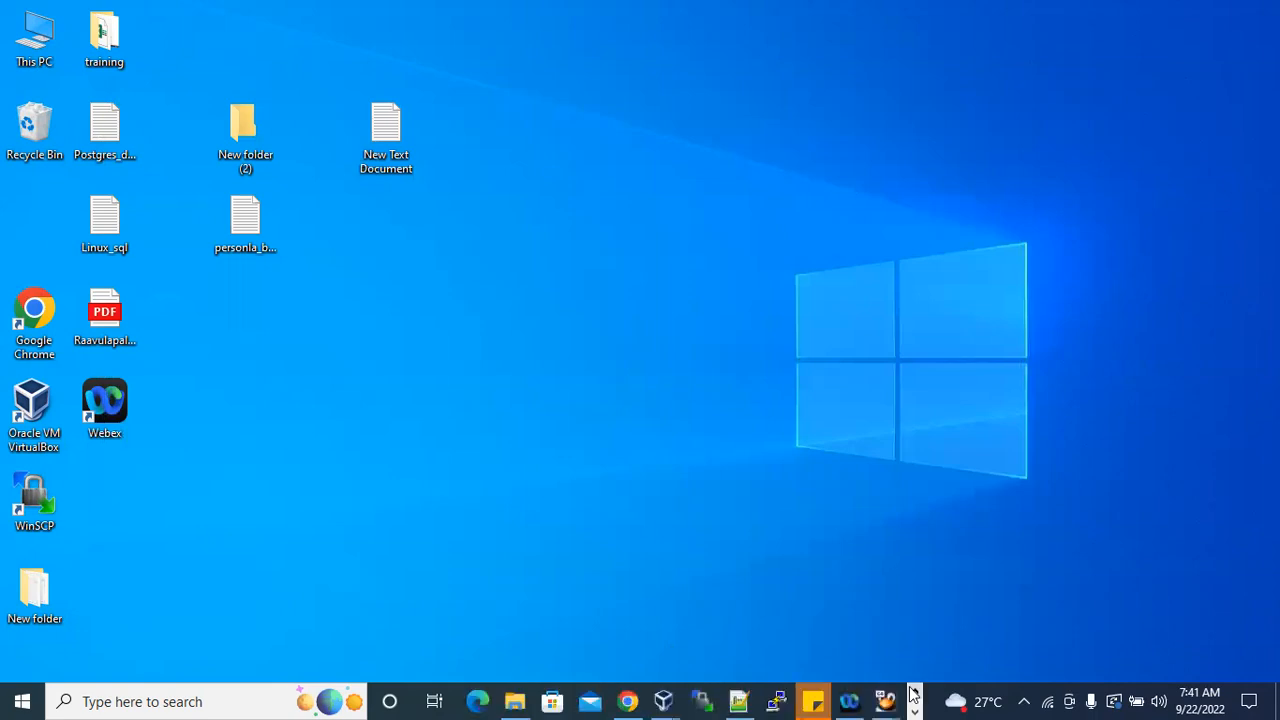
mouse_move(884, 700)
left_click(950, 657)
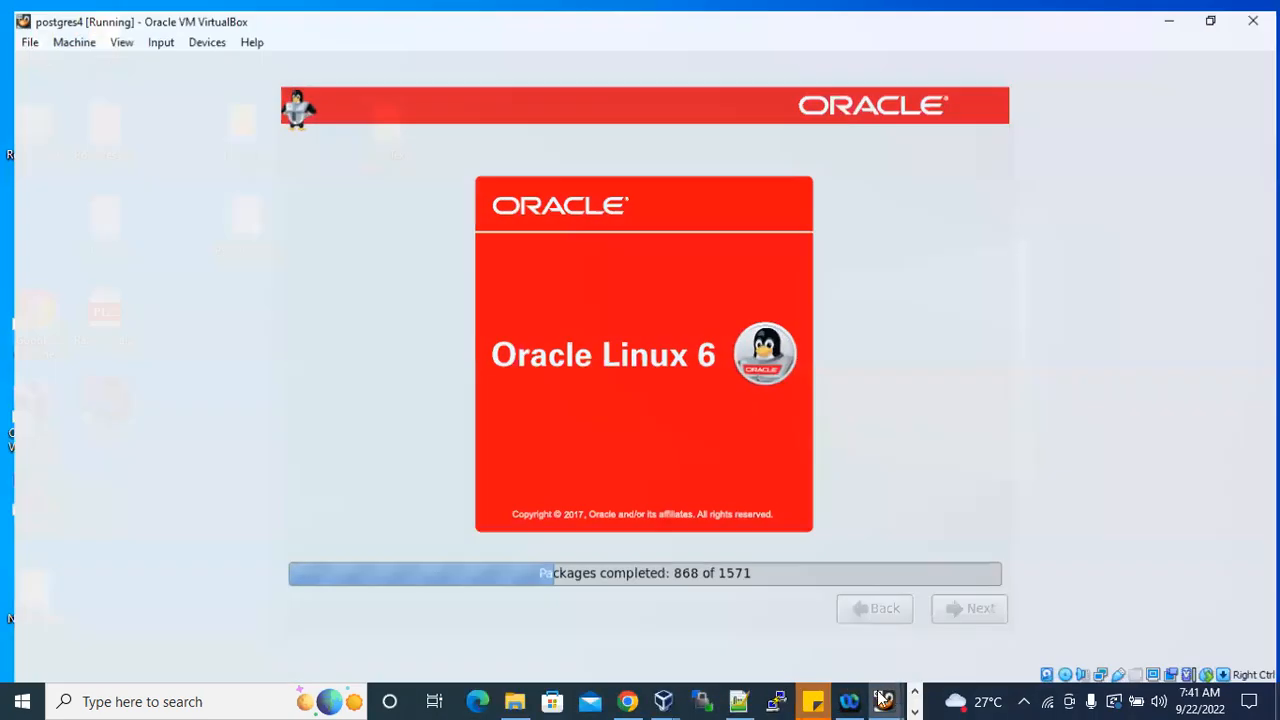
left_click(791, 639)
type("d")
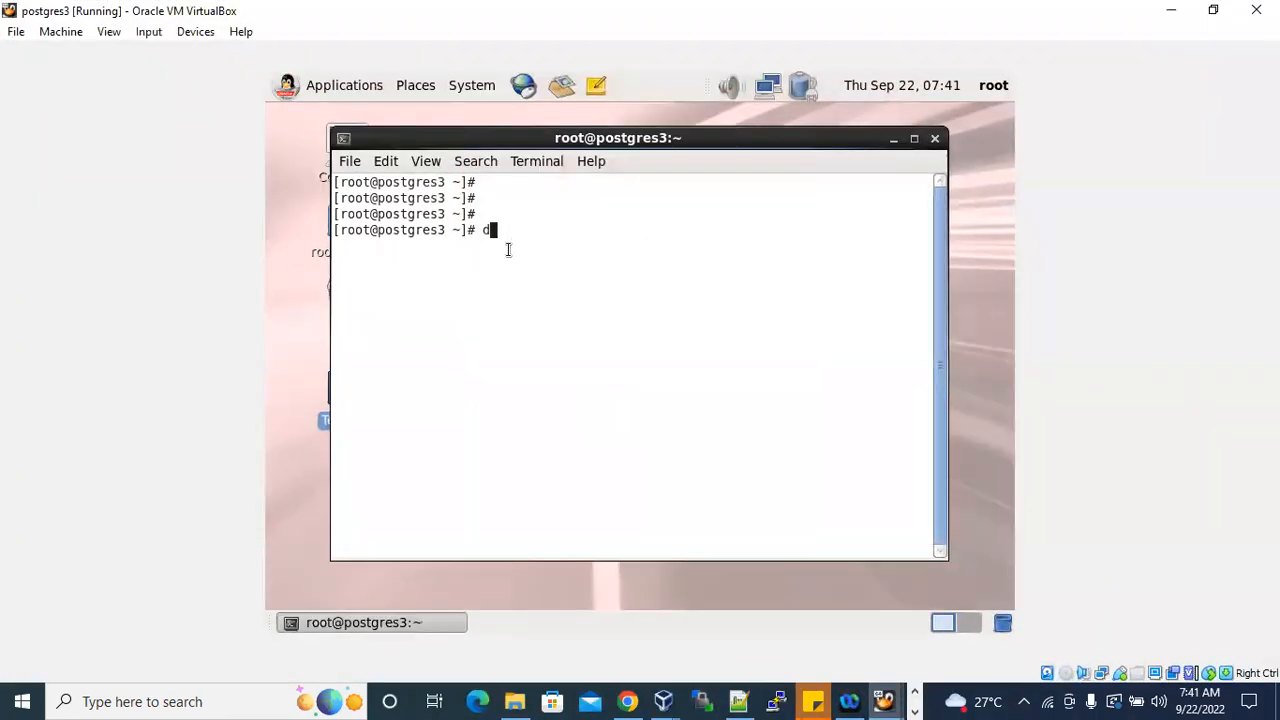
key("BackSpace")
type("ifconfig")
key("Return")
scroll(515, 232, "up", 3)
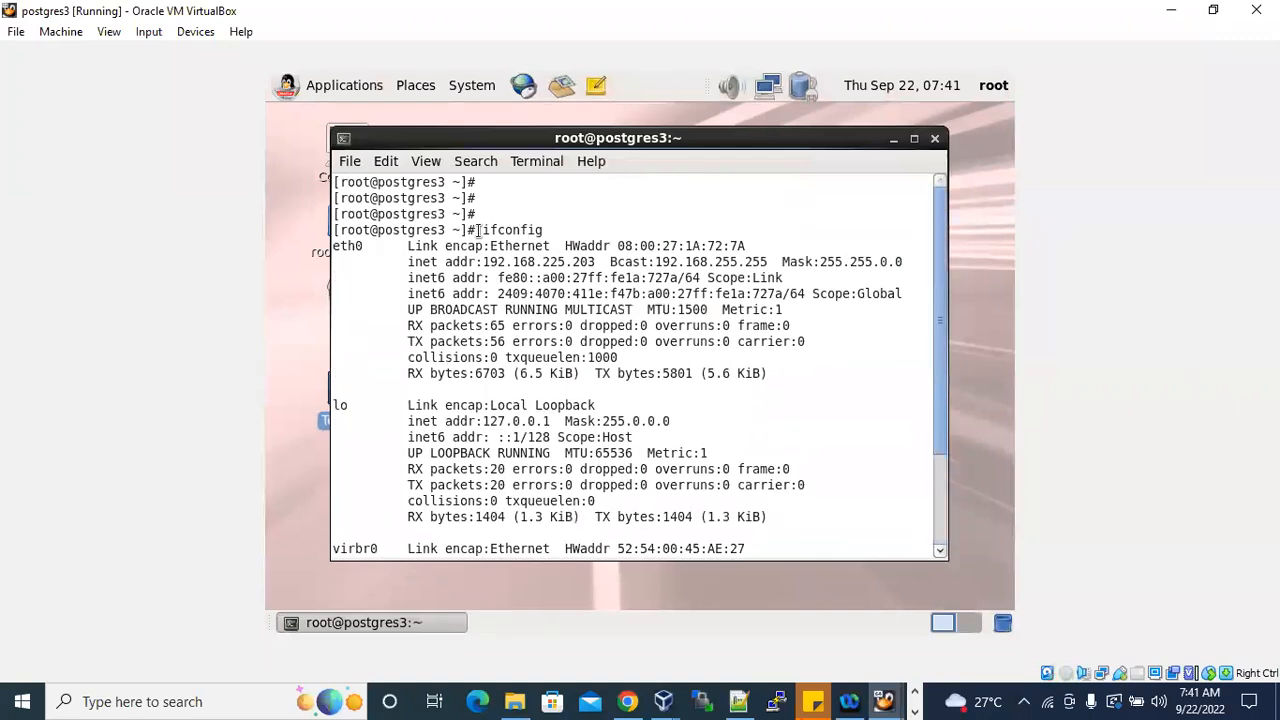
Examine the ifconfig output, highlighting the command, the eth0 inet address and the eth0 hardware address.
left_click_drag(483, 229, 547, 227)
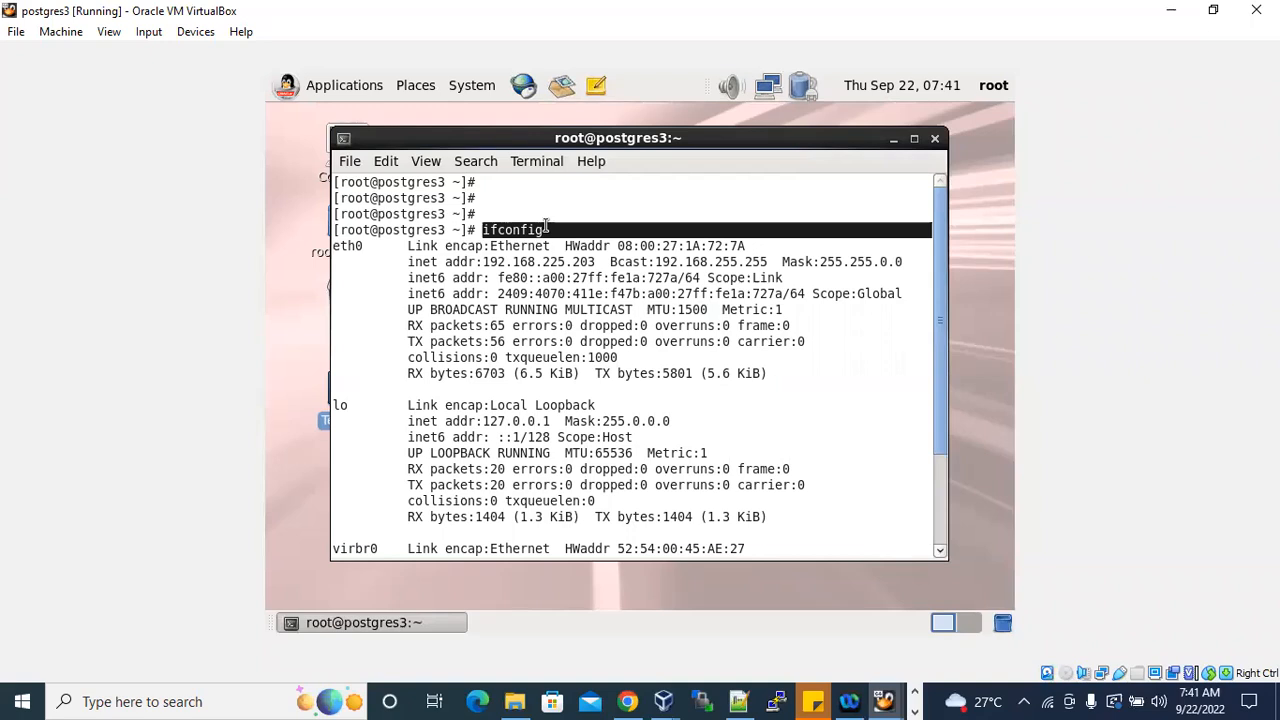
left_click_drag(402, 262, 595, 262)
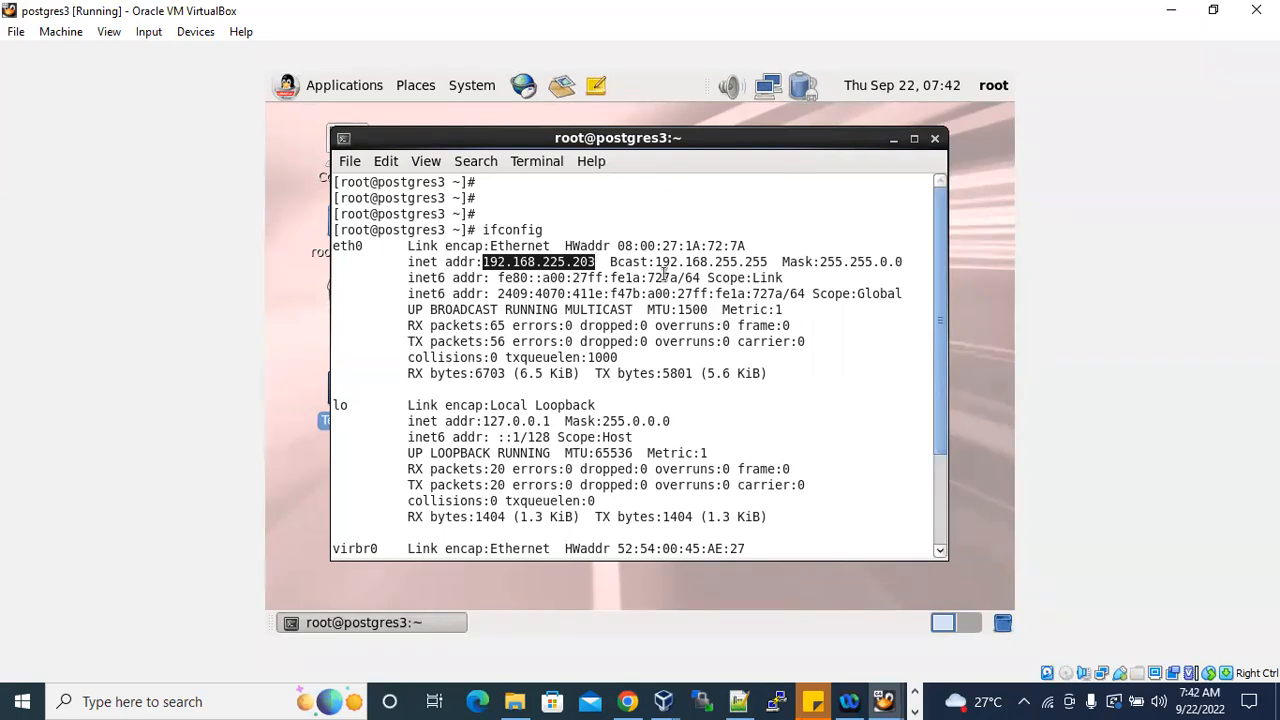
left_click_drag(476, 246, 741, 245)
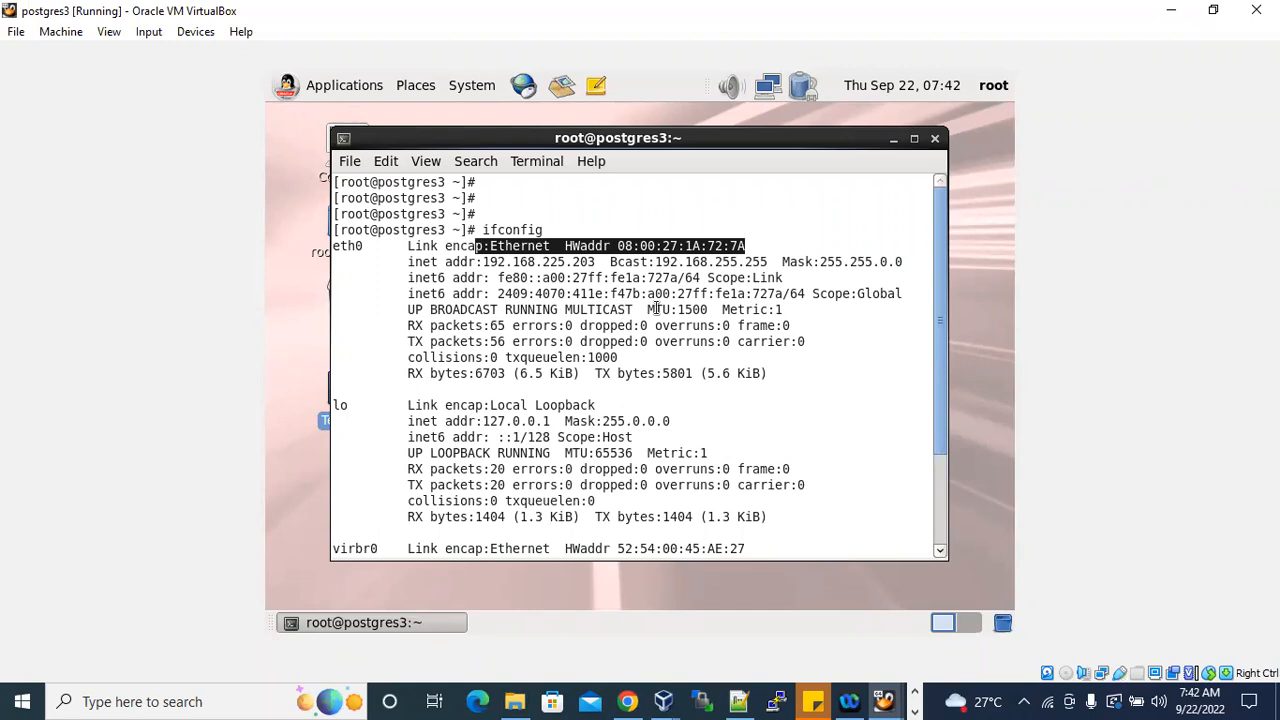
Switch to Chrome, search in a new tab for "putty free download" and open the PuTTY latest release download page via putty.org.
left_click(628, 701)
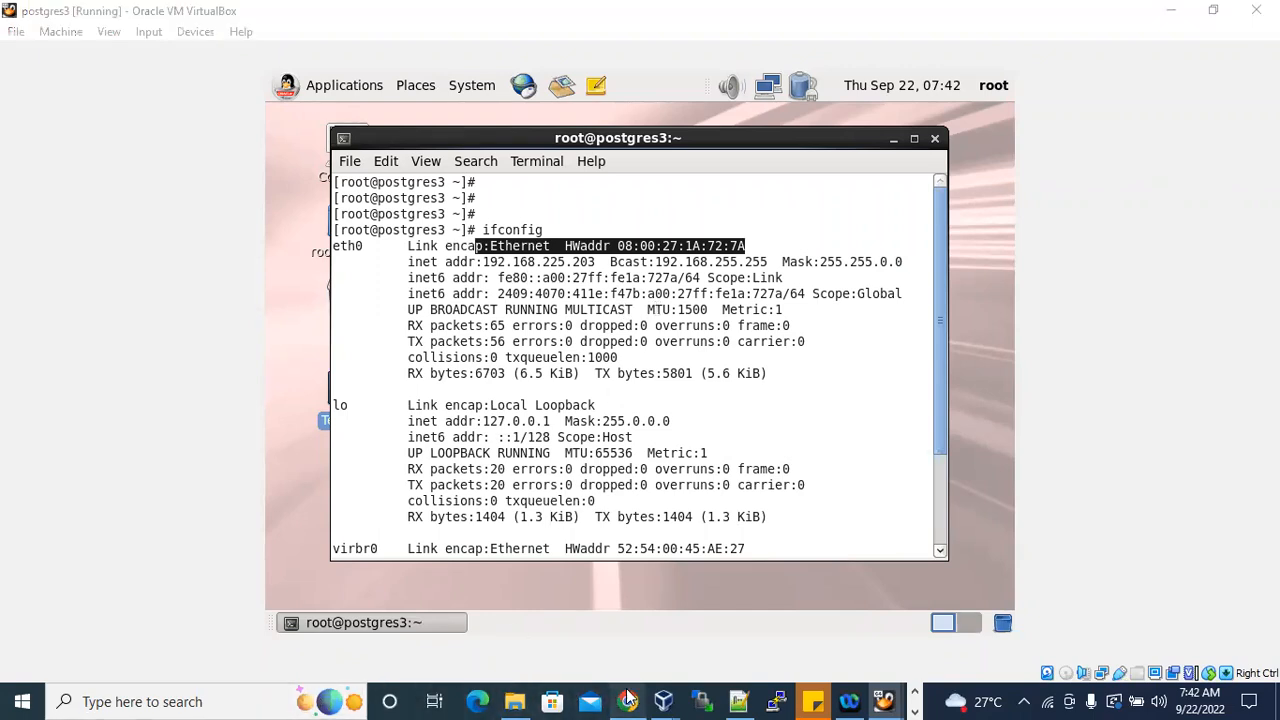
left_click(433, 30)
key("ctrl+t")
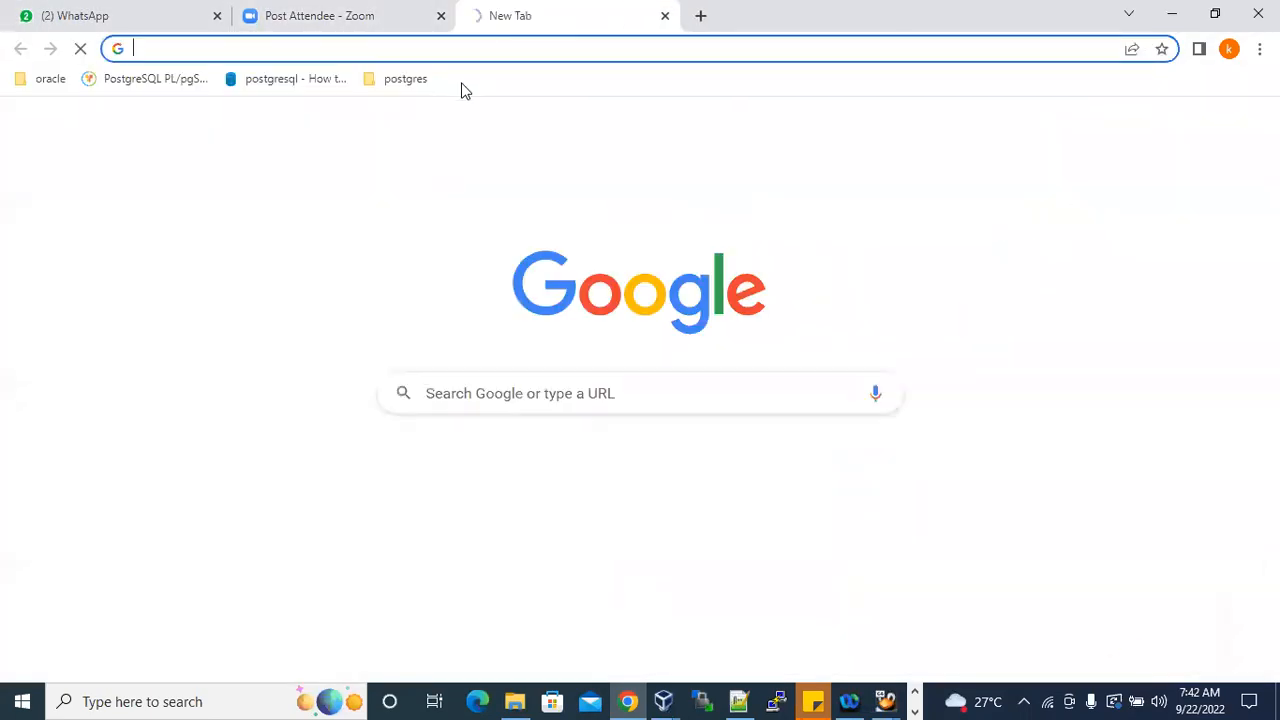
type("putty fr")
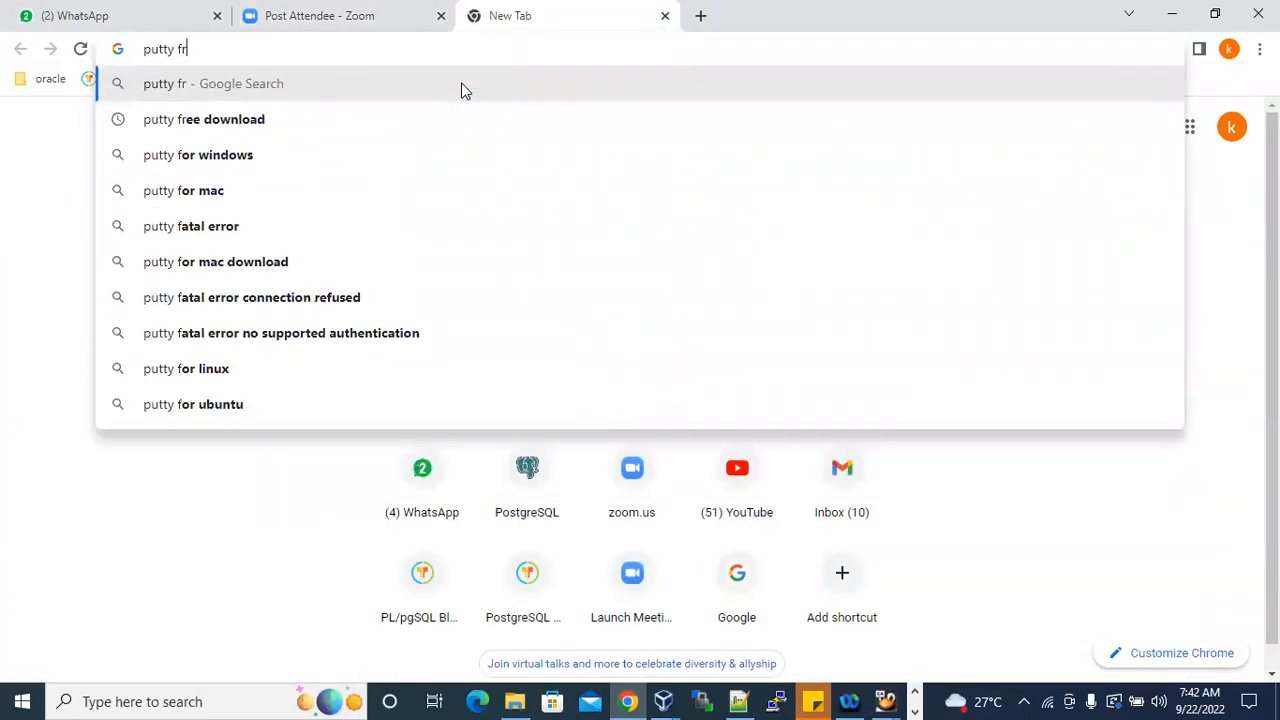
type("ee download")
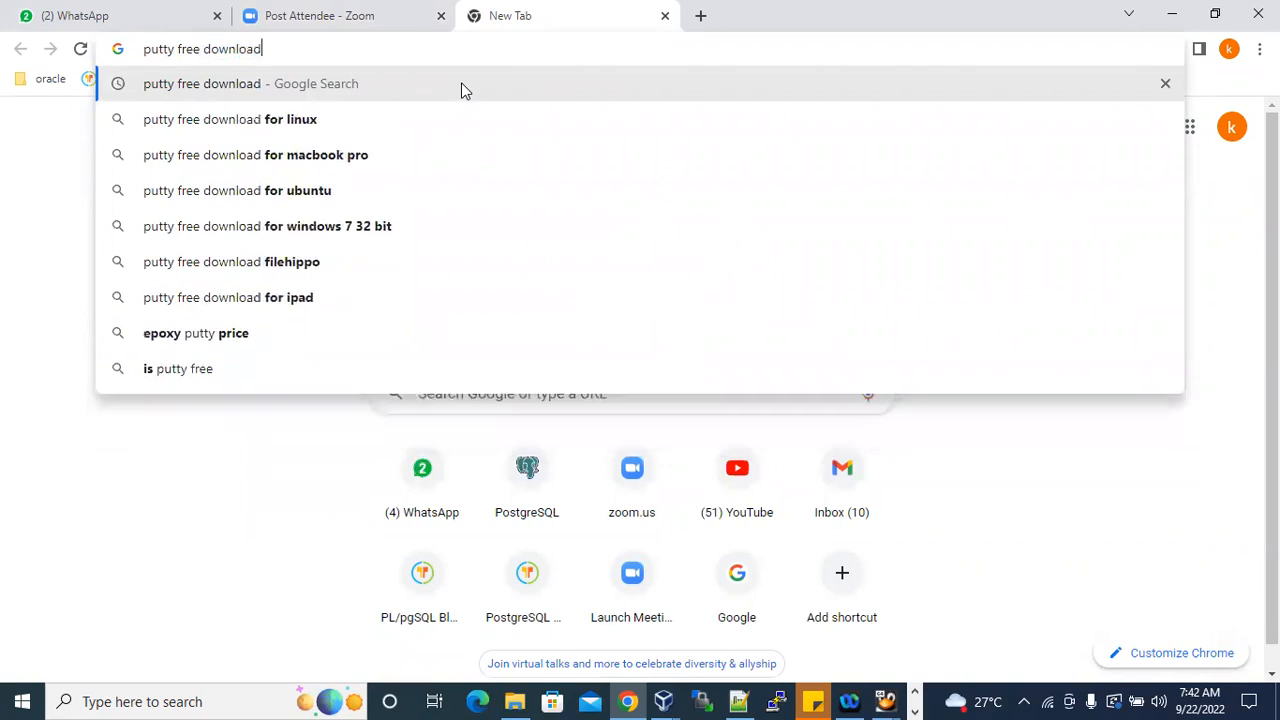
key("Return")
left_click(370, 272)
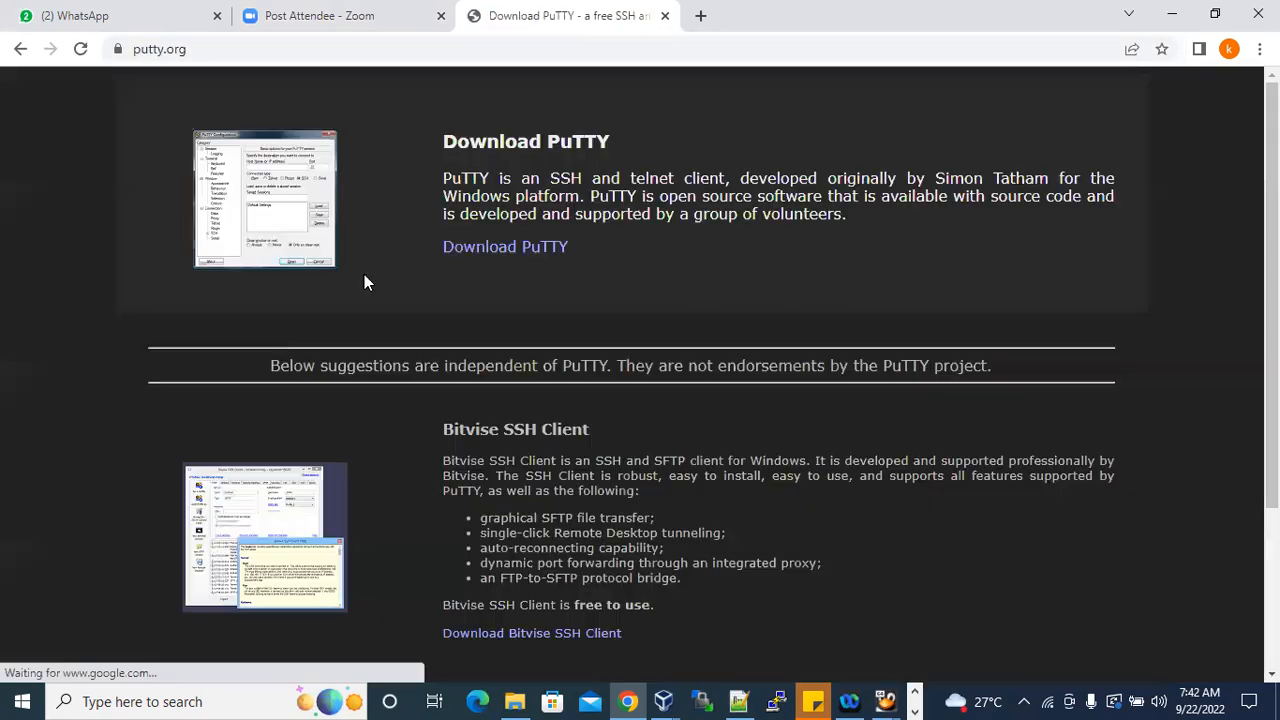
left_click(505, 249)
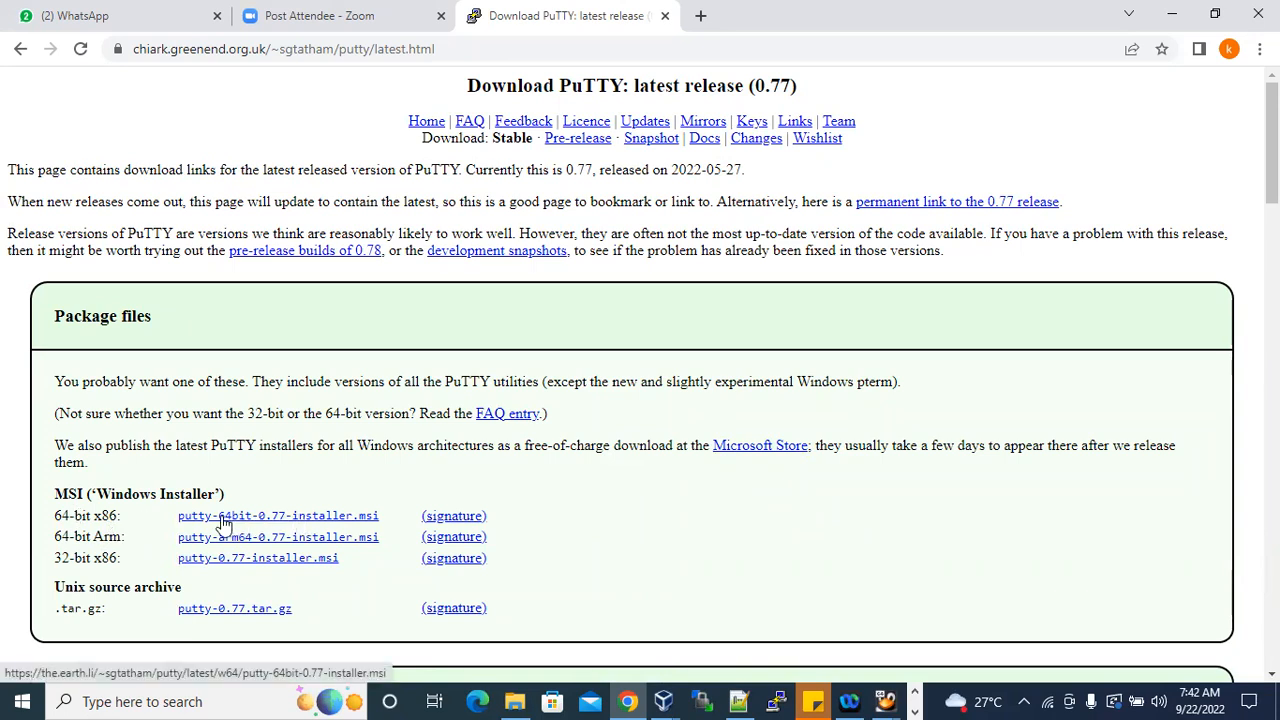
Download the 64-bit x86 Windows installer putty-64bit-0.77-installer.msi and show the downloaded file in its folder.
scroll(320, 527, "down", 2)
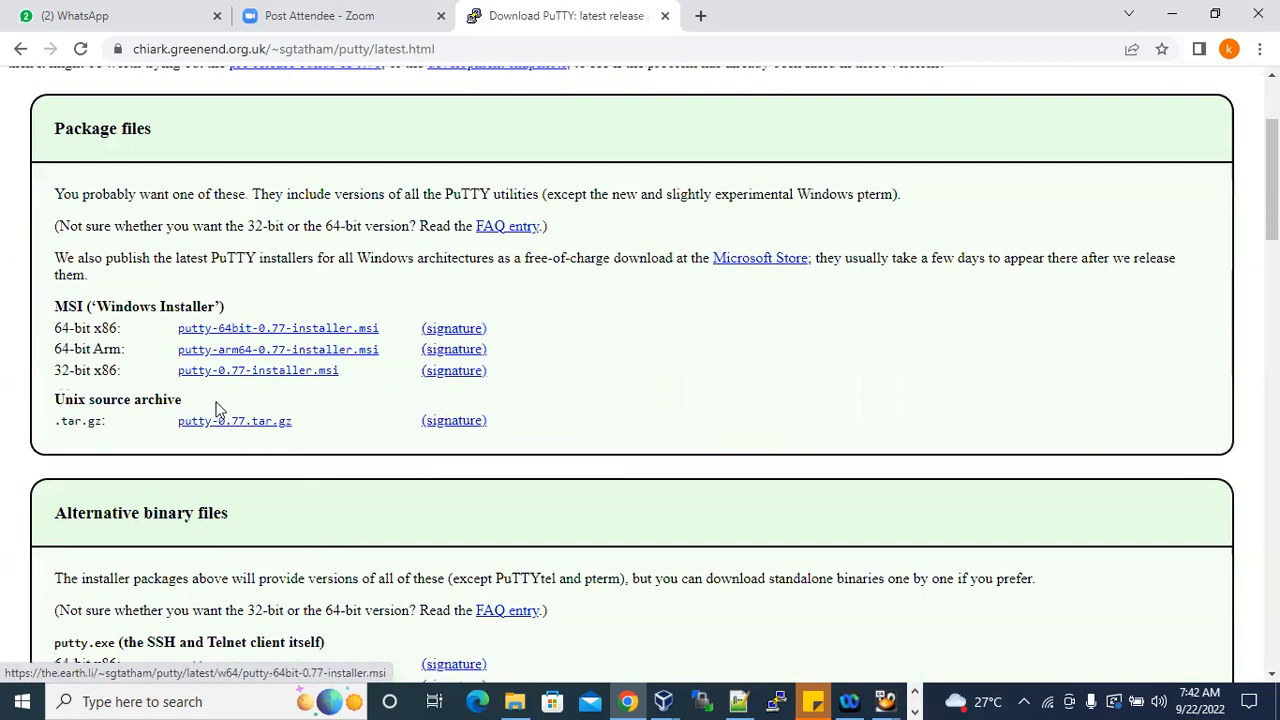
left_click_drag(55, 305, 228, 307)
left_click(262, 330)
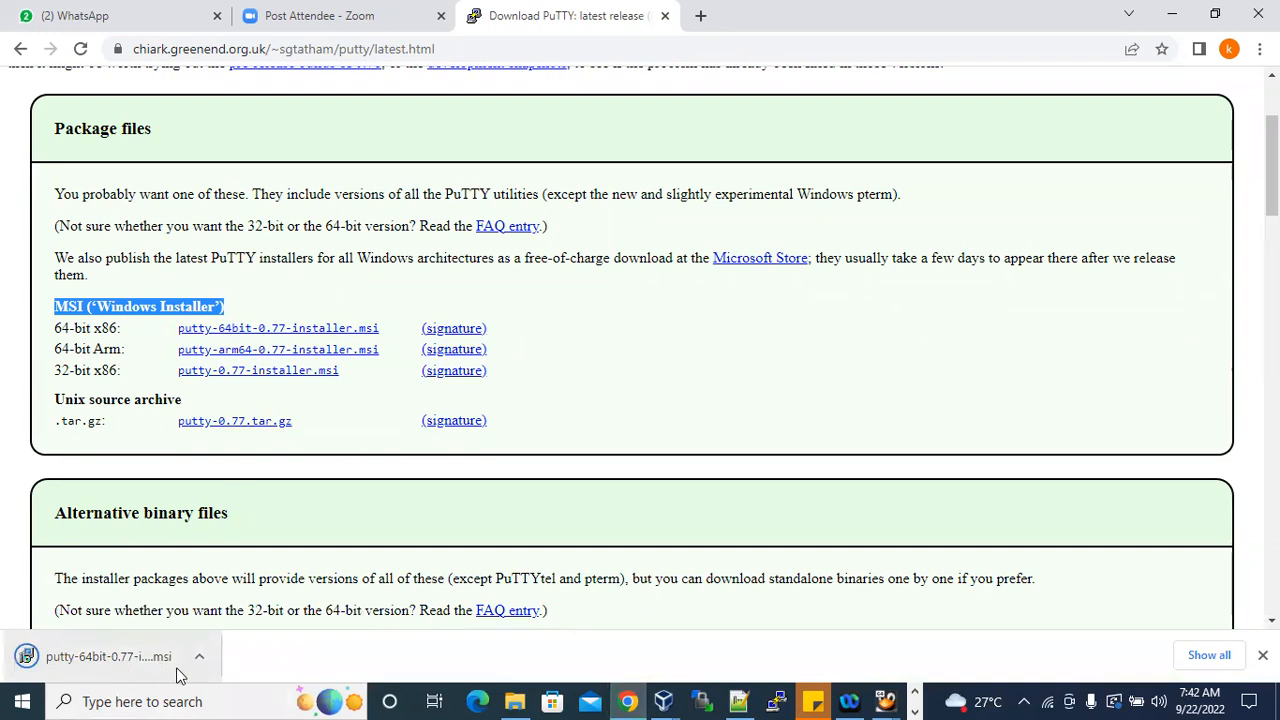
left_click(1210, 656)
left_click(476, 273)
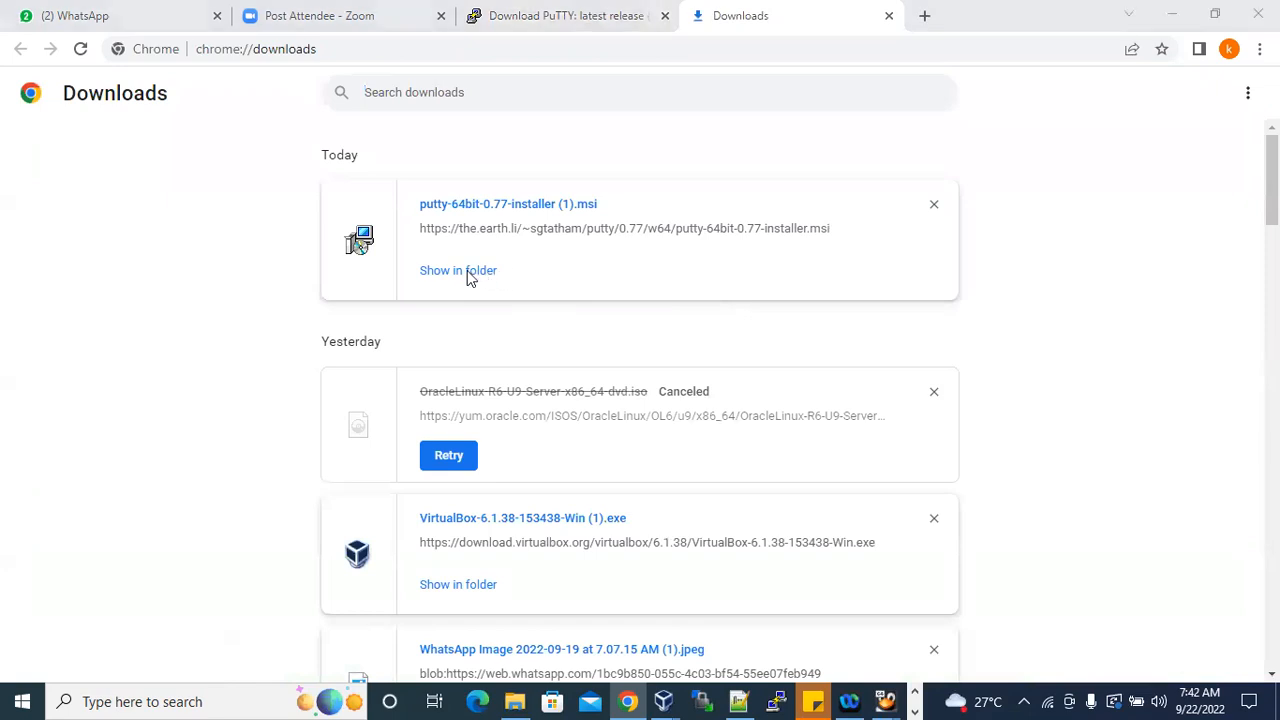
Run the downloaded PuTTY 0.77 installer as far as the change, repair or remove options, then cancel and exit the setup.
double_click(358, 150)
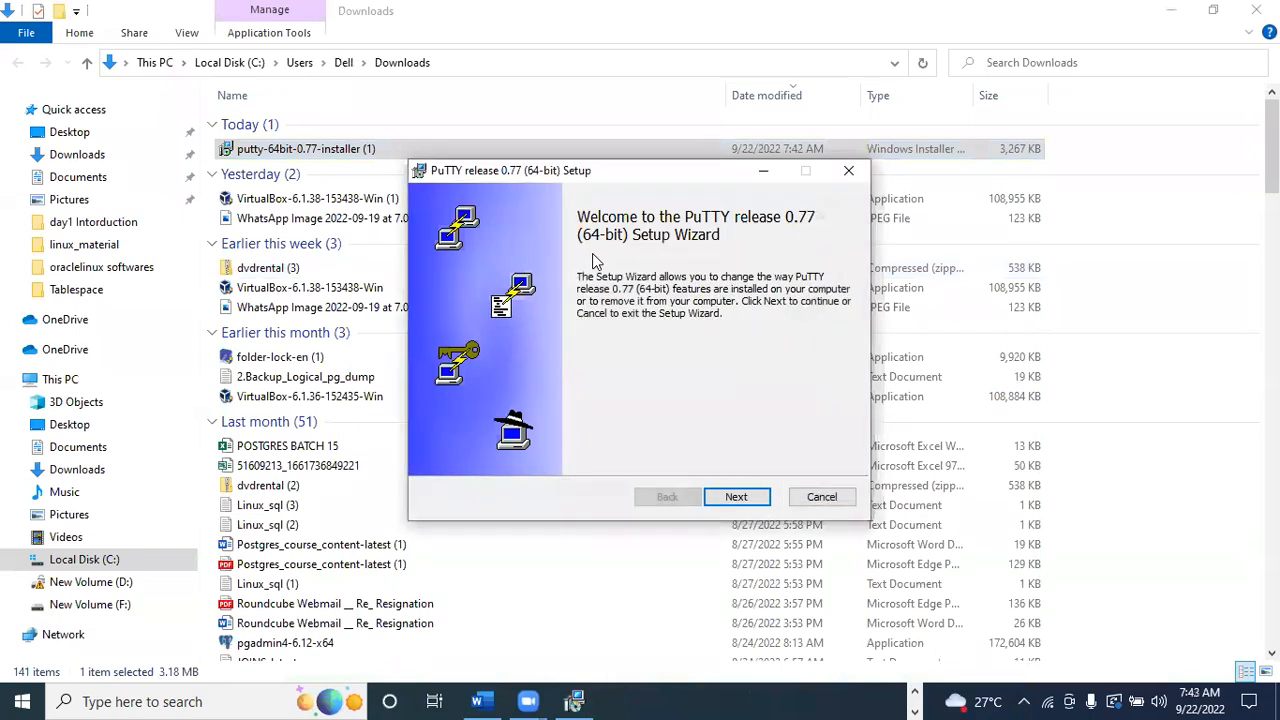
left_click(736, 497)
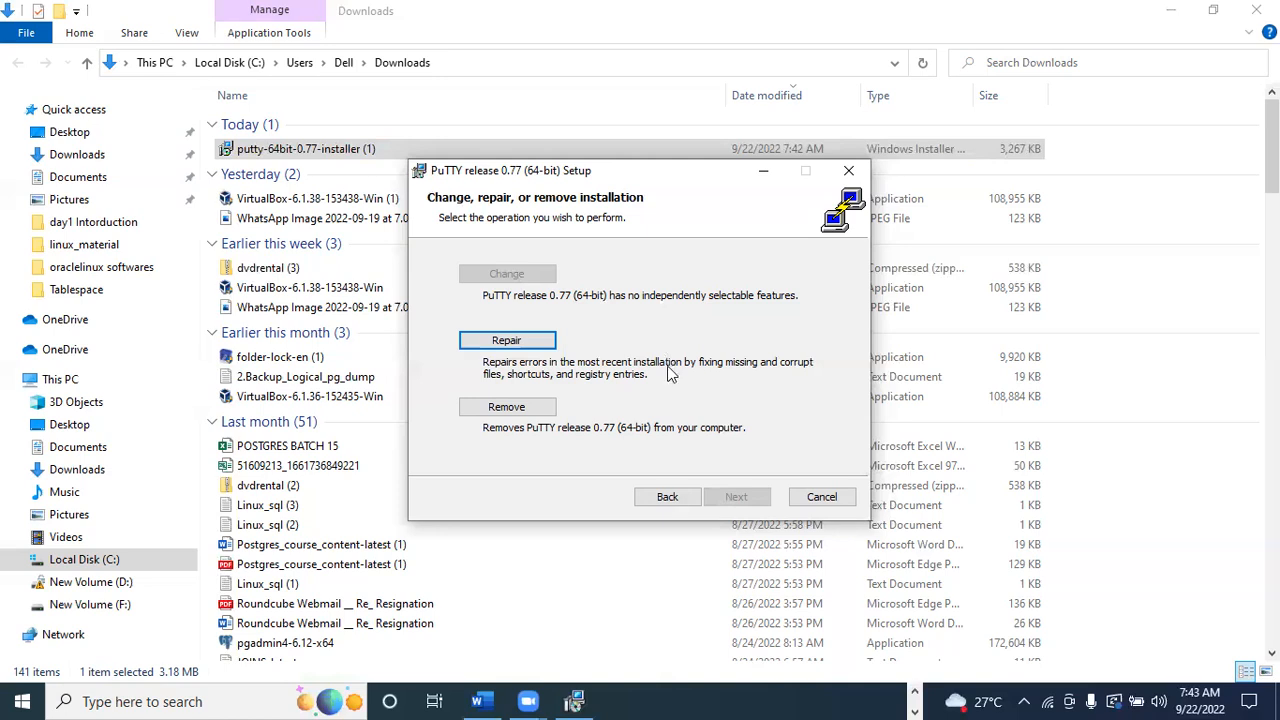
left_click(821, 497)
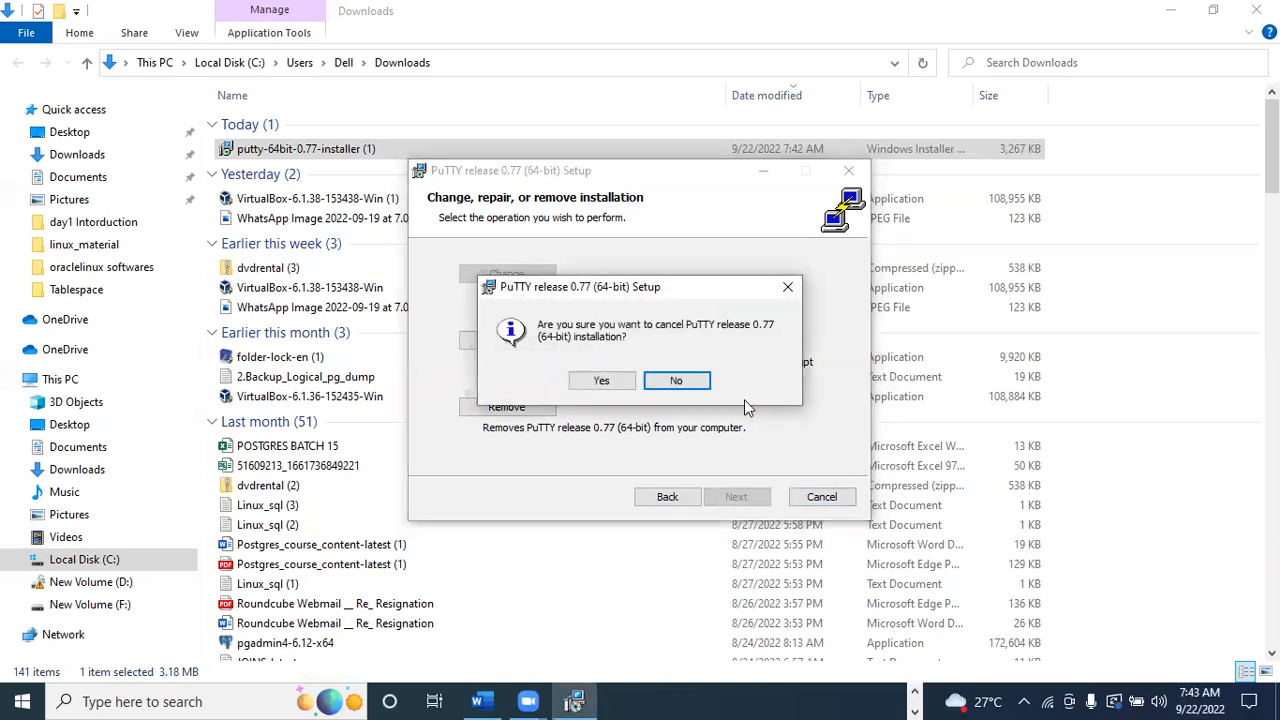
left_click(606, 382)
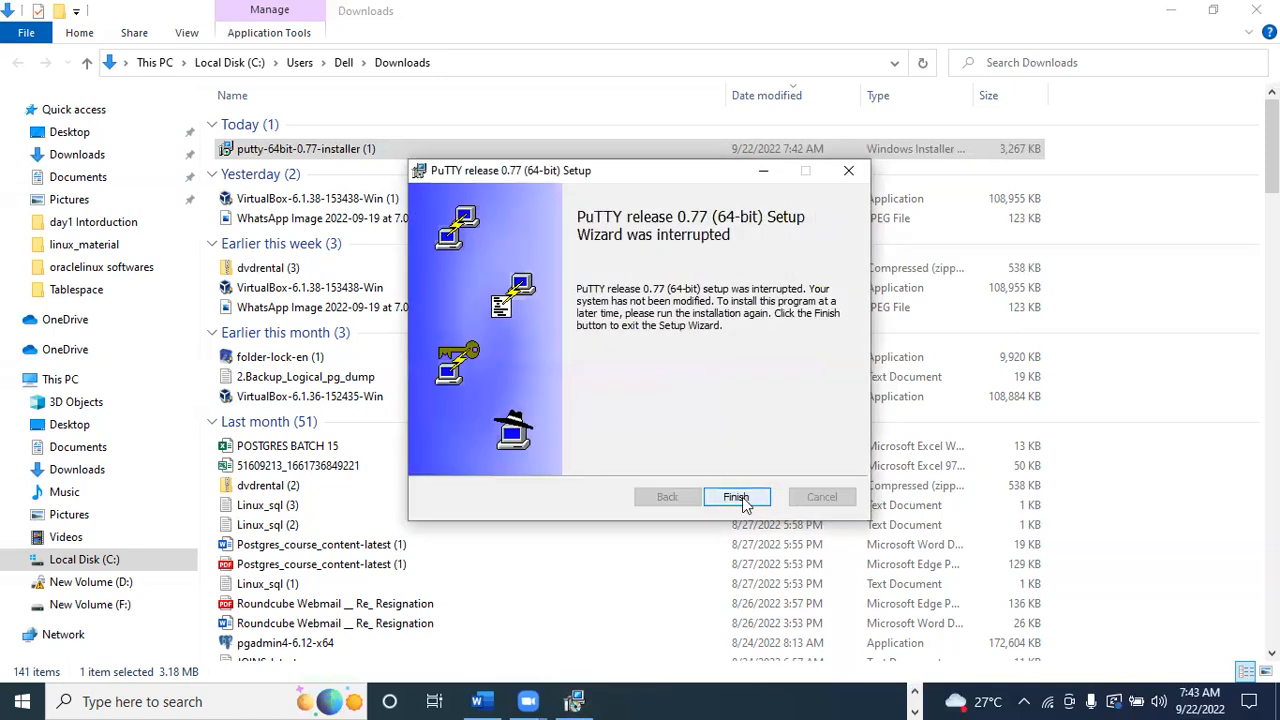
left_click(735, 497)
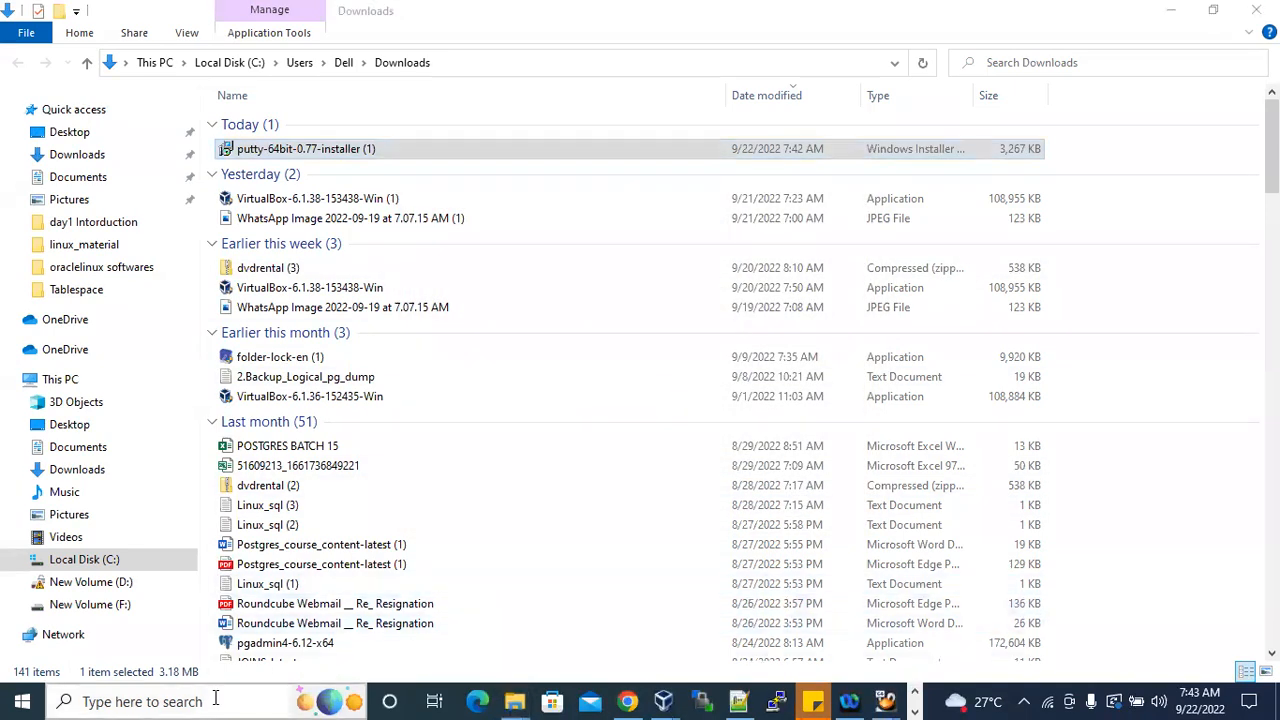
Search Windows for "putty", launch the PuTTY app and reposition its configuration window.
left_click(213, 700)
type("putty")
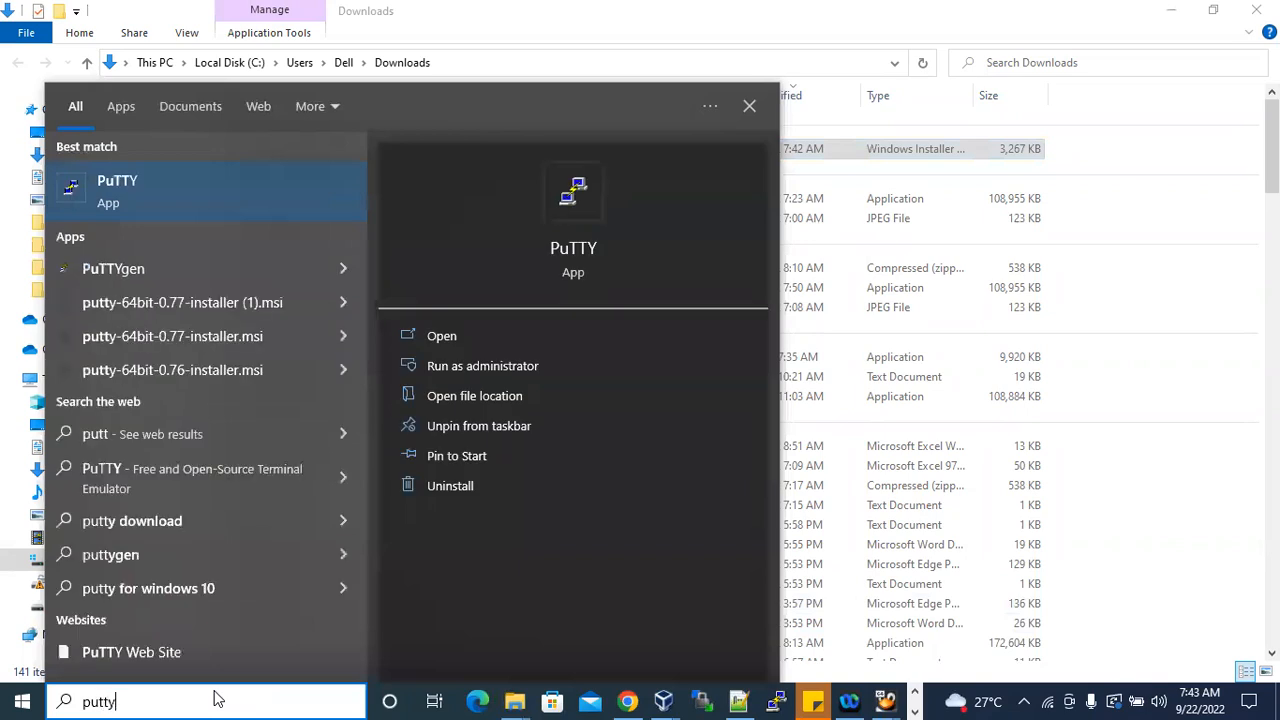
left_click(165, 191)
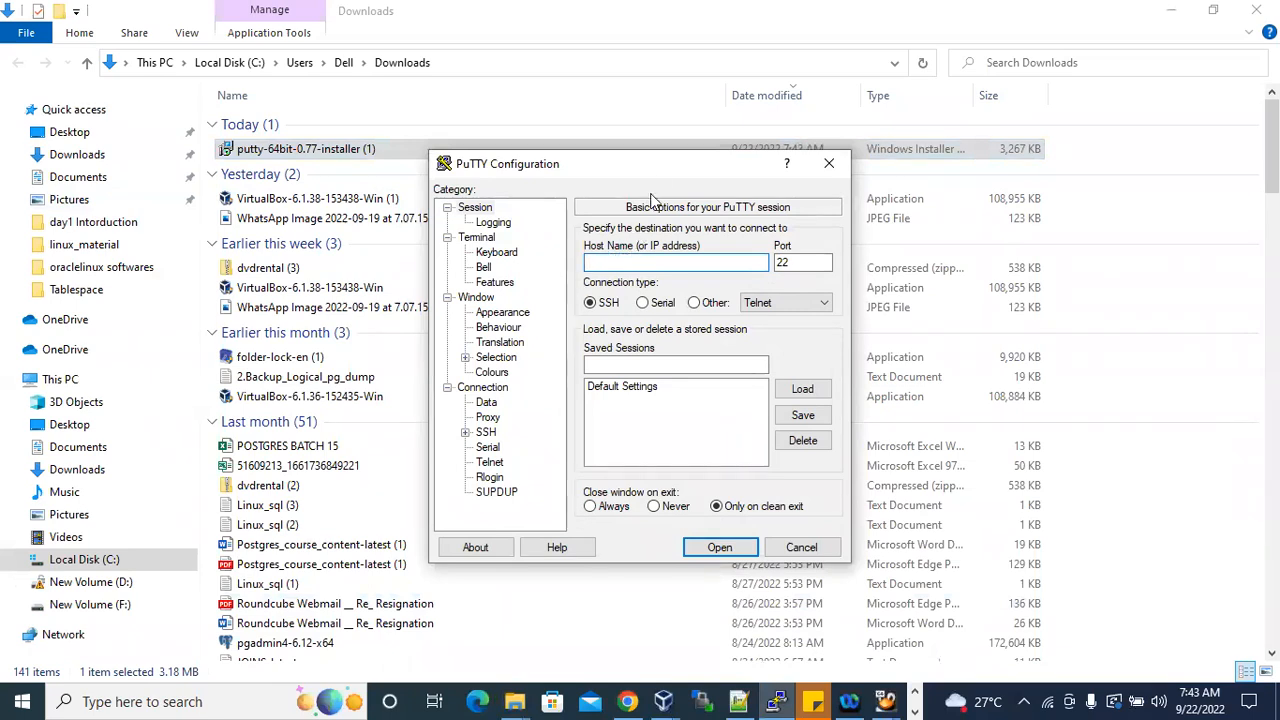
left_click_drag(663, 172, 652, 229)
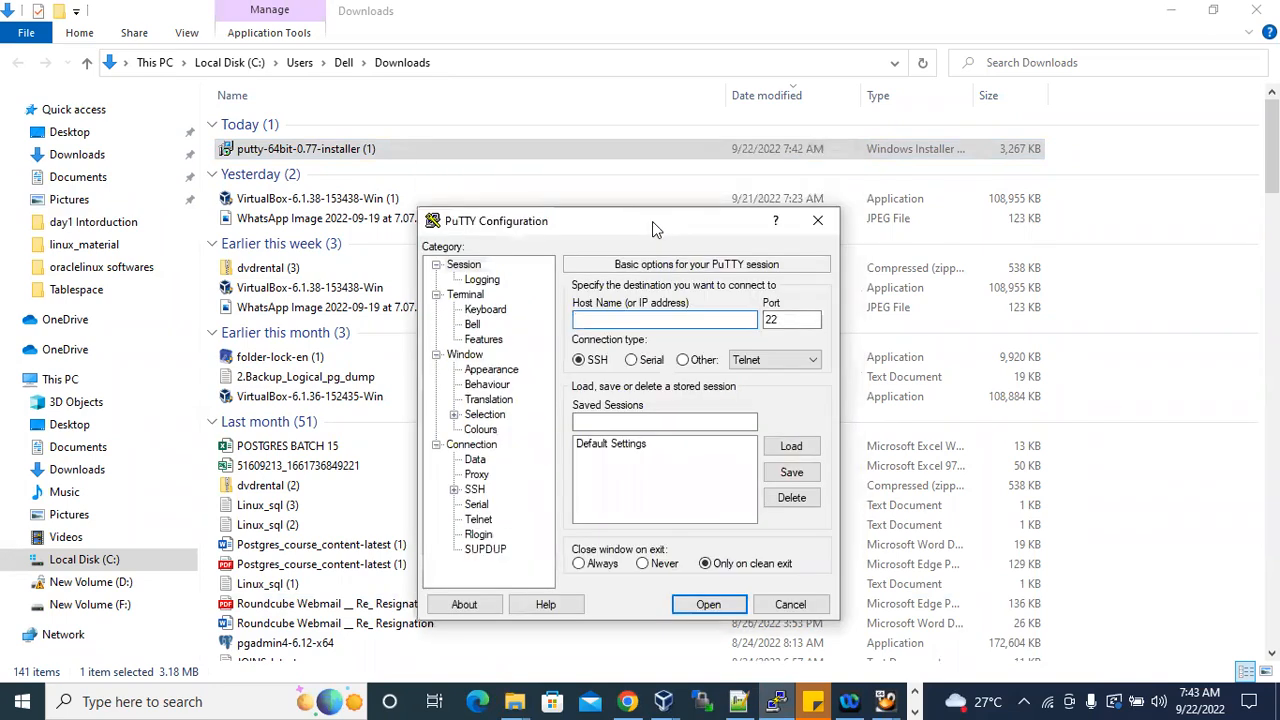
Switch to the postgres3 virtual machine and highlight the eth0 inet address in the ifconfig output.
left_click(884, 701)
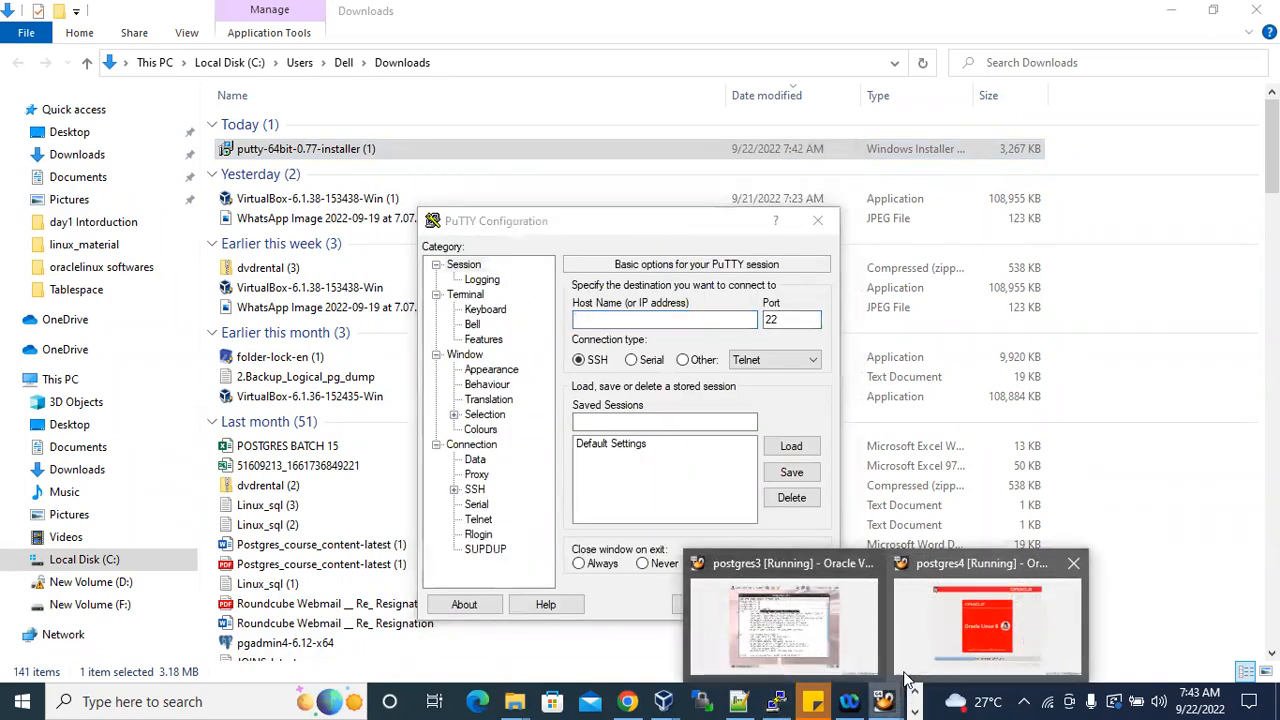
left_click(825, 645)
left_click(576, 290)
left_click_drag(422, 232, 576, 233)
left_click_drag(483, 262, 594, 262)
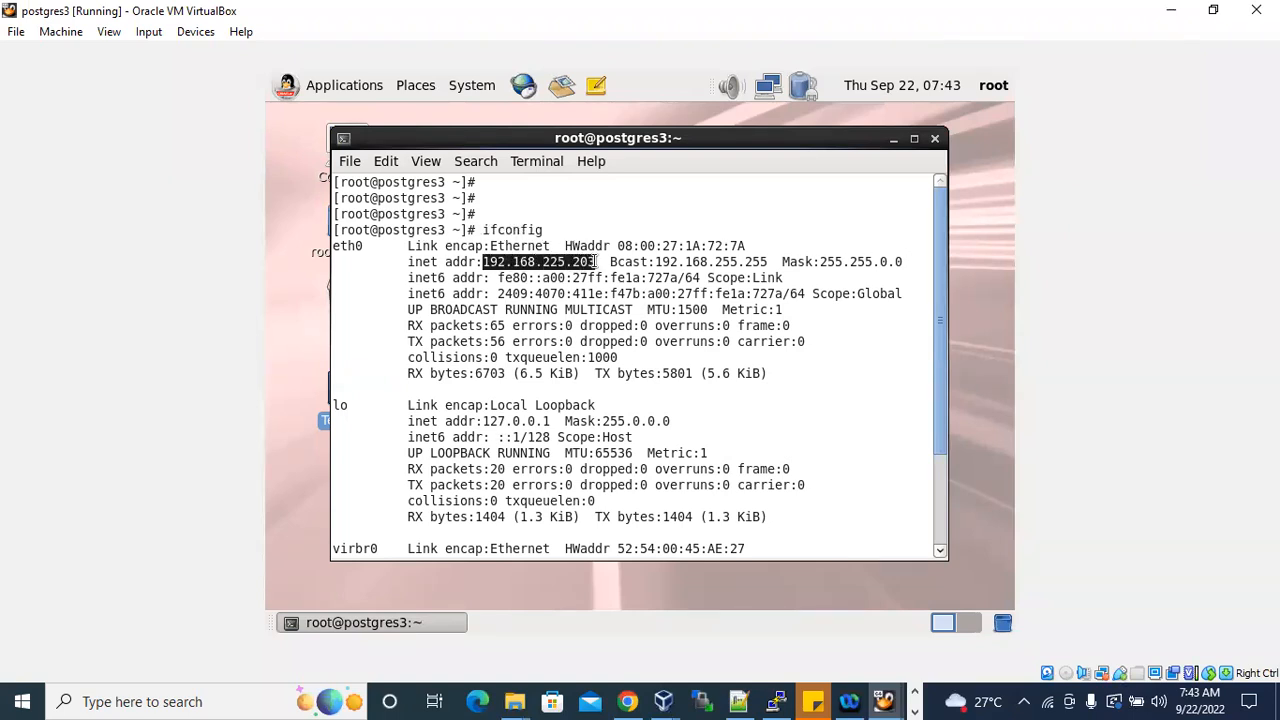
In PuTTY, set the host name to 192.168.225.203, open the SSH connection and accept the server's host key.
left_click(776, 701)
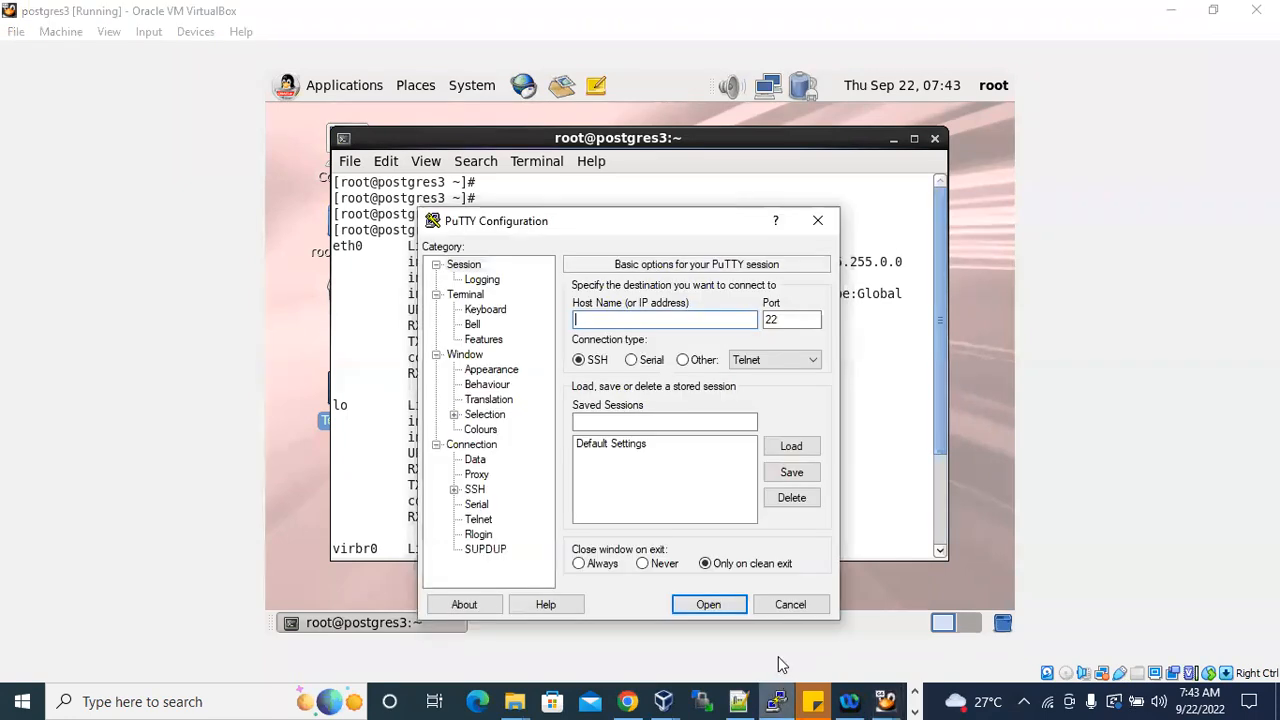
left_click_drag(645, 231, 793, 298)
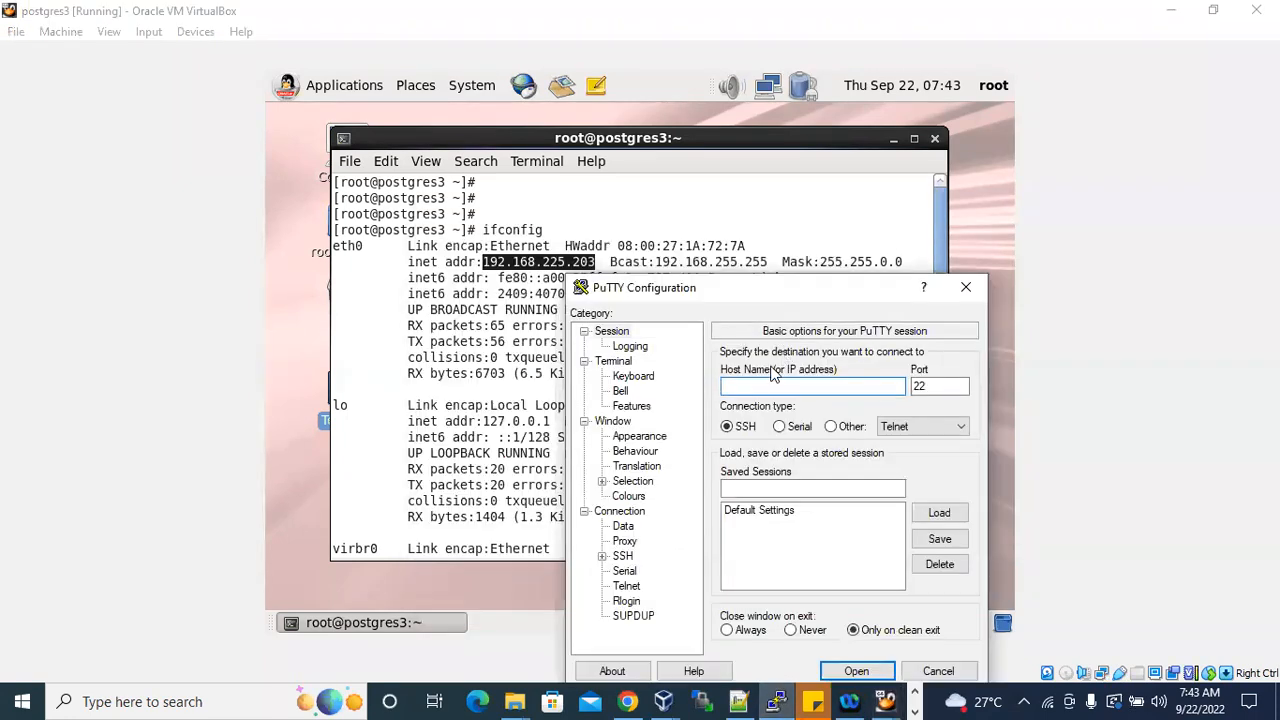
type("192.168.225.203")
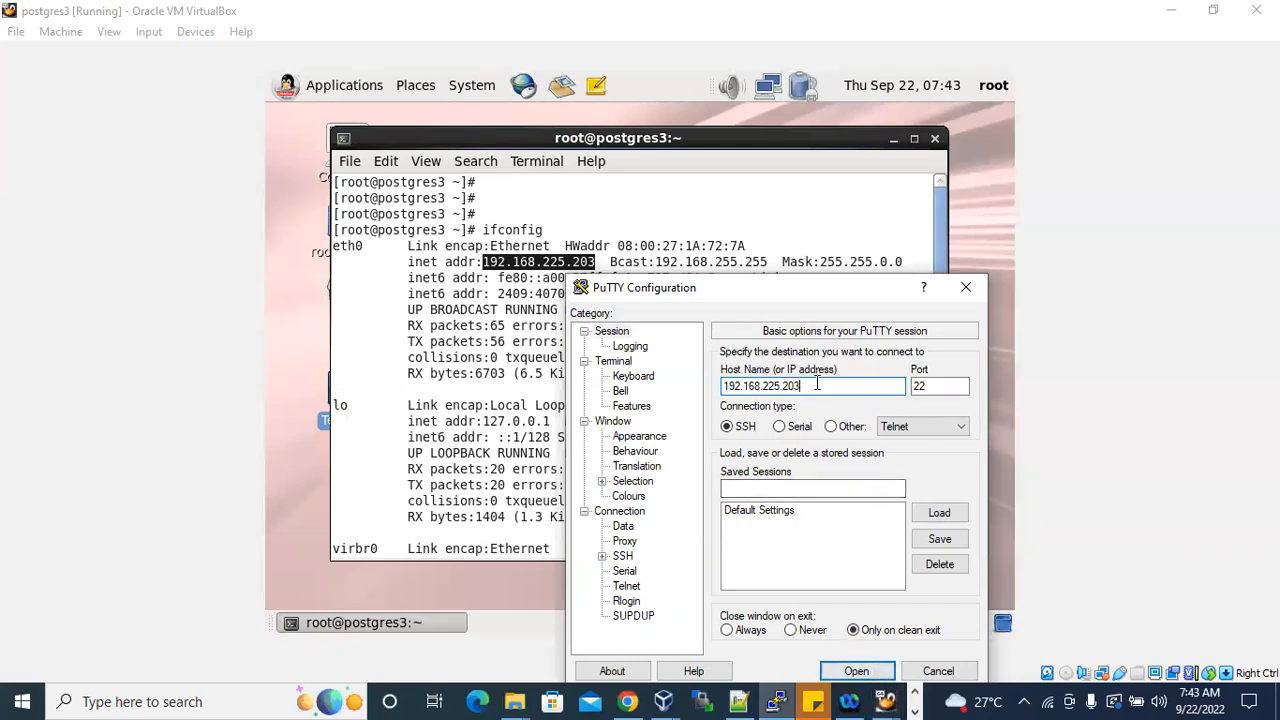
left_click_drag(806, 386, 714, 386)
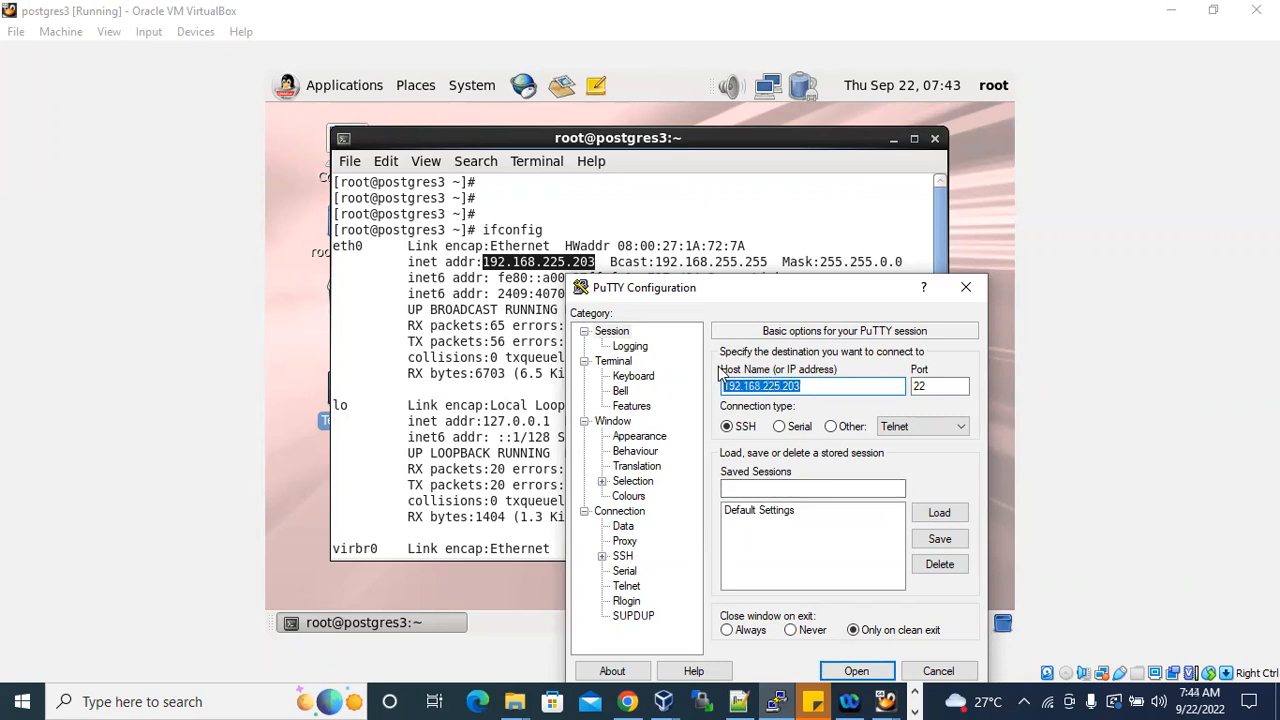
left_click(810, 386)
left_click_drag(810, 386, 724, 387)
left_click(873, 672)
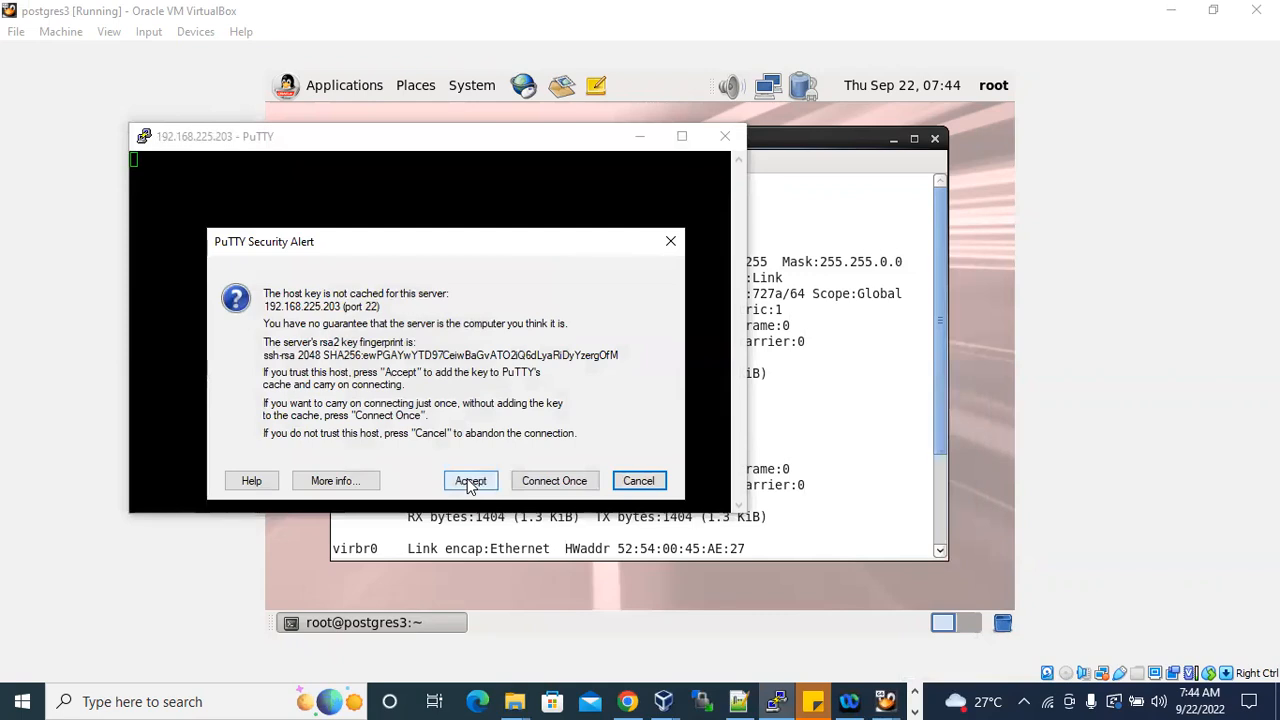
left_click(470, 483)
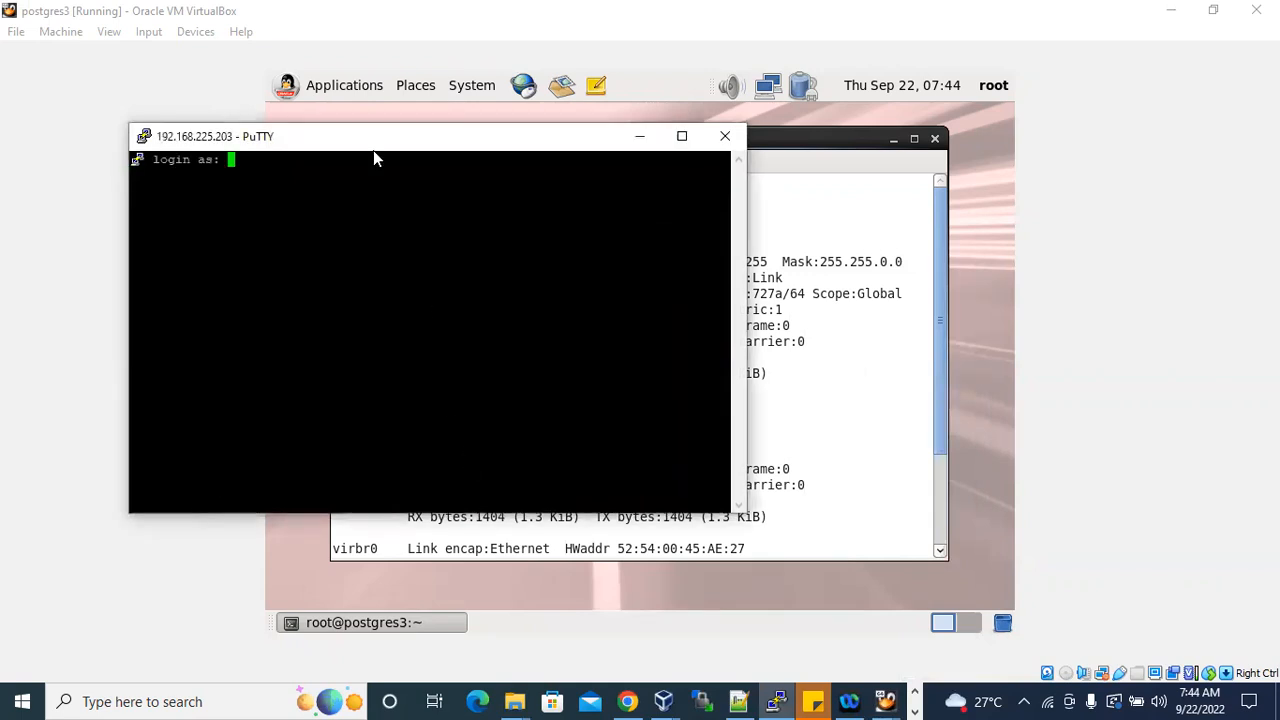
Log in to the SSH session as root with the account password and maximize the terminal window.
left_click_drag(420, 143, 809, 178)
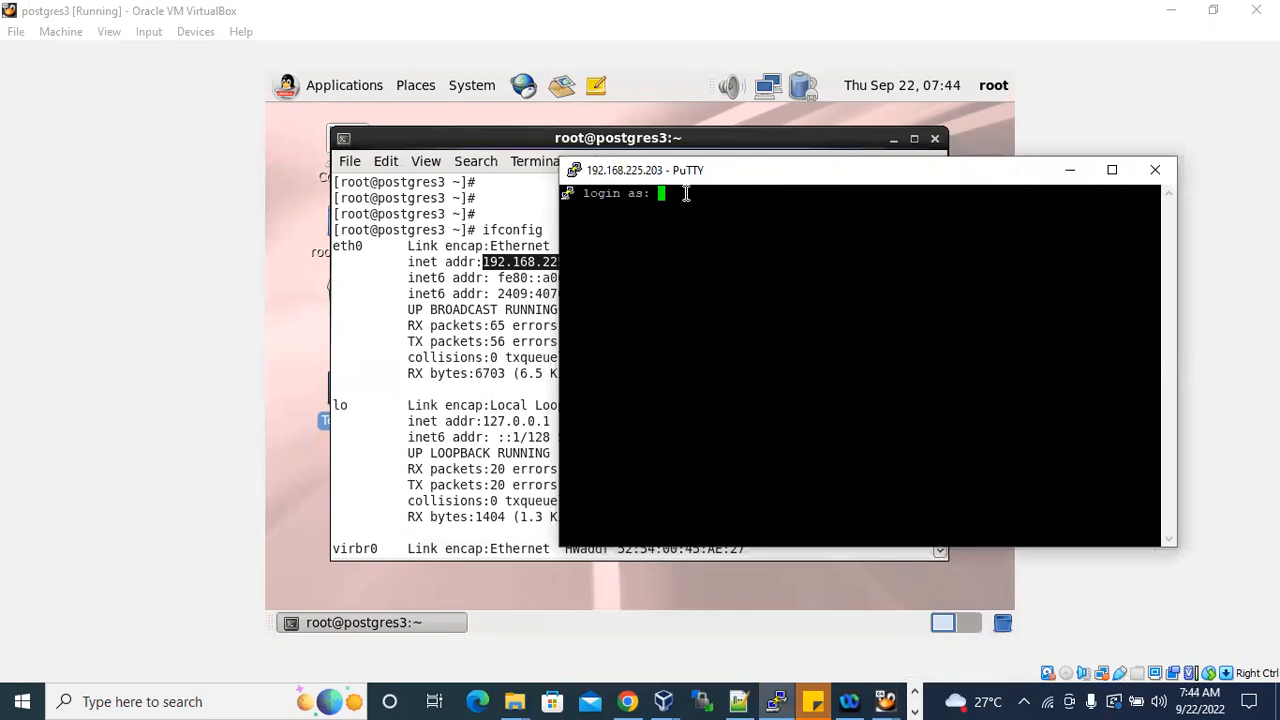
type("root")
key("Return")
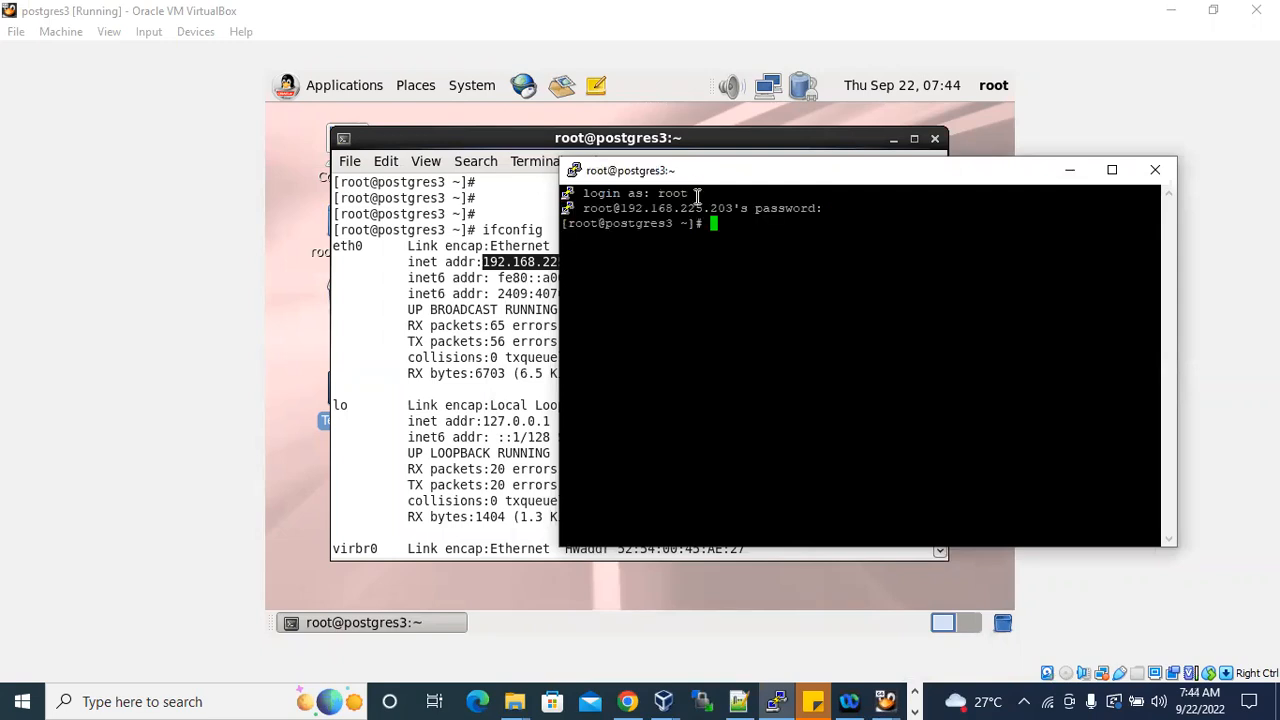
left_click(1112, 170)
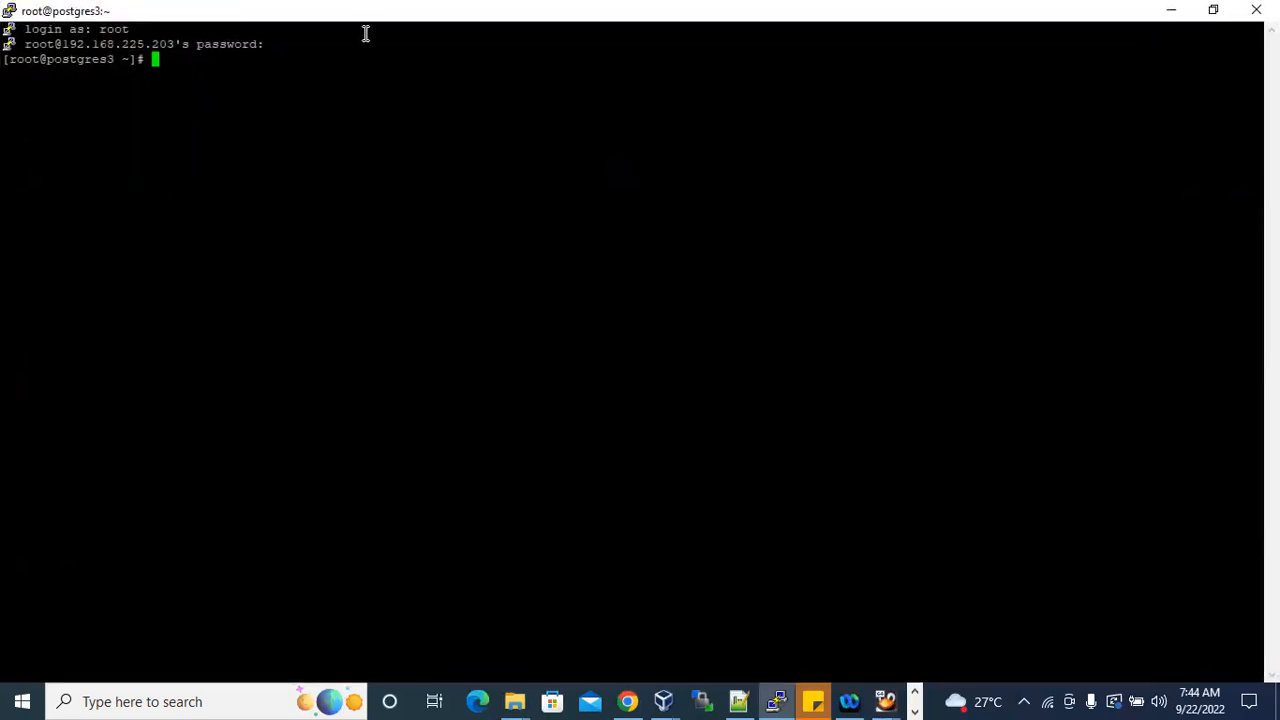
left_click_drag(18, 45, 258, 45)
key("ctrl+c")
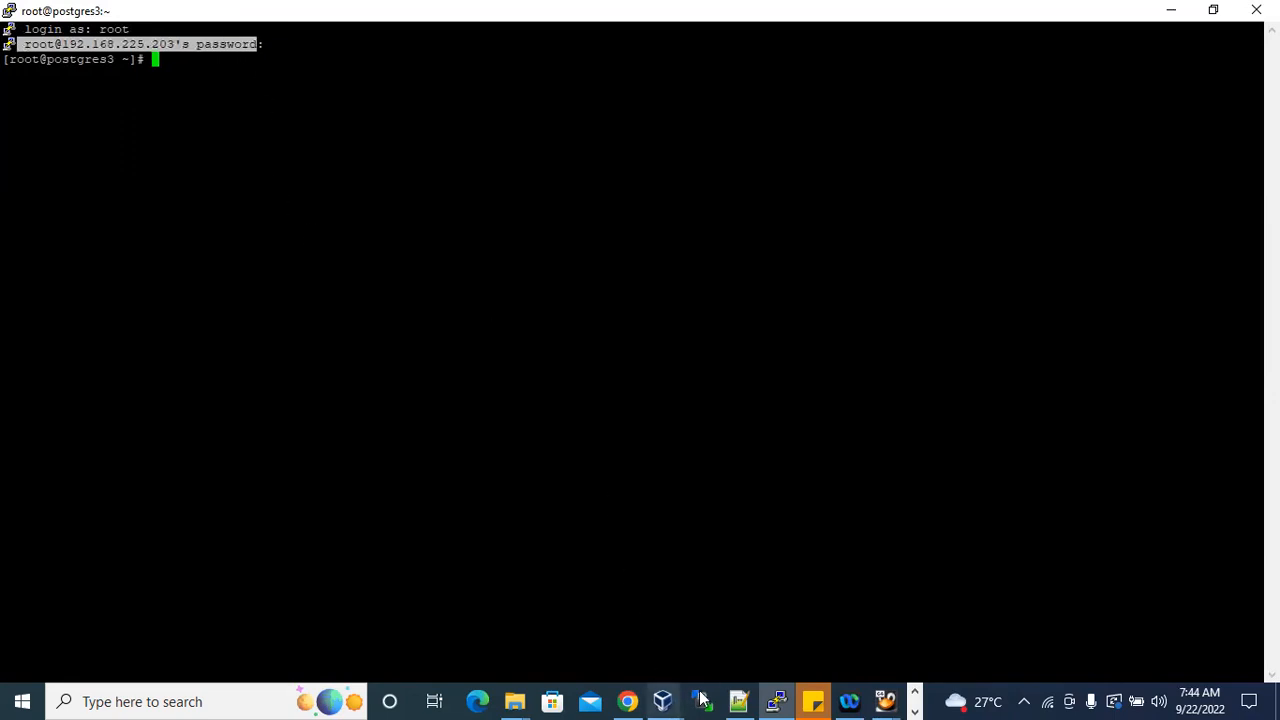
left_click(738, 701)
left_click(463, 489)
key("Return")
key("Return")
key("ctrl+v")
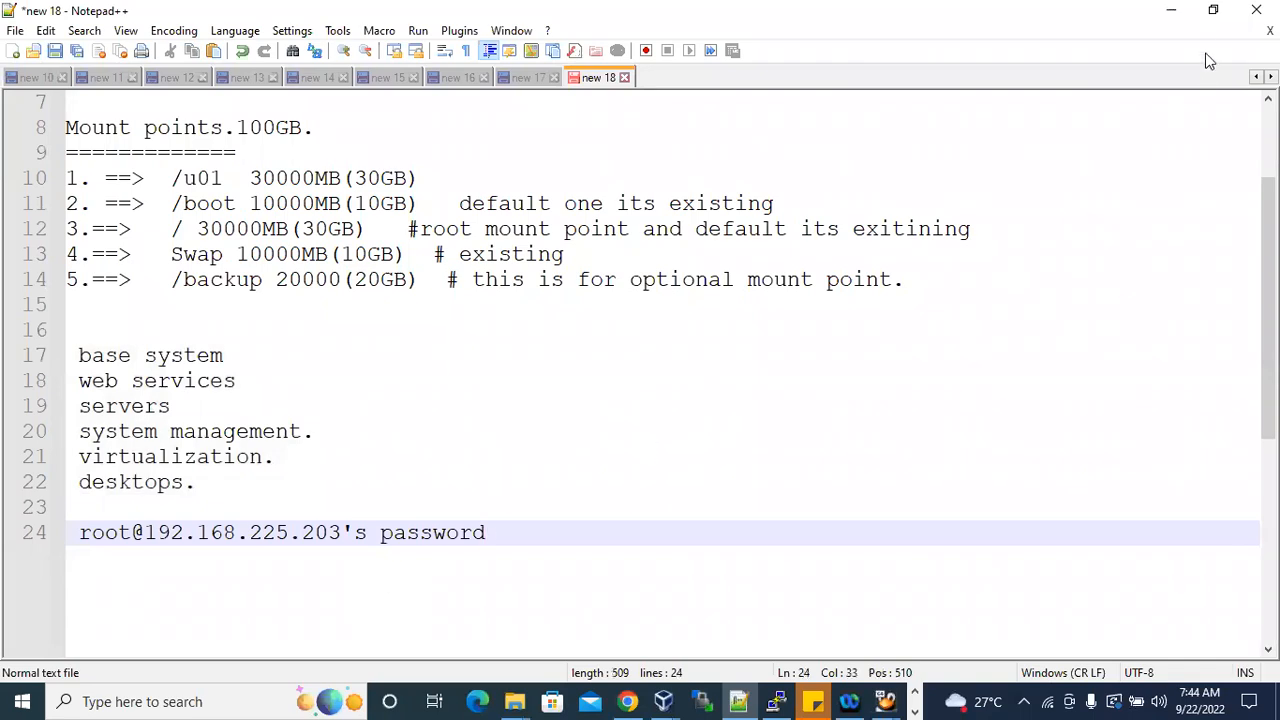
left_click(1171, 10)
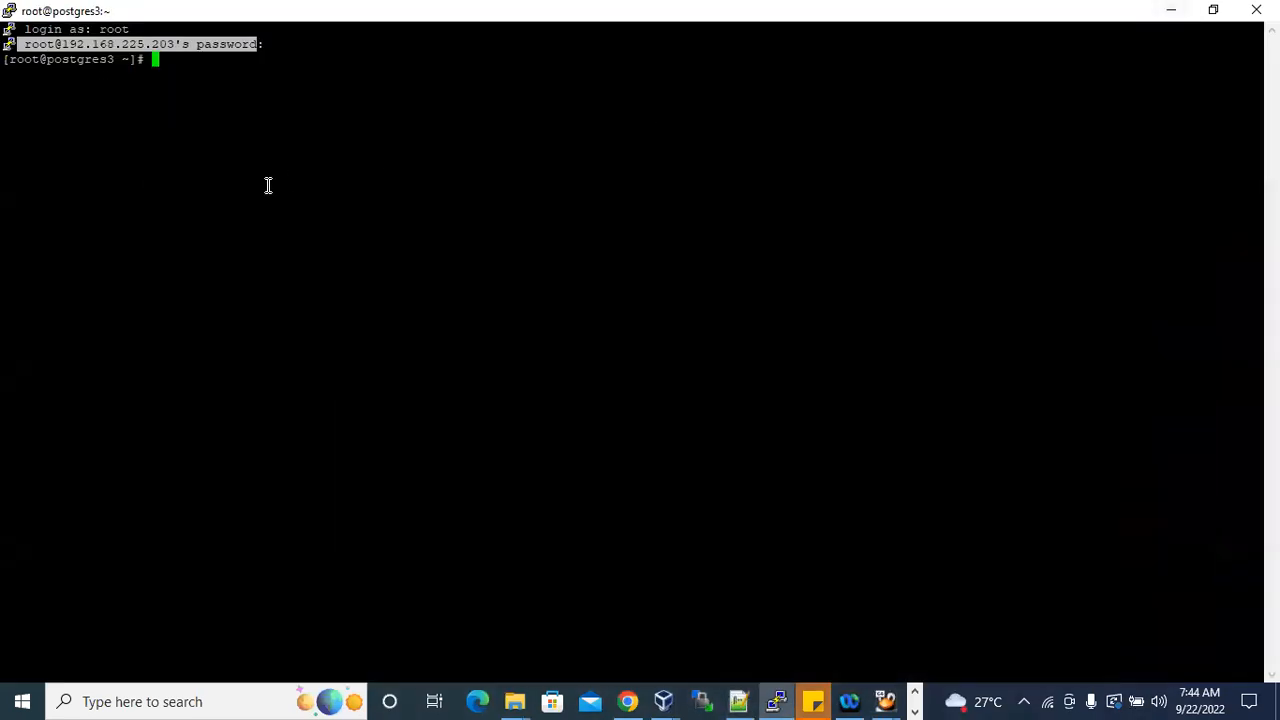
Copy the word "password" from the terminal's login line and paste it four times at the shell prompt.
left_click(230, 90)
left_click_drag(188, 44, 258, 44)
right_click(297, 103)
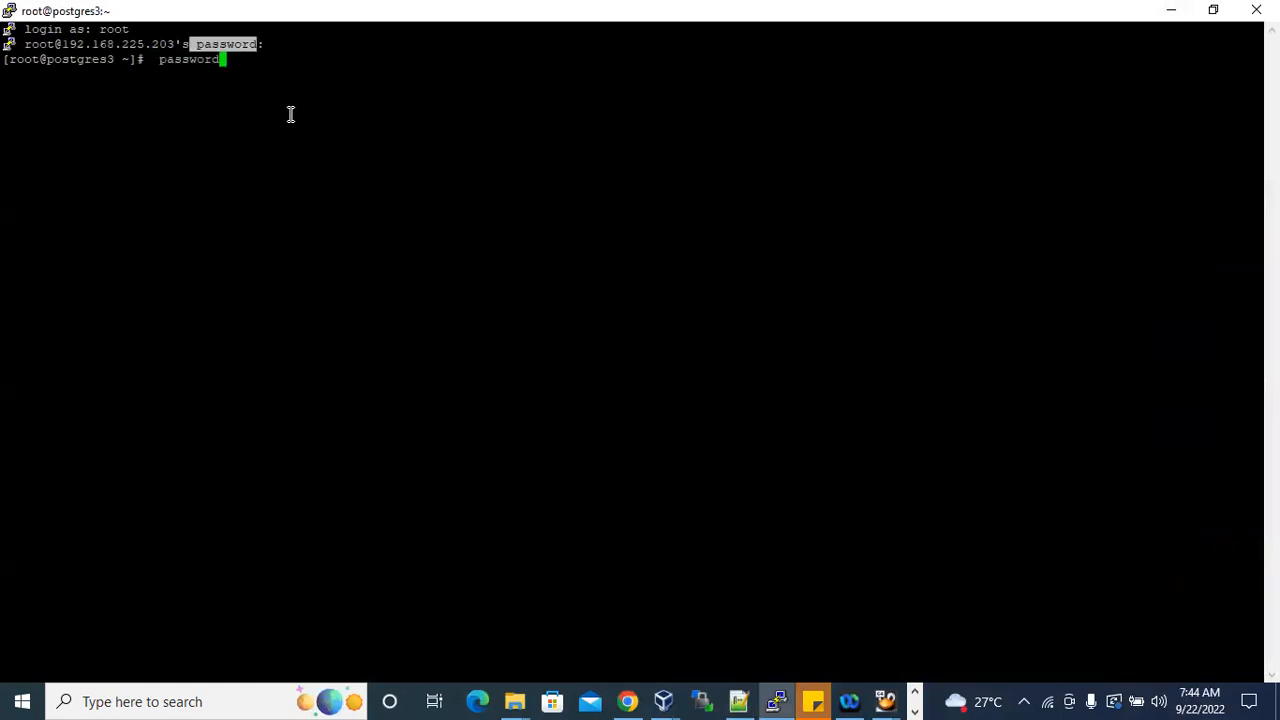
right_click(290, 114)
right_click(290, 114)
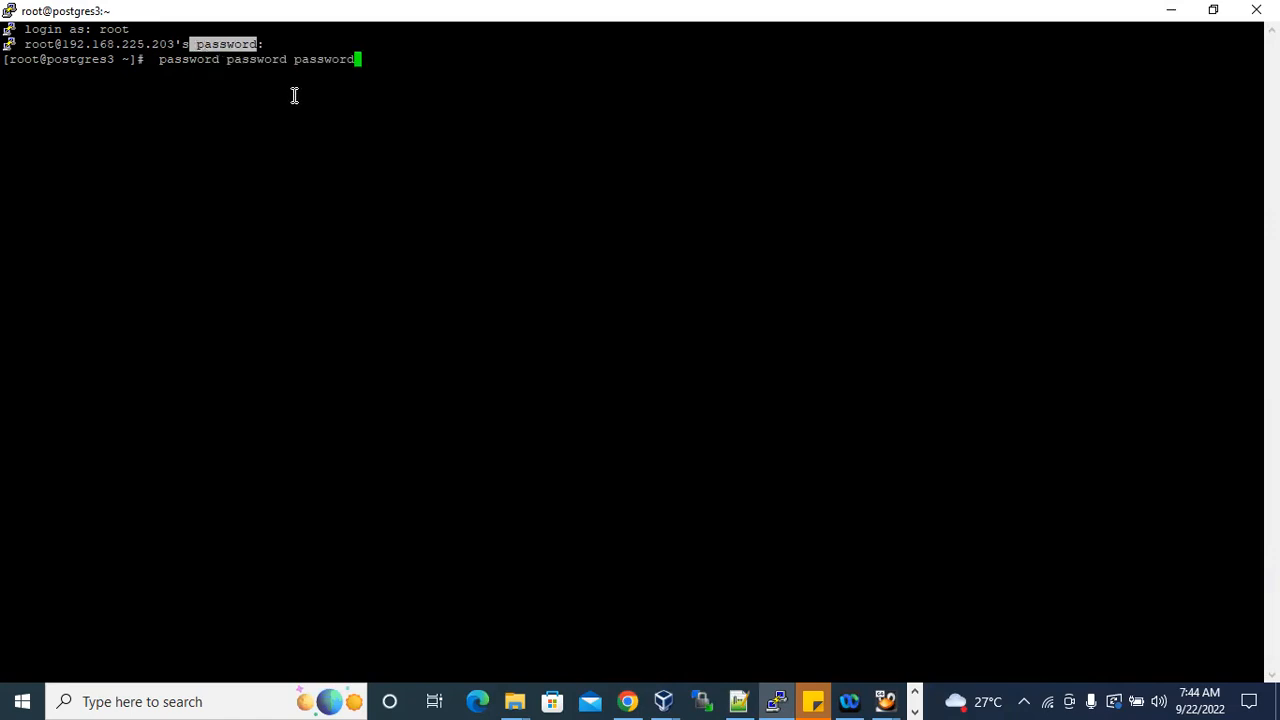
right_click(319, 178)
Show the desktop, return to the PuTTY session, submit the pasted text and add three empty prompt lines.
key("super+d")
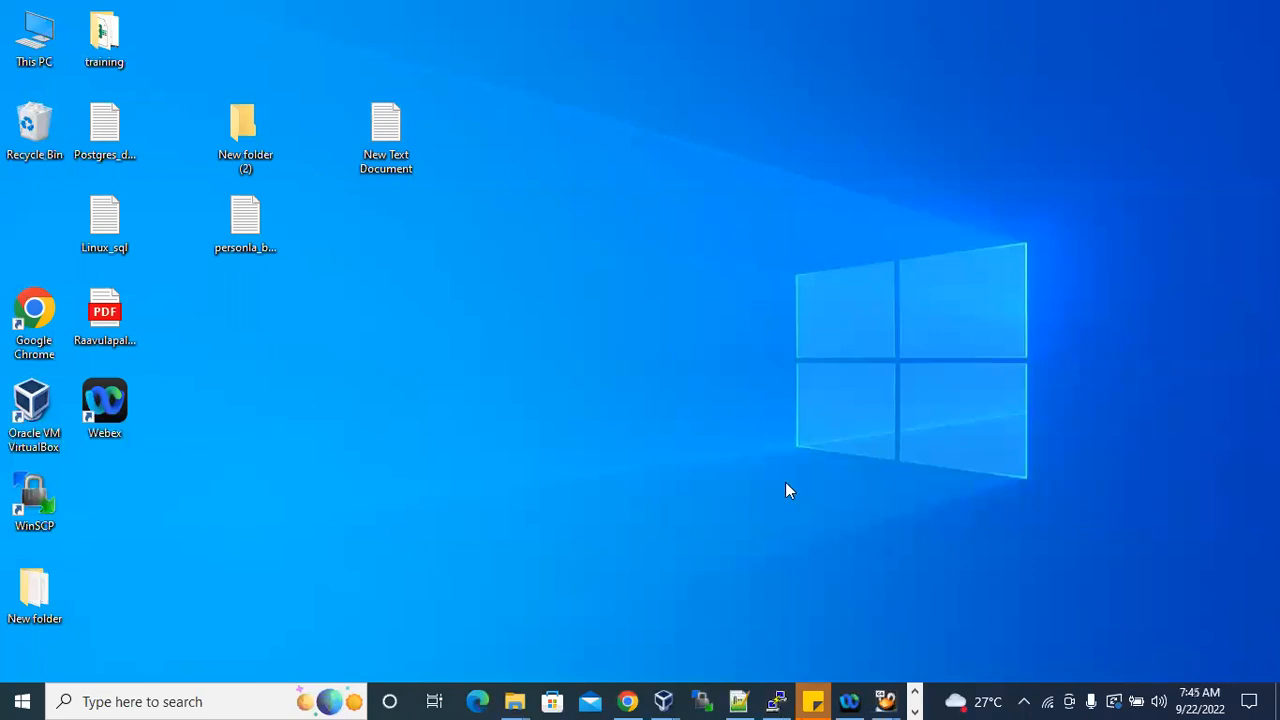
left_click(776, 701)
left_click(527, 221)
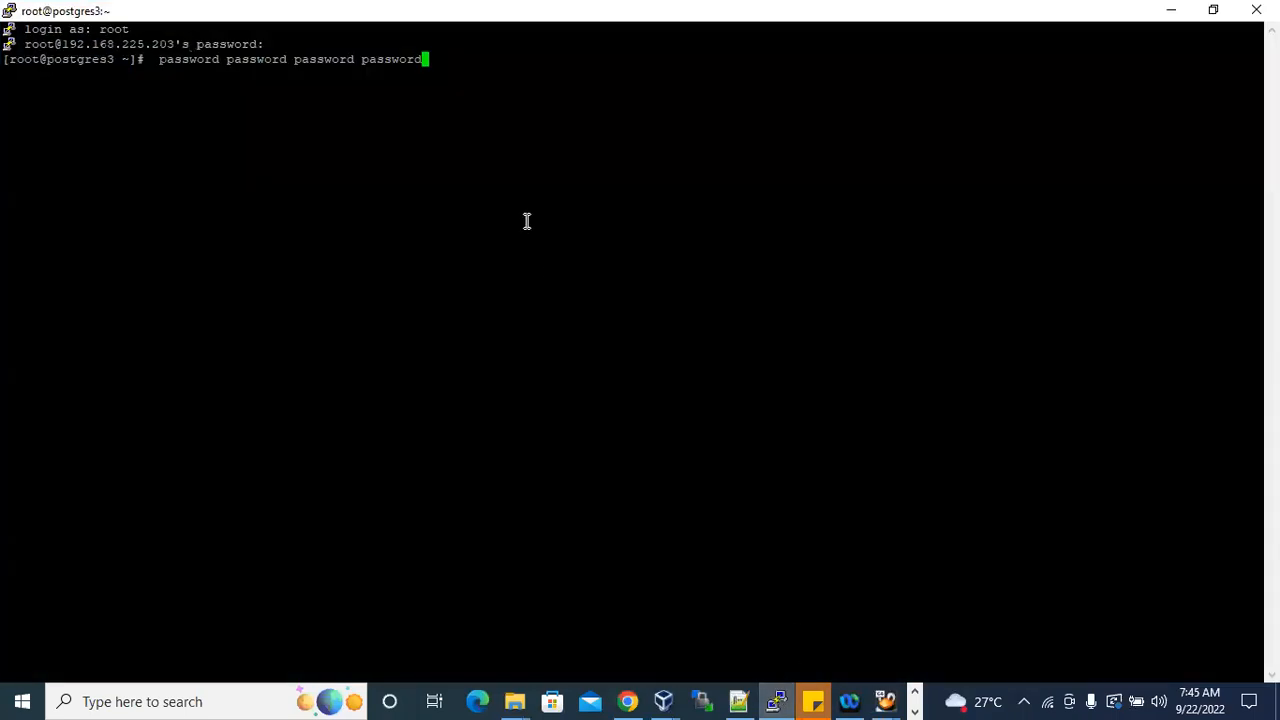
key("Return")
key("Return")
key("Return")
key("Return")
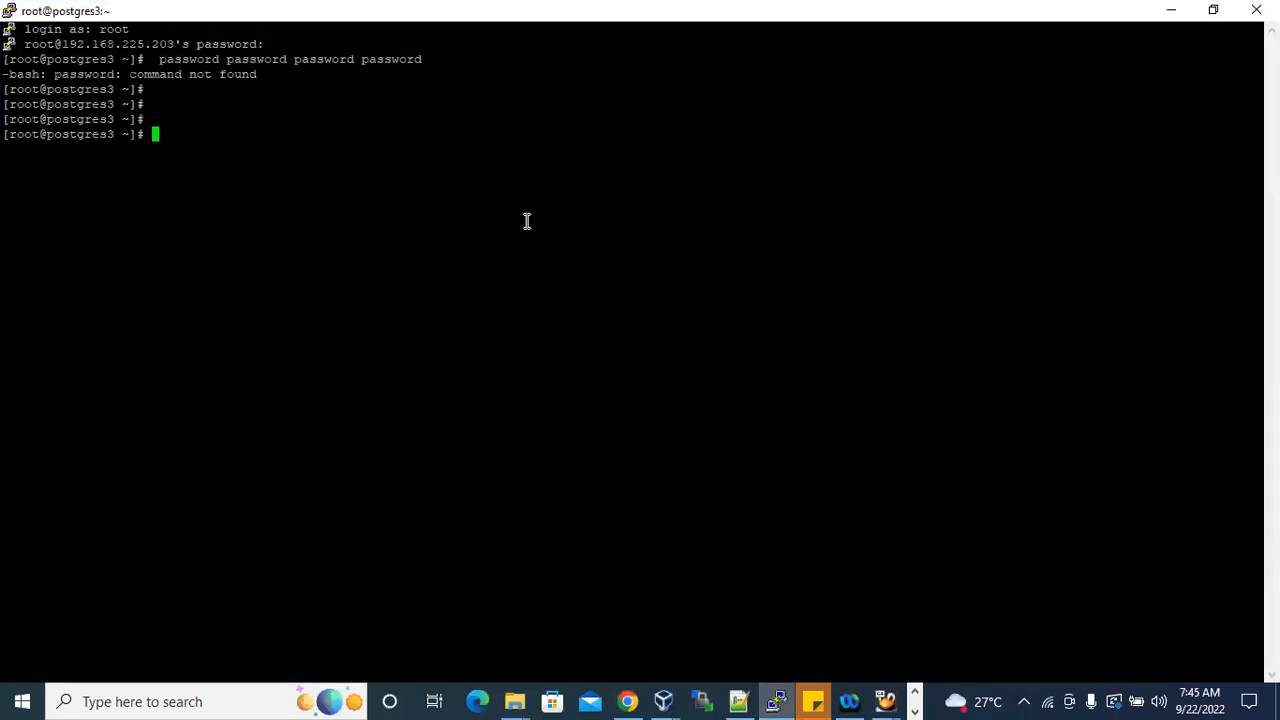
Copy the "[root@postgres3 ~]#" prompt from the terminal into the Notepad++ notes, one blank line below the last entry.
left_click_drag(5, 104, 144, 104)
key("ctrl+c")
left_click(739, 701)
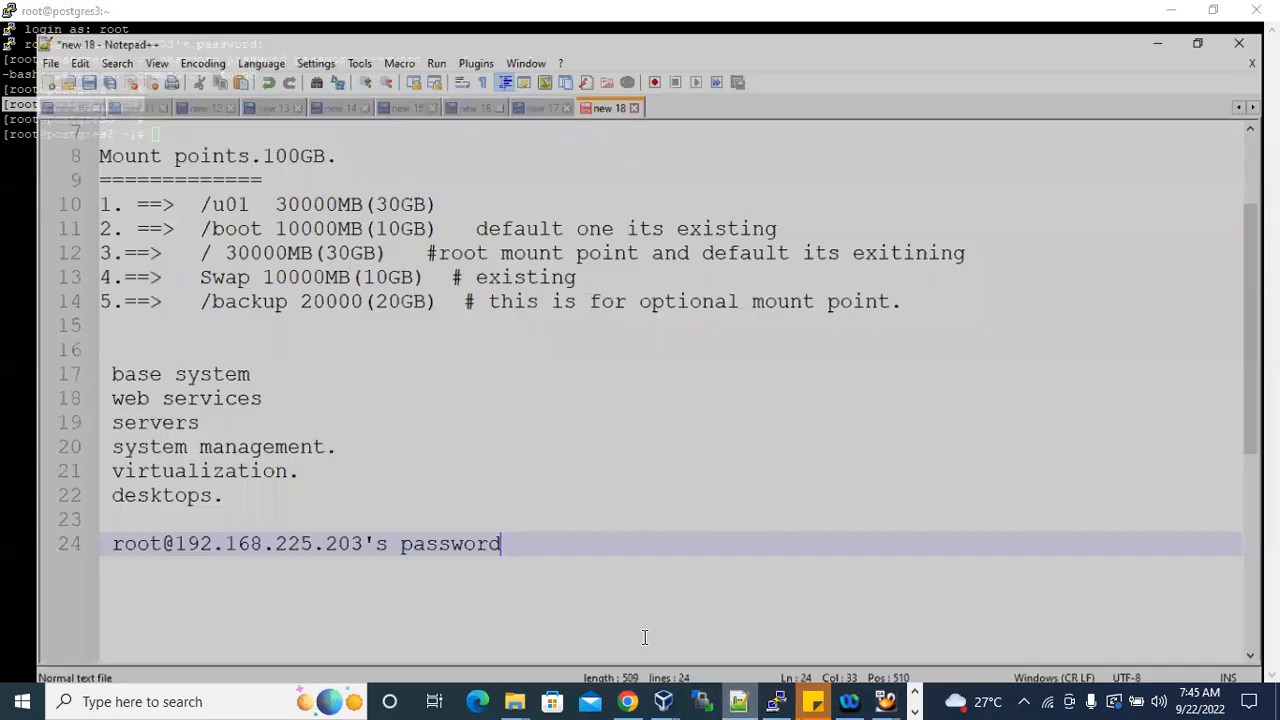
key("Return")
key("Return")
key("ctrl+v")
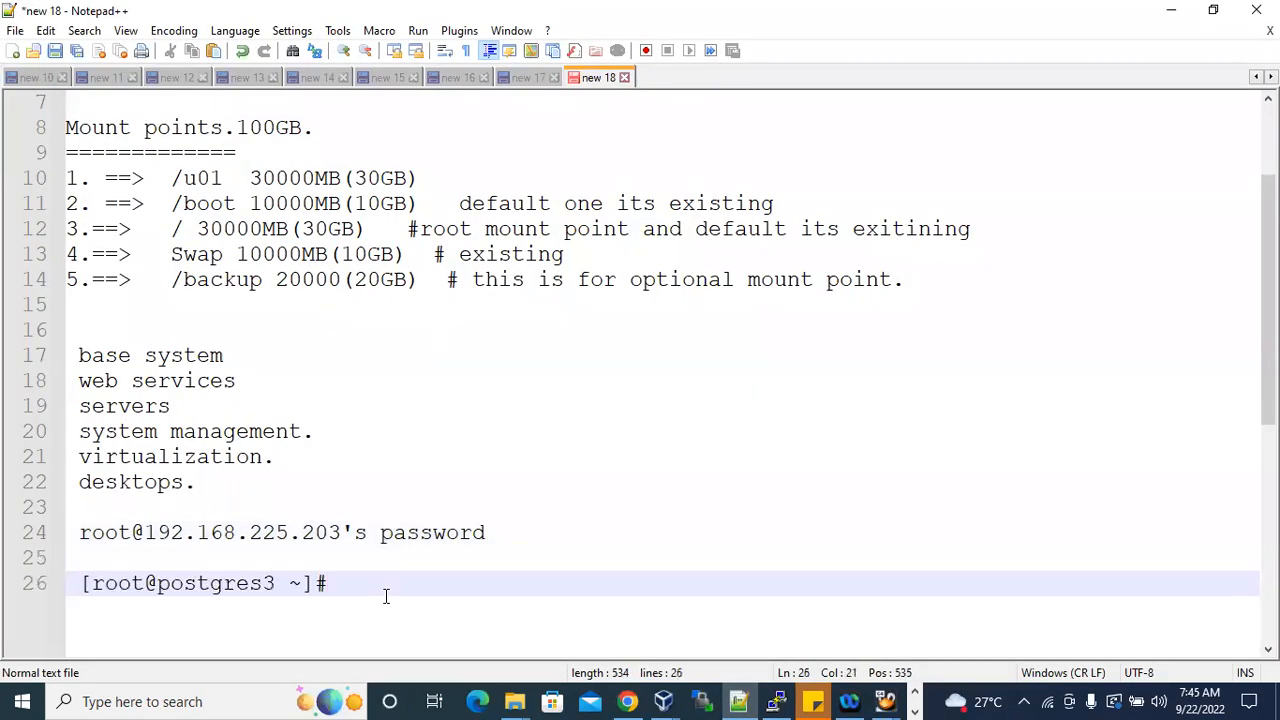
Highlight the parts of the pasted prompt in the notes and replace its # symbol with $.
left_click_drag(147, 583, 86, 583)
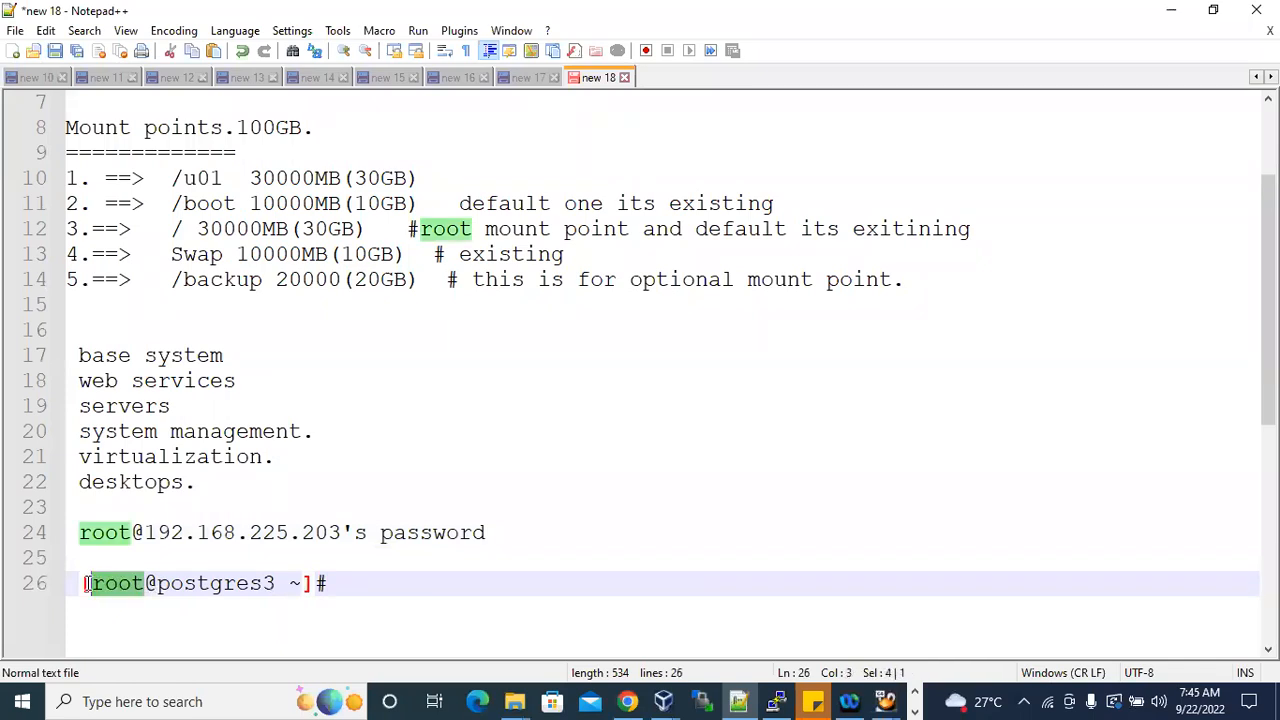
left_click_drag(158, 585, 327, 583)
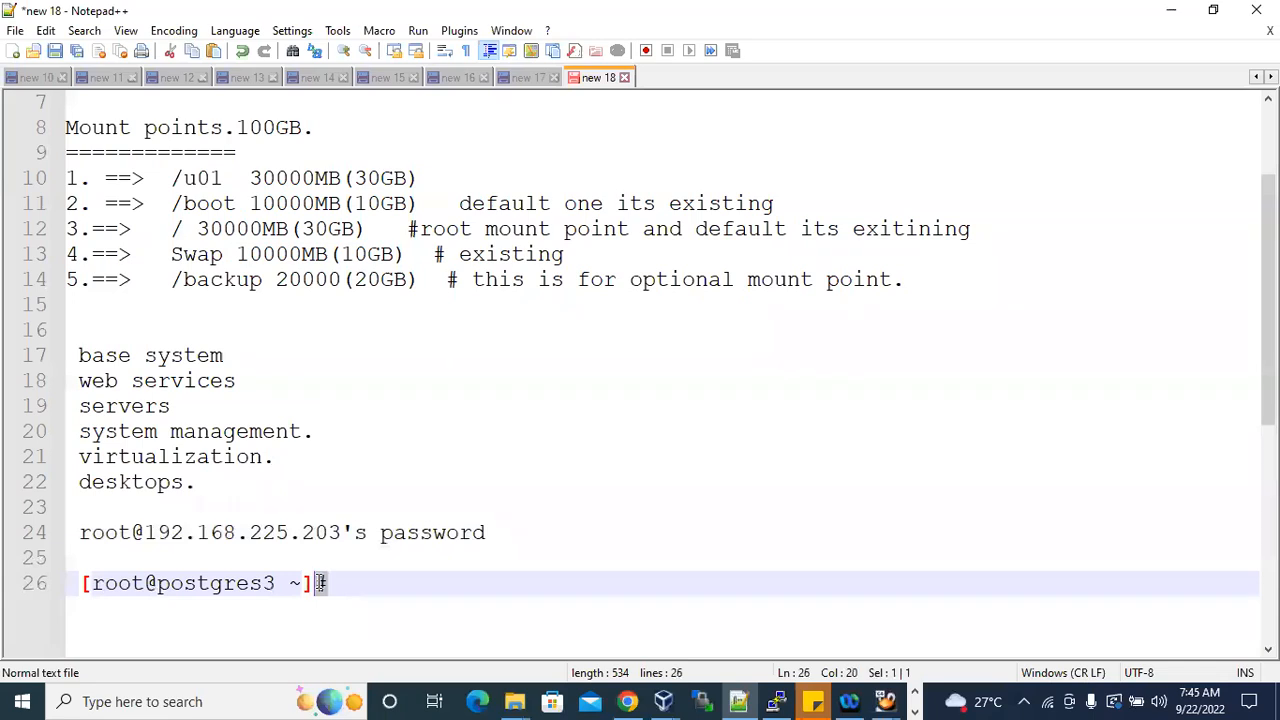
left_click(340, 581)
left_click_drag(327, 583, 320, 584)
left_click(320, 584)
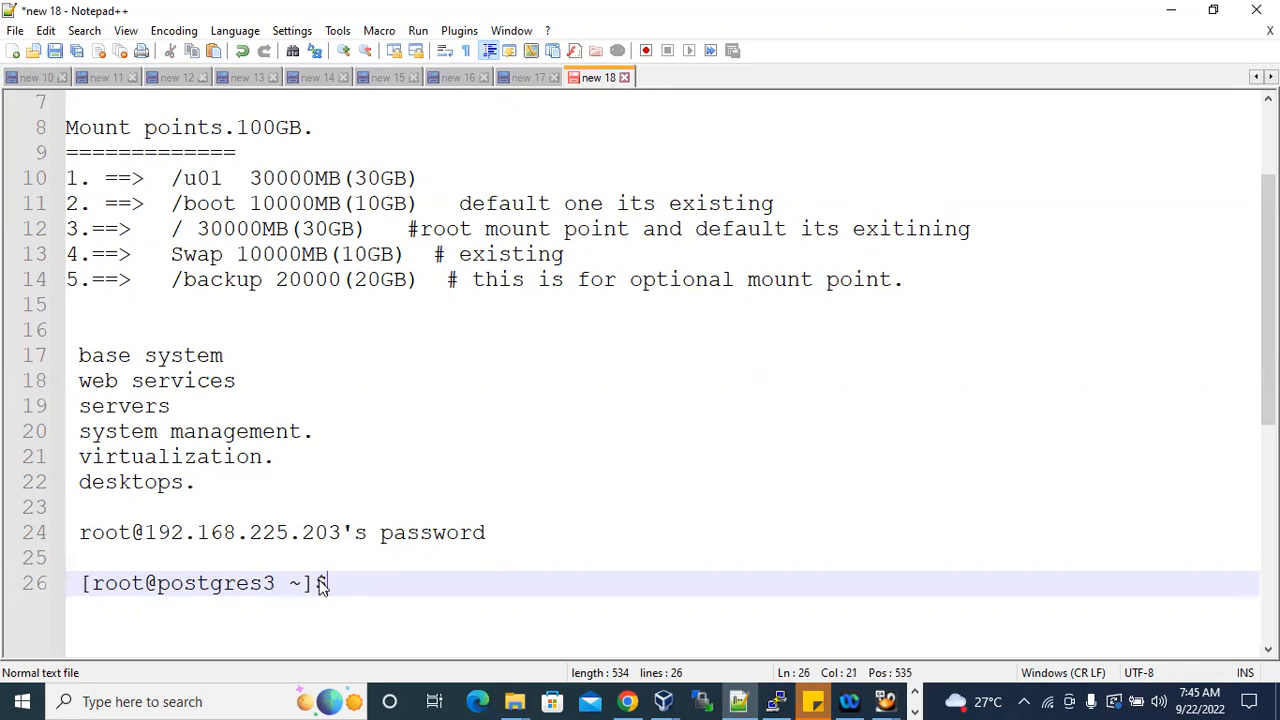
Highlight the prompt in the notes, switch to the PuTTY session and highlight the matching "[root@postgres3 ~]#" line for comparison.
left_click_drag(83, 583, 316, 583)
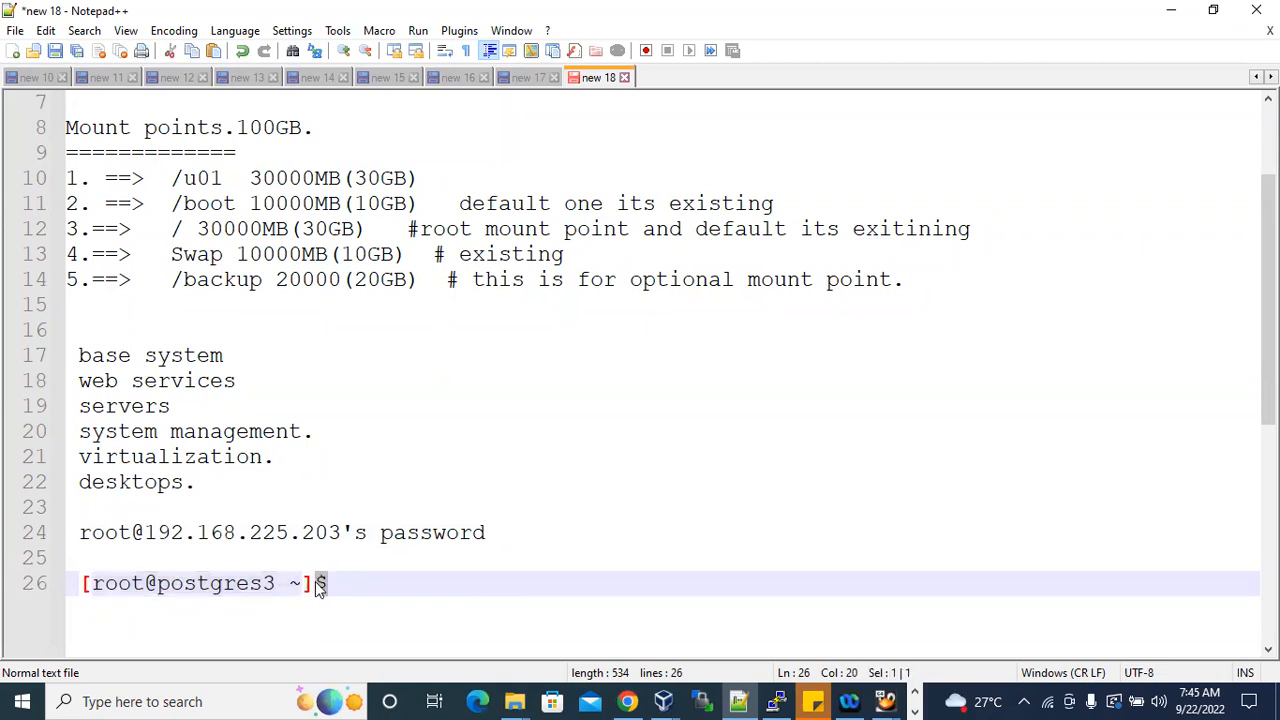
left_click(776, 701)
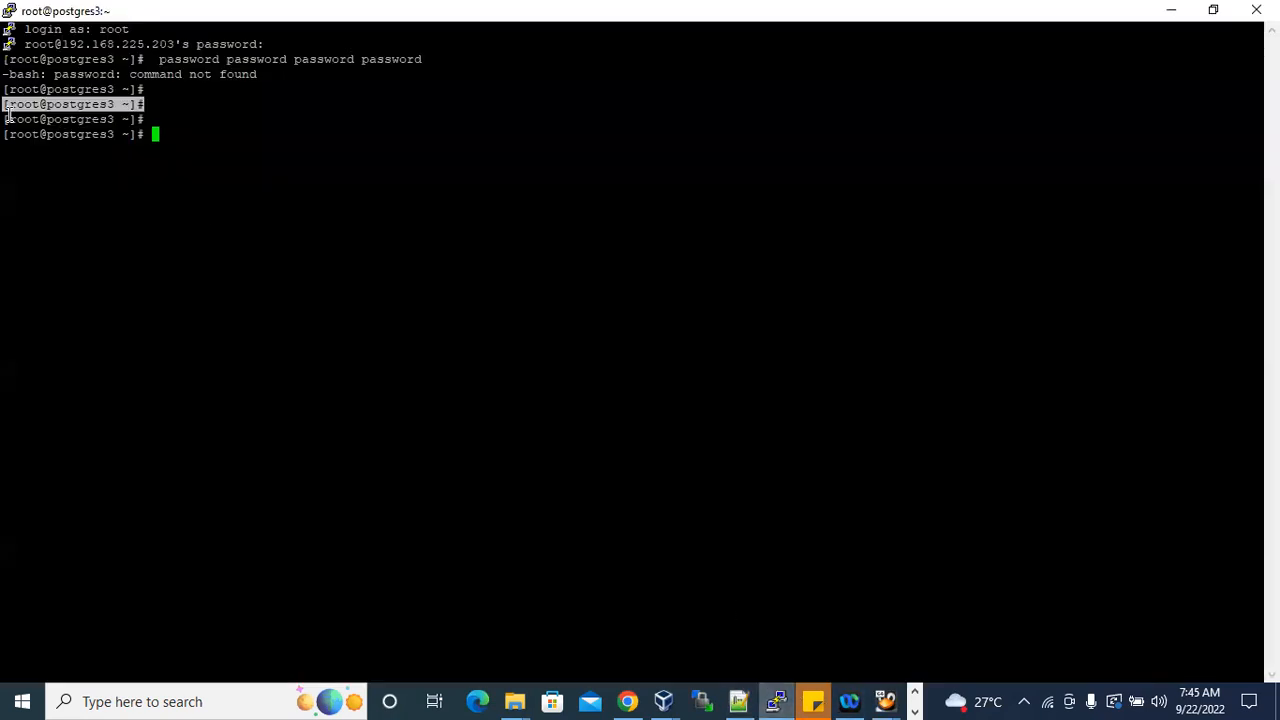
left_click_drag(5, 119, 145, 121)
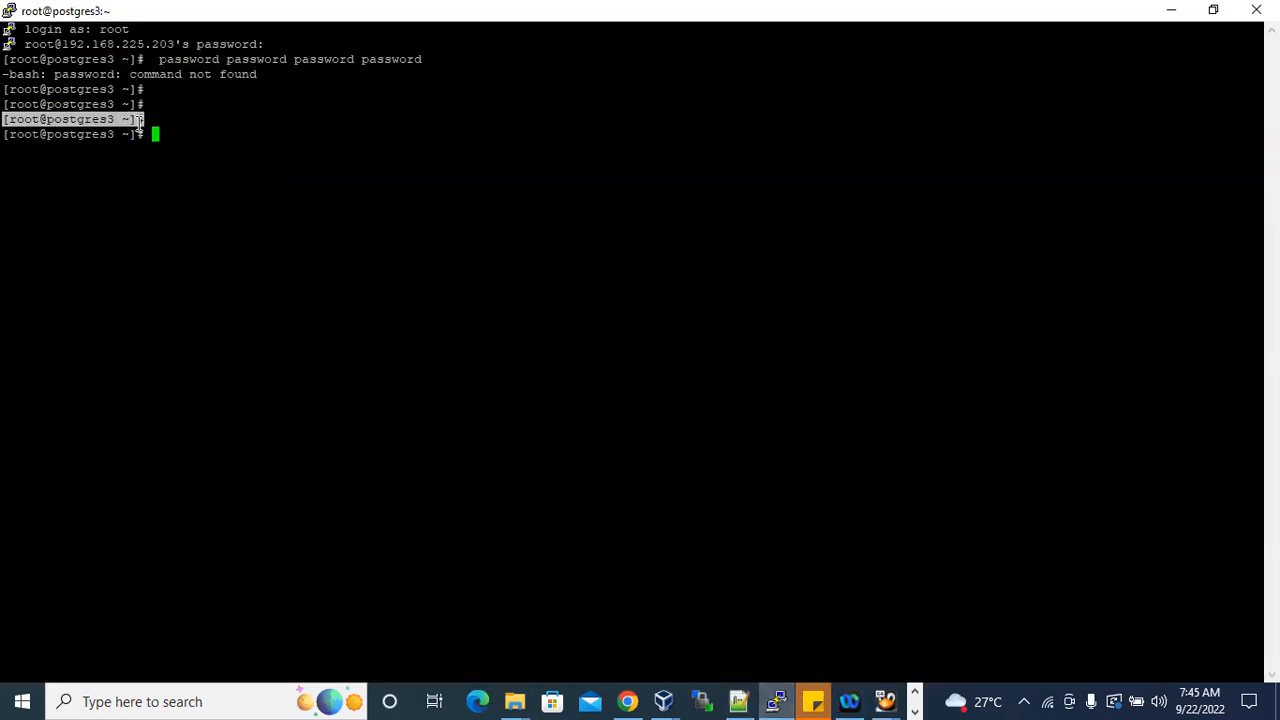
left_click(142, 174)
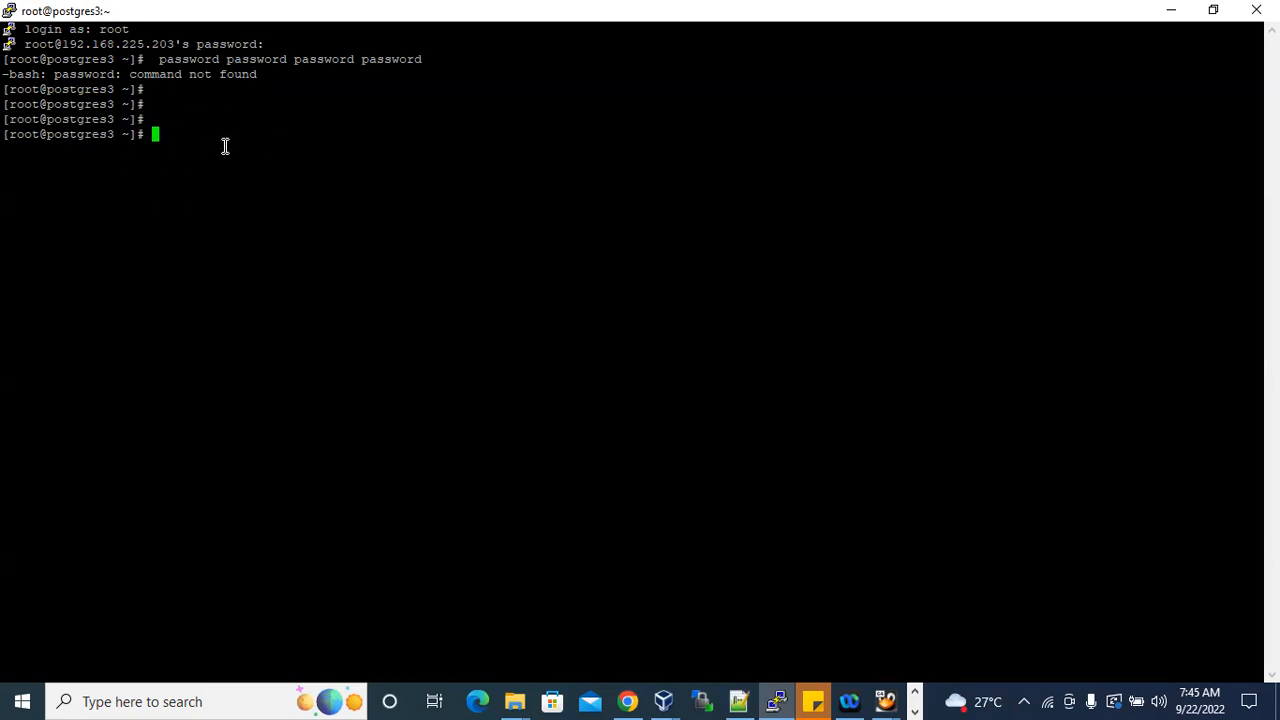
Switch to the postgres3 virtual machine, replace its open terminal with a fresh one and dismiss the security updates notification.
left_click(885, 700)
left_click(860, 655)
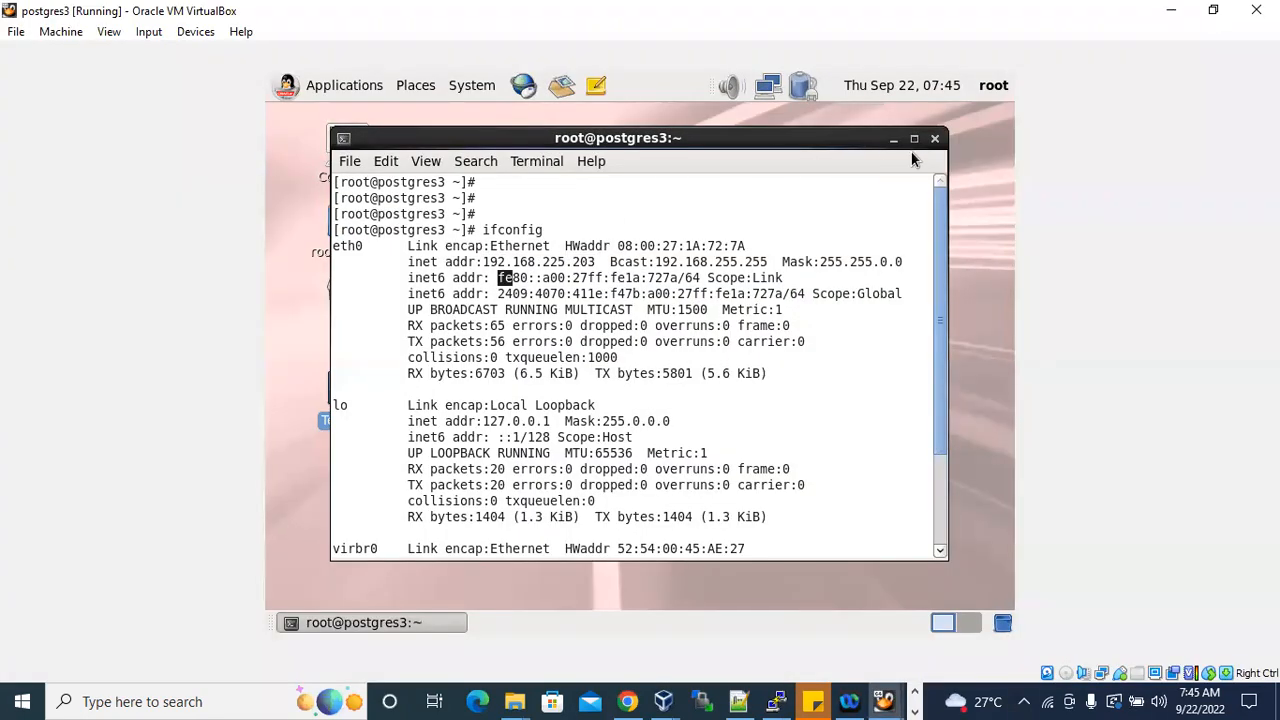
left_click(933, 141)
double_click(347, 390)
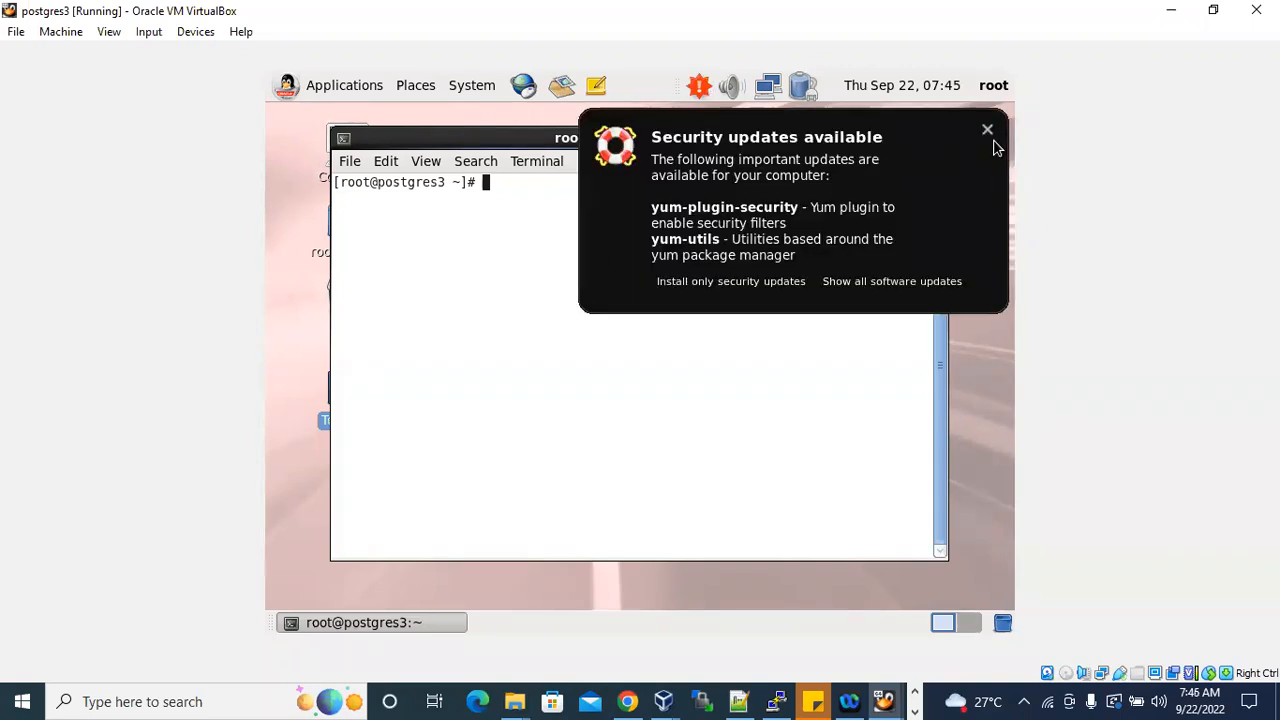
left_click(988, 131)
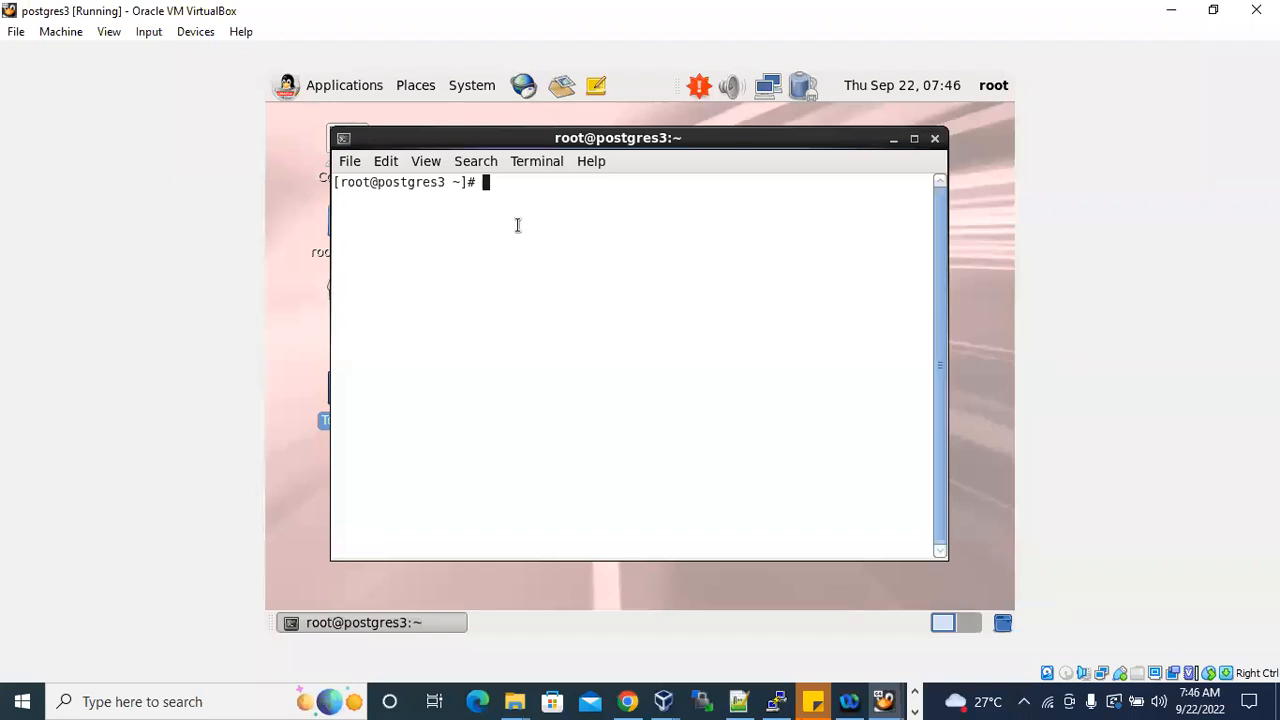
Return to the PuTTY session and set its terminal font to Courier New Regular, size 14.
left_click(776, 700)
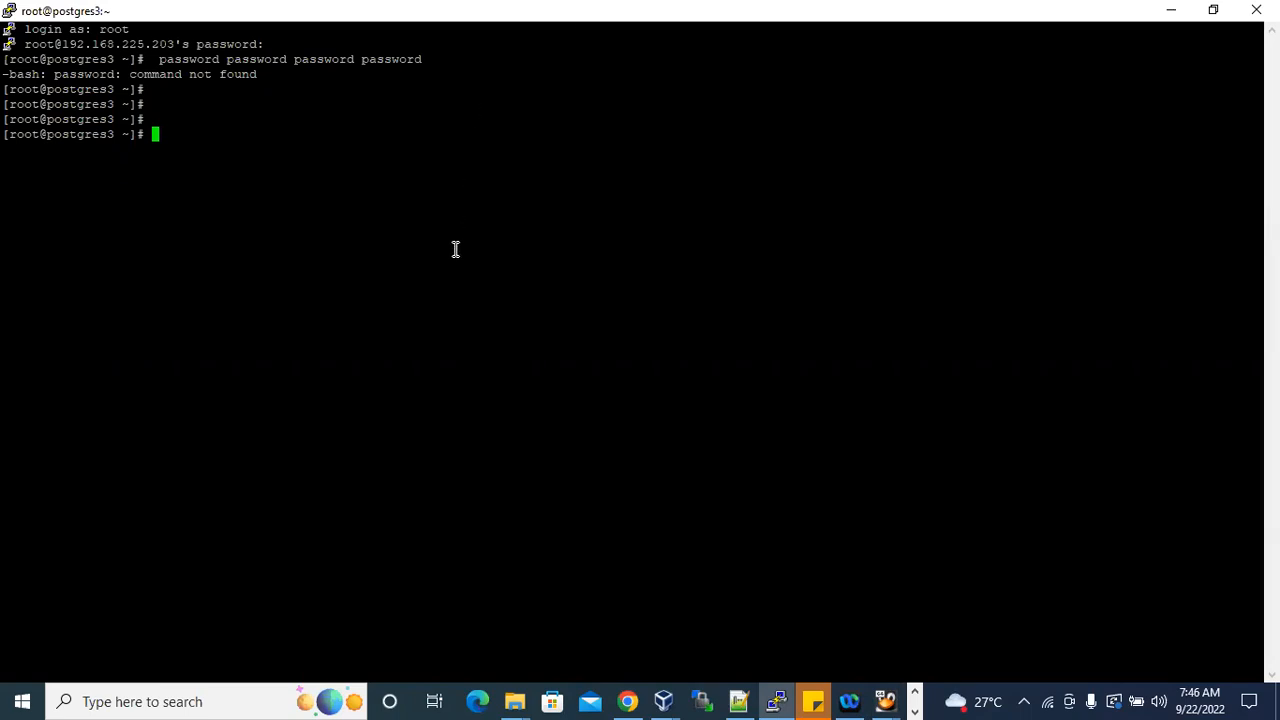
right_click(254, 12)
left_click_drag(40, 59, 354, 60)
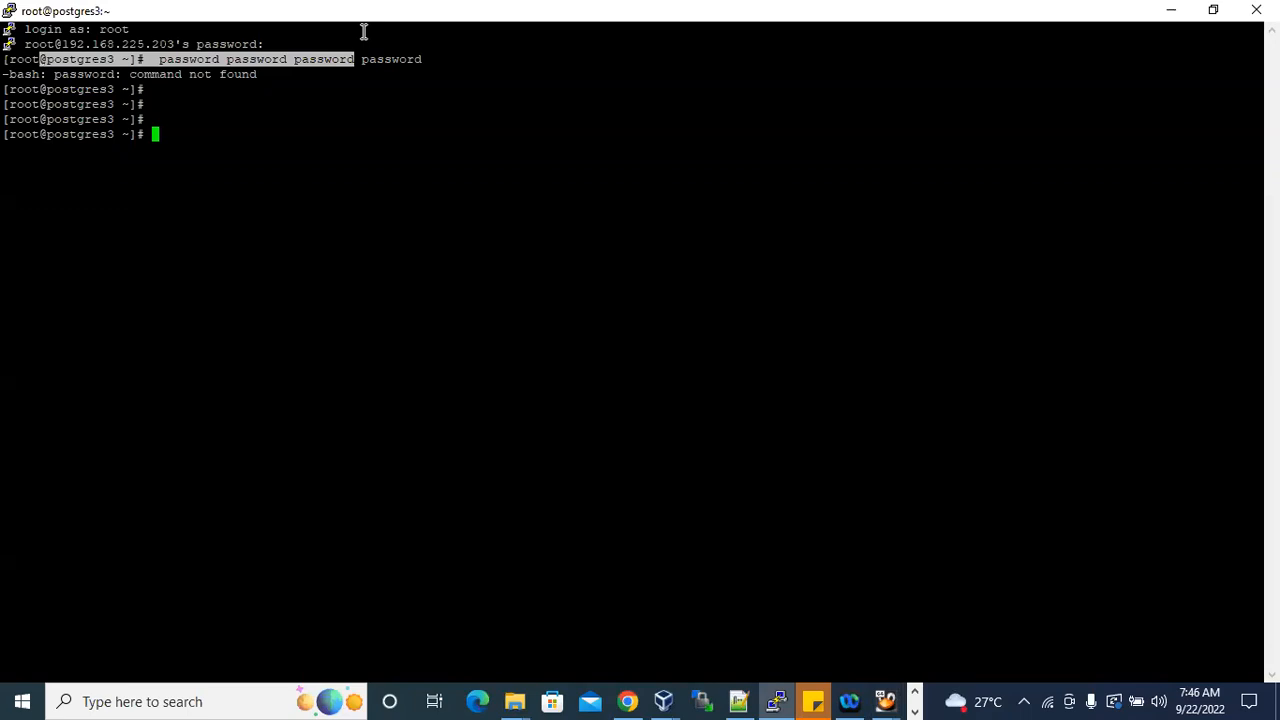
right_click(381, 12)
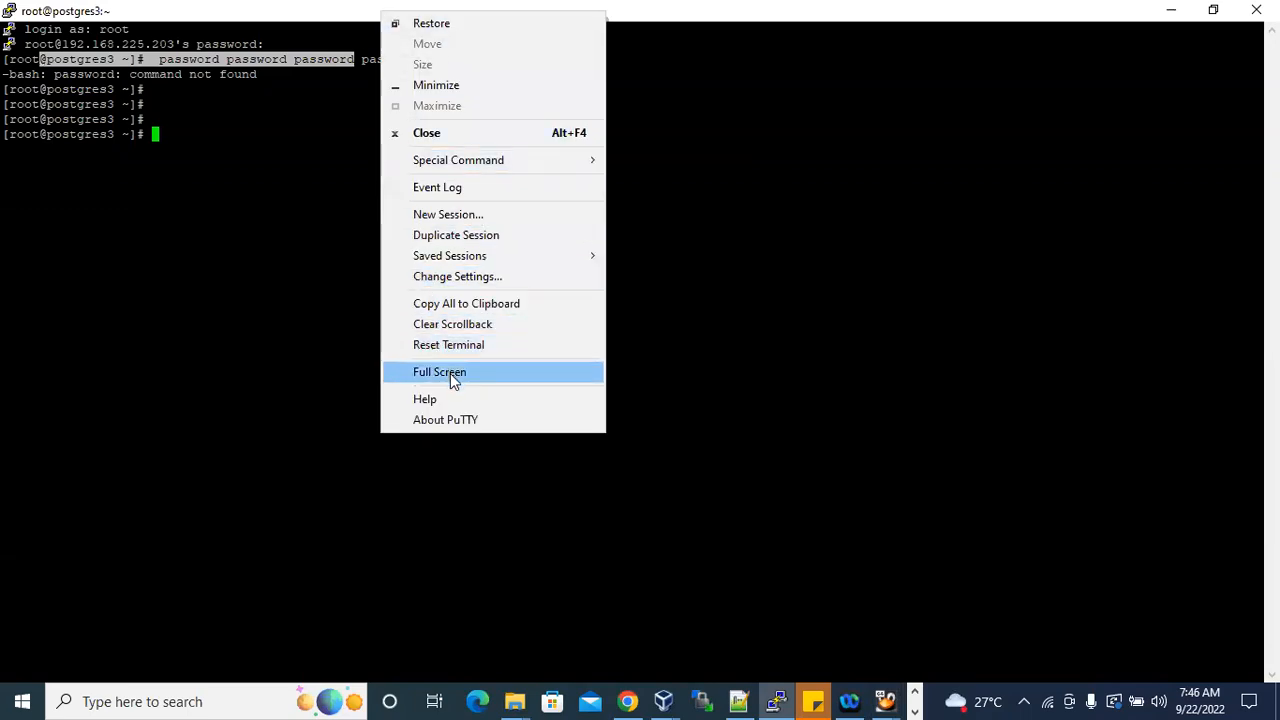
left_click(479, 278)
left_click(502, 312)
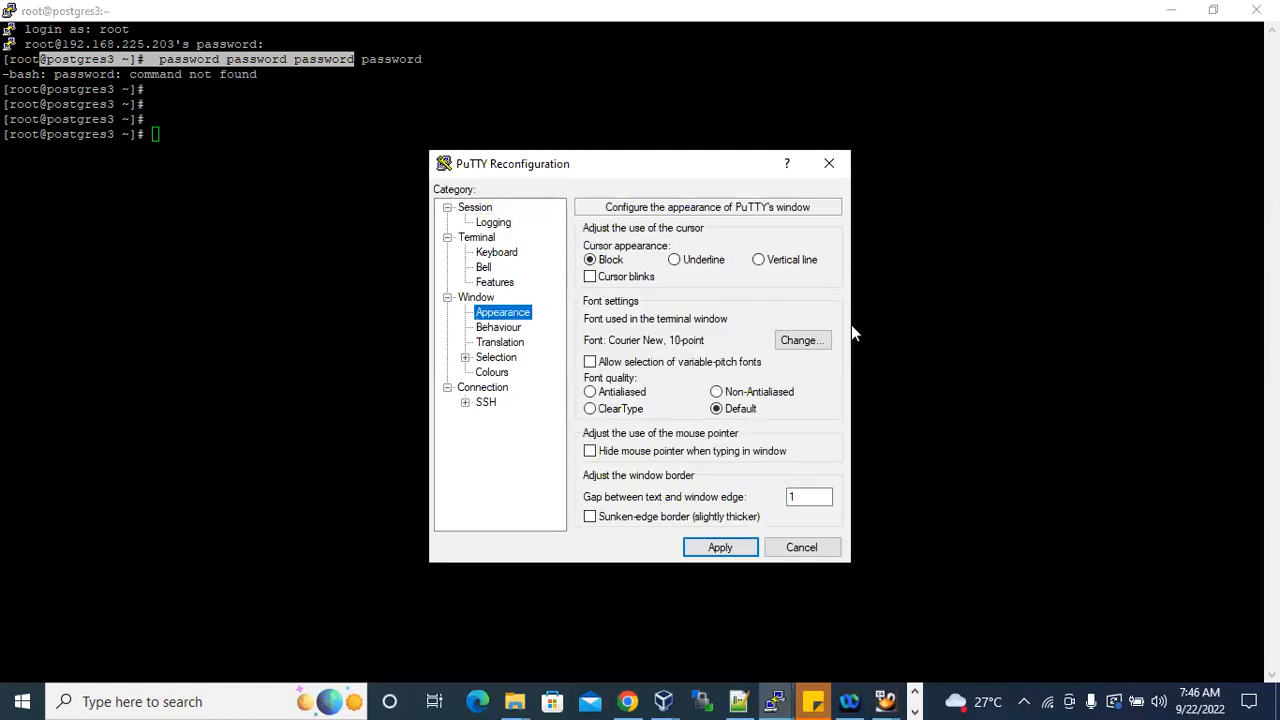
left_click(812, 340)
left_click(795, 360)
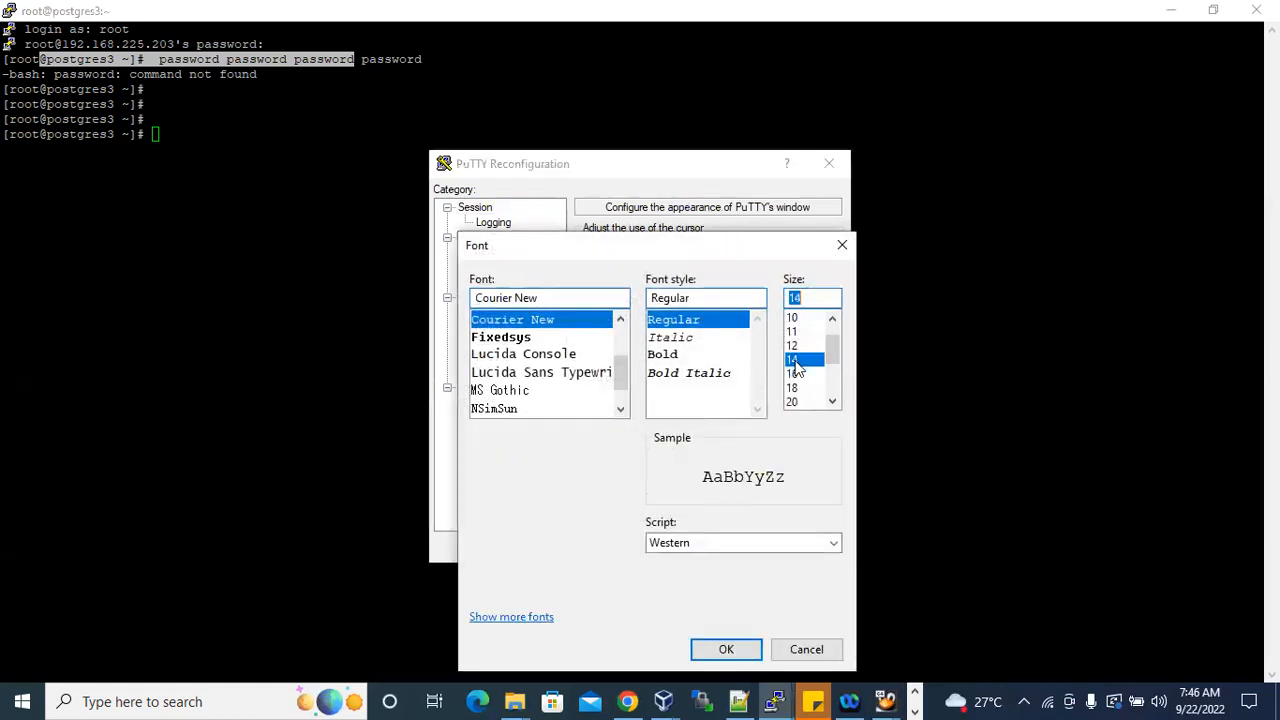
left_click(726, 649)
left_click(724, 547)
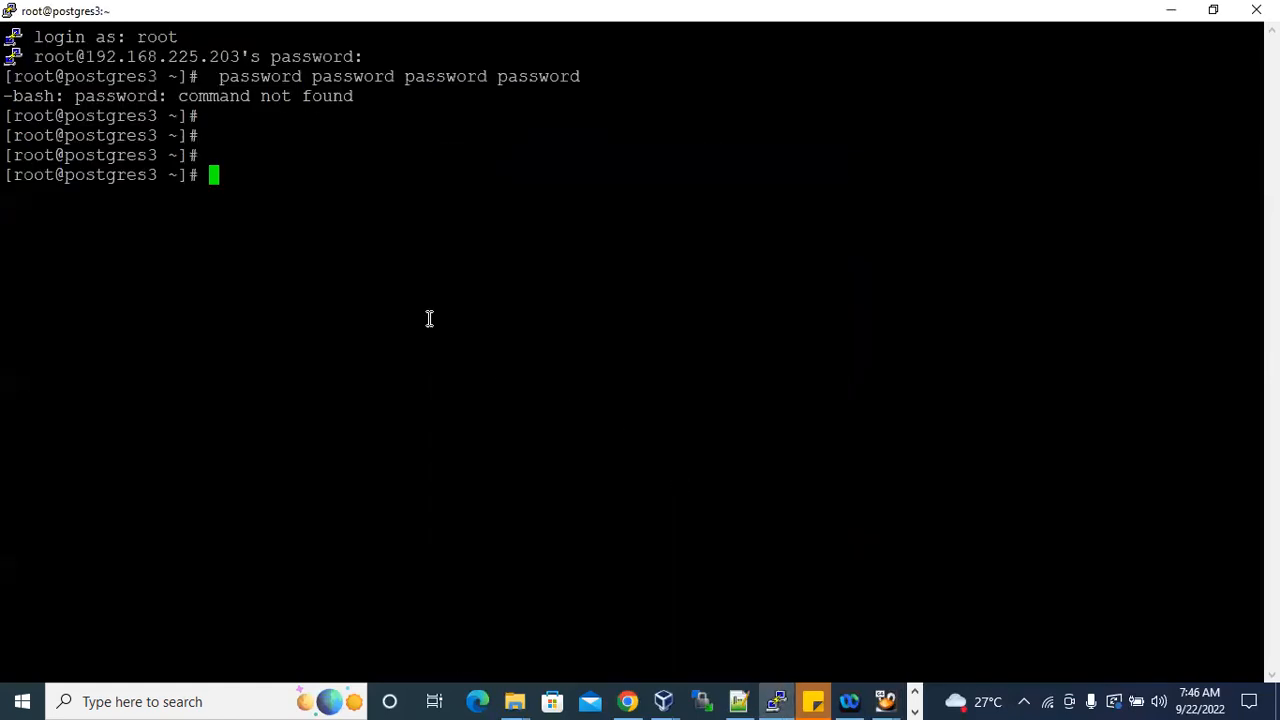
Highlight the empty "[root@postgres3 ~]#" prompt lines in the PuTTY terminal to point out the prompt.
left_click_drag(8, 135, 198, 135)
left_click(431, 176)
left_click_drag(8, 115, 195, 116)
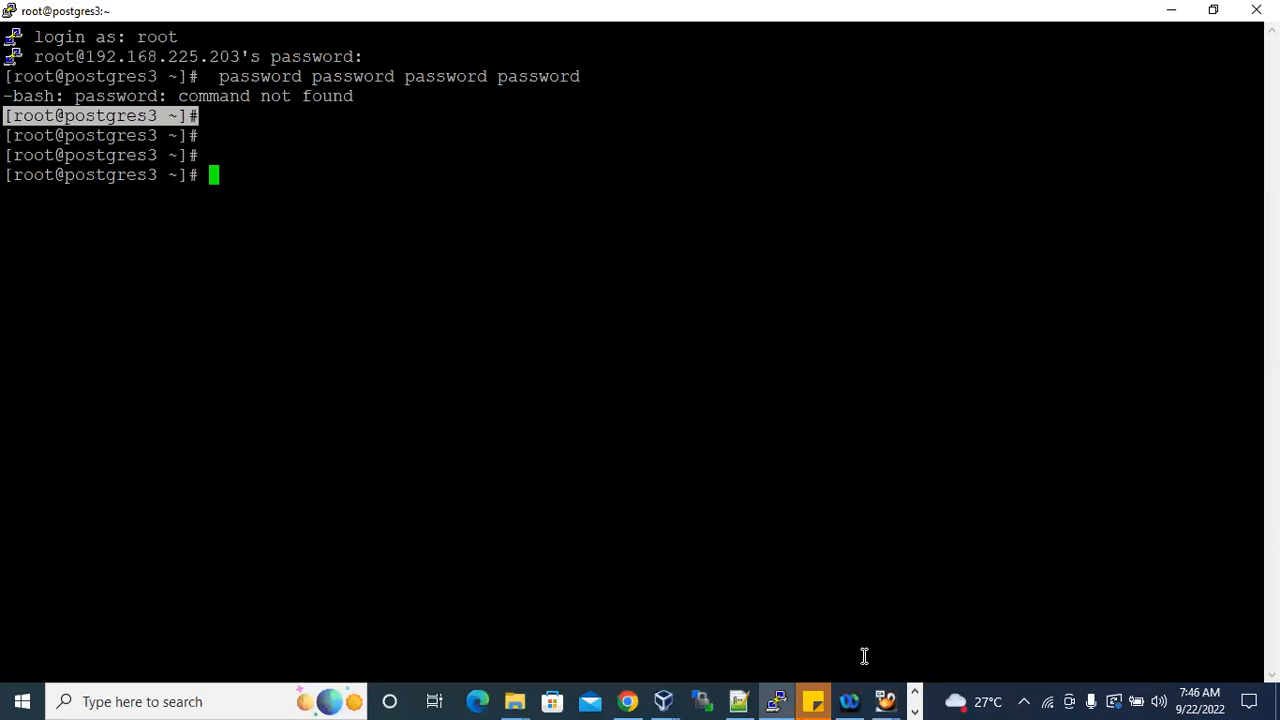
Bring up the postgres3 and postgres4 machines, check the Oracle Linux 6 installation progress on postgres4 and minimize its window.
left_click(884, 700)
left_click(815, 642)
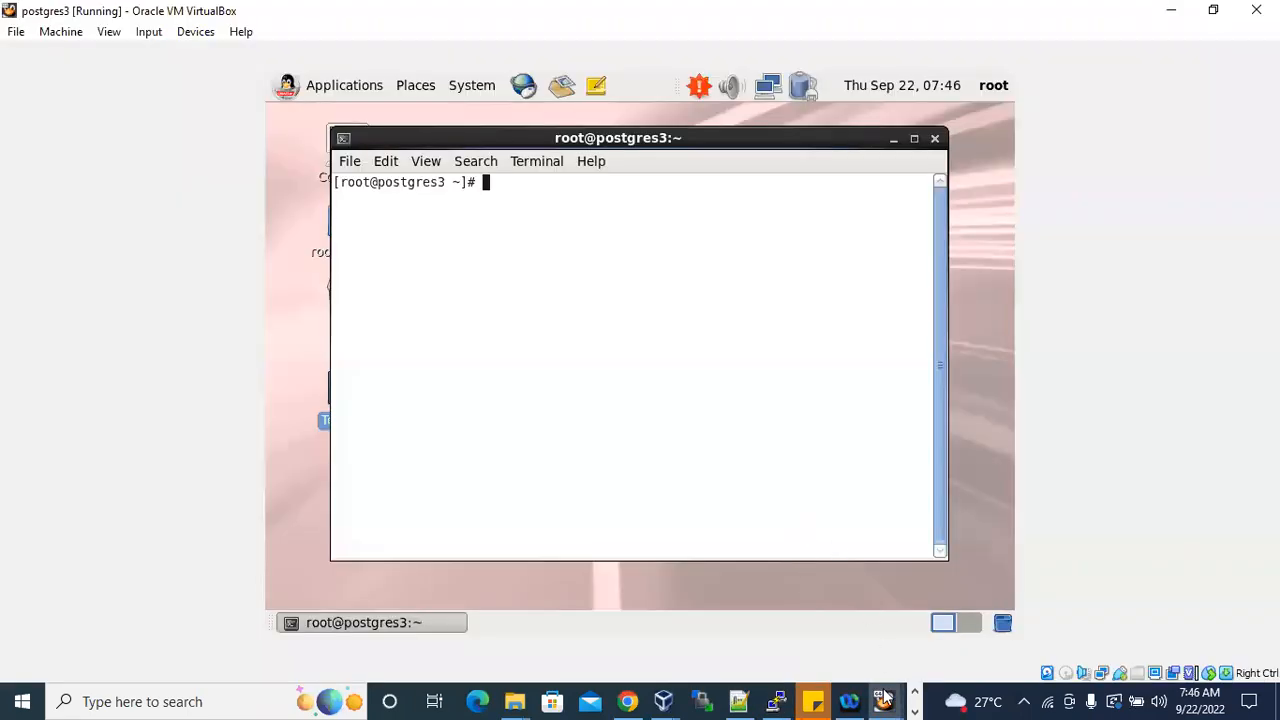
mouse_move(884, 700)
left_click(914, 650)
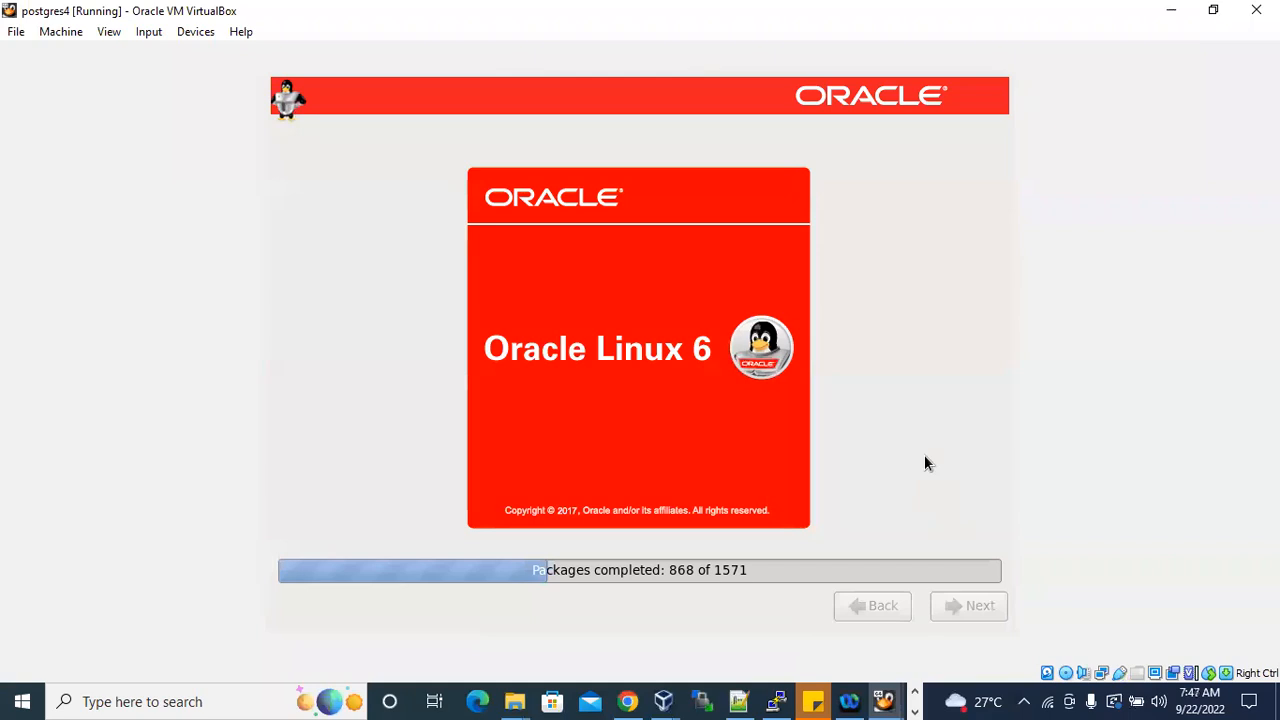
left_click(1171, 12)
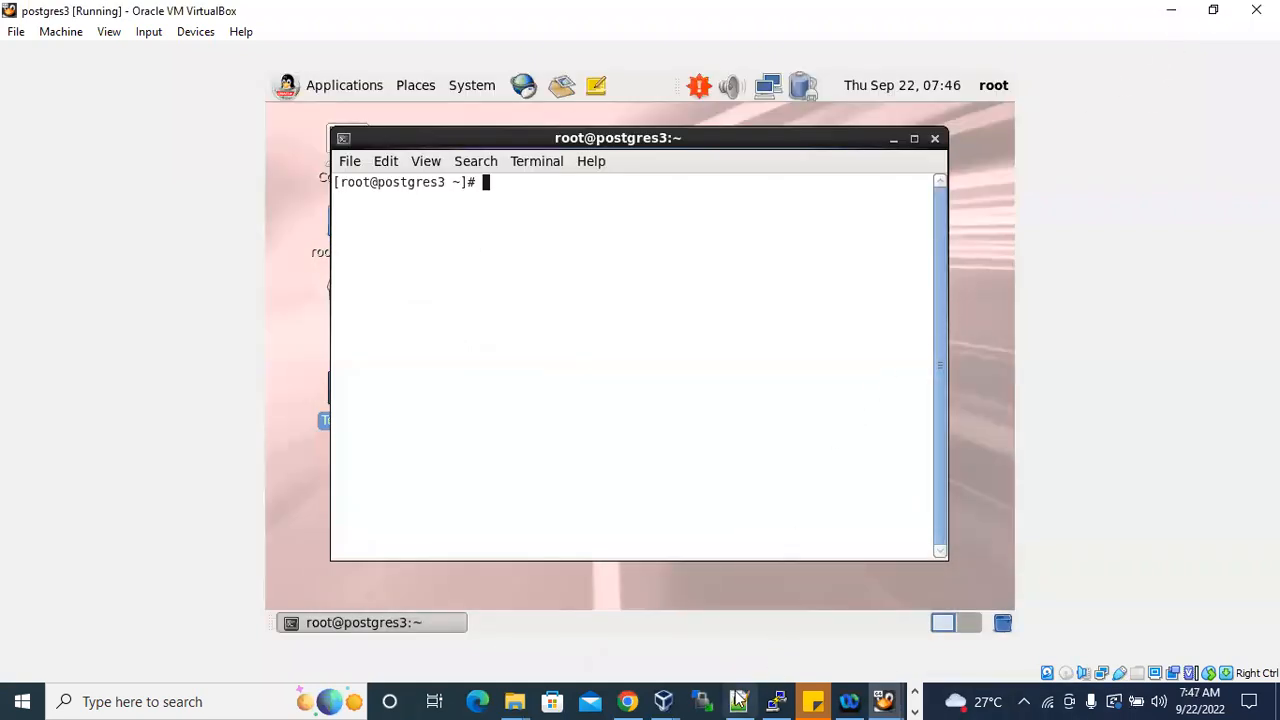
Return to the PuTTY session and add three more empty prompt lines.
left_click(778, 701)
left_click(620, 309)
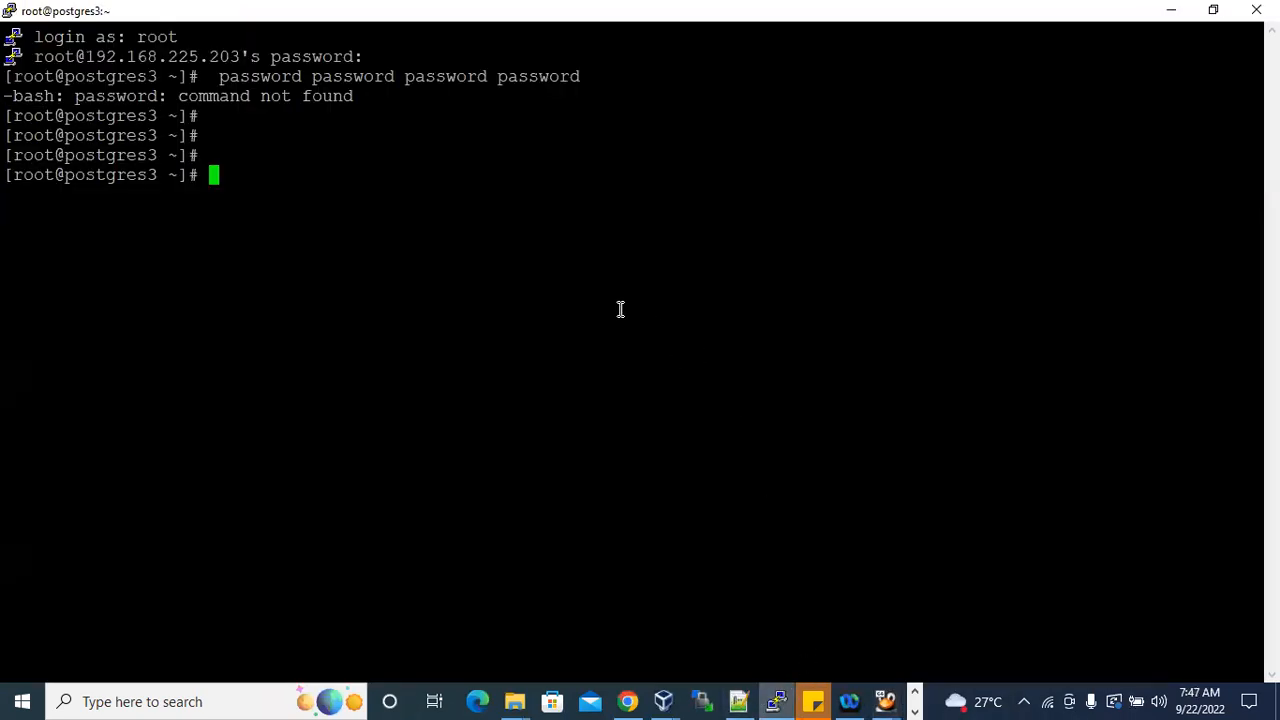
key("Return")
key("Return")
key("Return")
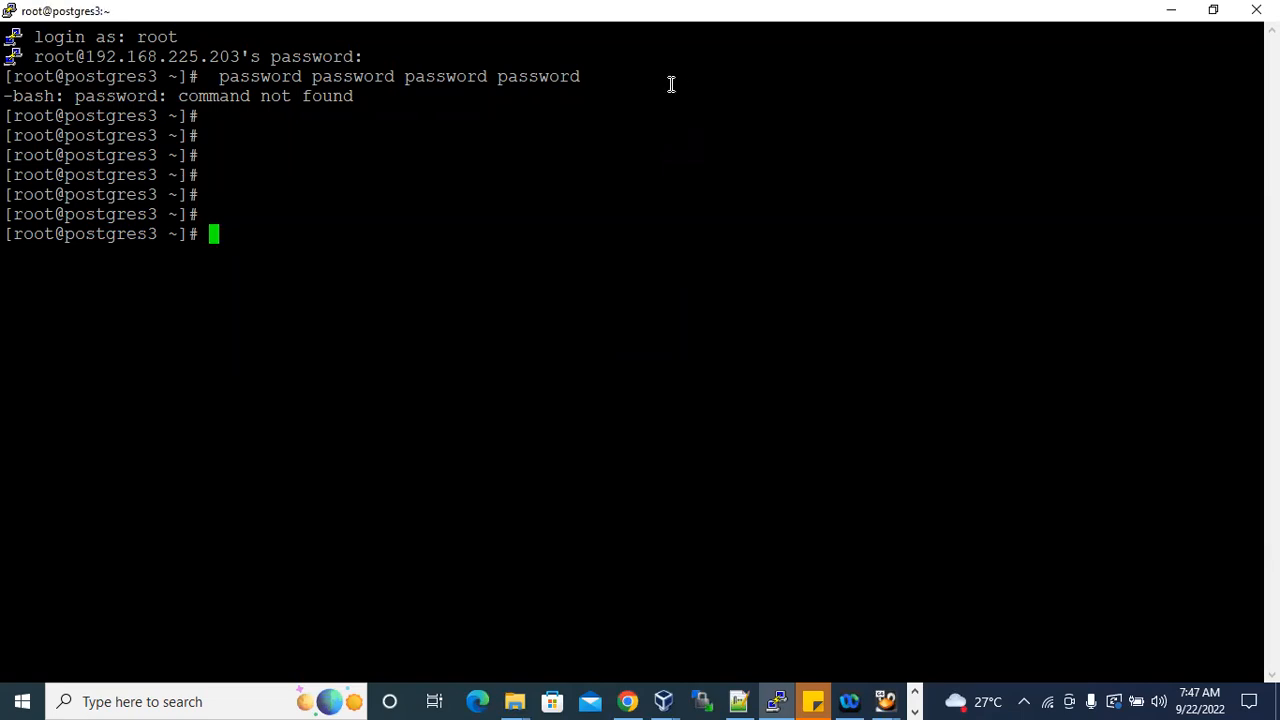
Switch to the postgres3 virtual machine, highlight its terminal prompt and the host name in it, and return to the PuTTY session.
key("alt+Tab")
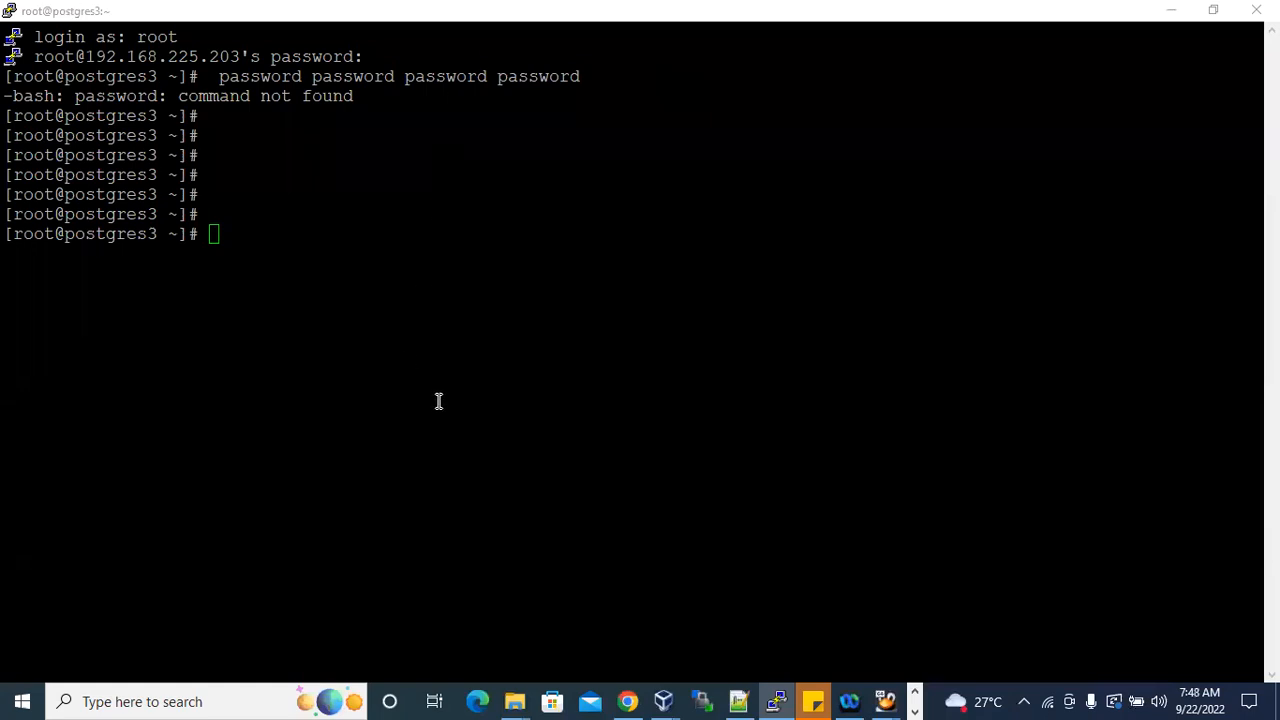
mouse_move(893, 697)
left_click(786, 614)
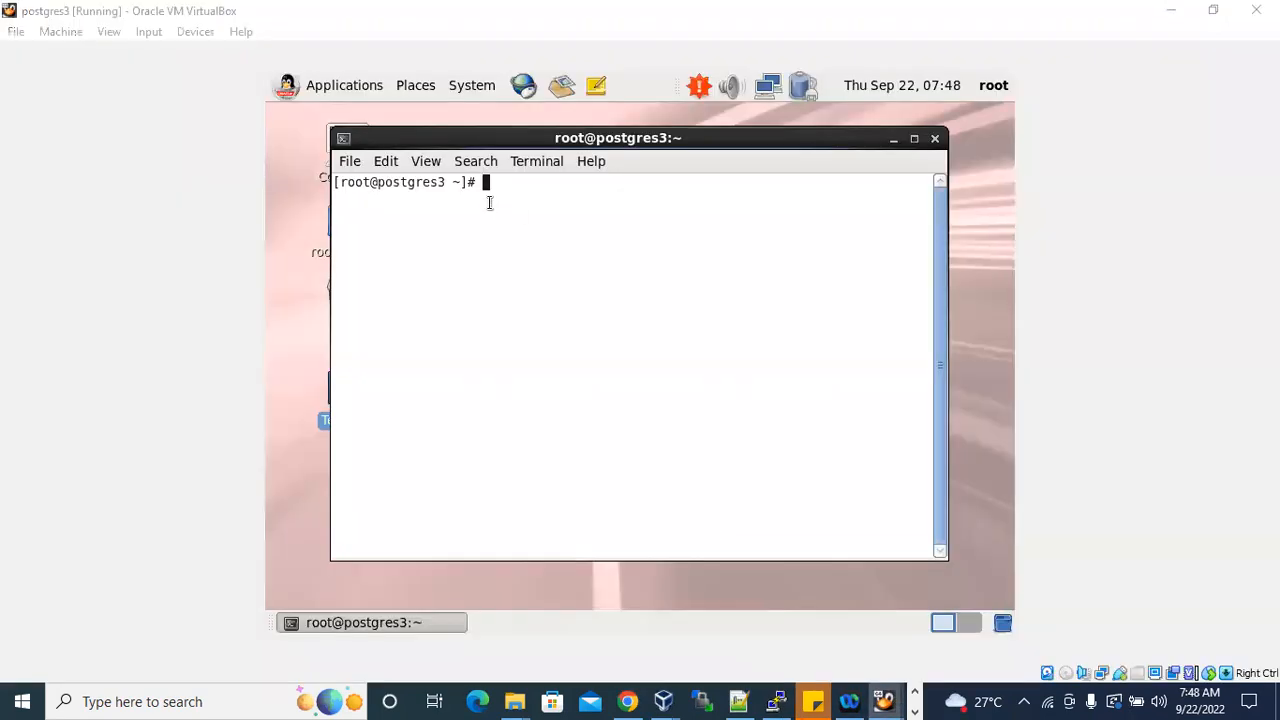
left_click_drag(336, 182, 520, 195)
right_click(519, 203)
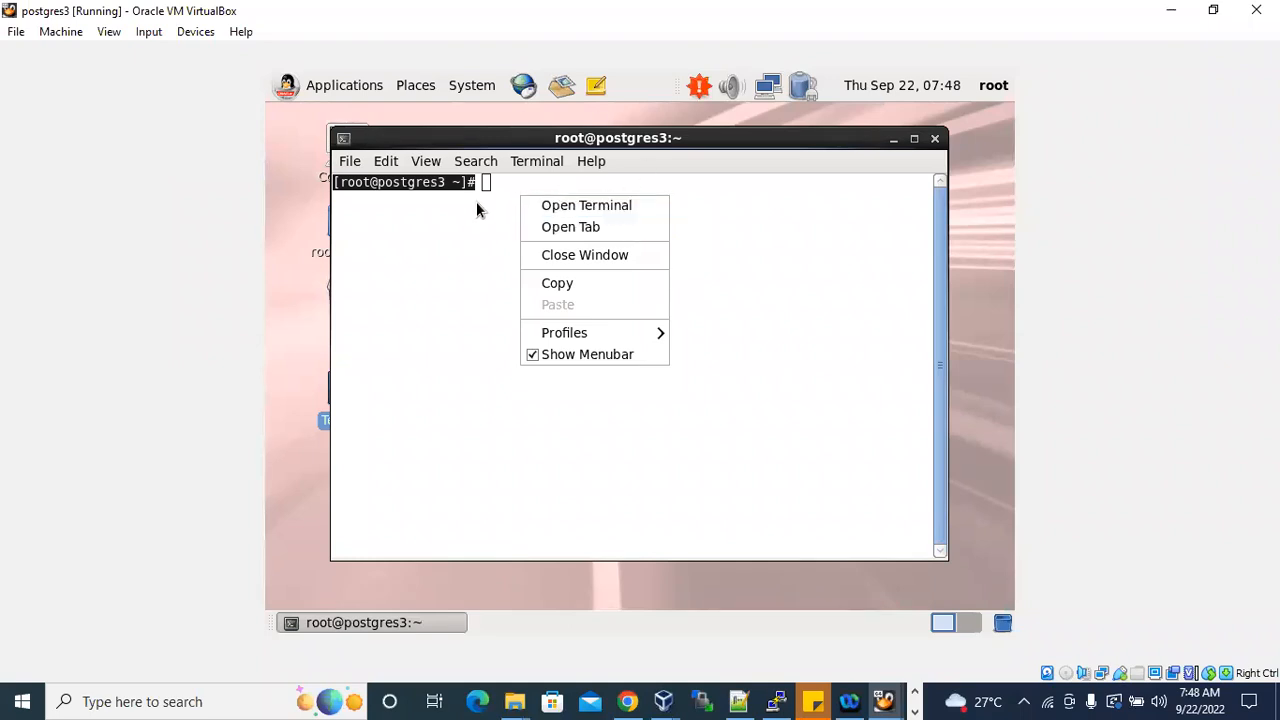
left_click(420, 205)
left_click(398, 188)
left_click_drag(398, 188, 453, 184)
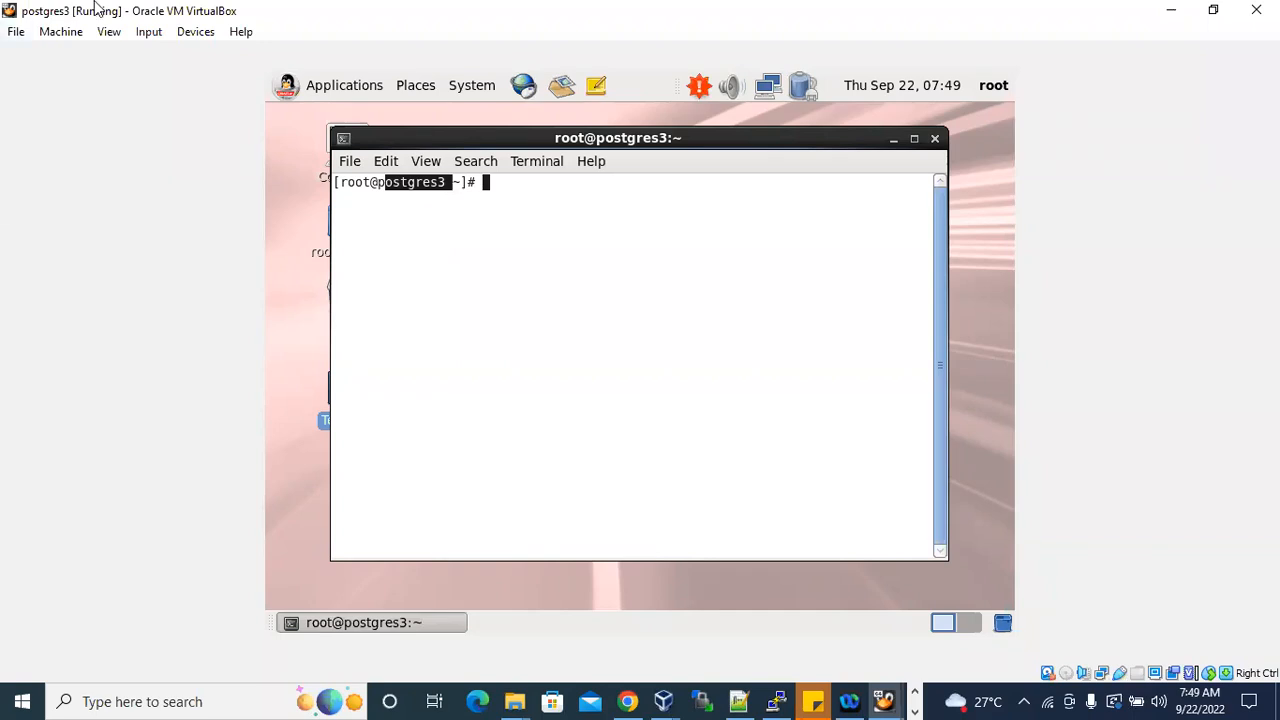
left_click(1167, 12)
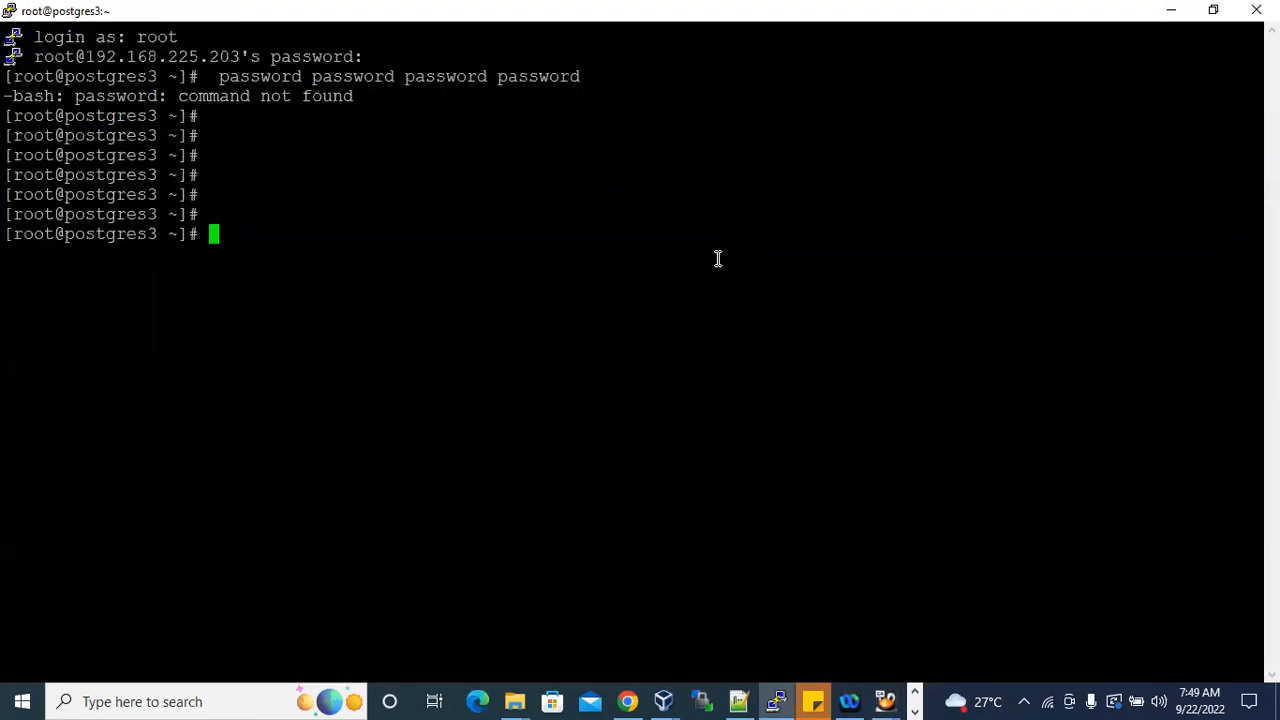